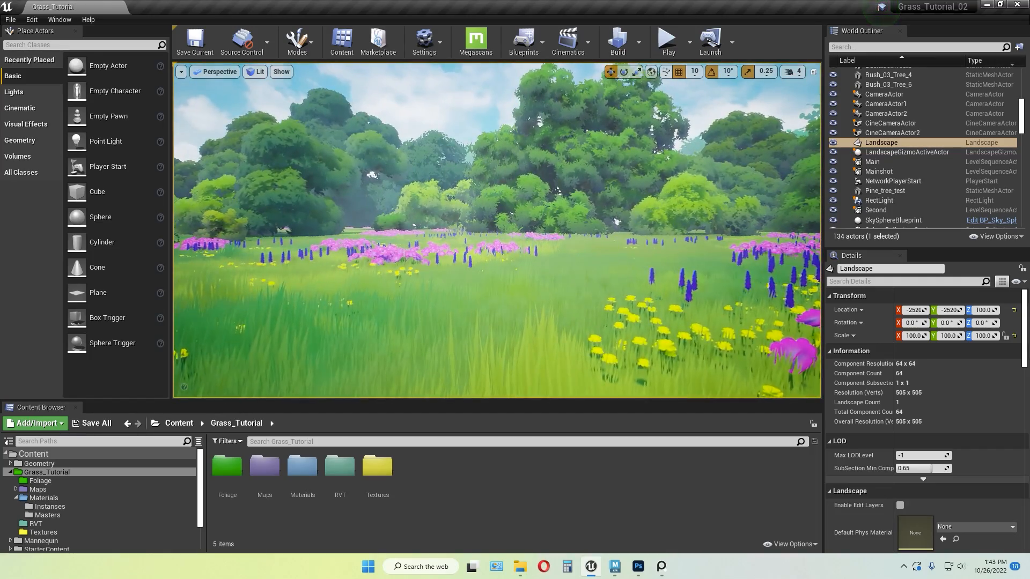
Fly through the meadow level to examine its grass and flowers
{"action": "key", "text": "w"}
{"action": "key", "text": "s"}
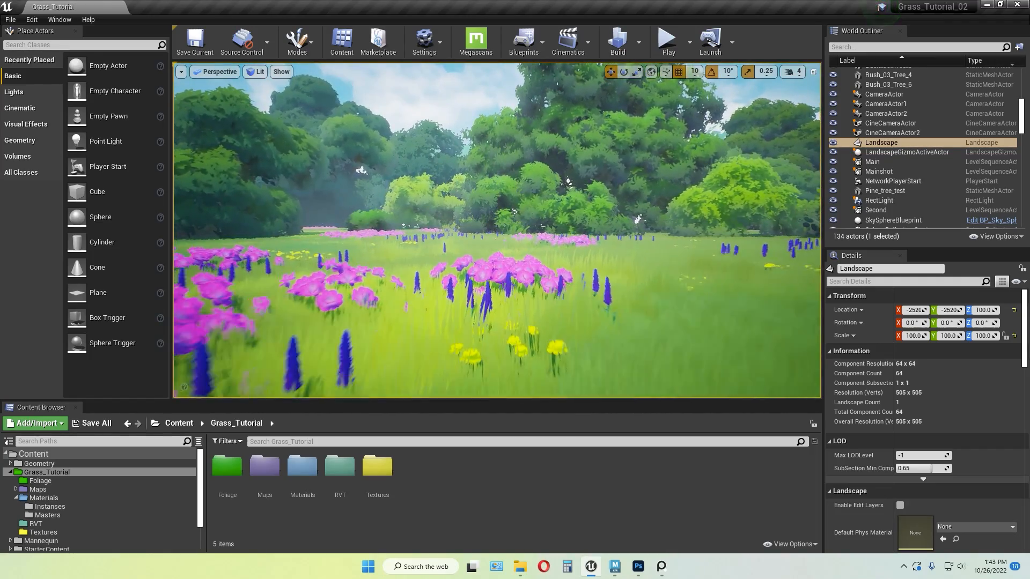
{"action": "key", "text": "s"}
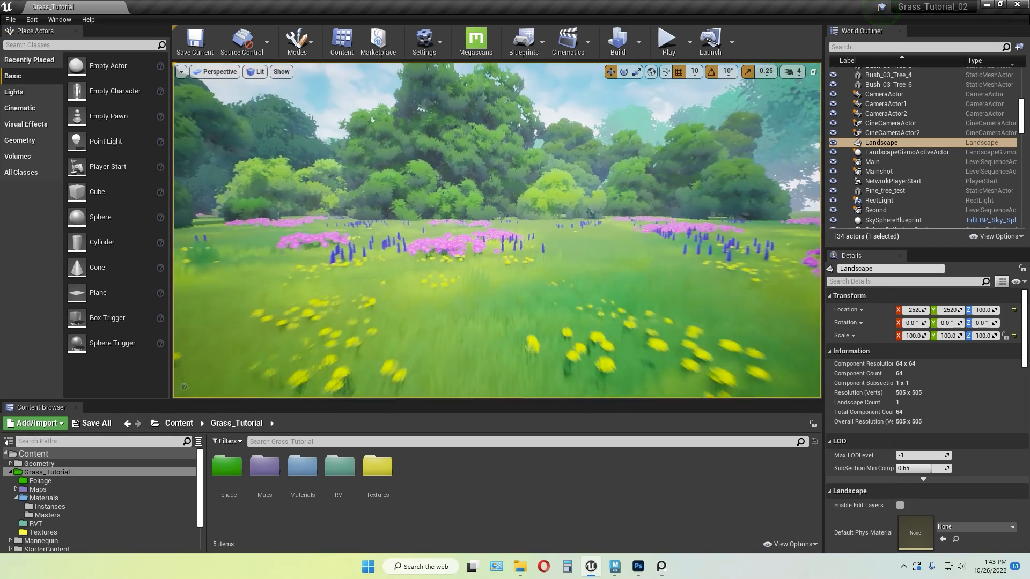
{"action": "key", "text": "1"}
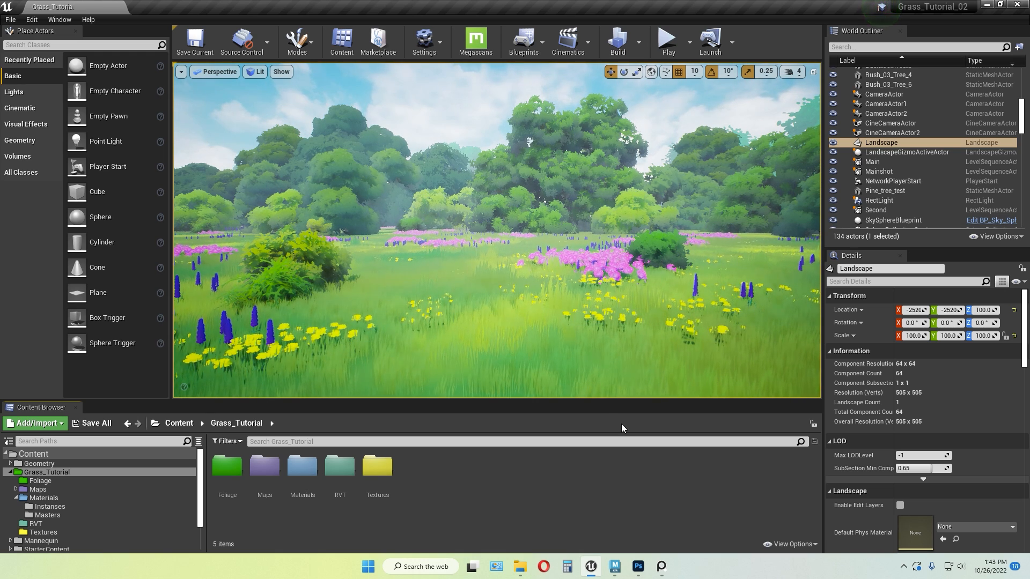
Switch to the reference board and examine the stylized grass images up close
{"action": "left_click", "coordinate": [662, 566]}
{"action": "scroll", "coordinate": [617, 381], "scroll_direction": "down", "scroll_amount": 5}
{"action": "scroll", "coordinate": [495, 351], "scroll_direction": "up", "scroll_amount": 3}
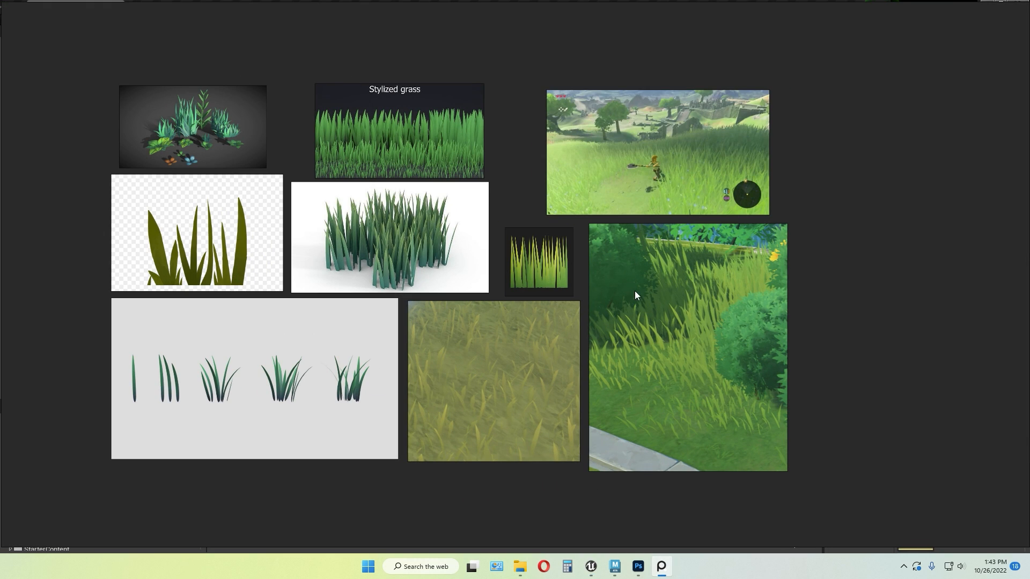
{"action": "scroll", "coordinate": [644, 419], "scroll_direction": "up", "scroll_amount": 5}
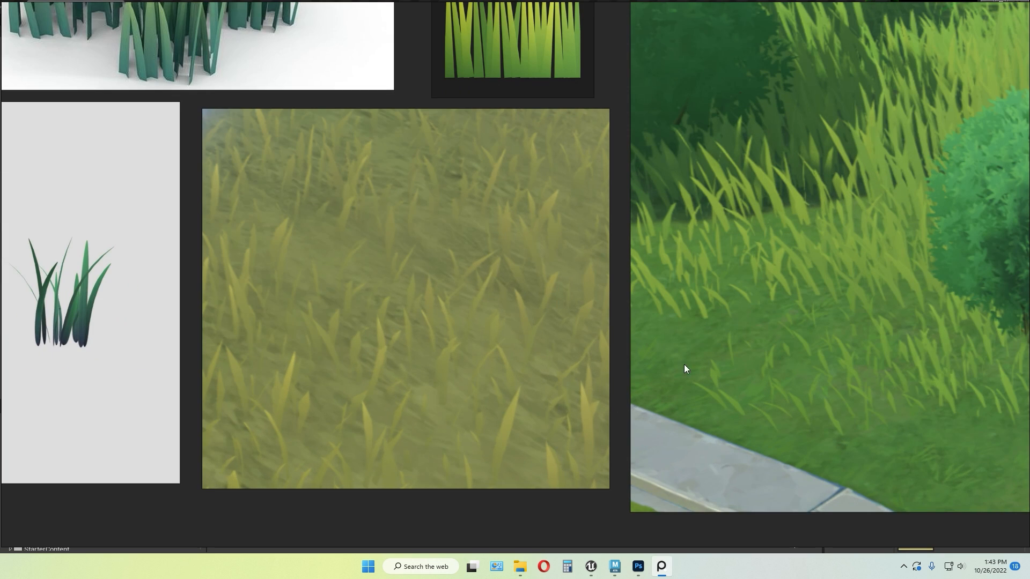
{"action": "right_click_drag", "start_coordinate": [685, 368], "coordinate": [563, 370]}
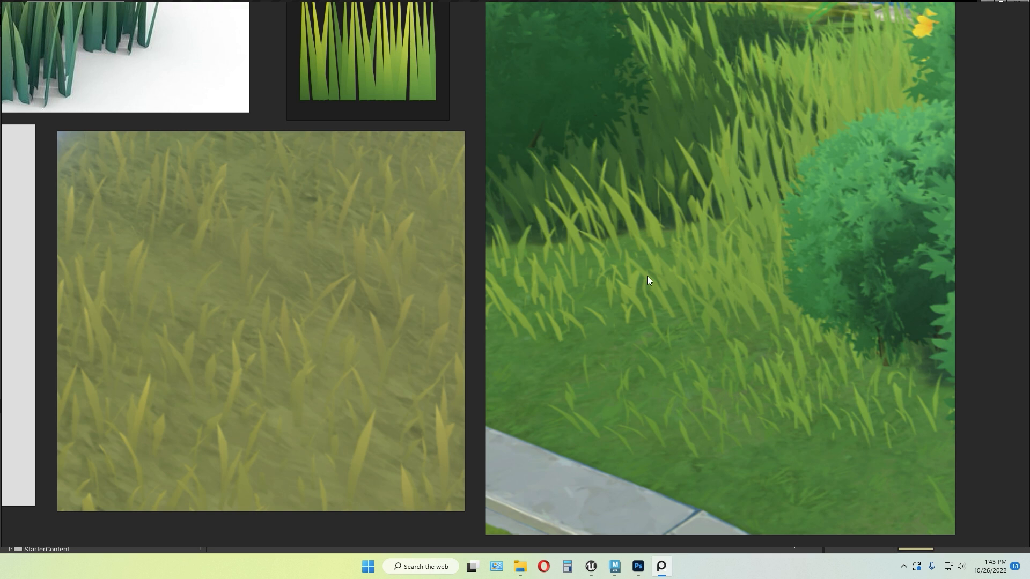
Switch to Maya, create a polygon plane at the origin and scale it up uniformly to about 105
{"action": "left_click", "coordinate": [615, 567]}
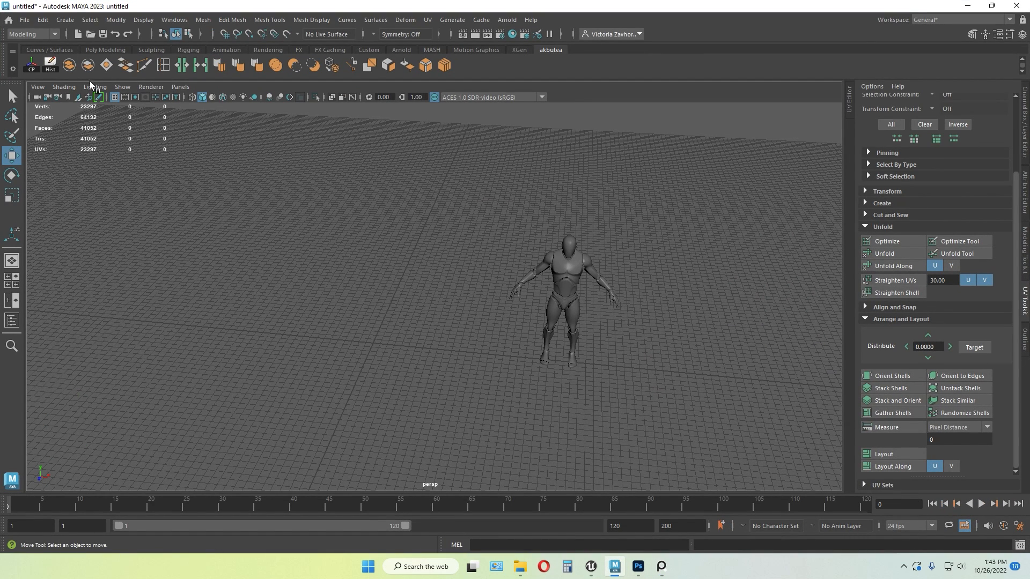
{"action": "right_click", "coordinate": [382, 263], "text": "shift"}
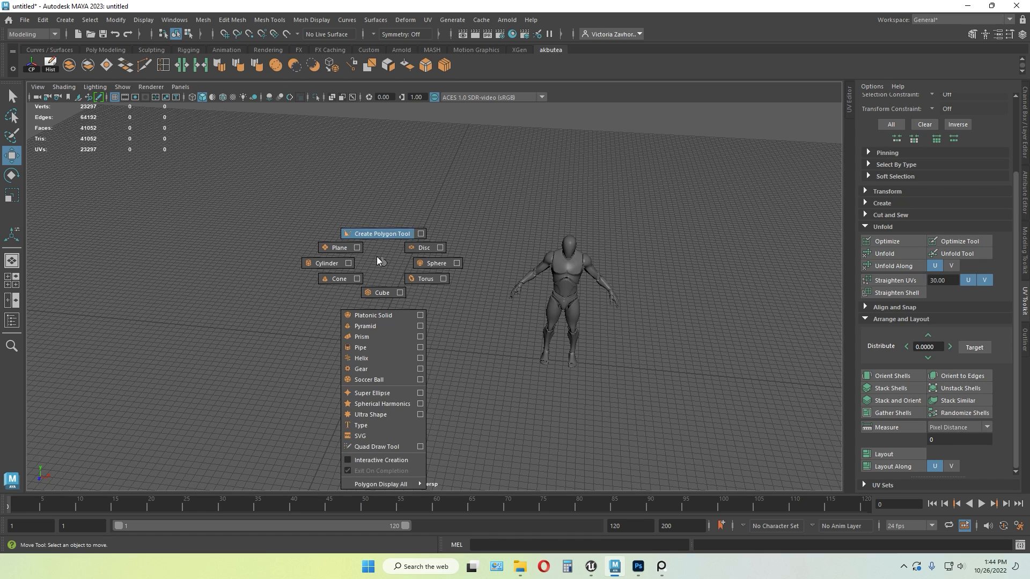
{"action": "right_click_drag", "start_coordinate": [377, 257], "coordinate": [336, 247]}
{"action": "key", "text": "r"}
{"action": "left_click_drag", "start_coordinate": [370, 342], "coordinate": [424, 324]}
Set the plane's width and height subdivisions to 1
{"action": "left_click", "coordinate": [1026, 138]}
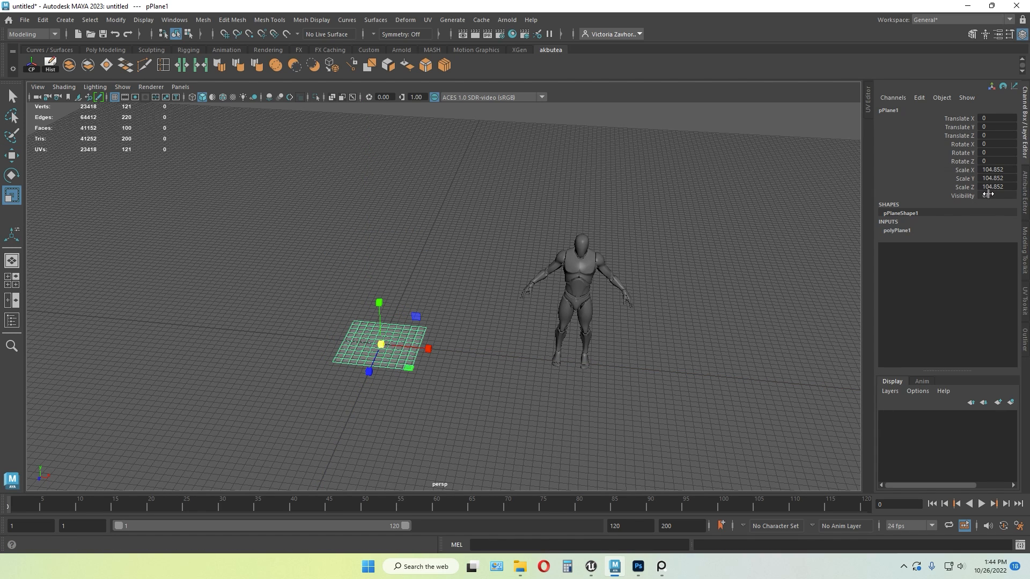
{"action": "left_click", "coordinate": [896, 231]}
{"action": "type", "text": "1"}
{"action": "left_click", "coordinate": [993, 272]}
{"action": "type", "text": "1"}
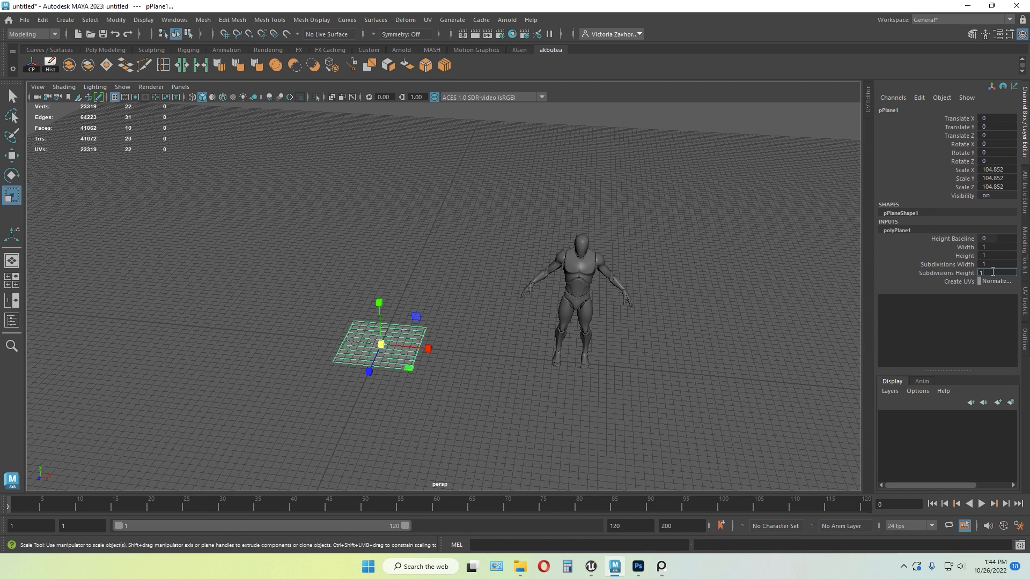
{"action": "key", "text": "Return"}
Raise the plane to about 10.4 in Y and move it beside the mannequin, to about 168.7 in X
{"action": "left_click", "coordinate": [540, 395]}
{"action": "scroll", "coordinate": [427, 398], "scroll_direction": "up", "scroll_amount": 4}
{"action": "left_click_drag", "start_coordinate": [427, 397], "coordinate": [434, 403], "text": "alt"}
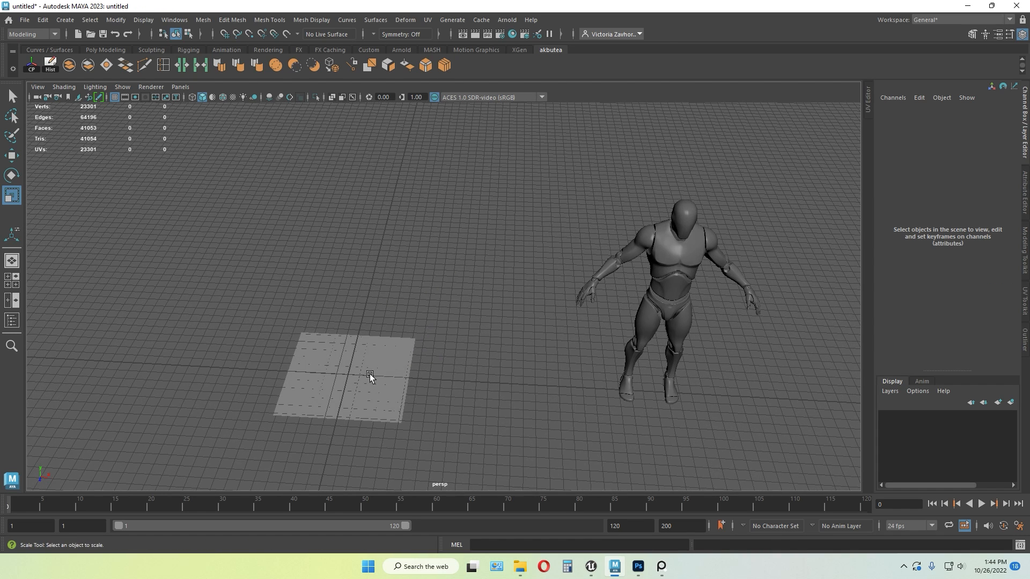
{"action": "left_click", "coordinate": [368, 374]}
{"action": "key", "text": "w"}
{"action": "left_click_drag", "start_coordinate": [345, 340], "coordinate": [345, 331]}
{"action": "left_click_drag", "start_coordinate": [376, 368], "coordinate": [581, 382]}
{"action": "middle_click_drag", "start_coordinate": [609, 389], "coordinate": [535, 342], "text": "alt"}
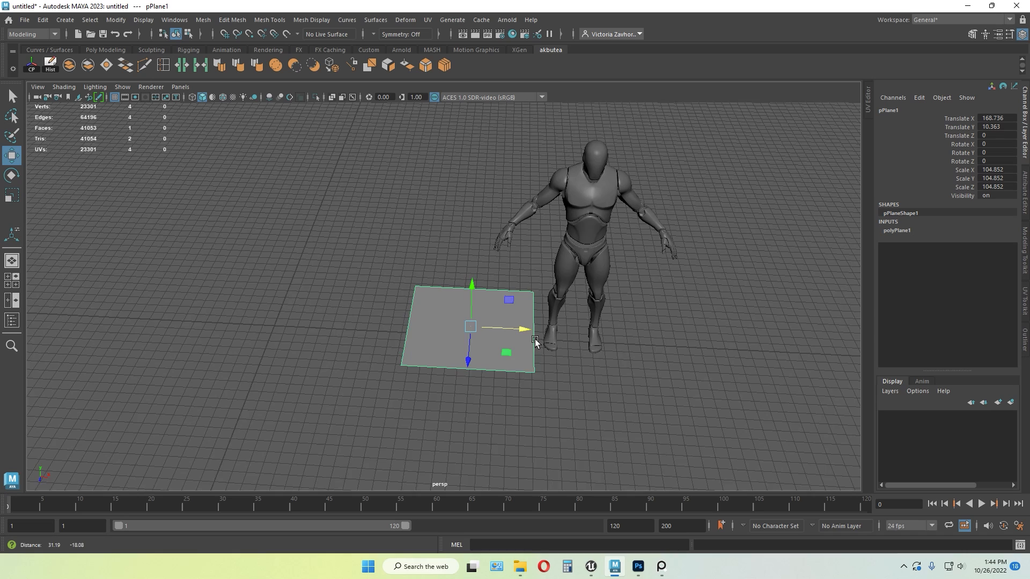
Scale the plane down uniformly to about 61.6
{"action": "scroll", "coordinate": [526, 337], "scroll_direction": "up", "scroll_amount": 4}
{"action": "key", "text": "r"}
{"action": "left_click_drag", "start_coordinate": [487, 333], "coordinate": [425, 347]}
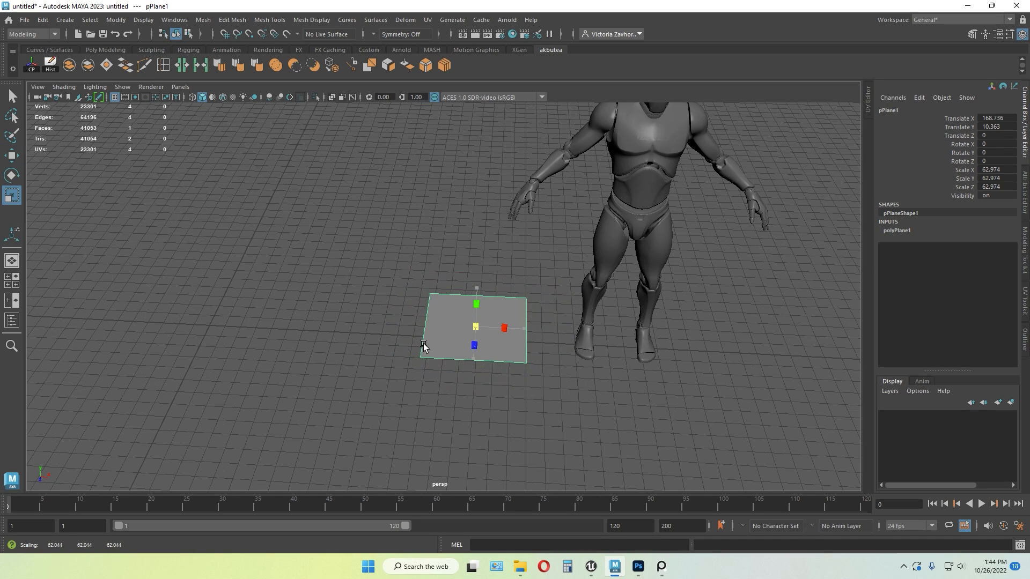
Narrow the plane into a long thin strip and cut three crosswise edges into it with Multi-Cut
{"action": "scroll", "coordinate": [498, 370], "scroll_direction": "up", "scroll_amount": 3}
{"action": "left_click_drag", "start_coordinate": [498, 370], "coordinate": [495, 345], "text": "alt"}
{"action": "left_click_drag", "start_coordinate": [535, 372], "coordinate": [573, 352], "text": "alt"}
{"action": "left_click", "coordinate": [573, 353]}
{"action": "scroll", "coordinate": [584, 338], "scroll_direction": "up", "scroll_amount": 2}
{"action": "left_click", "coordinate": [503, 337]}
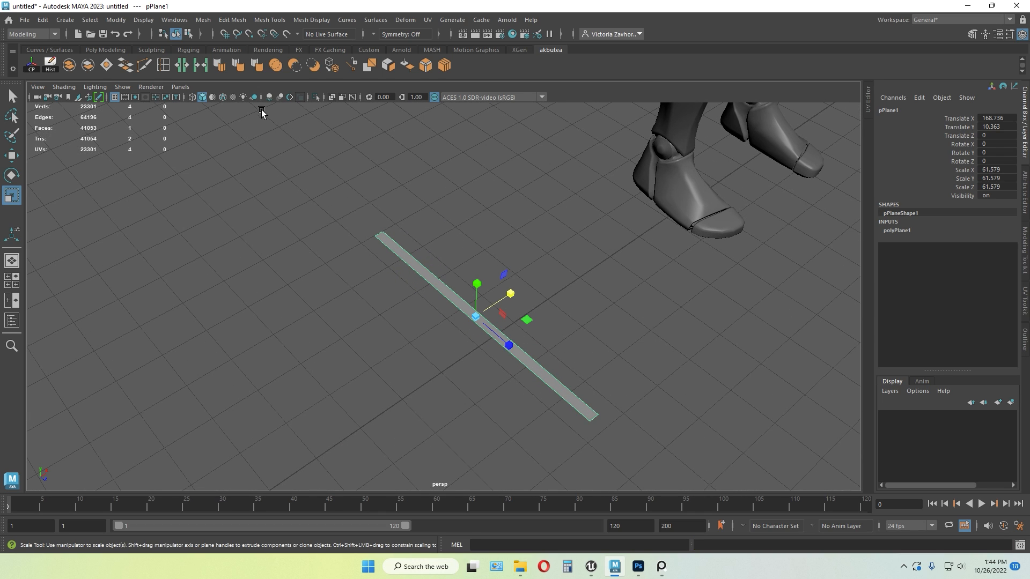
{"action": "left_click", "coordinate": [143, 66]}
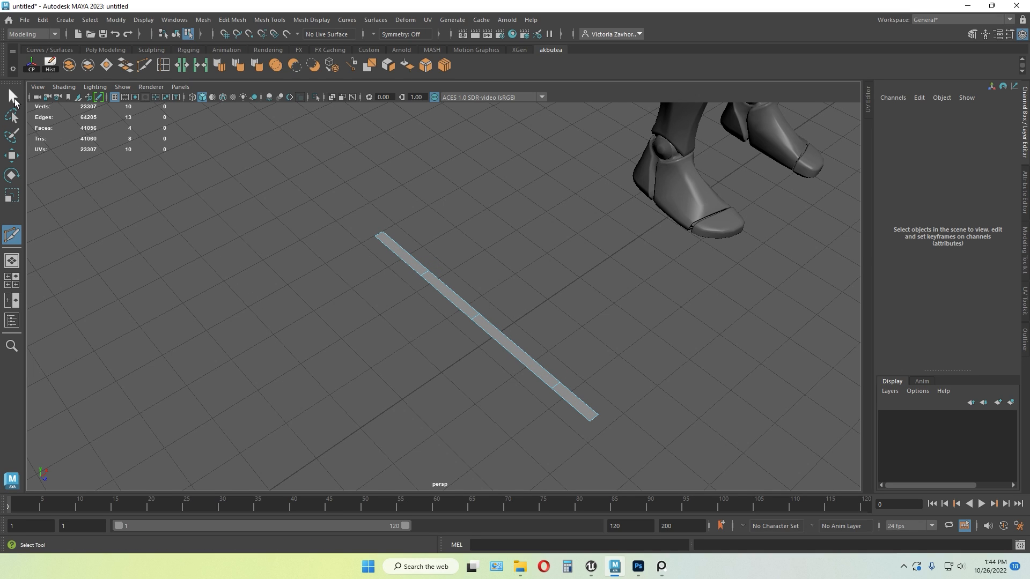
{"action": "left_click", "coordinate": [13, 98]}
Merge the two corner vertices at each end of the strip to taper it into a pointed grass blade
{"action": "key", "text": "F9"}
{"action": "left_click_drag", "start_coordinate": [366, 215], "coordinate": [393, 244]}
{"action": "right_click", "coordinate": [458, 209], "text": "shift"}
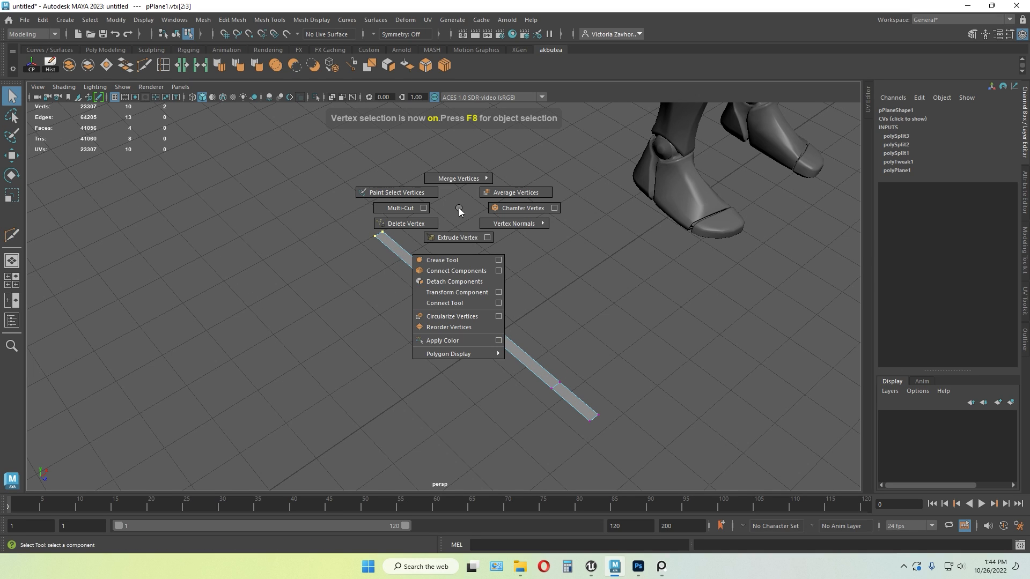
{"action": "right_click_drag", "start_coordinate": [459, 209], "coordinate": [453, 150]}
{"action": "left_click_drag", "start_coordinate": [587, 421], "coordinate": [589, 420]}
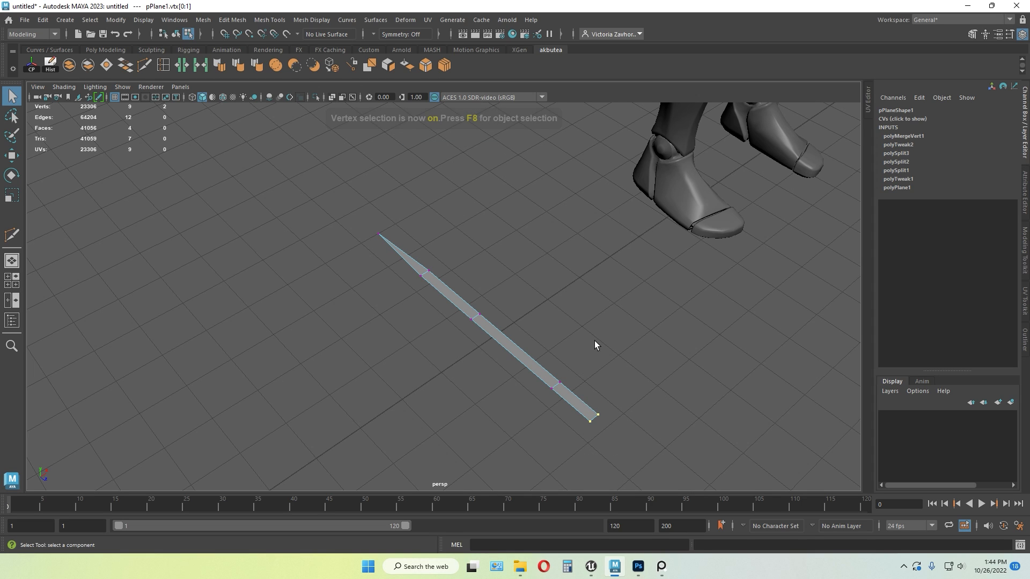
{"action": "right_click_drag", "start_coordinate": [589, 310], "coordinate": [583, 245], "text": "shift"}
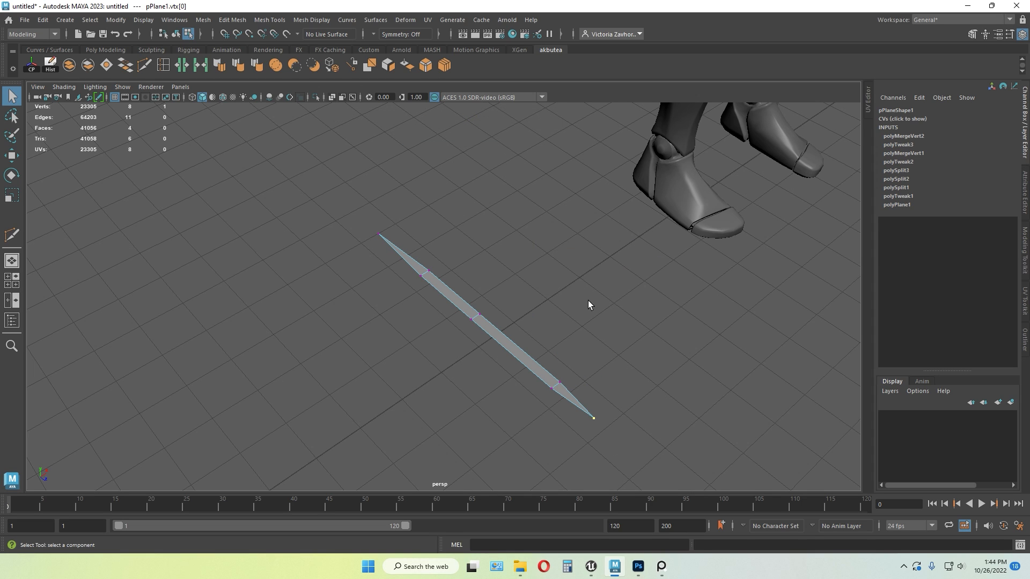
{"action": "left_click_drag", "start_coordinate": [588, 303], "coordinate": [574, 325], "text": "alt"}
{"action": "key", "text": "F8"}
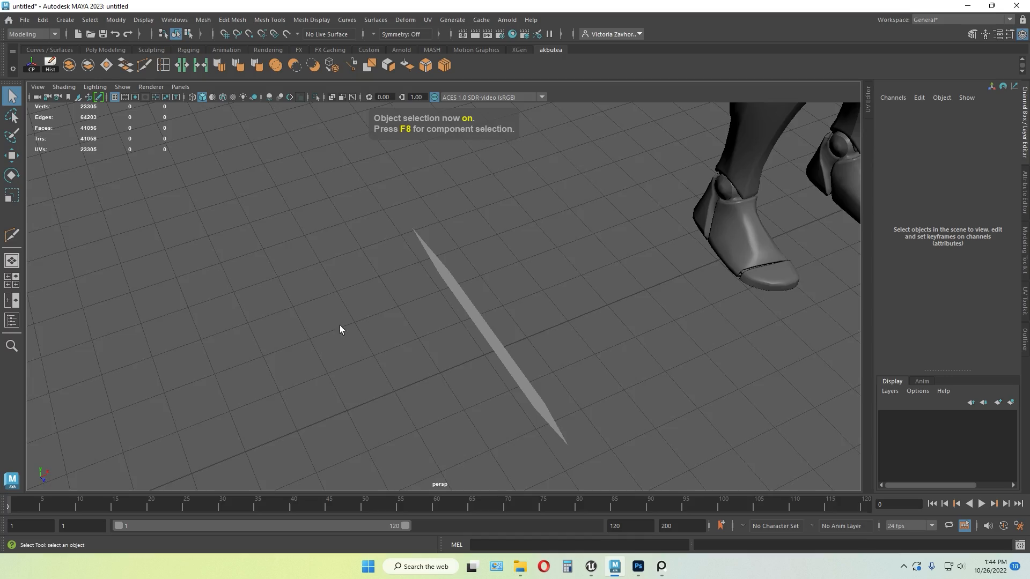
Apply a nonlinear Bend deformer to the grass blade
{"action": "left_click_drag", "start_coordinate": [340, 329], "coordinate": [427, 357], "text": "alt"}
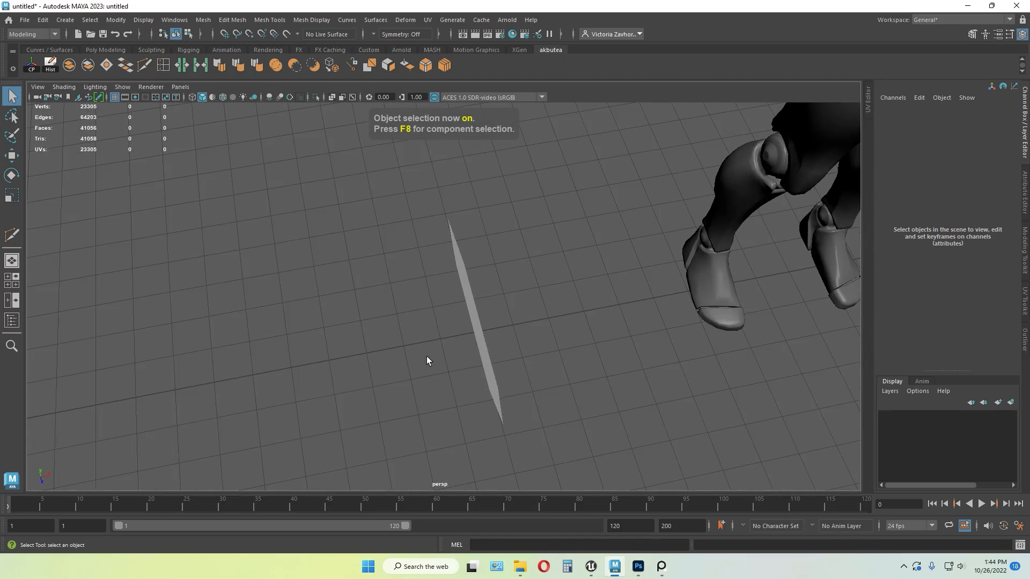
{"action": "left_click", "coordinate": [478, 327]}
{"action": "left_click_drag", "start_coordinate": [469, 315], "coordinate": [359, 298], "text": "alt"}
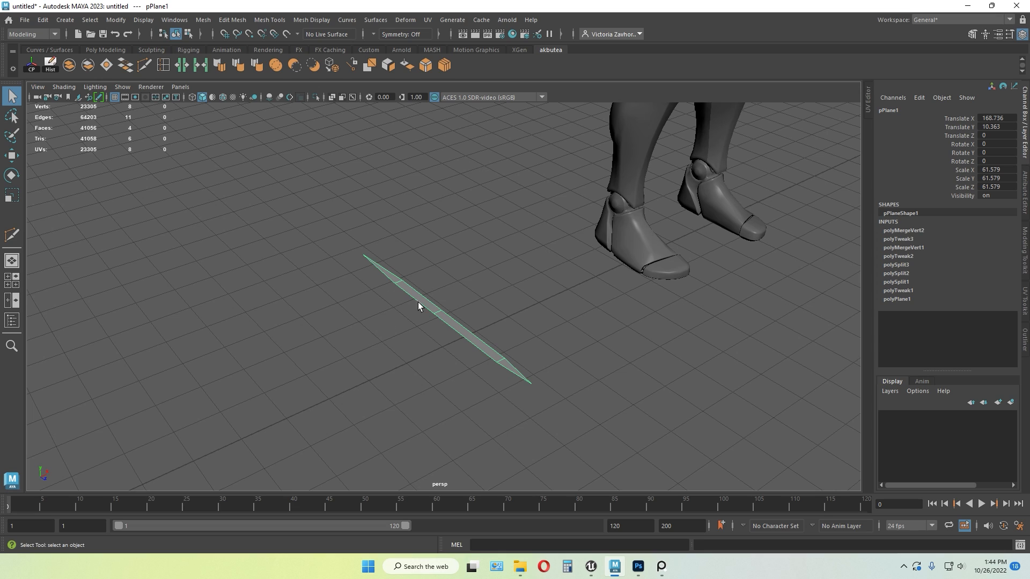
{"action": "left_click", "coordinate": [405, 20]}
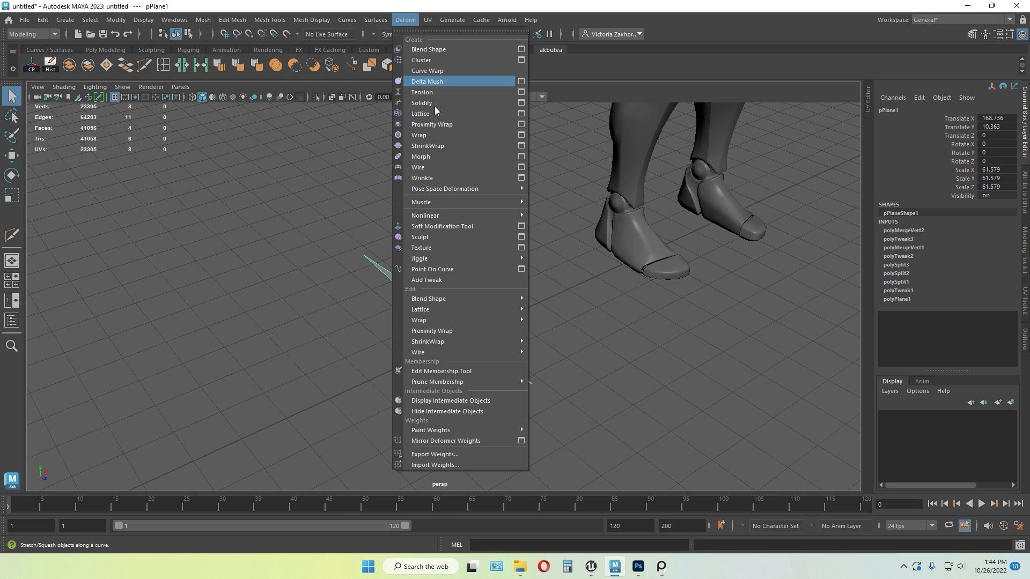
{"action": "mouse_move", "coordinate": [448, 214]}
{"action": "left_click", "coordinate": [553, 216]}
{"action": "left_click_drag", "start_coordinate": [555, 214], "coordinate": [442, 282], "text": "alt"}
Rotate the bend handle to -90 degrees about X so it lies along the blade
{"action": "key", "text": "w"}
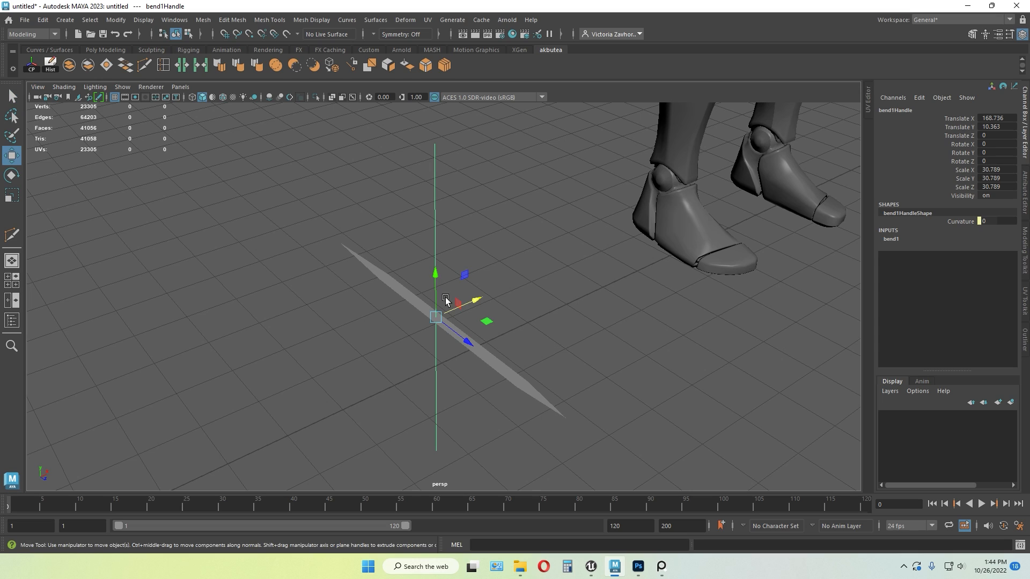
{"action": "key", "text": "e"}
{"action": "left_click_drag", "start_coordinate": [455, 301], "coordinate": [418, 246]}
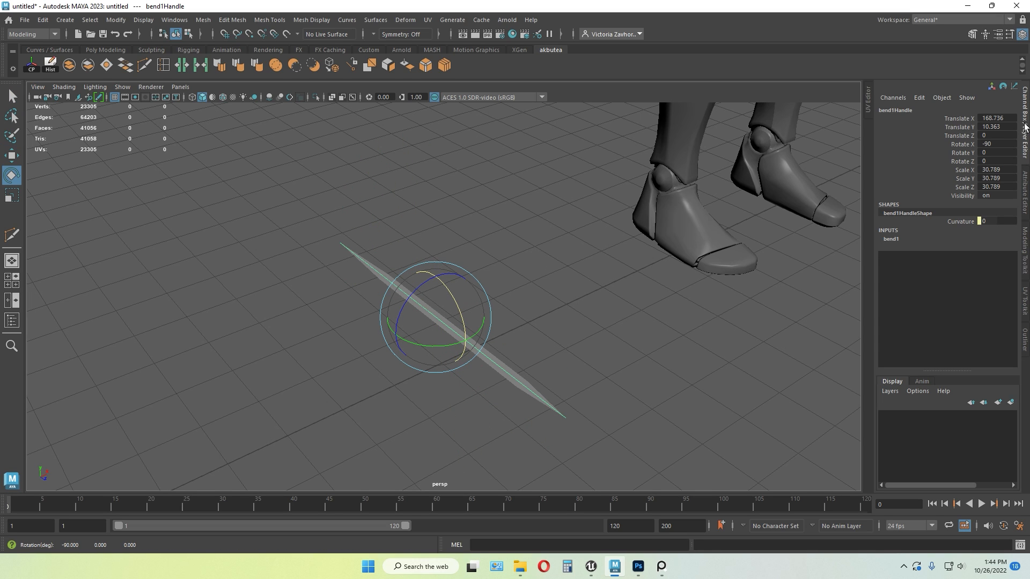
Open the bend deformer's attributes and set its curvature to about 42
{"action": "left_click", "coordinate": [1025, 180]}
{"action": "left_click", "coordinate": [1025, 248]}
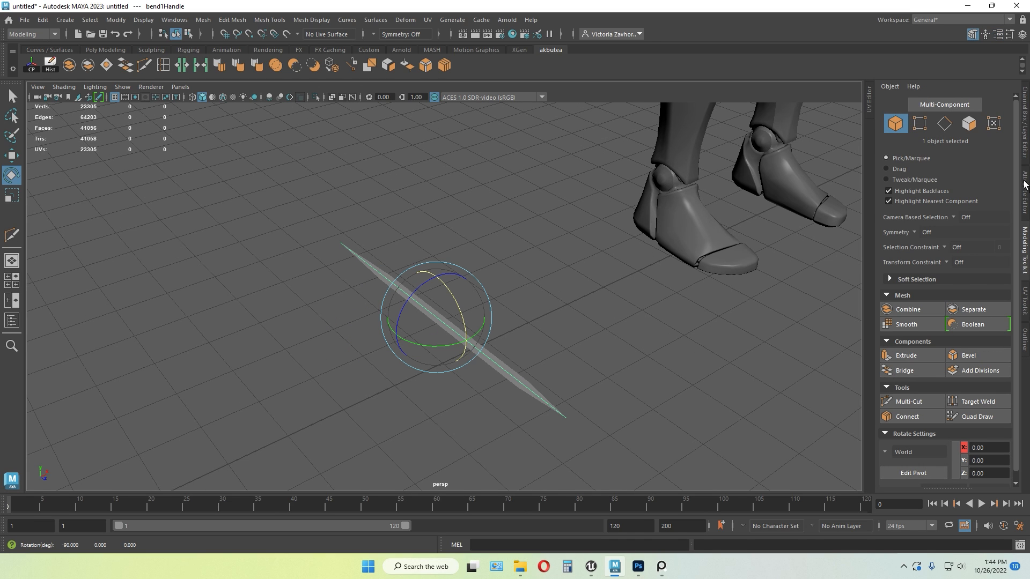
{"action": "left_click", "coordinate": [1026, 188]}
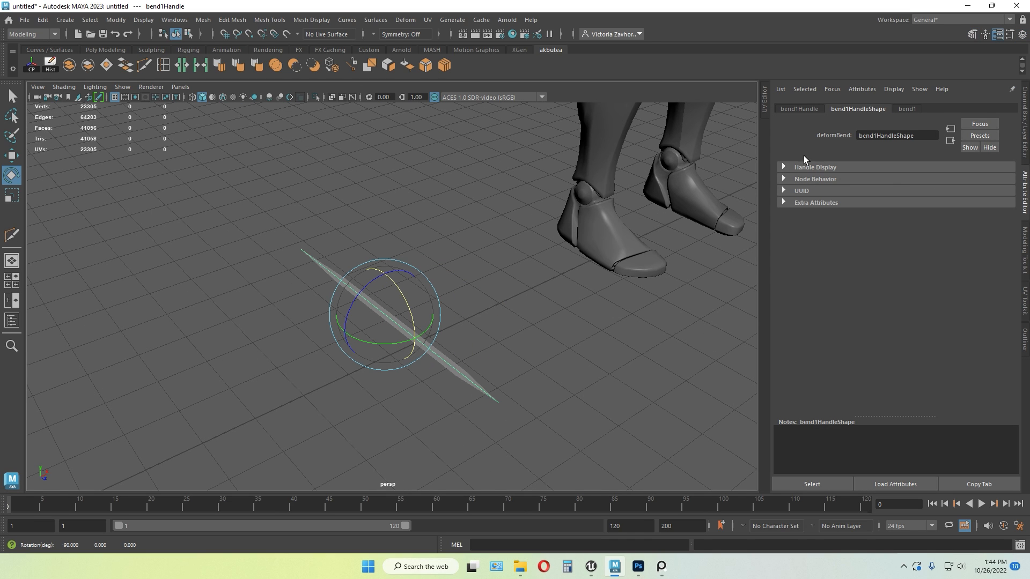
{"action": "left_click", "coordinate": [910, 109]}
{"action": "left_click_drag", "start_coordinate": [955, 181], "coordinate": [965, 177]}
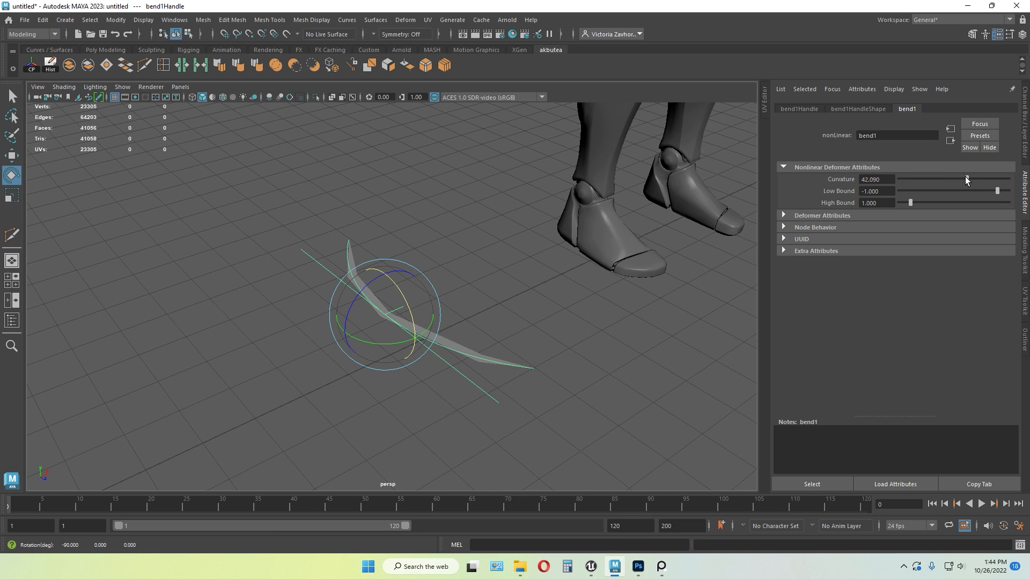
Rotate the bend handle about Z so the blade arches vertically, and set the curvature to about 24
{"action": "left_click_drag", "start_coordinate": [535, 260], "coordinate": [474, 294], "text": "alt"}
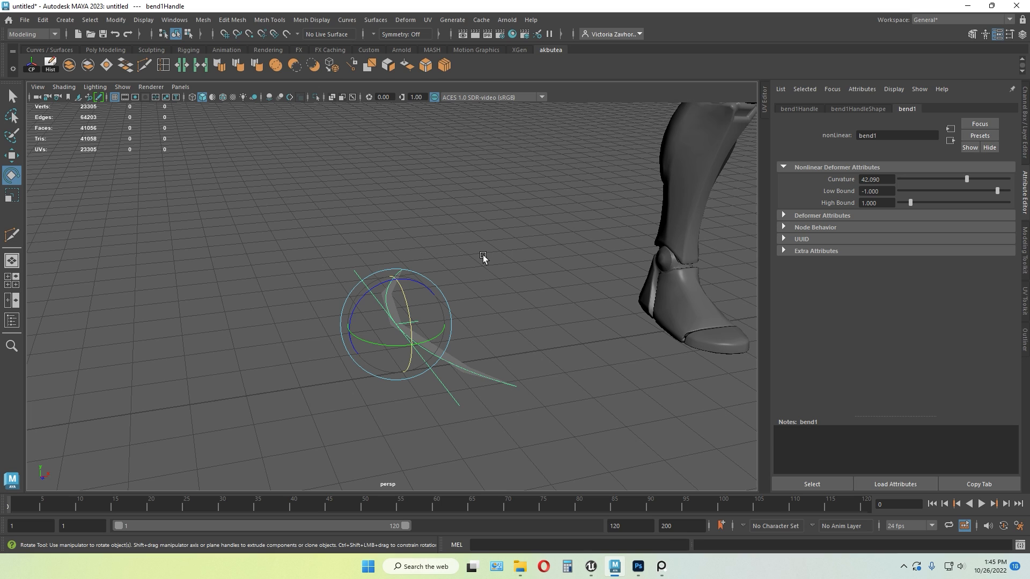
{"action": "left_click_drag", "start_coordinate": [378, 290], "coordinate": [434, 272]}
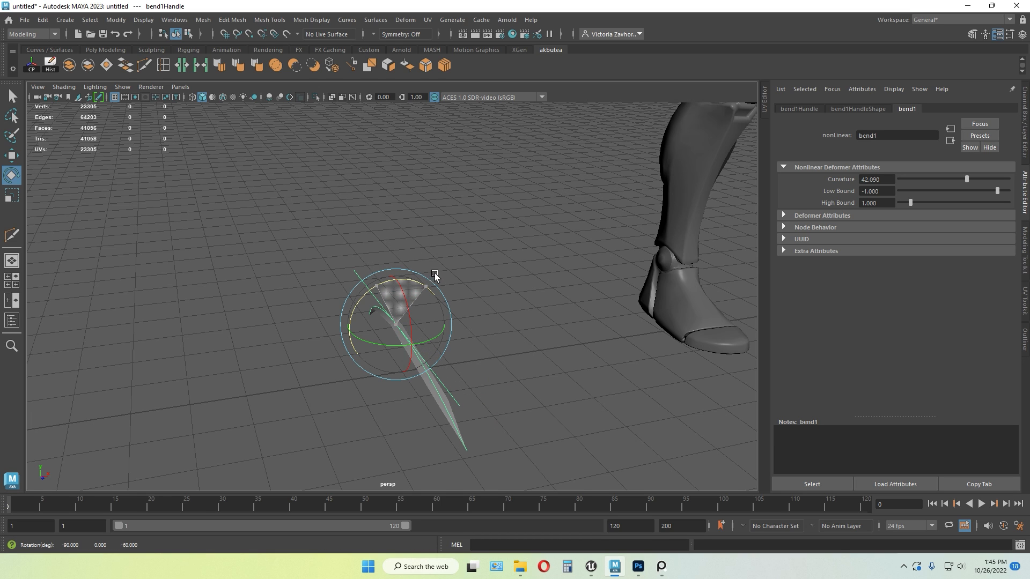
{"action": "left_click_drag", "start_coordinate": [501, 294], "coordinate": [580, 366], "text": "alt"}
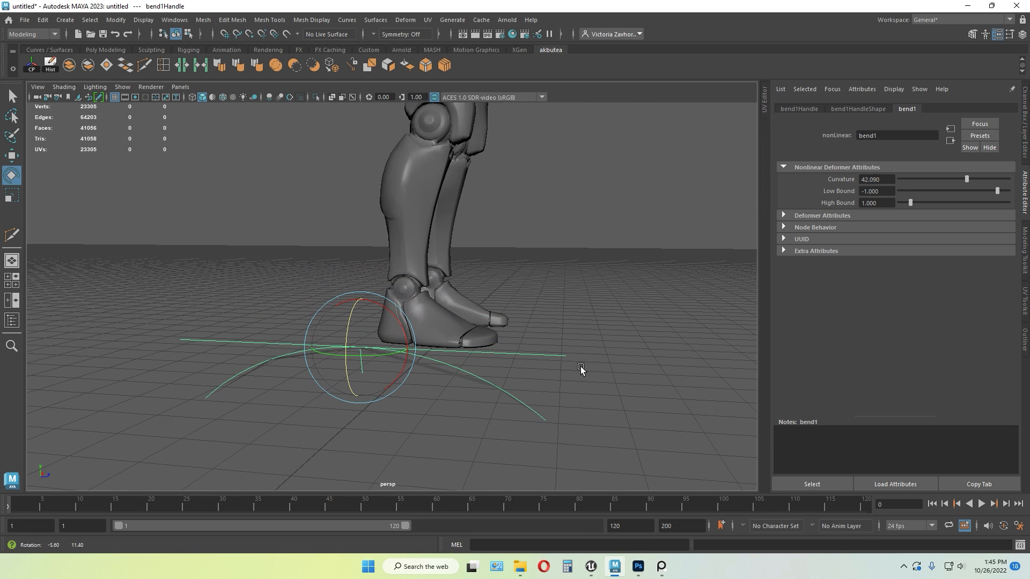
{"action": "left_click_drag", "start_coordinate": [945, 180], "coordinate": [961, 179]}
Select the grass blade and delete its construction history to bake in the bend
{"action": "left_click_drag", "start_coordinate": [601, 338], "coordinate": [352, 370], "text": "alt"}
{"action": "key", "text": "F8"}
{"action": "left_click_drag", "start_coordinate": [547, 384], "coordinate": [391, 346], "text": "alt"}
{"action": "left_click", "coordinate": [415, 342]}
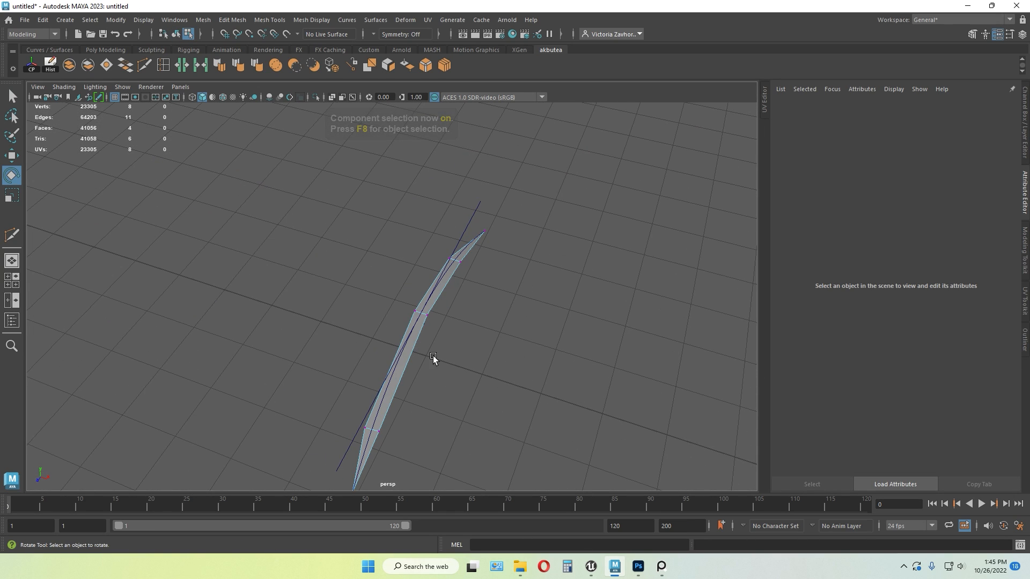
{"action": "key", "text": "F8"}
{"action": "left_click", "coordinate": [501, 381]}
{"action": "left_click", "coordinate": [410, 353]}
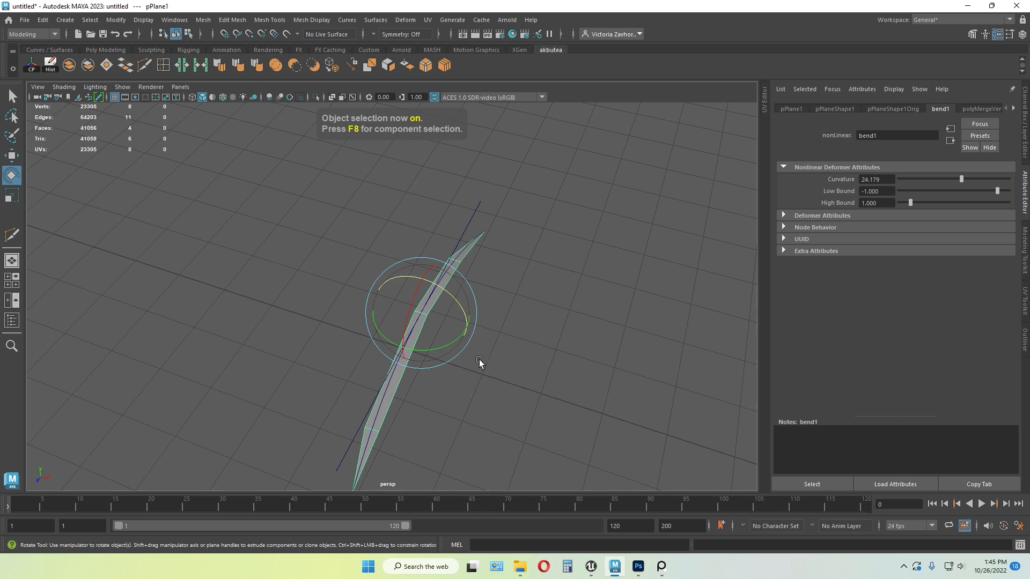
{"action": "middle_click_drag", "start_coordinate": [480, 362], "coordinate": [478, 313], "text": "alt"}
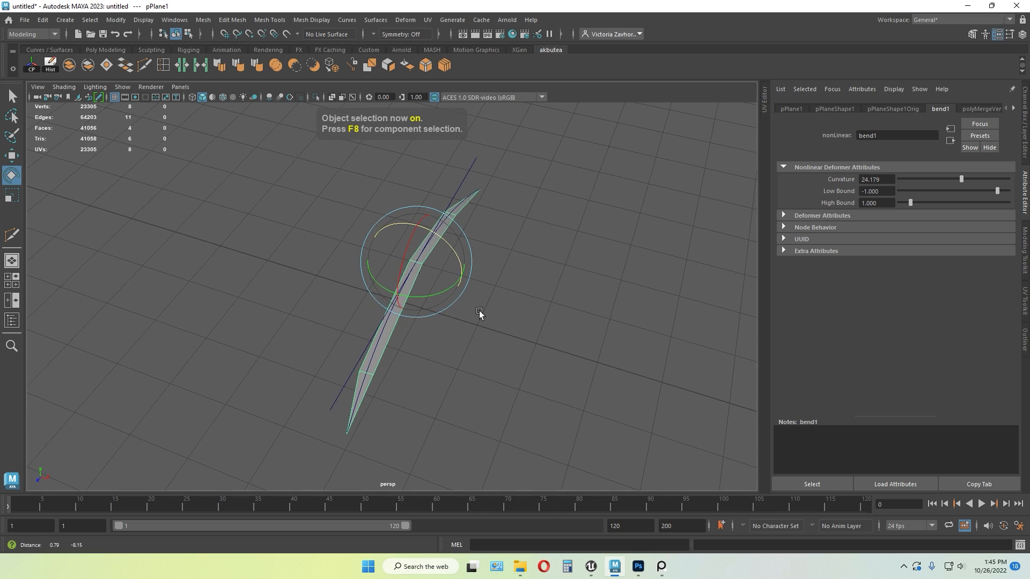
{"action": "left_click", "coordinate": [50, 65]}
{"action": "left_click", "coordinate": [230, 353]}
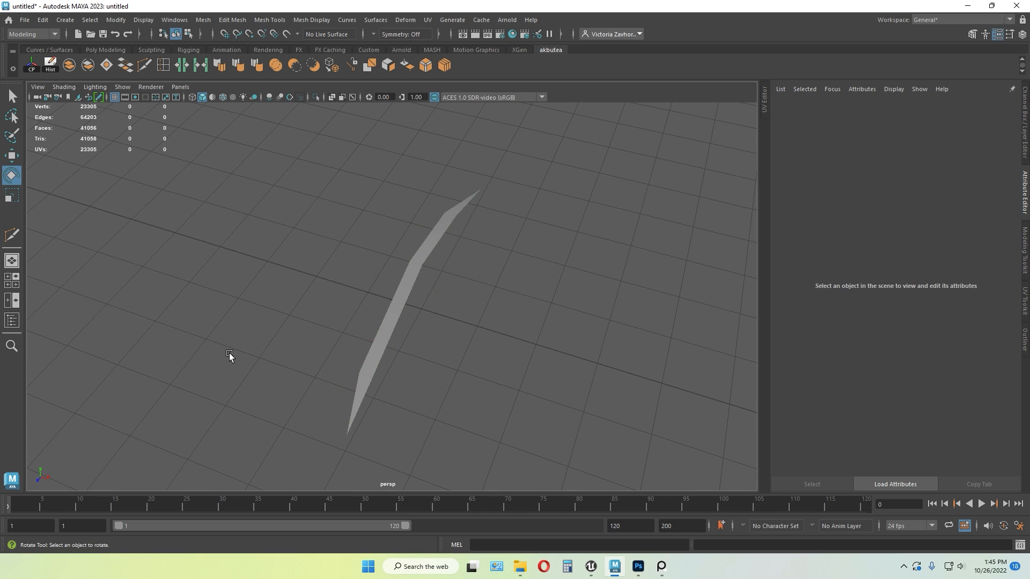
Select the bent grass blade and rotate it upright so it stands vertically above the grid
{"action": "left_click_drag", "start_coordinate": [230, 353], "coordinate": [322, 343], "text": "alt"}
{"action": "left_click", "coordinate": [374, 335]}
{"action": "key", "text": "w"}
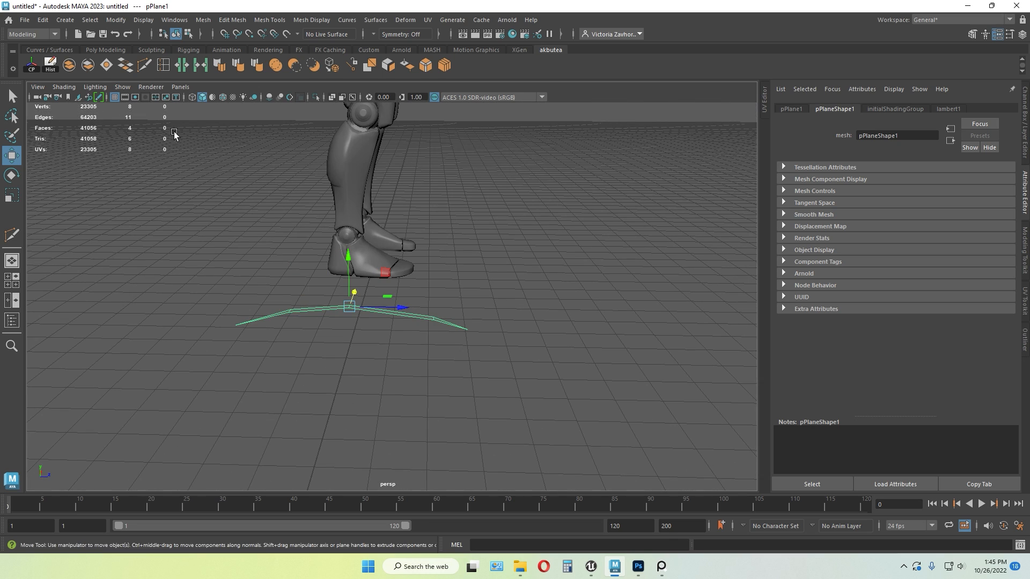
{"action": "left_click_drag", "start_coordinate": [483, 324], "coordinate": [417, 329], "text": "alt"}
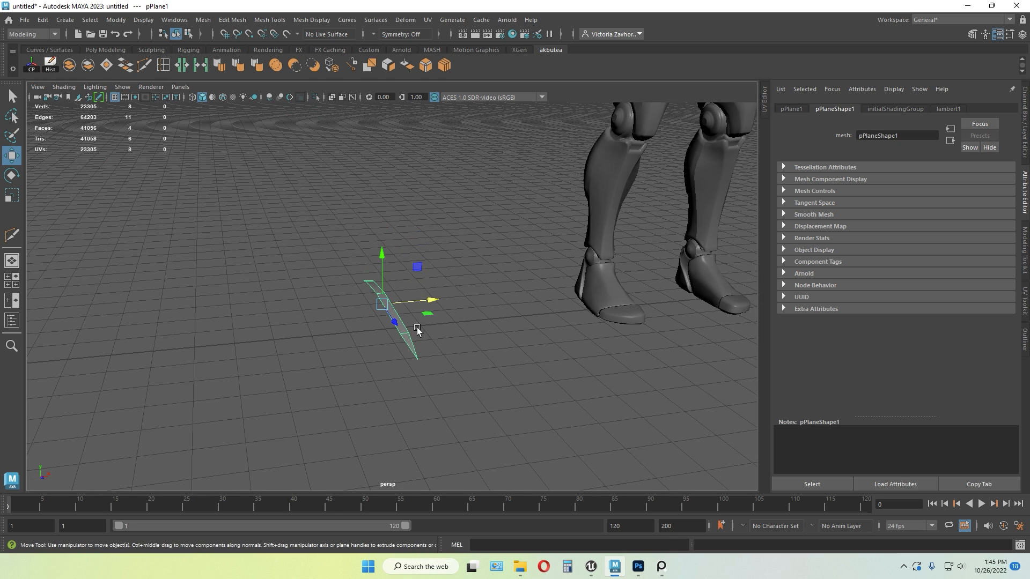
{"action": "key", "text": "e"}
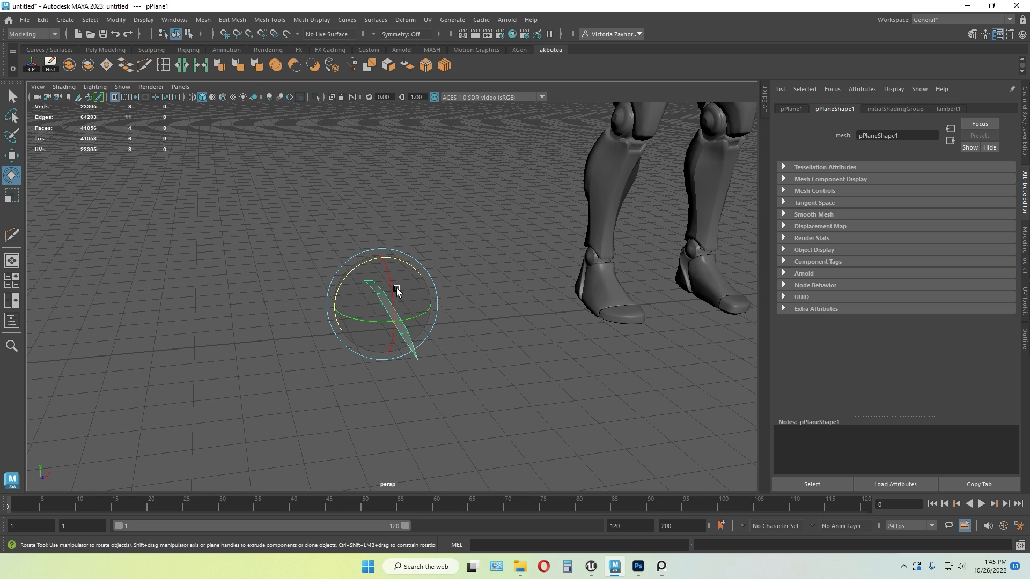
{"action": "left_click_drag", "start_coordinate": [397, 290], "coordinate": [441, 386]}
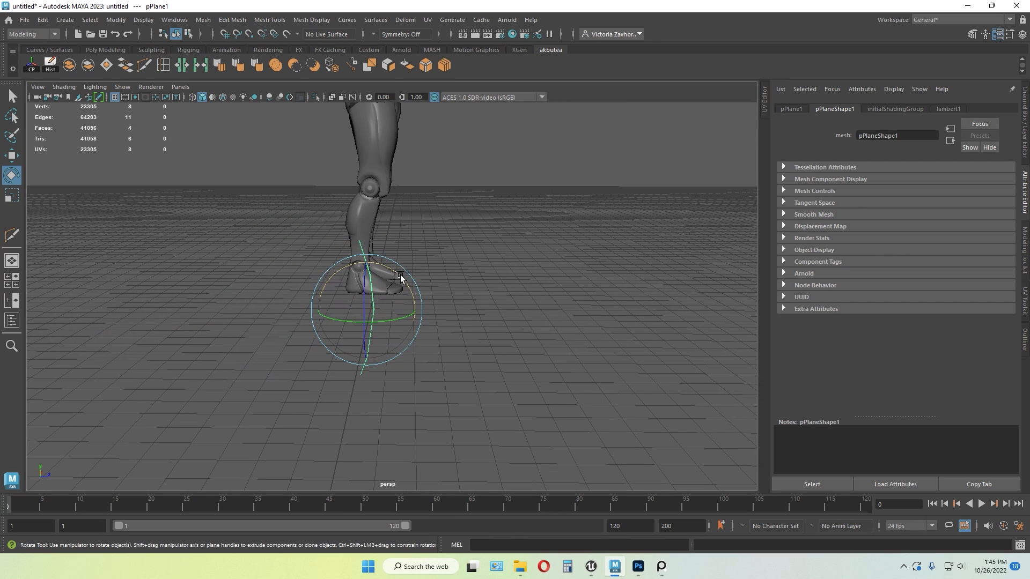
Raise the upright blade to about 23.6 cm and slide it along X to about 0
{"action": "key", "text": "w"}
{"action": "left_click_drag", "start_coordinate": [370, 265], "coordinate": [376, 231]}
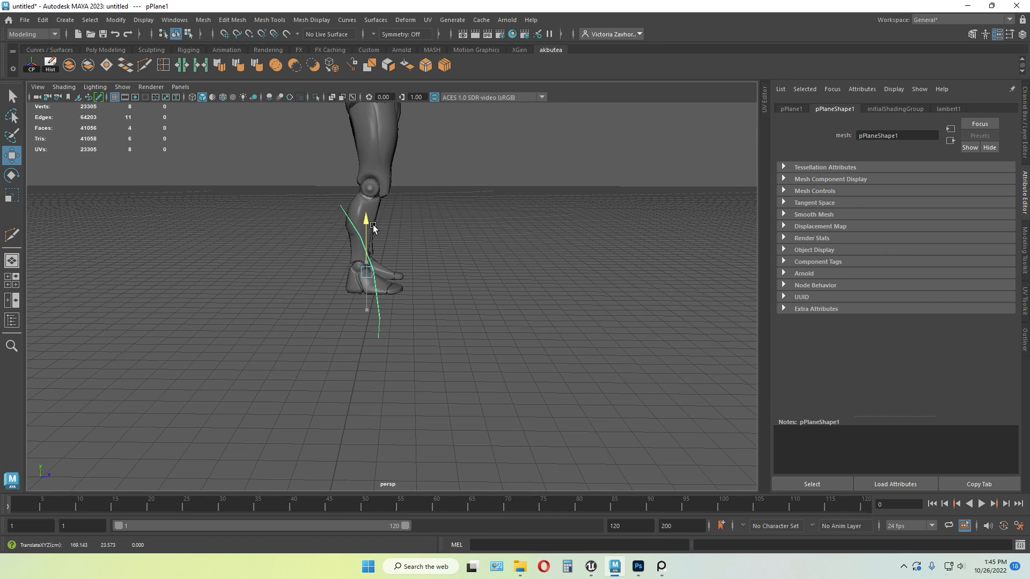
{"action": "scroll", "coordinate": [494, 339], "scroll_direction": "down", "scroll_amount": 5}
{"action": "left_click_drag", "start_coordinate": [494, 339], "coordinate": [395, 367], "text": "alt"}
{"action": "left_click_drag", "start_coordinate": [444, 280], "coordinate": [249, 281]}
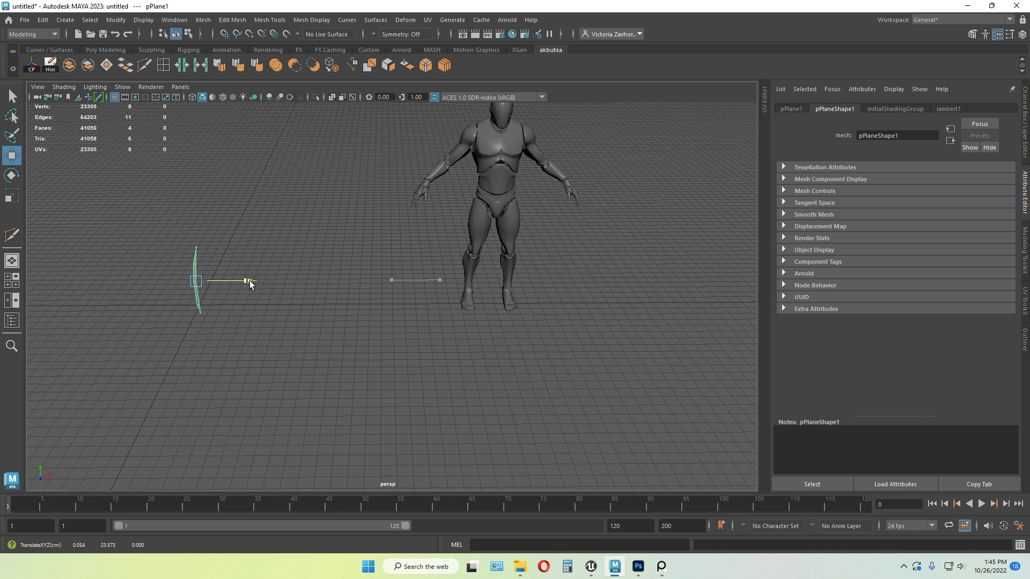
Bring the blade's base onto the grid plane, moving the blade to about Y 27 and Z -4.3
{"action": "scroll", "coordinate": [179, 364], "scroll_direction": "up", "scroll_amount": 5}
{"action": "middle_click_drag", "start_coordinate": [179, 364], "coordinate": [316, 351], "text": "alt"}
{"action": "left_click_drag", "start_coordinate": [315, 351], "coordinate": [337, 293], "text": "alt"}
{"action": "scroll", "coordinate": [324, 324], "scroll_direction": "up", "scroll_amount": 3}
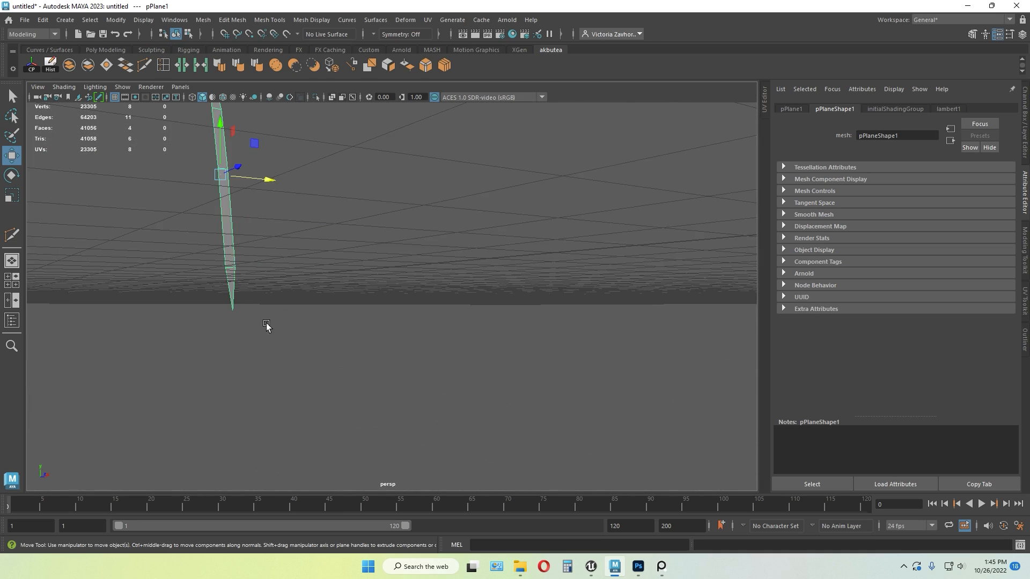
{"action": "left_click_drag", "start_coordinate": [266, 324], "coordinate": [269, 321], "text": "alt"}
{"action": "middle_click_drag", "start_coordinate": [269, 320], "coordinate": [317, 305], "text": "alt"}
{"action": "scroll", "coordinate": [303, 236], "scroll_direction": "down", "scroll_amount": 2}
{"action": "left_click_drag", "start_coordinate": [301, 235], "coordinate": [299, 235], "text": "alt"}
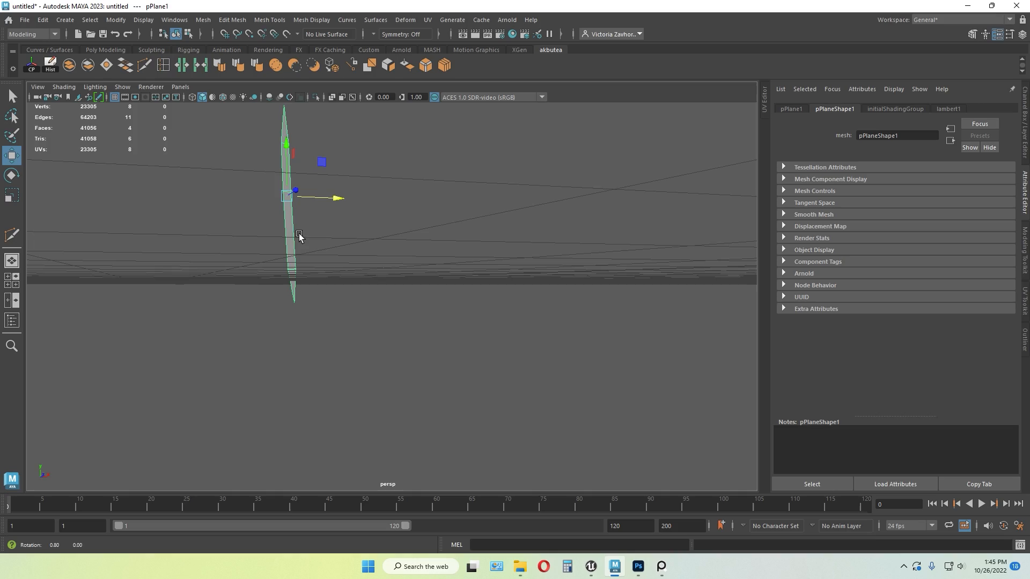
{"action": "left_click_drag", "start_coordinate": [287, 146], "coordinate": [289, 125]}
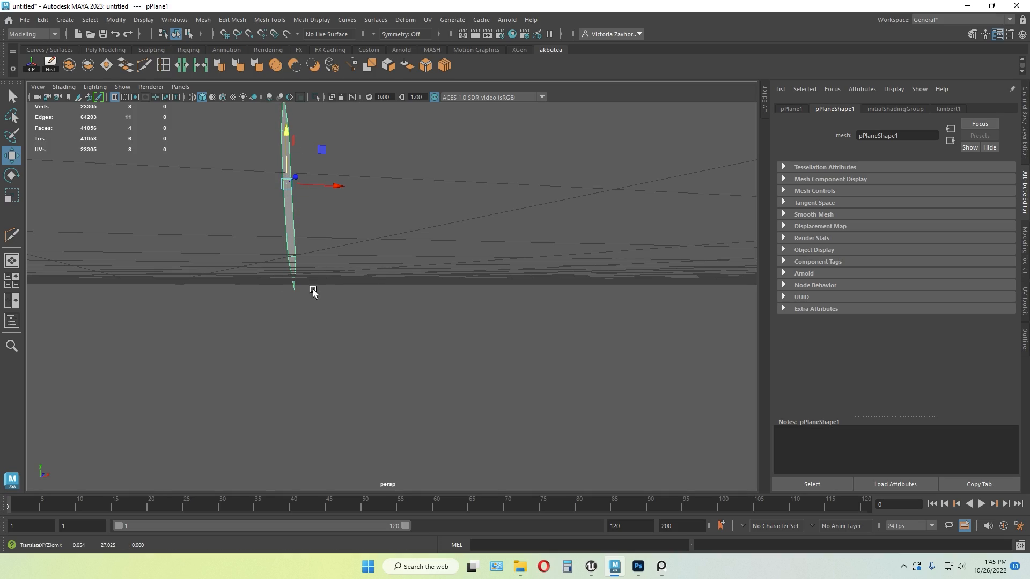
{"action": "left_click_drag", "start_coordinate": [313, 291], "coordinate": [366, 314], "text": "alt"}
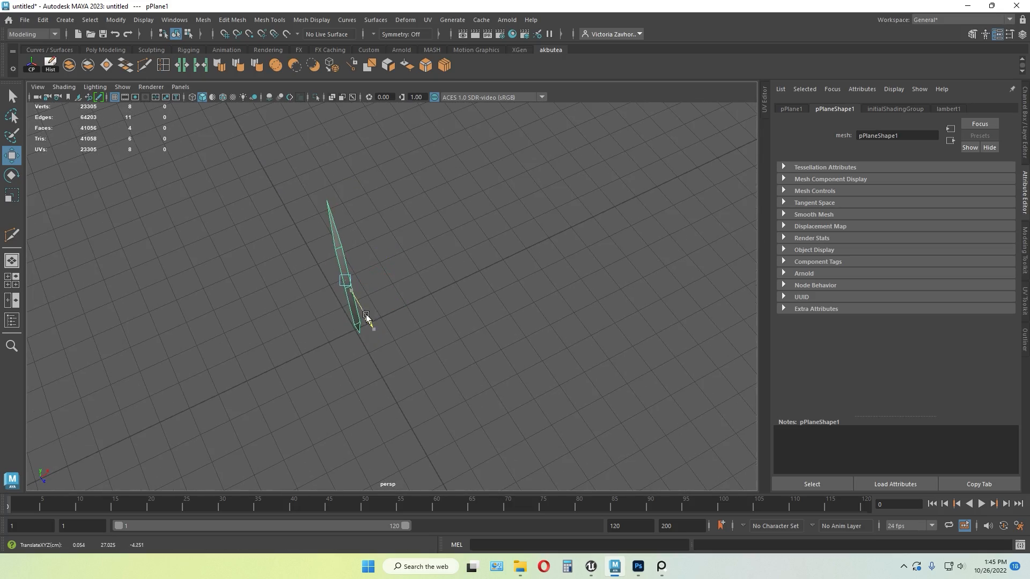
Move the grass blade along X to about 214 so it stands beside the mannequin's leg
{"action": "left_click", "coordinate": [433, 317]}
{"action": "left_click_drag", "start_coordinate": [433, 316], "coordinate": [621, 278], "text": "alt"}
{"action": "left_click", "coordinate": [374, 274]}
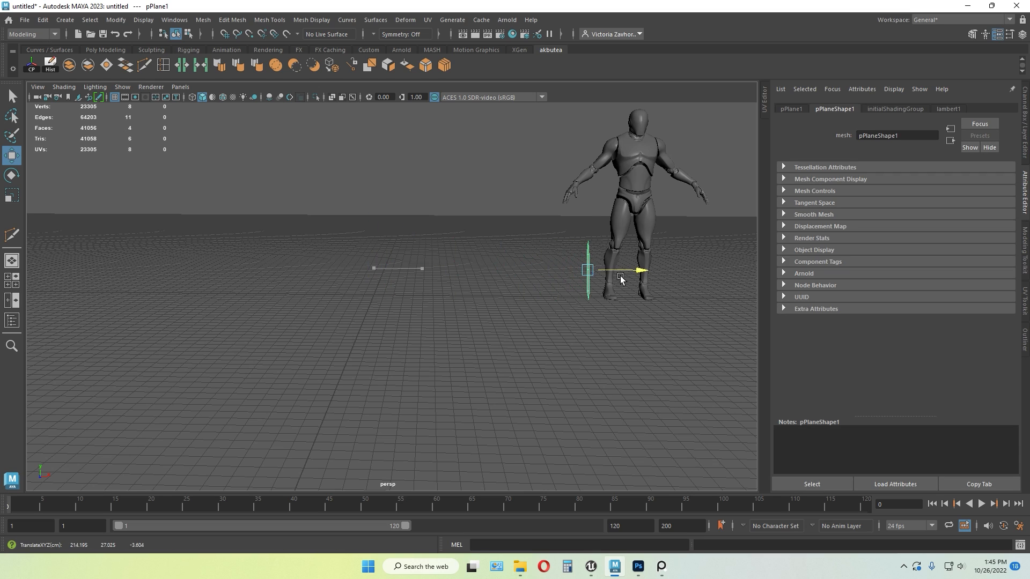
Scale the blade down uniformly to about 40.5 against the mannequin and lower it to ground level at about Y 9.5
{"action": "middle_click_drag", "start_coordinate": [639, 308], "coordinate": [487, 330], "text": "alt"}
{"action": "scroll", "coordinate": [487, 329], "scroll_direction": "up", "scroll_amount": 8}
{"action": "key", "text": "r"}
{"action": "left_click_drag", "start_coordinate": [523, 279], "coordinate": [495, 288]}
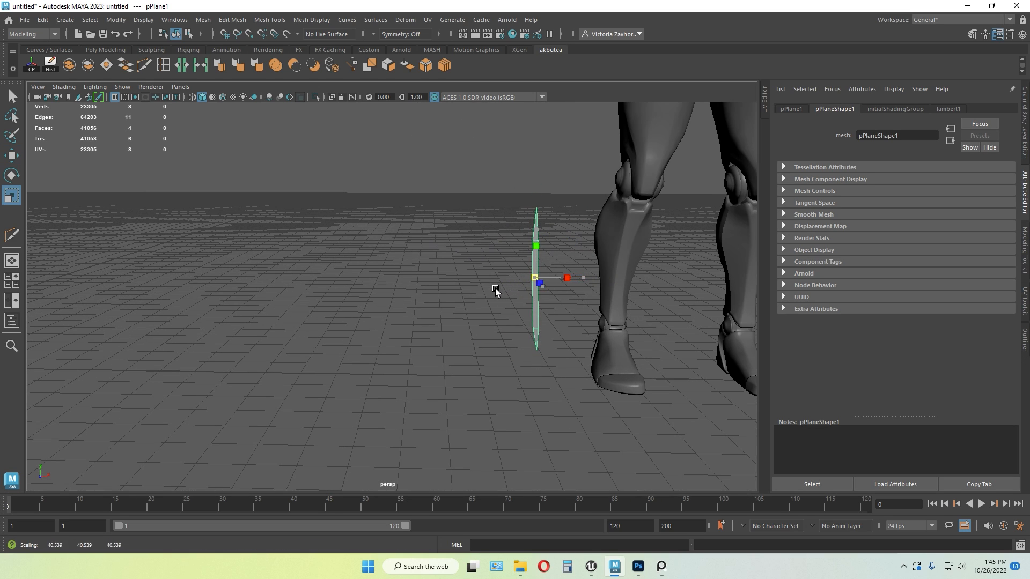
{"action": "key", "text": "w"}
{"action": "left_click_drag", "start_coordinate": [536, 239], "coordinate": [529, 300]}
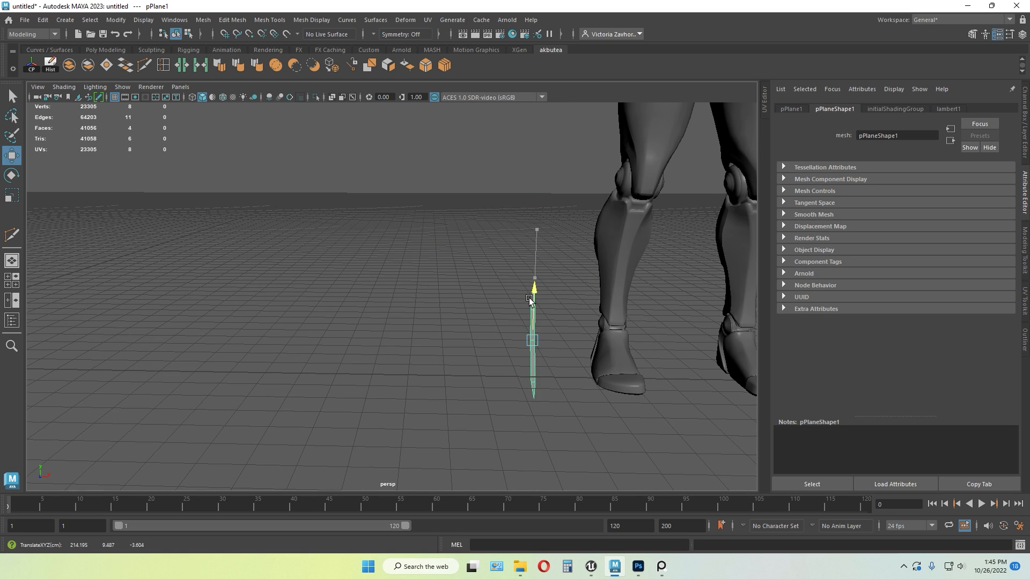
Move the resized blade back to the grid centre and adjust its depth so its base sits near the origin
{"action": "scroll", "coordinate": [536, 320], "scroll_direction": "down", "scroll_amount": 6}
{"action": "left_click_drag", "start_coordinate": [341, 312], "coordinate": [151, 316]}
{"action": "middle_click_drag", "start_coordinate": [127, 376], "coordinate": [377, 379], "text": "alt"}
{"action": "scroll", "coordinate": [378, 379], "scroll_direction": "up", "scroll_amount": 5}
{"action": "left_click_drag", "start_coordinate": [371, 386], "coordinate": [368, 428], "text": "alt"}
{"action": "middle_click_drag", "start_coordinate": [368, 428], "coordinate": [441, 346], "text": "alt"}
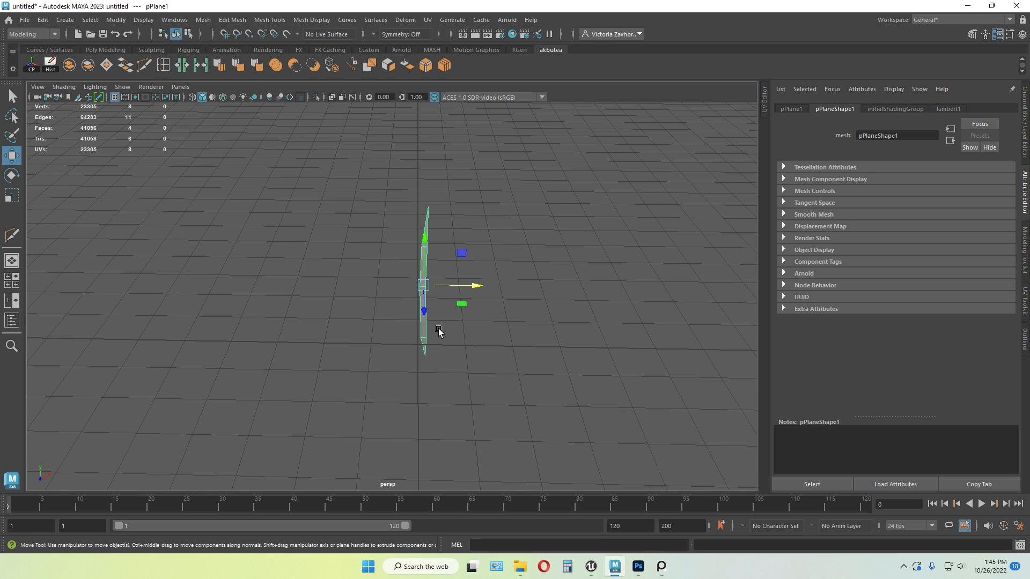
{"action": "left_click_drag", "start_coordinate": [422, 314], "coordinate": [422, 321]}
{"action": "left_click", "coordinate": [460, 383]}
{"action": "scroll", "coordinate": [429, 396], "scroll_direction": "down", "scroll_amount": 4}
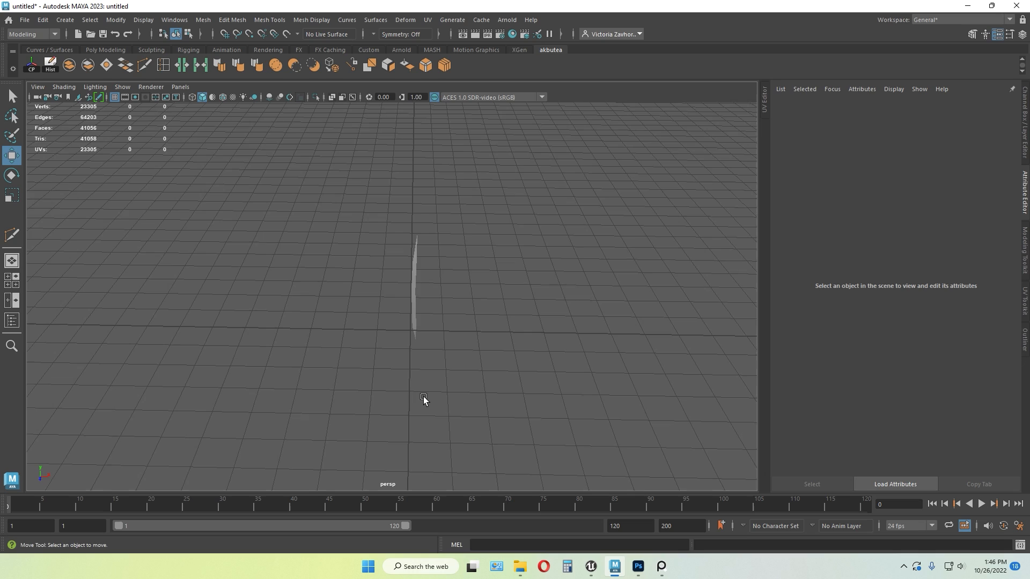
{"action": "mouse_move", "coordinate": [423, 397]}
{"action": "left_mouse_down", "text": "alt"}
{"action": "mouse_move", "coordinate": [455, 340]}
{"action": "mouse_move", "coordinate": [425, 400]}
{"action": "left_mouse_up", "text": "alt"}
Duplicate the blade, turn and shift the copy to the front left of the original, and enlarge it with its base on the ground
{"action": "left_click", "coordinate": [413, 299]}
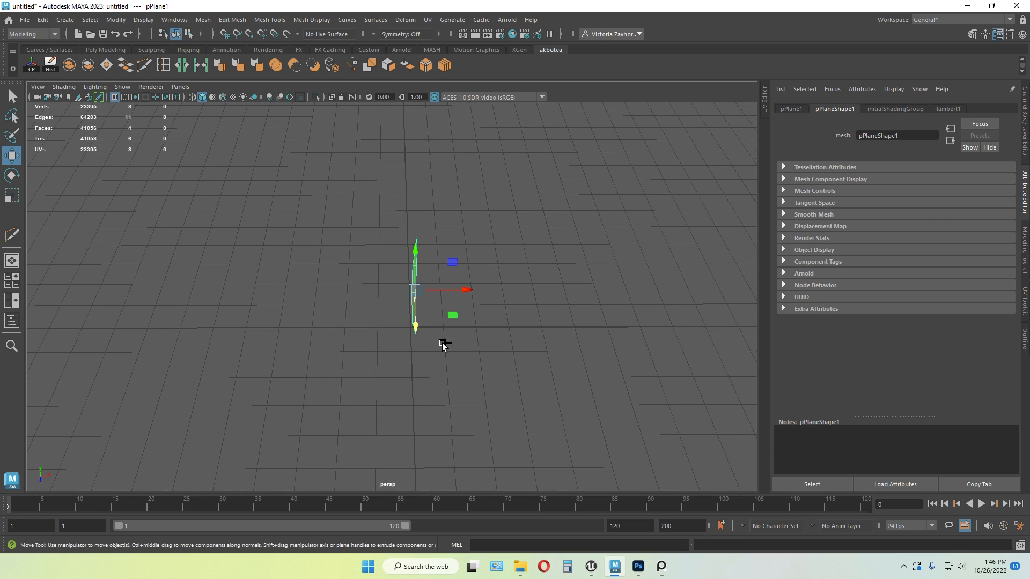
{"action": "left_click_drag", "start_coordinate": [413, 322], "coordinate": [440, 316]}
{"action": "key", "text": "e"}
{"action": "key", "text": "w"}
{"action": "left_click", "coordinate": [512, 357]}
{"action": "left_click_drag", "start_coordinate": [503, 355], "coordinate": [483, 370], "text": "alt"}
{"action": "left_click", "coordinate": [401, 330]}
{"action": "key", "text": "r"}
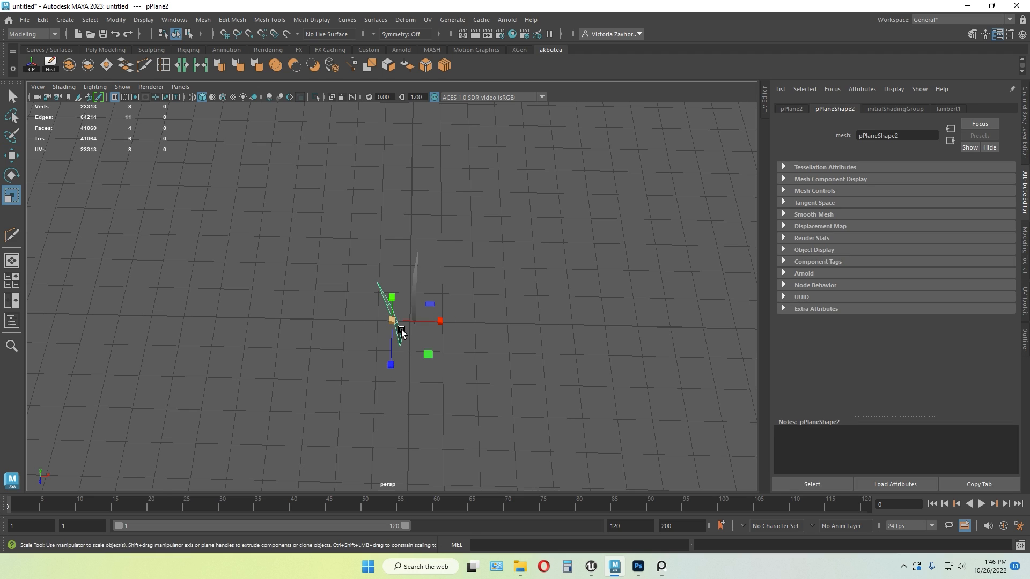
{"action": "left_click_drag", "start_coordinate": [394, 322], "coordinate": [399, 322]}
{"action": "left_click_drag", "start_coordinate": [403, 325], "coordinate": [389, 252], "text": "alt"}
{"action": "key", "text": "w"}
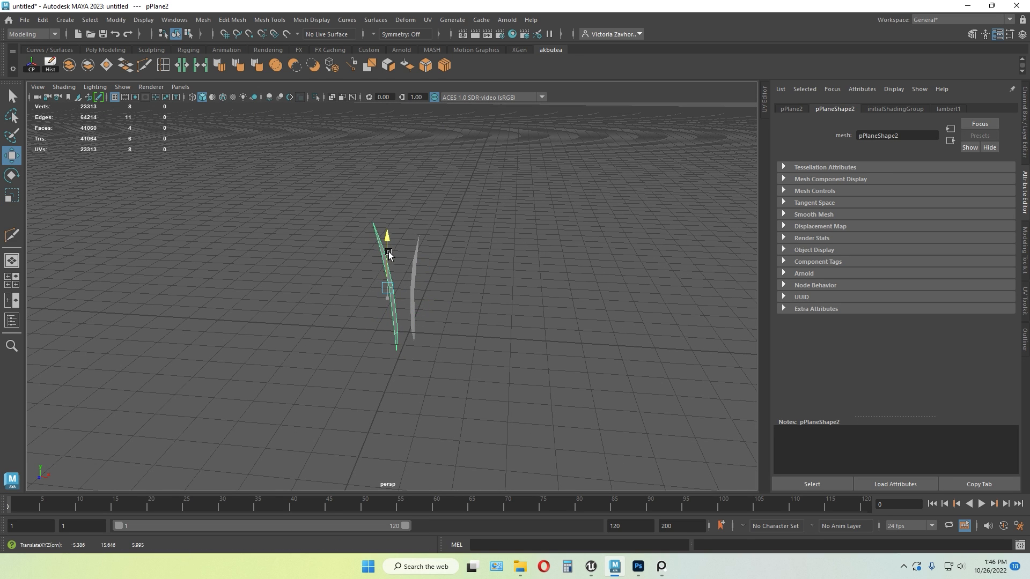
Duplicate the original blade again as a shorter one leaning outward at the front right of the original
{"action": "left_click", "coordinate": [475, 297]}
{"action": "left_click_drag", "start_coordinate": [475, 296], "coordinate": [402, 367], "text": "alt"}
{"action": "left_click", "coordinate": [410, 309]}
{"action": "key", "text": "r"}
{"action": "left_click_drag", "start_coordinate": [410, 324], "coordinate": [400, 331]}
{"action": "left_click_drag", "start_coordinate": [404, 341], "coordinate": [420, 321], "text": "alt"}
{"action": "key", "text": "w"}
{"action": "key", "text": "e"}
{"action": "key", "text": "w"}
{"action": "mouse_move", "coordinate": [442, 260]}
{"action": "left_mouse_down"}
{"action": "mouse_move", "coordinate": [481, 306]}
{"action": "mouse_move", "coordinate": [449, 273]}
{"action": "left_mouse_up"}
{"action": "left_click_drag", "start_coordinate": [478, 359], "coordinate": [462, 356], "text": "alt"}
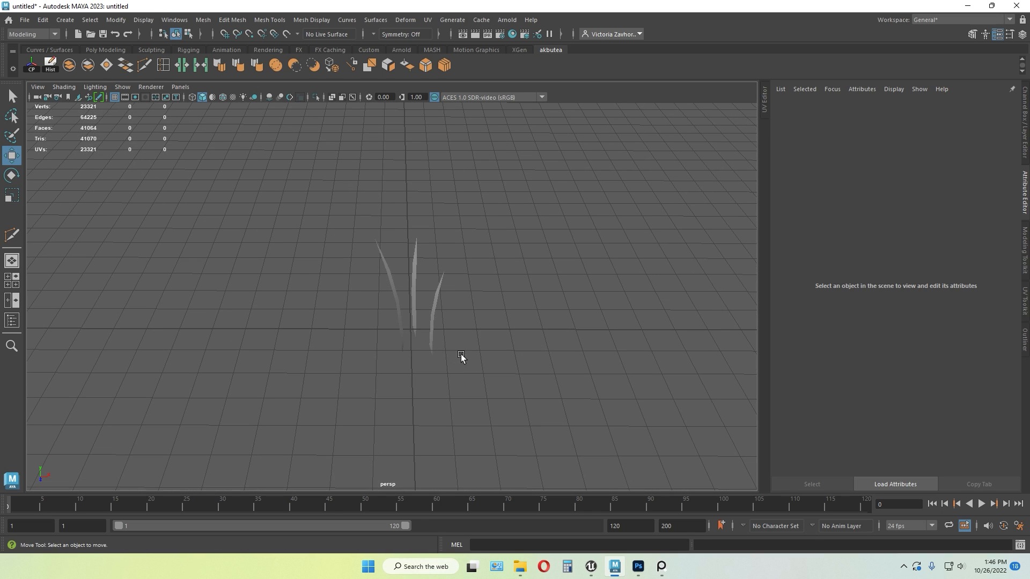
Duplicate the three blades together, rotate the copies about the vertical axis, and spread them behind the originals
{"action": "left_click", "coordinate": [392, 289]}
{"action": "key", "text": "e"}
{"action": "left_click_drag", "start_coordinate": [436, 317], "coordinate": [487, 292]}
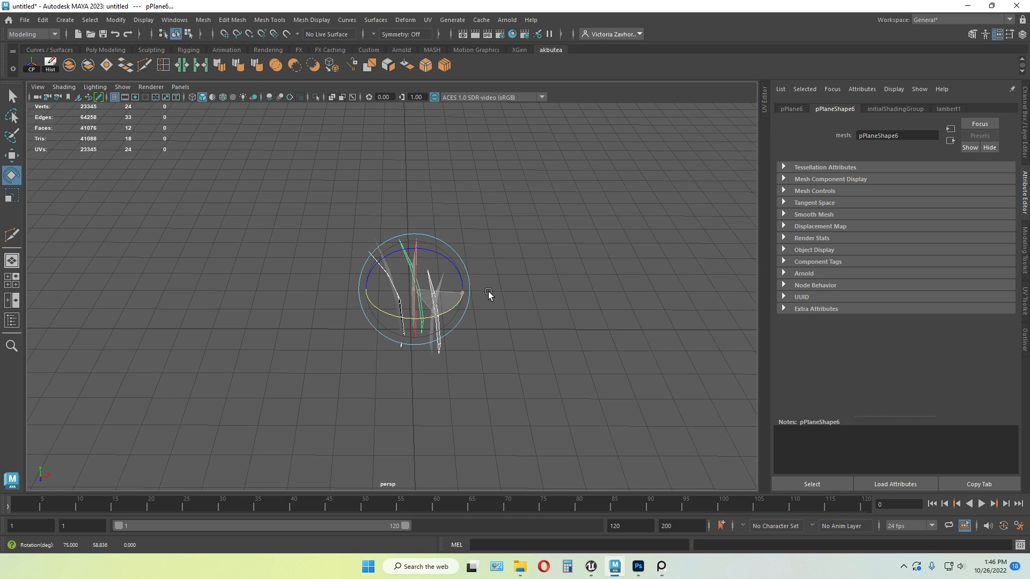
{"action": "key", "text": "w"}
{"action": "left_click_drag", "start_coordinate": [421, 317], "coordinate": [311, 292]}
{"action": "left_click", "coordinate": [429, 264]}
{"action": "left_click", "coordinate": [416, 260]}
{"action": "key", "text": "e"}
{"action": "left_click", "coordinate": [447, 306]}
Duplicate the curved back-left blade, then move and turn the copy at the clump's front-left side
{"action": "left_click", "coordinate": [395, 268]}
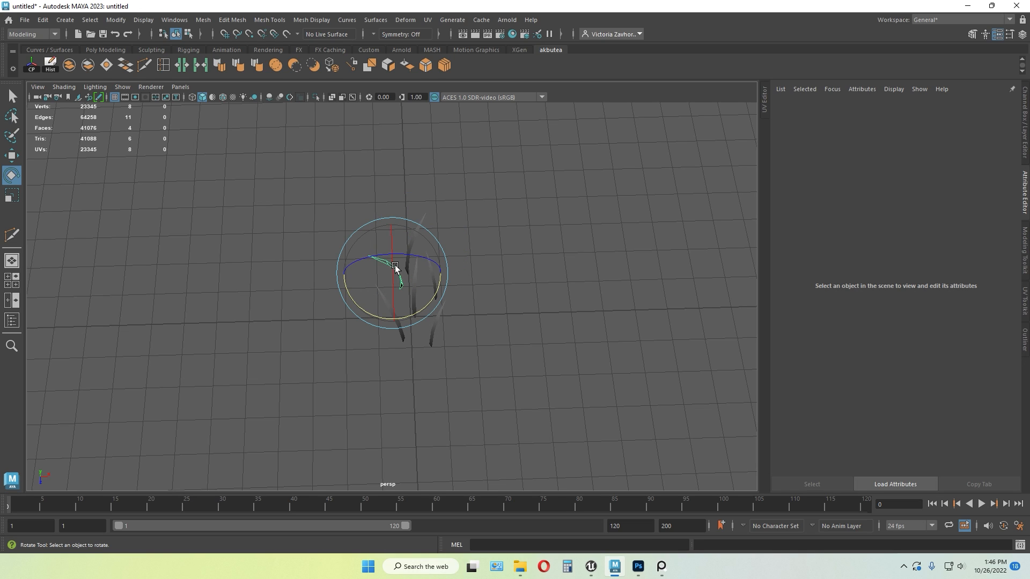
{"action": "key", "text": "ctrl+d"}
{"action": "key", "text": "w"}
{"action": "left_click_drag", "start_coordinate": [396, 317], "coordinate": [399, 370]}
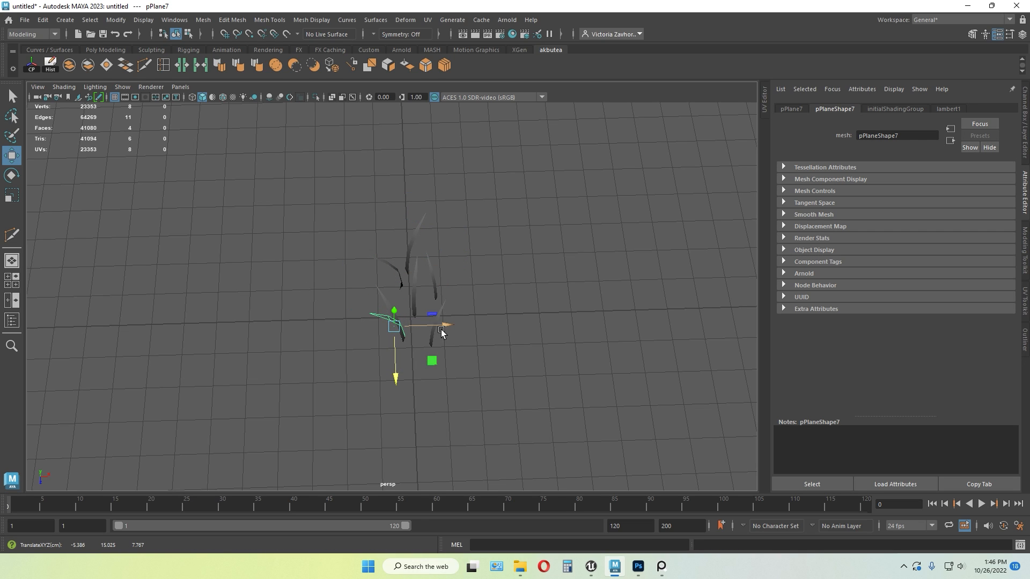
{"action": "left_click_drag", "start_coordinate": [442, 327], "coordinate": [414, 346]}
{"action": "key", "text": "e"}
Duplicate the short front-right blade and place the copy at the clump's front-left edge
{"action": "left_click", "coordinate": [437, 327]}
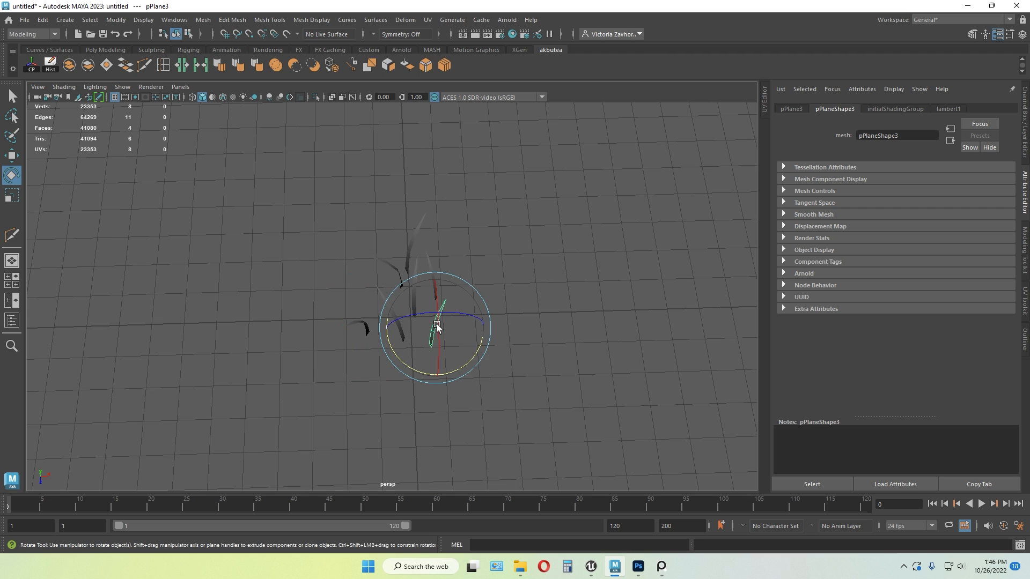
{"action": "key", "text": "ctrl+d"}
{"action": "key", "text": "w"}
{"action": "left_click_drag", "start_coordinate": [370, 365], "coordinate": [370, 377]}
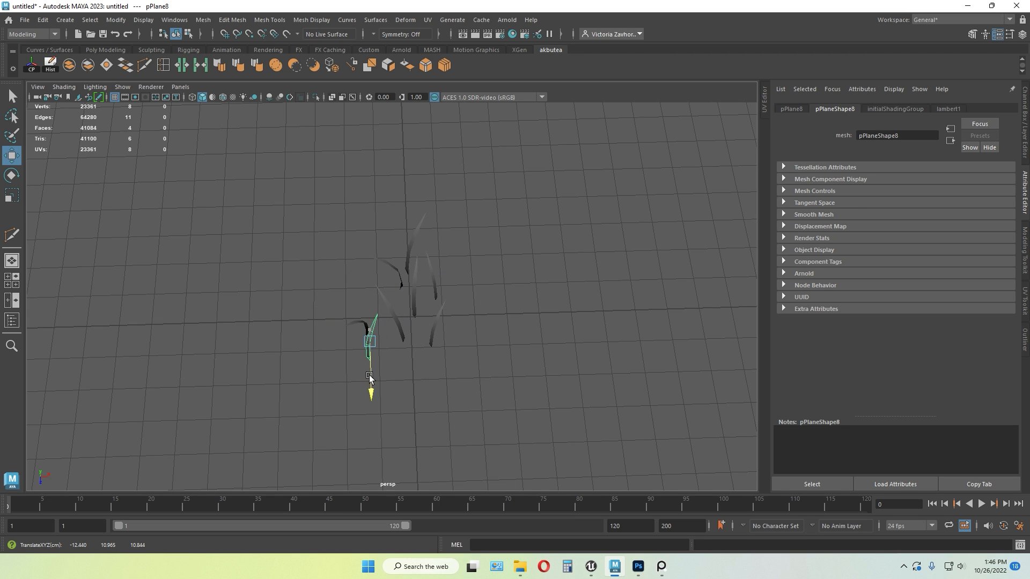
{"action": "left_click", "coordinate": [496, 339]}
{"action": "left_click_drag", "start_coordinate": [496, 339], "coordinate": [460, 330], "text": "alt"}
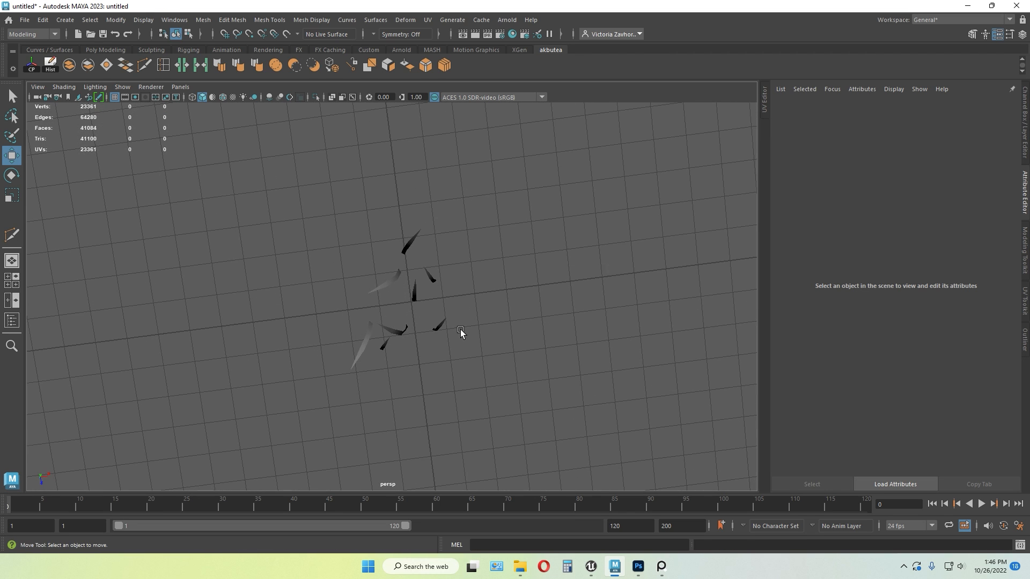
Duplicate the tall centre blade, rotate the copy about the vertical axis, and place it at the clump's back left
{"action": "left_click_drag", "start_coordinate": [430, 272], "coordinate": [413, 308], "text": "alt"}
{"action": "key", "text": "ctrl+d"}
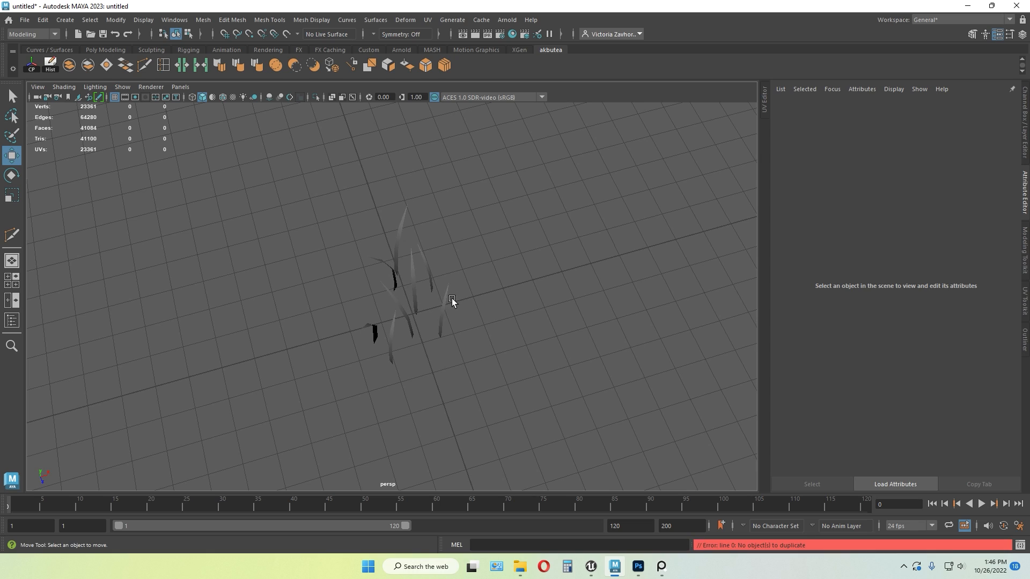
{"action": "left_click", "coordinate": [413, 285]}
{"action": "key", "text": "ctrl+d"}
{"action": "left_click_drag", "start_coordinate": [459, 278], "coordinate": [411, 288]}
{"action": "key", "text": "e"}
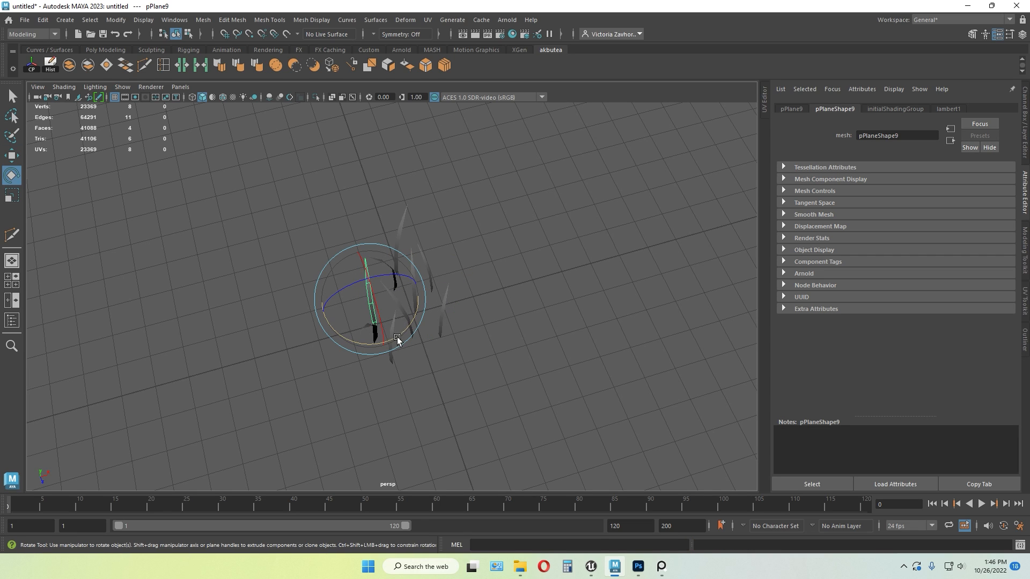
{"action": "left_click_drag", "start_coordinate": [398, 337], "coordinate": [353, 339]}
{"action": "key", "text": "w"}
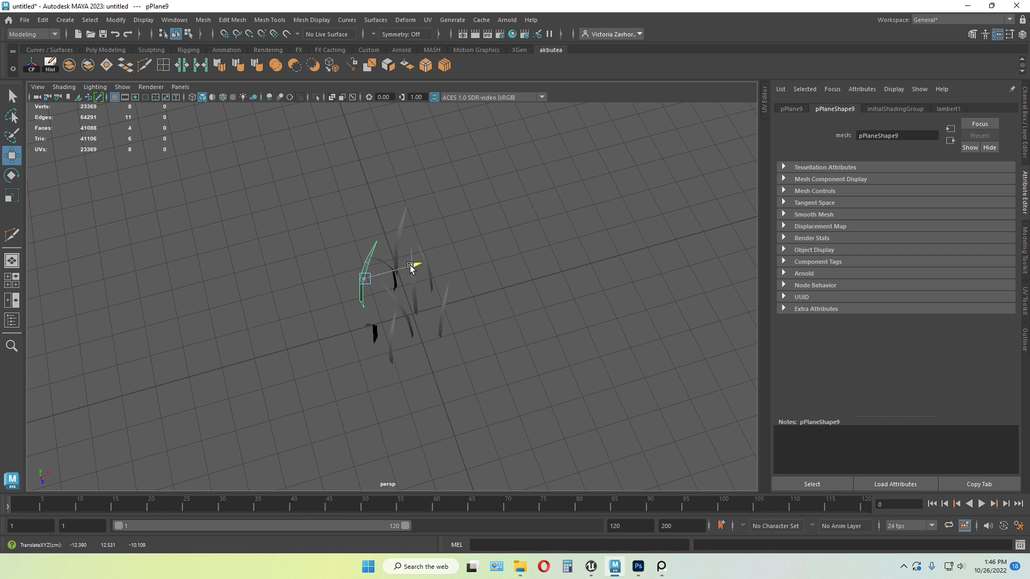
{"action": "left_click", "coordinate": [522, 262]}
Duplicate the back-right blade and move the copy to the clump's outer left edge
{"action": "left_click_drag", "start_coordinate": [522, 261], "coordinate": [392, 290], "text": "alt"}
{"action": "left_click", "coordinate": [434, 283]}
{"action": "key", "text": "ctrl+d"}
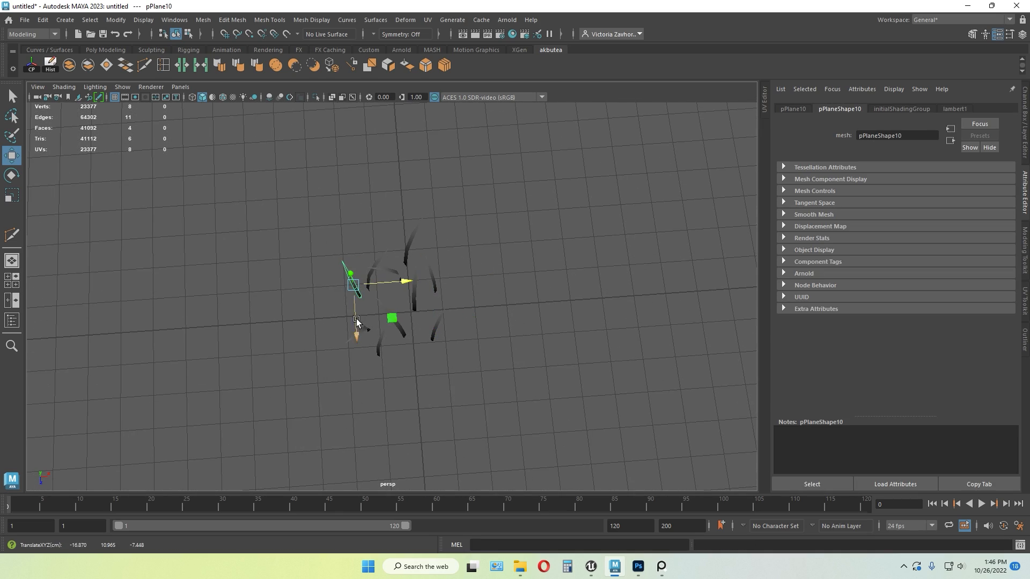
{"action": "left_click_drag", "start_coordinate": [357, 321], "coordinate": [356, 292]}
{"action": "left_click", "coordinate": [465, 339]}
Duplicate one of the left blades and place the copy at the clump's outer right edge, at about X 12
{"action": "left_click_drag", "start_coordinate": [465, 339], "coordinate": [447, 258], "text": "alt"}
{"action": "left_click", "coordinate": [380, 333]}
{"action": "key", "text": "ctrl+d"}
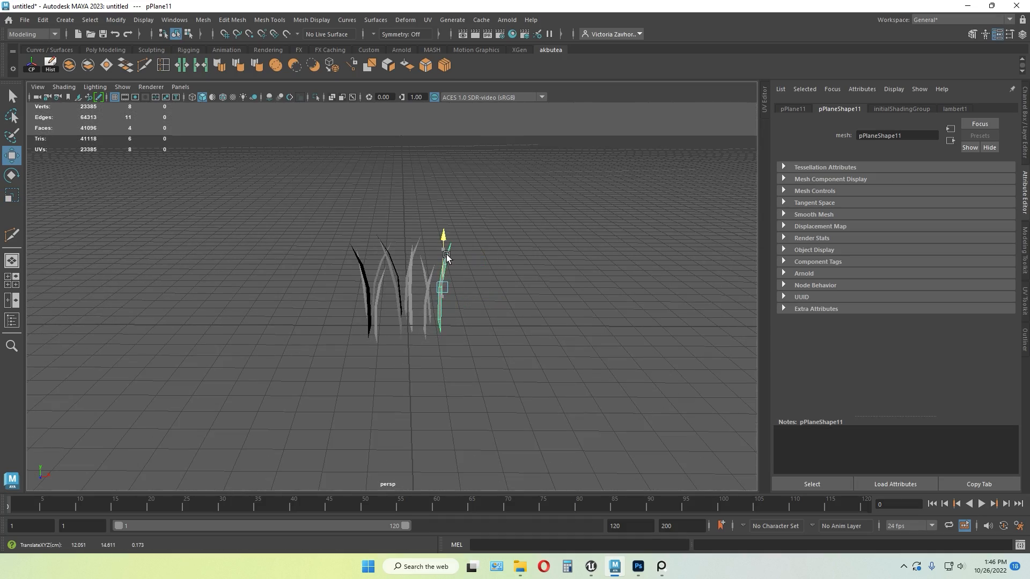
Select all eleven grass blades and combine them into a single mesh
{"action": "left_click", "coordinate": [416, 359]}
{"action": "left_click_drag", "start_coordinate": [417, 360], "coordinate": [324, 346], "text": "alt"}
{"action": "left_click_drag", "start_coordinate": [324, 346], "coordinate": [336, 381], "text": "alt"}
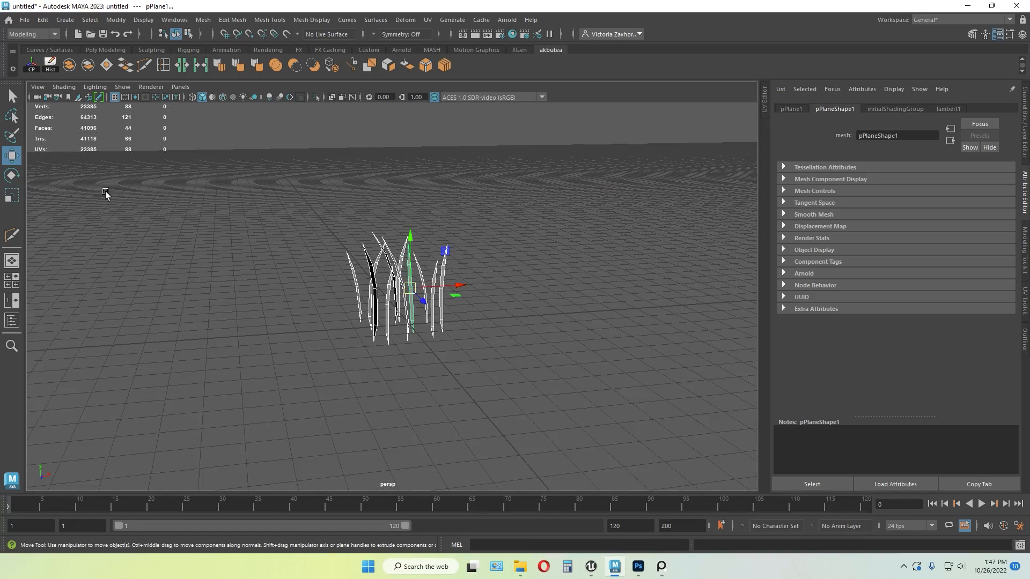
{"action": "left_click", "coordinate": [69, 66]}
{"action": "left_click", "coordinate": [296, 308]}
Move the combined grass clump horizontally to X 1.355 and Z 2.830 to centre it on the grid origin
{"action": "left_click_drag", "start_coordinate": [436, 220], "coordinate": [285, 294], "text": "alt"}
{"action": "left_click", "coordinate": [414, 289]}
{"action": "left_click_drag", "start_coordinate": [445, 291], "coordinate": [448, 293]}
{"action": "left_click_drag", "start_coordinate": [412, 325], "coordinate": [441, 263]}
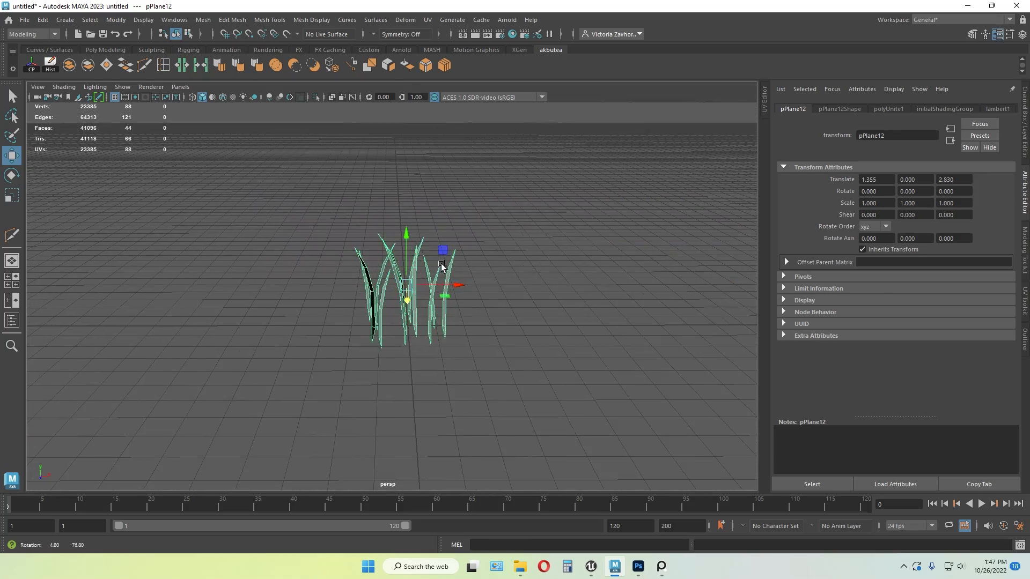
{"action": "left_click", "coordinate": [524, 261]}
Set the vertex normals of the combined grass clump to X 0, Y 1, Z 0
{"action": "left_click_drag", "start_coordinate": [523, 262], "coordinate": [384, 282], "text": "alt"}
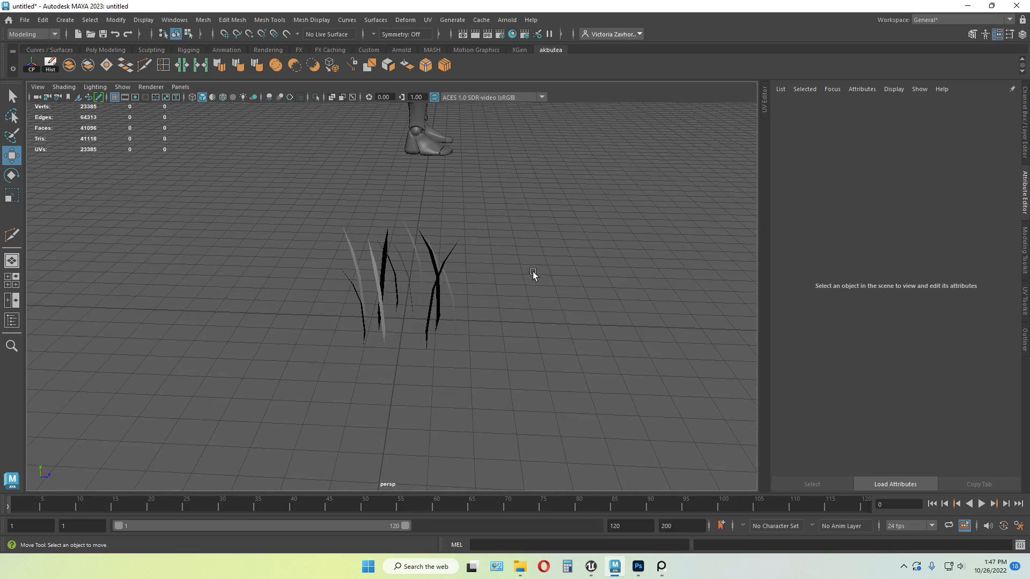
{"action": "left_click_drag", "start_coordinate": [533, 275], "coordinate": [421, 271], "text": "alt"}
{"action": "left_click_drag", "start_coordinate": [555, 266], "coordinate": [425, 134], "text": "alt"}
{"action": "left_click", "coordinate": [426, 292]}
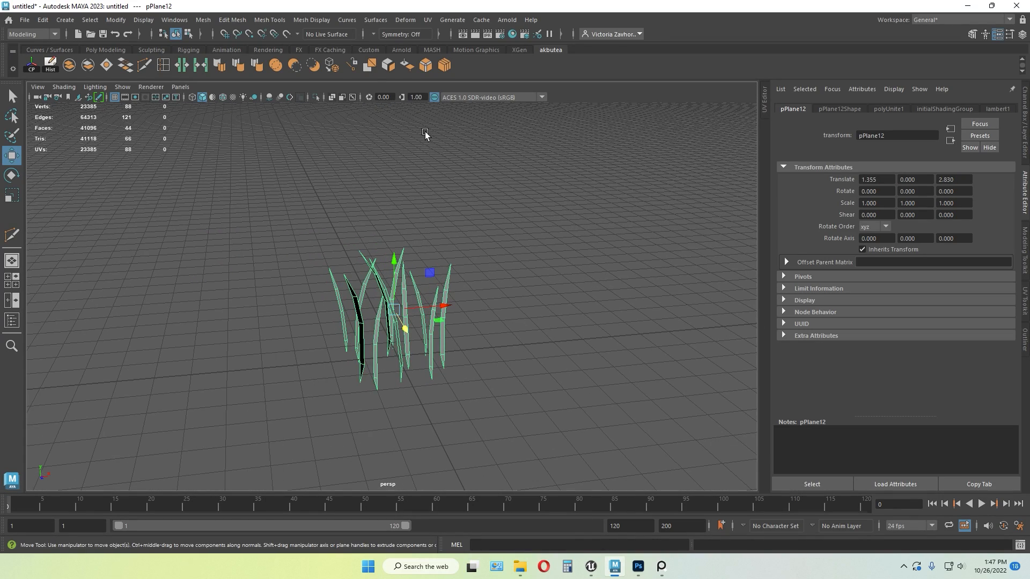
{"action": "left_click", "coordinate": [317, 20]}
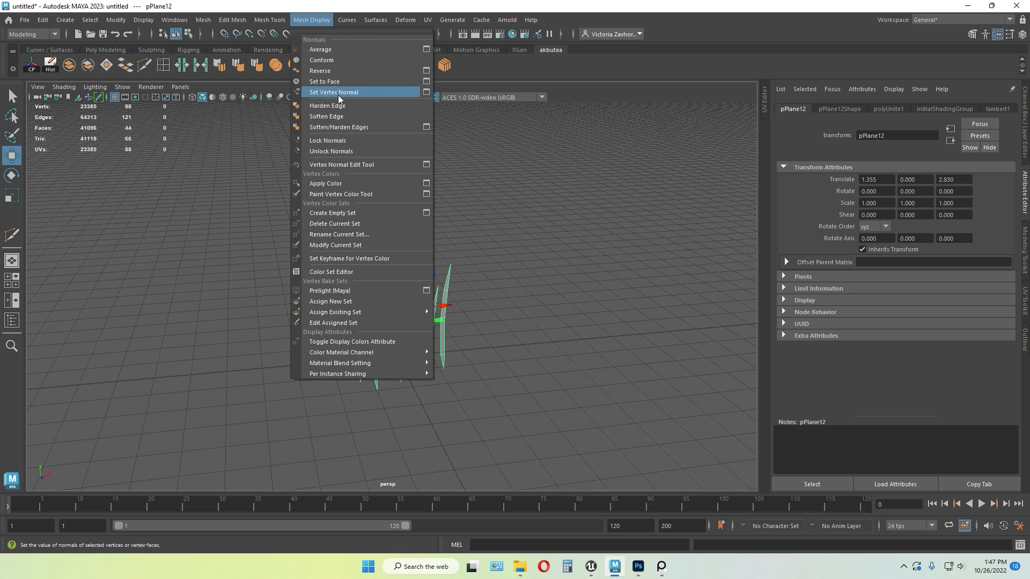
{"action": "left_click", "coordinate": [427, 92]}
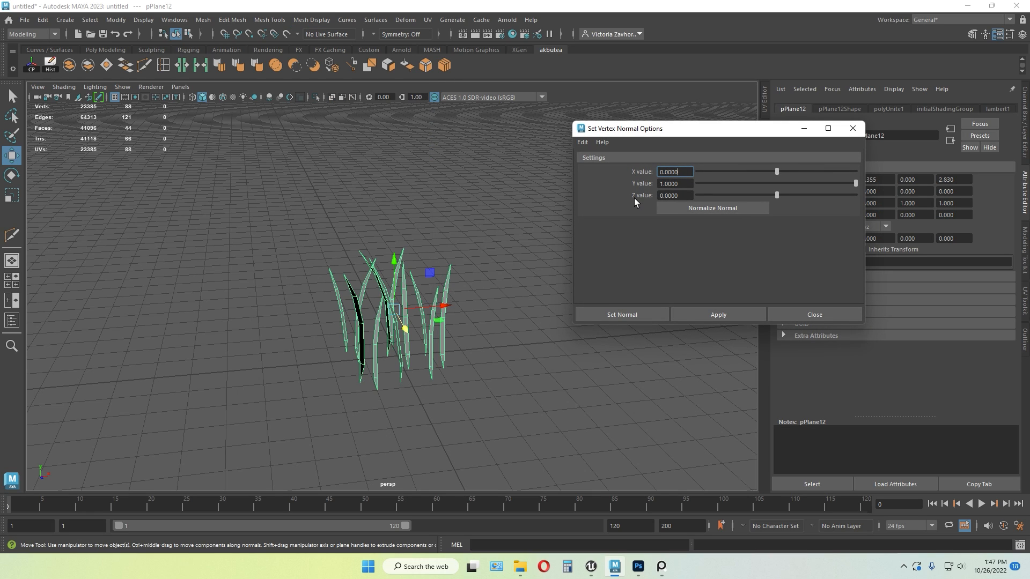
{"action": "left_click", "coordinate": [716, 315]}
{"action": "left_click", "coordinate": [852, 128]}
{"action": "left_click", "coordinate": [448, 352]}
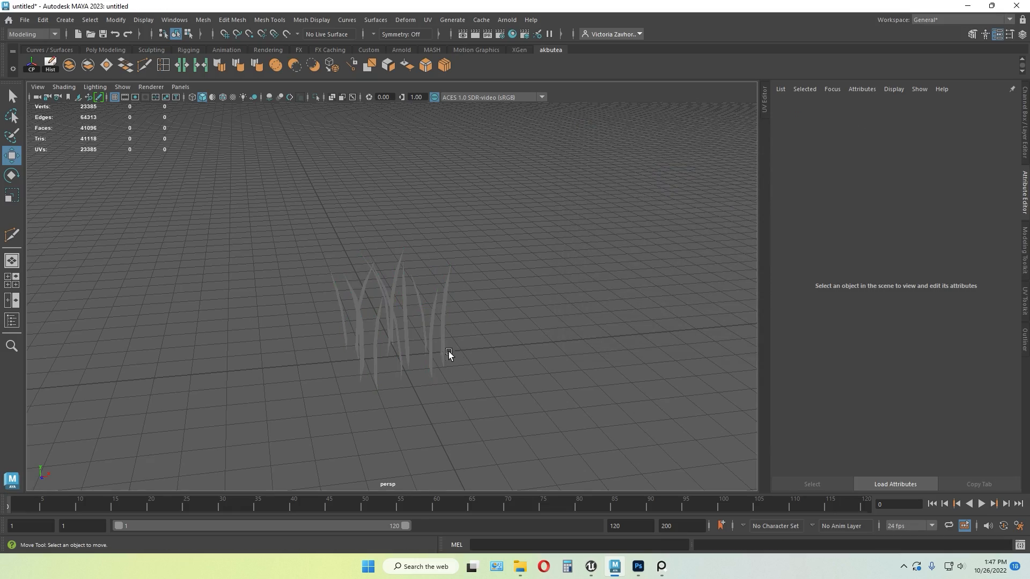
Turn on the vertex normals display for the grass clump
{"action": "left_click_drag", "start_coordinate": [449, 352], "coordinate": [452, 375], "text": "alt"}
{"action": "left_click", "coordinate": [417, 339]}
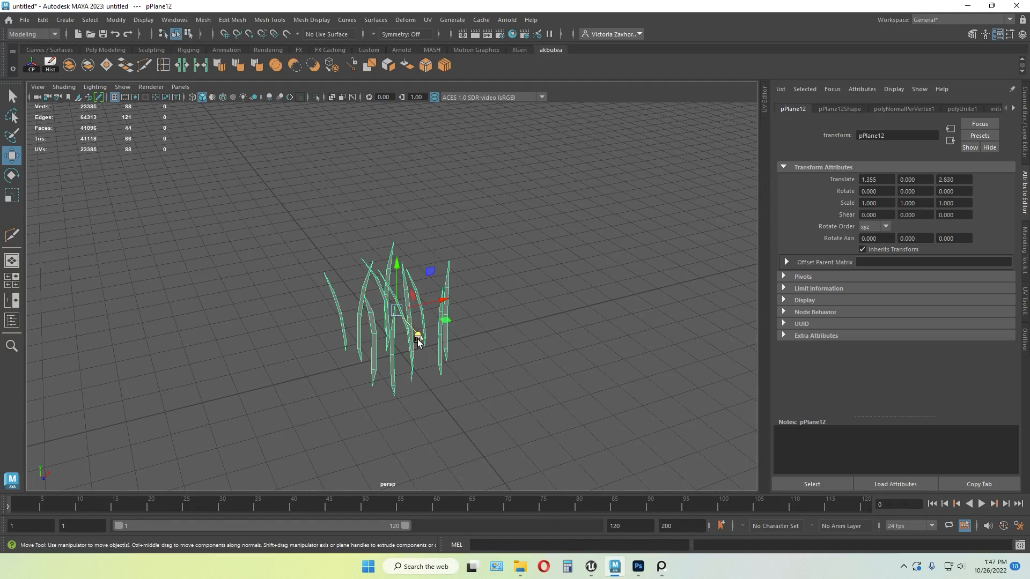
{"action": "left_click_drag", "start_coordinate": [533, 339], "coordinate": [497, 339], "text": "alt"}
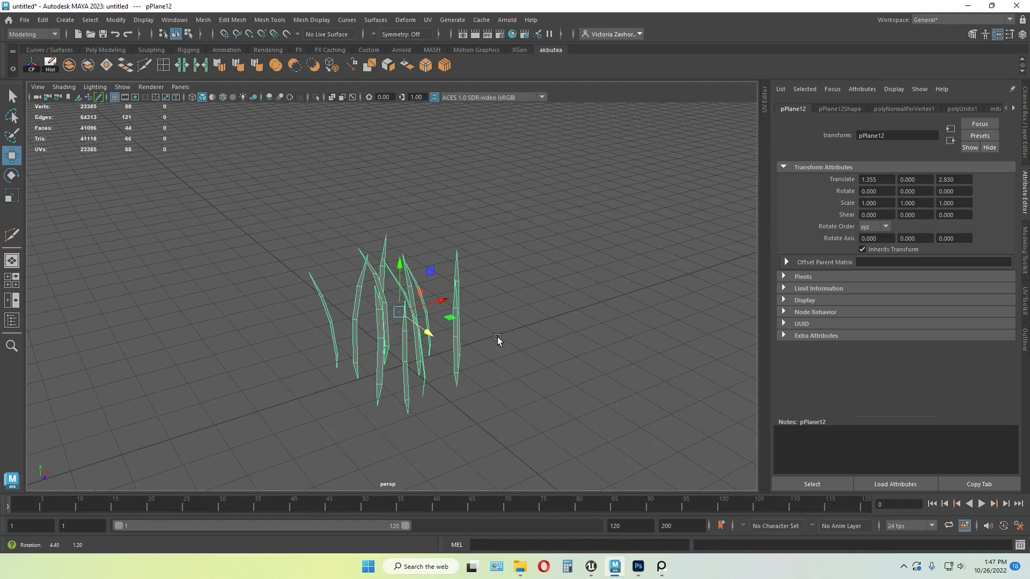
{"action": "left_click", "coordinate": [140, 20]}
{"action": "mouse_move", "coordinate": [230, 161]}
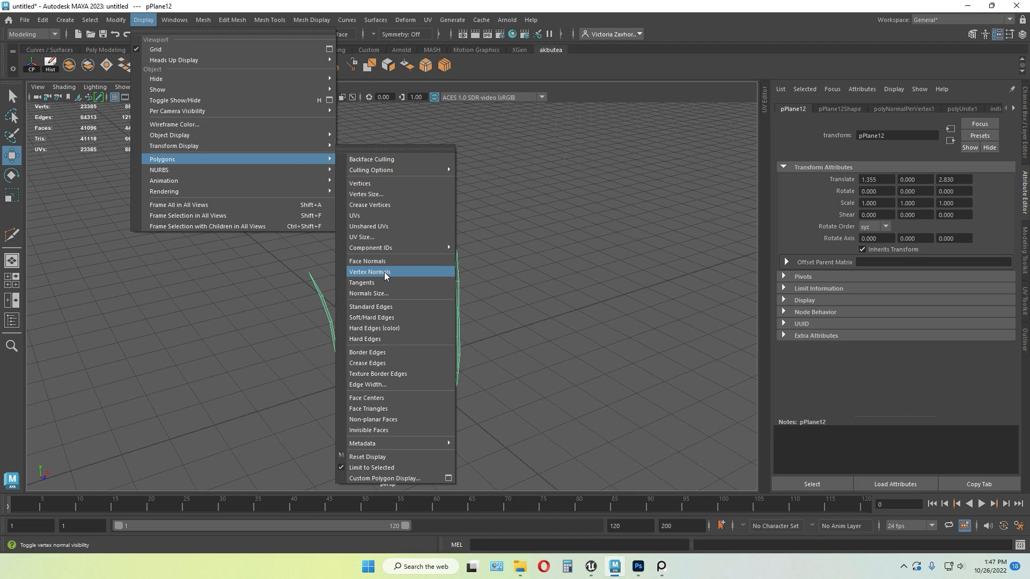
{"action": "left_click", "coordinate": [386, 273]}
Set the displayed normals size to 10 for the grass clump
{"action": "scroll", "coordinate": [286, 311], "scroll_direction": "up", "scroll_amount": 5}
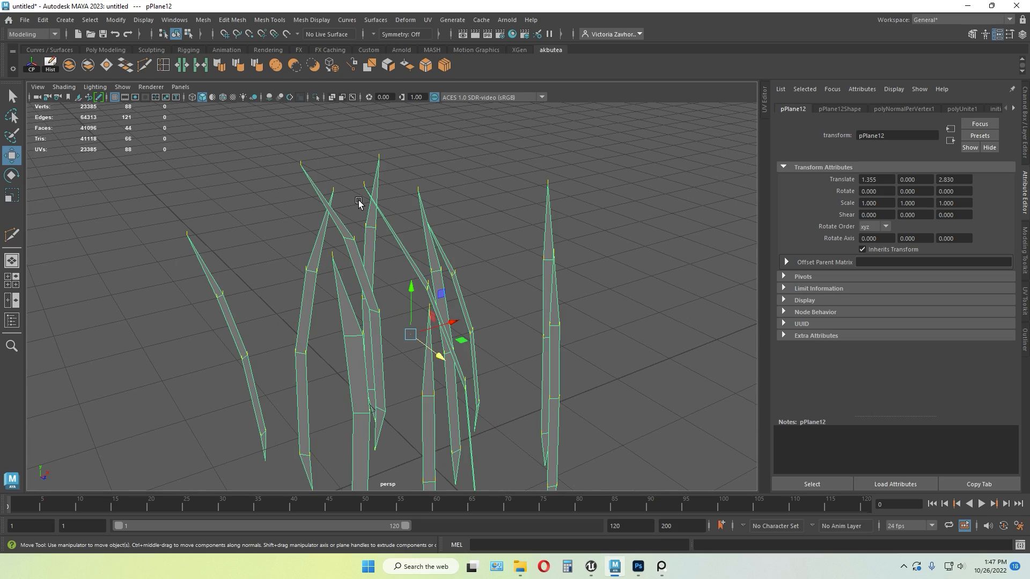
{"action": "scroll", "coordinate": [359, 203], "scroll_direction": "down", "scroll_amount": 3}
{"action": "left_click_drag", "start_coordinate": [434, 201], "coordinate": [351, 290], "text": "alt"}
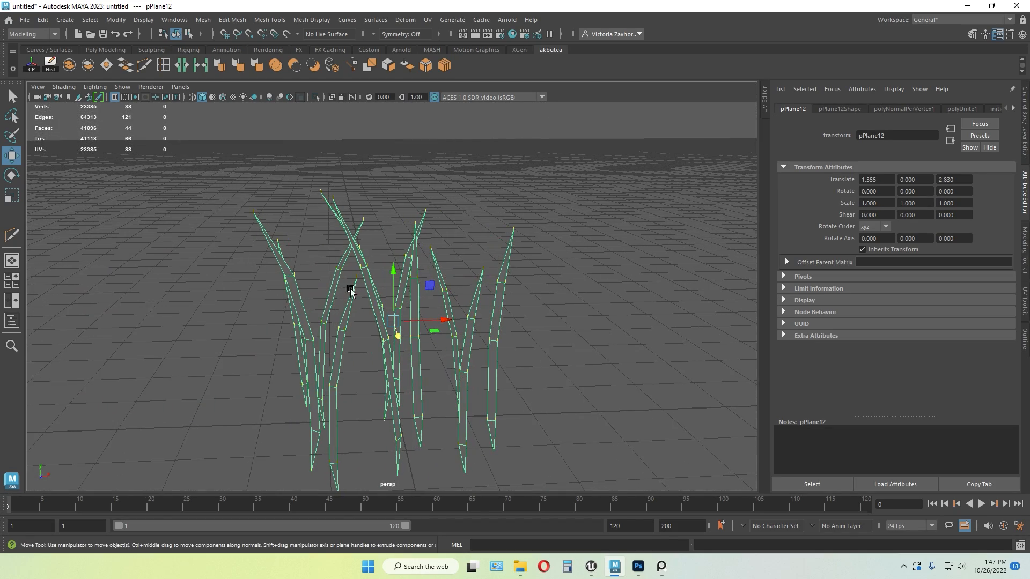
{"action": "scroll", "coordinate": [322, 220], "scroll_direction": "down", "scroll_amount": 2}
{"action": "left_click_drag", "start_coordinate": [320, 218], "coordinate": [279, 225], "text": "alt"}
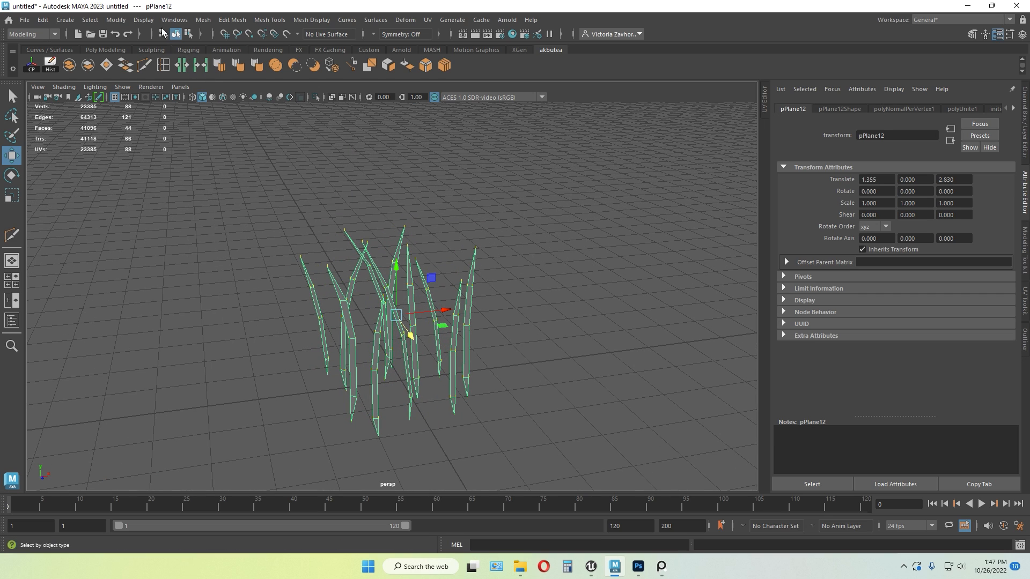
{"action": "left_click", "coordinate": [144, 22]}
{"action": "mouse_move", "coordinate": [178, 164]}
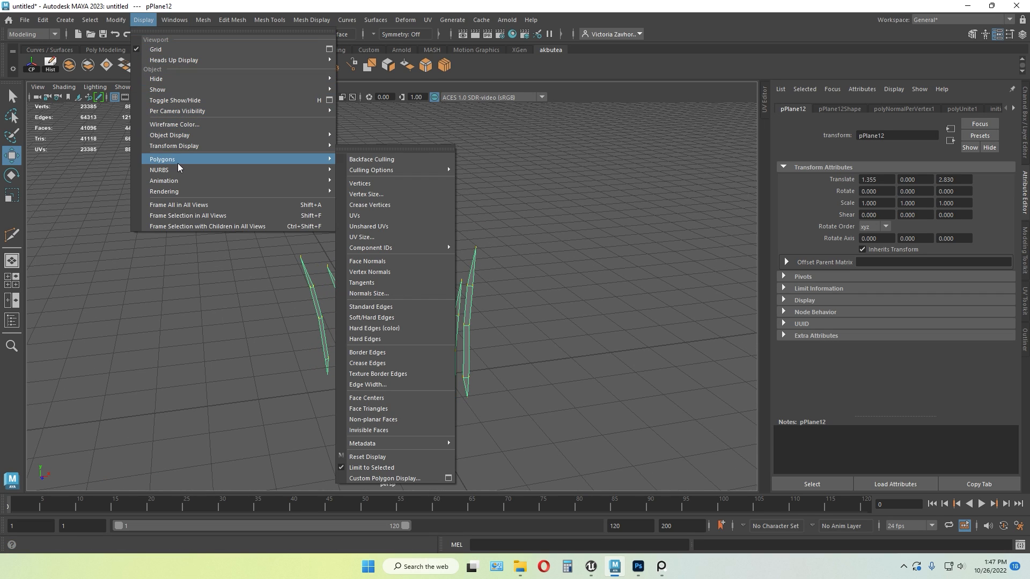
{"action": "left_click", "coordinate": [383, 294]}
{"action": "left_click_drag", "start_coordinate": [396, 227], "coordinate": [503, 215]}
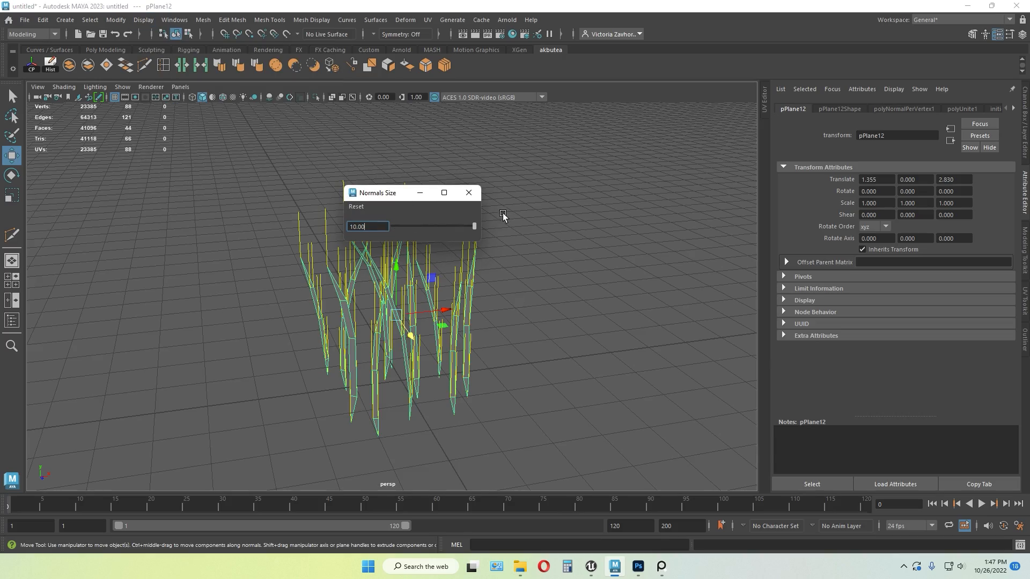
{"action": "left_click", "coordinate": [470, 193]}
Move the grass clump's pivot down to the base of the blades, snapping it at ground level
{"action": "scroll", "coordinate": [442, 272], "scroll_direction": "down", "scroll_amount": 4}
{"action": "left_click", "coordinate": [442, 272]}
{"action": "left_click_drag", "start_coordinate": [376, 322], "coordinate": [419, 316], "text": "alt"}
{"action": "left_click", "coordinate": [427, 298]}
{"action": "scroll", "coordinate": [427, 298], "scroll_direction": "up", "scroll_amount": 4}
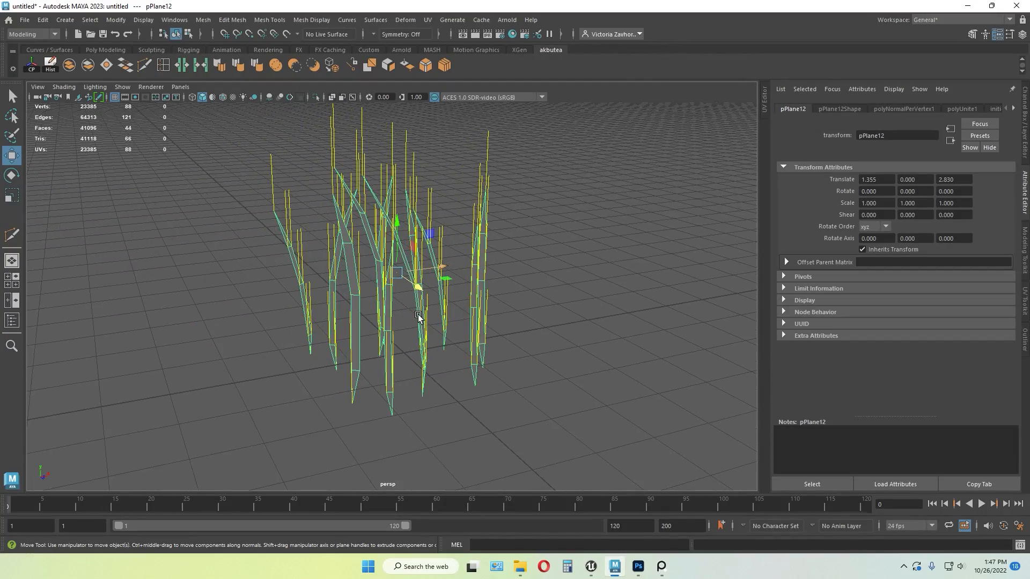
{"action": "key", "text": "d"}
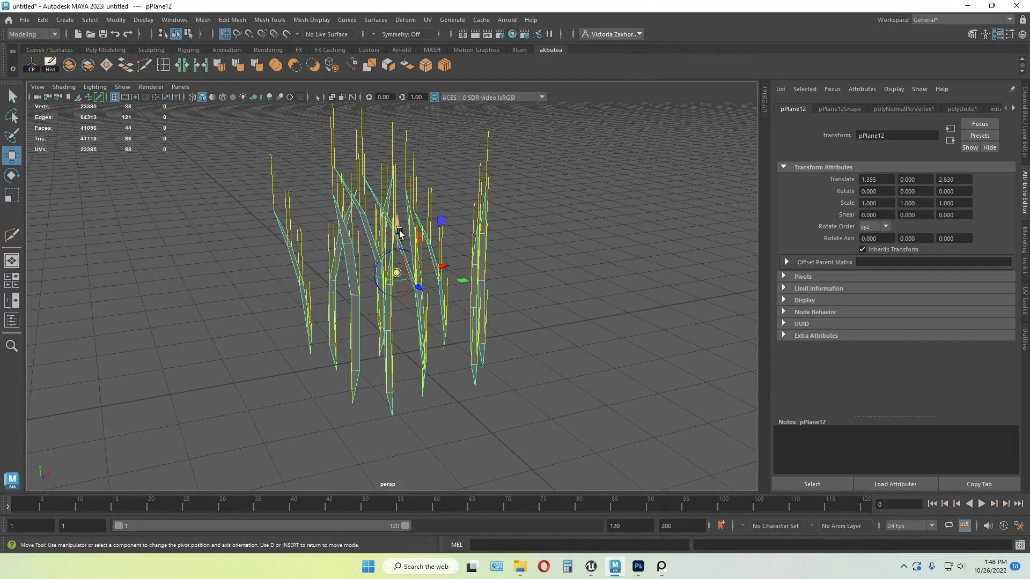
{"action": "left_click_drag", "start_coordinate": [399, 230], "coordinate": [400, 349]}
{"action": "left_click_drag", "start_coordinate": [473, 352], "coordinate": [414, 352], "text": "alt"}
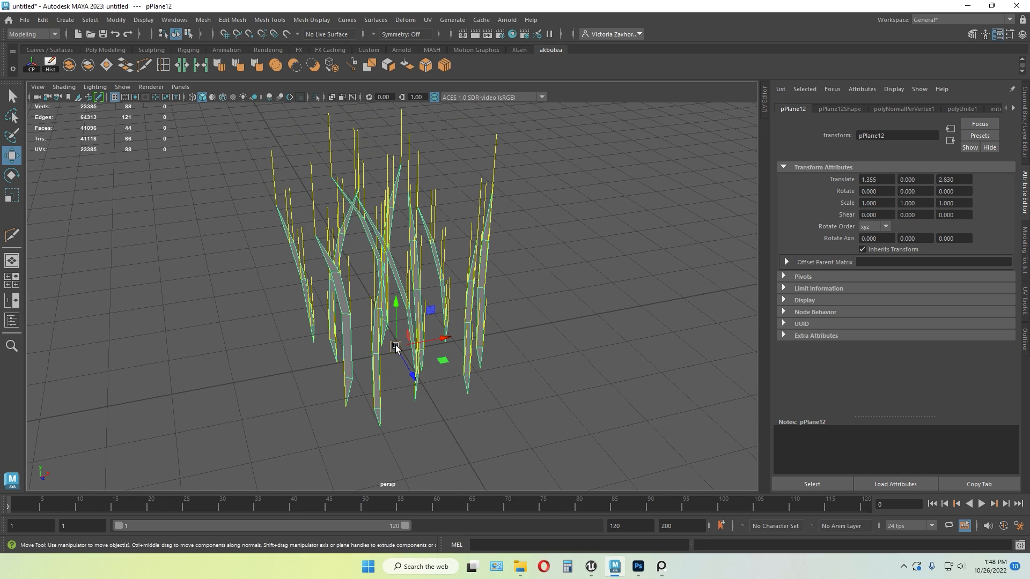
Move the grass clump by its pivot onto the grid origin, at translate X 2.108, Y -0.141, Z 3.335
{"action": "mouse_move", "coordinate": [396, 346]}
{"action": "left_mouse_down"}
{"action": "mouse_move", "coordinate": [426, 335]}
{"action": "mouse_move", "coordinate": [402, 321]}
{"action": "mouse_move", "coordinate": [402, 341]}
{"action": "left_mouse_up"}
{"action": "left_click_drag", "start_coordinate": [474, 328], "coordinate": [536, 322], "text": "alt"}
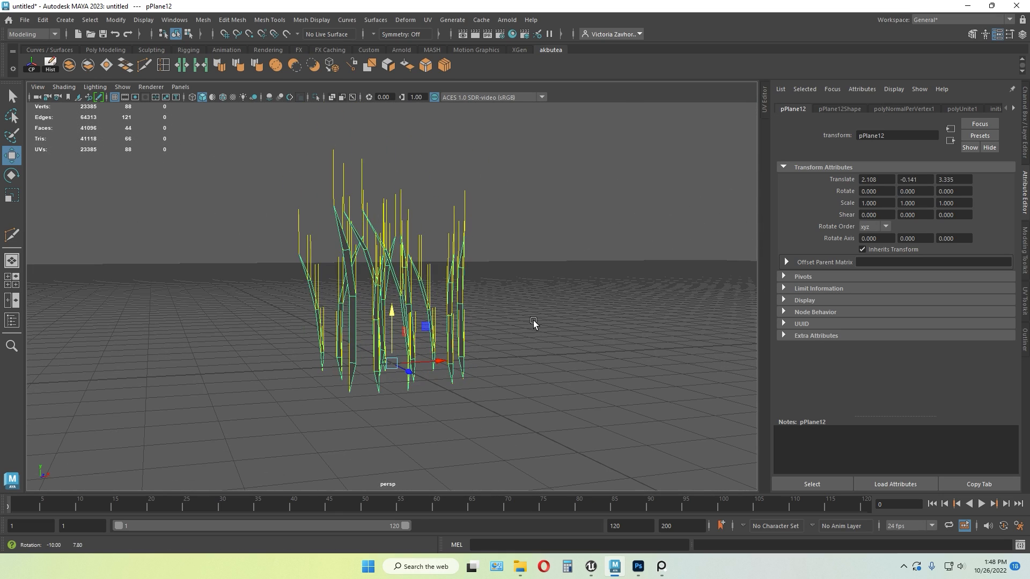
{"action": "left_click", "coordinate": [535, 322]}
{"action": "left_click", "coordinate": [372, 309]}
{"action": "left_click_drag", "start_coordinate": [372, 310], "coordinate": [499, 333], "text": "alt"}
Open the UV Editor, delete all existing overlapping UVs of the grass clump and return to object selection
{"action": "left_click", "coordinate": [764, 99]}
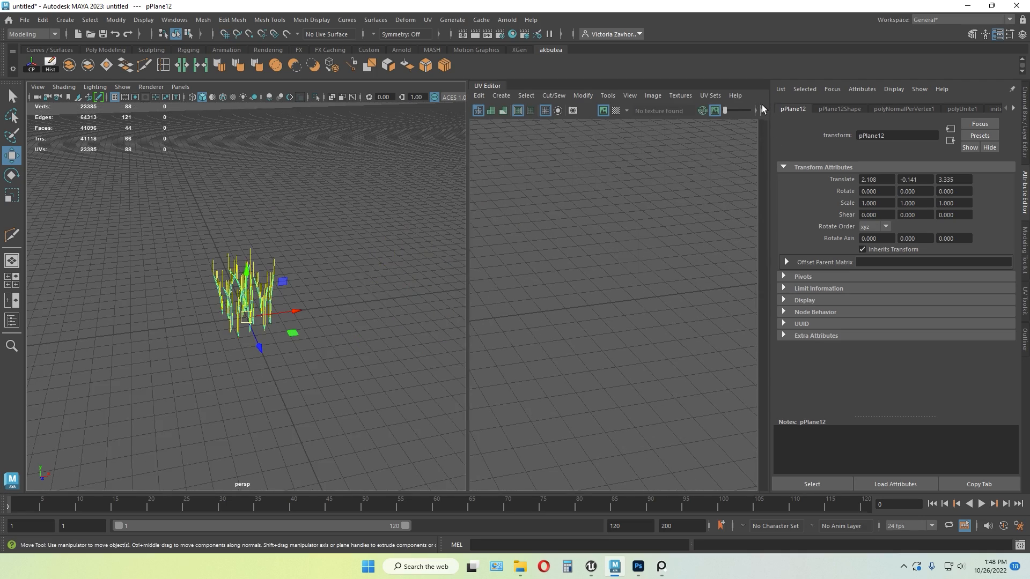
{"action": "scroll", "coordinate": [314, 356], "scroll_direction": "up", "scroll_amount": 3}
{"action": "left_click", "coordinate": [349, 335]}
{"action": "left_click", "coordinate": [246, 292]}
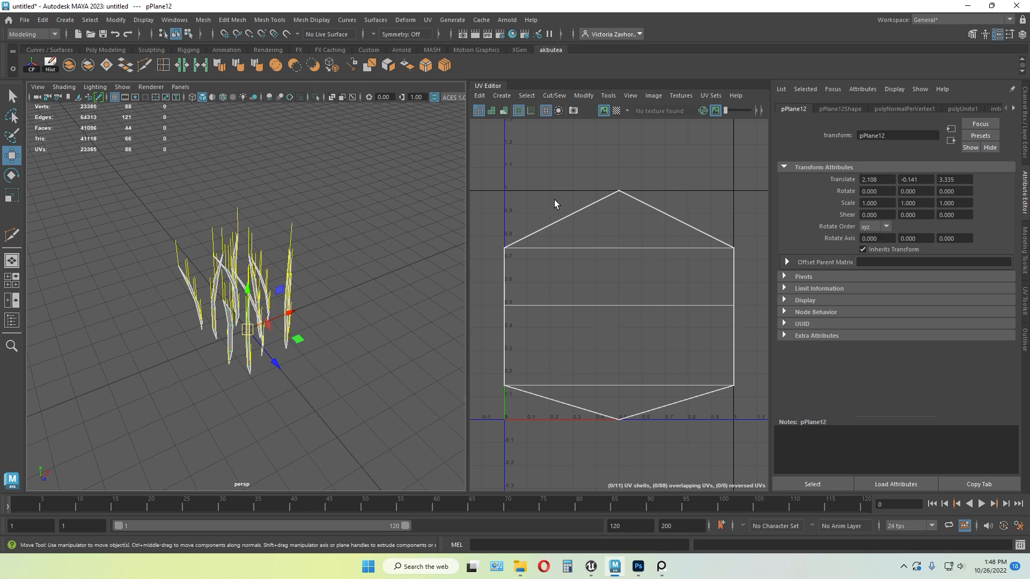
{"action": "right_click_drag", "start_coordinate": [539, 153], "coordinate": [487, 152]}
{"action": "left_click_drag", "start_coordinate": [487, 151], "coordinate": [752, 436]}
{"action": "key", "text": "Delete"}
{"action": "left_click", "coordinate": [752, 435]}
{"action": "key", "text": "F8"}
{"action": "left_click", "coordinate": [401, 302]}
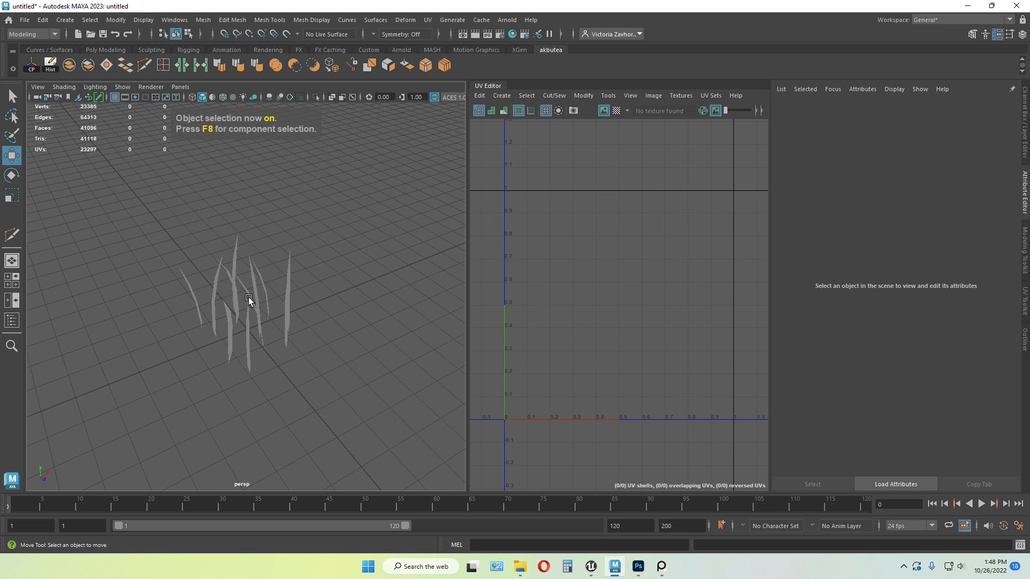
Create new UVs for the grass clump with an automatic projection and select all its UV shells
{"action": "left_click", "coordinate": [249, 297]}
{"action": "left_click", "coordinate": [428, 20]}
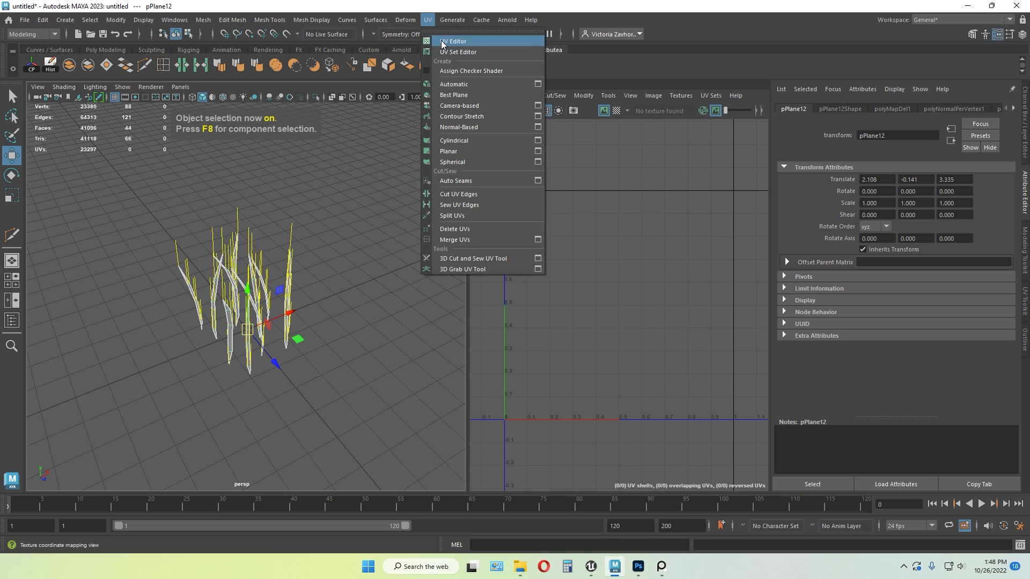
{"action": "left_click", "coordinate": [456, 80]}
{"action": "right_click_drag", "start_coordinate": [566, 160], "coordinate": [532, 160]}
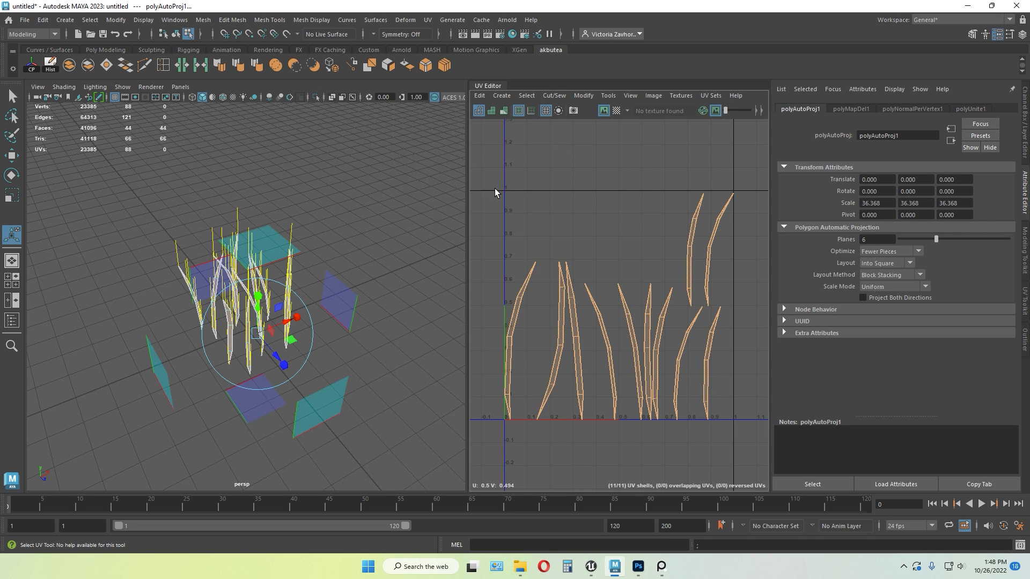
{"action": "left_click", "coordinate": [753, 432]}
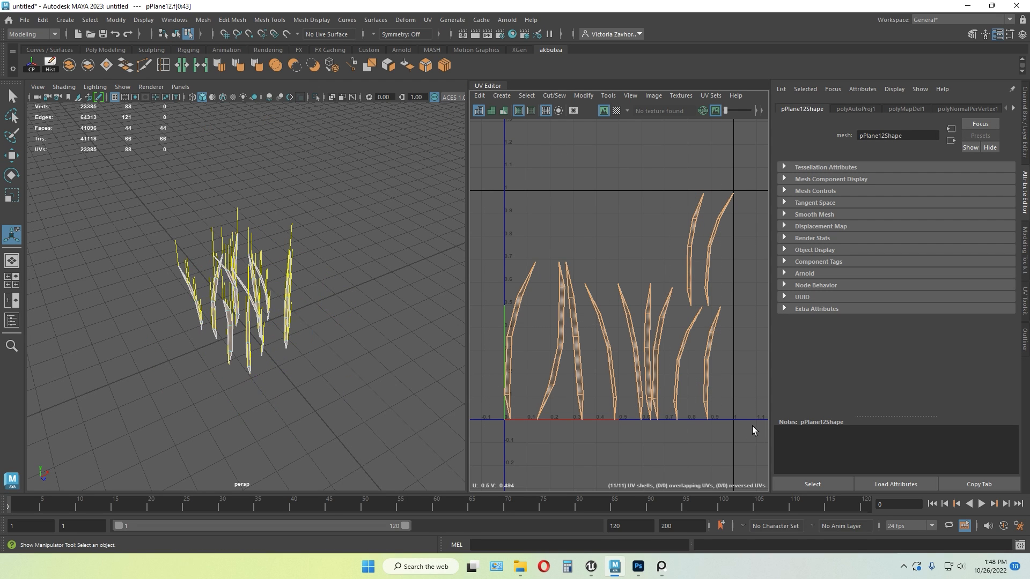
Lay out all the clump's UV shells in one row along U with Layout Along
{"action": "left_click", "coordinate": [1027, 313]}
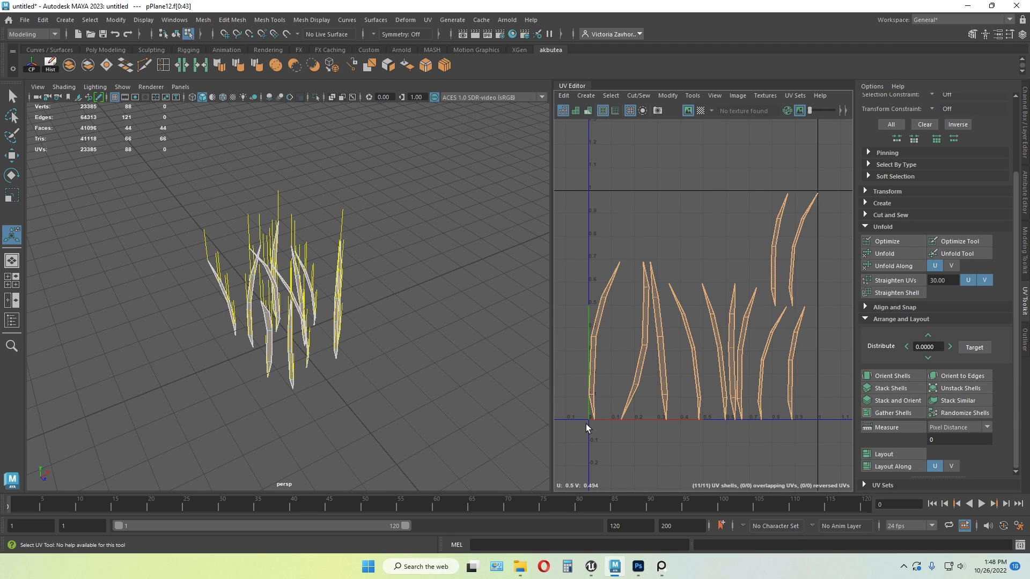
{"action": "left_click_drag", "start_coordinate": [358, 418], "coordinate": [354, 395], "text": "alt"}
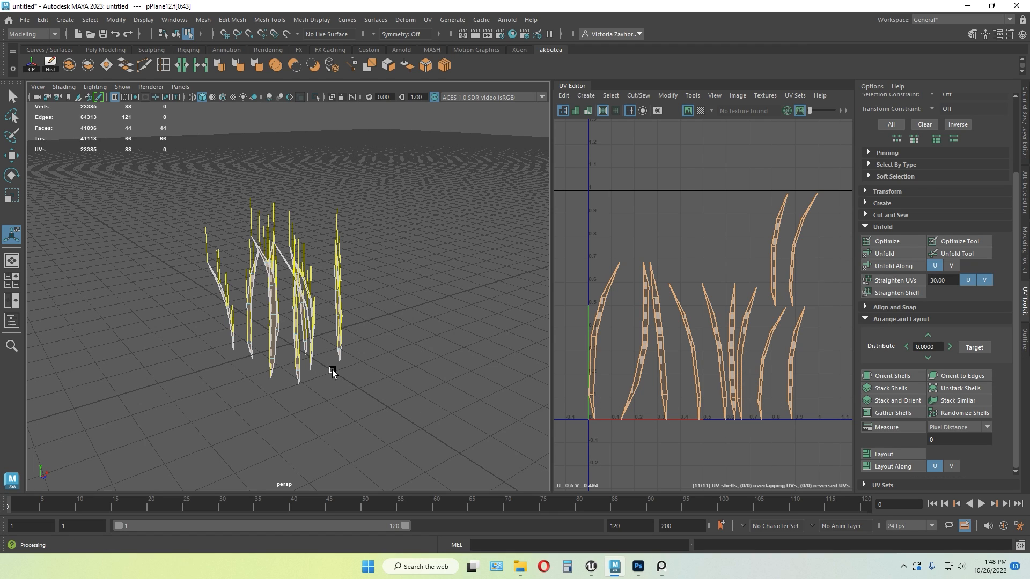
{"action": "left_click_drag", "start_coordinate": [391, 265], "coordinate": [214, 239], "text": "alt"}
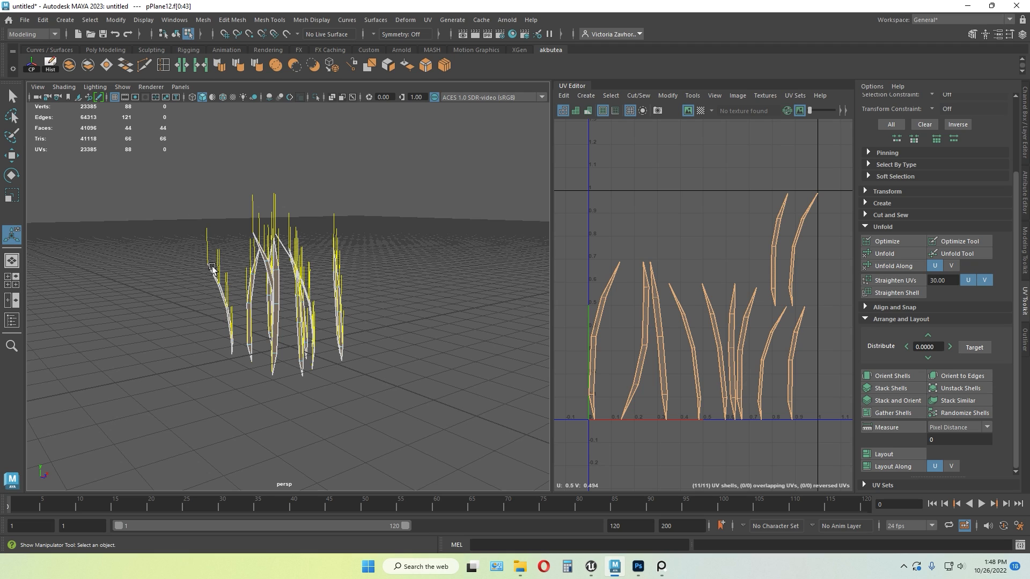
{"action": "left_click_drag", "start_coordinate": [373, 275], "coordinate": [383, 365], "text": "alt"}
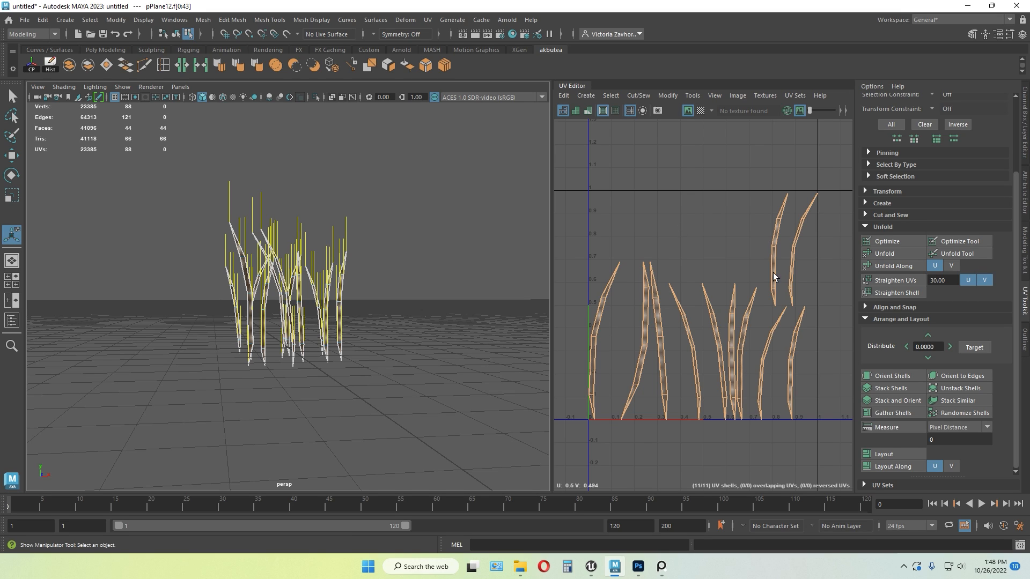
{"action": "right_click_drag", "start_coordinate": [717, 162], "coordinate": [675, 155]}
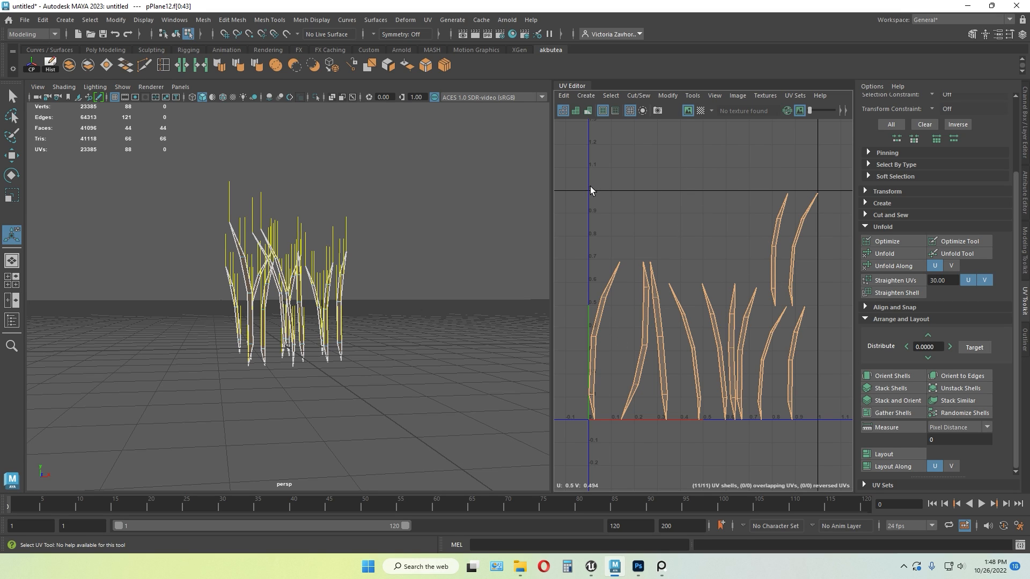
{"action": "left_click_drag", "start_coordinate": [590, 186], "coordinate": [844, 460]}
{"action": "left_click", "coordinate": [904, 465]}
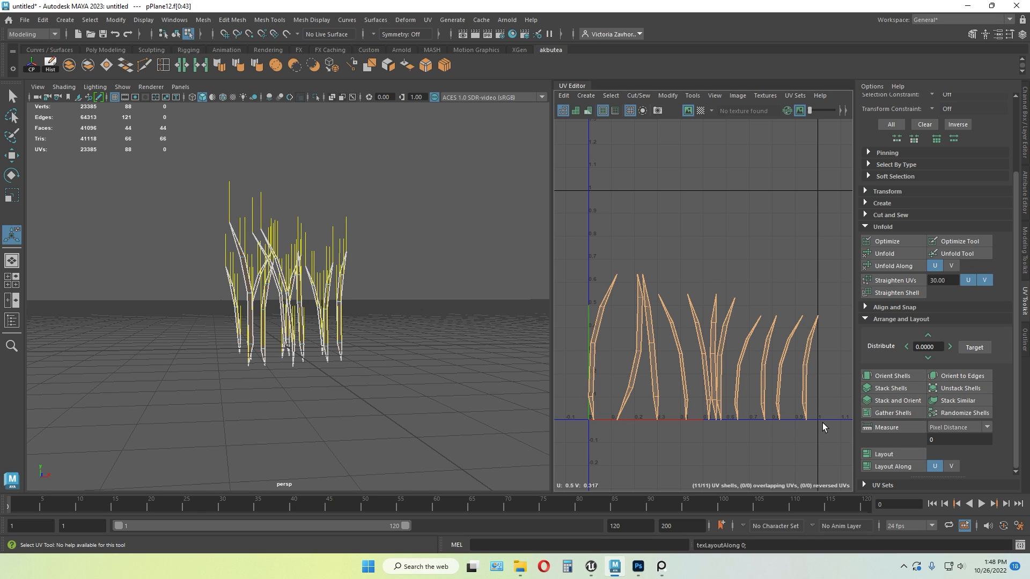
Return to object selection mode and collapse the UV Editor
{"action": "key", "text": "F8"}
{"action": "left_click", "coordinate": [298, 304]}
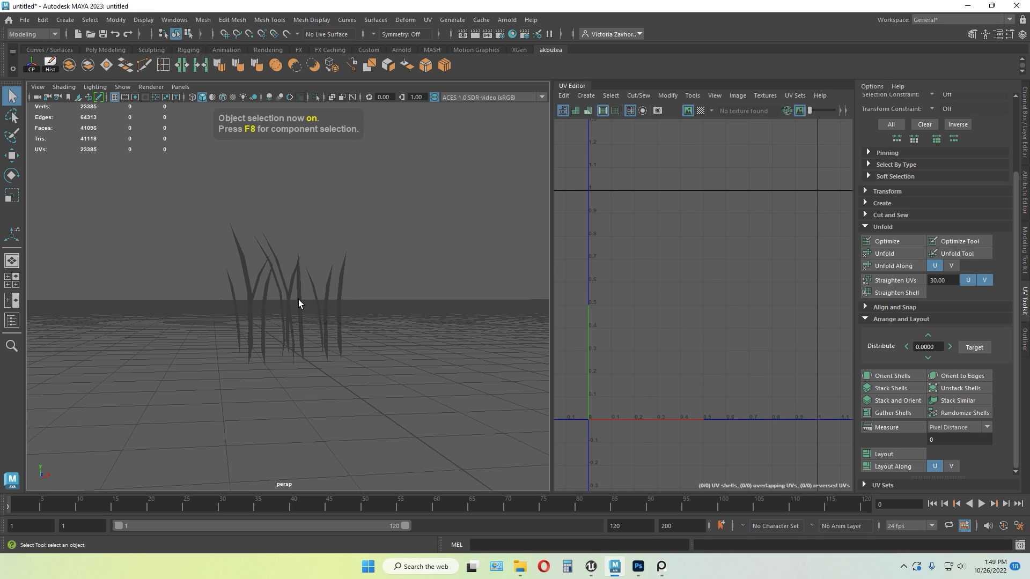
{"action": "left_click_drag", "start_coordinate": [299, 303], "coordinate": [292, 299], "text": "alt"}
{"action": "left_click", "coordinate": [576, 86]}
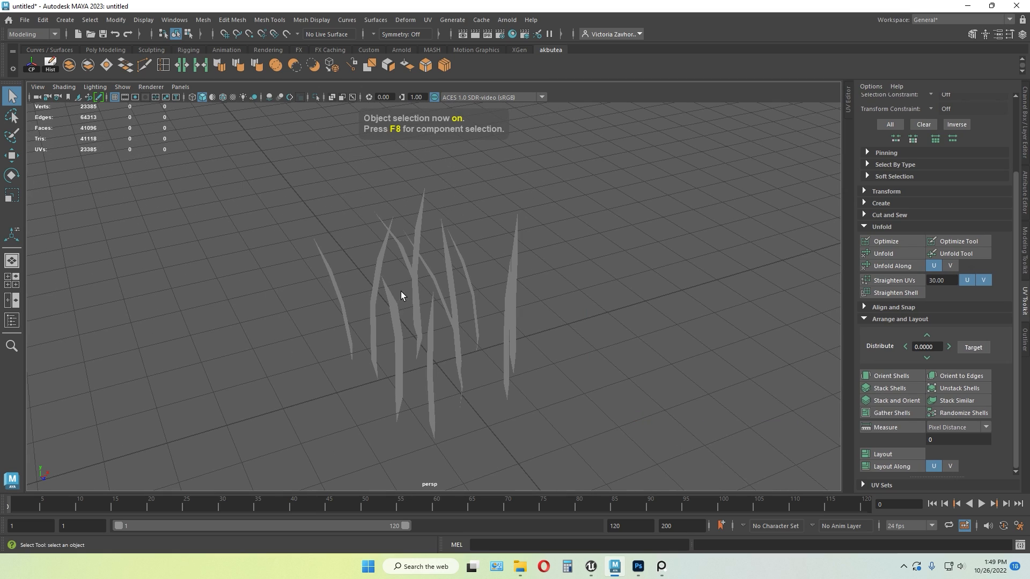
Export the selected grass clump as Grass_04.fbx in the Grass tutorial folder, using the FBX export type
{"action": "left_click", "coordinate": [397, 296]}
{"action": "key", "text": "f"}
{"action": "left_click", "coordinate": [25, 20]}
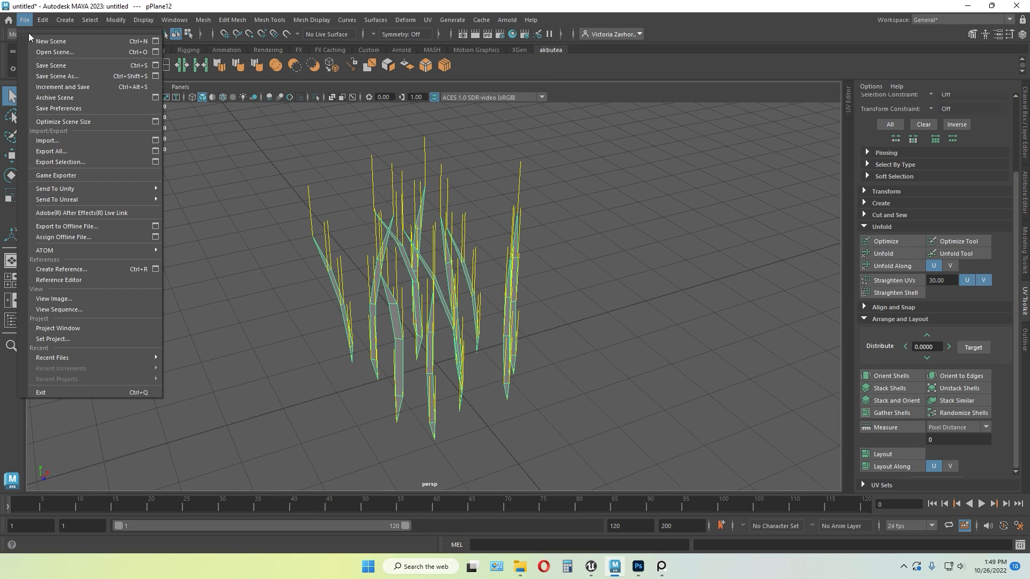
{"action": "left_click", "coordinate": [71, 167]}
{"action": "left_click", "coordinate": [515, 178]}
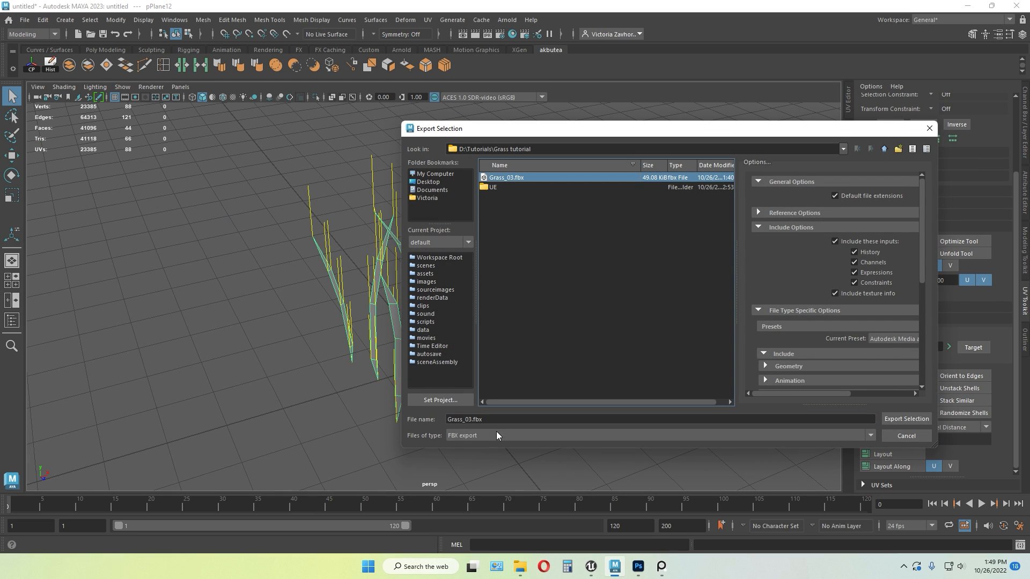
{"action": "left_click", "coordinate": [470, 420]}
{"action": "key", "text": "BackSpace"}
{"action": "type", "text": "4"}
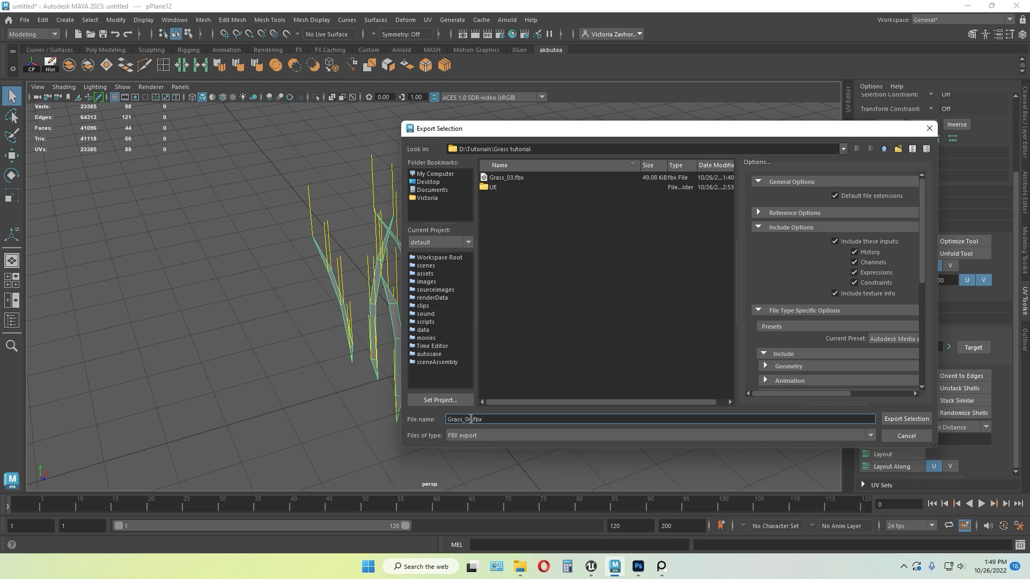
{"action": "left_click", "coordinate": [905, 419]}
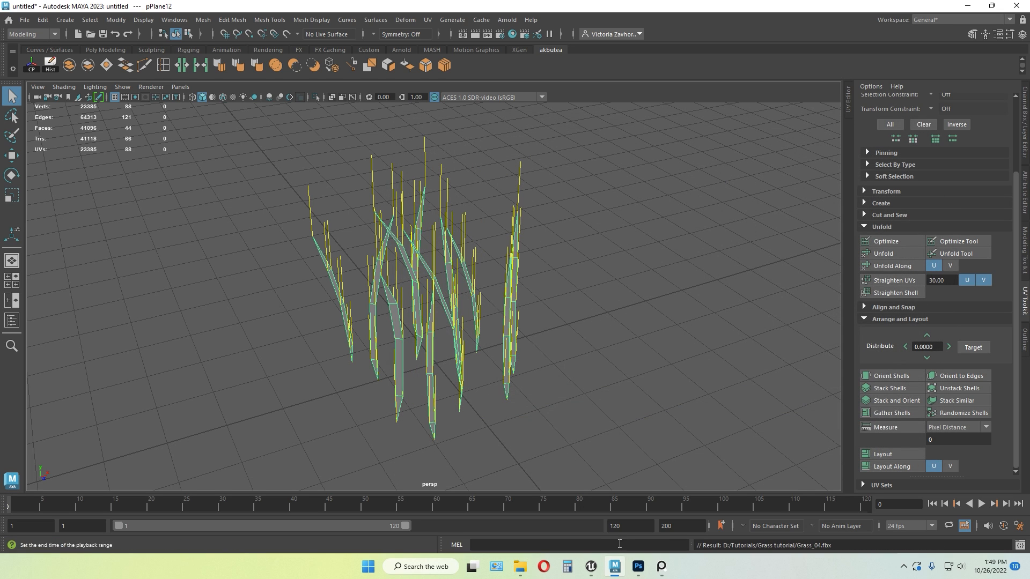
Switch to Unreal Editor, open the Foliage content folder and bring in Grass_04 from the Grass tutorial folder on disk
{"action": "left_click", "coordinate": [592, 569]}
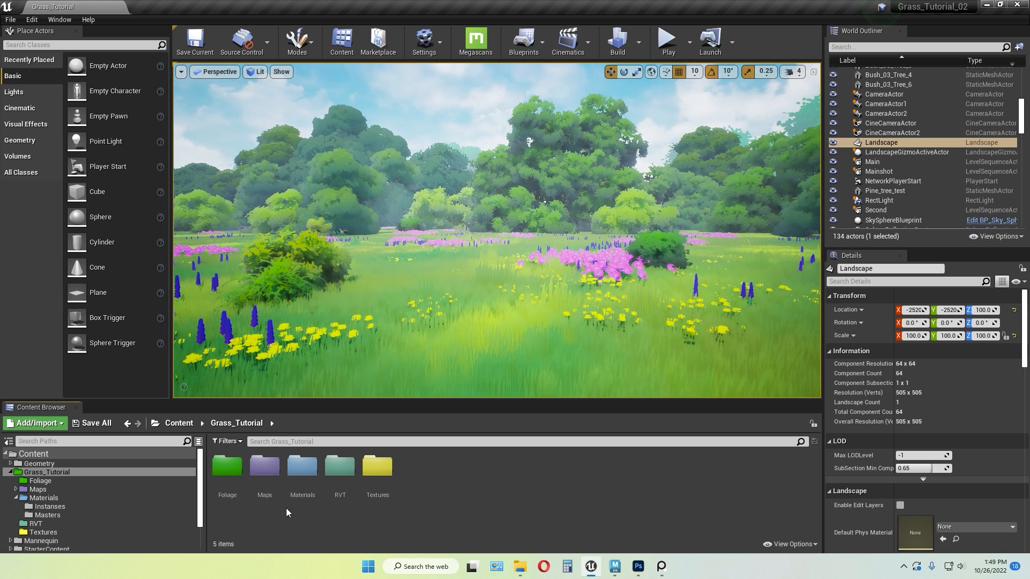
{"action": "double_click", "coordinate": [227, 467]}
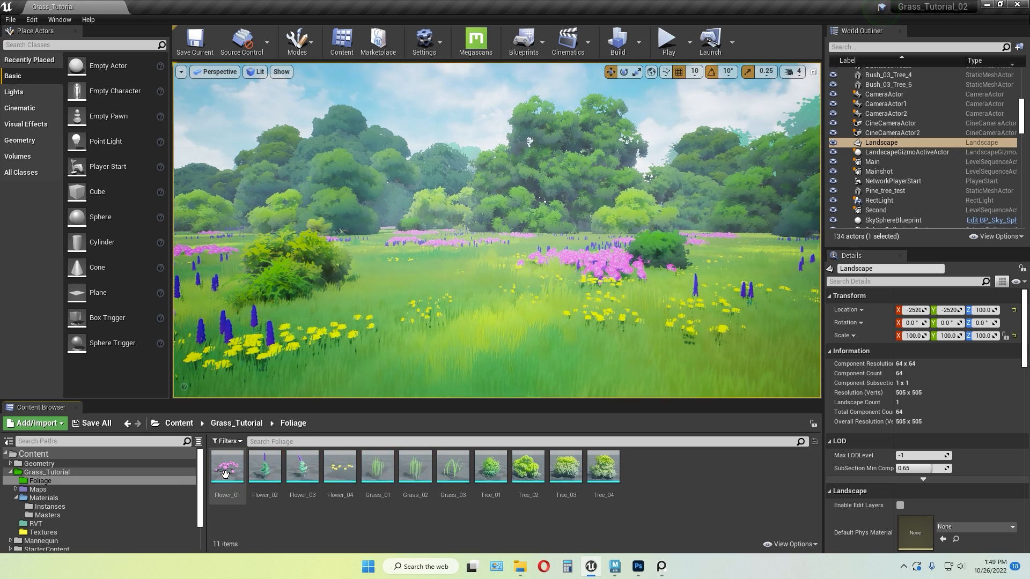
{"action": "left_click", "coordinate": [520, 566]}
{"action": "left_click", "coordinate": [377, 209]}
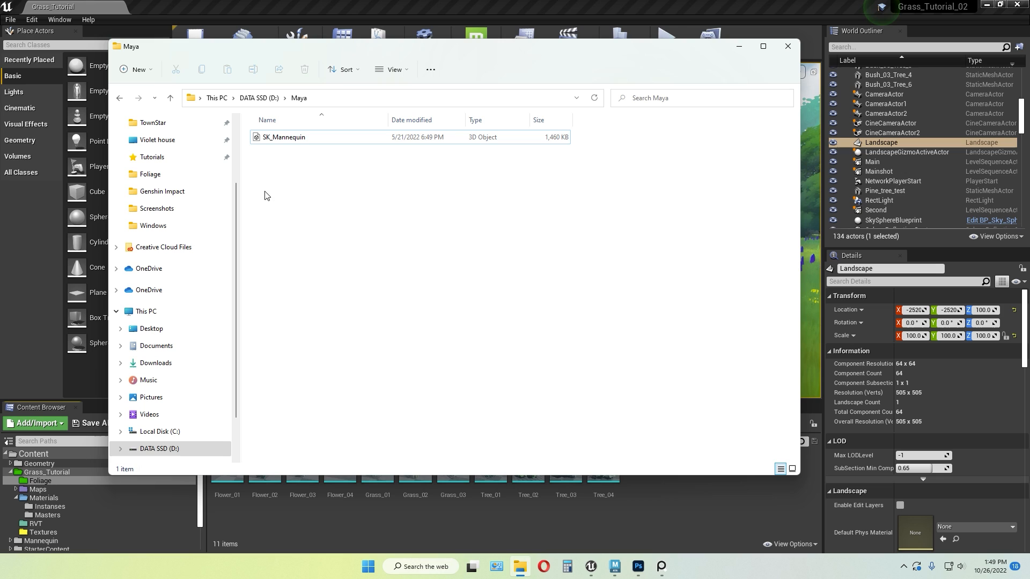
{"action": "left_click", "coordinate": [177, 157]}
{"action": "double_click", "coordinate": [284, 137]}
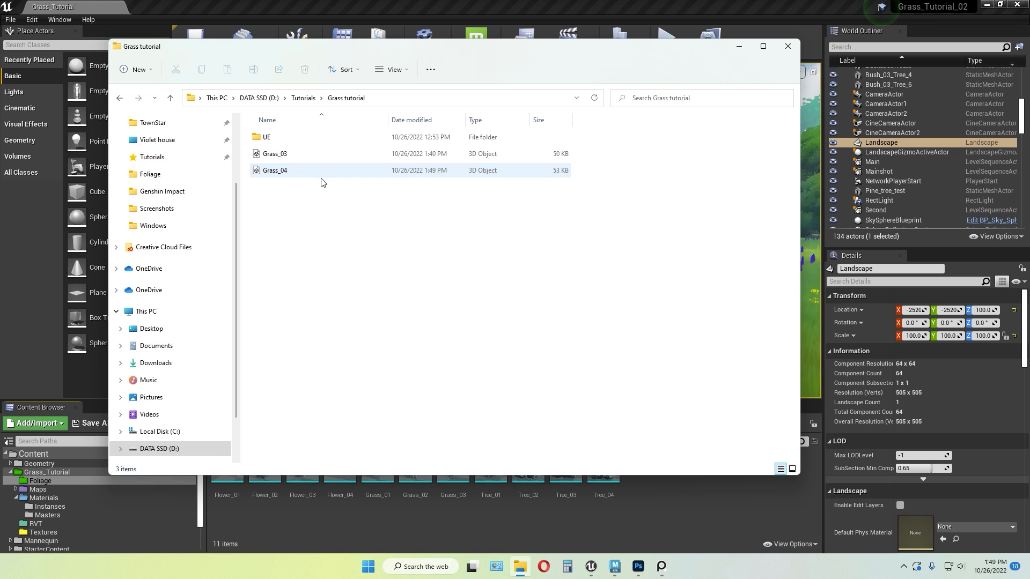
{"action": "left_click_drag", "start_coordinate": [296, 171], "coordinate": [666, 516]}
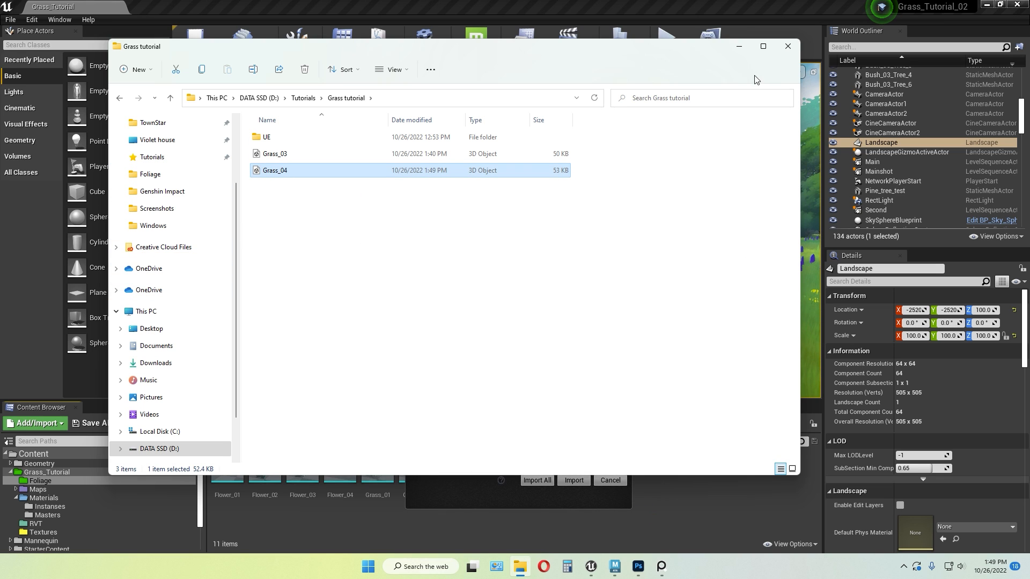
{"action": "left_click", "coordinate": [739, 47]}
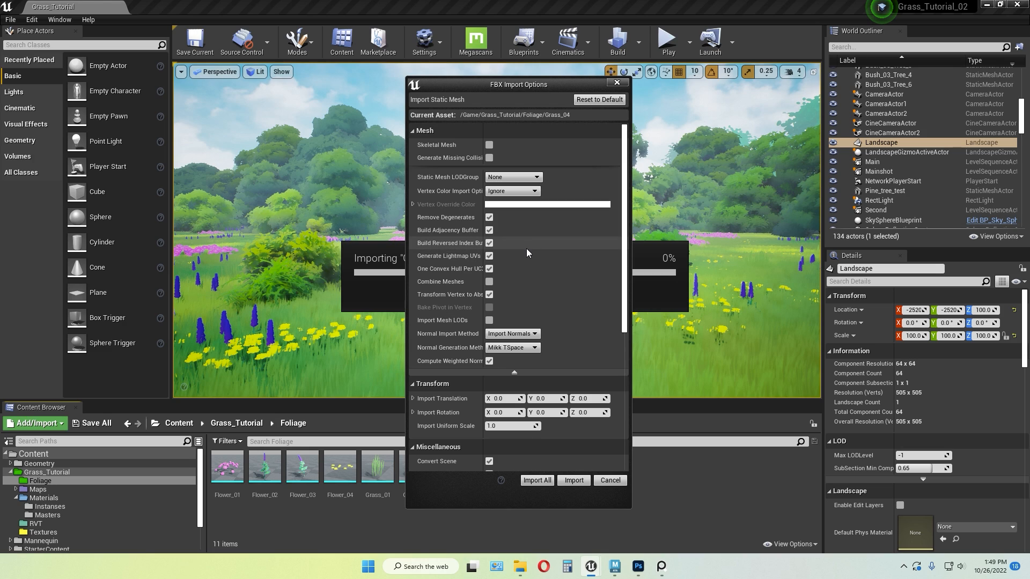
Import the Grass_04 static mesh with the material import method Do Not Create Material and texture import off
{"action": "scroll", "coordinate": [526, 249], "scroll_direction": "down", "scroll_amount": 2}
{"action": "scroll", "coordinate": [526, 249], "scroll_direction": "down", "scroll_amount": 5}
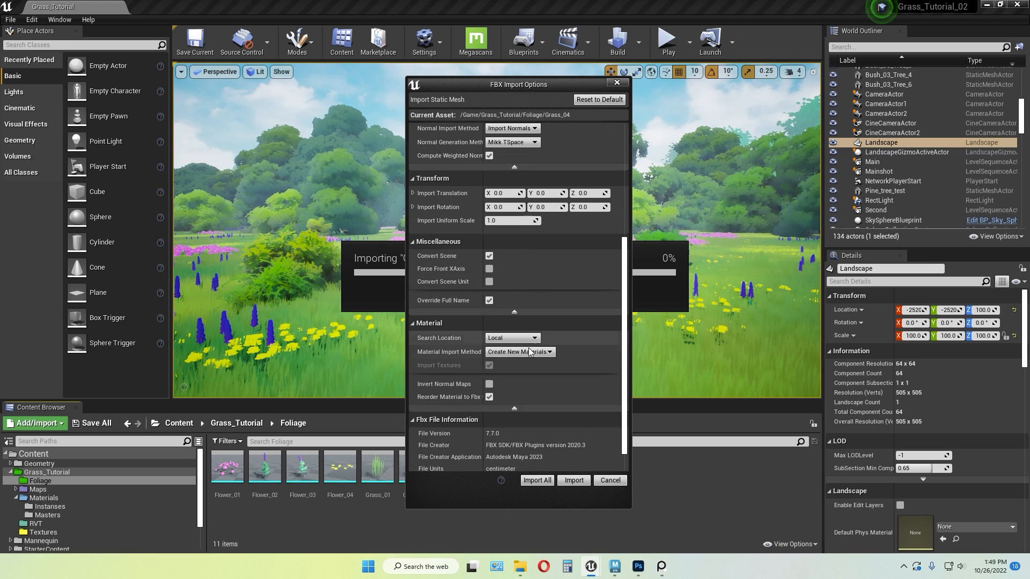
{"action": "left_click", "coordinate": [511, 353]}
{"action": "left_click", "coordinate": [509, 373]}
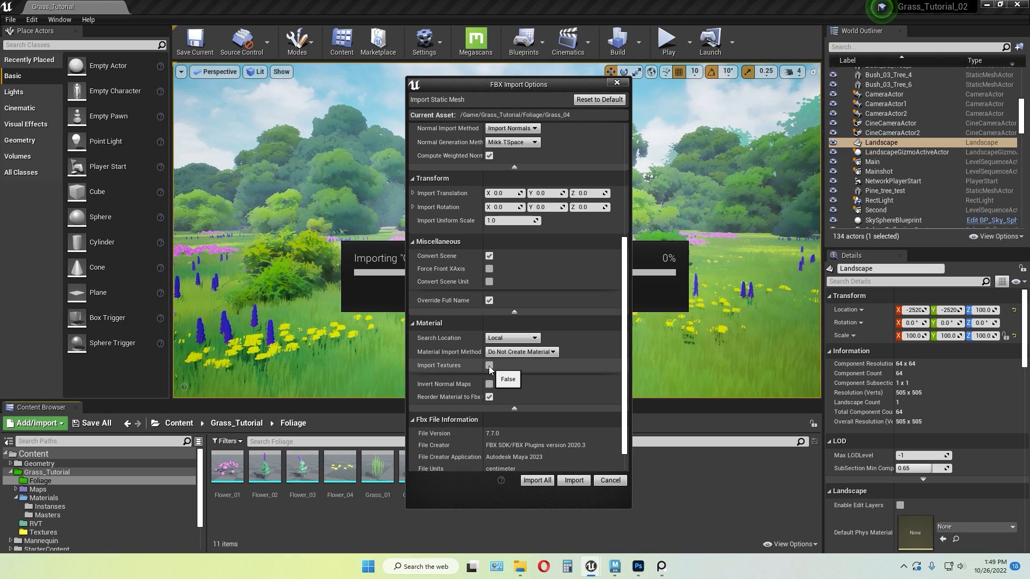
{"action": "scroll", "coordinate": [546, 366], "scroll_direction": "up", "scroll_amount": 6}
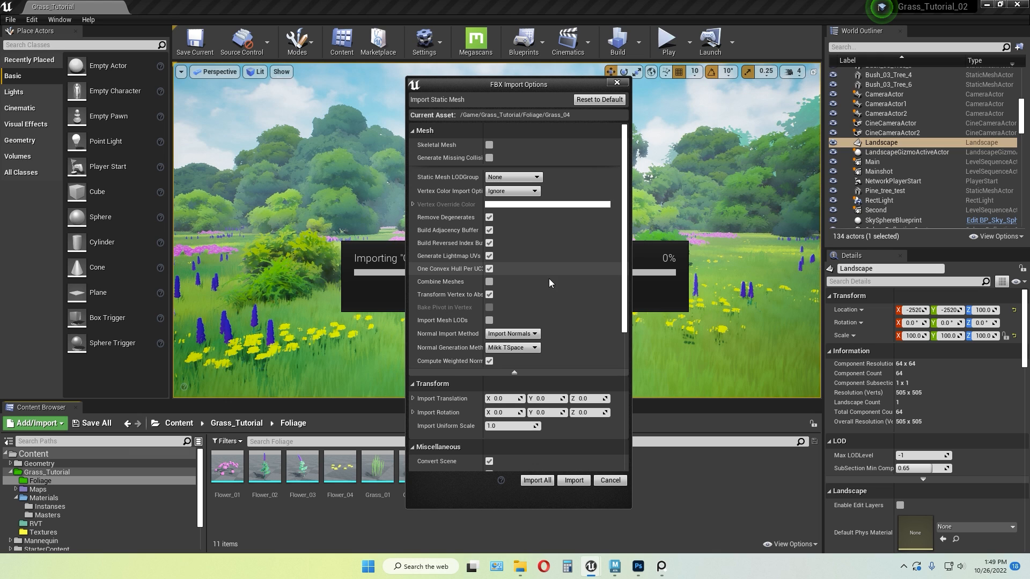
{"action": "left_click", "coordinate": [574, 481]}
{"action": "left_click", "coordinate": [774, 122]}
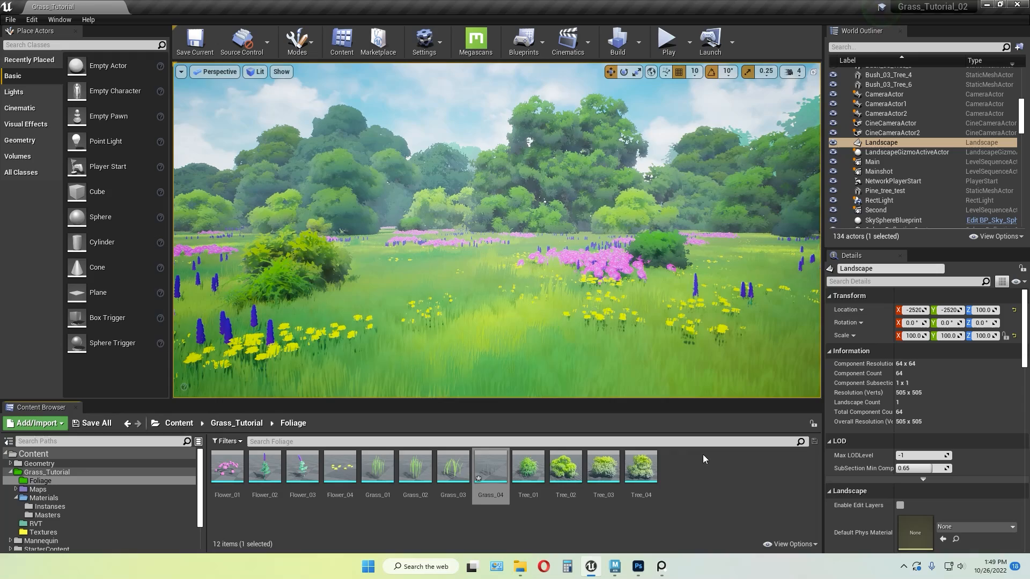
Look over the meadow's bare ground and open the MM_GrassRVT master material from the Masters folder
{"action": "left_click", "coordinate": [686, 474]}
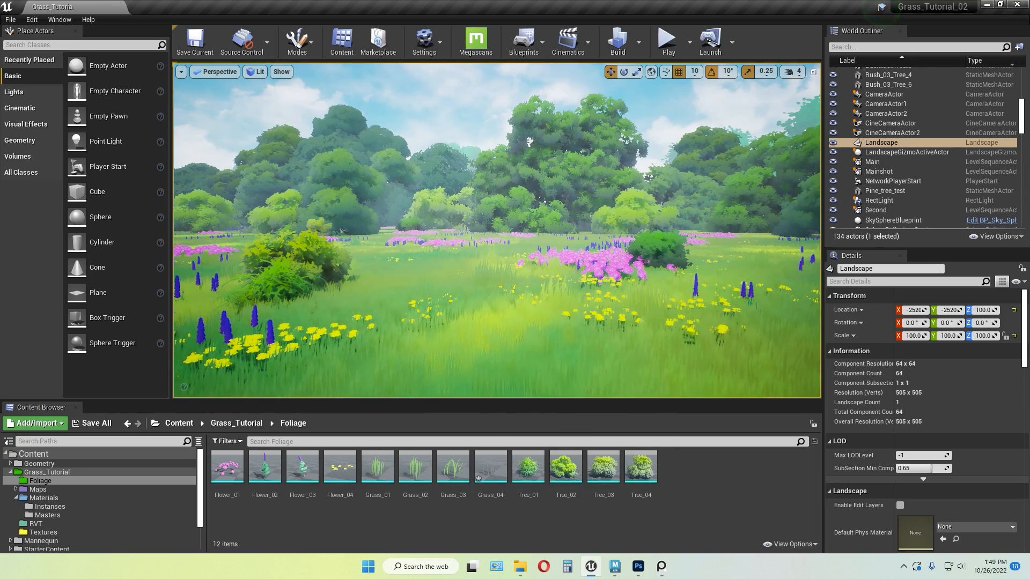
{"action": "right_click_drag", "start_coordinate": [497, 231], "coordinate": [612, 242]}
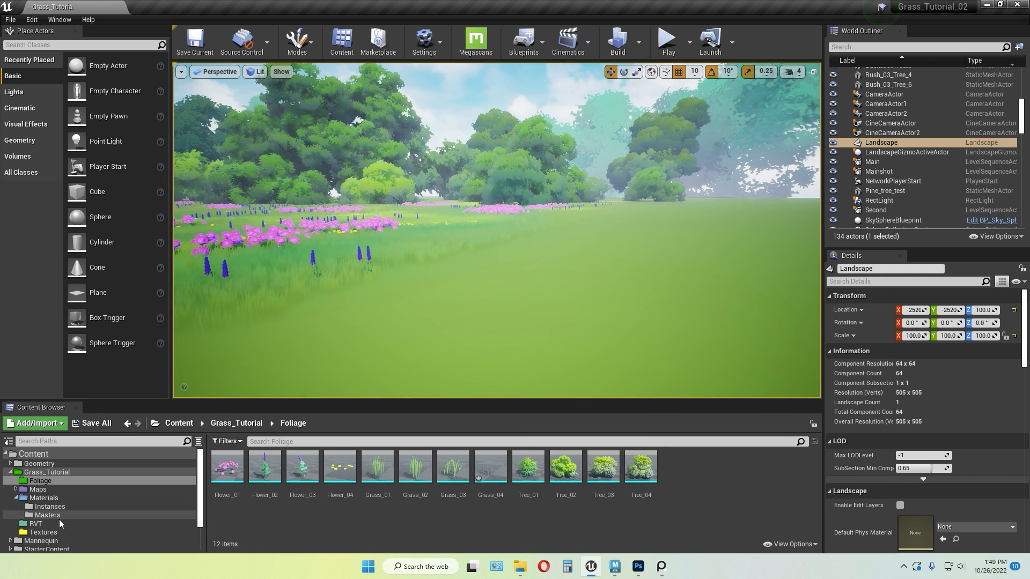
{"action": "double_click", "coordinate": [380, 472]}
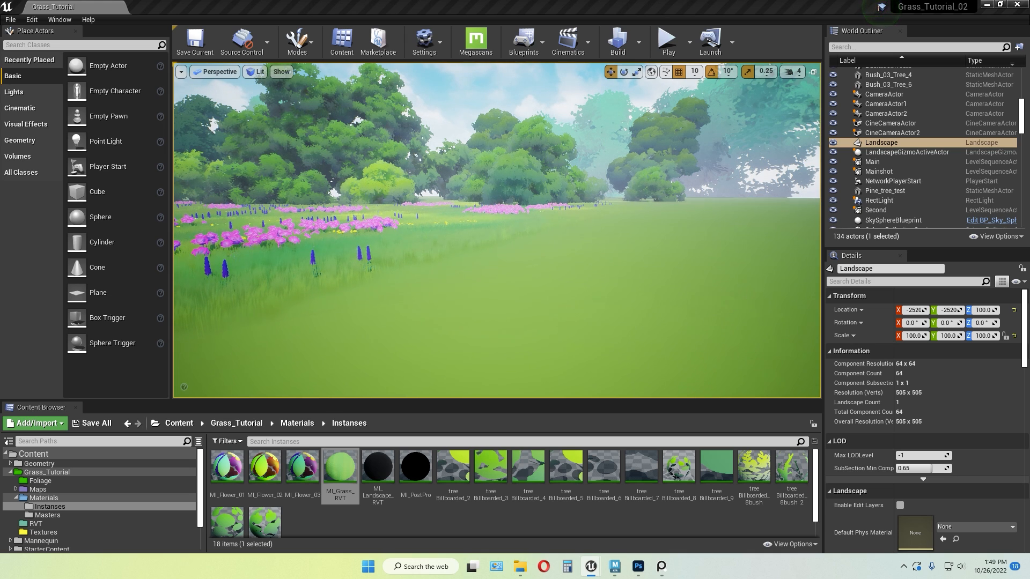
{"action": "double_click", "coordinate": [270, 465]}
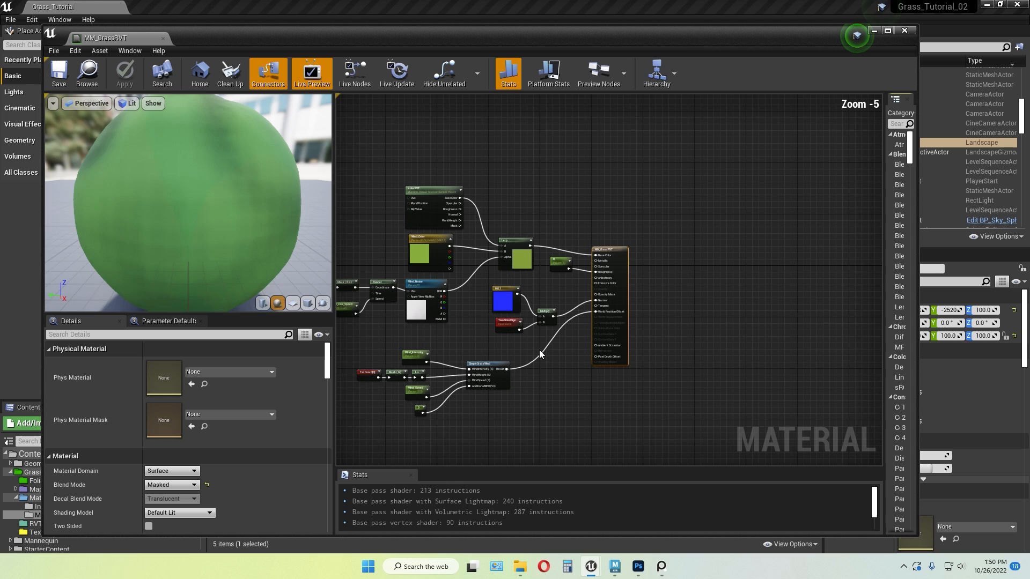
Maximize the material editor, enlarge its graph area and examine the MM_GrassRVT node network
{"action": "scroll", "coordinate": [491, 362], "scroll_direction": "up", "scroll_amount": 1}
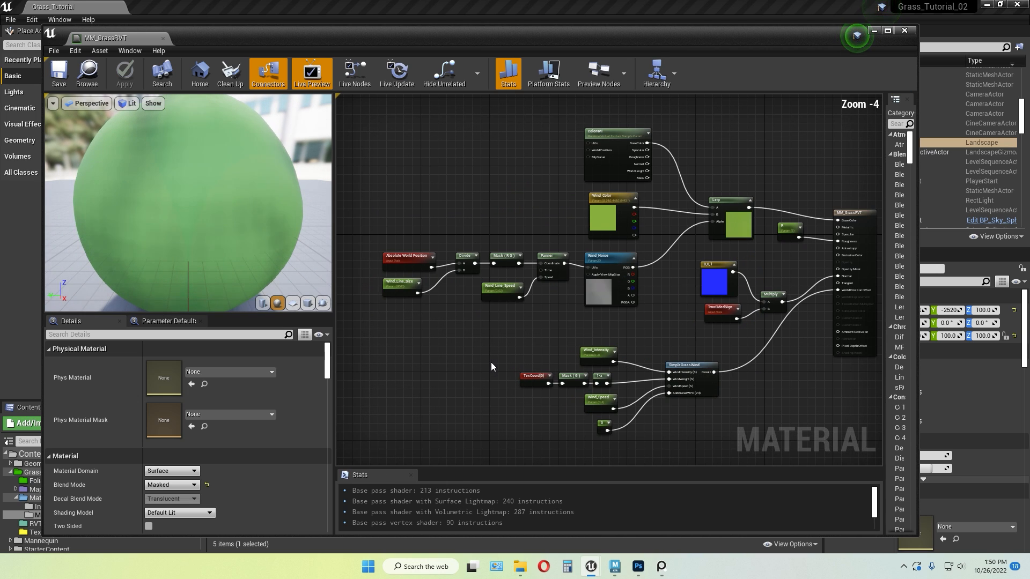
{"action": "left_click", "coordinate": [887, 31]}
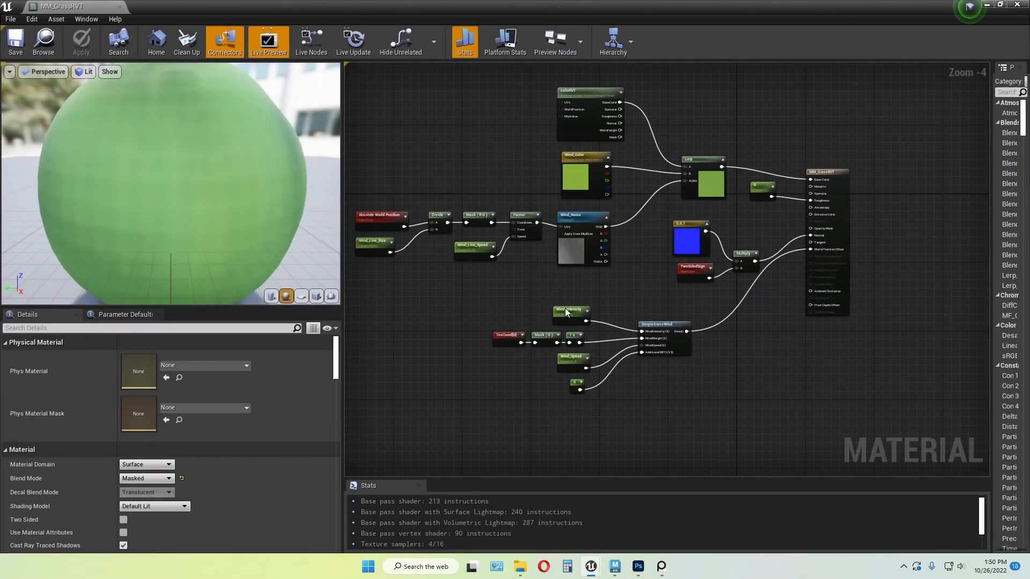
{"action": "left_click_drag", "start_coordinate": [342, 288], "coordinate": [136, 290]}
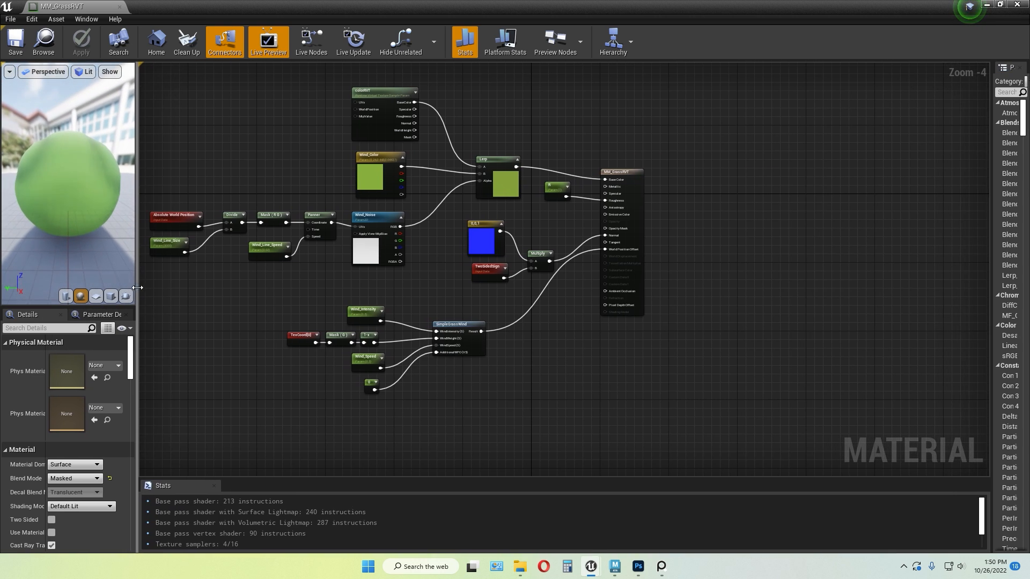
{"action": "right_click_drag", "start_coordinate": [269, 334], "coordinate": [437, 365]}
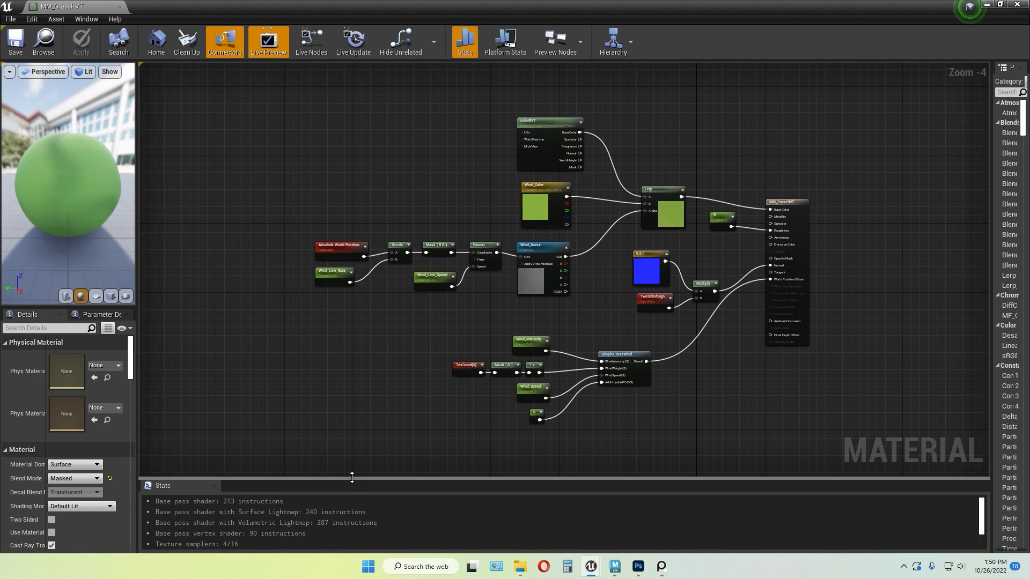
{"action": "left_click_drag", "start_coordinate": [352, 479], "coordinate": [352, 513]}
{"action": "scroll", "coordinate": [377, 352], "scroll_direction": "up", "scroll_amount": 1}
{"action": "right_click_drag", "start_coordinate": [423, 329], "coordinate": [337, 389]}
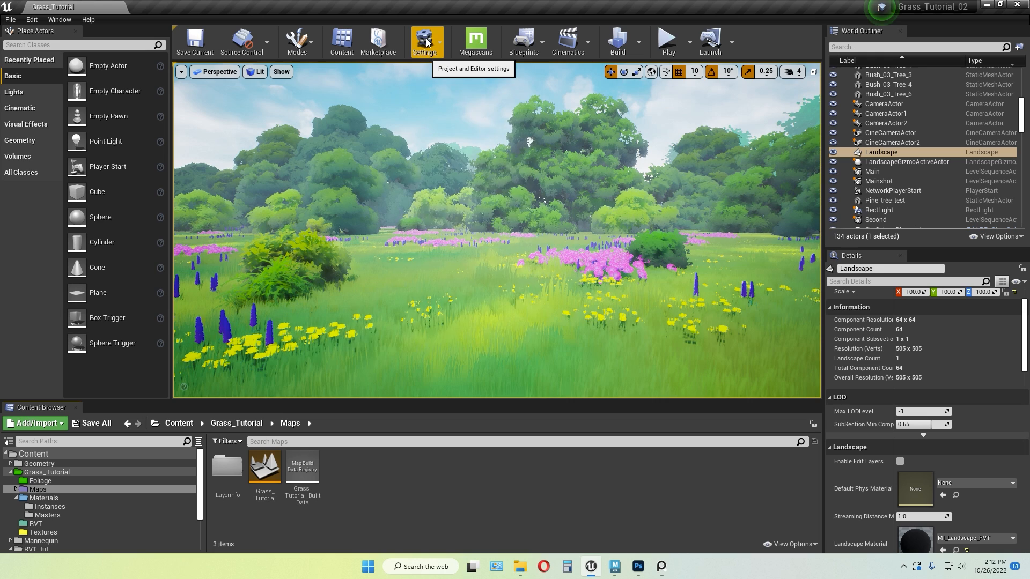
Open the Project Settings and search for "virtual" to check the virtual texture support option
{"action": "left_click", "coordinate": [438, 56]}
{"action": "left_click", "coordinate": [461, 85]}
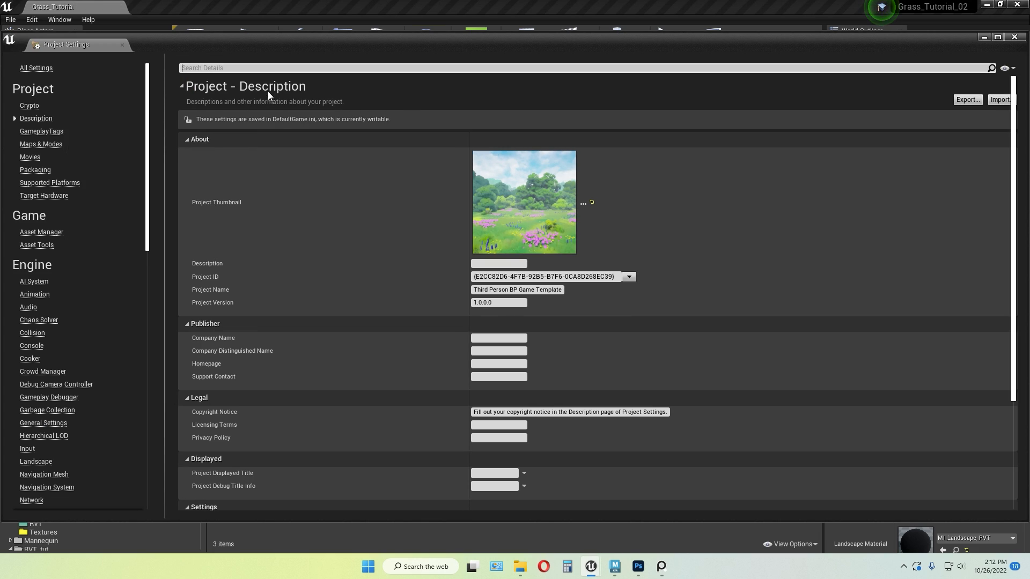
{"action": "left_click", "coordinate": [249, 67]}
{"action": "type", "text": "virtual"}
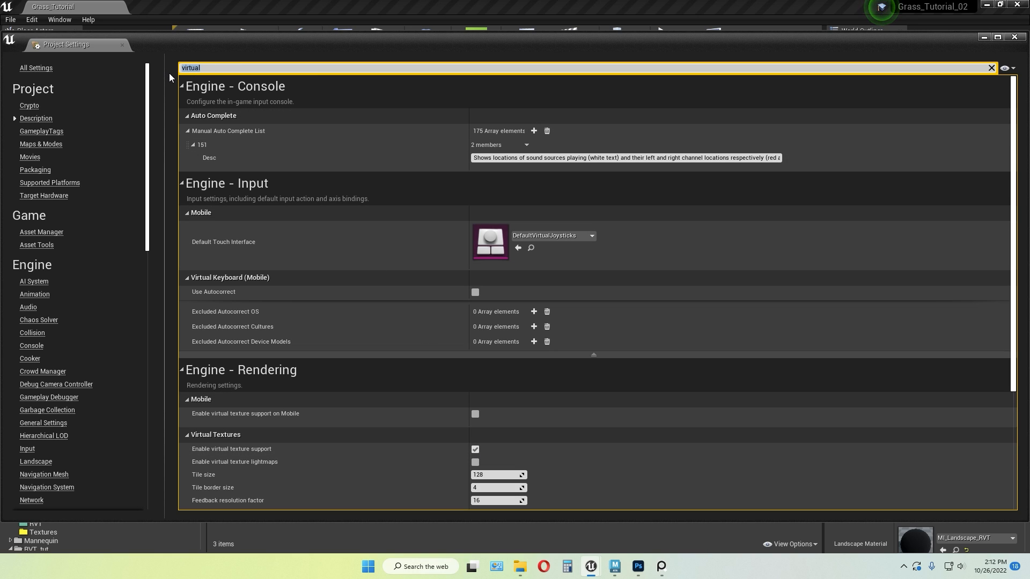
Search the project settings for "distance", check the Generate Mesh Distance Fields option and close the settings
{"action": "type", "text": "dist"}
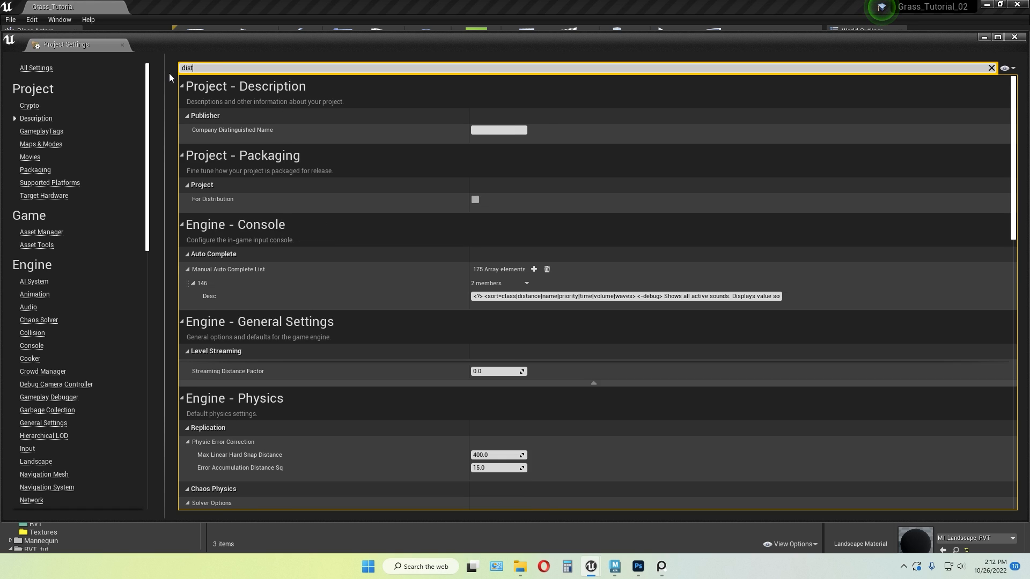
{"action": "type", "text": "ance fiae"}
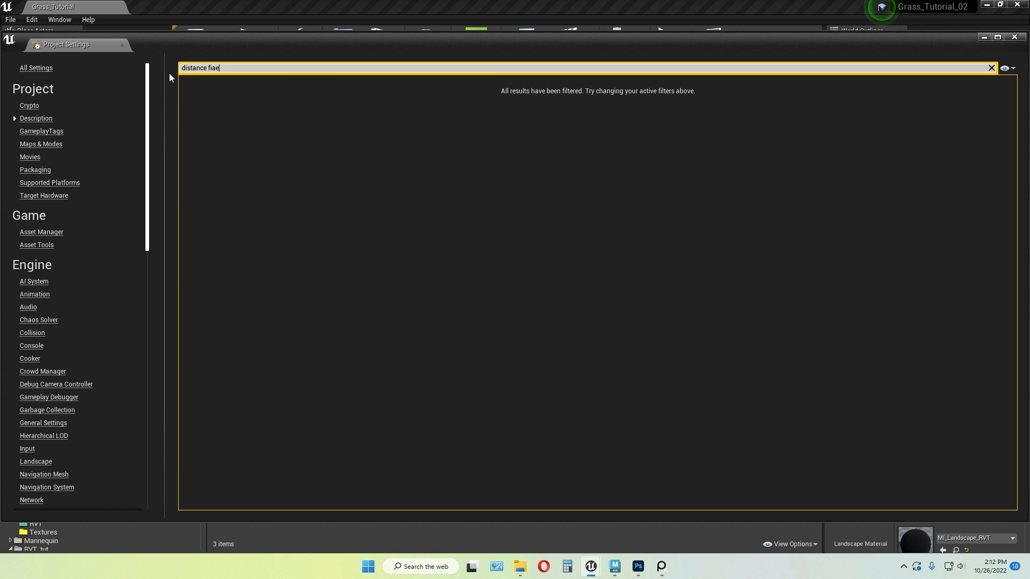
{"action": "type", "text": "l"}
{"action": "key", "text": "BackSpace"}
{"action": "key", "text": "BackSpace"}
{"action": "key", "text": "BackSpace"}
{"action": "key", "text": "BackSpace"}
{"action": "key", "text": "BackSpace"}
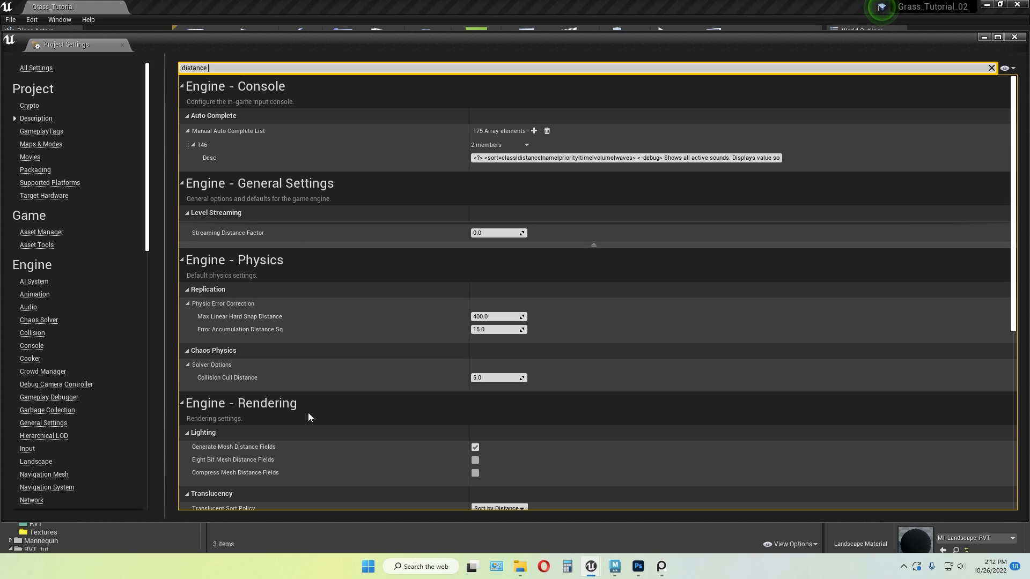
{"action": "mouse_move", "coordinate": [206, 454]}
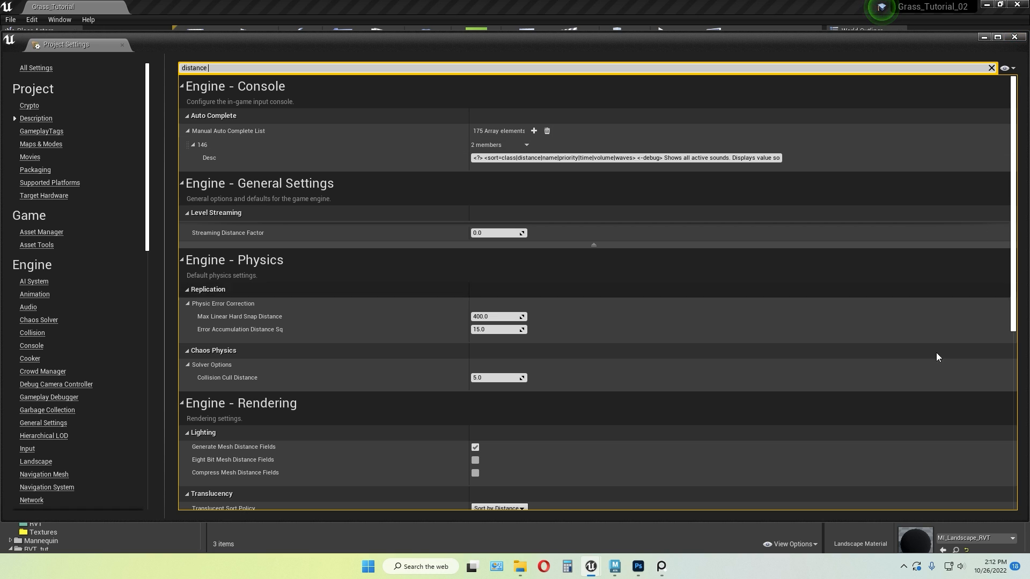
{"action": "left_click", "coordinate": [1015, 38]}
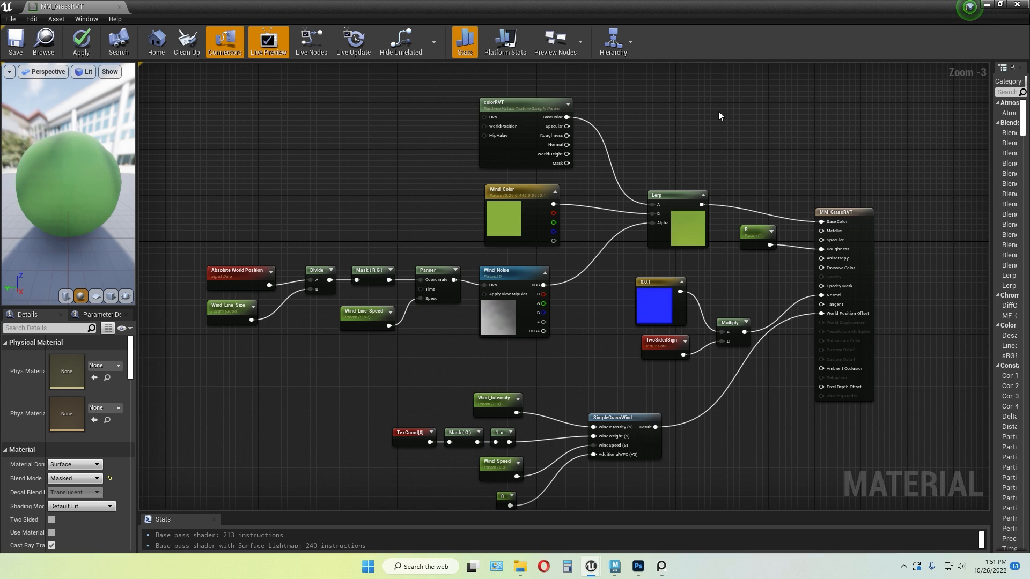
Close the MM_GrassRVT editor without applying changes and browse the Foliage and RVT folders, ending in the Content root
{"action": "left_click", "coordinate": [1018, 5]}
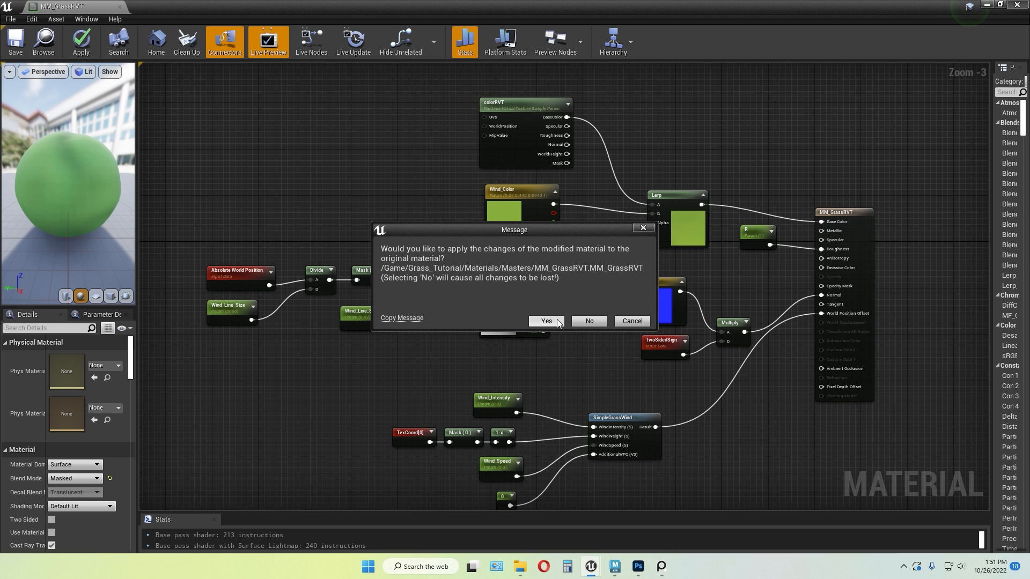
{"action": "left_click", "coordinate": [585, 321]}
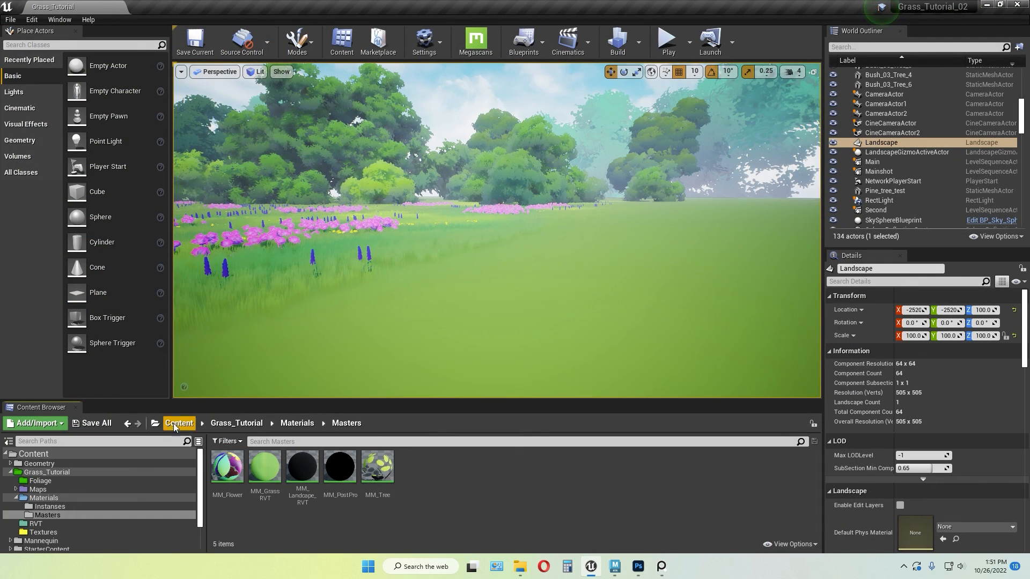
{"action": "left_click", "coordinate": [40, 481]}
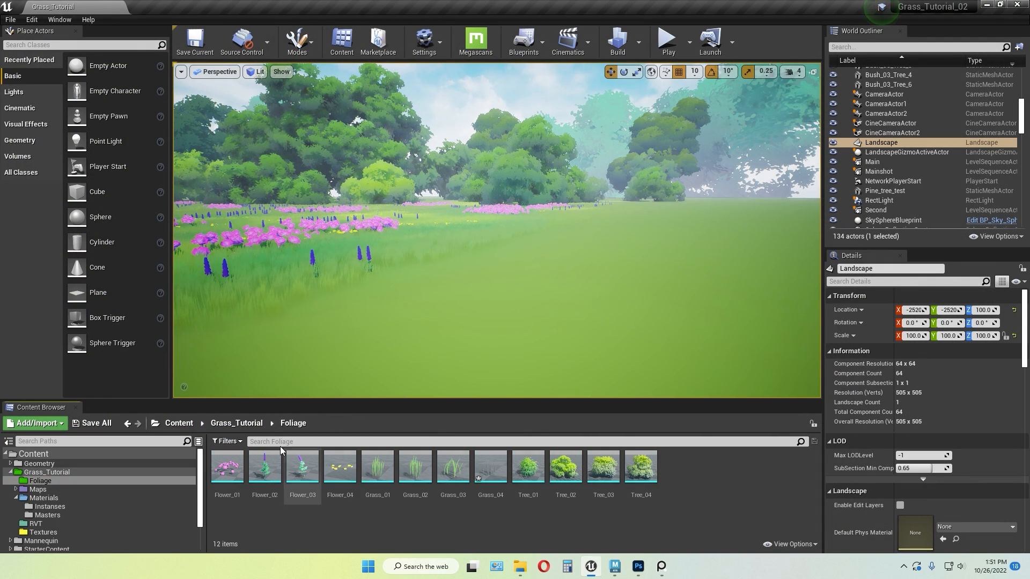
{"action": "left_click", "coordinate": [236, 424]}
{"action": "double_click", "coordinate": [340, 465]}
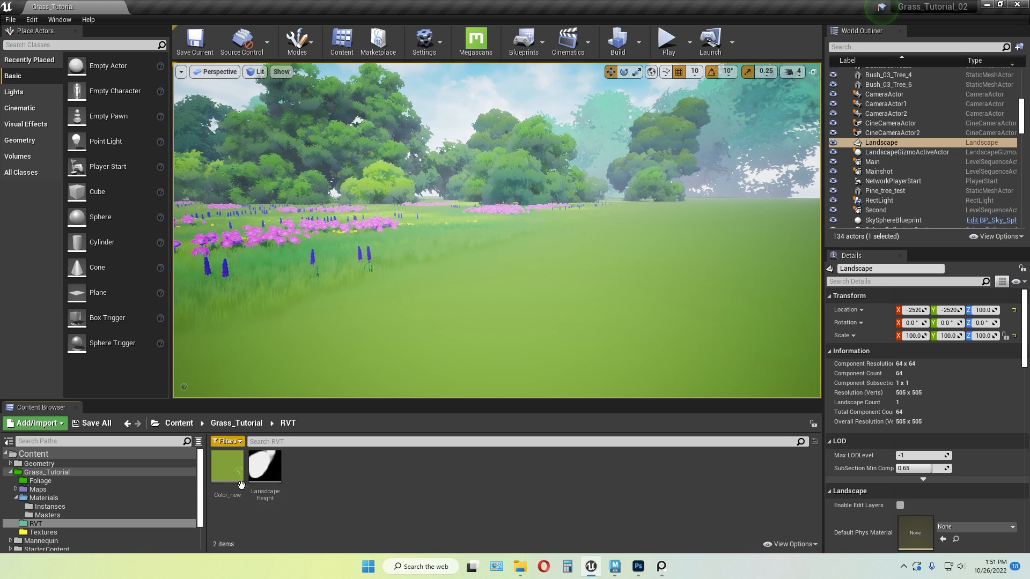
{"action": "left_click", "coordinate": [260, 428]}
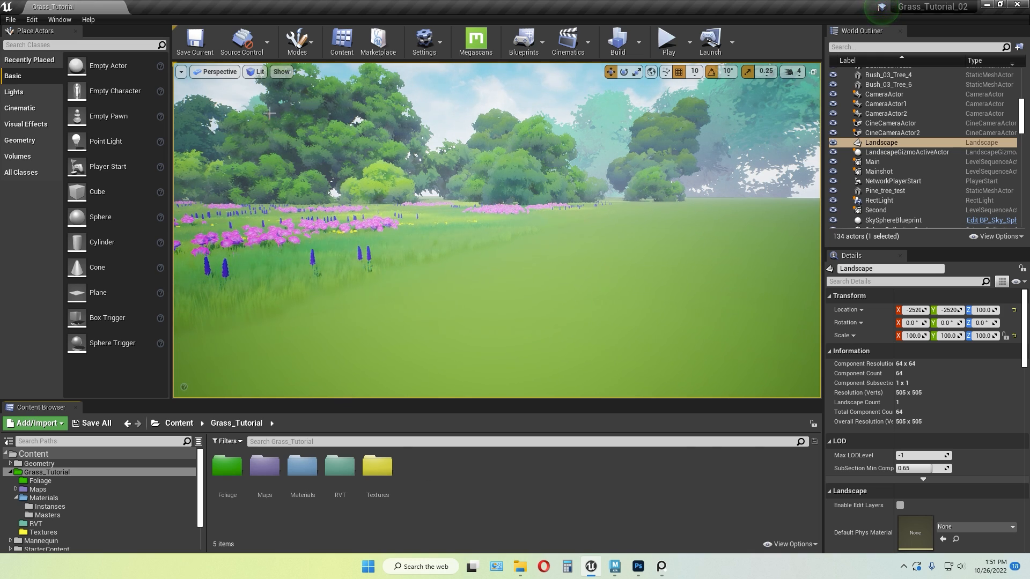
{"action": "left_click", "coordinate": [173, 424]}
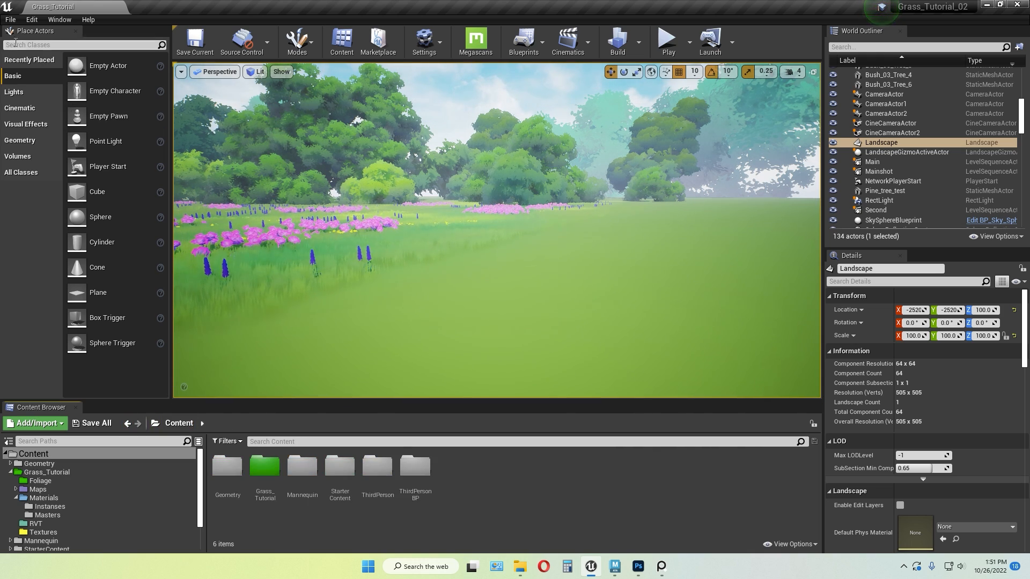
Create a new level from the Default template and delete its floor
{"action": "left_click", "coordinate": [9, 20]}
{"action": "left_click", "coordinate": [24, 39]}
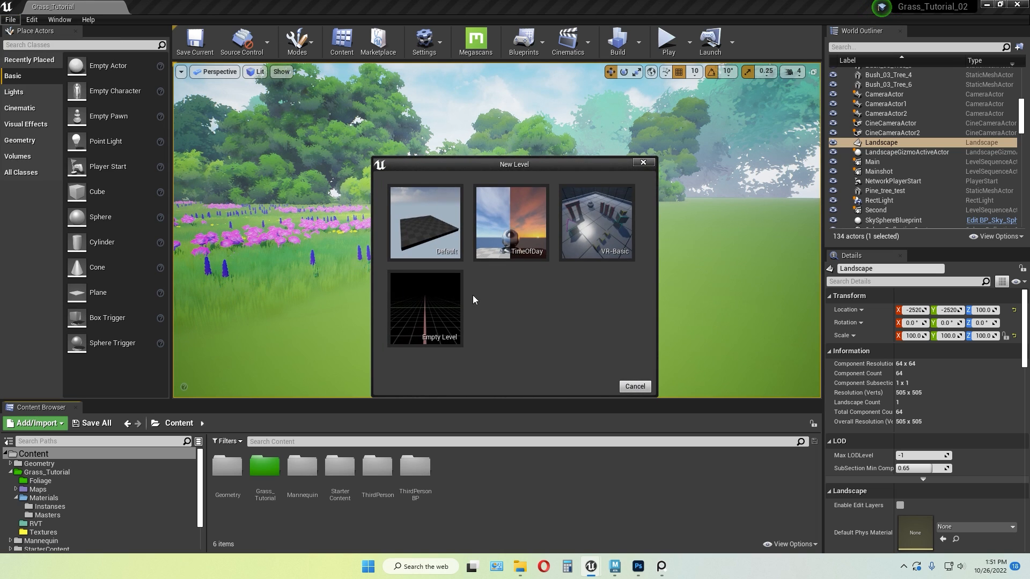
{"action": "left_click", "coordinate": [426, 225]}
{"action": "left_click", "coordinate": [488, 260]}
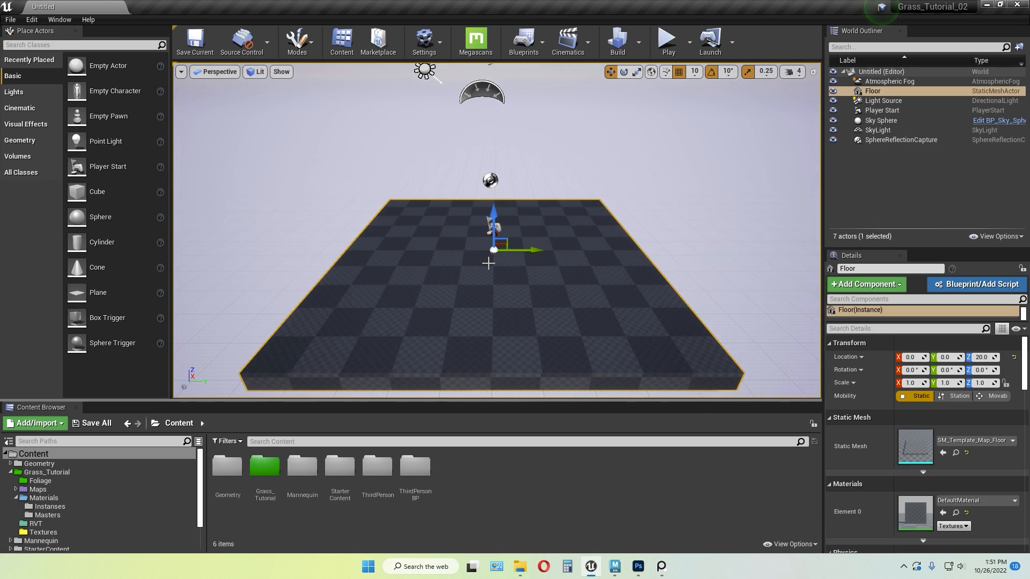
{"action": "key", "text": "Delete"}
{"action": "left_click", "coordinate": [549, 297]}
{"action": "left_click_drag", "start_coordinate": [549, 297], "coordinate": [540, 370]}
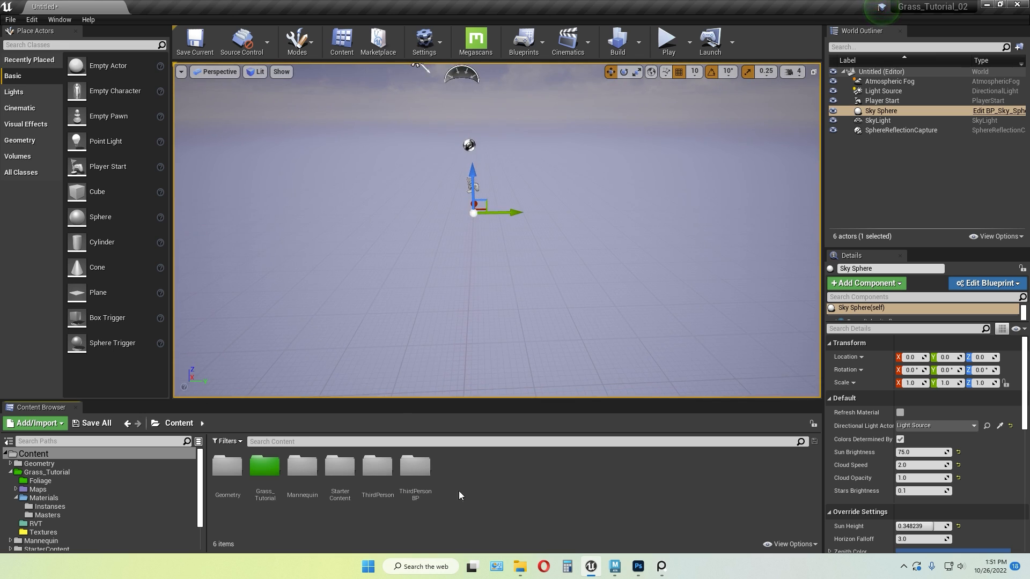
Create a folder named RVT_tut in the Content root and open it
{"action": "right_click", "coordinate": [500, 479]}
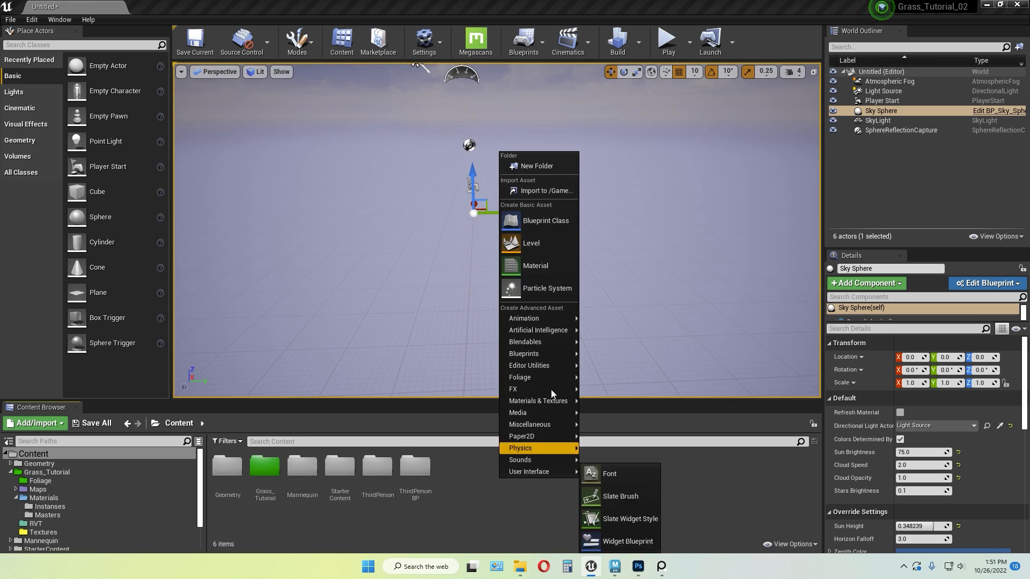
{"action": "left_click", "coordinate": [539, 168]}
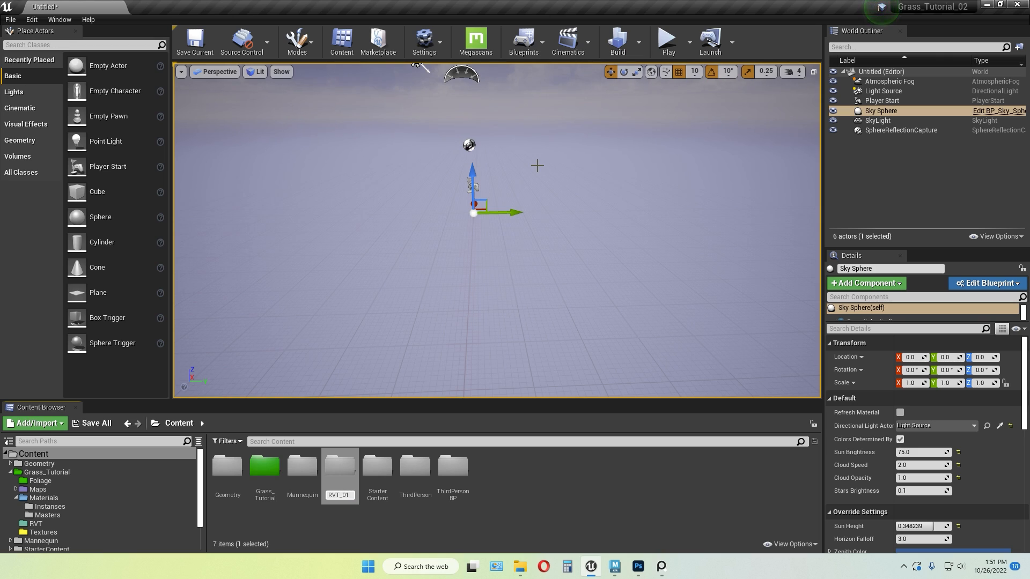
{"action": "key", "text": "Return"}
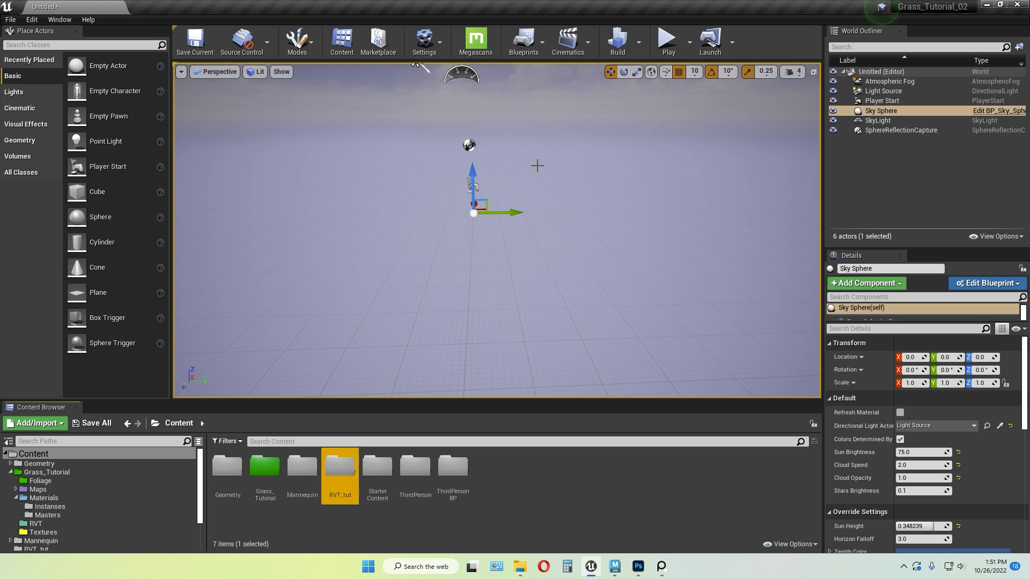
{"action": "double_click", "coordinate": [348, 463]}
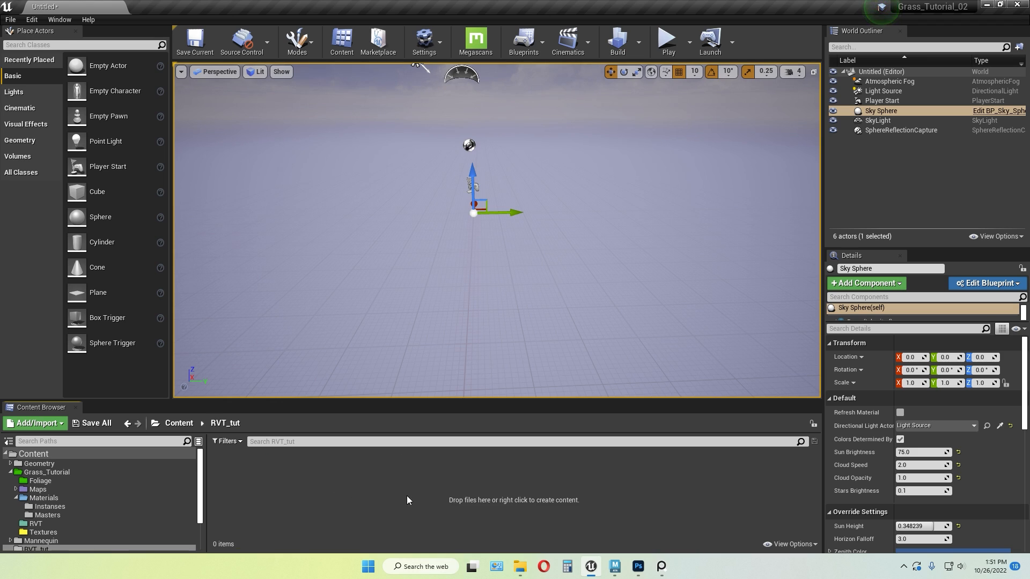
Create a Runtime Virtual Texture asset named Color_tut in the RVT_tut folder
{"action": "right_click", "coordinate": [398, 469]}
{"action": "right_click", "coordinate": [339, 485]}
{"action": "mouse_move", "coordinate": [350, 477]}
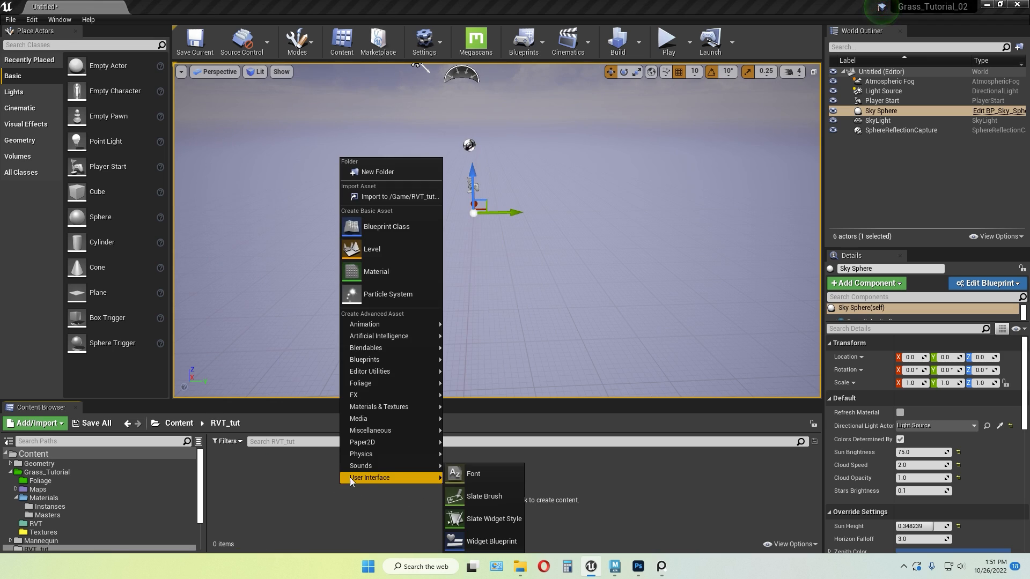
{"action": "mouse_move", "coordinate": [394, 409]}
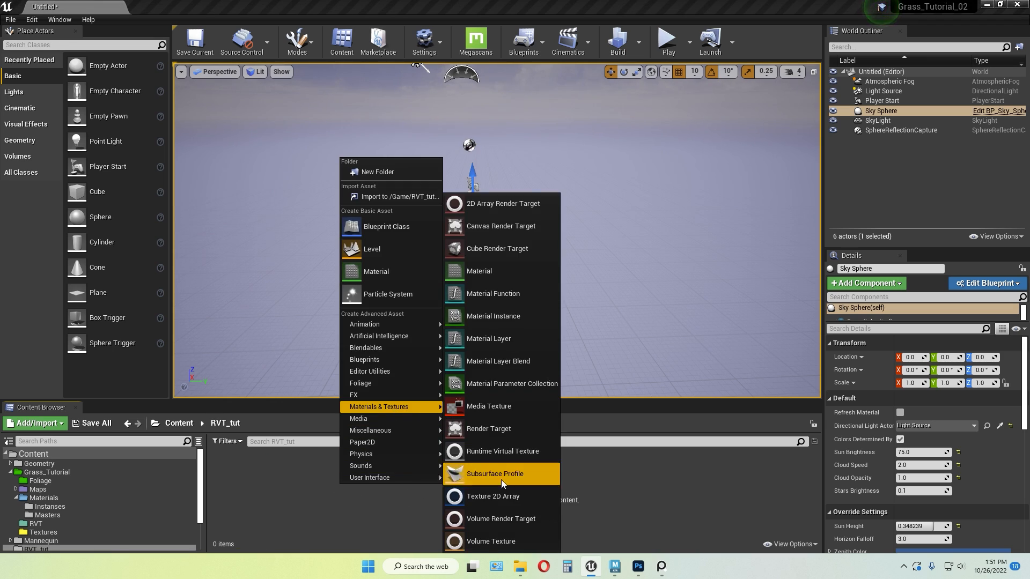
{"action": "left_click", "coordinate": [513, 453]}
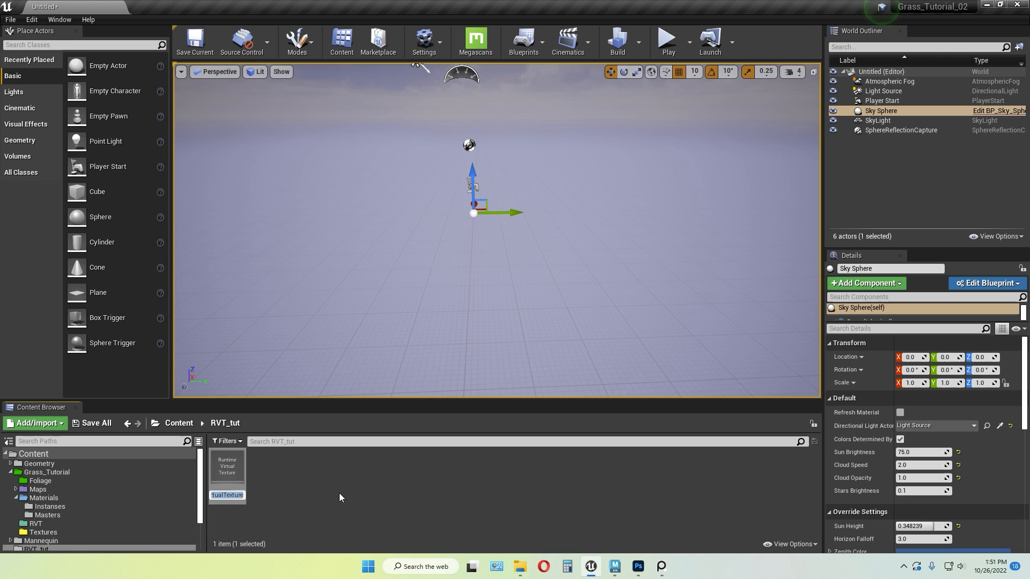
{"action": "type", "text": "Color"}
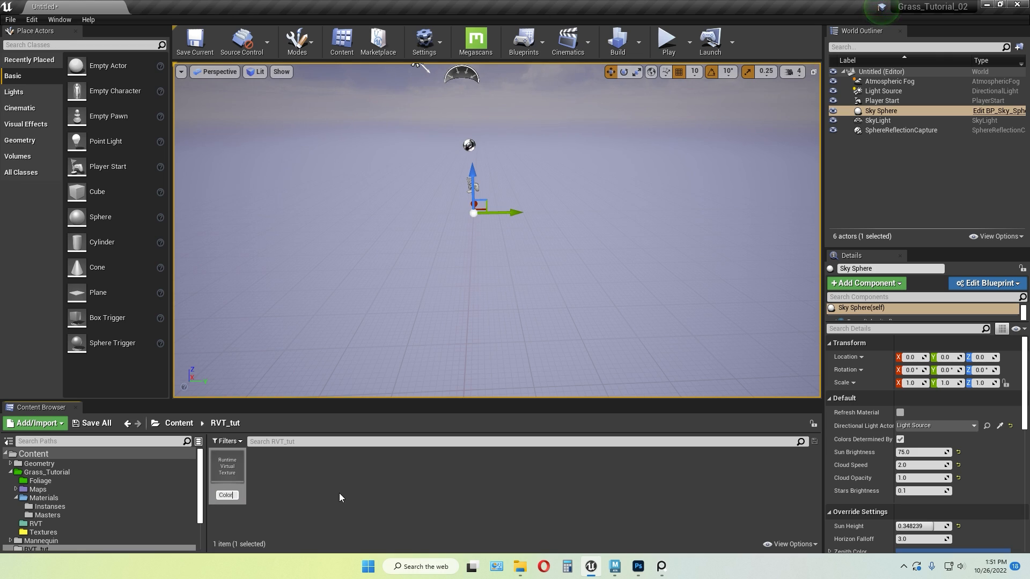
{"action": "type", "text": "_"}
{"action": "key", "text": "BackSpace"}
{"action": "type", "text": "_tut"}
{"action": "key", "text": "Return"}
{"action": "left_click", "coordinate": [333, 495]}
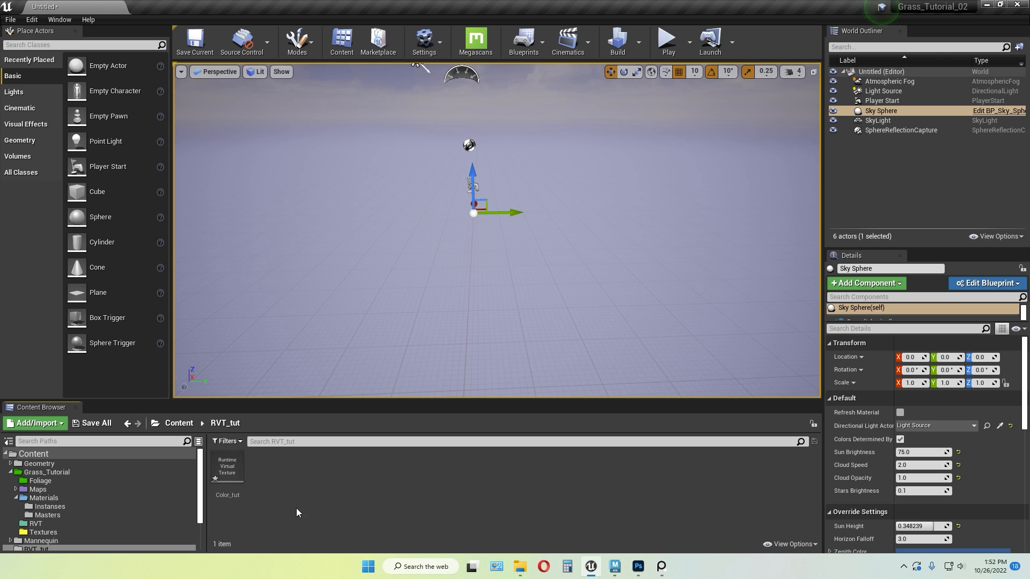
In Color_tut, set the virtual texture size in tiles to 11 and the size of each tile to 4, then save and close it
{"action": "double_click", "coordinate": [231, 470]}
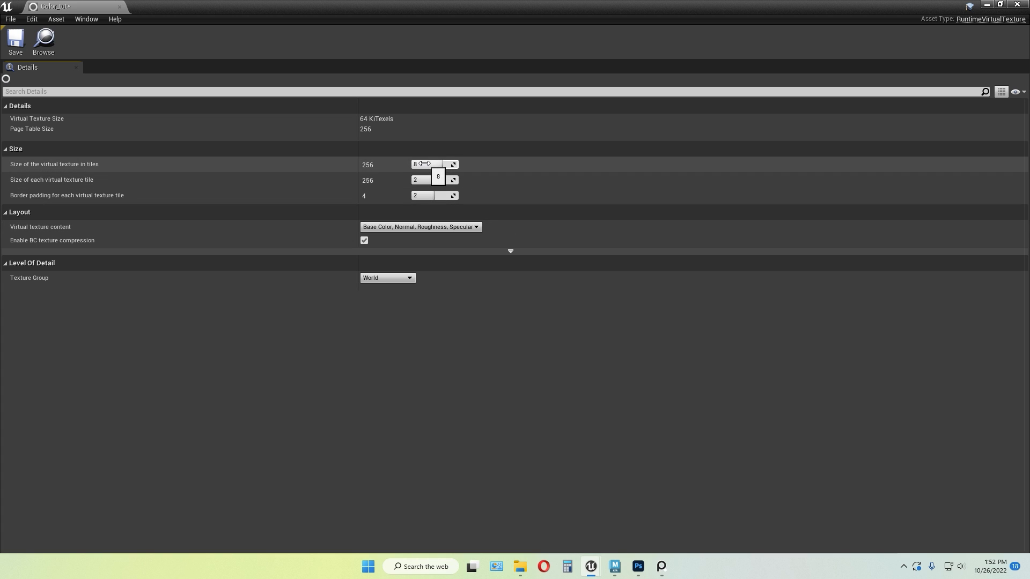
{"action": "left_click_drag", "start_coordinate": [424, 164], "coordinate": [450, 164]}
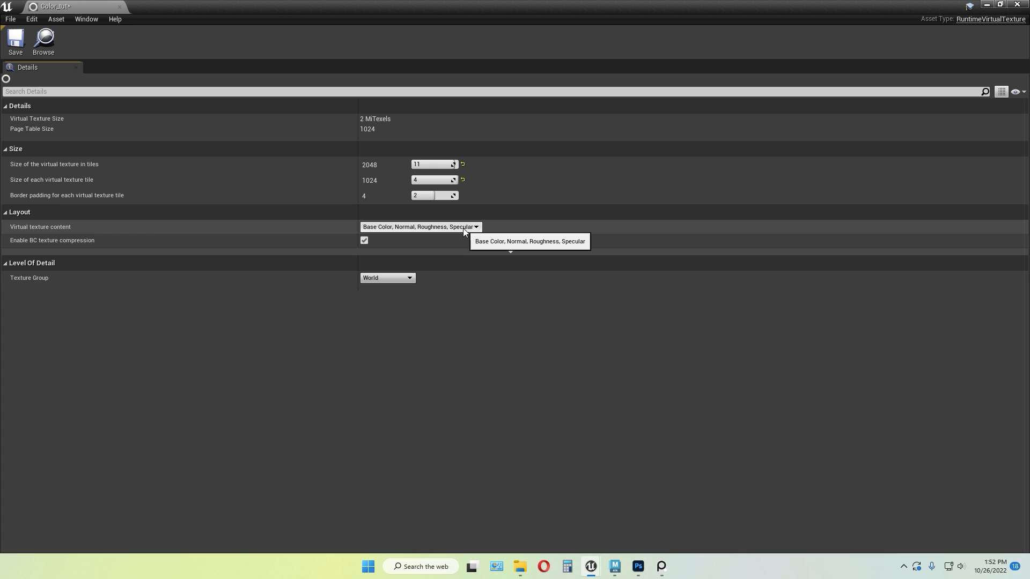
{"action": "left_click", "coordinate": [27, 54]}
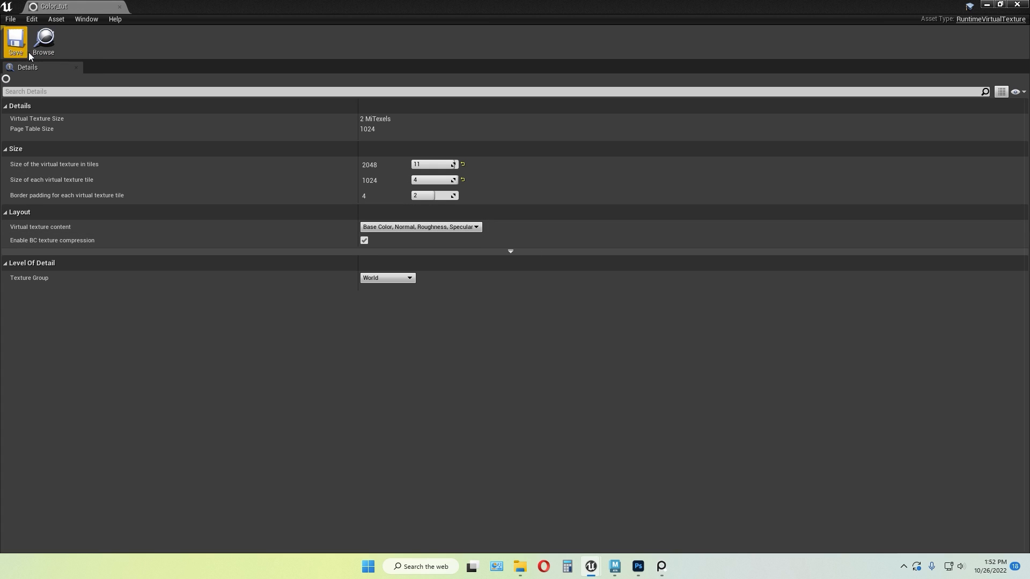
{"action": "left_click", "coordinate": [1017, 5]}
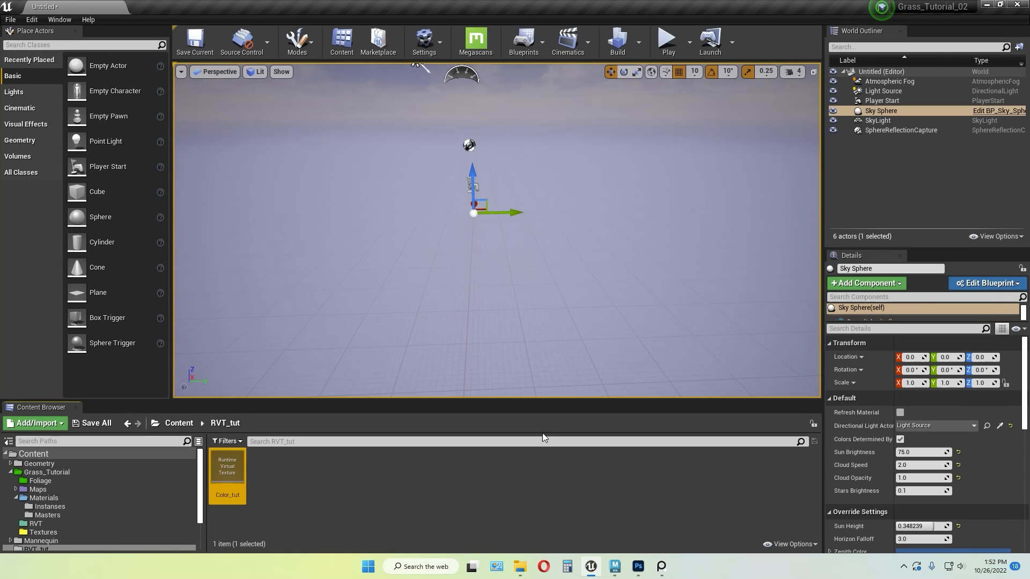
Create a second Runtime Virtual Texture asset named Height_tut in the RVT_tut folder
{"action": "right_click", "coordinate": [282, 467]}
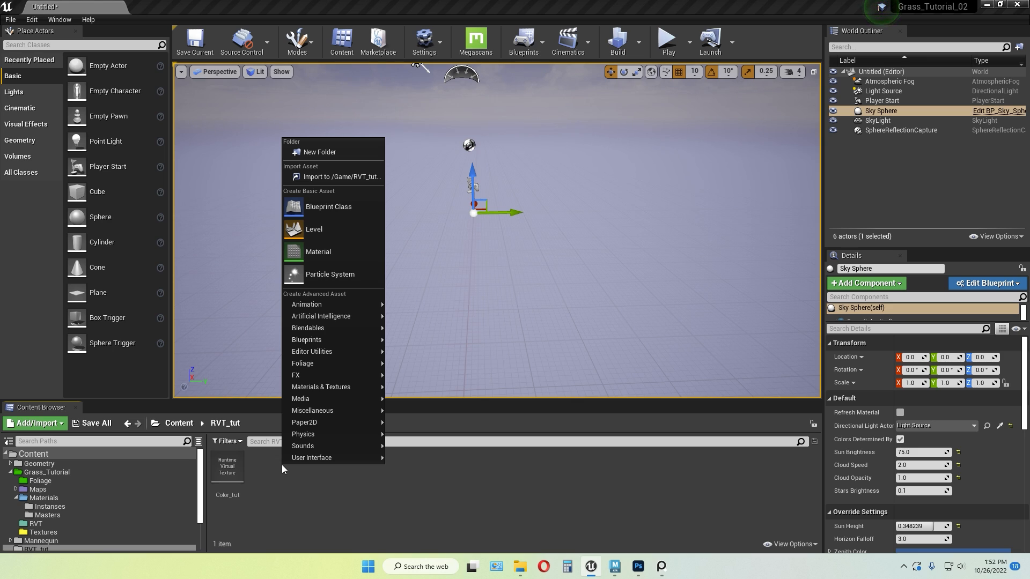
{"action": "mouse_move", "coordinate": [348, 390]}
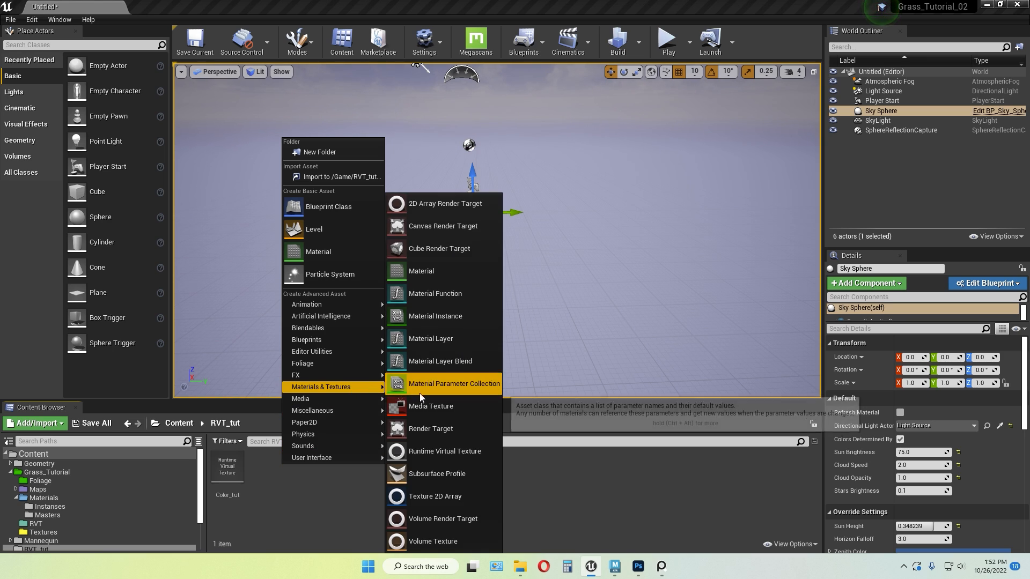
{"action": "left_click", "coordinate": [436, 452]}
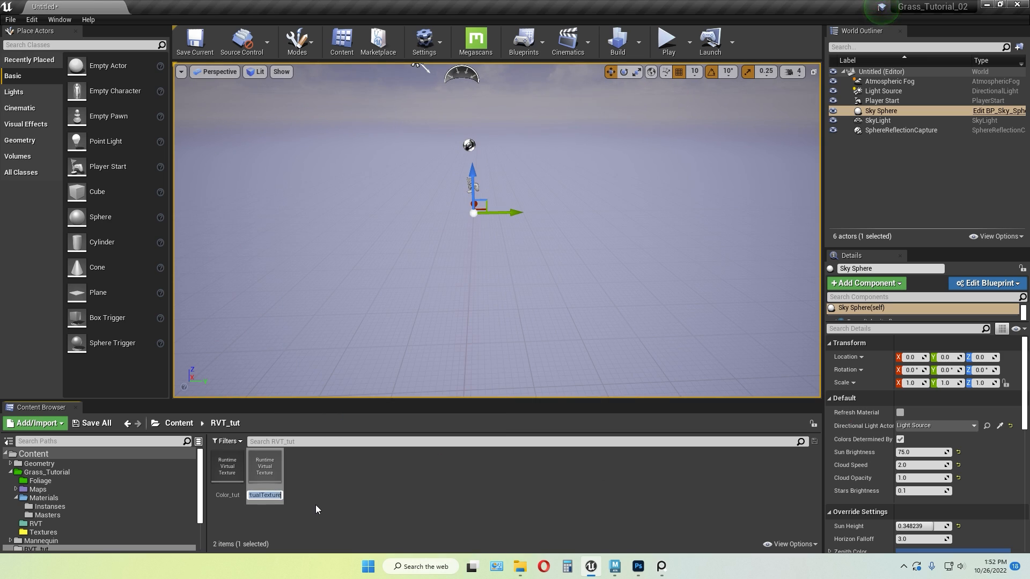
{"action": "type", "text": "Height_tut"}
{"action": "key", "text": "Return"}
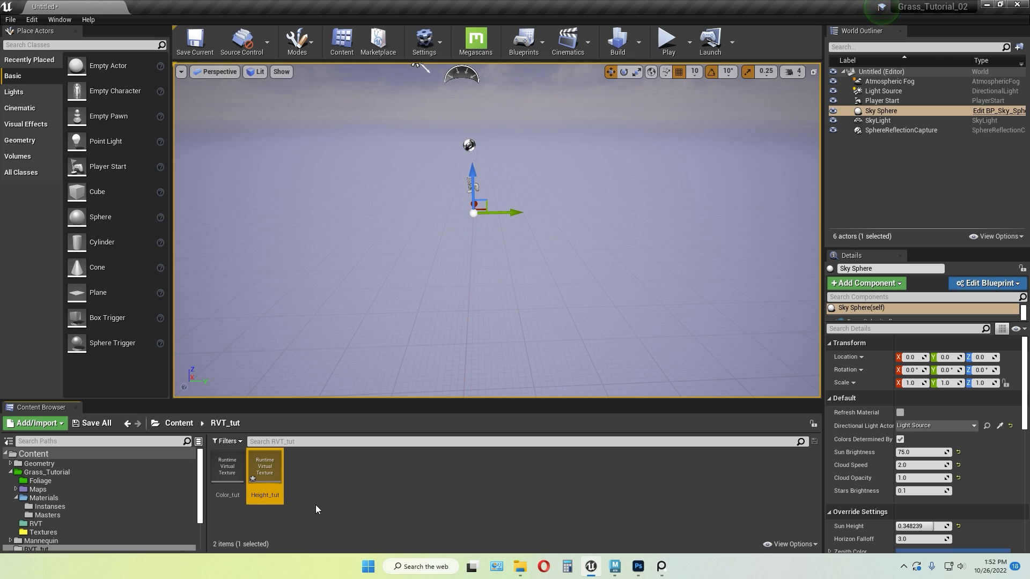
In Height_tut, set size in tiles to 11, tile size to 4 and virtual texture content to World Height, then save and close it
{"action": "double_click", "coordinate": [274, 473]}
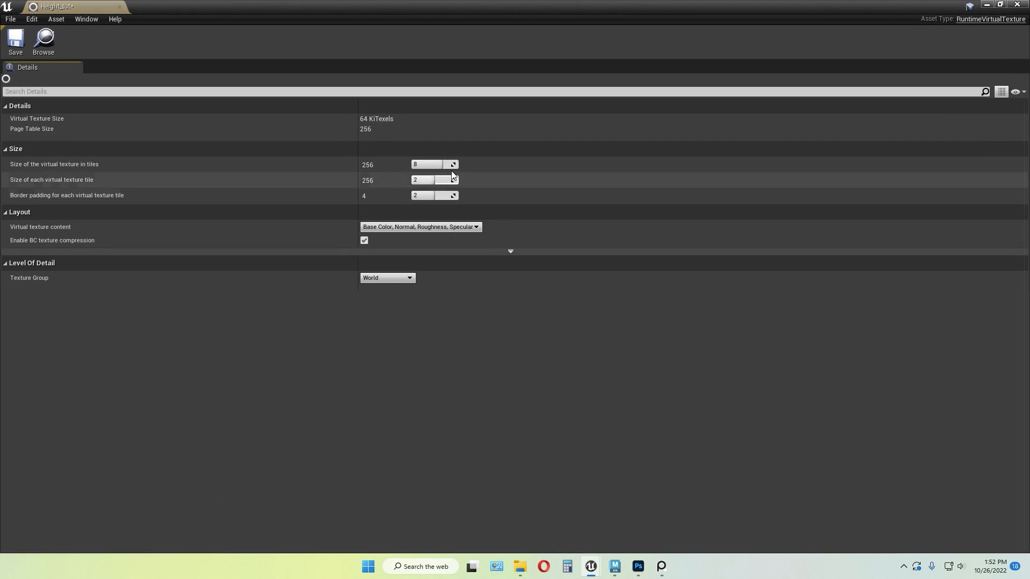
{"action": "left_click_drag", "start_coordinate": [430, 164], "coordinate": [446, 179]}
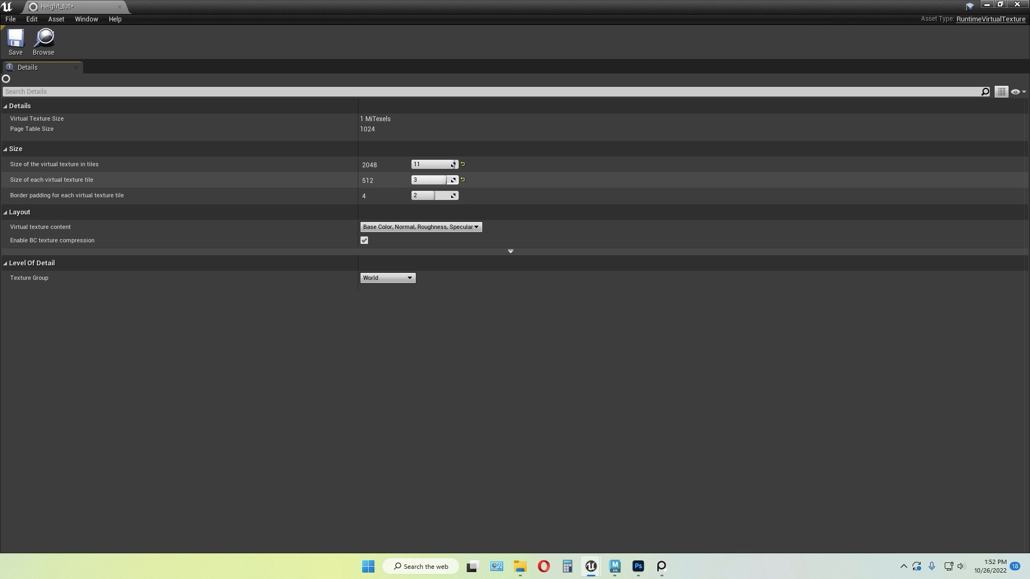
{"action": "left_click", "coordinate": [446, 227]}
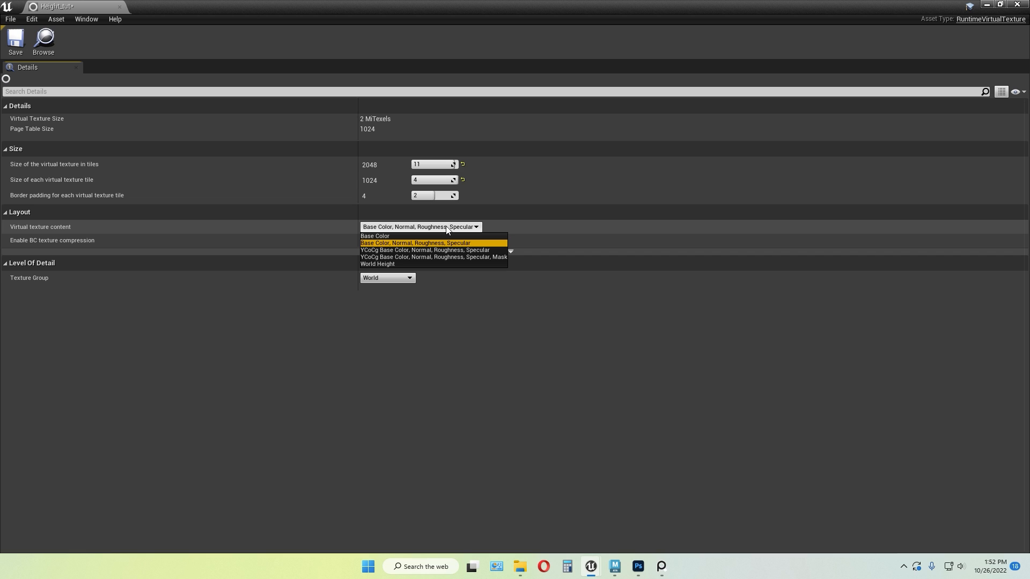
{"action": "left_click", "coordinate": [387, 263]}
{"action": "left_click", "coordinate": [16, 41]}
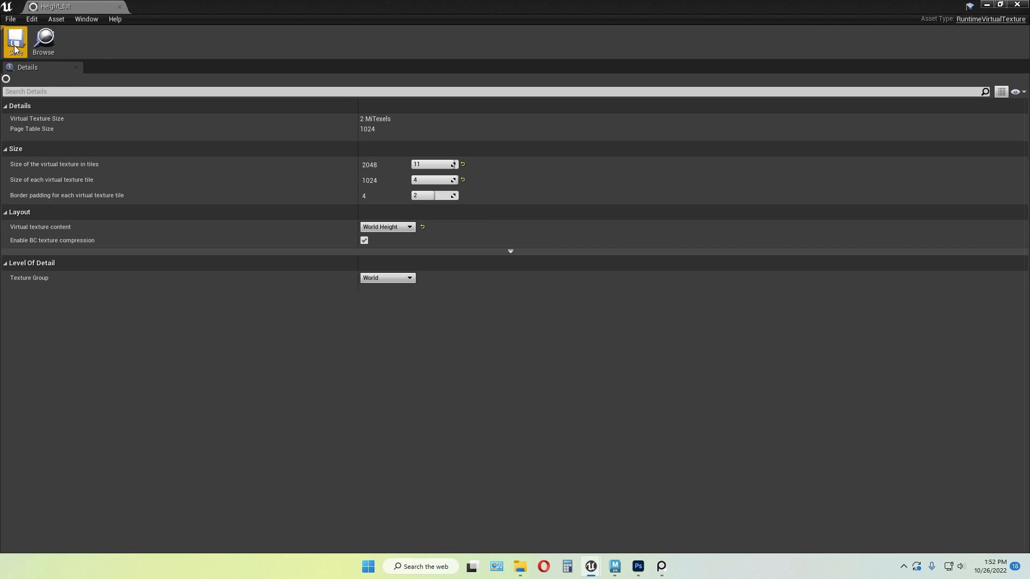
{"action": "left_click", "coordinate": [1017, 5]}
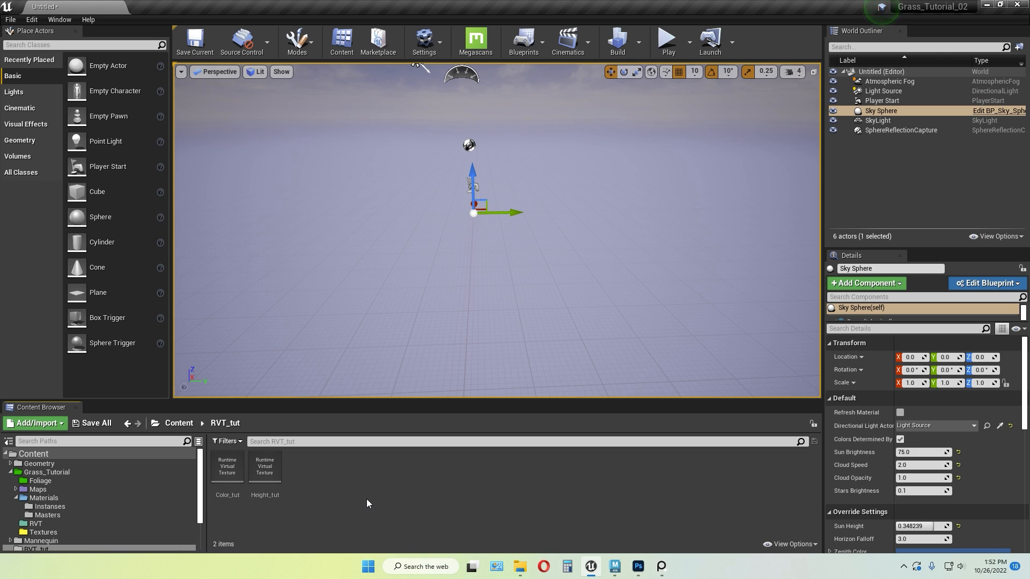
Create a new landscape with the default settings and return to Select mode
{"action": "left_click", "coordinate": [296, 40]}
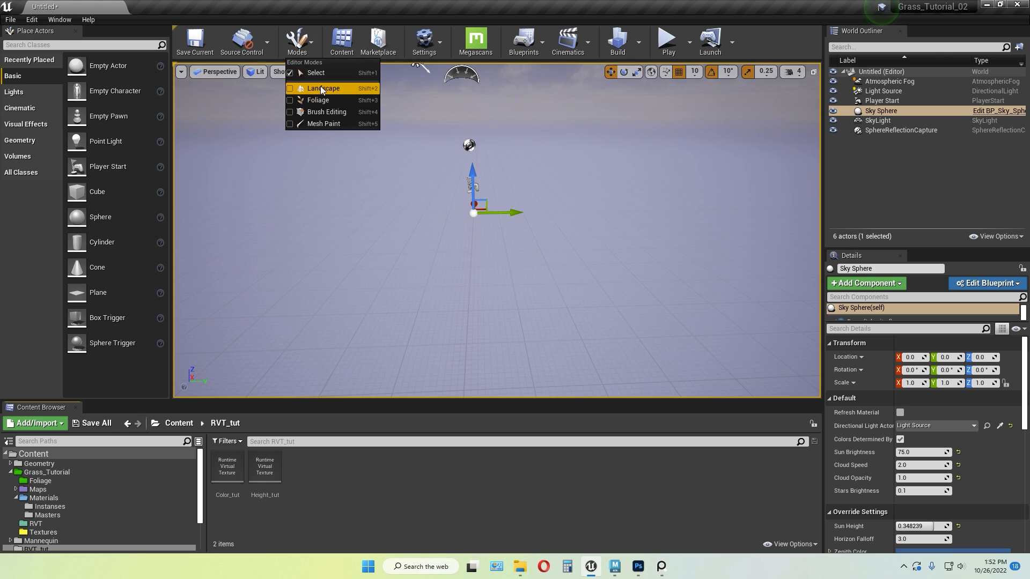
{"action": "left_click", "coordinate": [321, 86]}
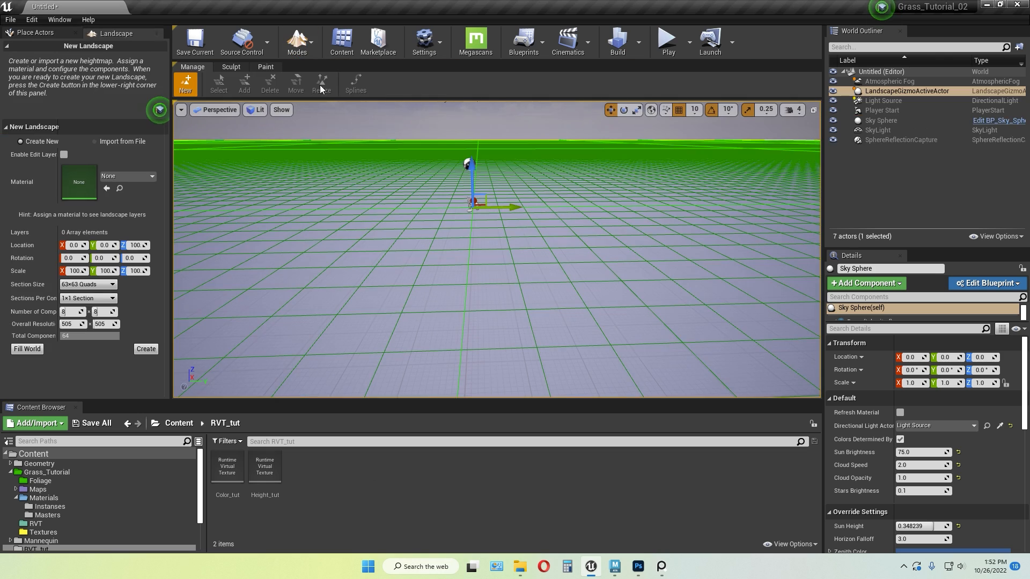
{"action": "left_click", "coordinate": [146, 350]}
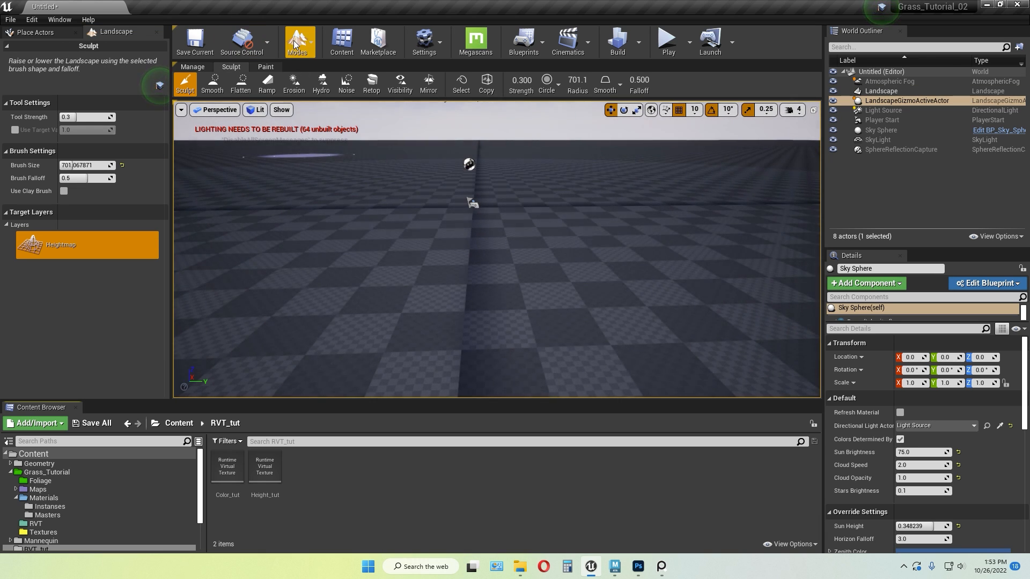
{"action": "left_click", "coordinate": [295, 40]}
{"action": "left_click", "coordinate": [310, 76]}
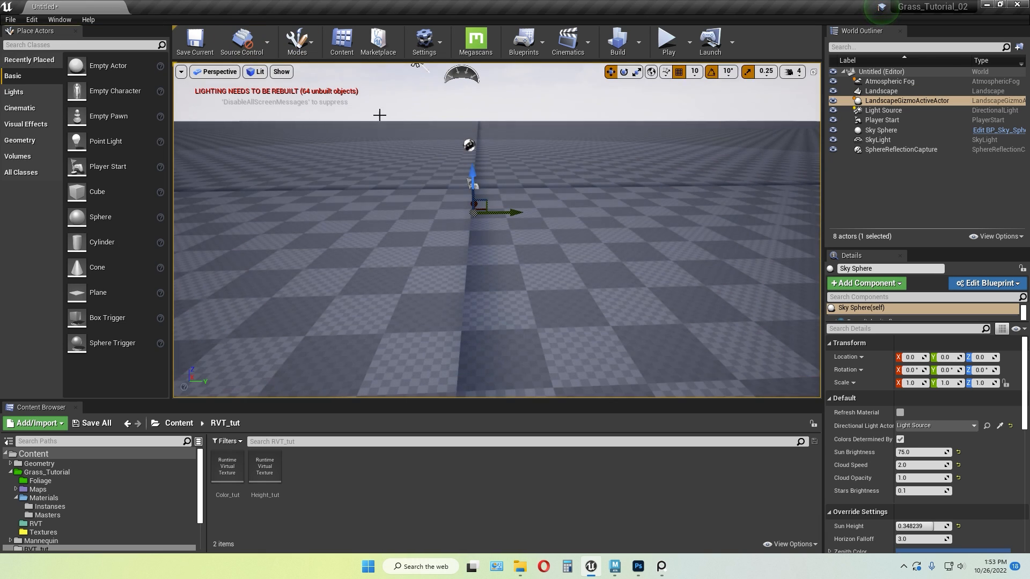
Set the mobility of the Light Source and the SkyLight to Movable
{"action": "left_click", "coordinate": [885, 110]}
{"action": "left_click", "coordinate": [993, 397]}
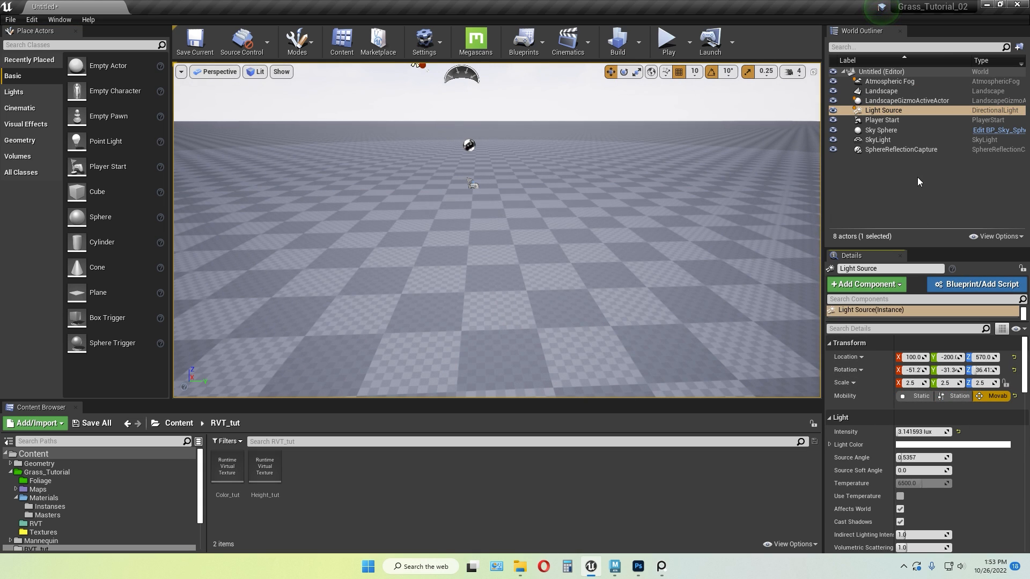
{"action": "left_click", "coordinate": [888, 138]}
{"action": "left_click", "coordinate": [993, 396]}
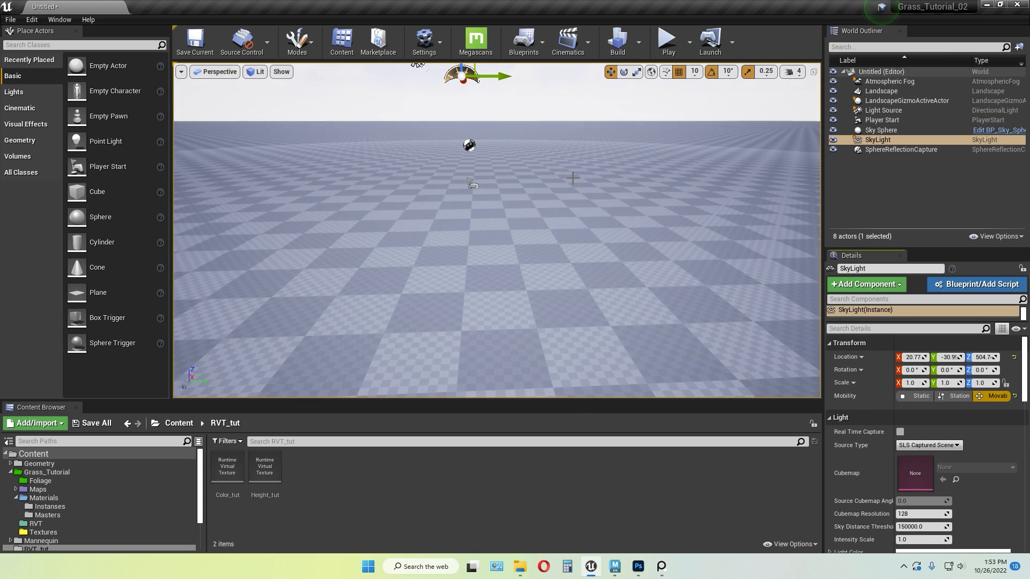
Switch the viewport to Game View to hide the actor icons and gizmo
{"action": "mouse_move", "coordinate": [536, 158]}
{"action": "right_mouse_down"}
{"action": "mouse_move", "coordinate": [526, 188]}
{"action": "mouse_move", "coordinate": [546, 160]}
{"action": "mouse_move", "coordinate": [536, 159]}
{"action": "right_mouse_up"}
{"action": "key", "text": "s"}
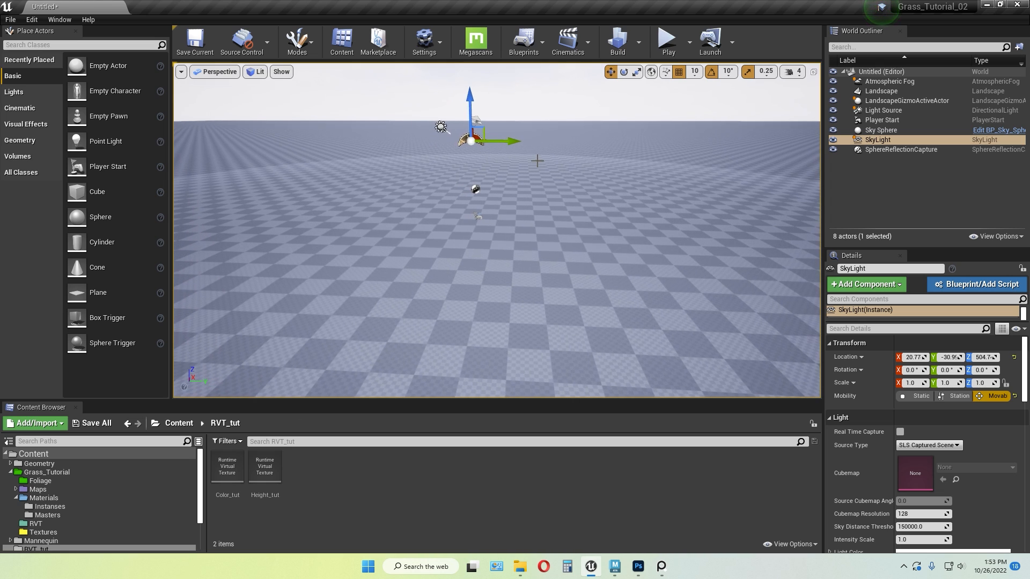
{"action": "key", "text": "g"}
{"action": "mouse_move", "coordinate": [423, 196]}
{"action": "right_mouse_down"}
{"action": "mouse_move", "coordinate": [423, 179]}
{"action": "mouse_move", "coordinate": [423, 198]}
{"action": "right_mouse_up"}
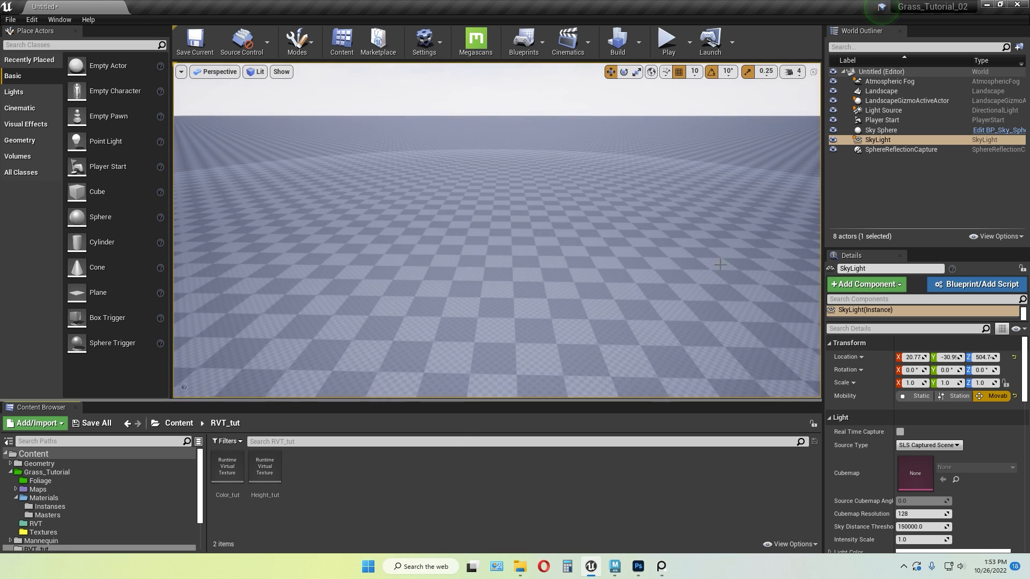
Add two Draw in Virtual Textures elements to the Landscape and assign Color_tut to element 0 and Height_tut to element 1
{"action": "left_click", "coordinate": [884, 91]}
{"action": "scroll", "coordinate": [874, 418], "scroll_direction": "down", "scroll_amount": 5}
{"action": "scroll", "coordinate": [873, 413], "scroll_direction": "down", "scroll_amount": 6}
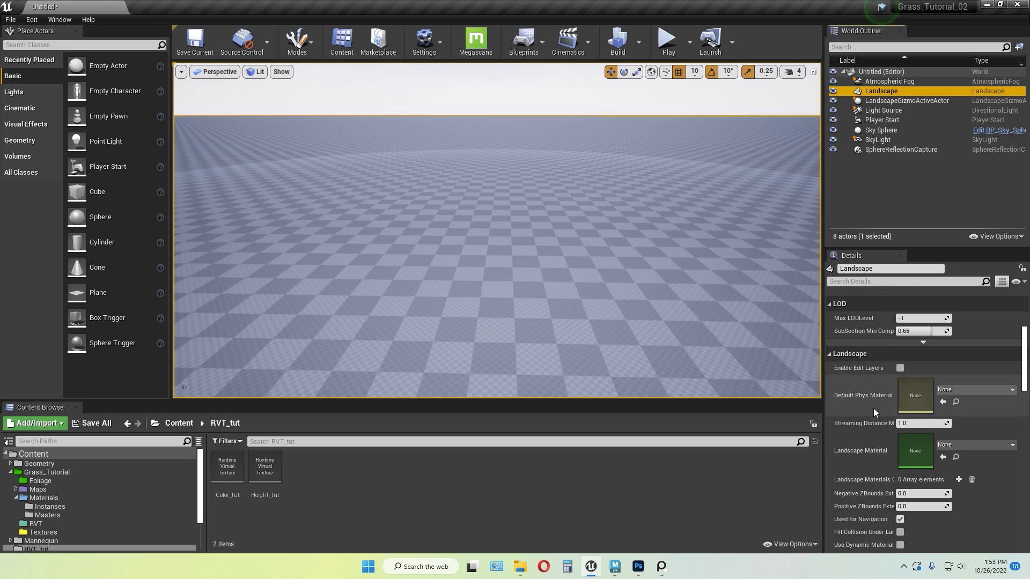
{"action": "scroll", "coordinate": [868, 391], "scroll_direction": "down", "scroll_amount": 6}
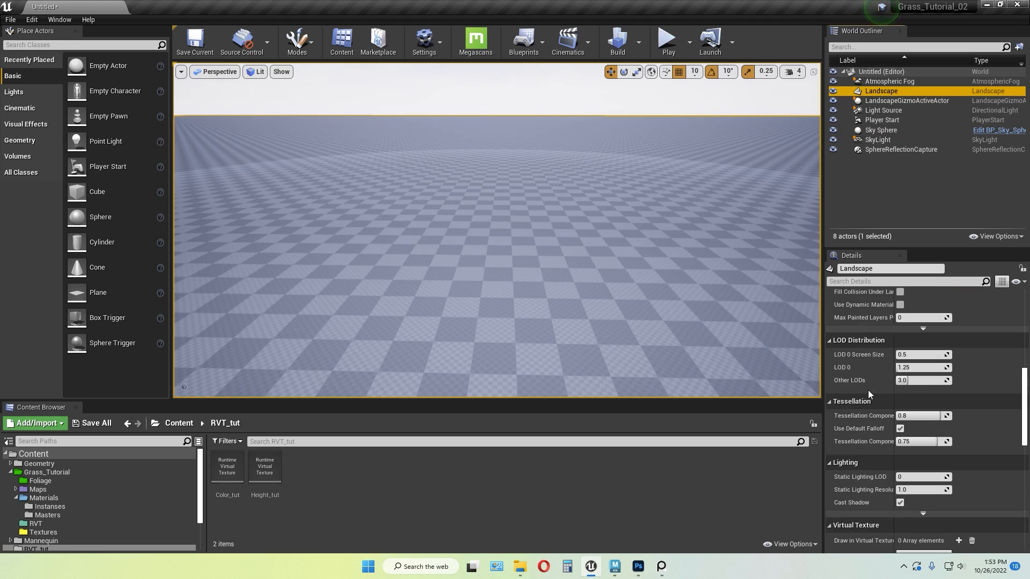
{"action": "scroll", "coordinate": [864, 422], "scroll_direction": "down", "scroll_amount": 3}
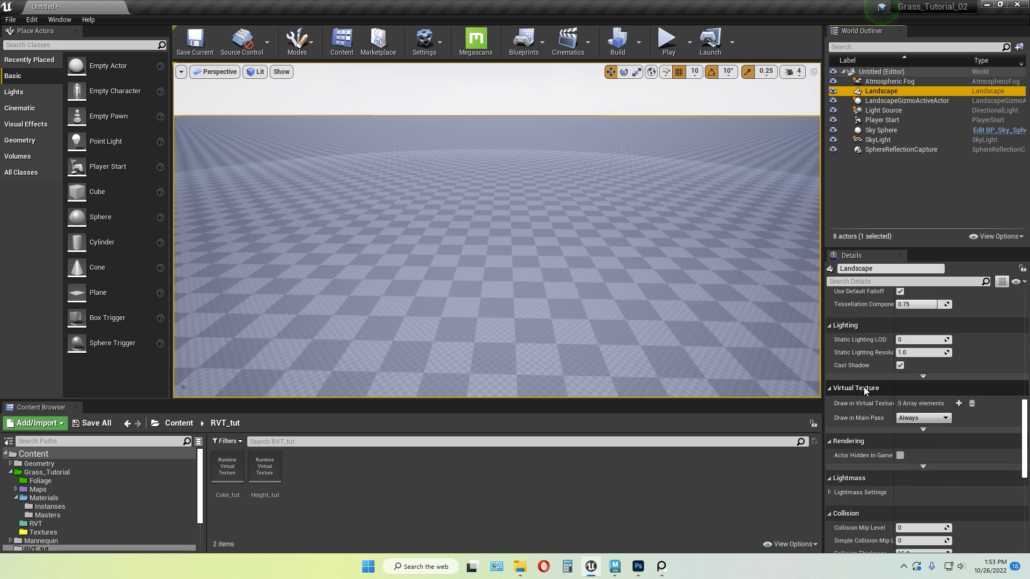
{"action": "left_click", "coordinate": [959, 369]}
{"action": "left_click", "coordinate": [959, 369]}
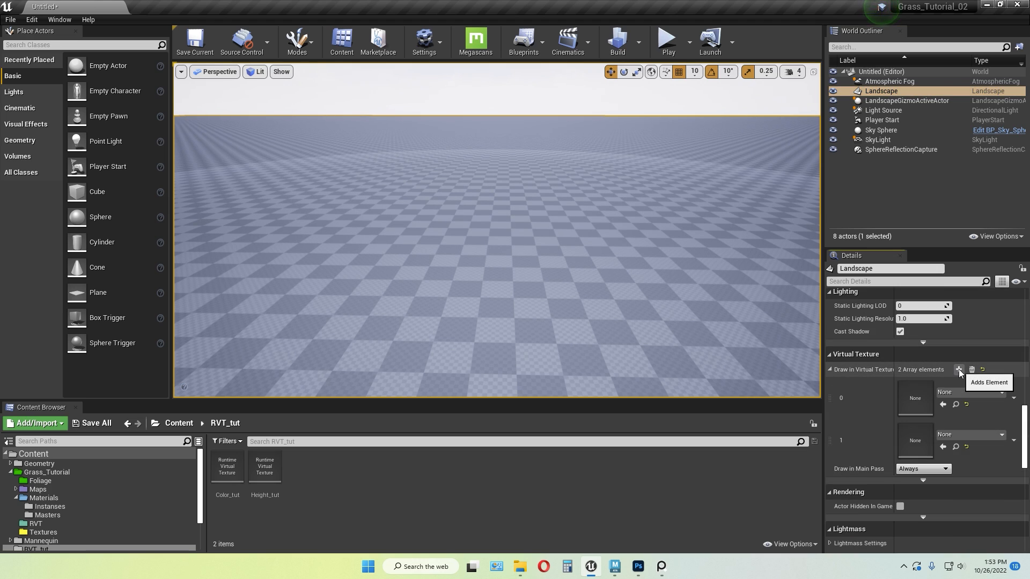
{"action": "mouse_move", "coordinate": [227, 468]}
{"action": "left_mouse_down"}
{"action": "mouse_move", "coordinate": [679, 488]}
{"action": "mouse_move", "coordinate": [915, 400]}
{"action": "left_mouse_up"}
{"action": "mouse_move", "coordinate": [264, 468]}
{"action": "left_mouse_down"}
{"action": "mouse_move", "coordinate": [916, 463]}
{"action": "mouse_move", "coordinate": [916, 451]}
{"action": "left_mouse_up"}
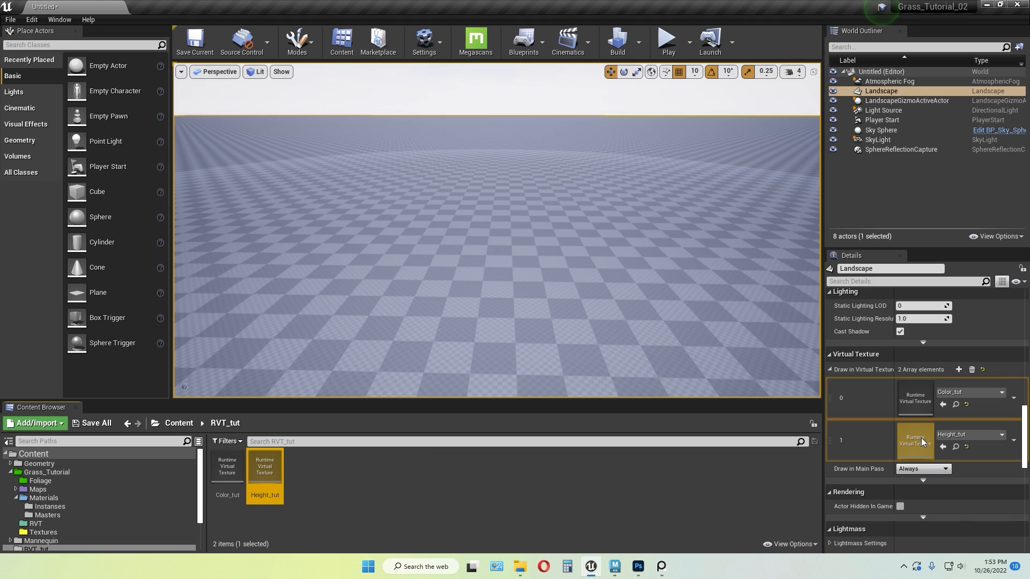
Create a folder named RVT in the World Outliner
{"action": "left_click", "coordinate": [547, 485]}
{"action": "left_click", "coordinate": [879, 194]}
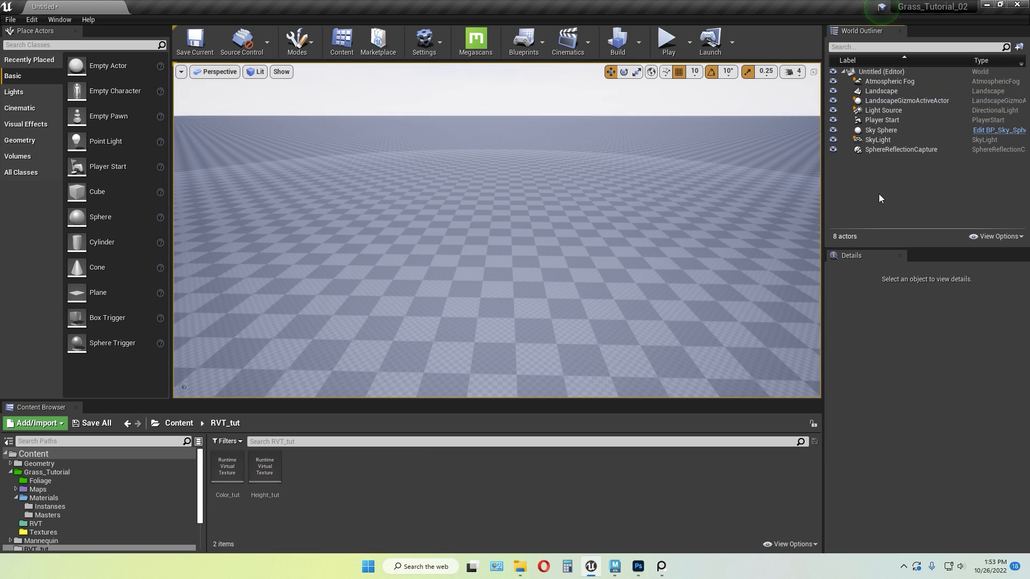
{"action": "right_click", "coordinate": [864, 181]}
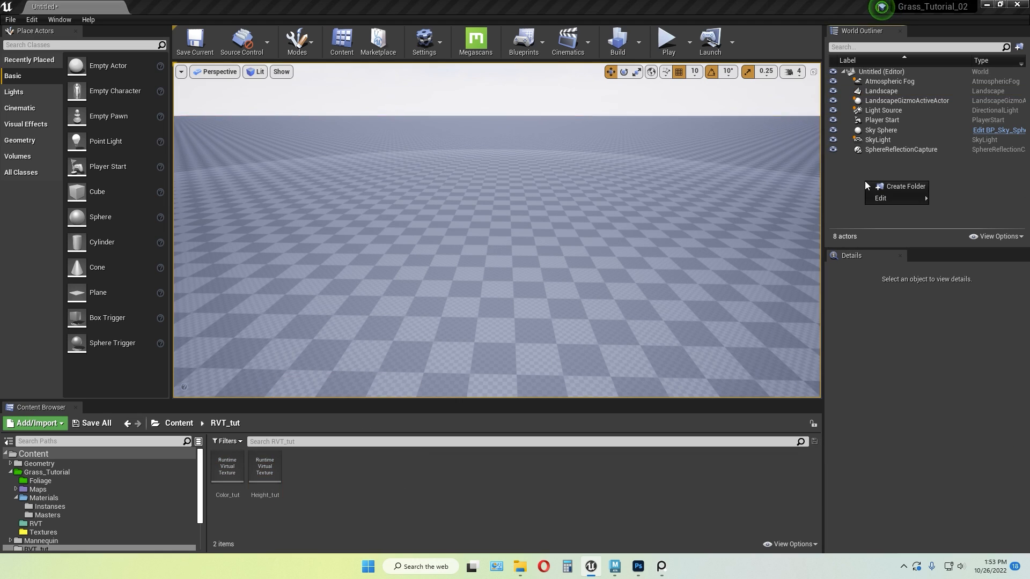
{"action": "left_click", "coordinate": [906, 187]}
{"action": "type", "text": "RVT"}
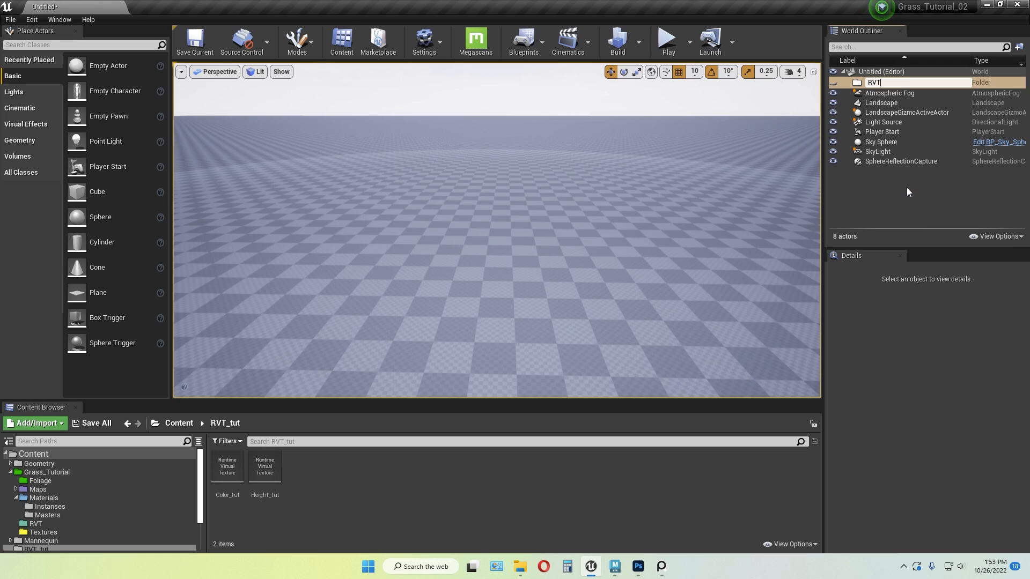
{"action": "key", "text": "Return"}
{"action": "left_click", "coordinate": [924, 182]}
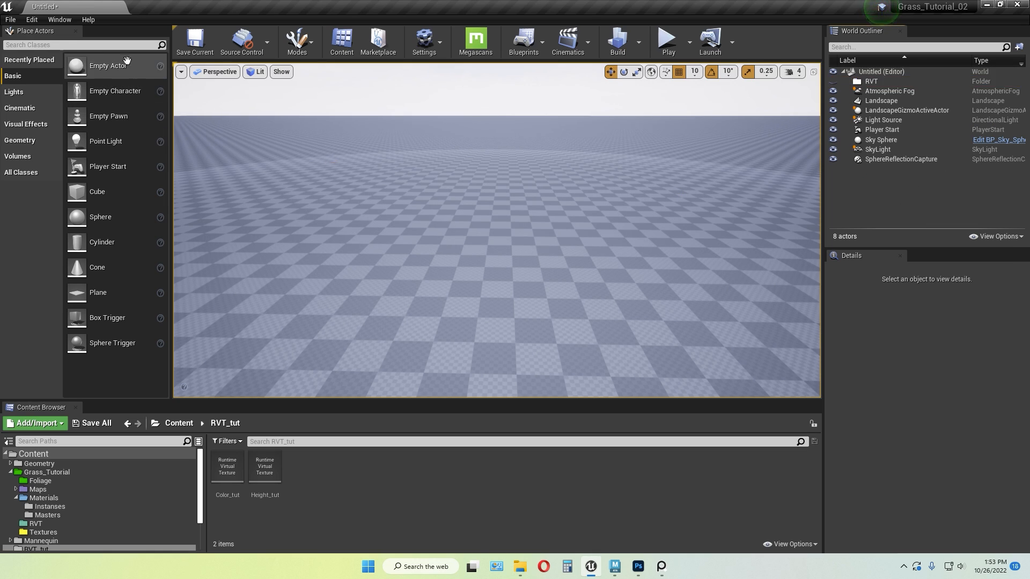
Place two Runtime Virtual Texture Volume actors in the level and move both into the RVT folder
{"action": "left_click", "coordinate": [69, 46]}
{"action": "type", "text": "virtual"}
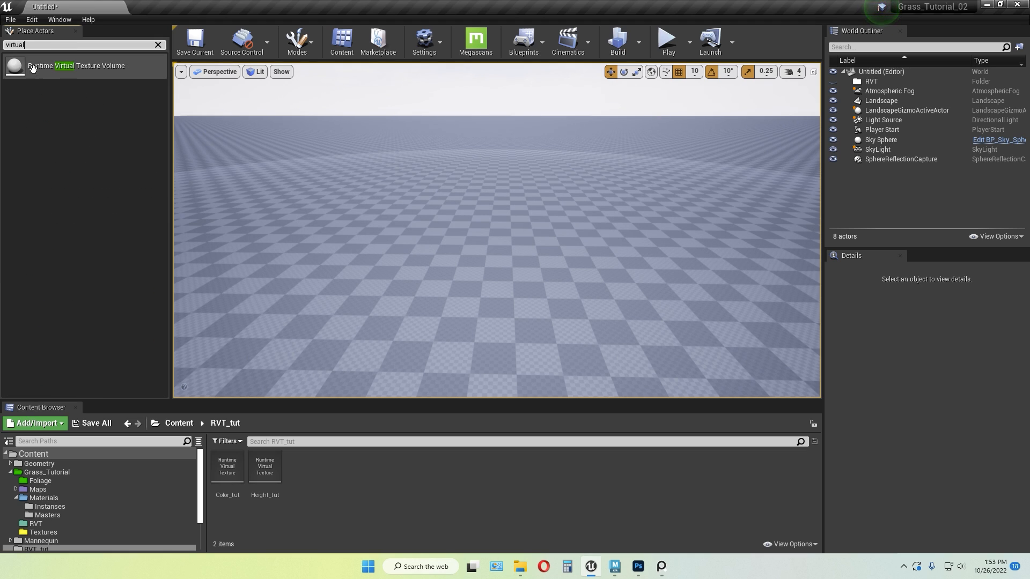
{"action": "left_click_drag", "start_coordinate": [94, 67], "coordinate": [489, 237]}
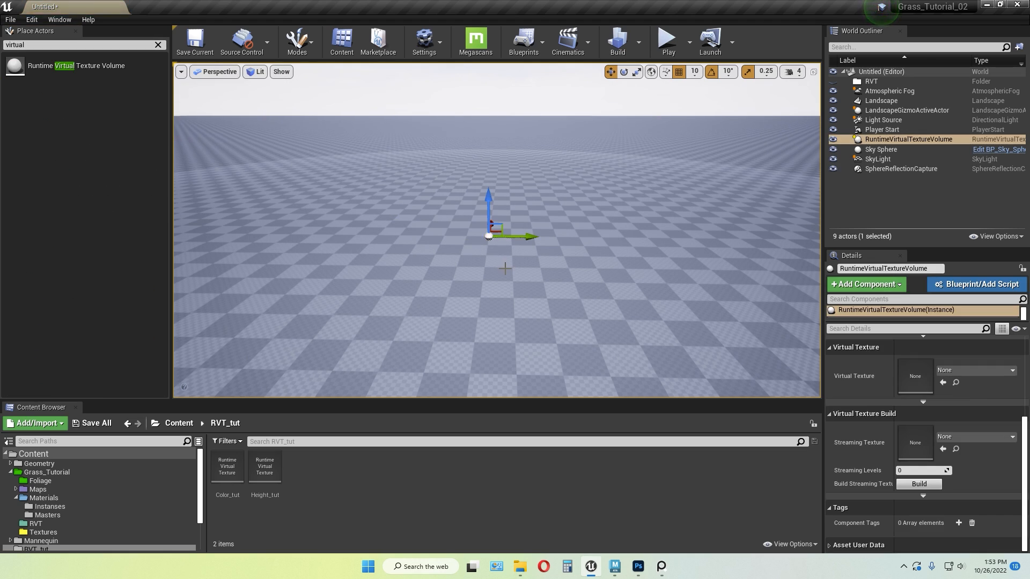
{"action": "left_click_drag", "start_coordinate": [65, 64], "coordinate": [477, 236]}
{"action": "left_click", "coordinate": [907, 139], "text": "ctrl"}
{"action": "left_click_drag", "start_coordinate": [906, 139], "coordinate": [875, 83]}
Rename the first virtual texture volume Color and the second one Height
{"action": "double_click", "coordinate": [880, 90]}
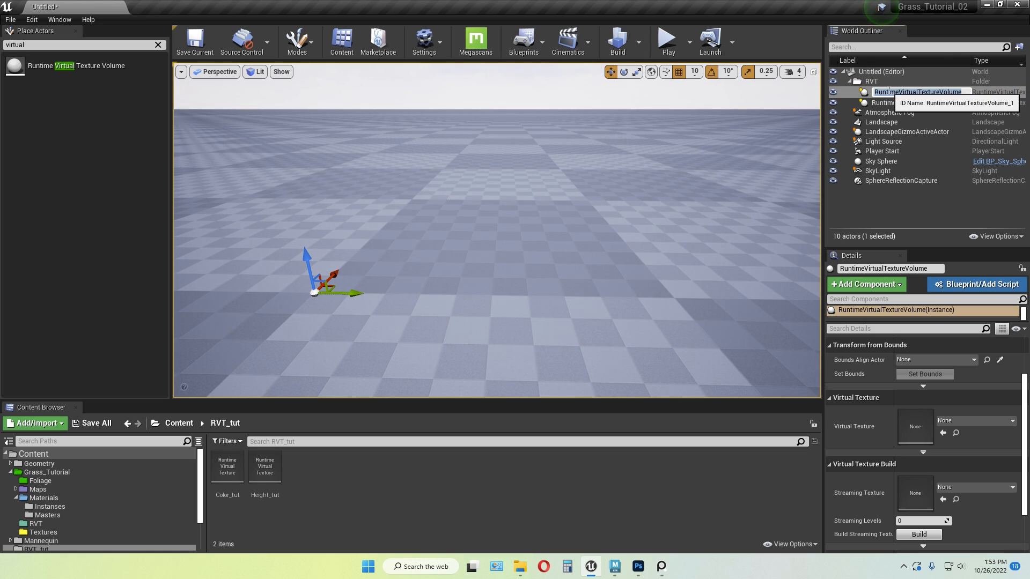
{"action": "type", "text": "Color"}
{"action": "key", "text": "Return"}
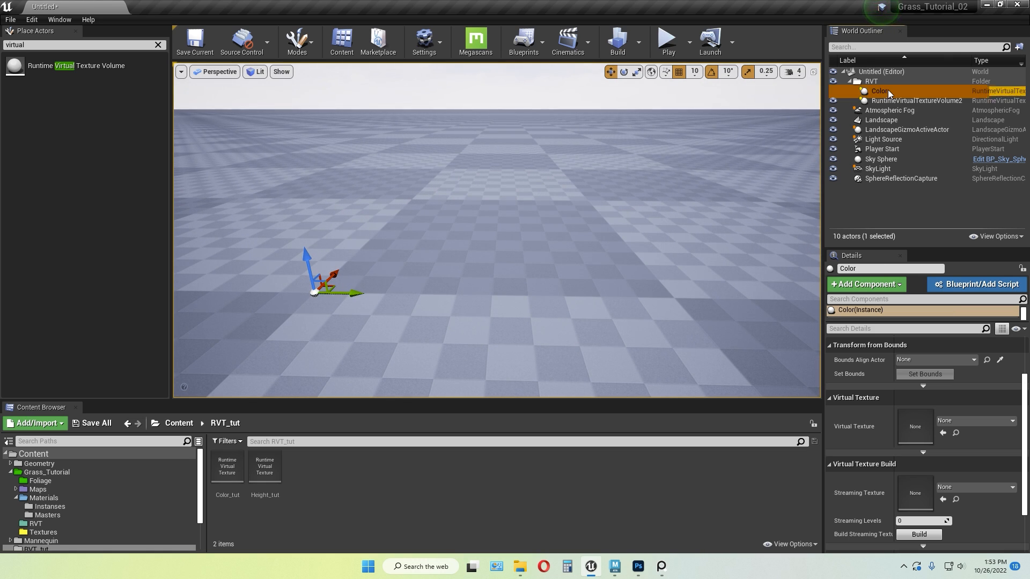
{"action": "left_click", "coordinate": [890, 100]}
{"action": "key", "text": "F2"}
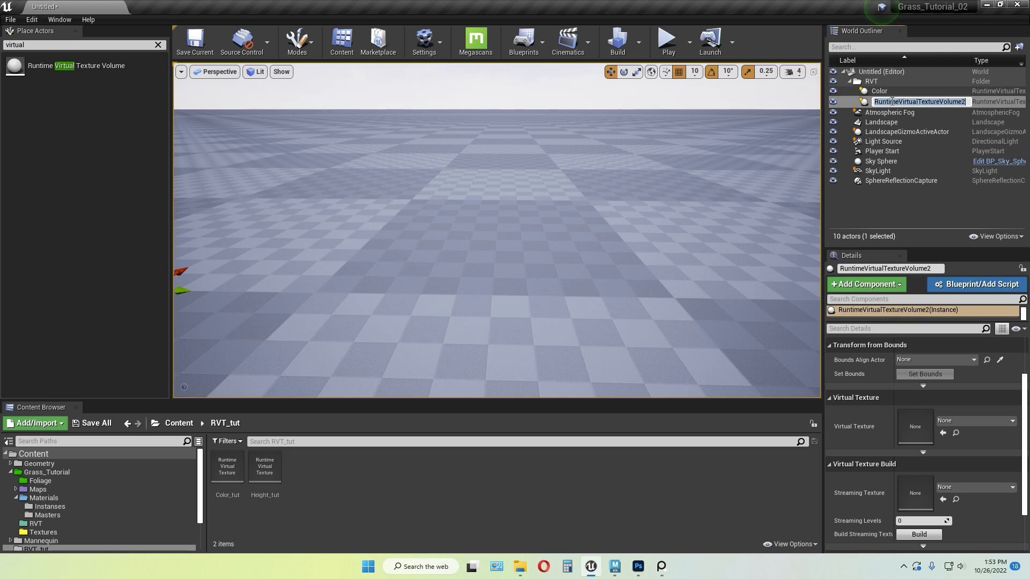
{"action": "type", "text": "He"}
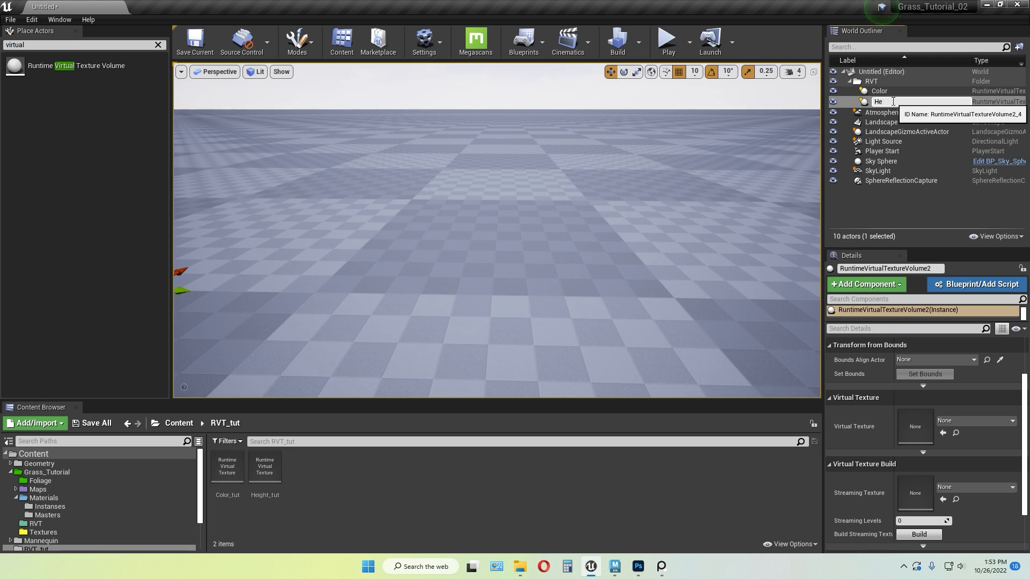
{"action": "type", "text": "ight"}
{"action": "key", "text": "Return"}
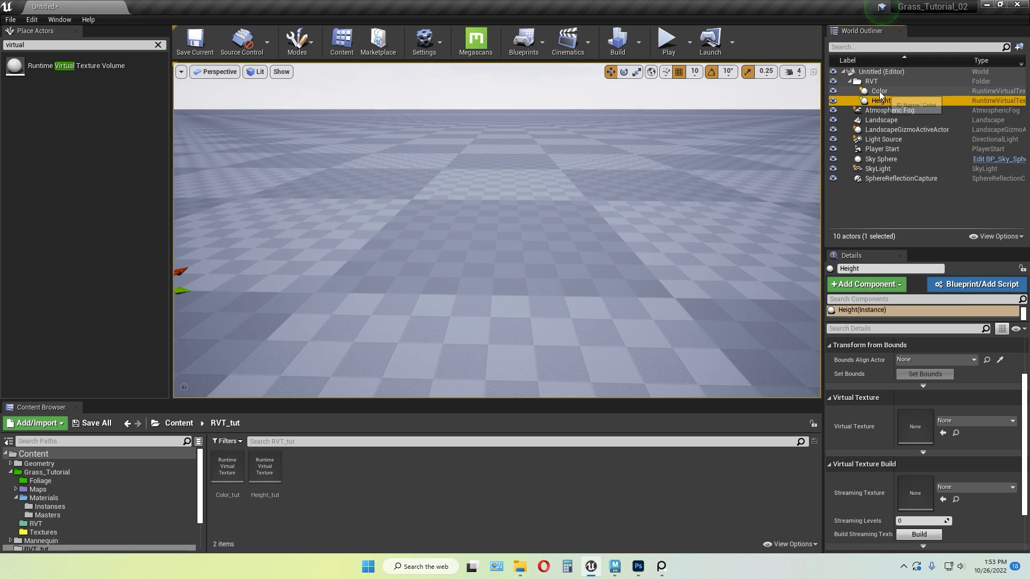
Assign Color_tut to the Color volume and set its bounds using the Landscape as the bounds align actor
{"action": "left_click", "coordinate": [880, 91]}
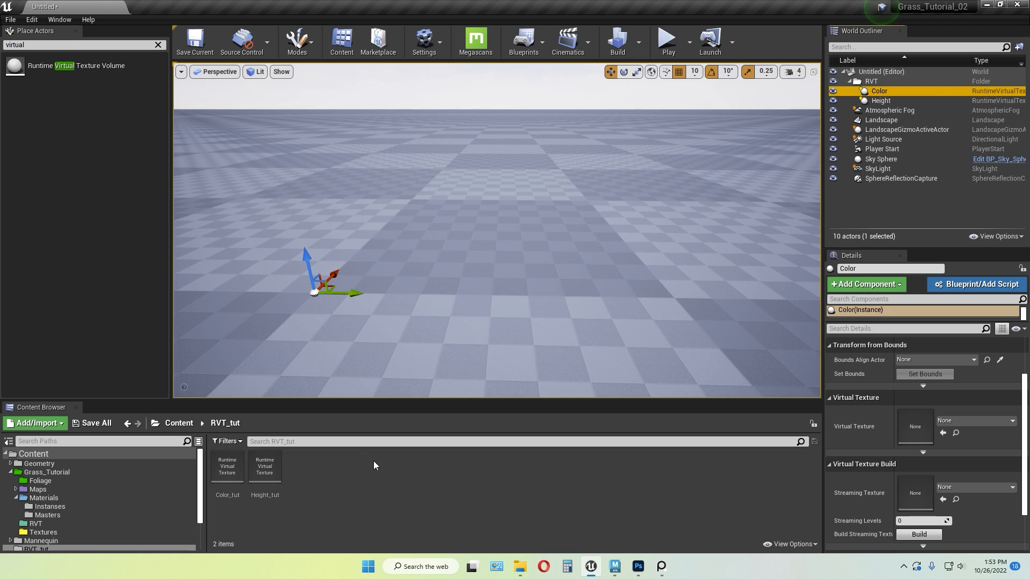
{"action": "left_click_drag", "start_coordinate": [228, 470], "coordinate": [921, 438]}
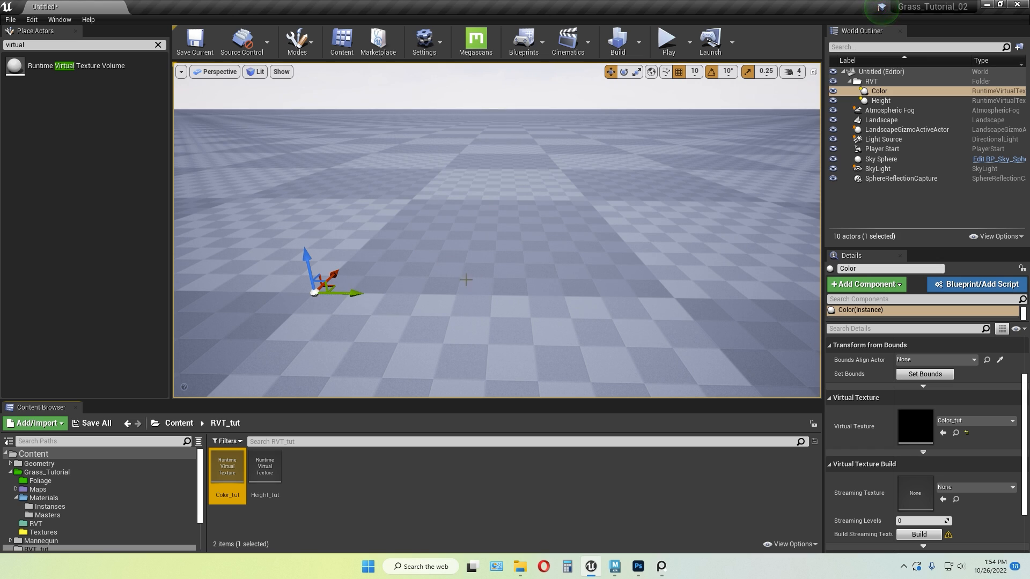
{"action": "left_click", "coordinate": [1000, 360]}
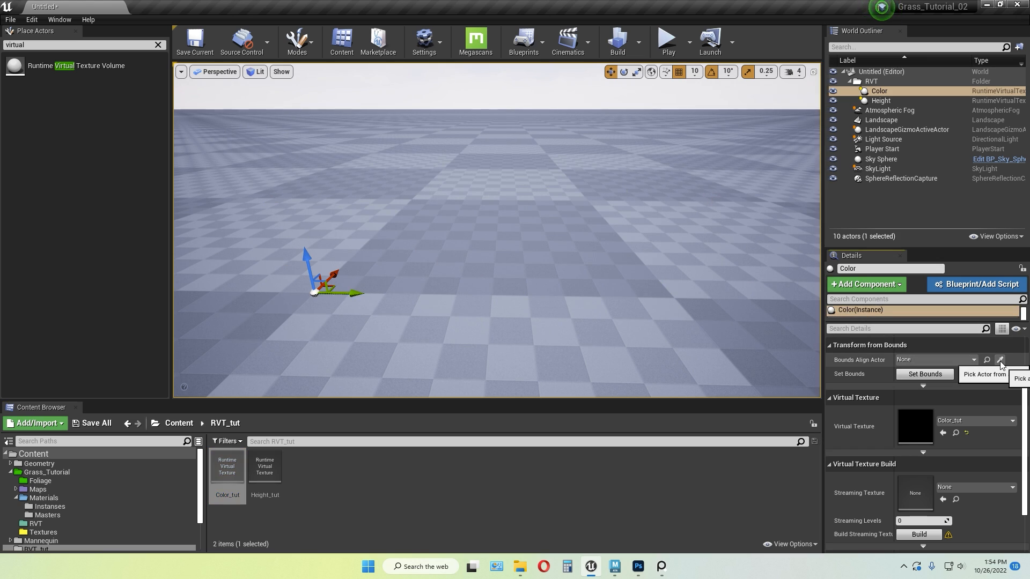
{"action": "left_click", "coordinate": [520, 252]}
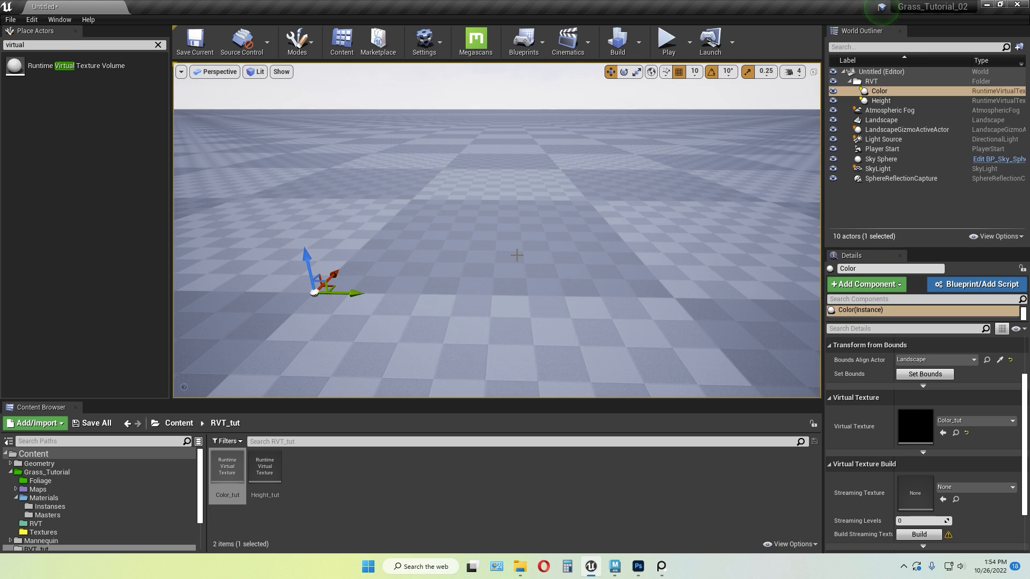
{"action": "left_click", "coordinate": [918, 377]}
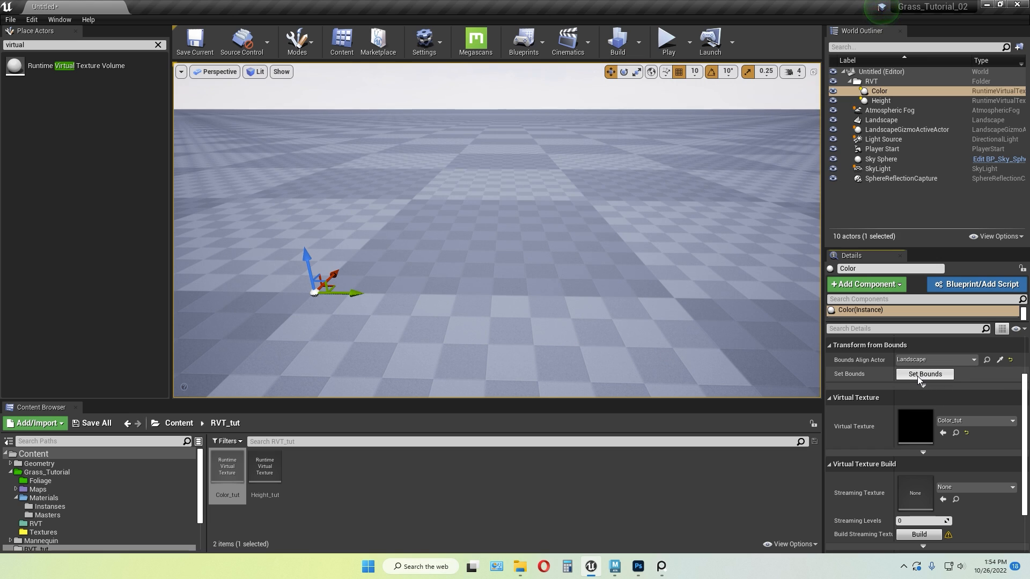
Assign Height_tut to the Height volume and set its bounds using the Landscape as the bounds align actor
{"action": "left_click", "coordinate": [881, 101]}
{"action": "left_click_drag", "start_coordinate": [262, 471], "coordinate": [916, 432]}
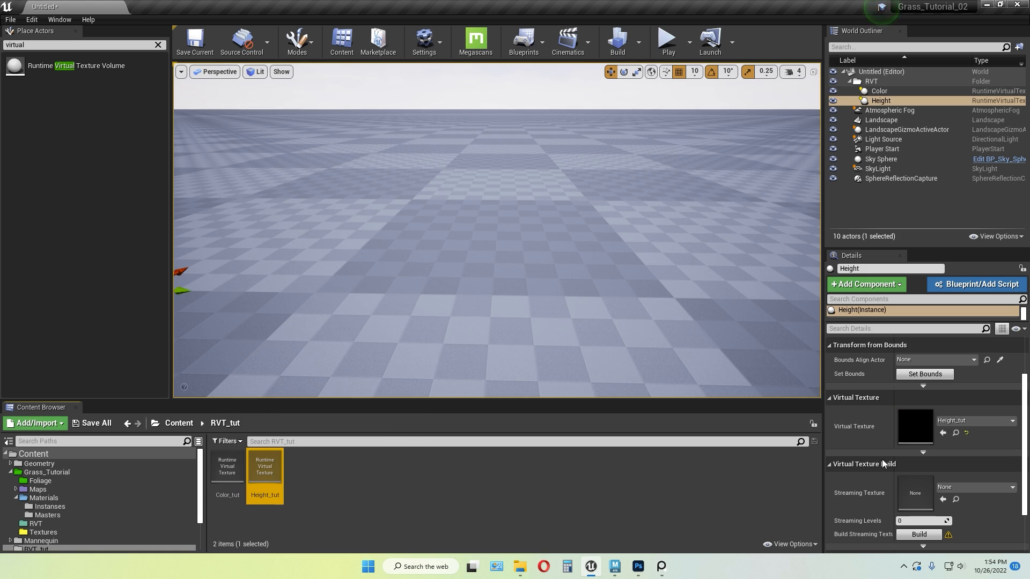
{"action": "left_click", "coordinate": [1000, 360]}
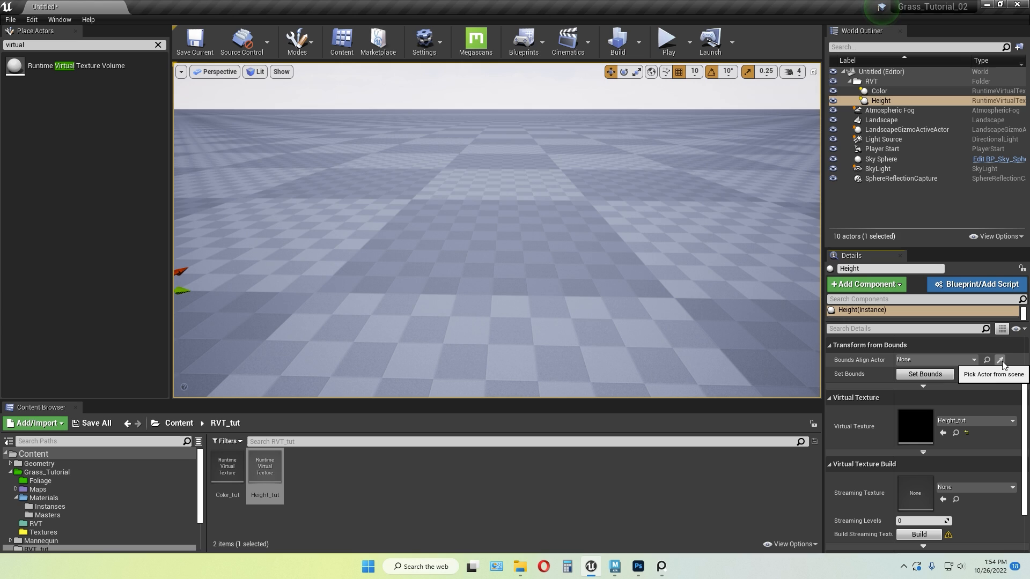
{"action": "left_click", "coordinate": [509, 273]}
{"action": "left_click", "coordinate": [941, 374]}
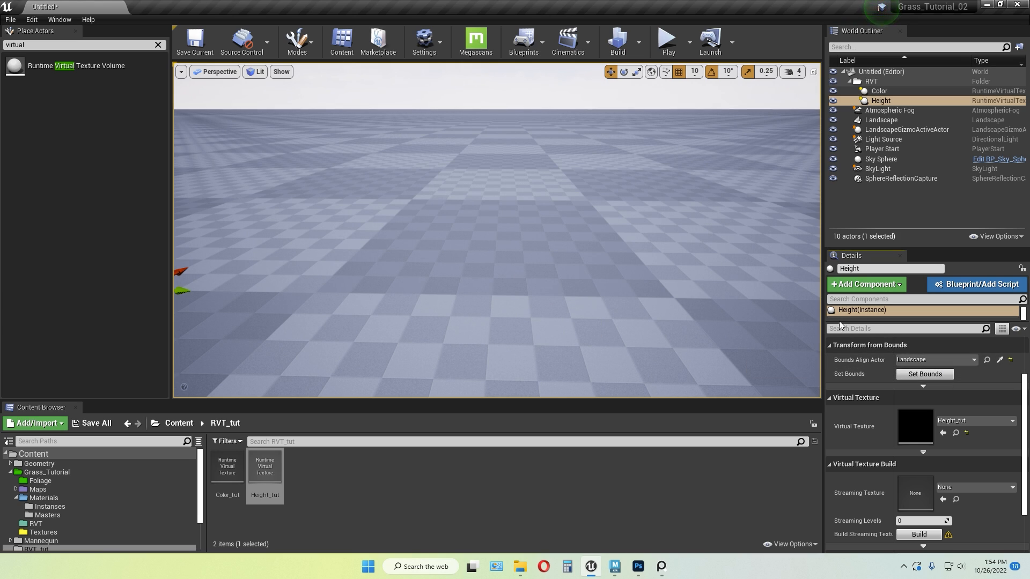
{"action": "left_click", "coordinate": [937, 99]}
{"action": "left_click", "coordinate": [419, 487]}
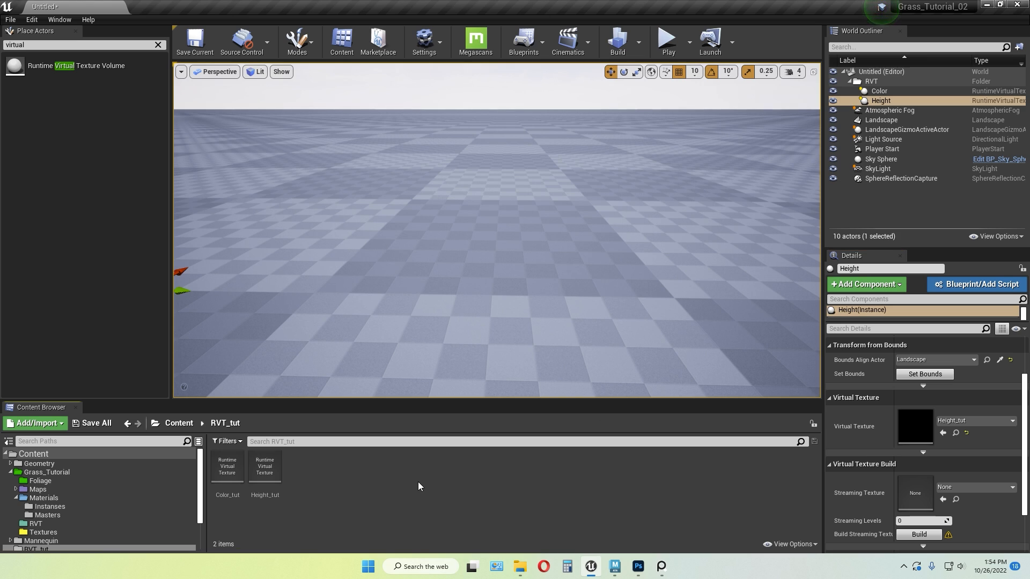
Open the MM_Landcape_RVT master material from the Grass_Tutorial/Materials/Masters folder
{"action": "left_click", "coordinate": [180, 425]}
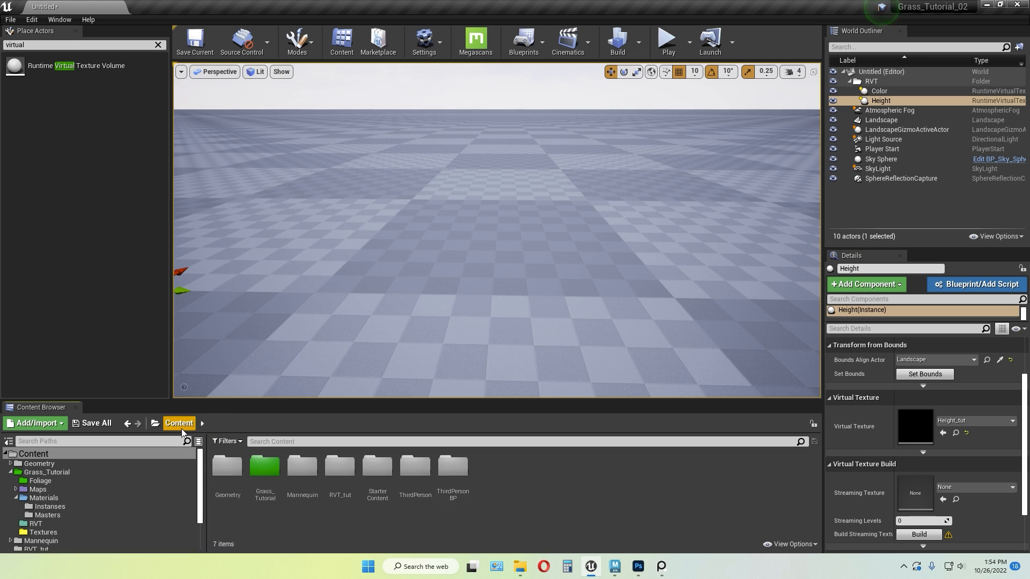
{"action": "double_click", "coordinate": [278, 497]}
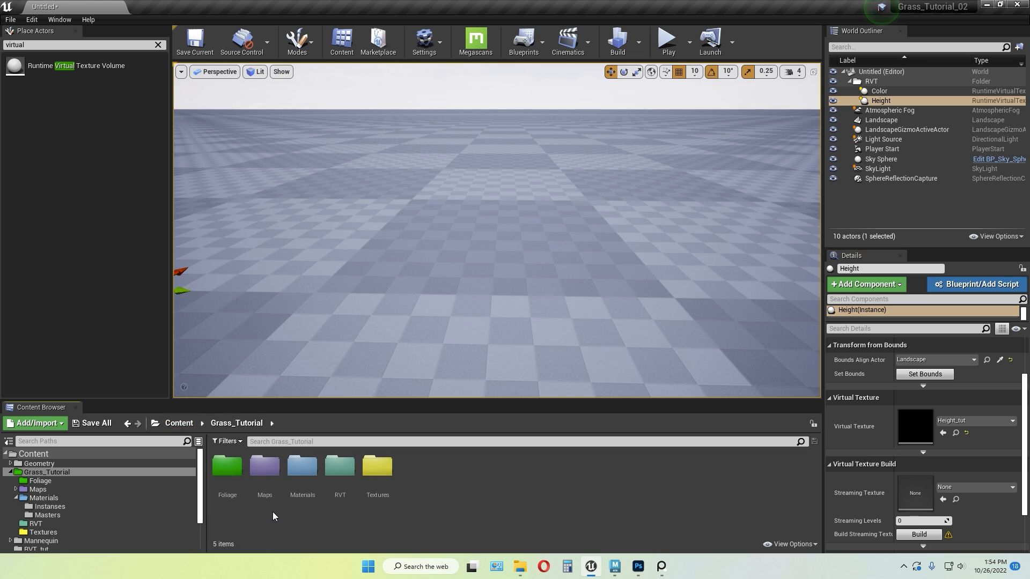
{"action": "double_click", "coordinate": [300, 486]}
{"action": "double_click", "coordinate": [265, 468]}
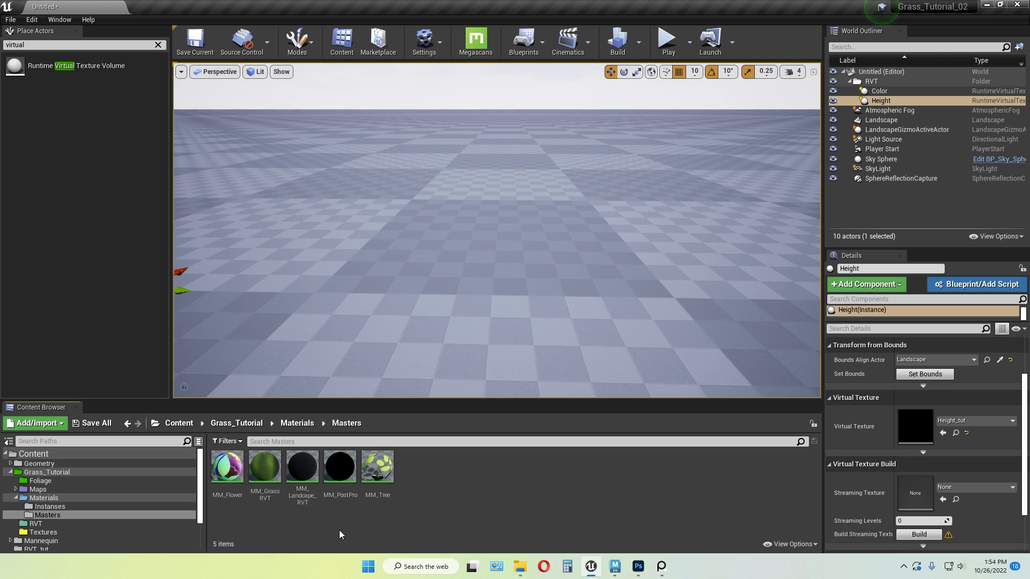
{"action": "double_click", "coordinate": [296, 476]}
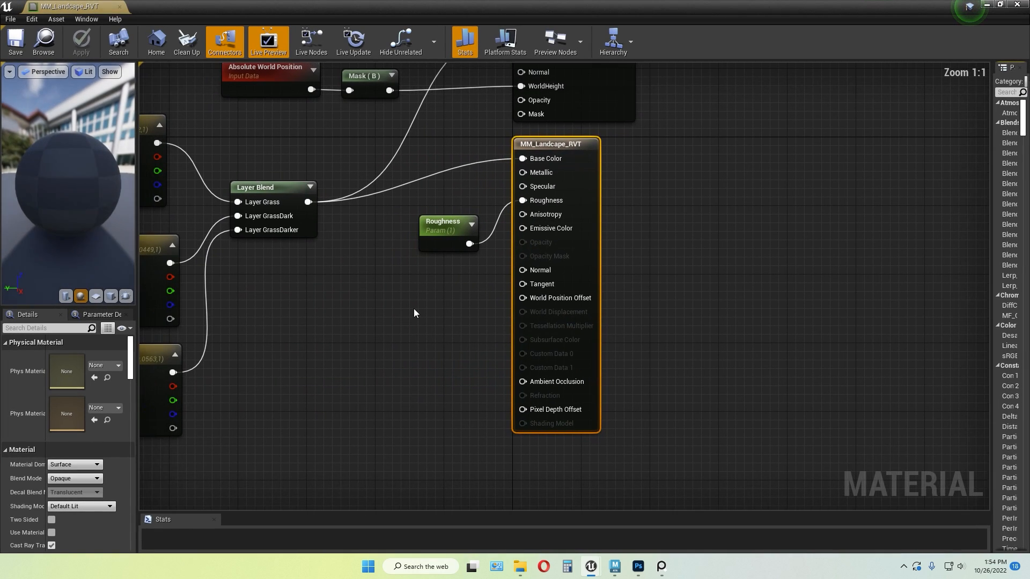
Examine the landscape material graph, from the grass color parameters through the Layer Blend to the Runtime Virtual Texture Output
{"action": "scroll", "coordinate": [389, 325], "scroll_direction": "down", "scroll_amount": 2}
{"action": "right_click_drag", "start_coordinate": [346, 341], "coordinate": [425, 349]}
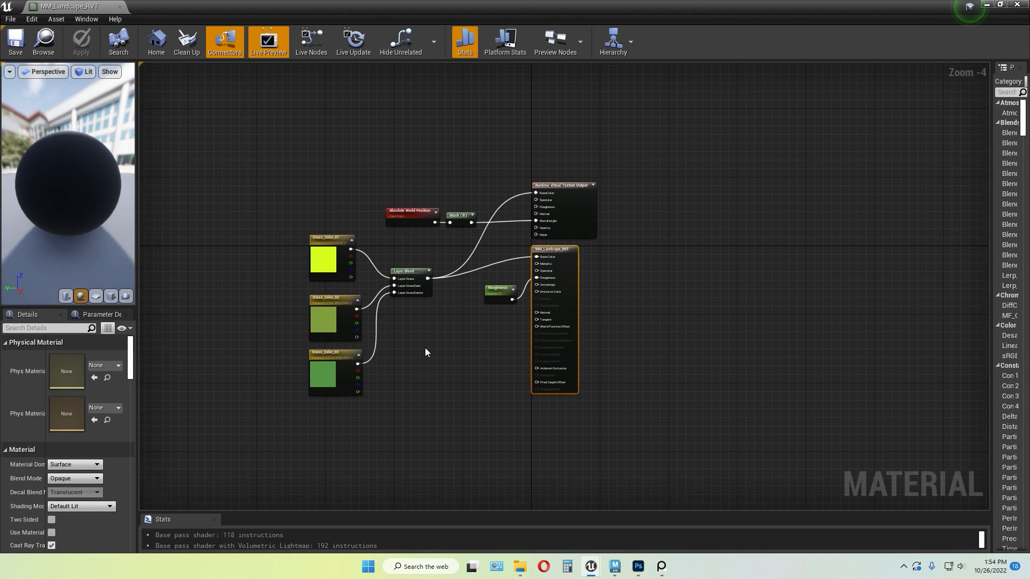
{"action": "scroll", "coordinate": [425, 348], "scroll_direction": "up", "scroll_amount": 1}
{"action": "left_click", "coordinate": [425, 351]}
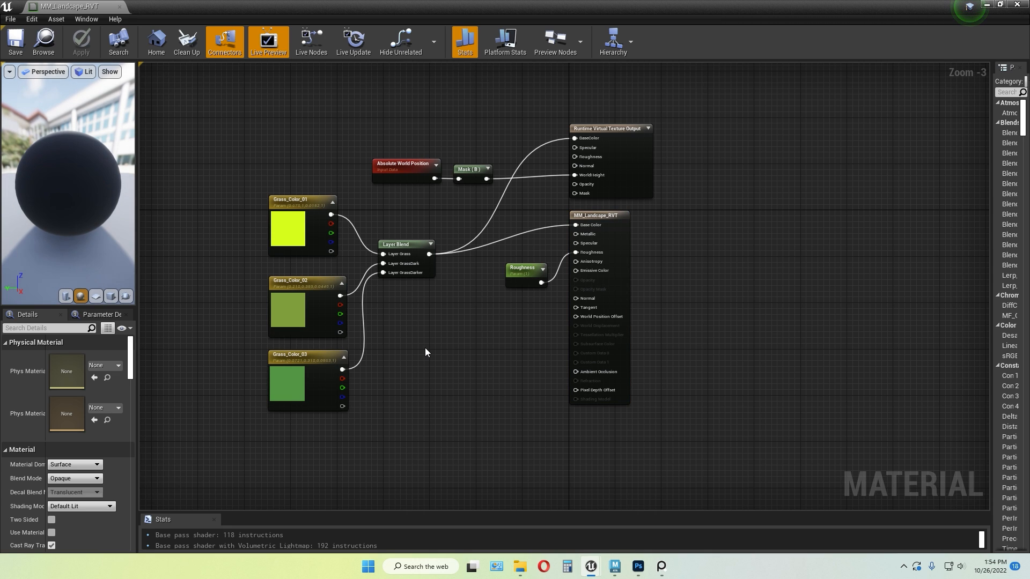
{"action": "scroll", "coordinate": [425, 352], "scroll_direction": "up", "scroll_amount": 1}
{"action": "scroll", "coordinate": [424, 343], "scroll_direction": "up", "scroll_amount": 1}
{"action": "right_click_drag", "start_coordinate": [424, 343], "coordinate": [460, 372]}
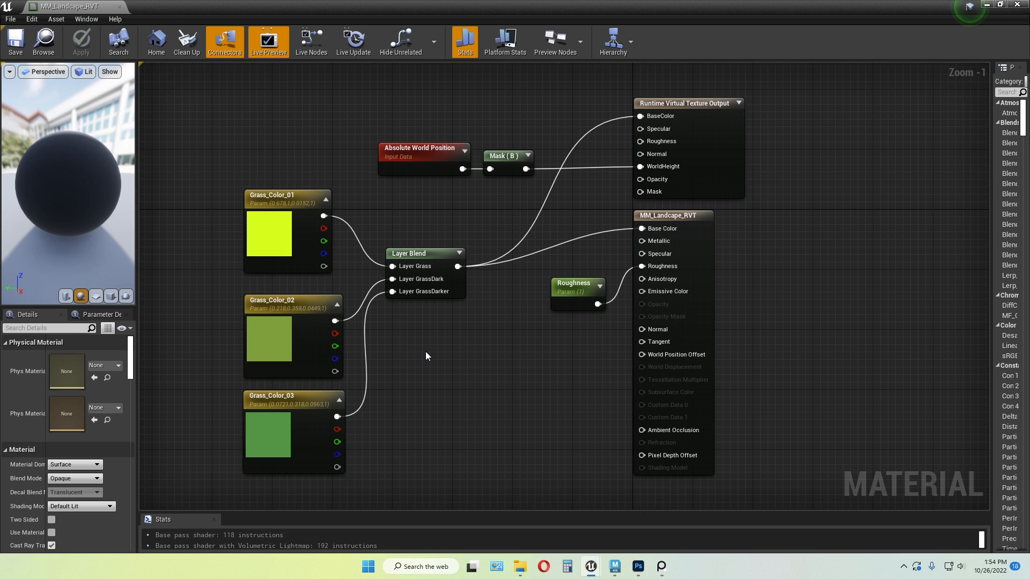
{"action": "left_click_drag", "start_coordinate": [302, 294], "coordinate": [301, 293]}
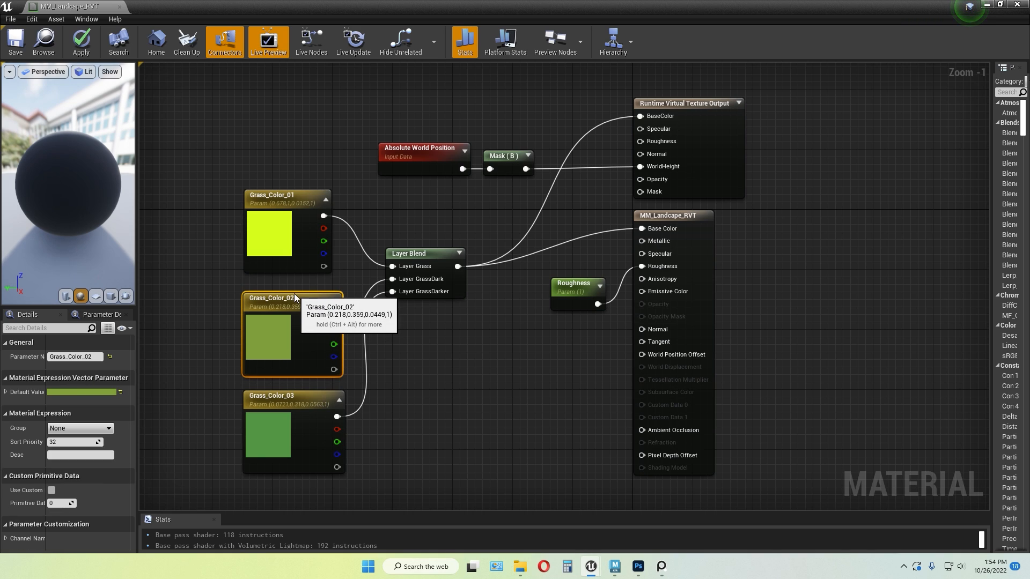
{"action": "left_click", "coordinate": [446, 347]}
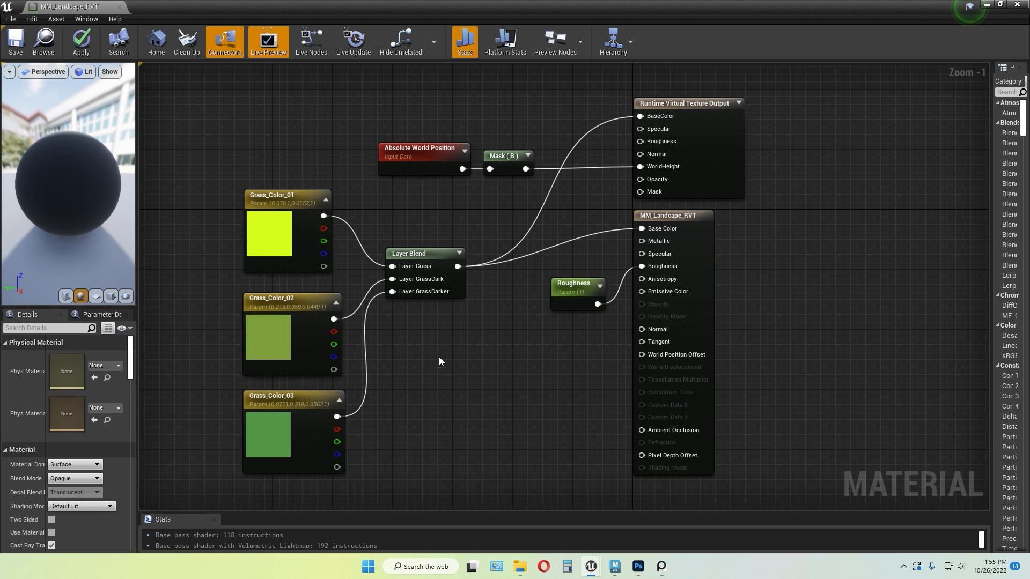
{"action": "right_click_drag", "start_coordinate": [435, 395], "coordinate": [436, 383]}
{"action": "right_click_drag", "start_coordinate": [193, 216], "coordinate": [213, 225]}
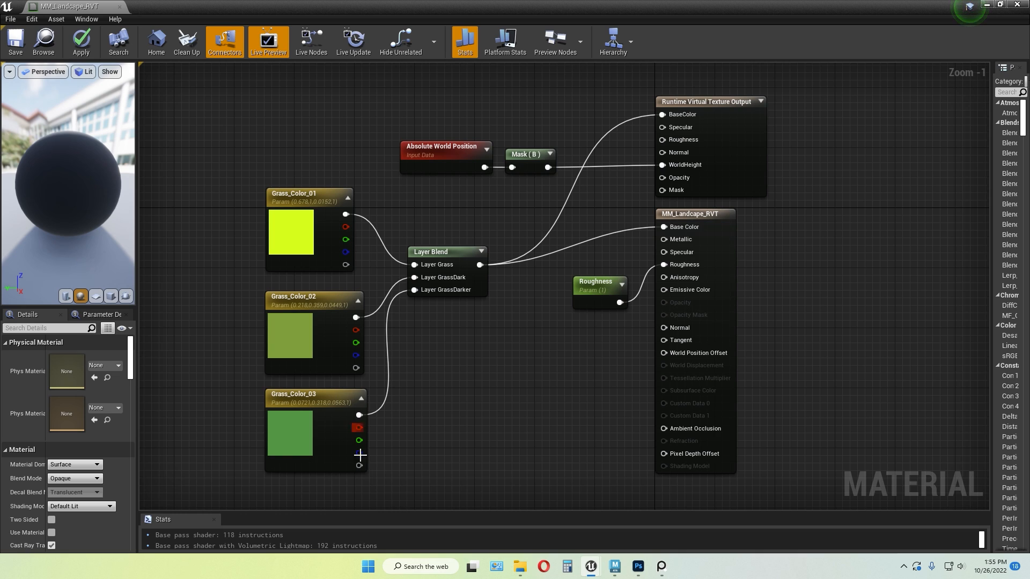
Add a Constant3Vector node, convert it to a parameter named dsadsads, and place it beside Grass_Color_01
{"action": "left_click", "coordinate": [204, 239]}
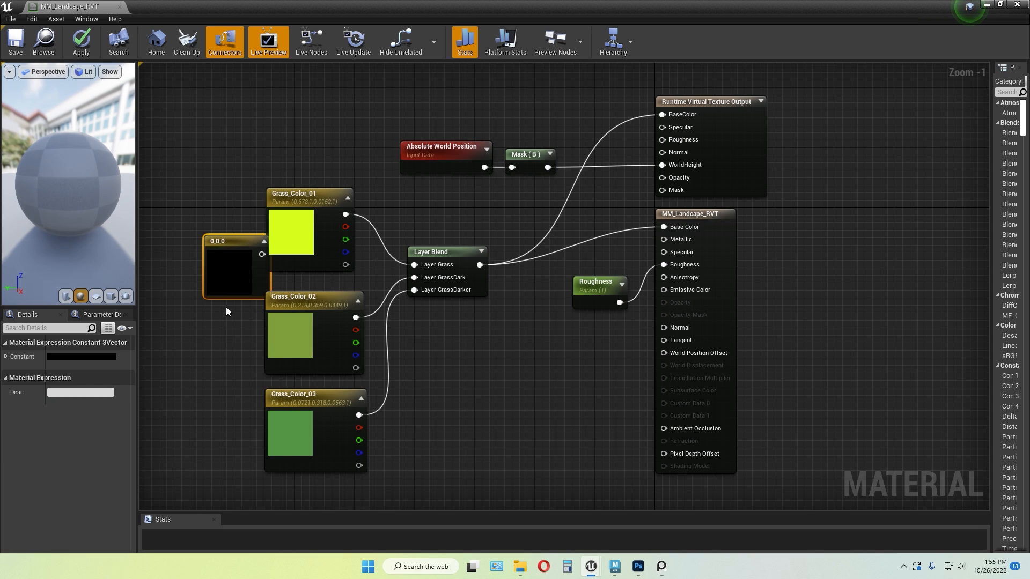
{"action": "right_click", "coordinate": [205, 237]}
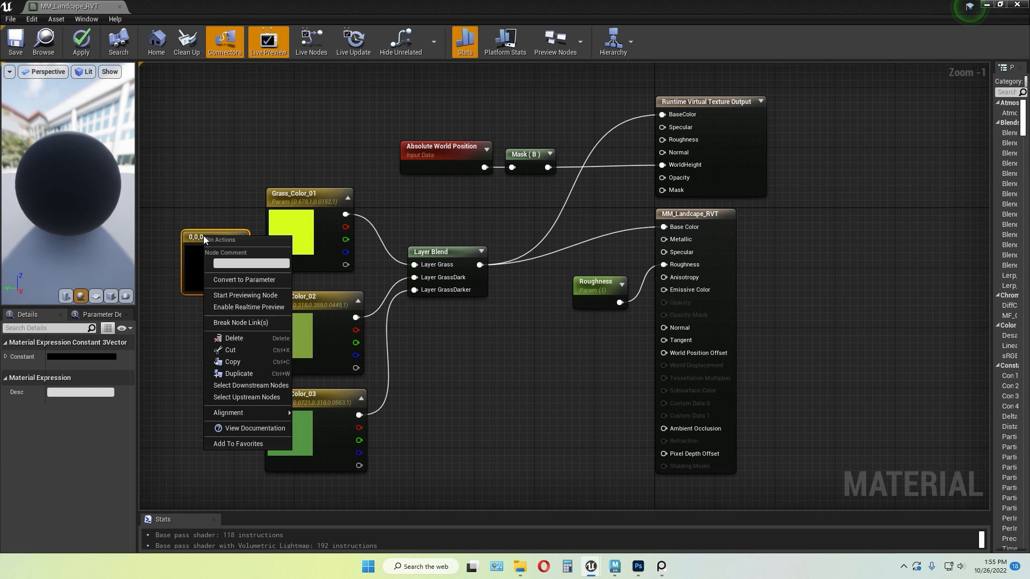
{"action": "left_click", "coordinate": [244, 279]}
{"action": "type", "text": "dsadsads"}
{"action": "left_click", "coordinate": [214, 349]}
{"action": "left_click_drag", "start_coordinate": [220, 243], "coordinate": [204, 220]}
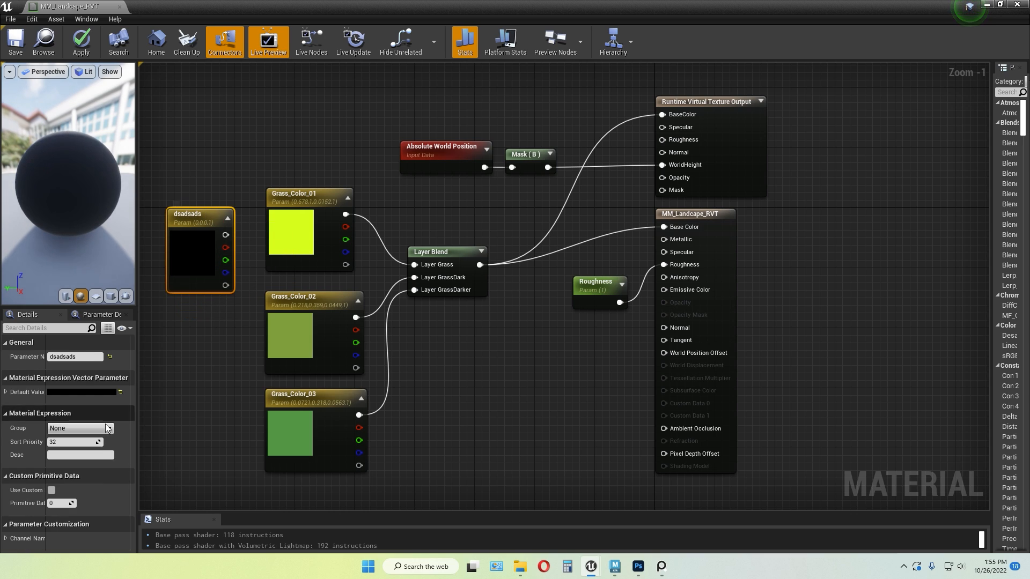
Set the dsadsads default color to hue about 116 and saturation about 0.99, and move the node closer to Grass_Color_01
{"action": "left_click", "coordinate": [89, 393]}
{"action": "left_click_drag", "start_coordinate": [142, 388], "coordinate": [136, 402]}
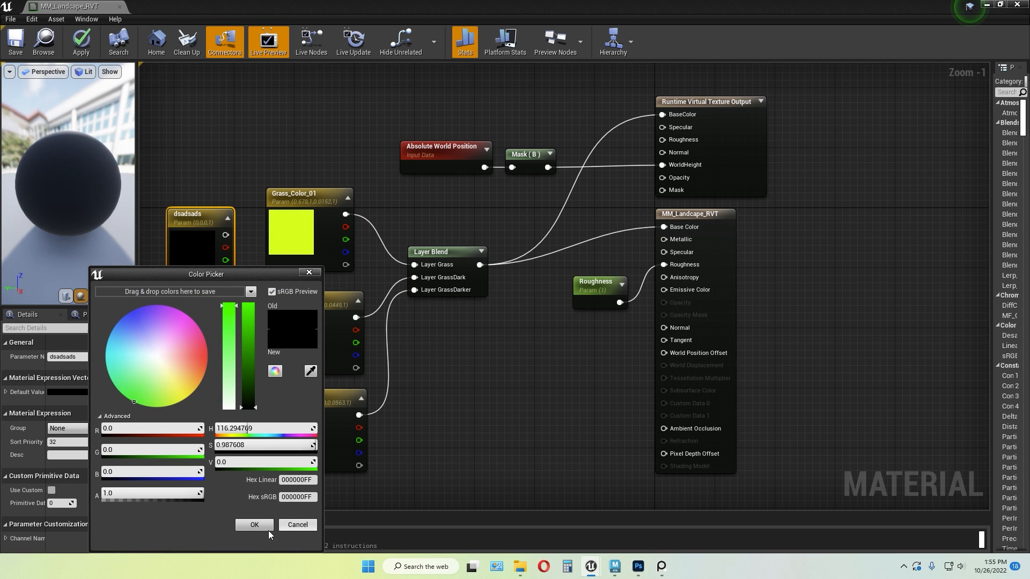
{"action": "left_click", "coordinate": [254, 525]}
{"action": "left_click", "coordinate": [222, 384]}
{"action": "left_click_drag", "start_coordinate": [189, 217], "coordinate": [203, 202]}
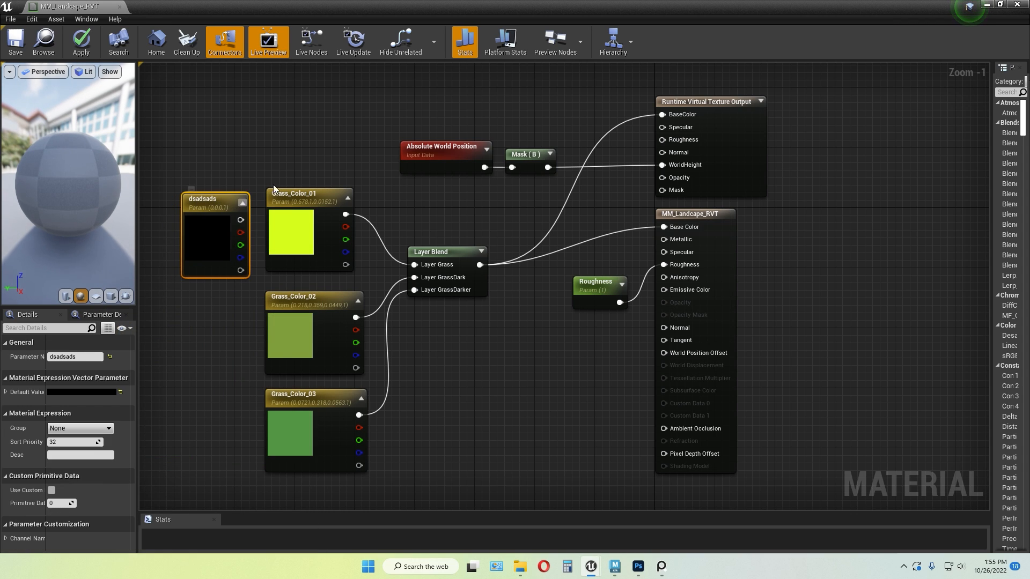
Delete the unconnected dsadsads parameter node beside Grass_Color_01 from the material graph
{"action": "left_click", "coordinate": [206, 201]}
{"action": "key", "text": "BackSpace"}
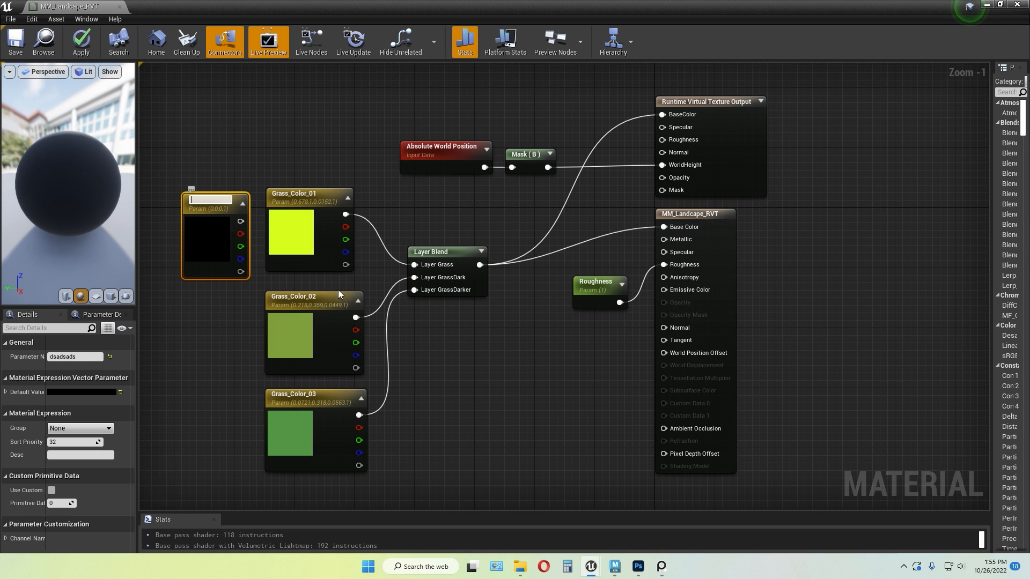
{"action": "left_click", "coordinate": [502, 357]}
{"action": "left_click", "coordinate": [208, 203]}
{"action": "key", "text": "Delete"}
Add a LandscapeLayerBlend node and place it in the empty space below the connected Layer Blend
{"action": "right_click_drag", "start_coordinate": [447, 251], "coordinate": [394, 241]}
{"action": "right_click_drag", "start_coordinate": [395, 363], "coordinate": [419, 329]}
{"action": "right_click", "coordinate": [418, 328]}
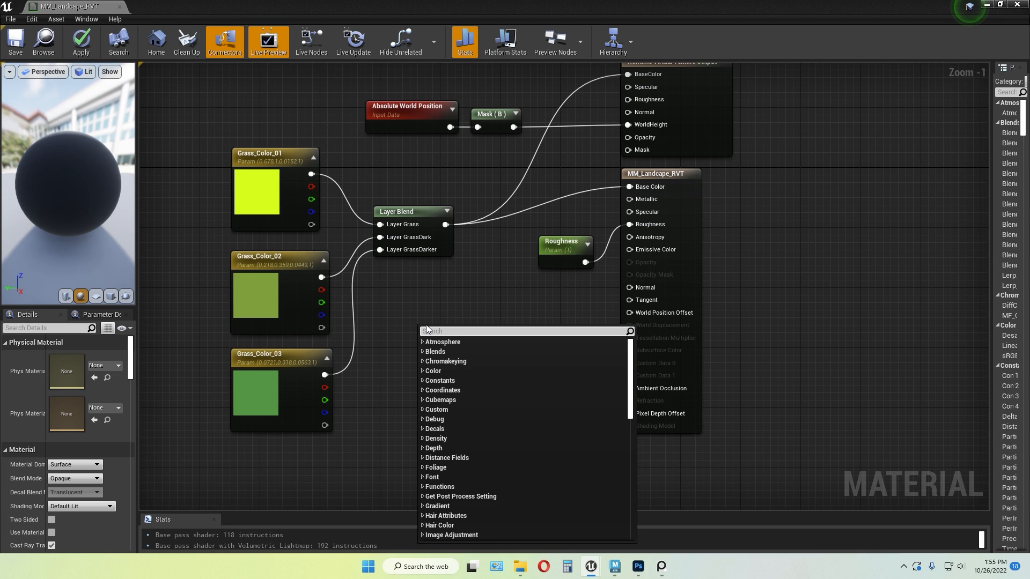
{"action": "type", "text": "l"}
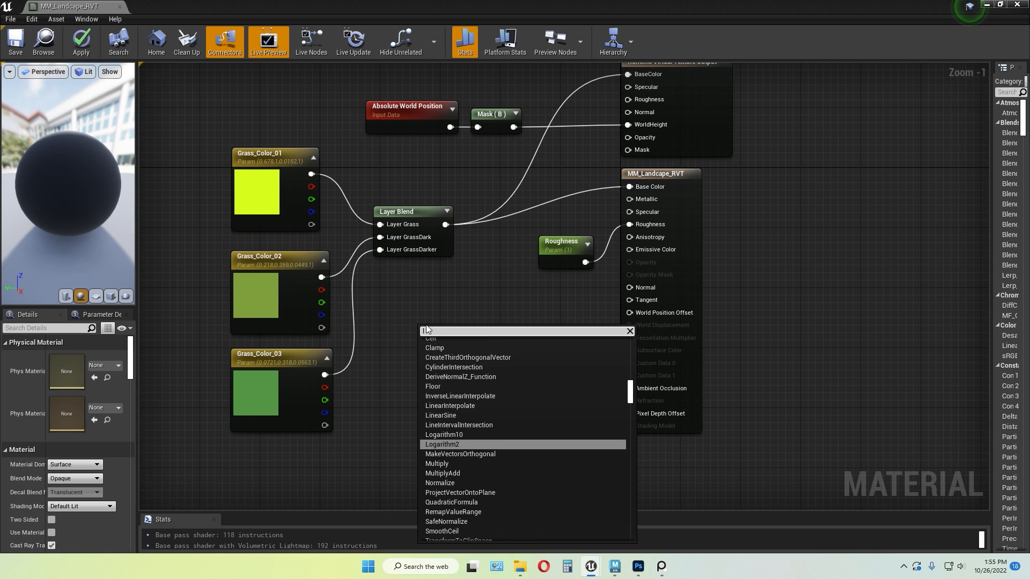
{"action": "type", "text": "ayer"}
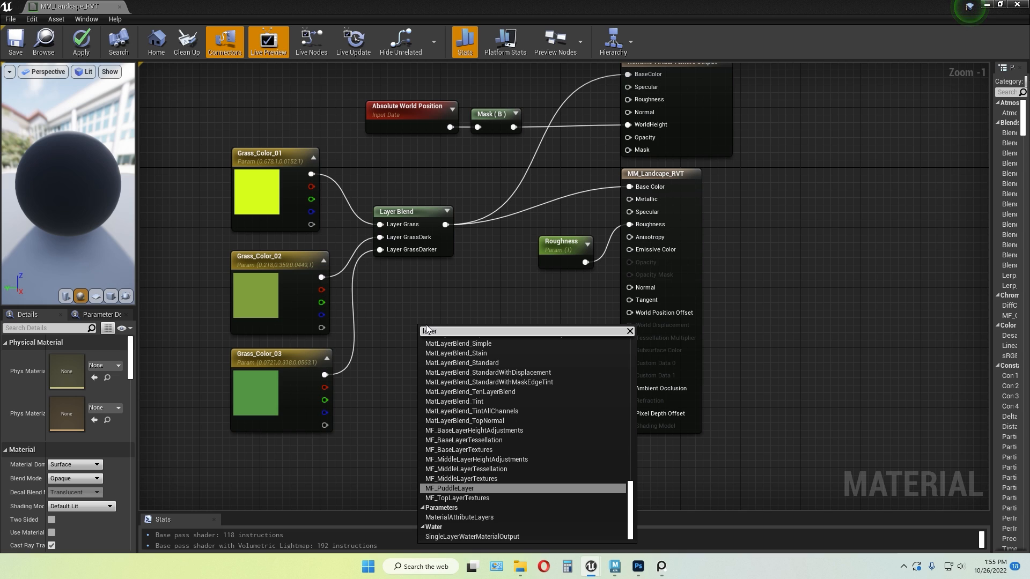
{"action": "scroll", "coordinate": [507, 415], "scroll_direction": "up", "scroll_amount": 5}
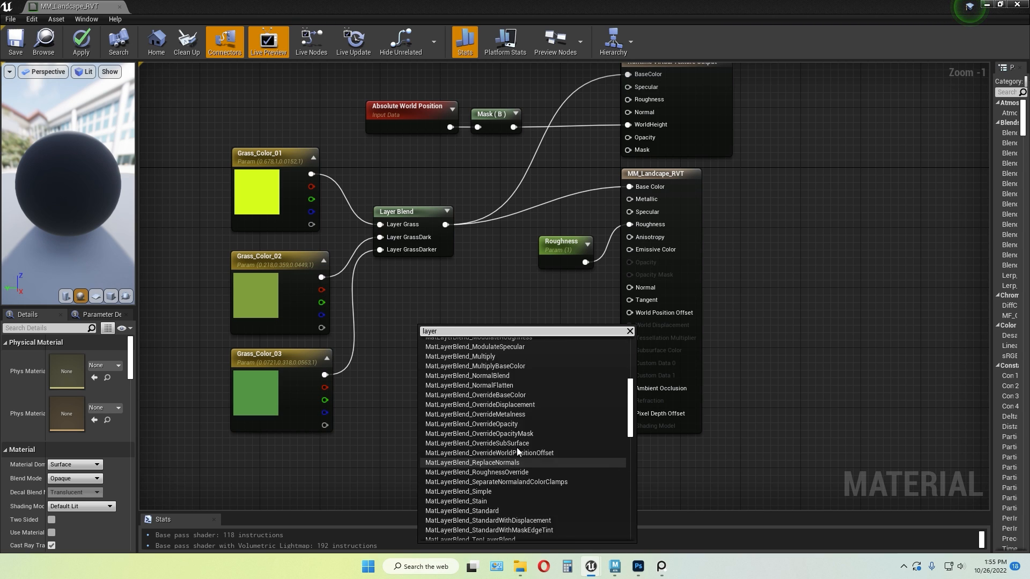
{"action": "scroll", "coordinate": [517, 447], "scroll_direction": "up", "scroll_amount": 7}
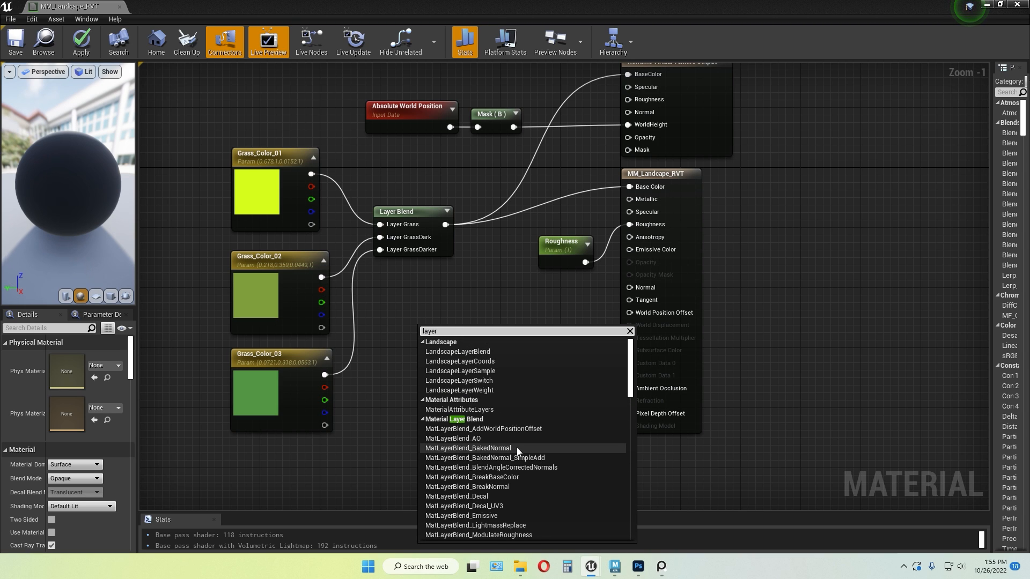
{"action": "left_click", "coordinate": [484, 352]}
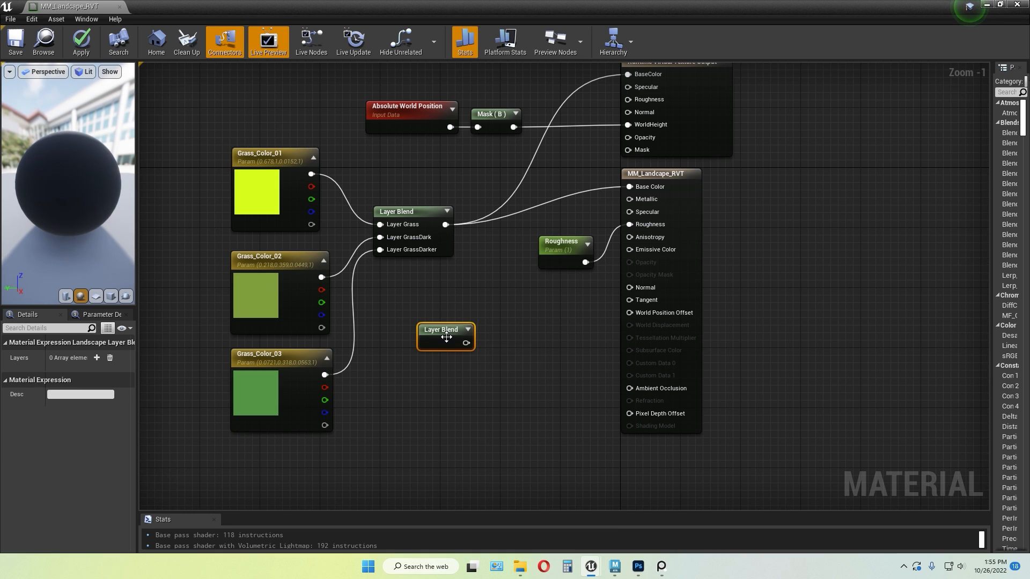
{"action": "left_click_drag", "start_coordinate": [470, 348], "coordinate": [465, 328]}
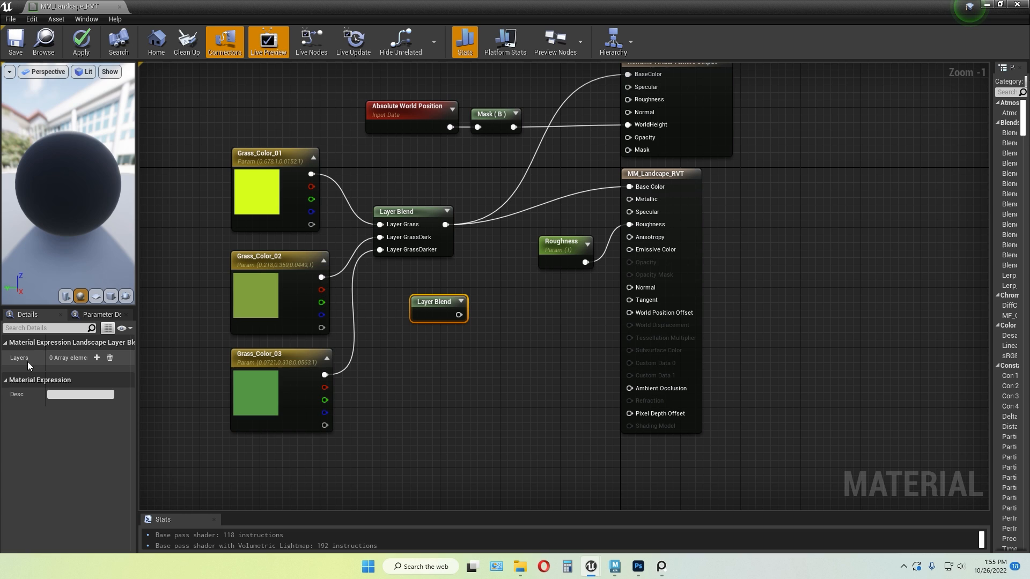
Add three layers to the new Layer Blend node and expand the settings of layer 0
{"action": "left_click_drag", "start_coordinate": [135, 365], "coordinate": [187, 365]}
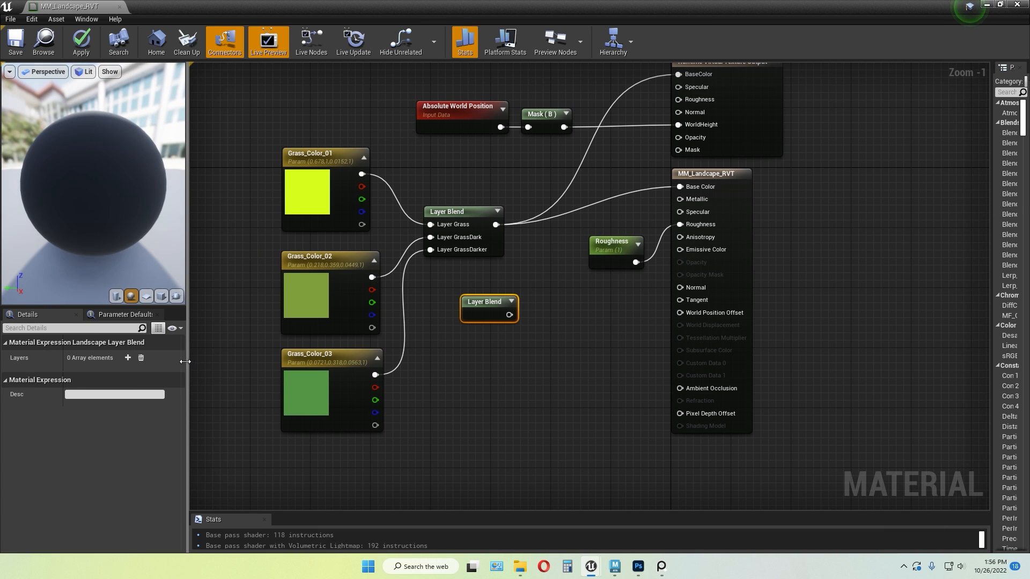
{"action": "left_click", "coordinate": [128, 358]}
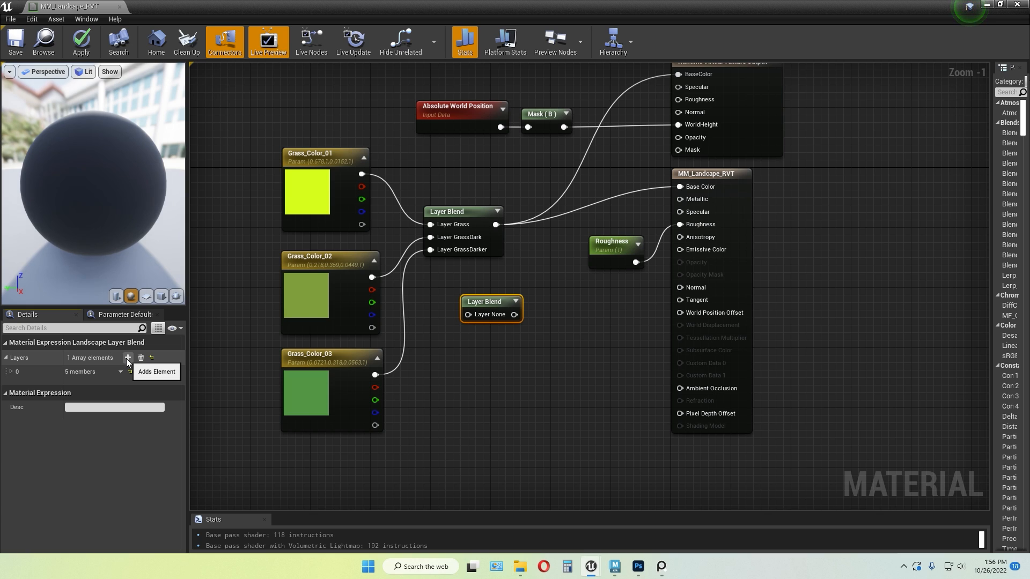
{"action": "left_click", "coordinate": [127, 358]}
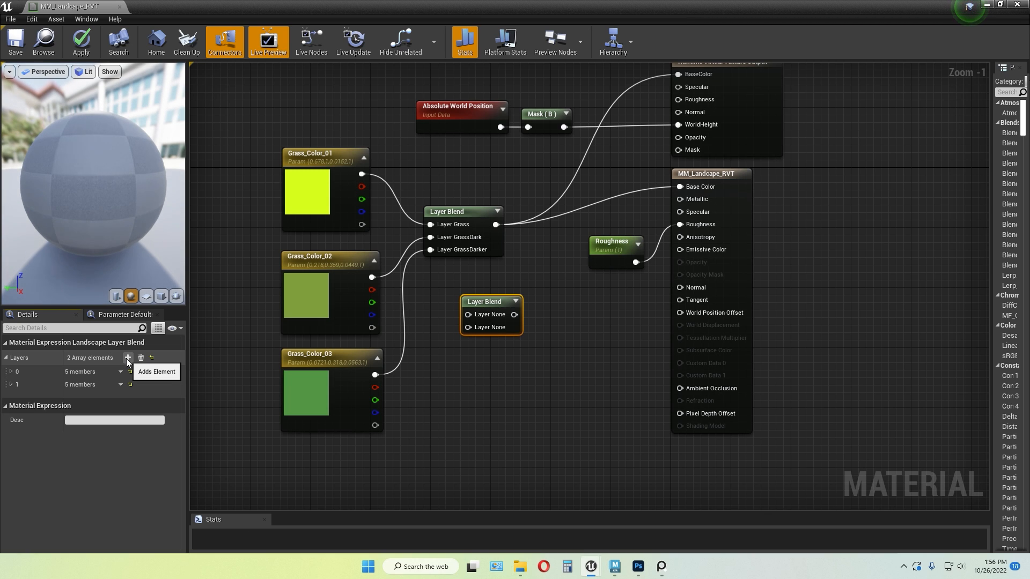
{"action": "left_click", "coordinate": [127, 358]}
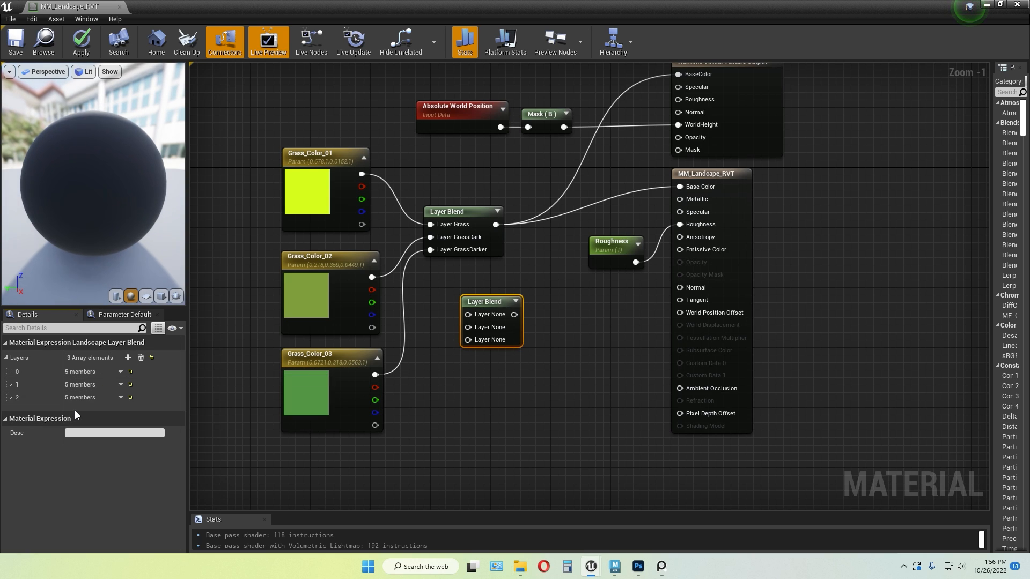
{"action": "left_click", "coordinate": [13, 375]}
{"action": "left_click", "coordinate": [12, 374]}
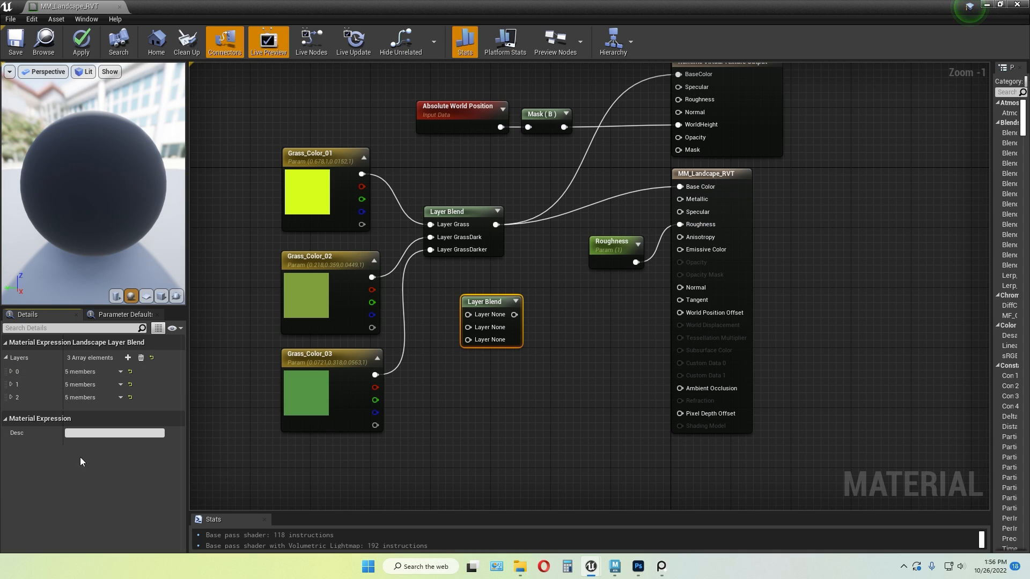
{"action": "left_click", "coordinate": [11, 373]}
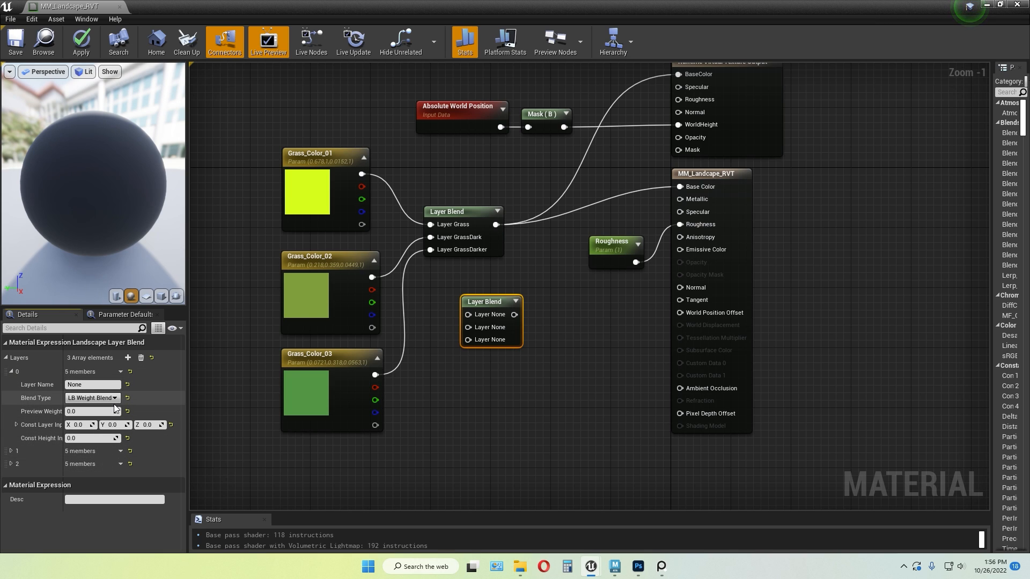
Check the blend type options of the Grass layer in the connected Layer Blend, keeping LB Weight Blend selected
{"action": "left_click", "coordinate": [354, 209]}
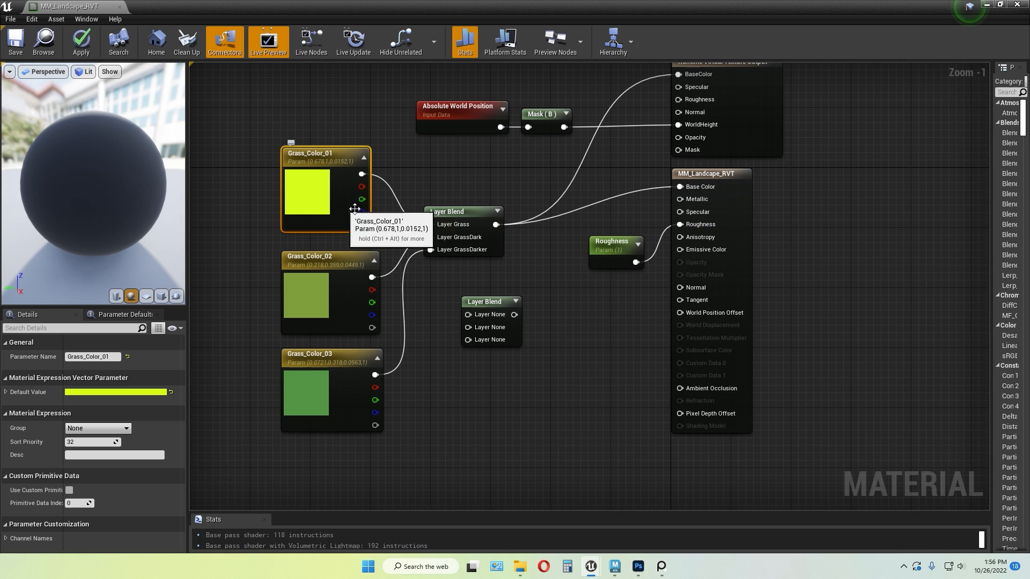
{"action": "left_click", "coordinate": [451, 211]}
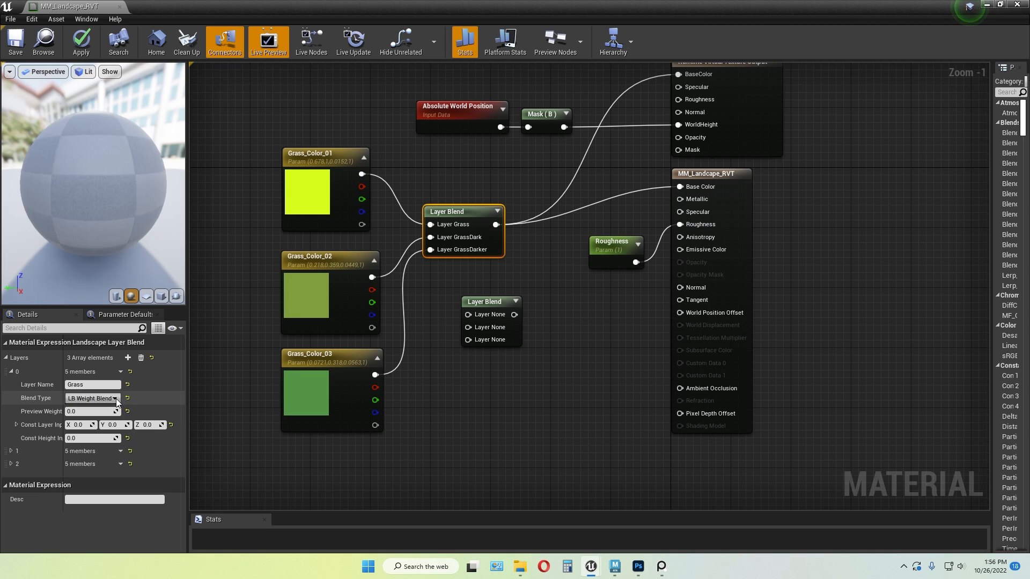
{"action": "left_click", "coordinate": [93, 398]}
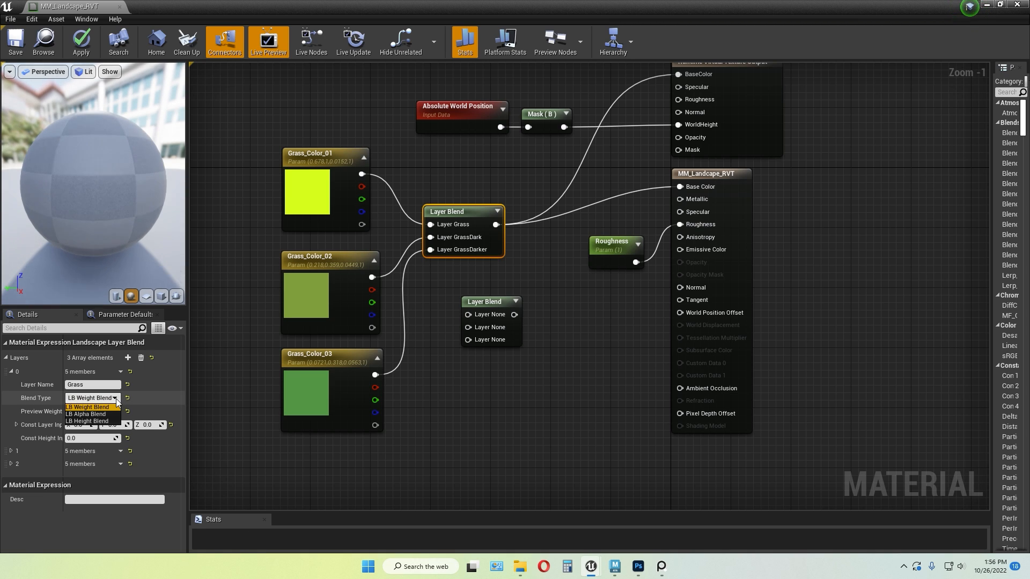
{"action": "left_click", "coordinate": [93, 408]}
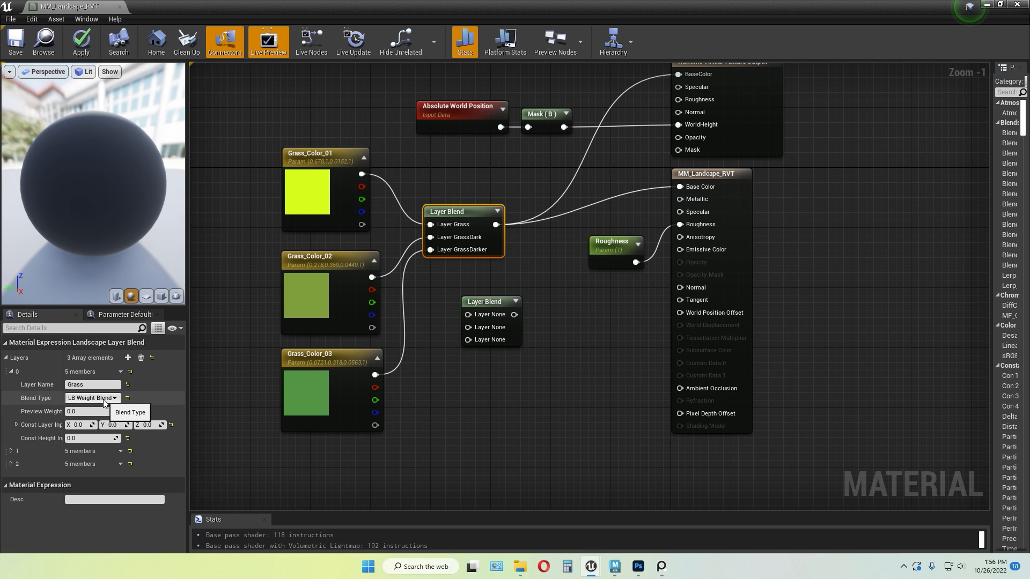
Name layer 0 of the new Layer Blend Grass and expand the settings of layer 1
{"action": "left_click", "coordinate": [485, 328]}
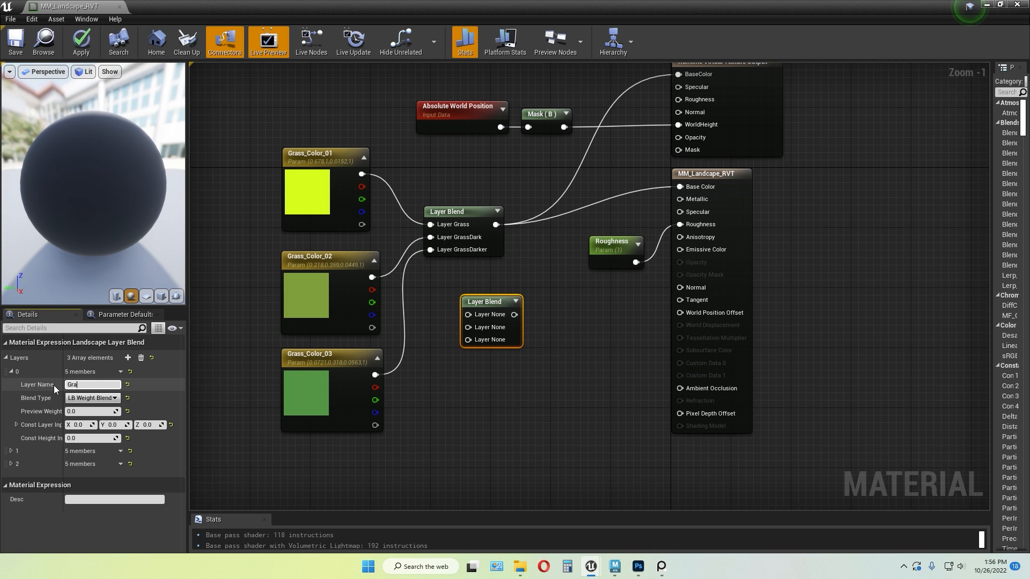
{"action": "key", "text": "Return"}
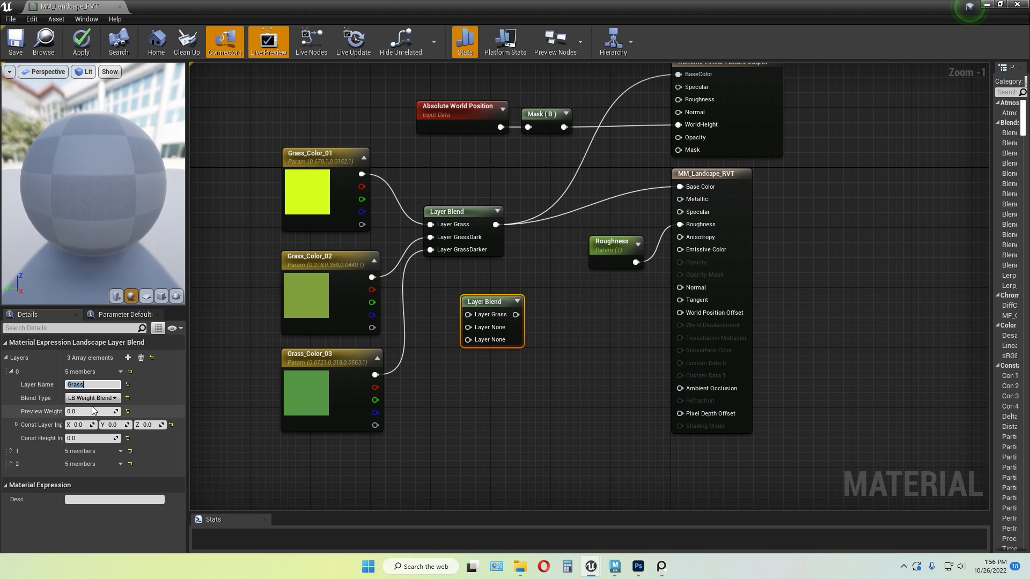
{"action": "left_click", "coordinate": [12, 451]}
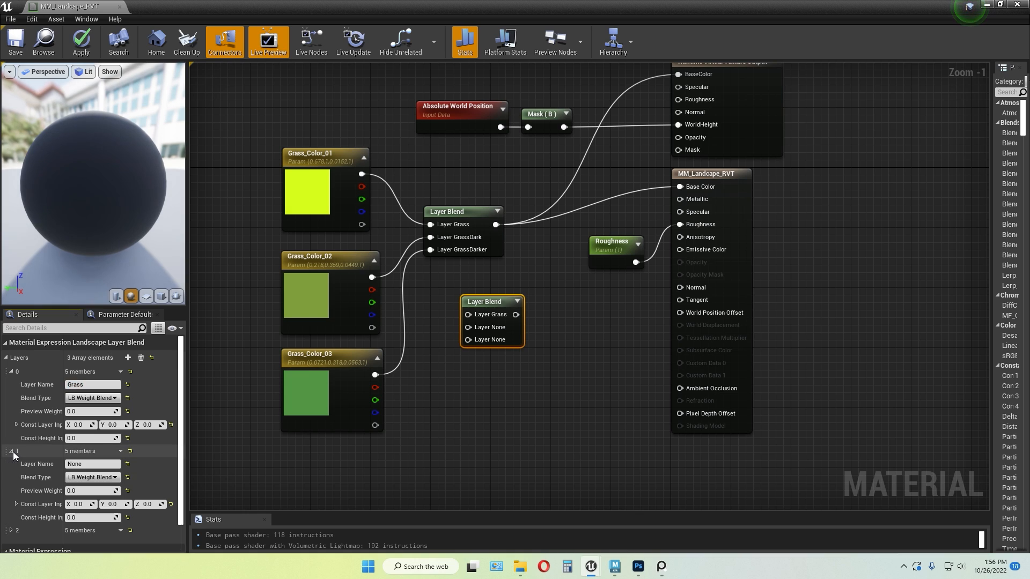
{"action": "scroll", "coordinate": [86, 456], "scroll_direction": "down", "scroll_amount": 2}
Review the names and blend types of all three layers in the connected Layer Blend node
{"action": "left_click", "coordinate": [448, 211]}
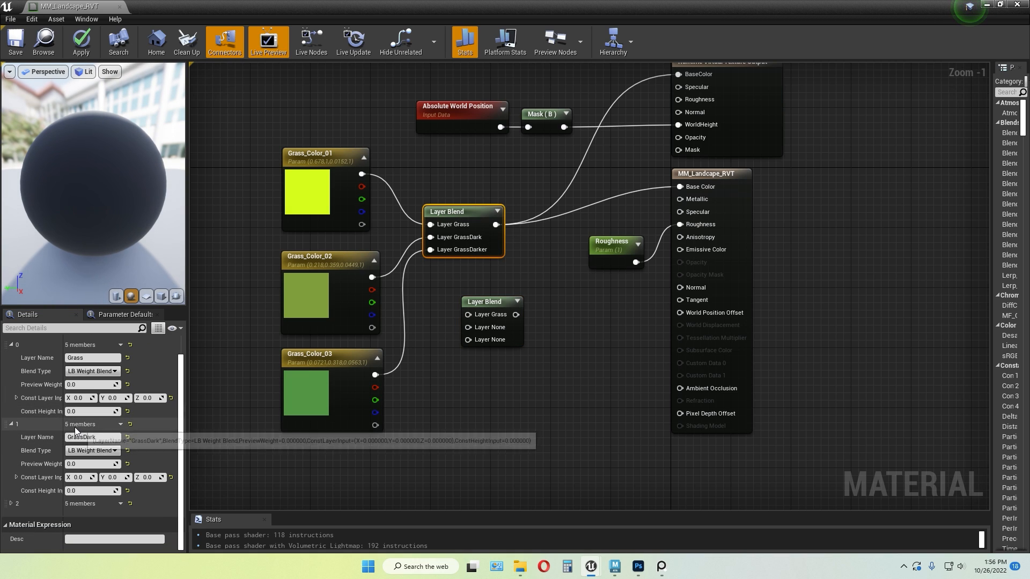
{"action": "left_click", "coordinate": [12, 504]}
{"action": "scroll", "coordinate": [42, 483], "scroll_direction": "down", "scroll_amount": 2}
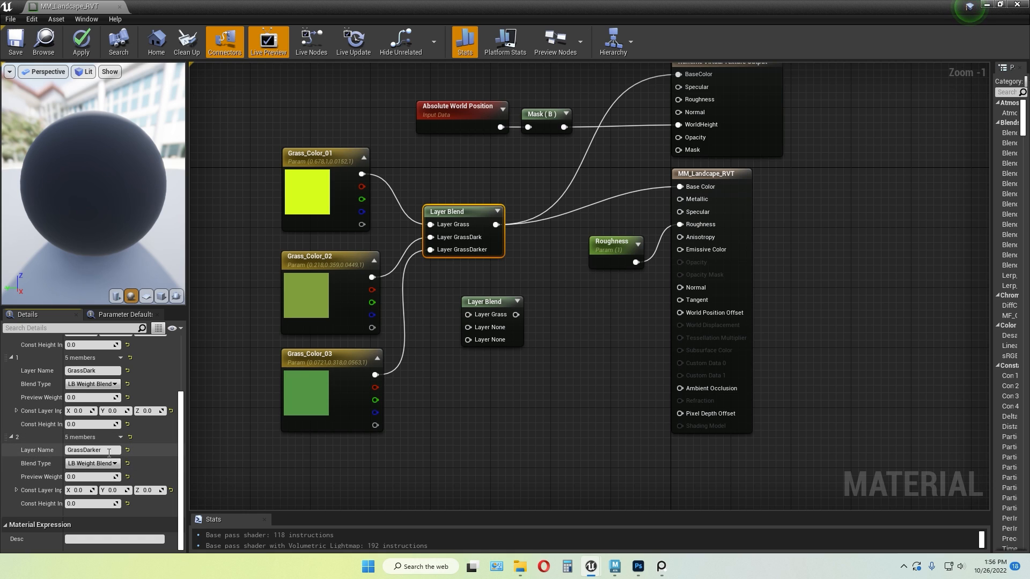
{"action": "scroll", "coordinate": [170, 467], "scroll_direction": "up", "scroll_amount": 3}
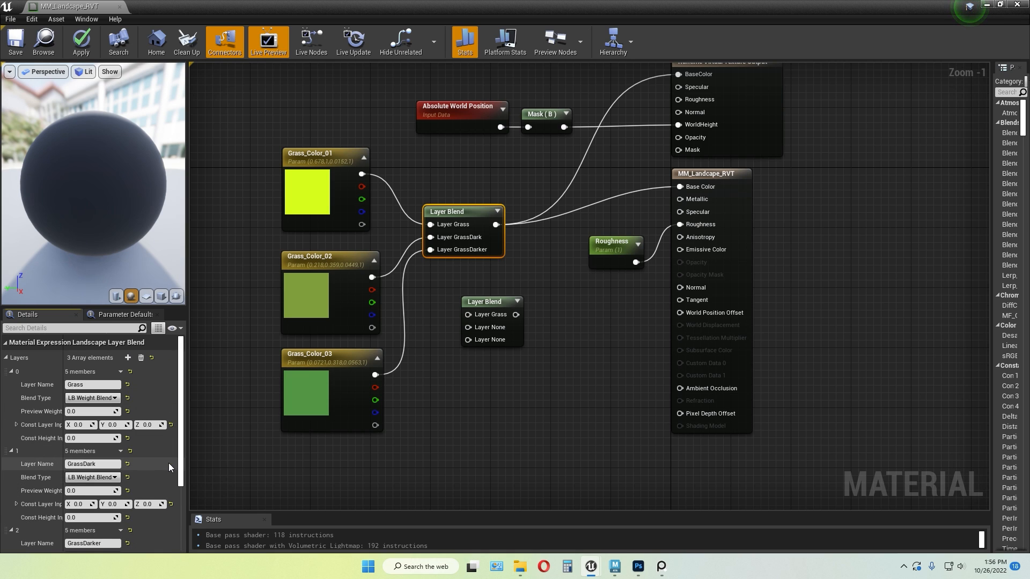
Delete the unconnected second Layer Blend node from the material graph
{"action": "left_click", "coordinate": [241, 466]}
{"action": "left_click", "coordinate": [485, 302]}
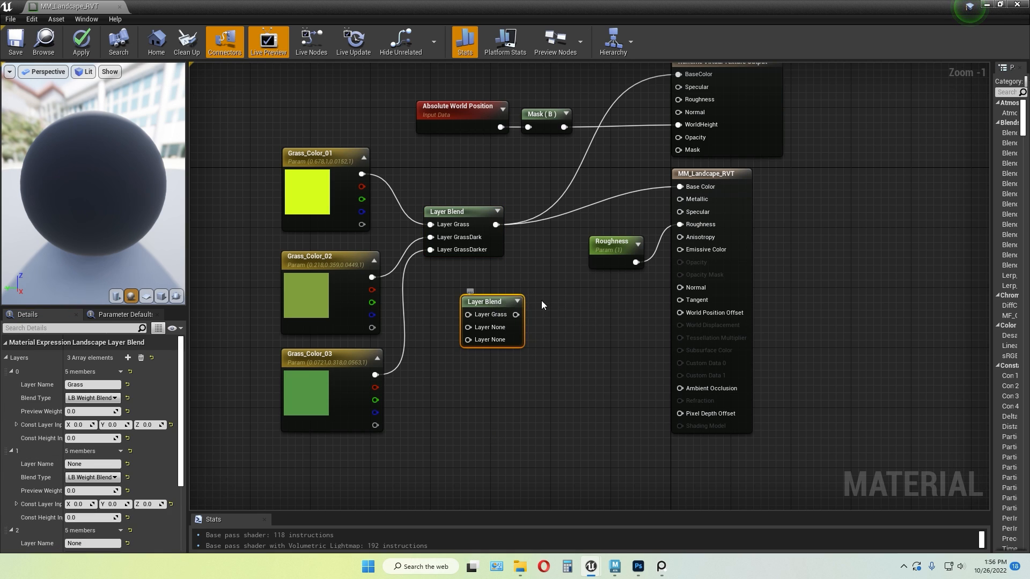
{"action": "key", "text": "Delete"}
Move the Roughness parameter node slightly farther away from the MM_Landcape_RVT output node
{"action": "right_click_drag", "start_coordinate": [549, 281], "coordinate": [424, 373]}
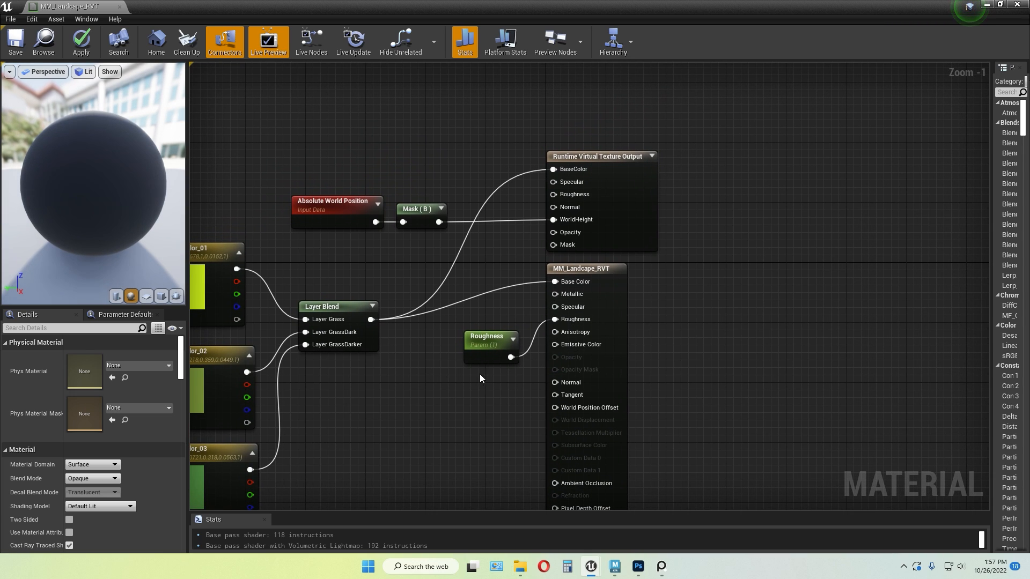
{"action": "left_click_drag", "start_coordinate": [486, 337], "coordinate": [471, 344]}
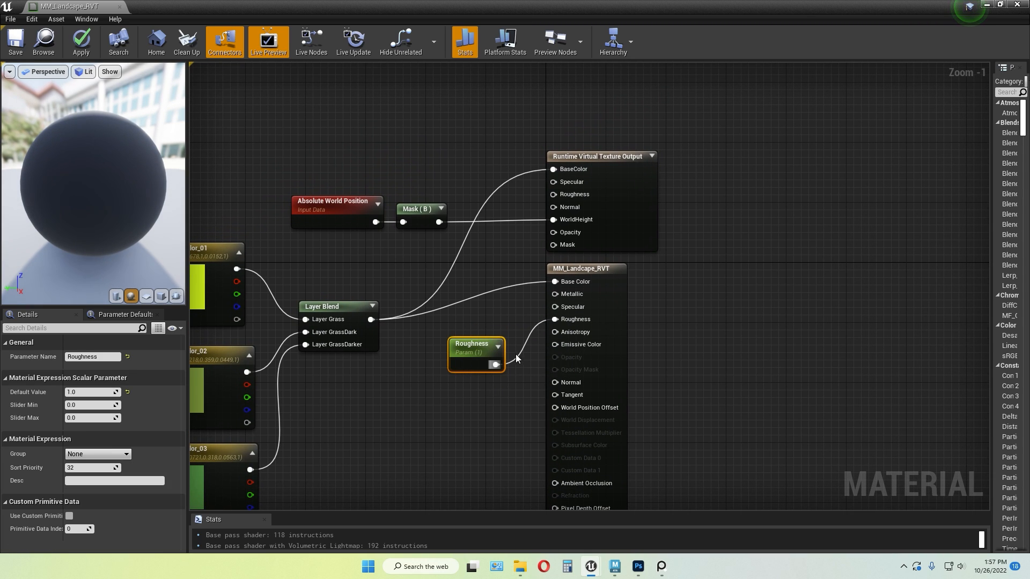
{"action": "right_click_drag", "start_coordinate": [431, 406], "coordinate": [459, 386]}
{"action": "left_click", "coordinate": [468, 382]}
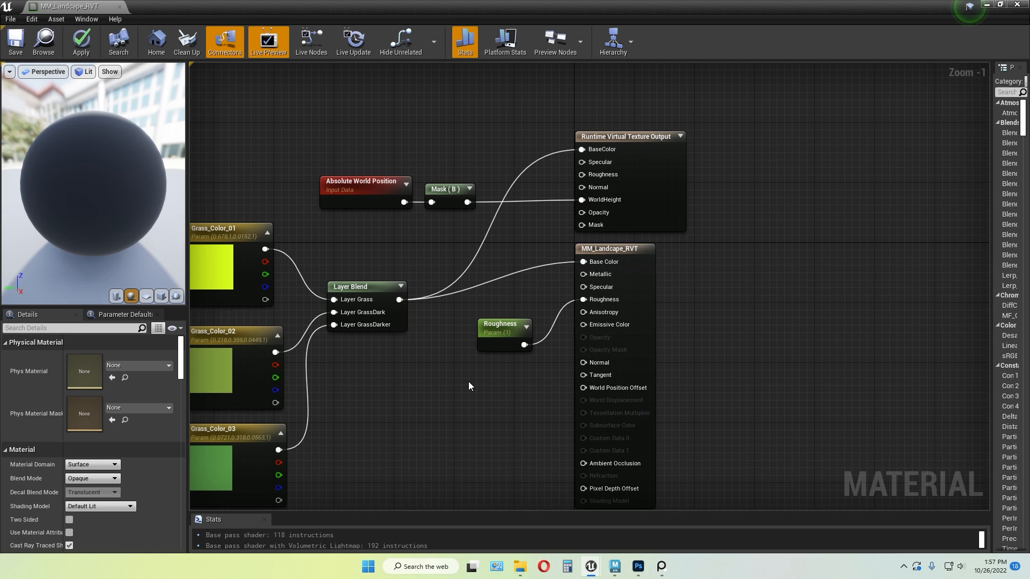
Add a scalar parameter named ssss below the Roughness node and rename it R
{"action": "left_click", "coordinate": [451, 382]}
{"action": "type", "text": "ssss"}
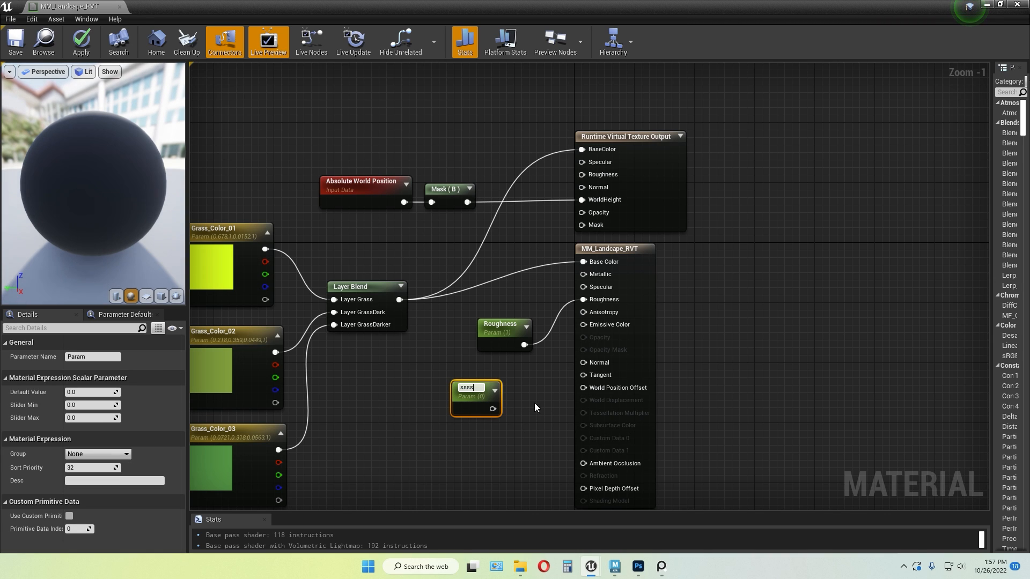
{"action": "left_click", "coordinate": [535, 407]}
{"action": "left_click", "coordinate": [472, 400]}
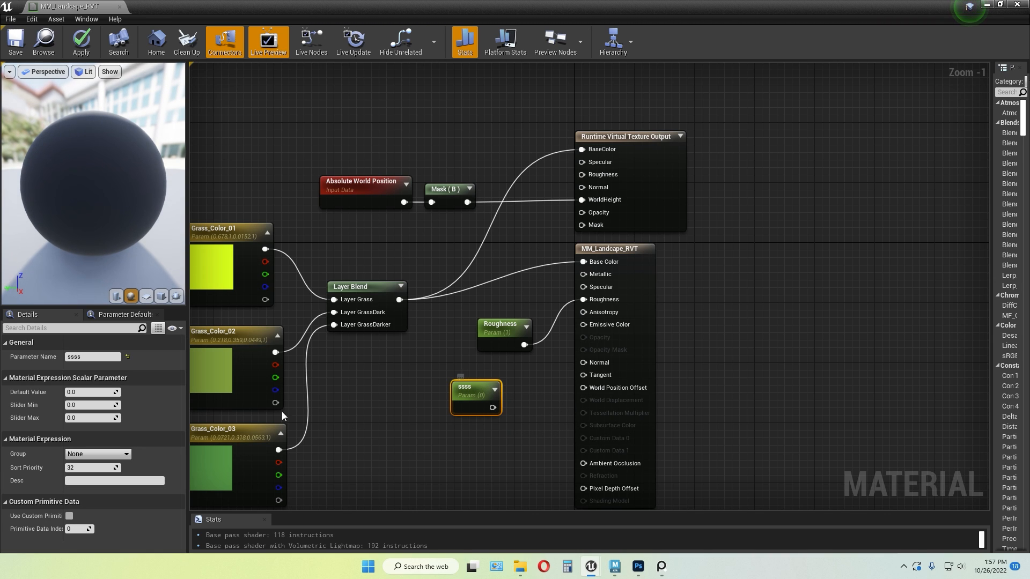
{"action": "type", "text": "R"}
{"action": "key", "text": "Return"}
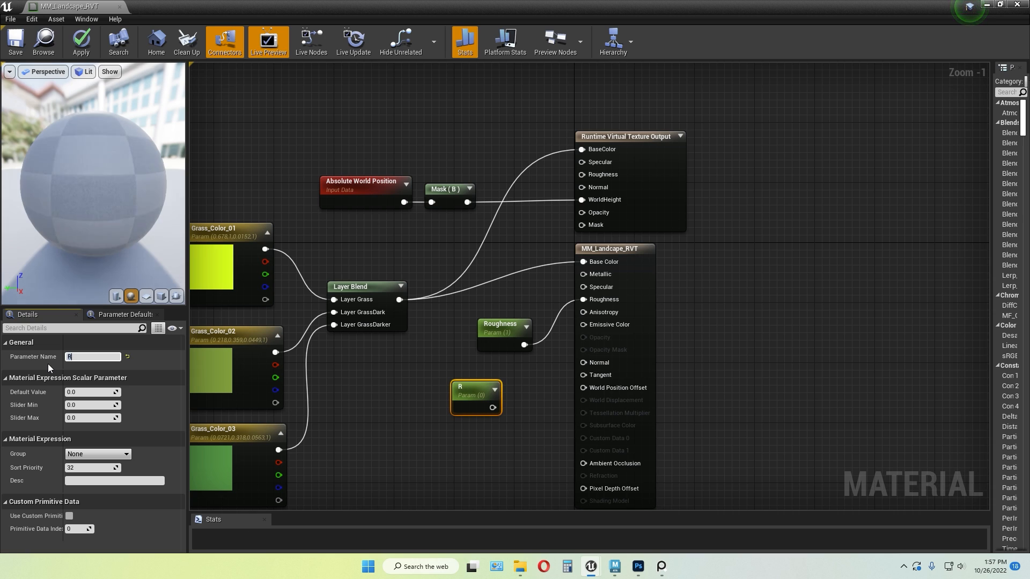
Set the R parameter's default value to 1 and delete the node from the graph
{"action": "left_click", "coordinate": [81, 392]}
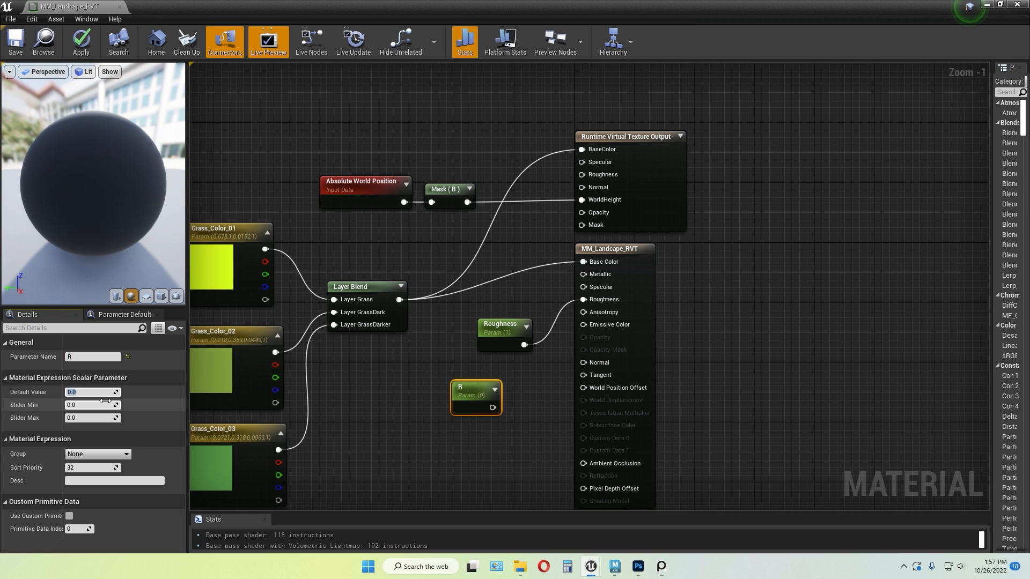
{"action": "type", "text": "1"}
{"action": "left_click", "coordinate": [430, 384]}
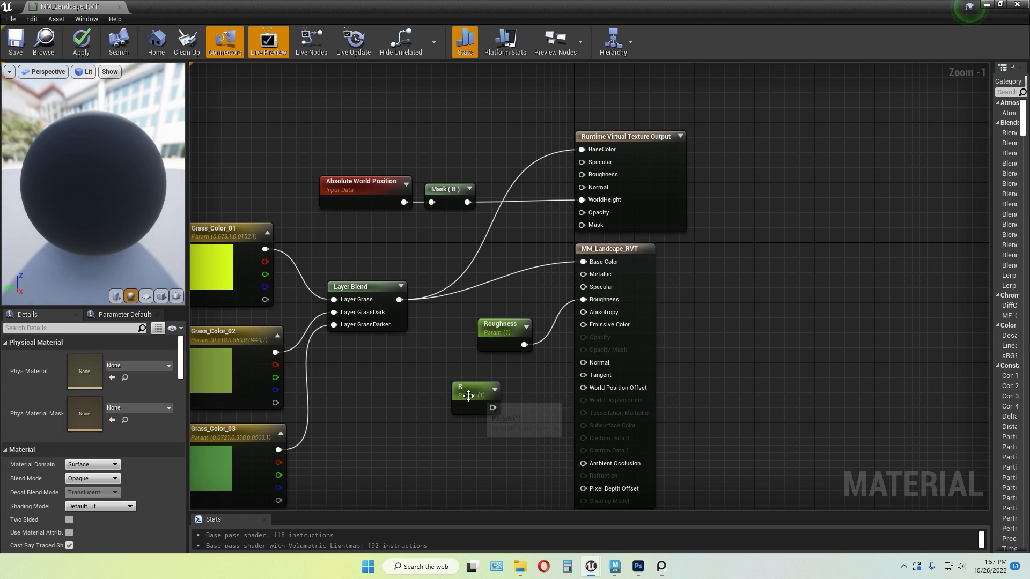
{"action": "left_click", "coordinate": [468, 396]}
{"action": "key", "text": "Delete"}
Move the Absolute World Position, Mask (B) and Runtime Virtual Texture Output nodes together, slightly higher above the material output node
{"action": "right_click_drag", "start_coordinate": [484, 250], "coordinate": [499, 308]}
{"action": "left_click_drag", "start_coordinate": [341, 159], "coordinate": [703, 253]}
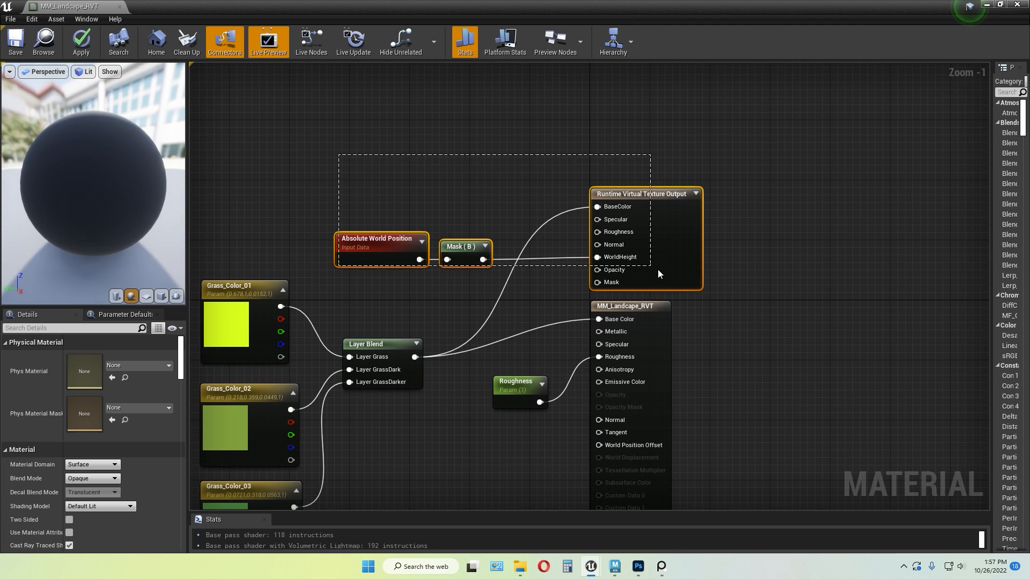
{"action": "left_click_drag", "start_coordinate": [650, 203], "coordinate": [643, 173]}
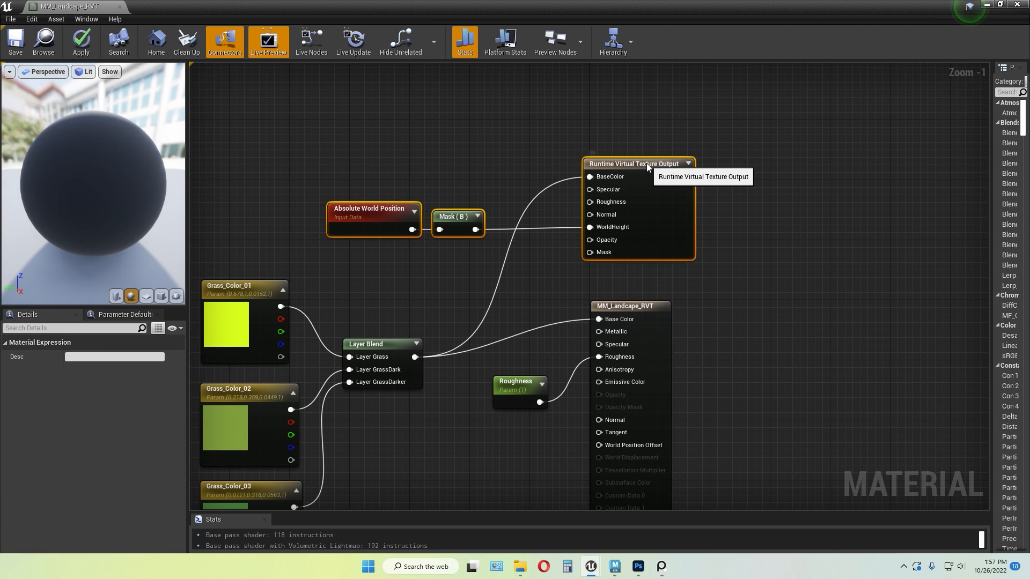
{"action": "left_click", "coordinate": [655, 134]}
{"action": "right_click_drag", "start_coordinate": [736, 226], "coordinate": [800, 186]}
{"action": "right_click_drag", "start_coordinate": [806, 230], "coordinate": [771, 293]}
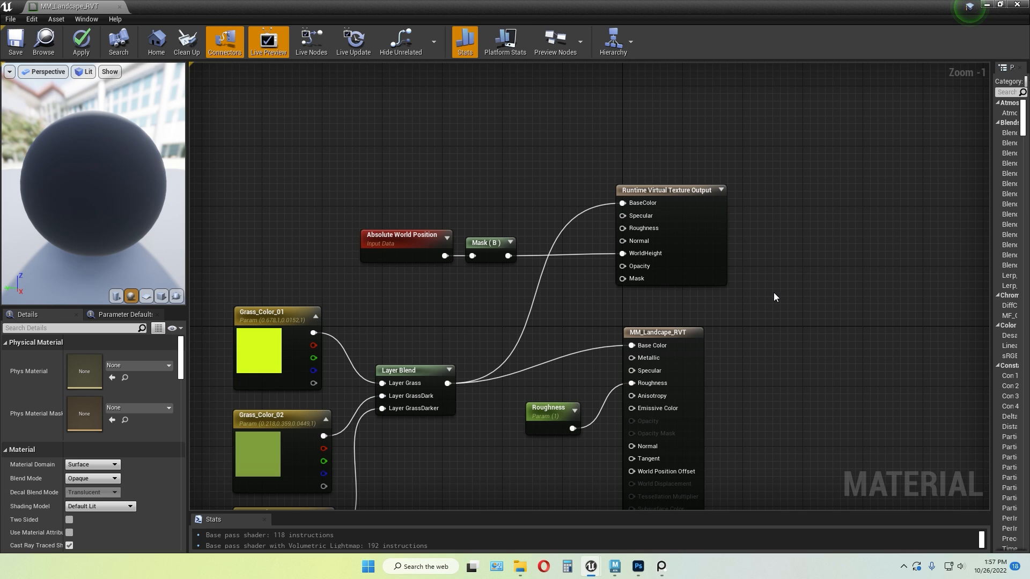
{"action": "right_click_drag", "start_coordinate": [774, 294], "coordinate": [741, 287]}
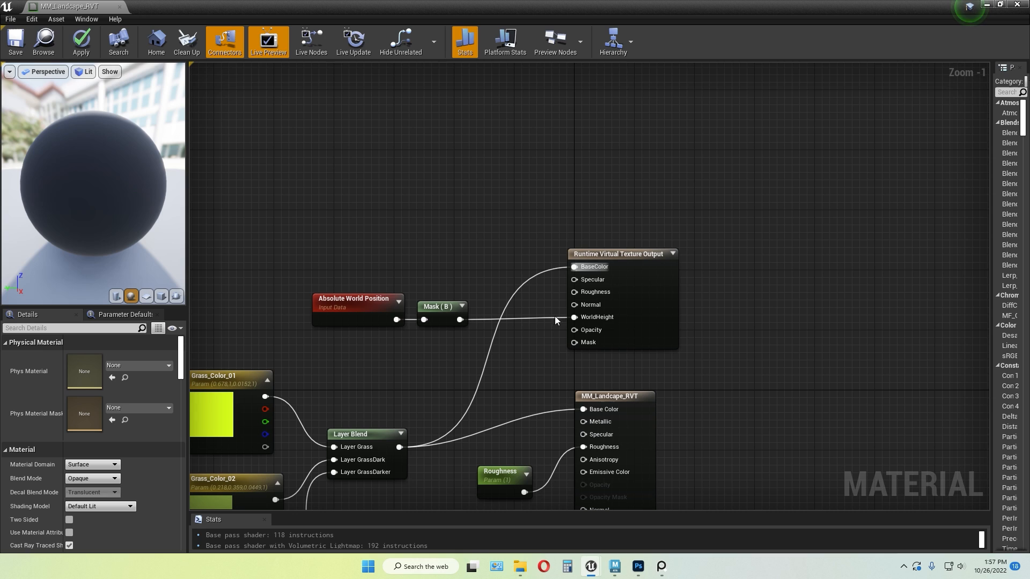
{"action": "right_click_drag", "start_coordinate": [760, 340], "coordinate": [790, 292]}
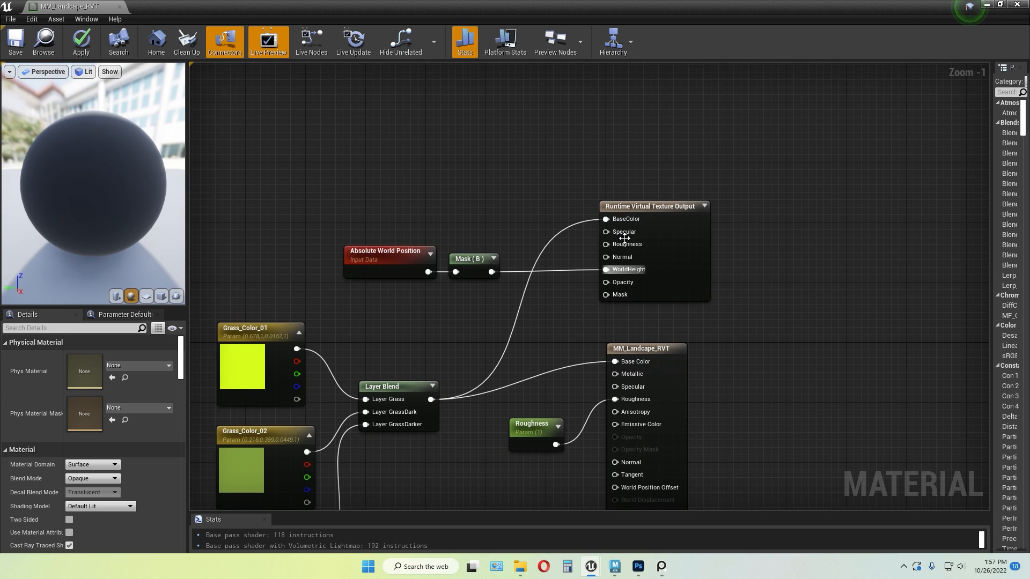
{"action": "right_click_drag", "start_coordinate": [758, 196], "coordinate": [722, 235]}
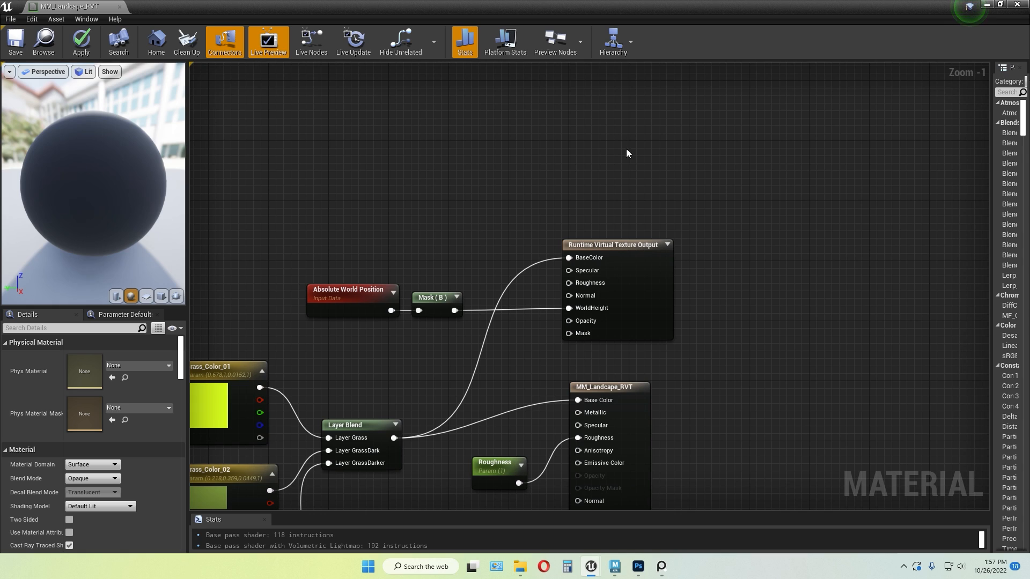
Add a second RuntimeVirtualTextureOutput node above the existing one and delete it again
{"action": "right_click", "coordinate": [591, 154]}
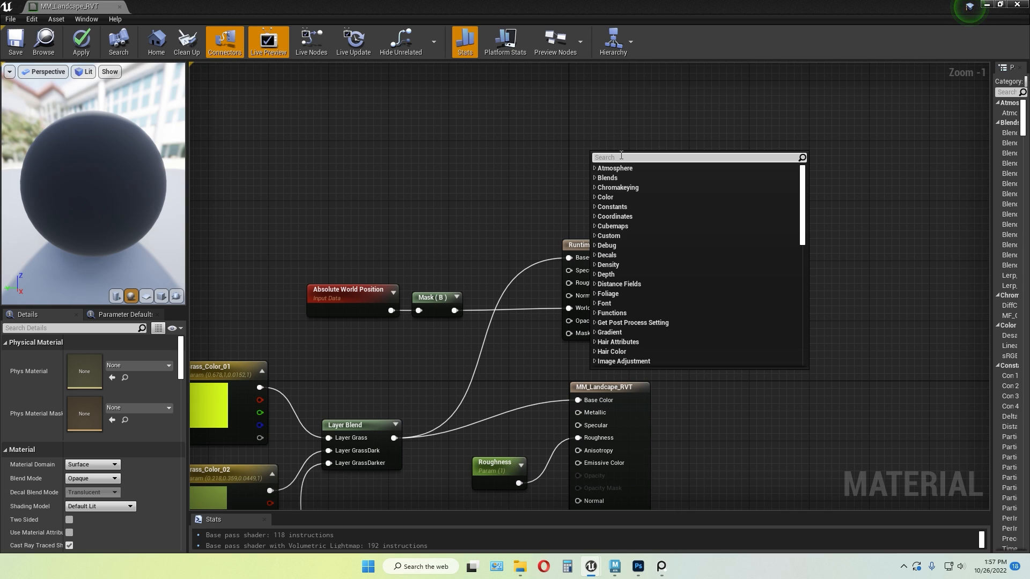
{"action": "type", "text": "virtual"}
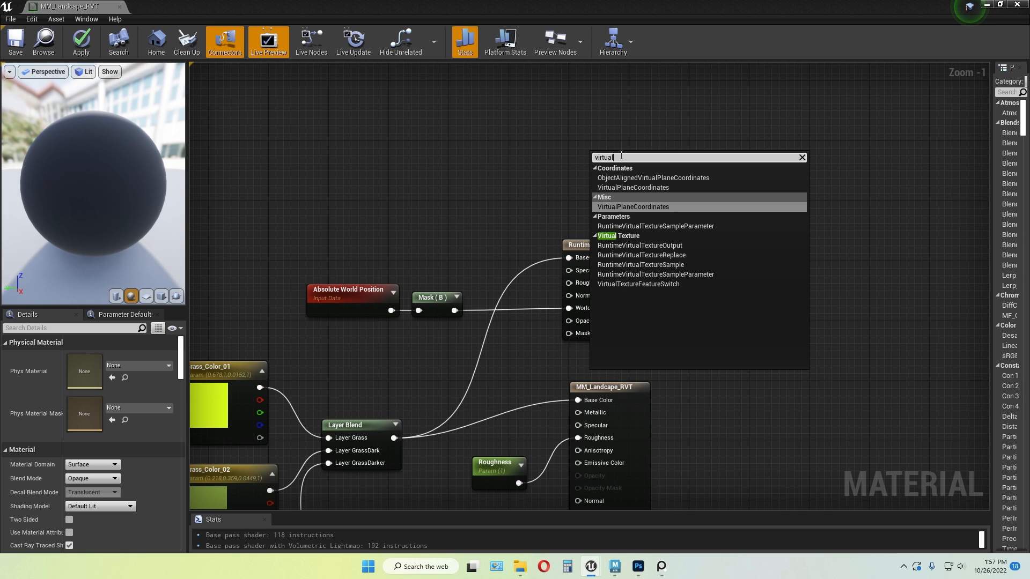
{"action": "type", "text": " texture"}
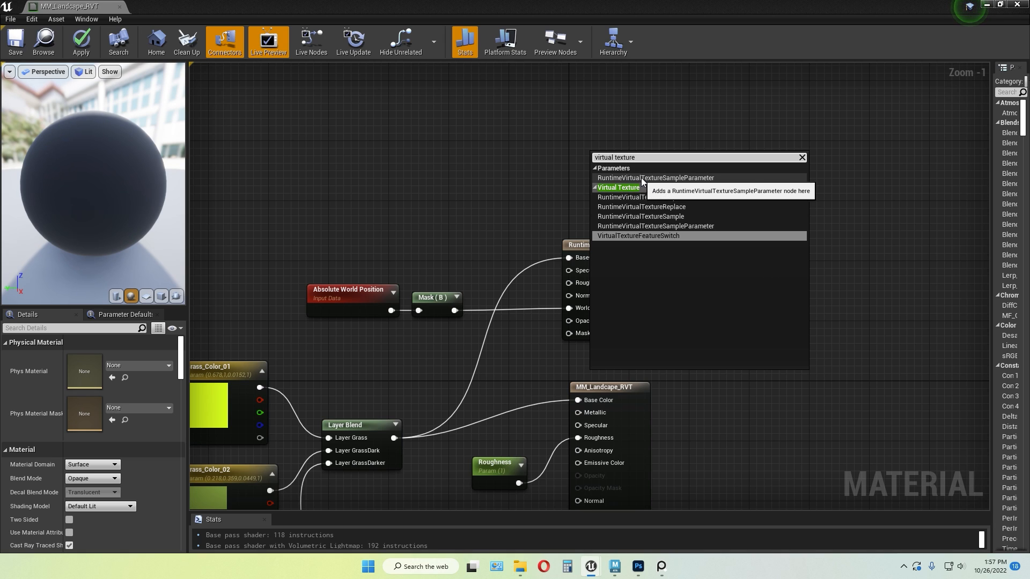
{"action": "left_click", "coordinate": [672, 197]}
{"action": "left_click_drag", "start_coordinate": [659, 157], "coordinate": [635, 133]}
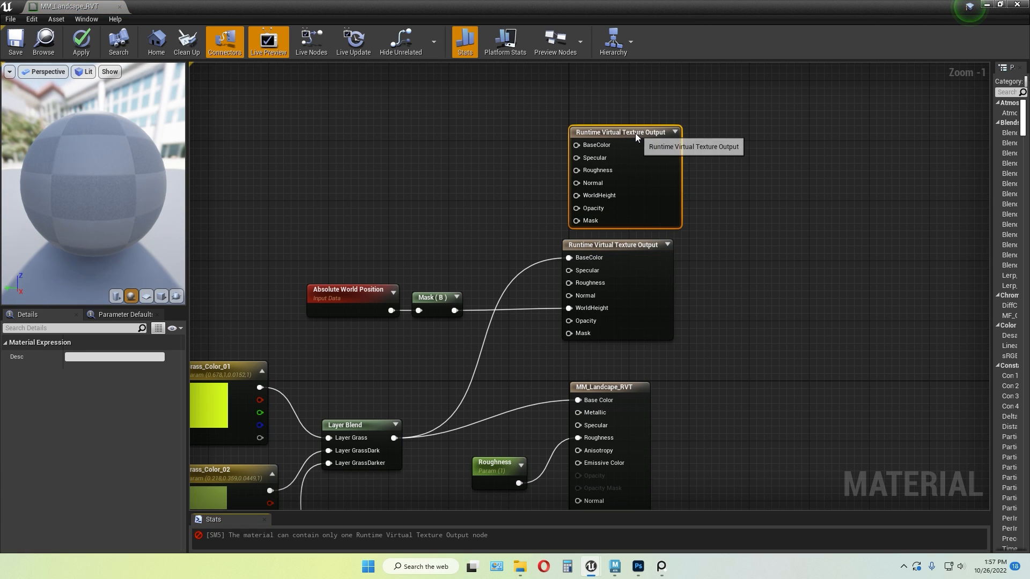
{"action": "left_click", "coordinate": [735, 162]}
{"action": "left_click", "coordinate": [644, 132]}
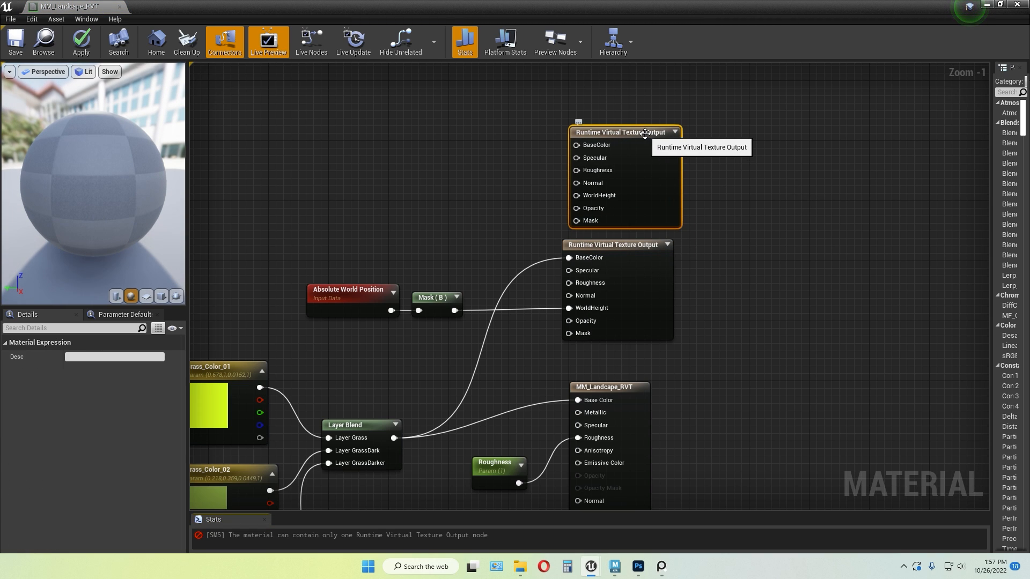
{"action": "key", "text": "Delete"}
Add another WorldPosition node above the existing Absolute World Position node and delete it again
{"action": "right_click_drag", "start_coordinate": [398, 257], "coordinate": [428, 201]}
{"action": "scroll", "coordinate": [427, 201], "scroll_direction": "up", "scroll_amount": 1}
{"action": "right_click", "coordinate": [382, 197]}
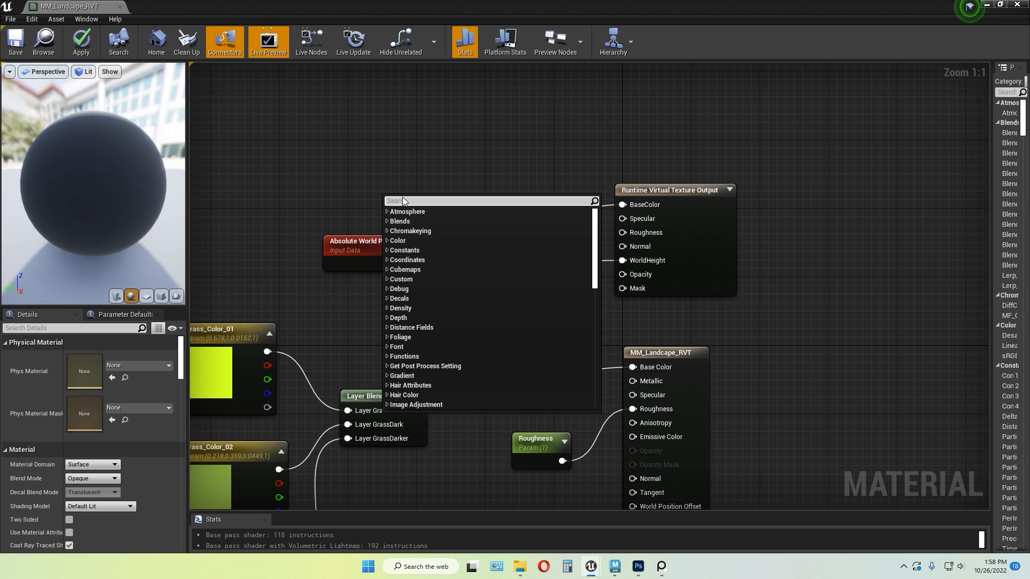
{"action": "type", "text": "worl"}
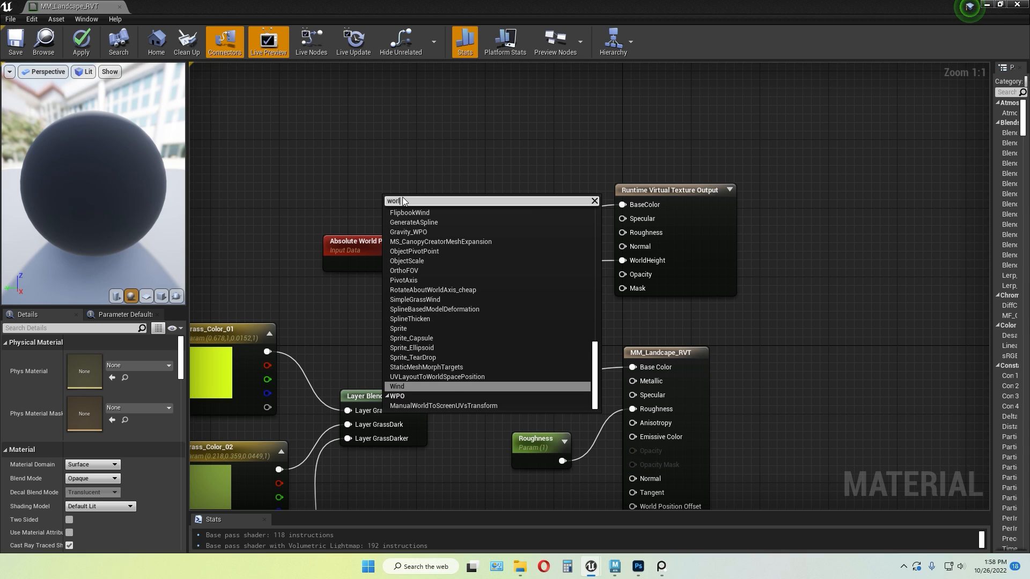
{"action": "type", "text": "dposition"}
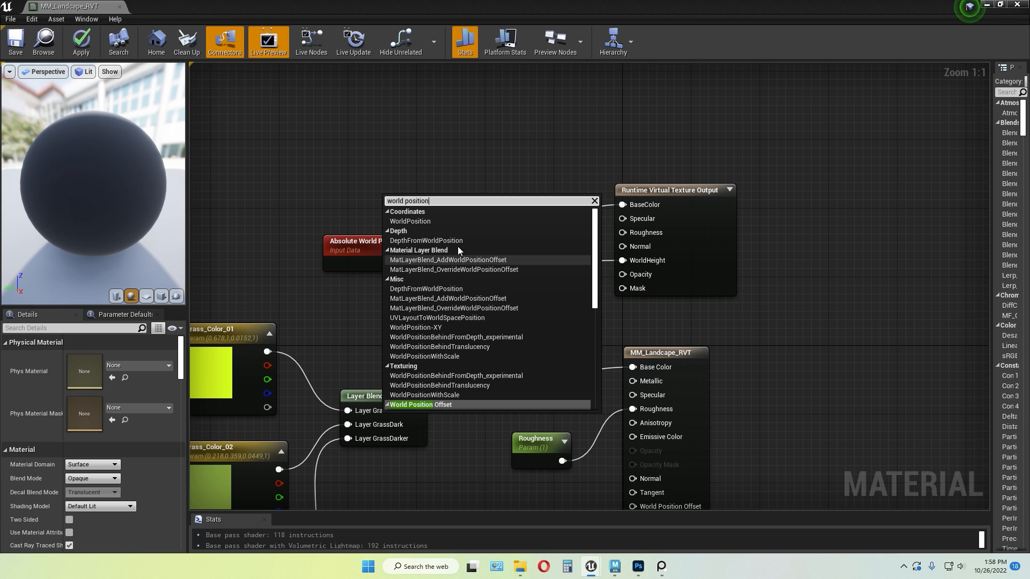
{"action": "left_click", "coordinate": [410, 221]}
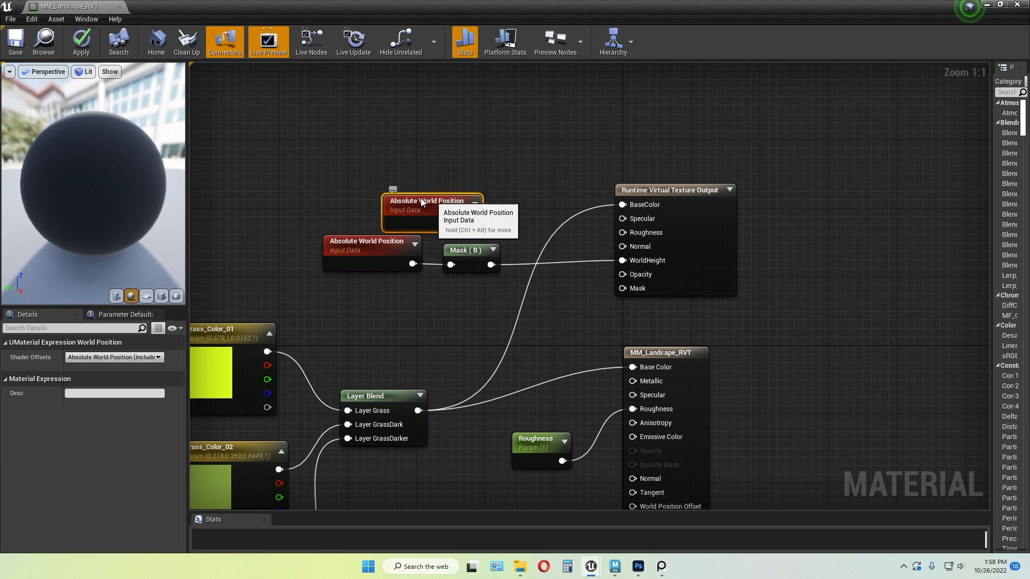
{"action": "left_click_drag", "start_coordinate": [434, 200], "coordinate": [370, 189]}
{"action": "key", "text": "Delete"}
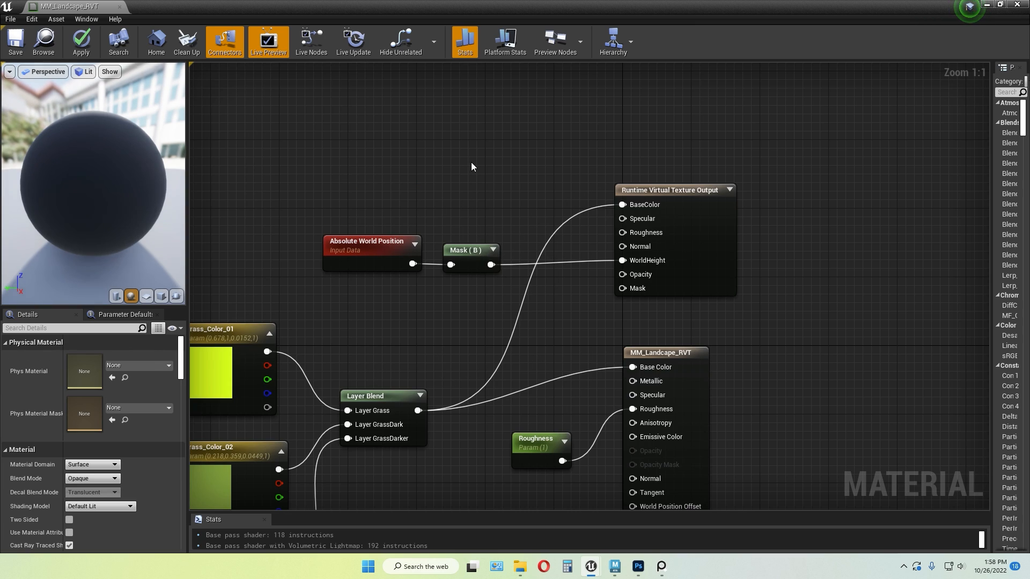
Add another ComponentMask node above Mask (B), enable only its B channel, and delete the node again
{"action": "right_click", "coordinate": [472, 165]}
{"action": "type", "text": "mask"}
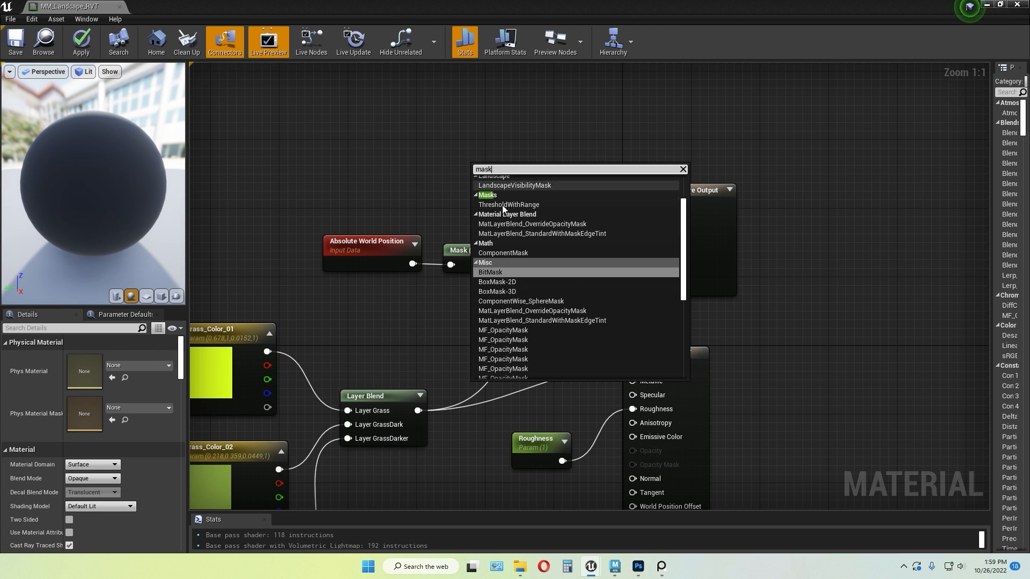
{"action": "left_click", "coordinate": [504, 252]}
{"action": "left_click_drag", "start_coordinate": [492, 168], "coordinate": [472, 180]}
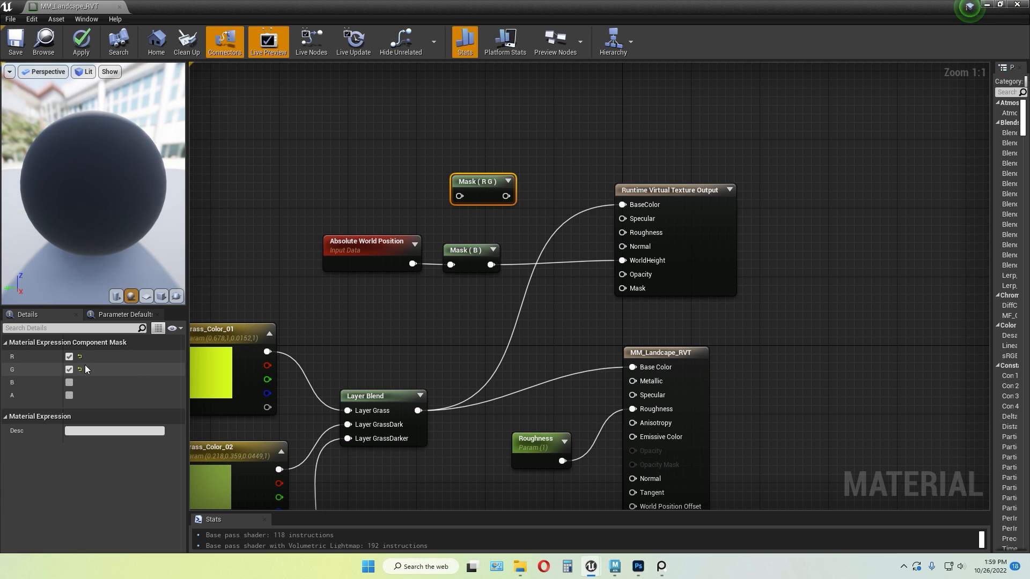
{"action": "left_click", "coordinate": [69, 358]}
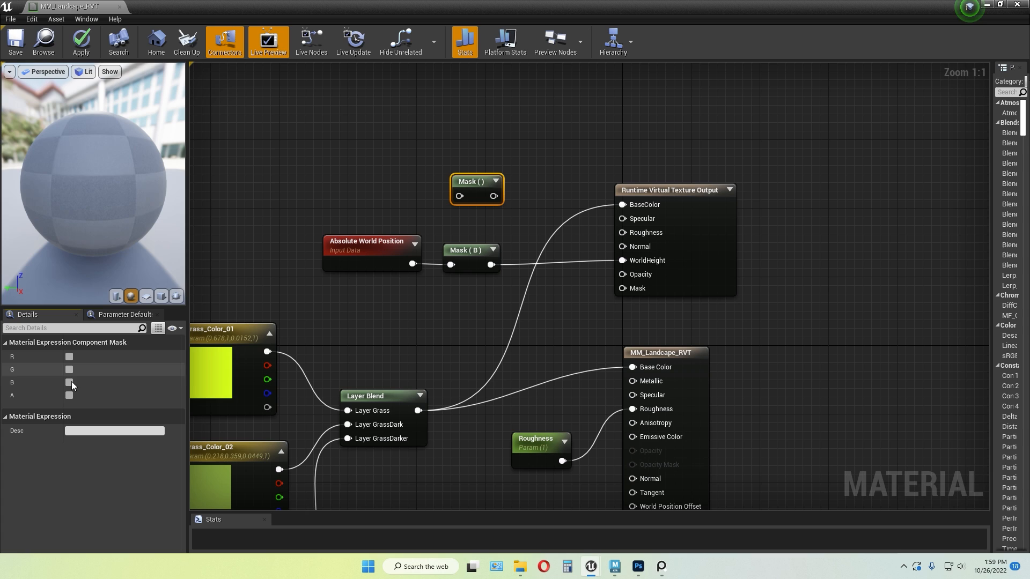
{"action": "left_click", "coordinate": [69, 382]}
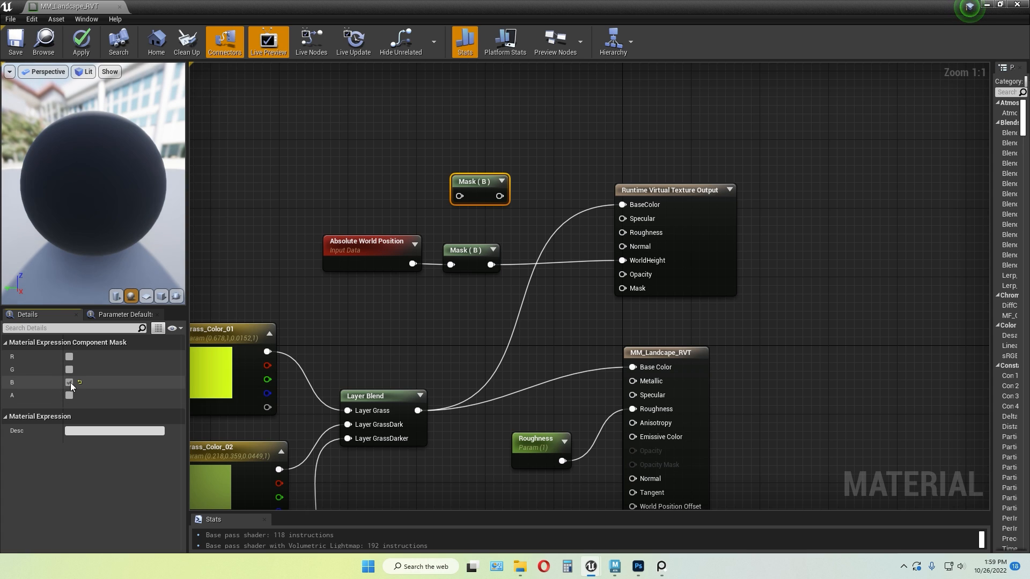
{"action": "left_click_drag", "start_coordinate": [474, 187], "coordinate": [465, 204]}
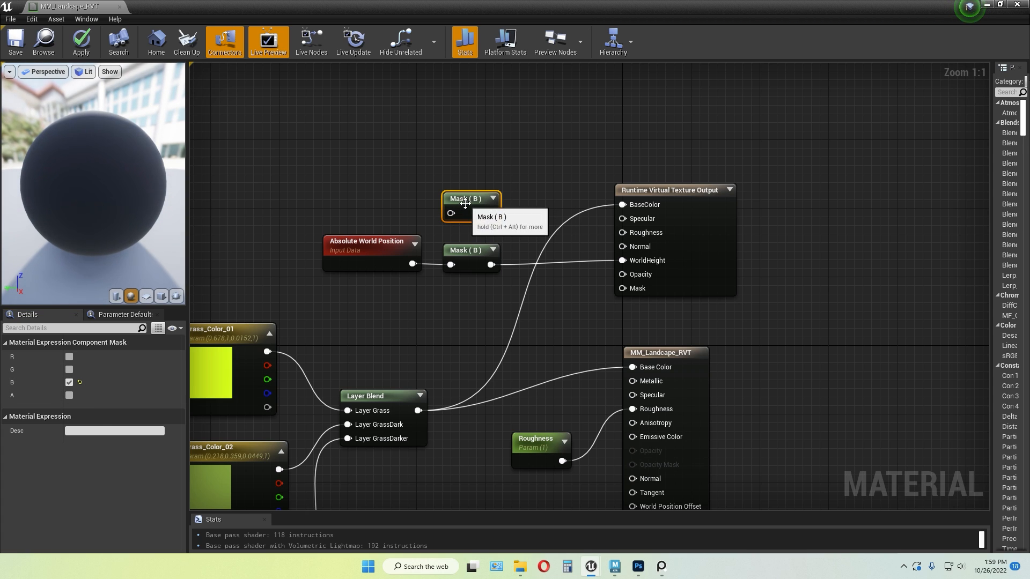
{"action": "key", "text": "Delete"}
{"action": "scroll", "coordinate": [379, 161], "scroll_direction": "down", "scroll_amount": 3}
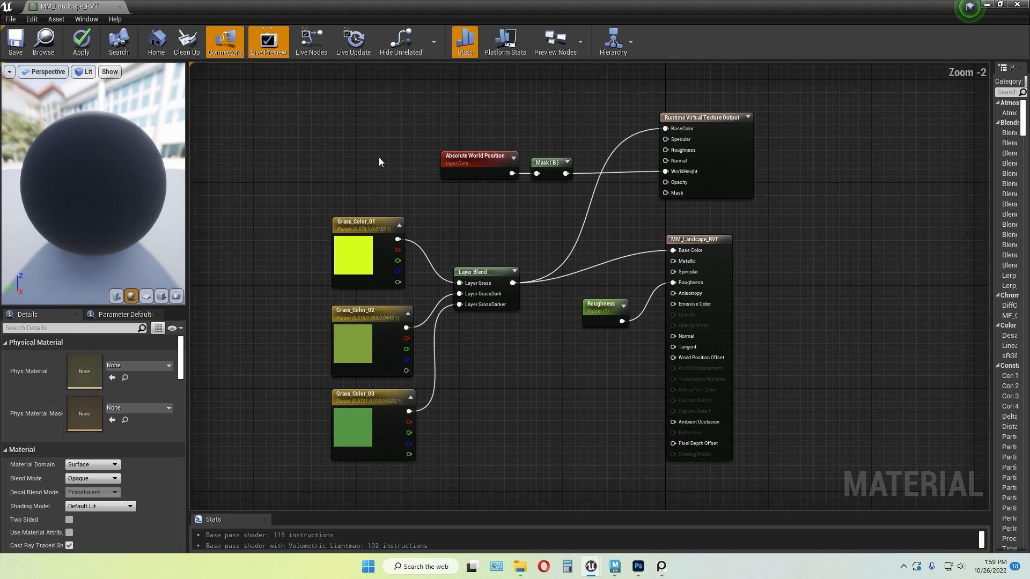
Close the MM_Landcape_RVT material editor without applying the changes to the original material
{"action": "left_click", "coordinate": [1021, 6]}
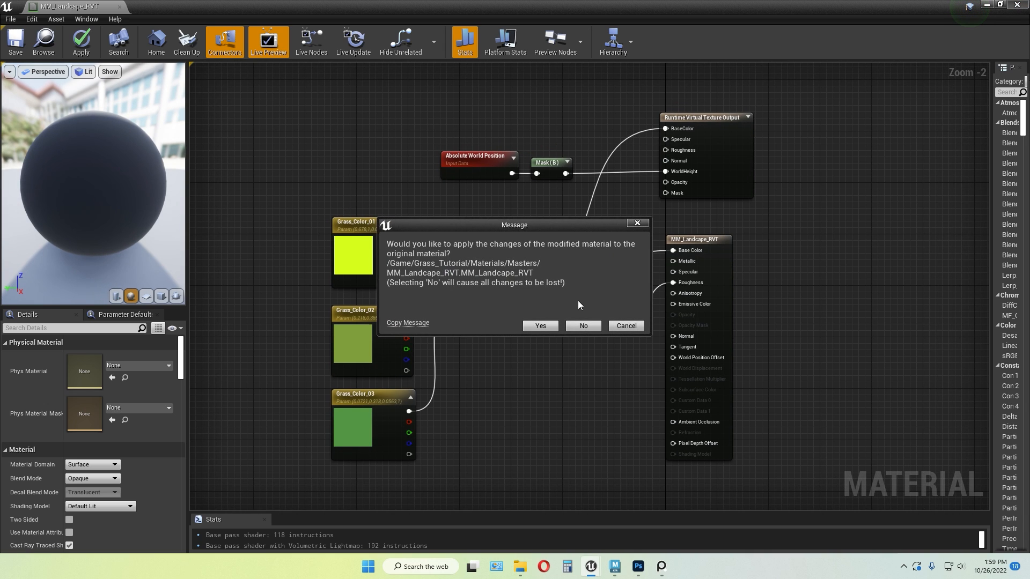
{"action": "left_click", "coordinate": [584, 325]}
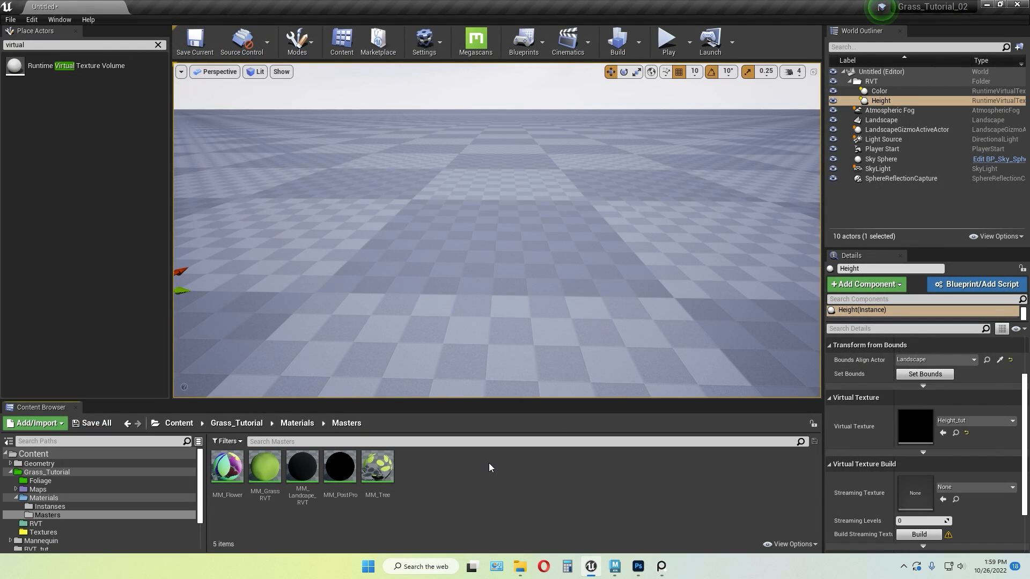
{"action": "right_click", "coordinate": [292, 486]}
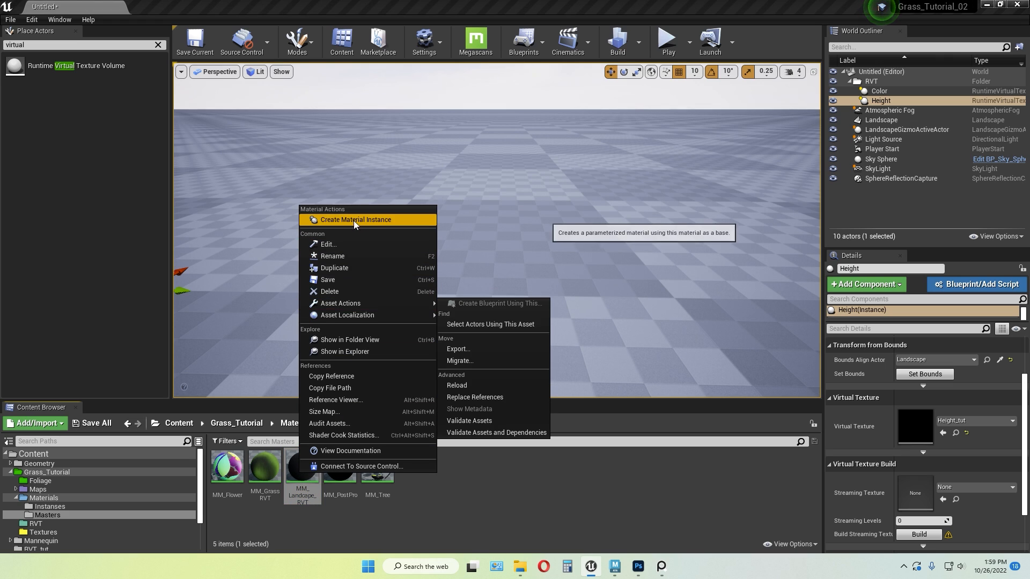
{"action": "left_click", "coordinate": [494, 499]}
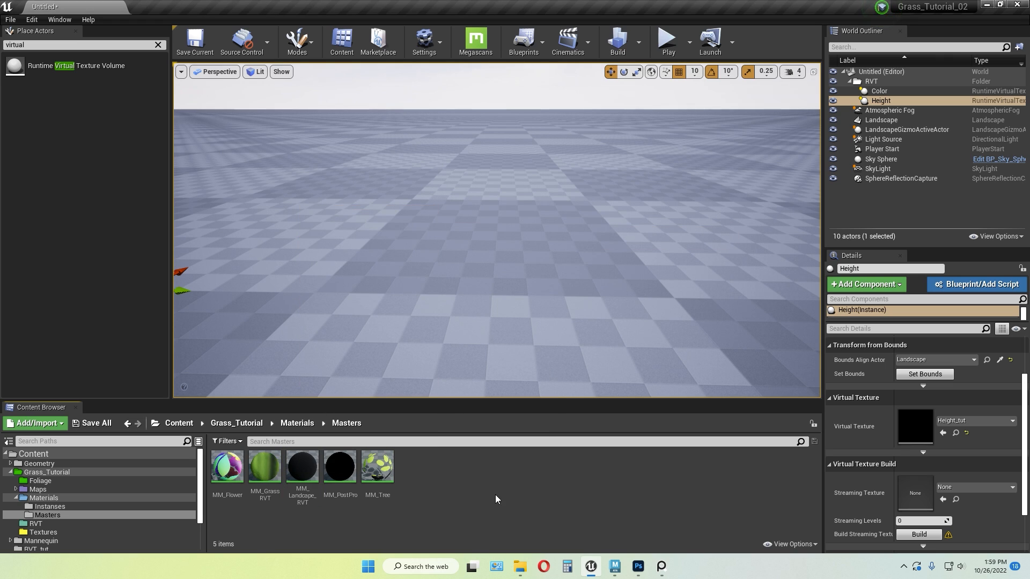
Assign MI_Landscape_RVT from the Instanses folder as the Landscape actor's Landscape Material
{"action": "left_click", "coordinate": [48, 506]}
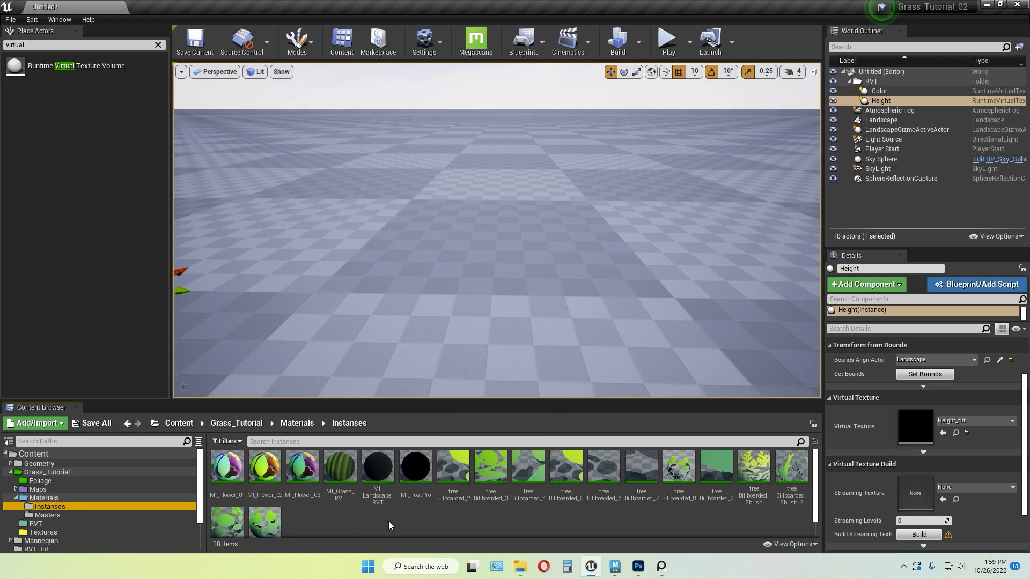
{"action": "left_click", "coordinate": [379, 466]}
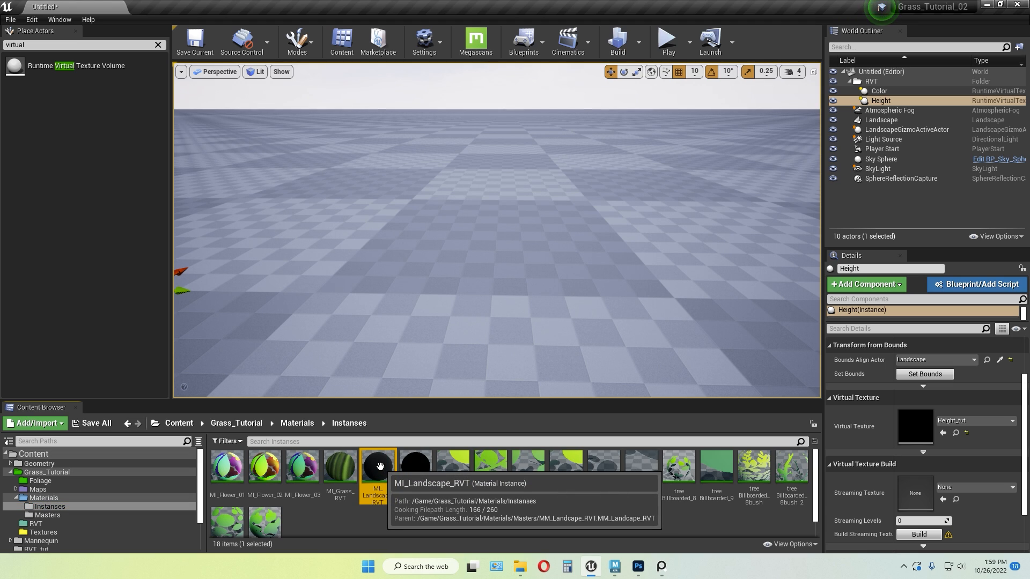
{"action": "left_click", "coordinate": [881, 120]}
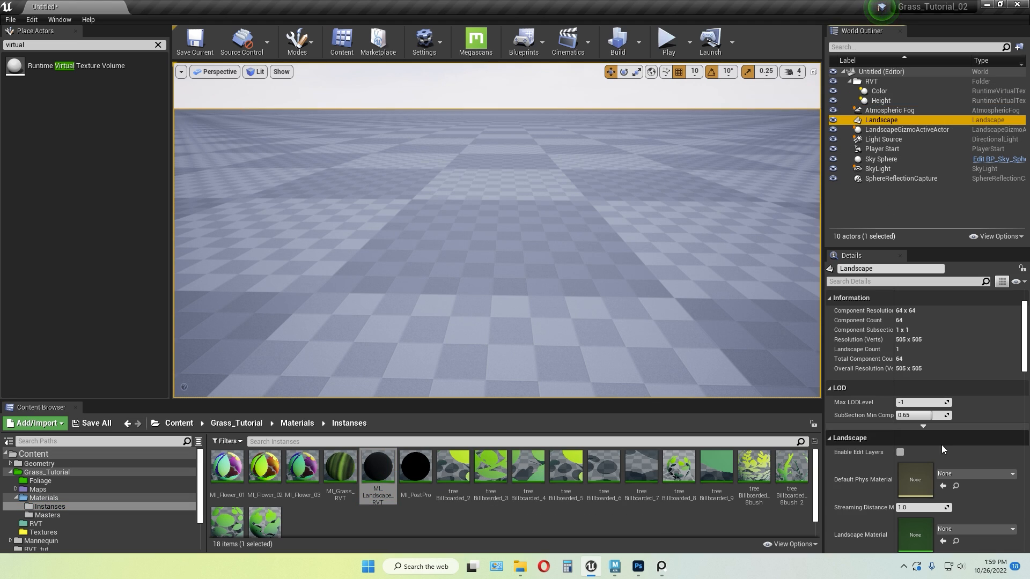
{"action": "scroll", "coordinate": [942, 445], "scroll_direction": "down", "scroll_amount": 2}
{"action": "left_click_drag", "start_coordinate": [379, 466], "coordinate": [920, 504]}
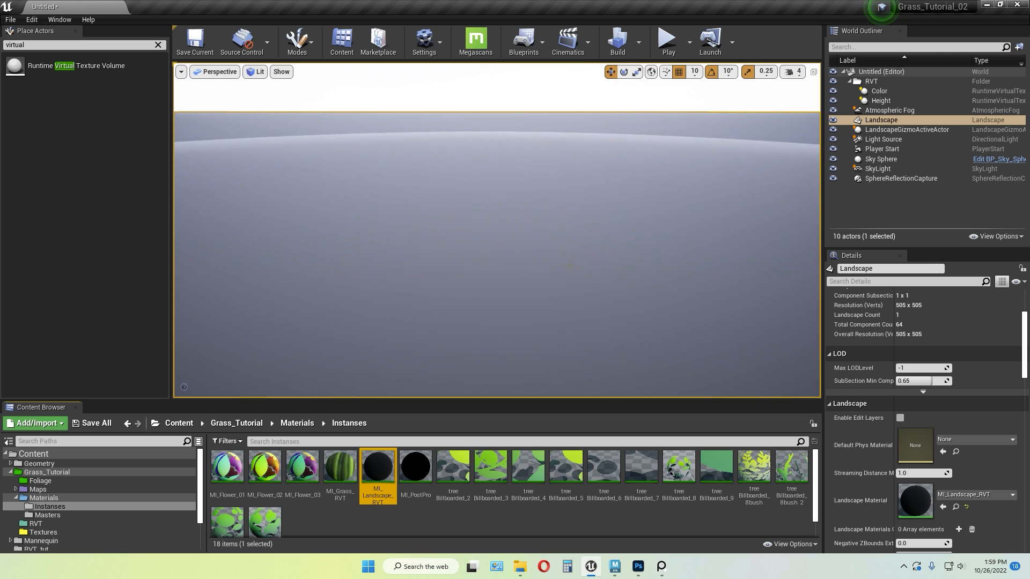
Switch to Landscape mode's Paint tool and show the Grass, GrassDark and GrassDarker target layers
{"action": "left_click", "coordinate": [297, 42]}
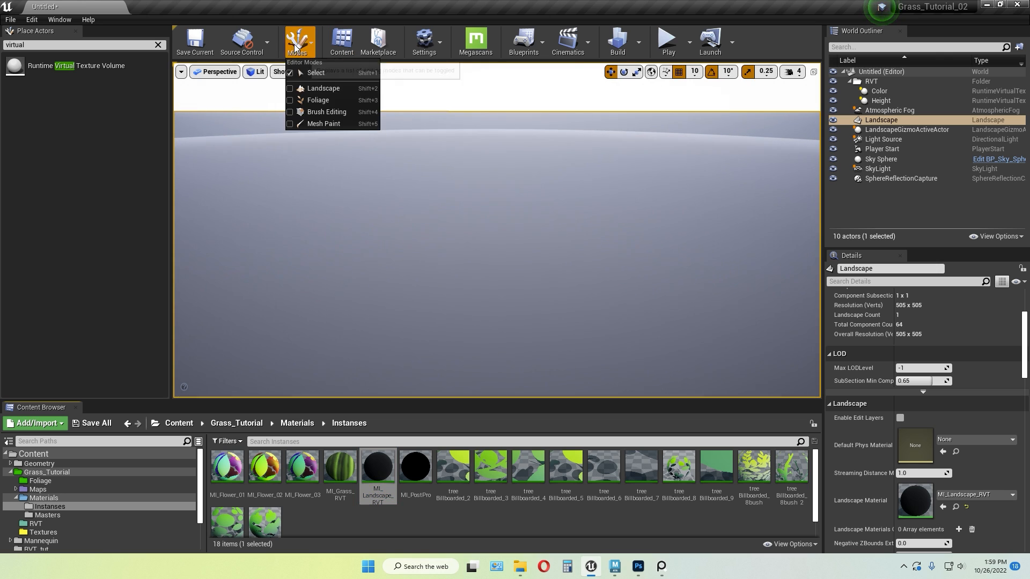
{"action": "left_click", "coordinate": [322, 89]}
{"action": "left_click", "coordinate": [265, 67]}
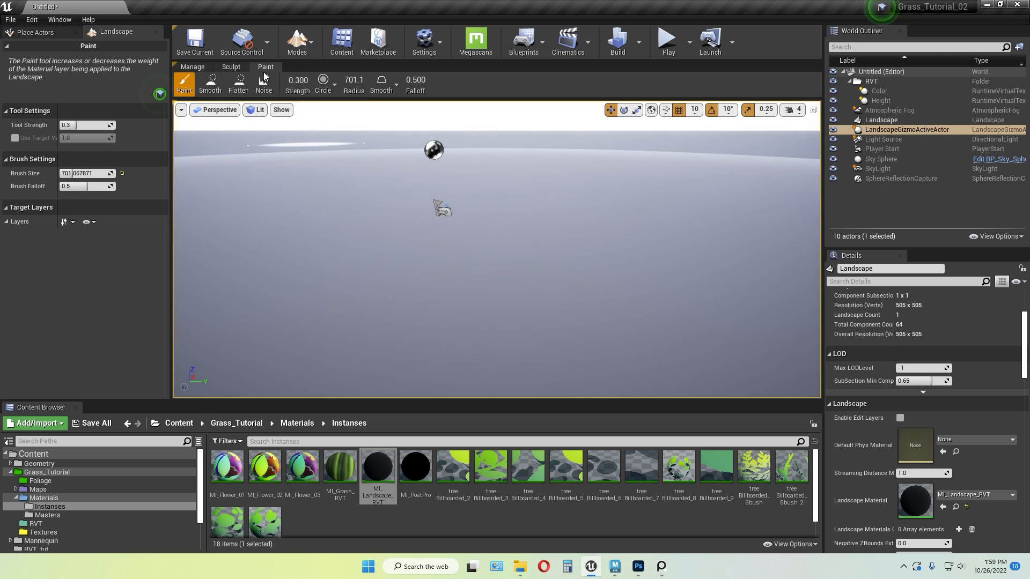
{"action": "left_click", "coordinate": [87, 222]}
{"action": "left_click", "coordinate": [102, 240]}
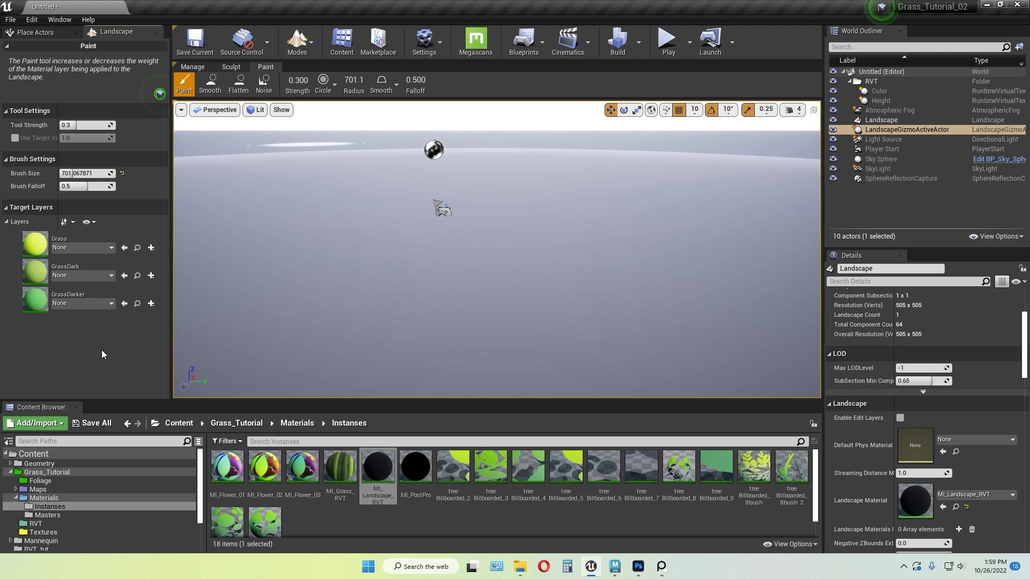
Create a folder named LayerInfo inside the Content folder's RVT_tut folder
{"action": "left_click", "coordinate": [317, 520]}
{"action": "left_click", "coordinate": [181, 424]}
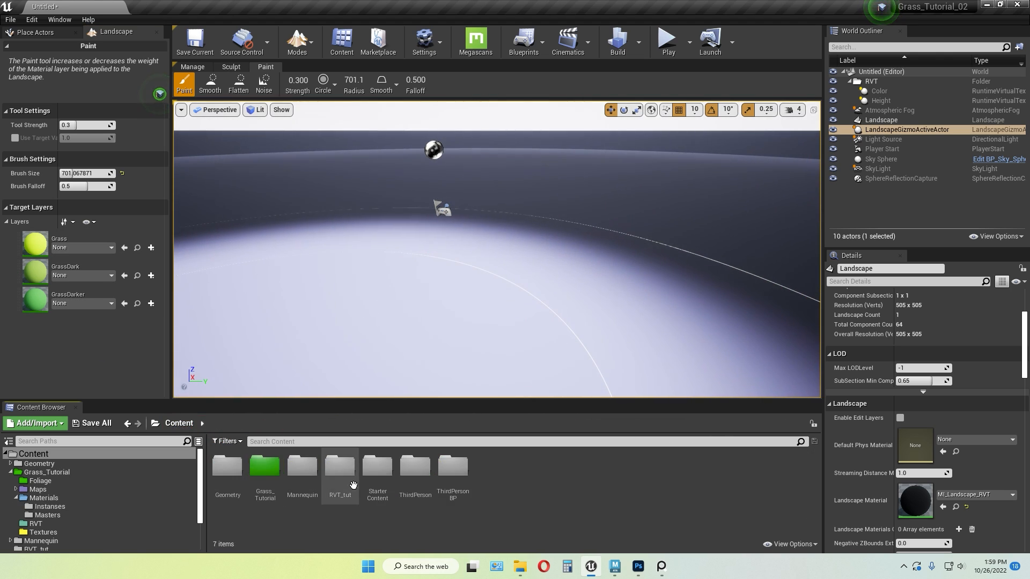
{"action": "double_click", "coordinate": [340, 465]}
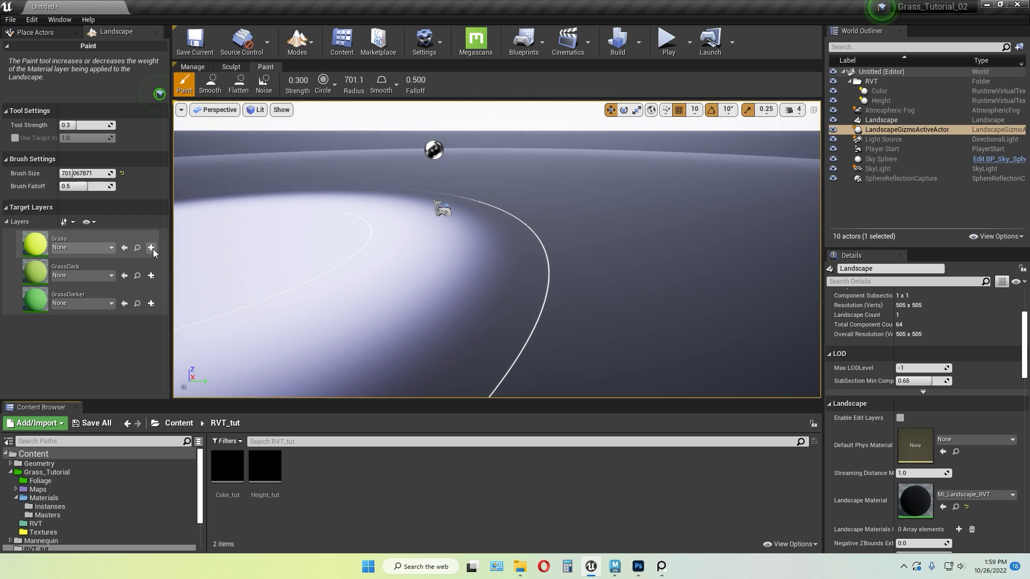
{"action": "right_click", "coordinate": [345, 477]}
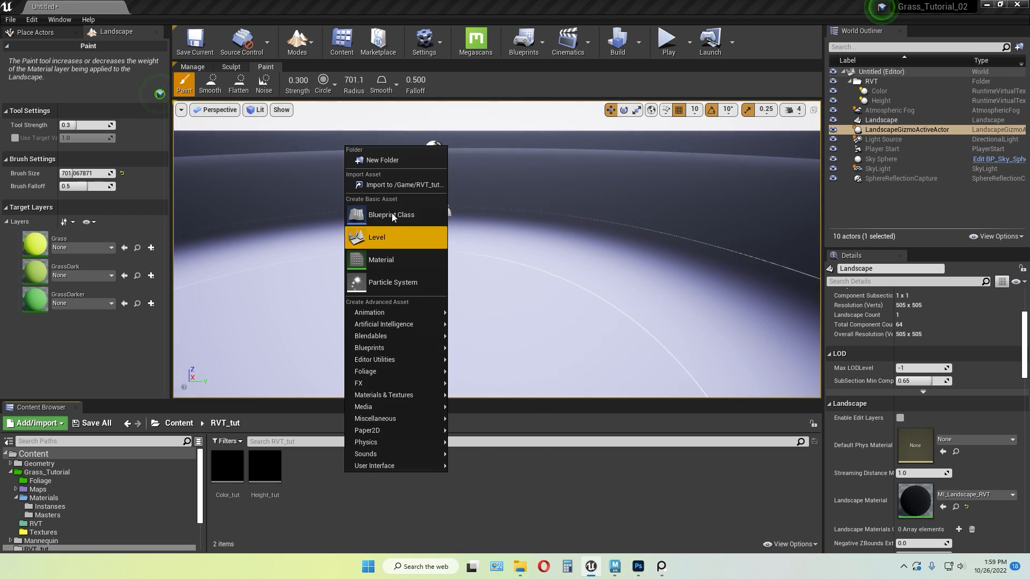
{"action": "left_click", "coordinate": [387, 160]}
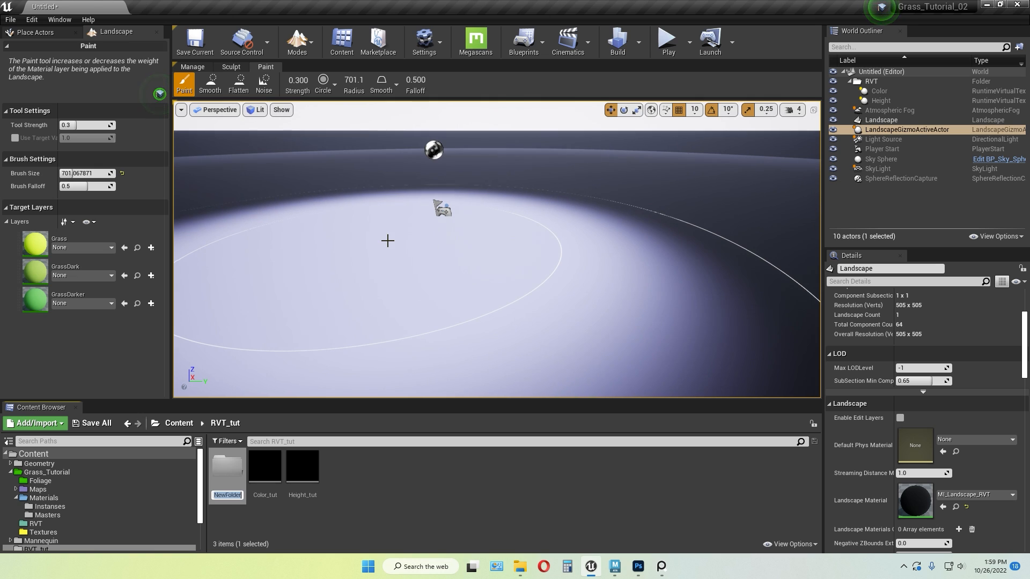
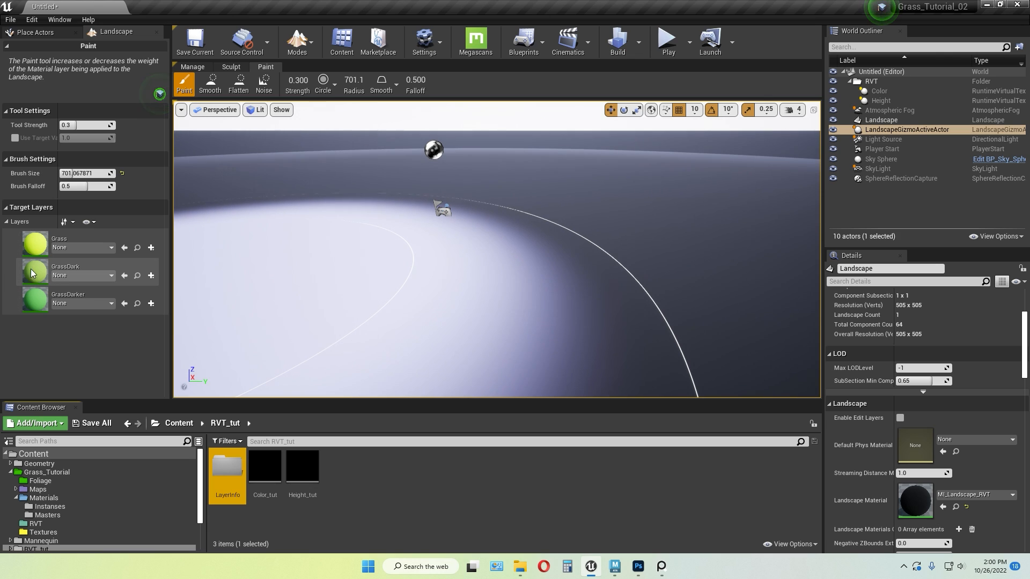
Create a weight-blended layer info object for the GrassDark layer in RVT_tut/LayerInfo, named GrassDark_LayerInfo
{"action": "left_click", "coordinate": [150, 277]}
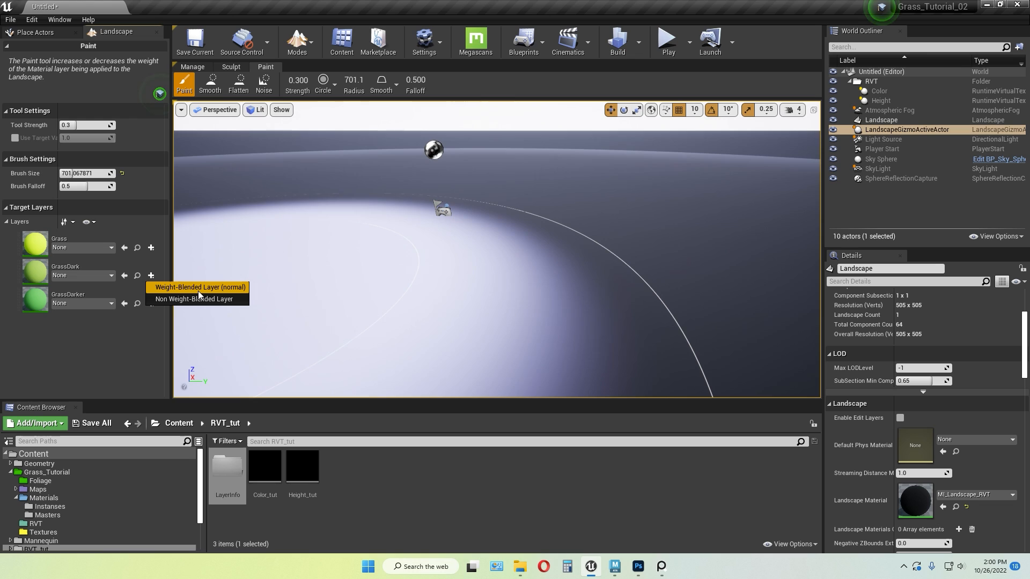
{"action": "left_click", "coordinate": [215, 288]}
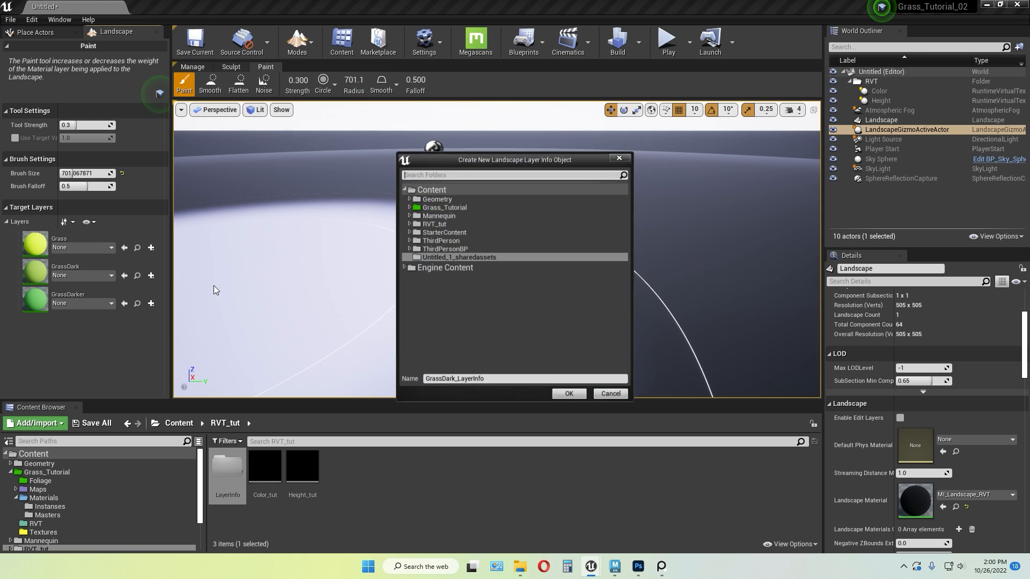
{"action": "double_click", "coordinate": [428, 224]}
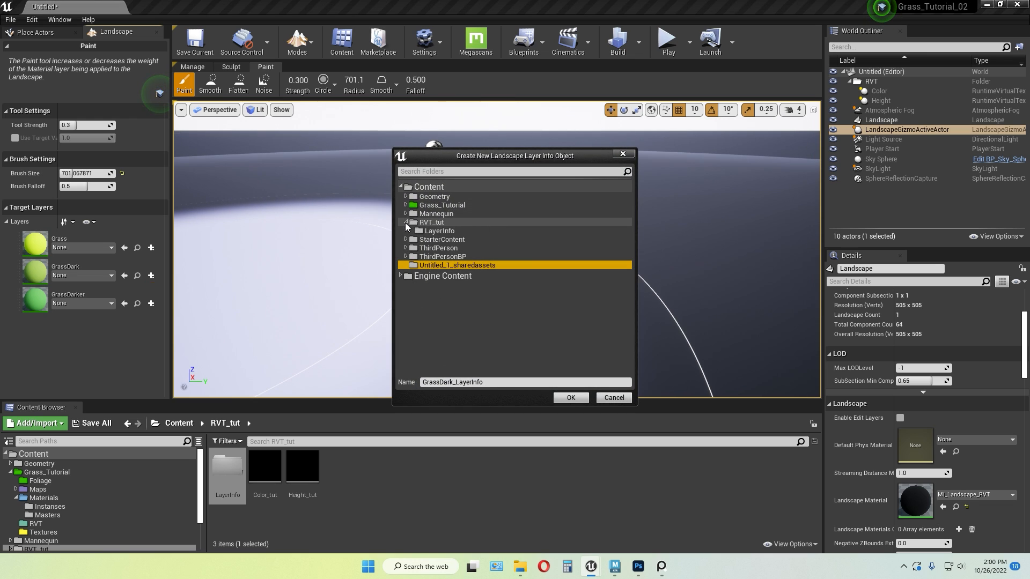
{"action": "left_click", "coordinate": [432, 232]}
{"action": "left_click", "coordinate": [571, 397]}
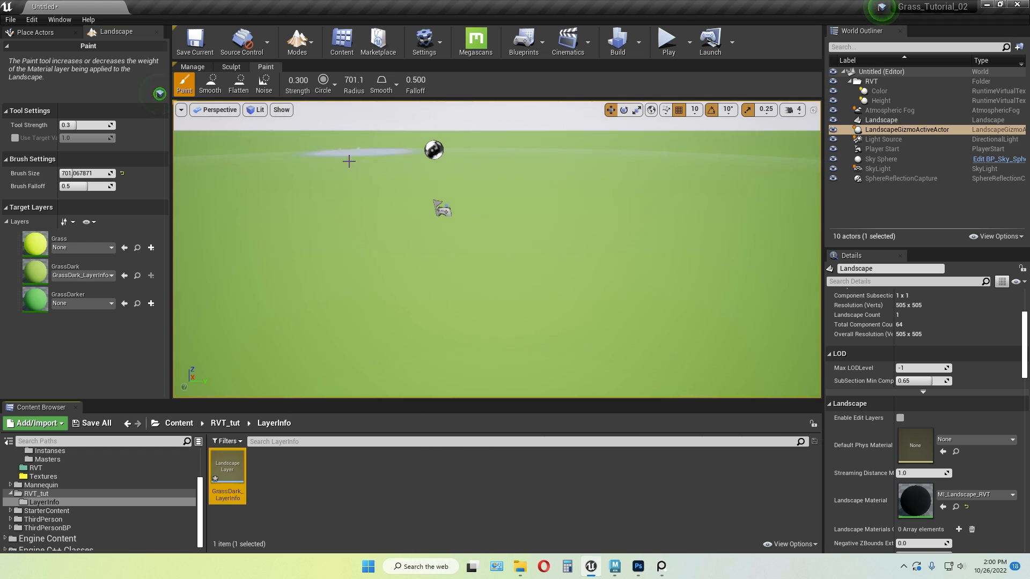
Create a weight-blended layer info object for the Grass layer in RVT_tut/LayerInfo, named Grass_LayerInfo
{"action": "left_click", "coordinate": [151, 247]}
{"action": "left_click", "coordinate": [176, 260]}
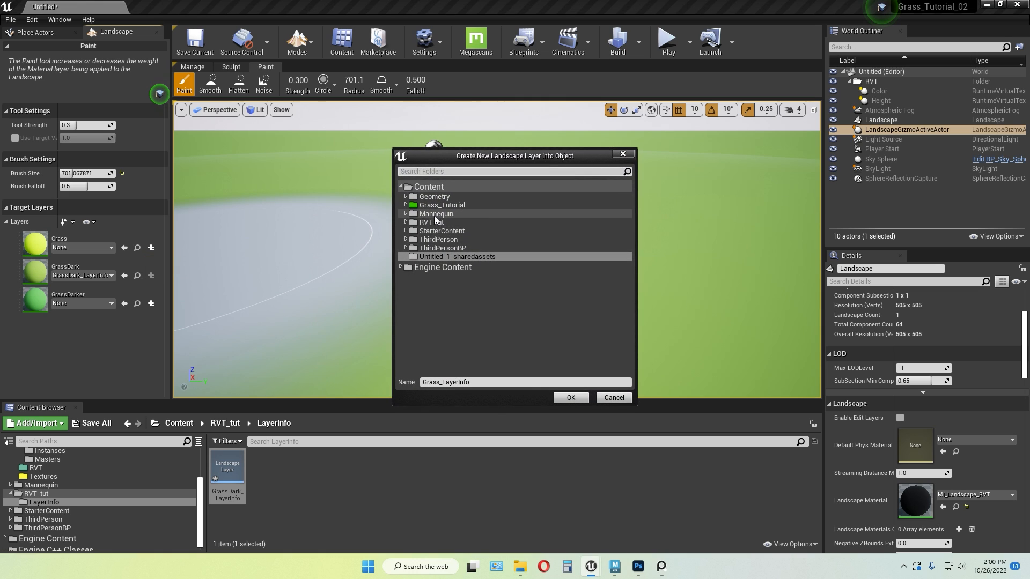
{"action": "left_click", "coordinate": [406, 222]}
{"action": "left_click", "coordinate": [439, 231]}
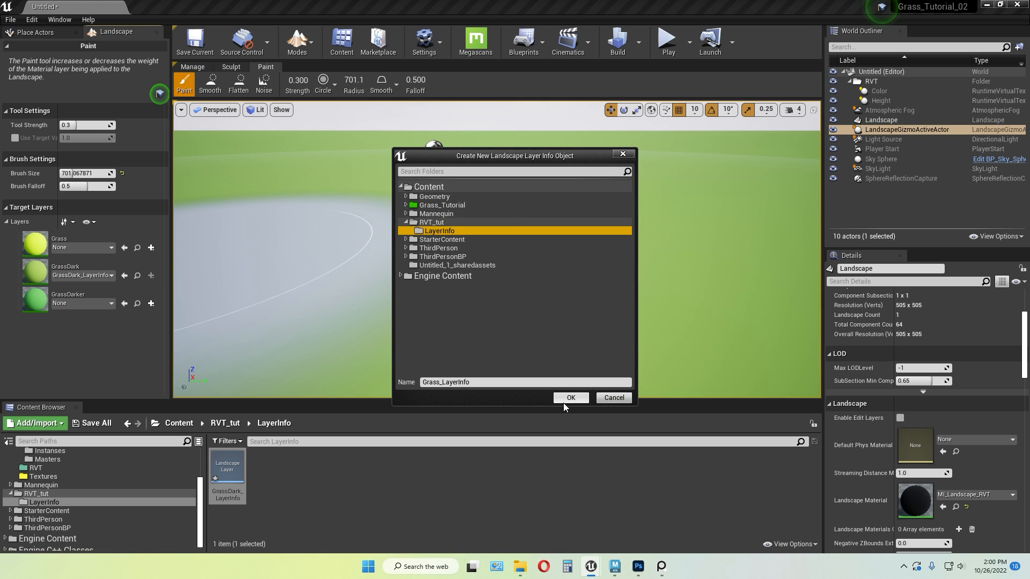
{"action": "left_click", "coordinate": [570, 398]}
Create a weight-blended layer info object for the GrassDarker layer in RVT_tut/LayerInfo, named GrassDarker_LayerInfo
{"action": "left_click", "coordinate": [150, 304]}
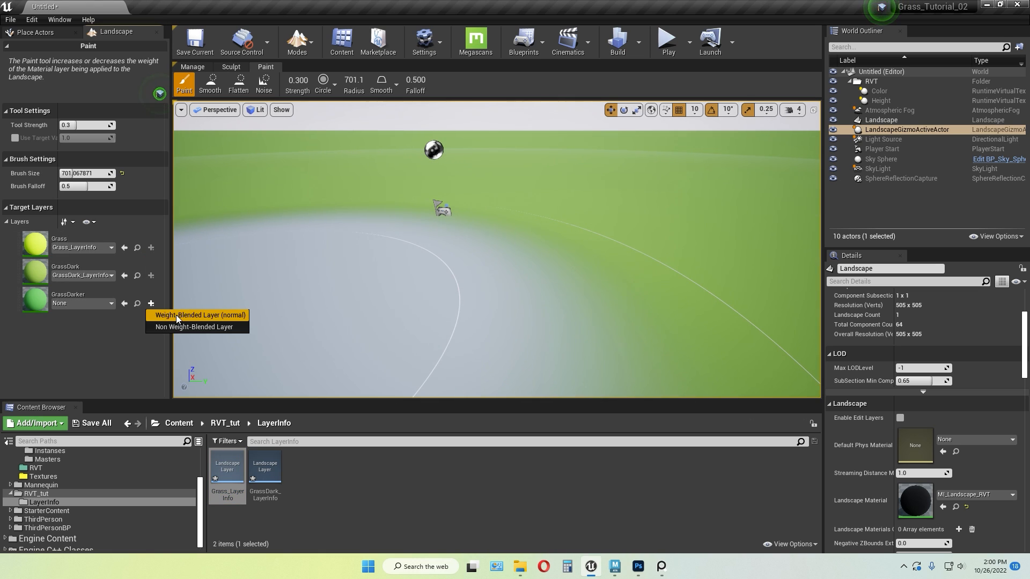
{"action": "left_click", "coordinate": [177, 314]}
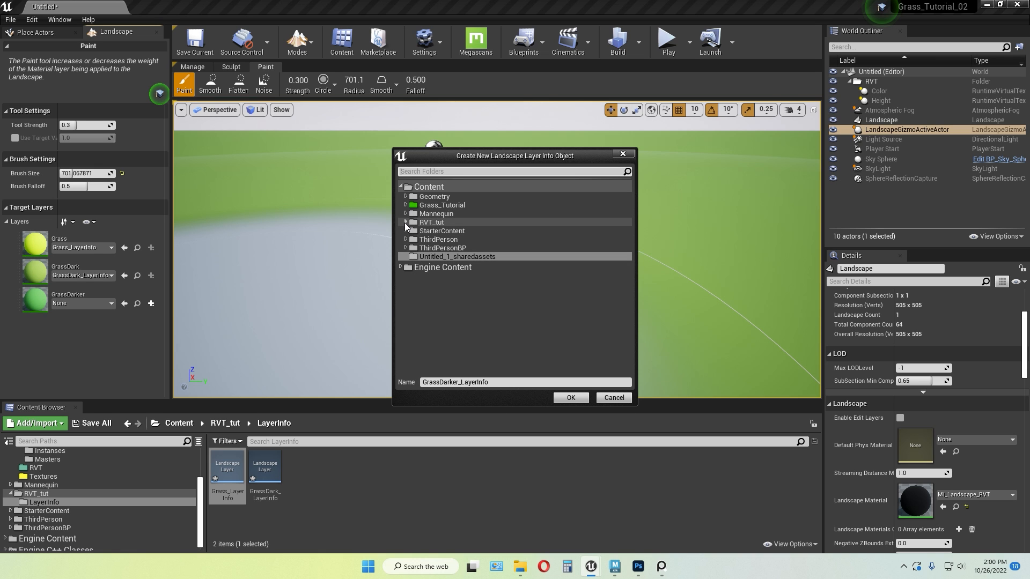
{"action": "left_click", "coordinate": [406, 222]}
{"action": "left_click", "coordinate": [440, 231]}
{"action": "left_click", "coordinate": [571, 398]}
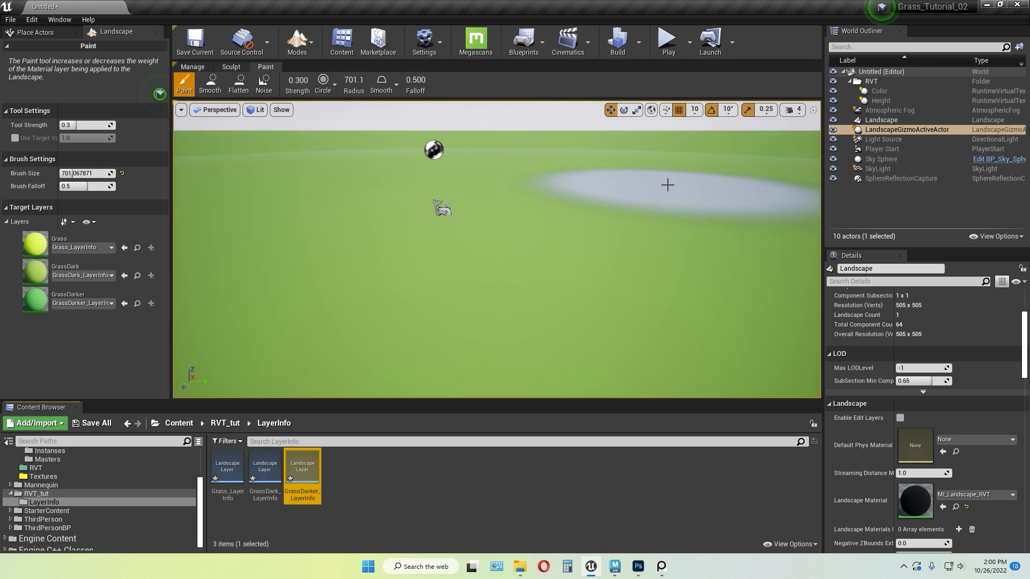
Paint a band of GrassDarker across the landscape with the brush size reduced to about 233
{"action": "mouse_move", "coordinate": [596, 287]}
{"action": "right_mouse_down"}
{"action": "mouse_move", "coordinate": [623, 279]}
{"action": "mouse_move", "coordinate": [623, 239]}
{"action": "mouse_move", "coordinate": [590, 255]}
{"action": "right_mouse_up"}
{"action": "key", "text": "s"}
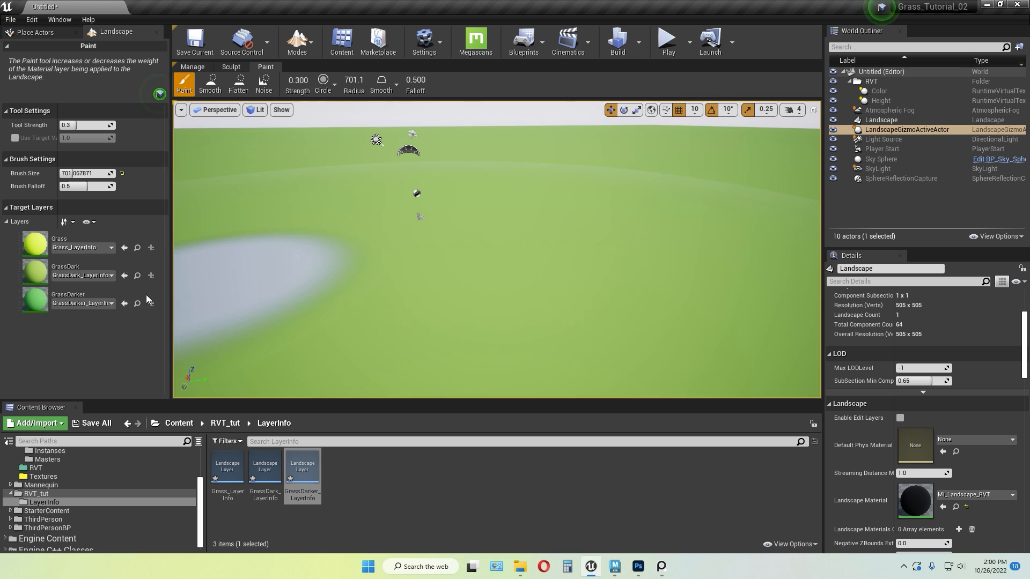
{"action": "left_click", "coordinate": [37, 302]}
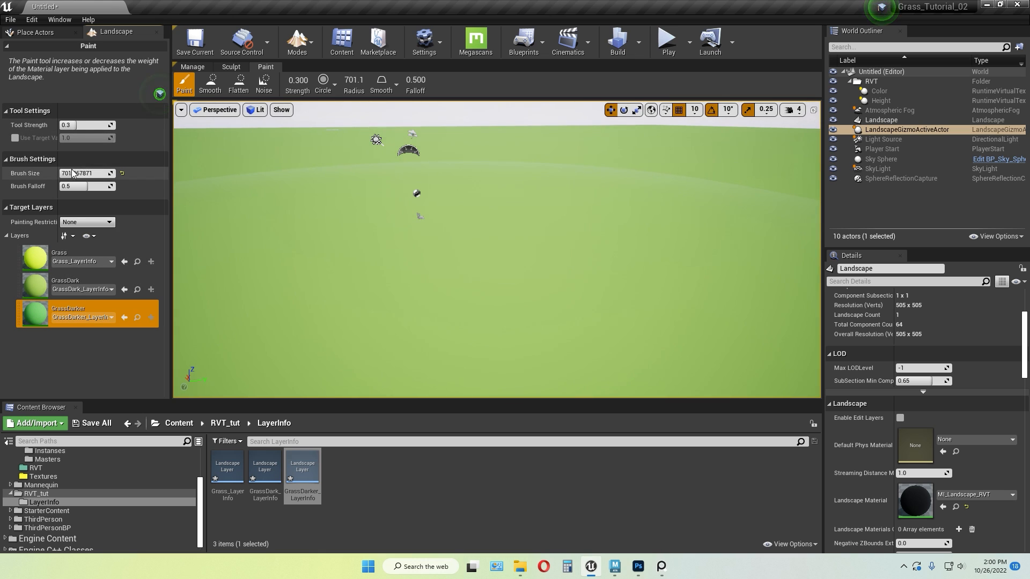
{"action": "left_click_drag", "start_coordinate": [83, 173], "coordinate": [78, 173]}
{"action": "mouse_move", "coordinate": [321, 279]}
{"action": "left_mouse_down"}
{"action": "mouse_move", "coordinate": [379, 299]}
{"action": "mouse_move", "coordinate": [717, 237]}
{"action": "left_mouse_up"}
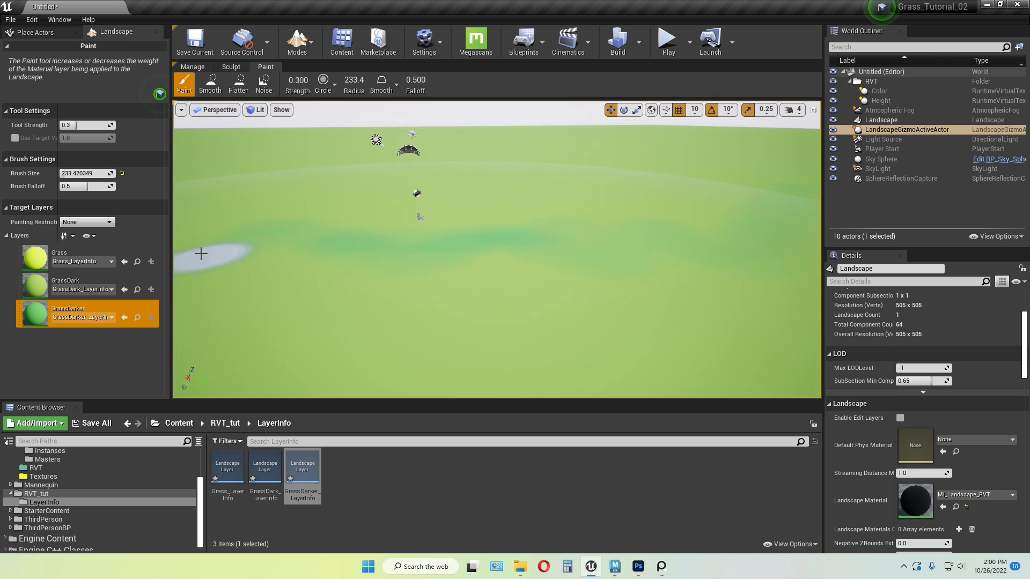
Paint bright Grass patches around the dark band and soften them with the GrassDark layer
{"action": "left_click", "coordinate": [44, 261]}
{"action": "mouse_move", "coordinate": [344, 285]}
{"action": "left_mouse_down"}
{"action": "mouse_move", "coordinate": [459, 271]}
{"action": "mouse_move", "coordinate": [230, 266]}
{"action": "mouse_move", "coordinate": [545, 207]}
{"action": "mouse_move", "coordinate": [390, 217]}
{"action": "left_mouse_up"}
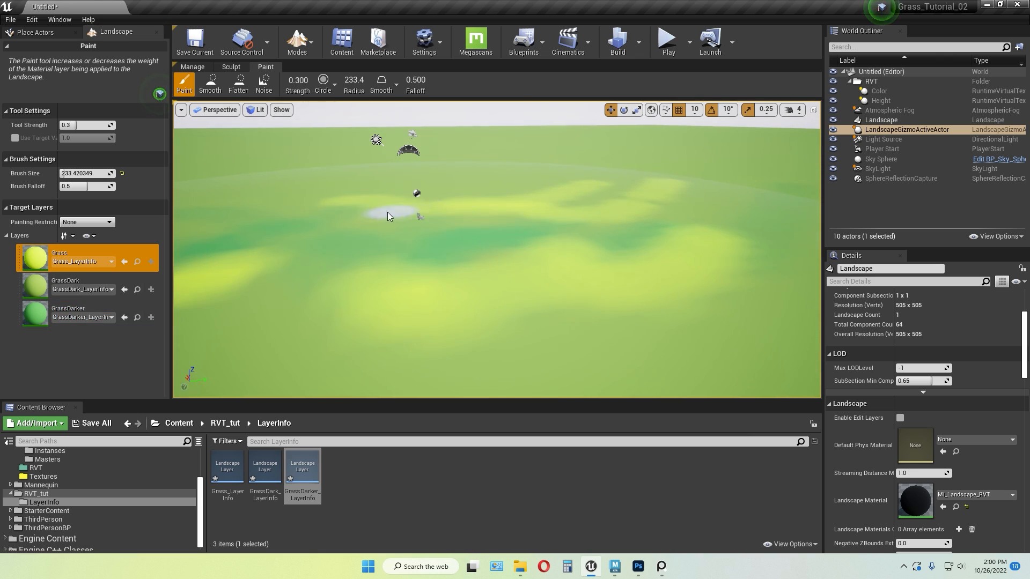
{"action": "left_click", "coordinate": [44, 287]}
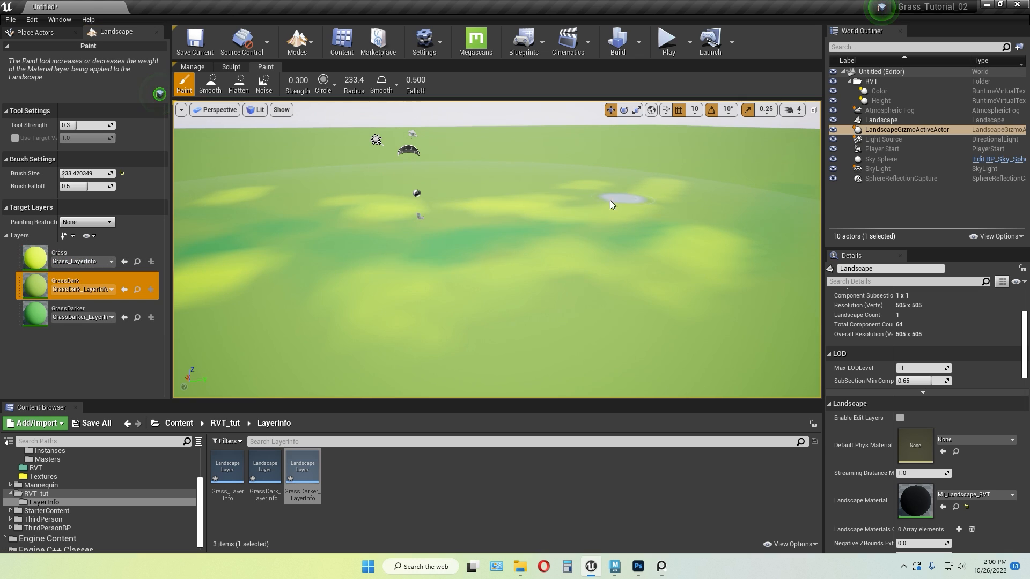
Return to Select mode and look over the painted landscape in Game View
{"action": "left_click", "coordinate": [297, 40]}
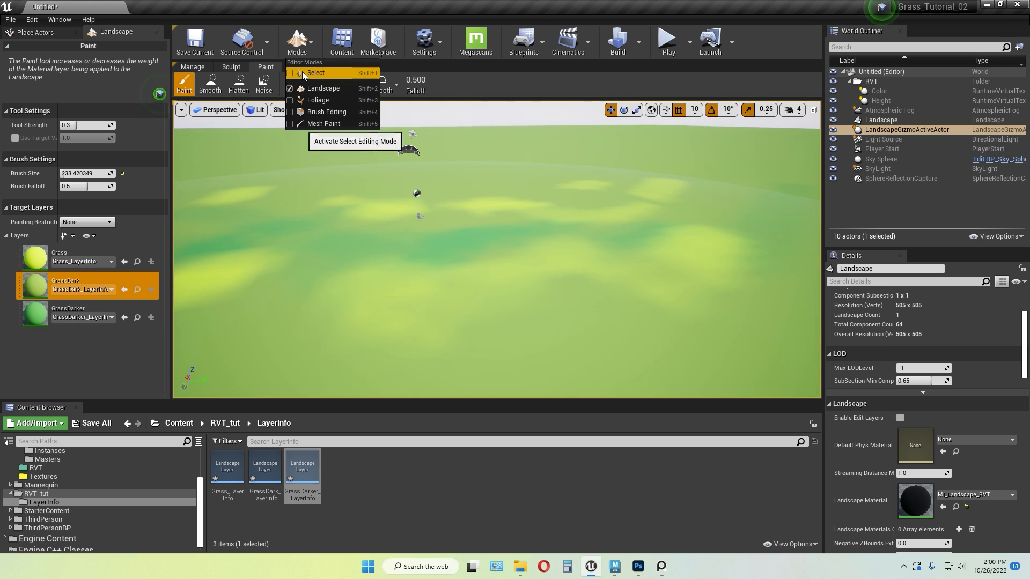
{"action": "left_click", "coordinate": [310, 70]}
{"action": "key", "text": "g"}
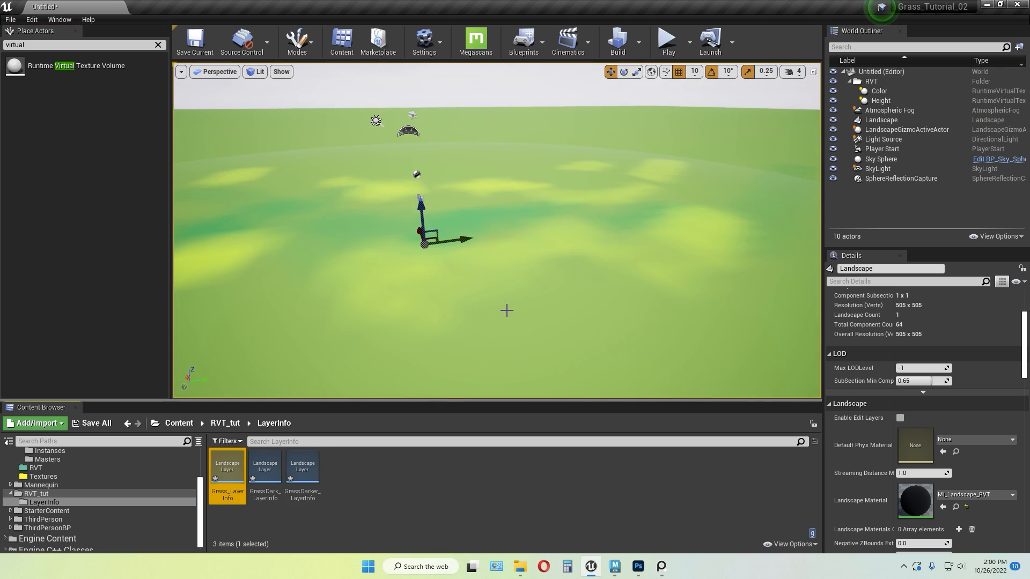
{"action": "key", "text": "w"}
{"action": "mouse_move", "coordinate": [547, 260]}
{"action": "right_mouse_down"}
{"action": "mouse_move", "coordinate": [547, 301]}
{"action": "mouse_move", "coordinate": [547, 261]}
{"action": "right_mouse_up"}
{"action": "key", "text": "g"}
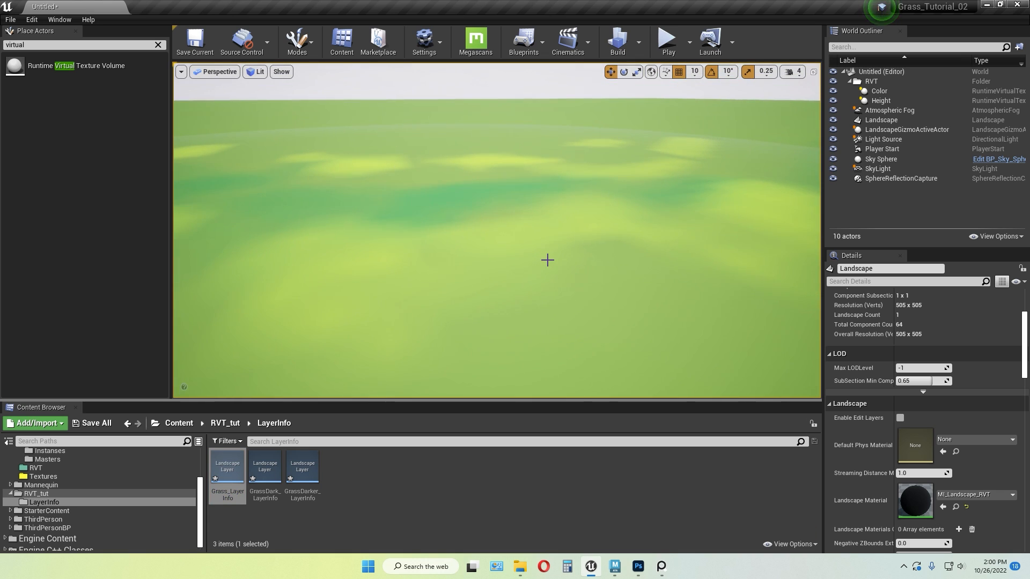
Show the RVT_tut folder and check the bounds and virtual texture settings of the Color and Height volumes
{"action": "left_click", "coordinate": [225, 423]}
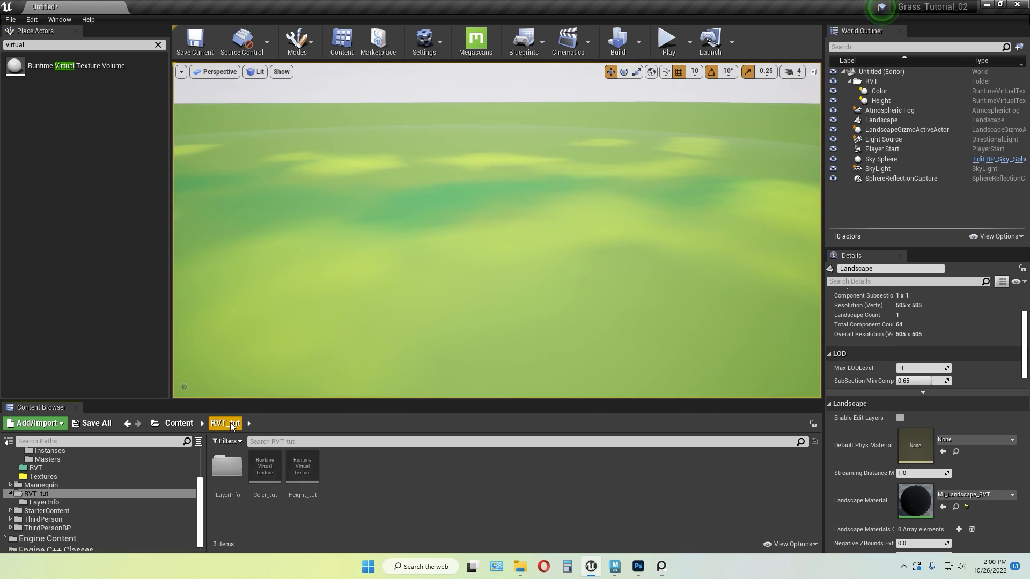
{"action": "left_click", "coordinate": [882, 93]}
{"action": "scroll", "coordinate": [935, 402], "scroll_direction": "up", "scroll_amount": 3}
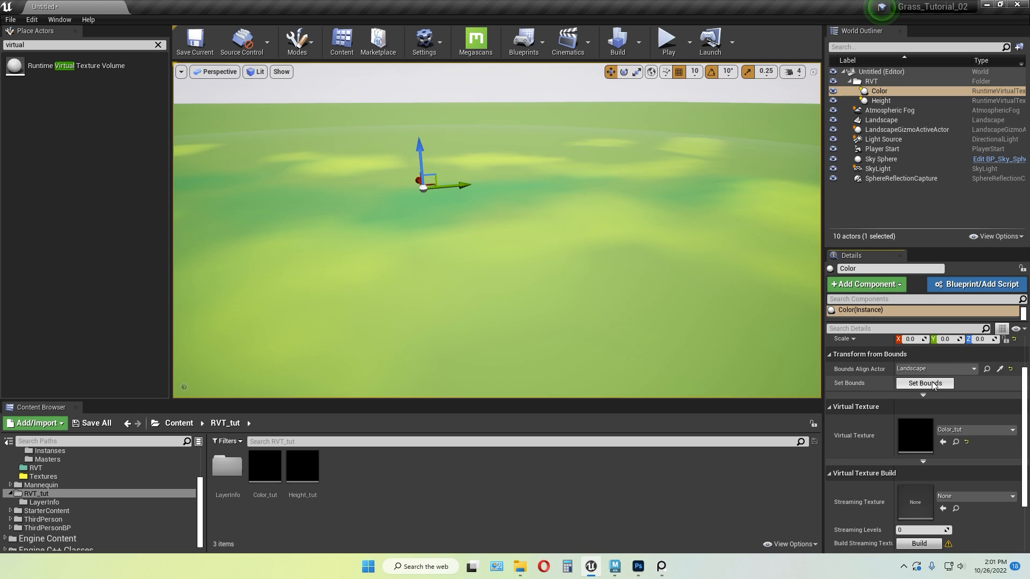
{"action": "left_click", "coordinate": [881, 100]}
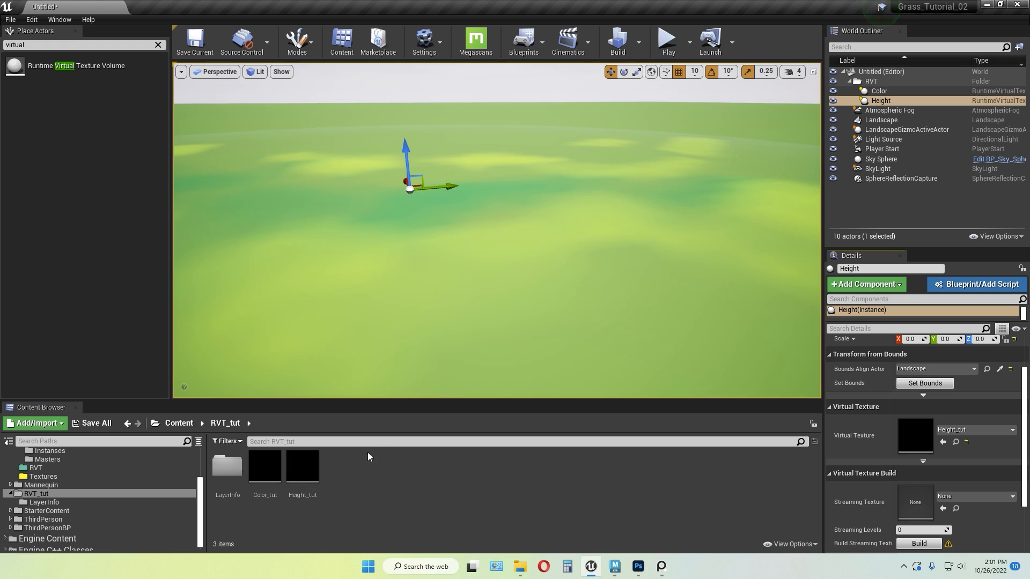
Sculpt a small hill on the landscape beside the painted grass patches using Landscape mode's Sculpt tool
{"action": "left_click", "coordinate": [294, 46]}
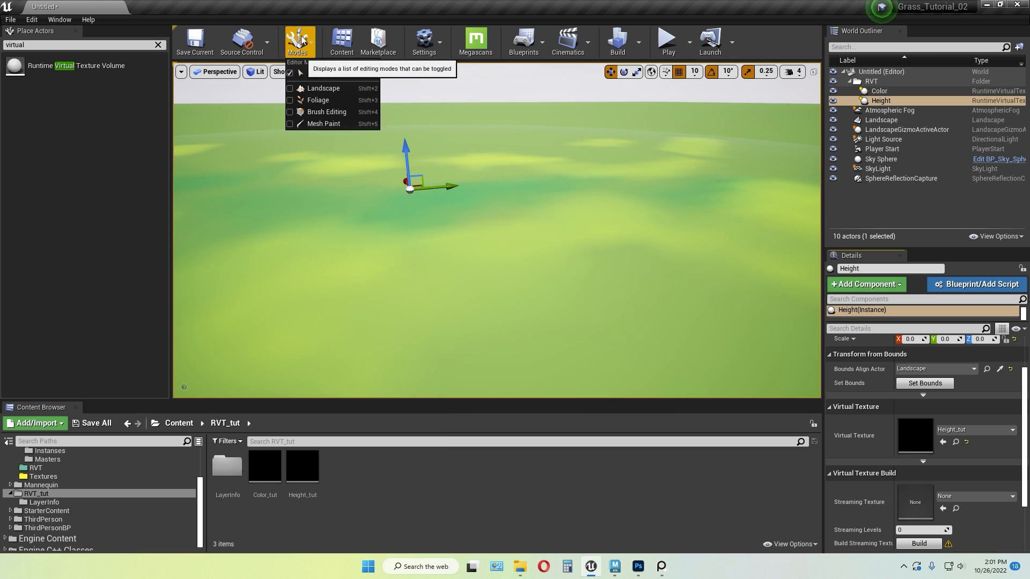
{"action": "left_click", "coordinate": [324, 92]}
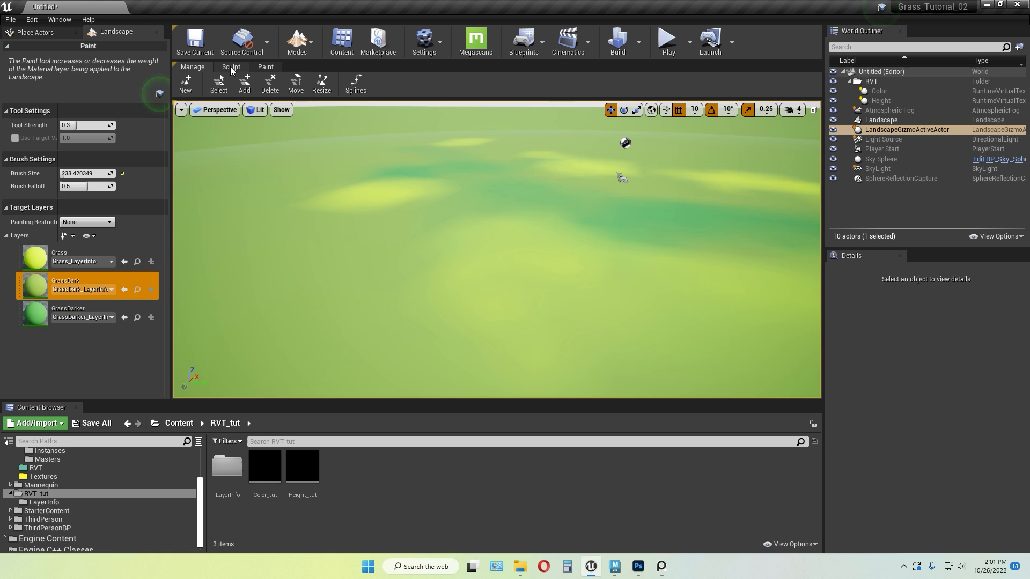
{"action": "left_click", "coordinate": [231, 67]}
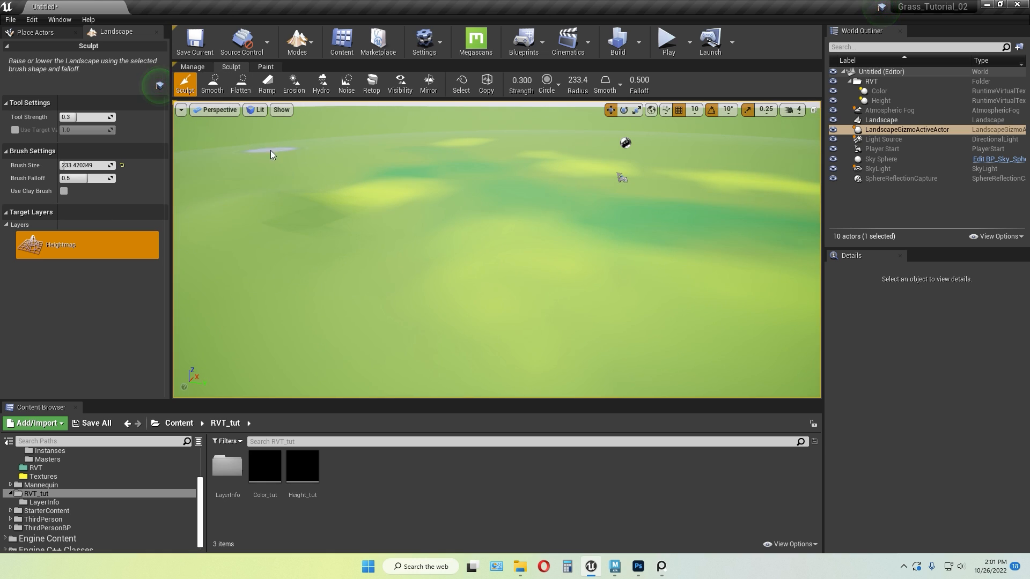
{"action": "left_click", "coordinate": [226, 210]}
{"action": "left_click", "coordinate": [234, 262]}
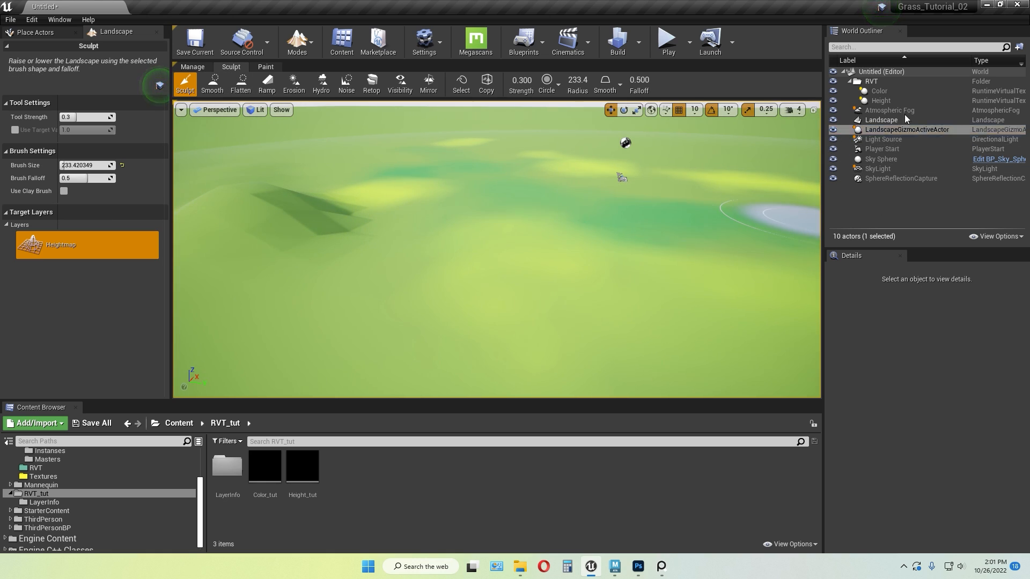
Return to Select mode and set the bounds of the Color and Height virtual texture volumes from the Landscape
{"action": "left_click", "coordinate": [297, 43]}
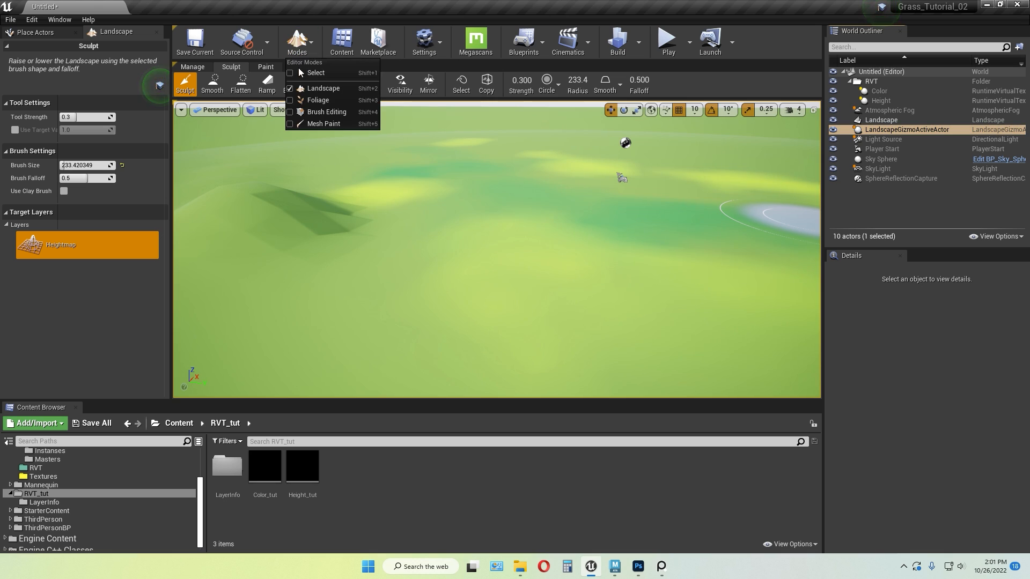
{"action": "left_click", "coordinate": [300, 73]}
{"action": "left_click", "coordinate": [880, 91]}
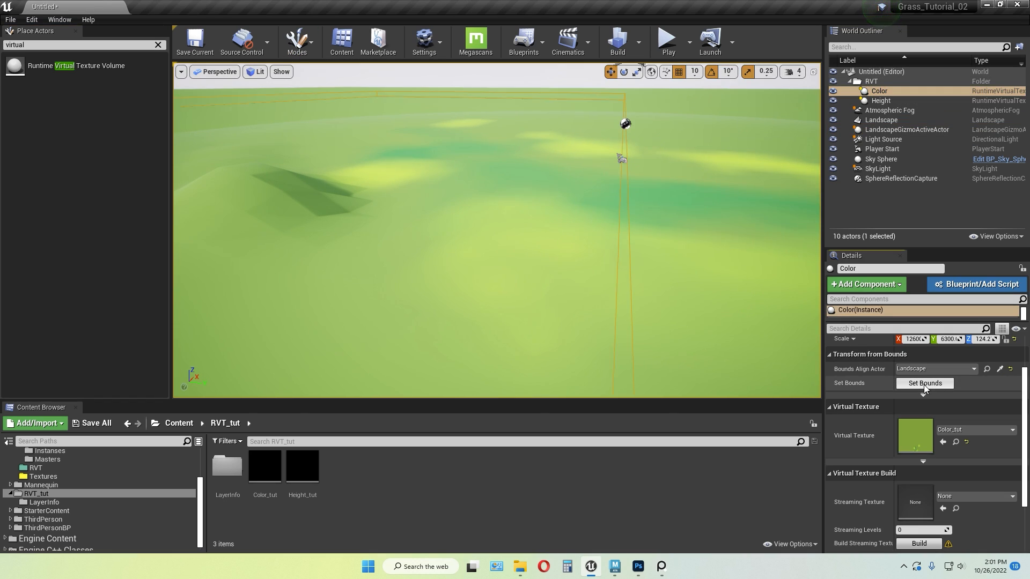
{"action": "left_click", "coordinate": [881, 100]}
{"action": "left_click", "coordinate": [927, 383]}
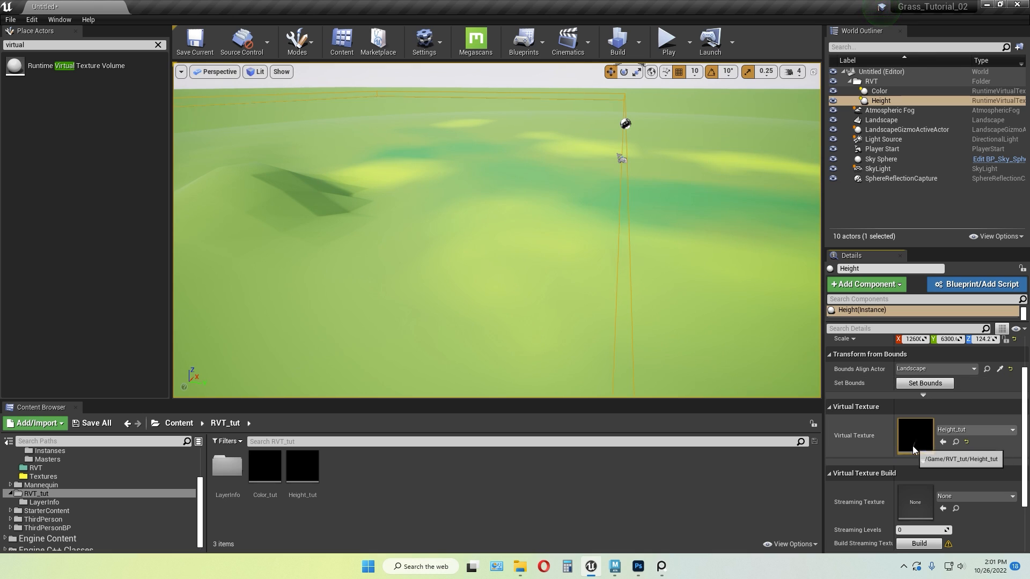
{"action": "left_click", "coordinate": [883, 92]}
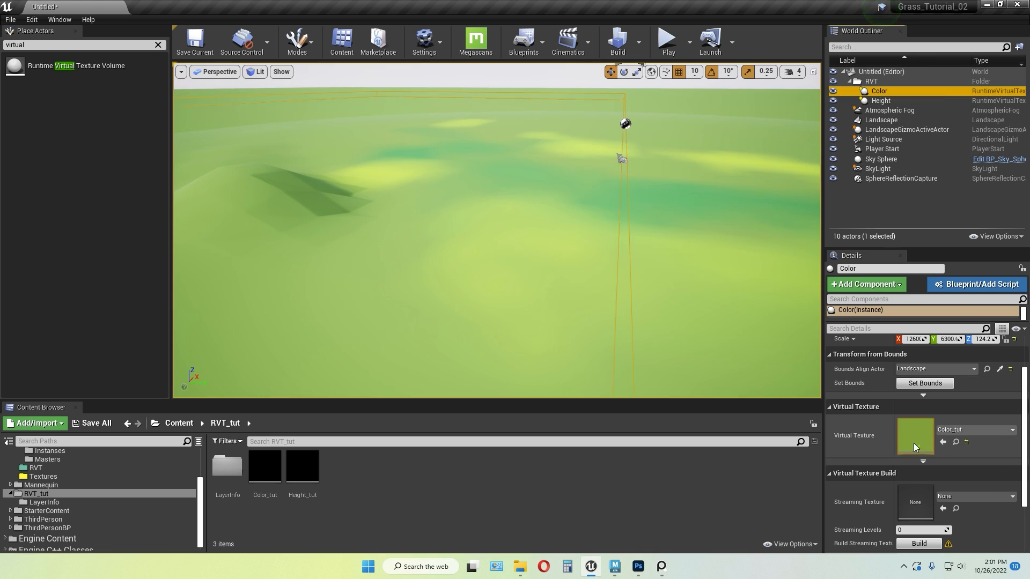
{"action": "left_click", "coordinate": [932, 387]}
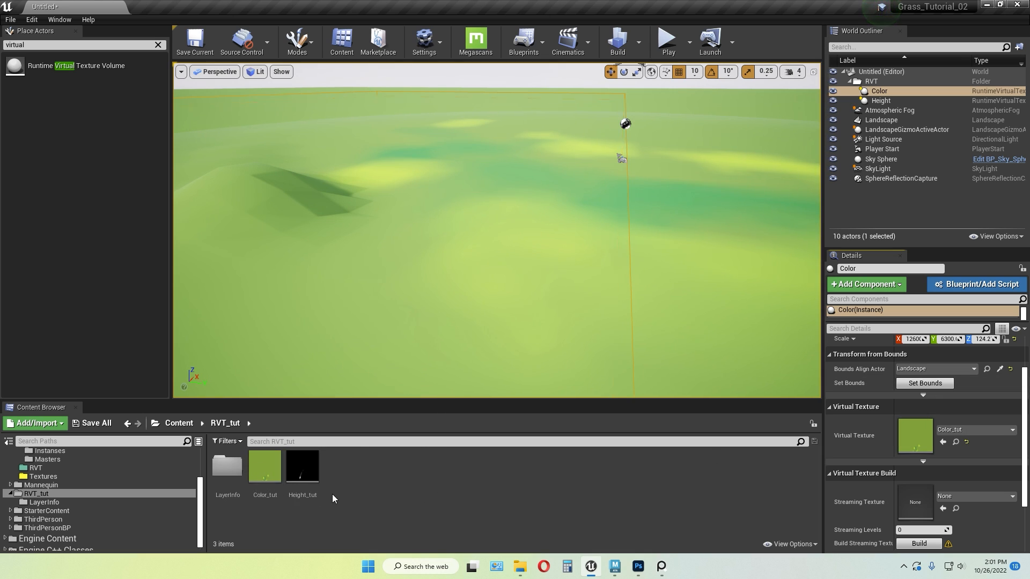
Level the small sculpted hill beside the painted grass patches using Landscape mode's Flatten tool
{"action": "left_click", "coordinate": [310, 49]}
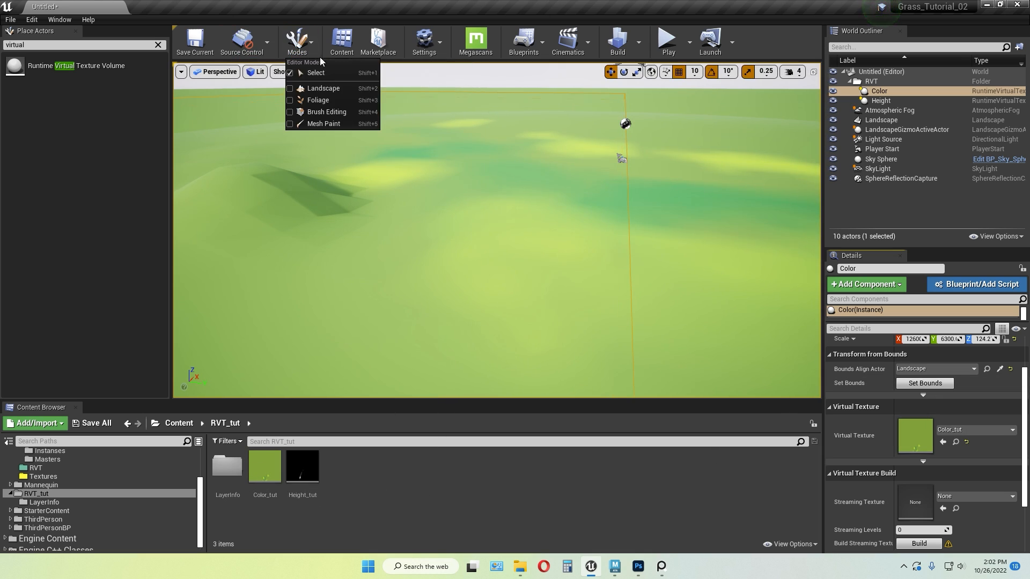
{"action": "left_click", "coordinate": [323, 88]}
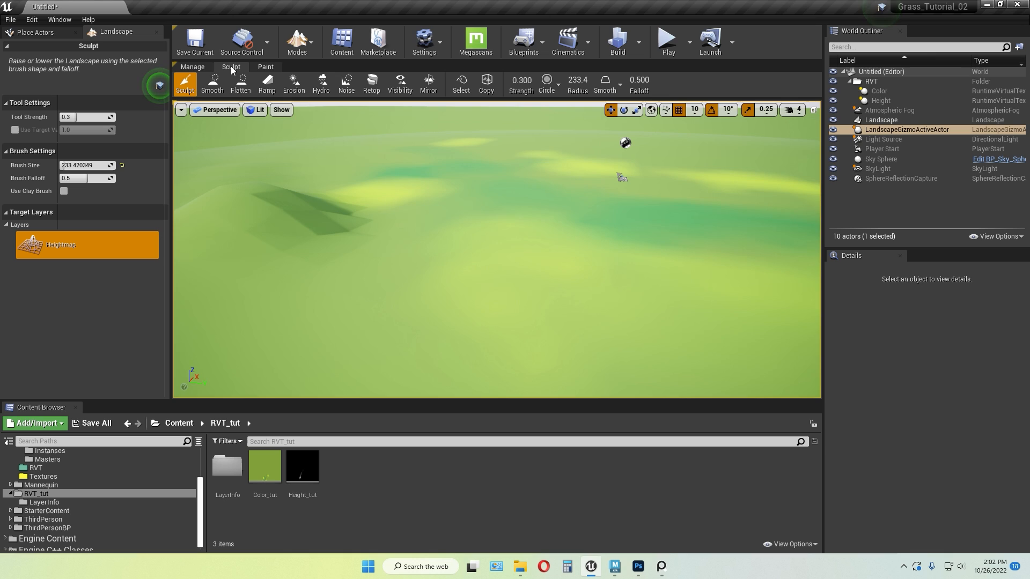
{"action": "left_click", "coordinate": [241, 84]}
{"action": "mouse_move", "coordinate": [412, 177]}
{"action": "left_mouse_down"}
{"action": "mouse_move", "coordinate": [340, 223]}
{"action": "mouse_move", "coordinate": [268, 211]}
{"action": "mouse_move", "coordinate": [349, 163]}
{"action": "mouse_move", "coordinate": [372, 183]}
{"action": "mouse_move", "coordinate": [360, 225]}
{"action": "left_mouse_up"}
Return to Select mode and look over the flattened landscape in Game View
{"action": "left_click", "coordinate": [298, 42]}
{"action": "left_click", "coordinate": [322, 71]}
{"action": "type", "text": "virtual"}
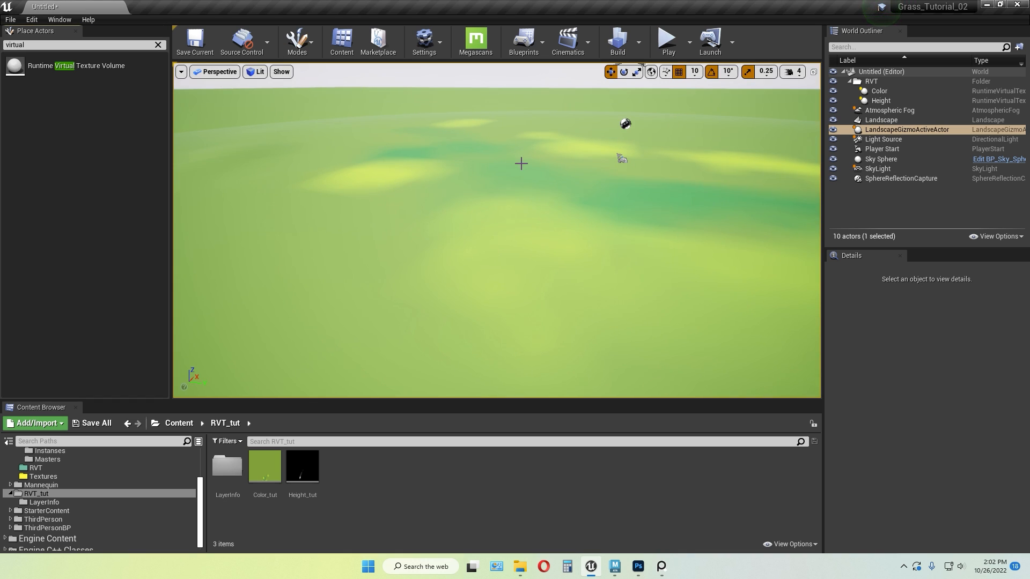
{"action": "right_click_drag", "start_coordinate": [563, 252], "coordinate": [593, 257]}
{"action": "key", "text": "g"}
{"action": "key", "text": "w"}
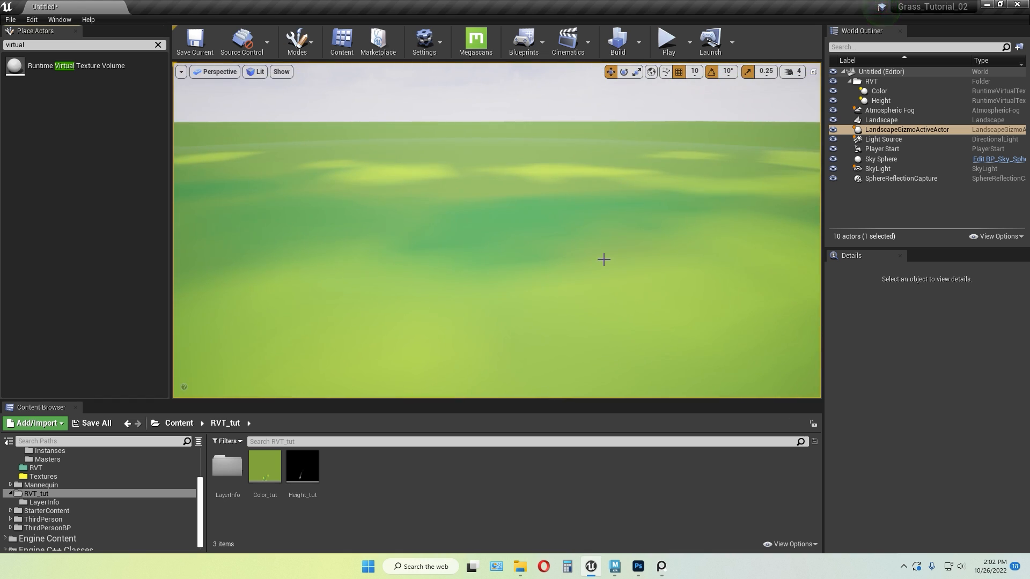
Open the MM_GrassRVT material from the Materials/Masters folder of Grass_Tutorial
{"action": "left_click", "coordinate": [180, 424]}
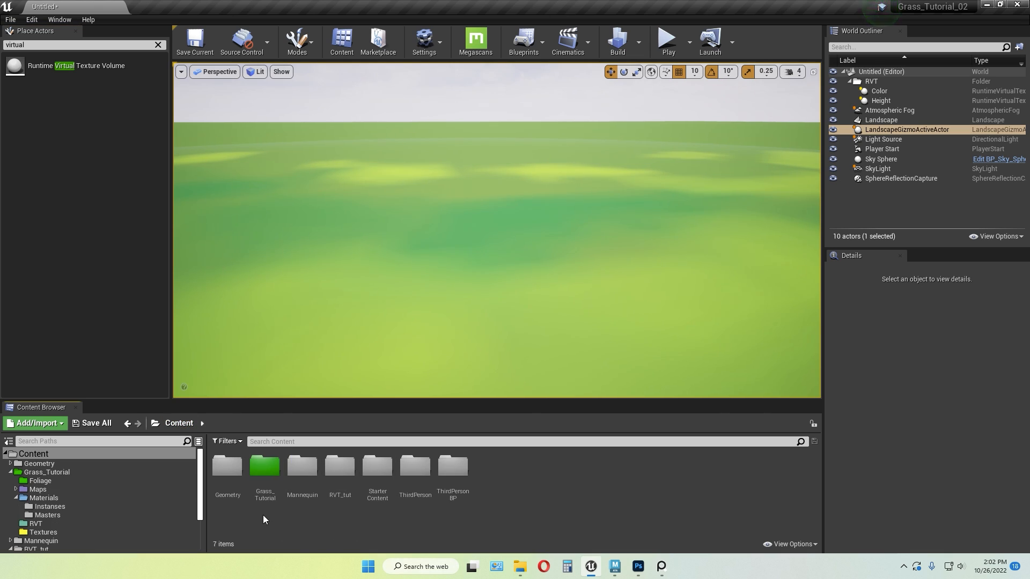
{"action": "double_click", "coordinate": [265, 466]}
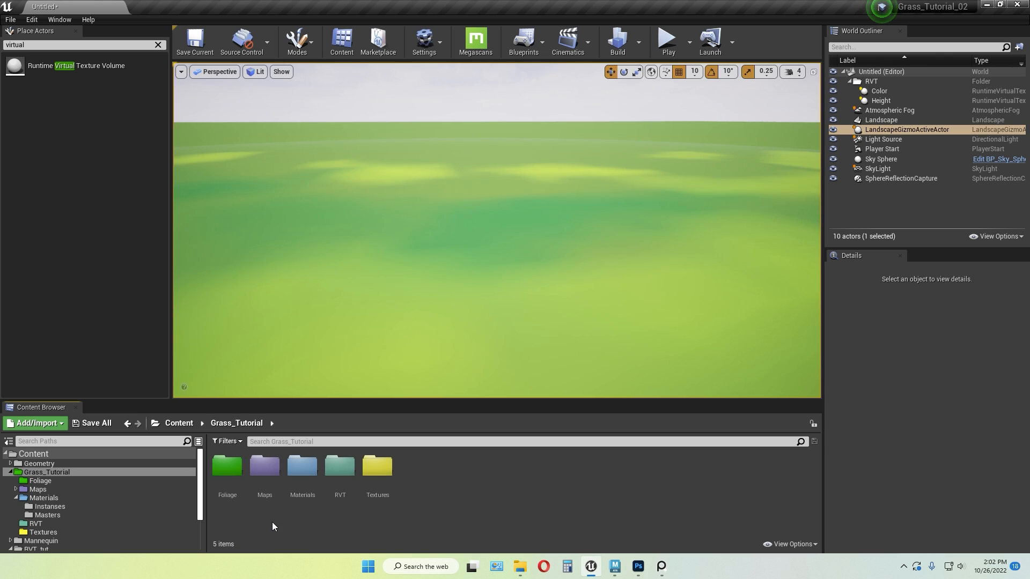
{"action": "double_click", "coordinate": [302, 467]}
{"action": "double_click", "coordinate": [265, 465]}
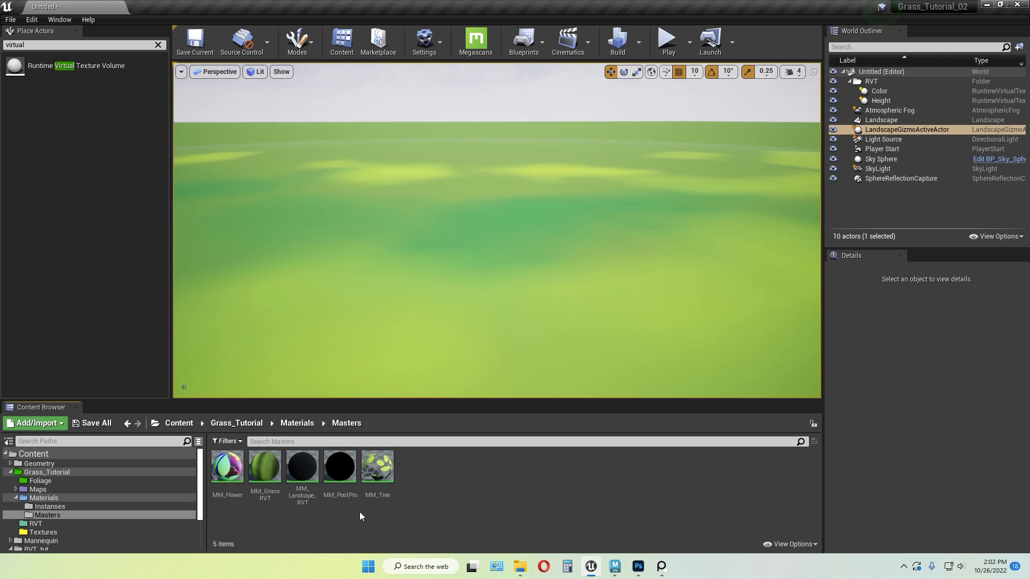
{"action": "double_click", "coordinate": [265, 467]}
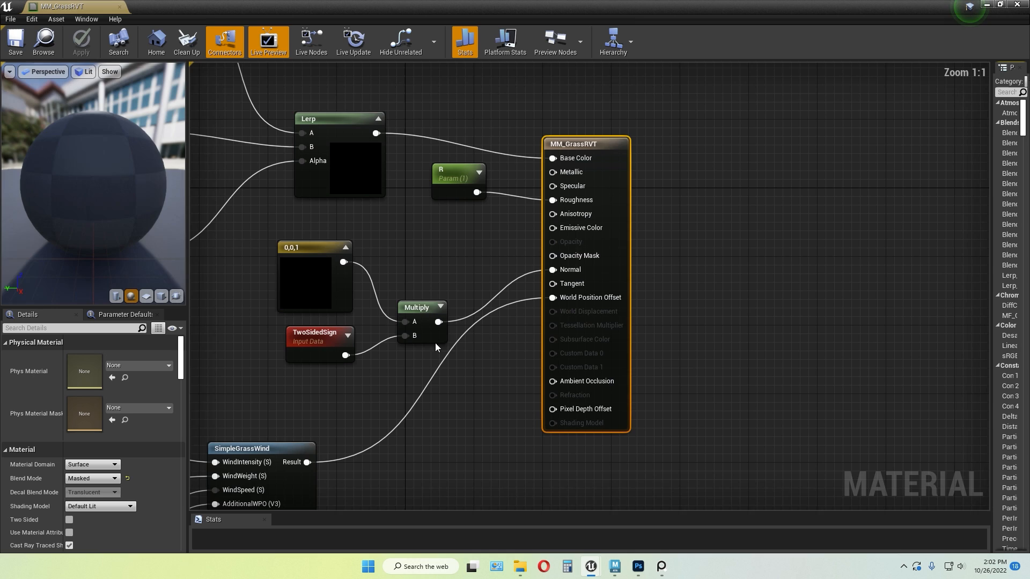
Examine the colorRVT sampler and wind color nodes in the MM_GrassRVT graph, and close the material without applying changes
{"action": "scroll", "coordinate": [406, 377], "scroll_direction": "down", "scroll_amount": 5}
{"action": "right_click_drag", "start_coordinate": [332, 377], "coordinate": [598, 319]}
{"action": "left_click", "coordinate": [435, 349]}
{"action": "scroll", "coordinate": [568, 316], "scroll_direction": "up", "scroll_amount": 2}
{"action": "right_click_drag", "start_coordinate": [571, 353], "coordinate": [607, 358]}
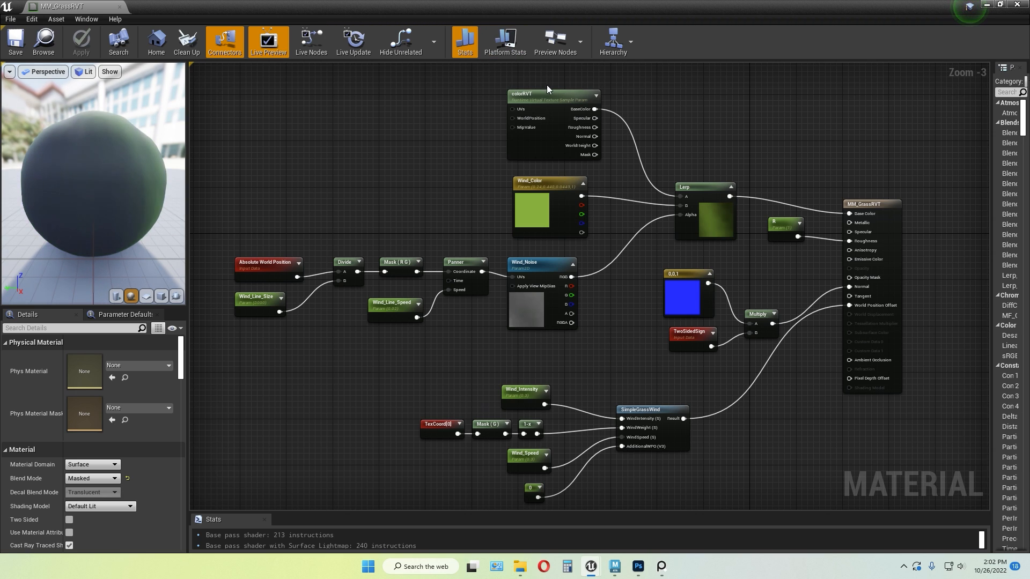
{"action": "left_click_drag", "start_coordinate": [540, 96], "coordinate": [545, 101]}
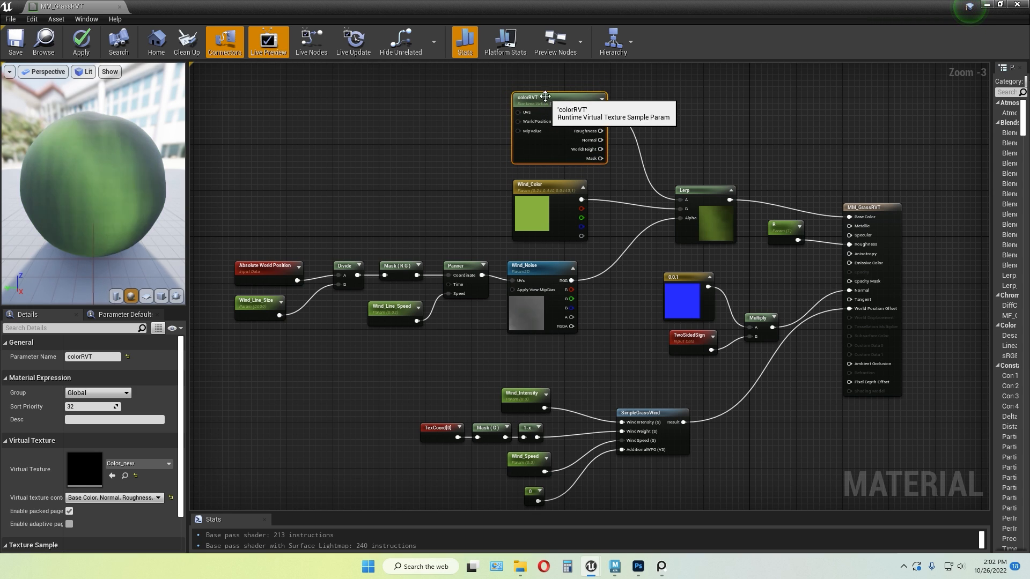
{"action": "right_click_drag", "start_coordinate": [441, 186], "coordinate": [446, 170]}
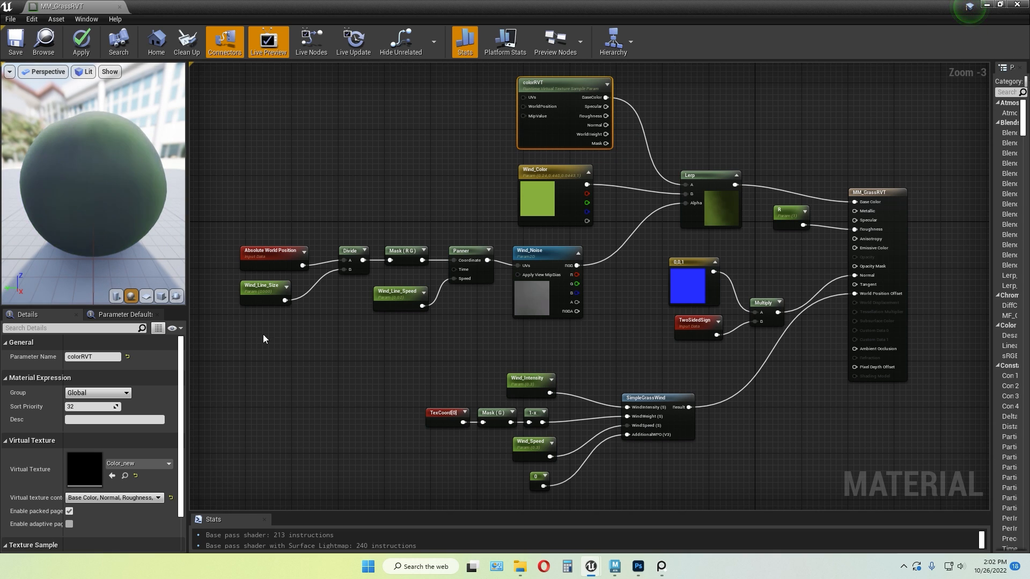
{"action": "left_click_drag", "start_coordinate": [242, 340], "coordinate": [550, 184]}
{"action": "left_click", "coordinate": [440, 202]}
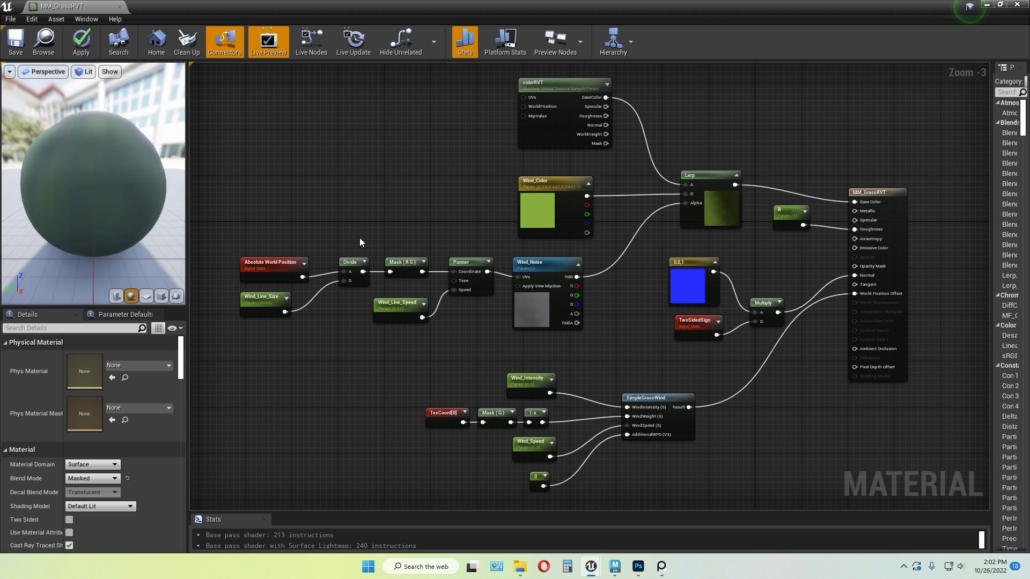
{"action": "left_click", "coordinate": [1017, 4]}
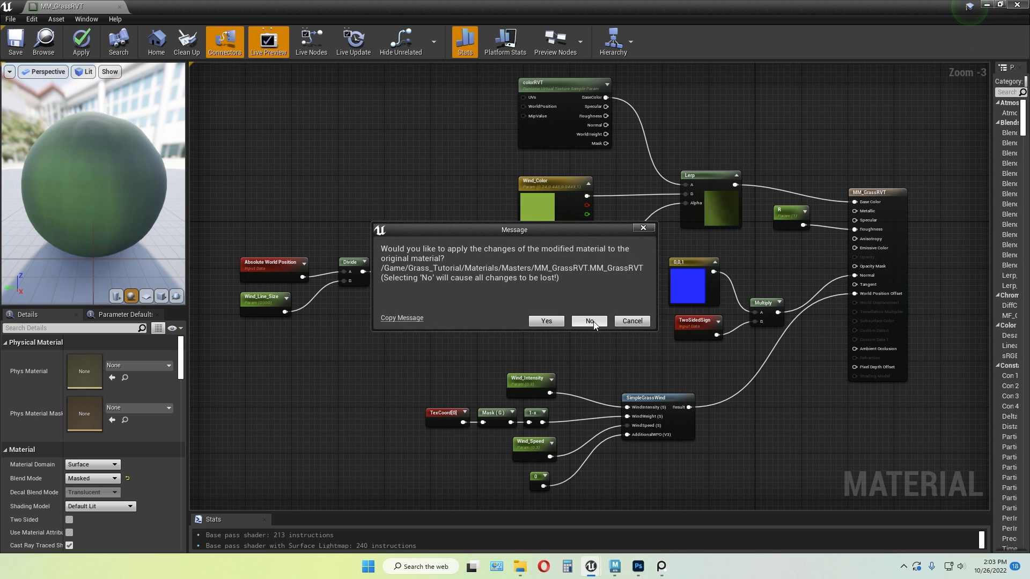
{"action": "left_click", "coordinate": [592, 322]}
Show the Maps folder of Grass_Tutorial in the Content Browser
{"action": "left_click", "coordinate": [179, 424]}
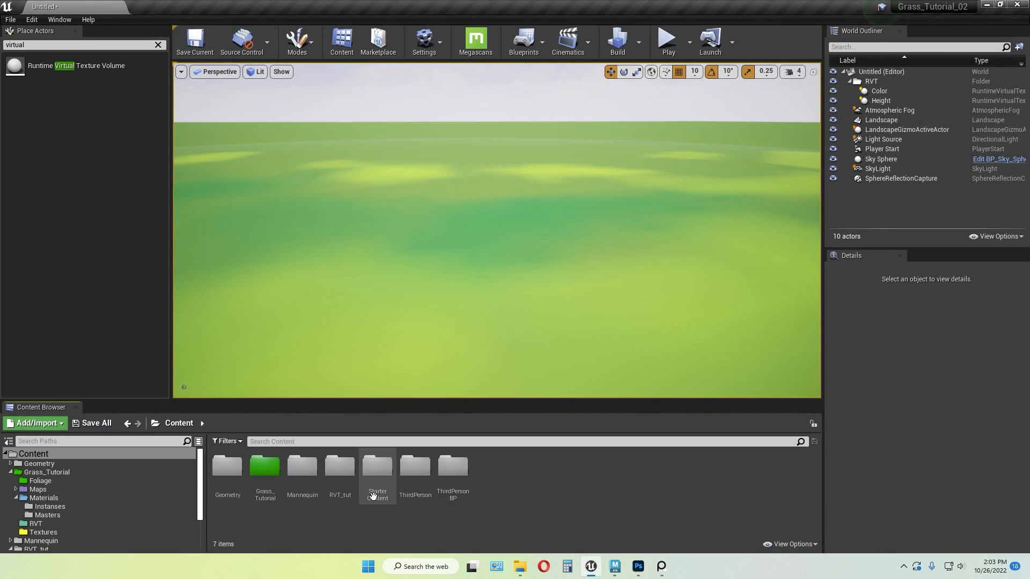
{"action": "double_click", "coordinate": [265, 468]}
{"action": "double_click", "coordinate": [277, 478]}
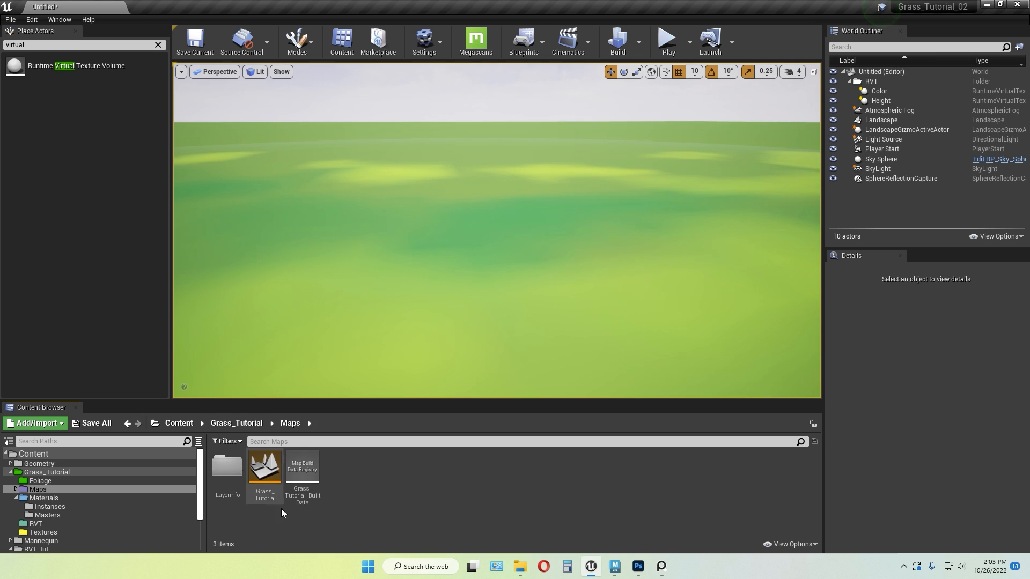
{"action": "left_click", "coordinate": [273, 472]}
{"action": "double_click", "coordinate": [274, 473]}
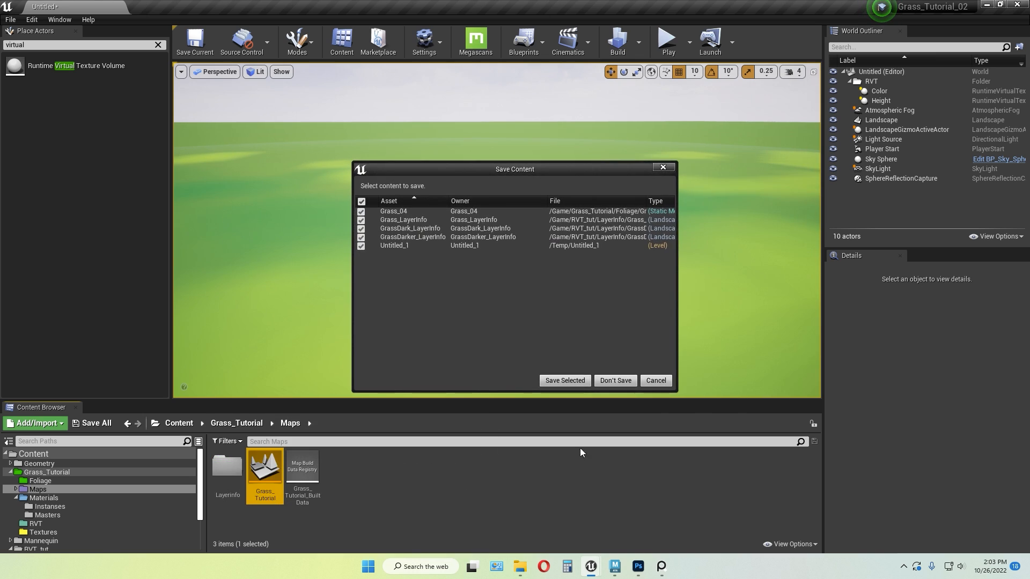
{"action": "left_click", "coordinate": [663, 167]}
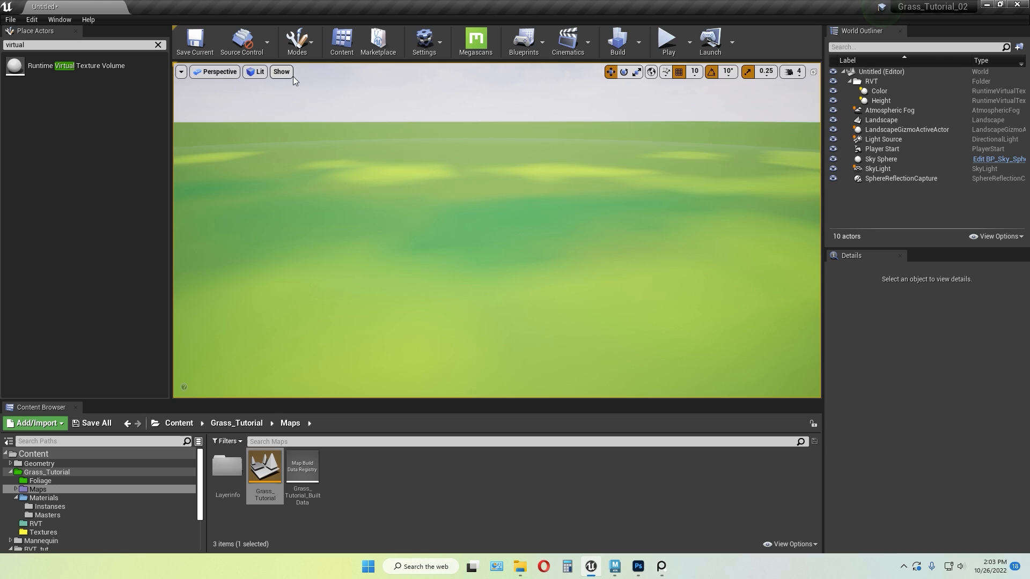
Save the untitled level as Tut in the RVT_tut folder
{"action": "left_click", "coordinate": [11, 20]}
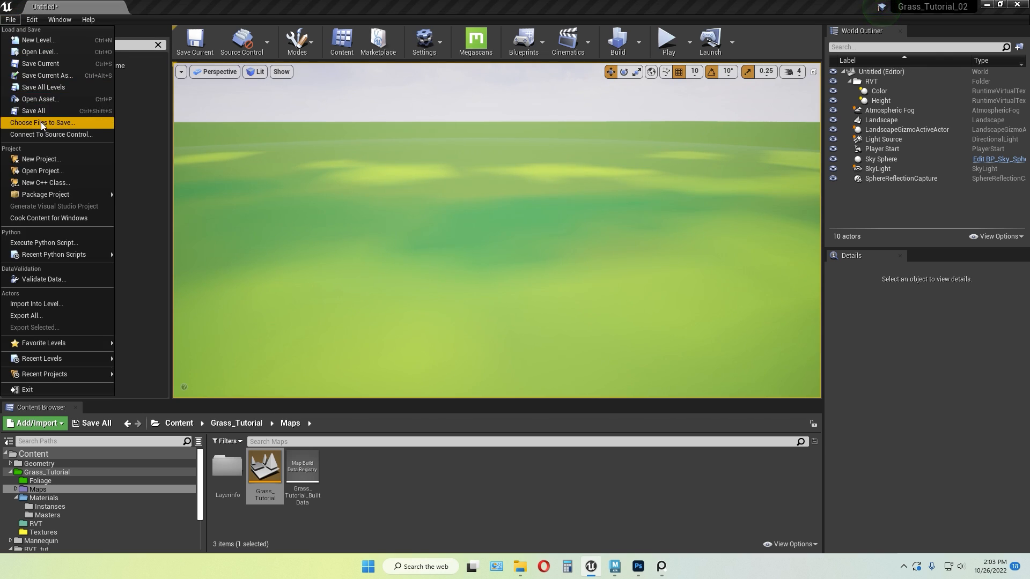
{"action": "left_click", "coordinate": [47, 75]}
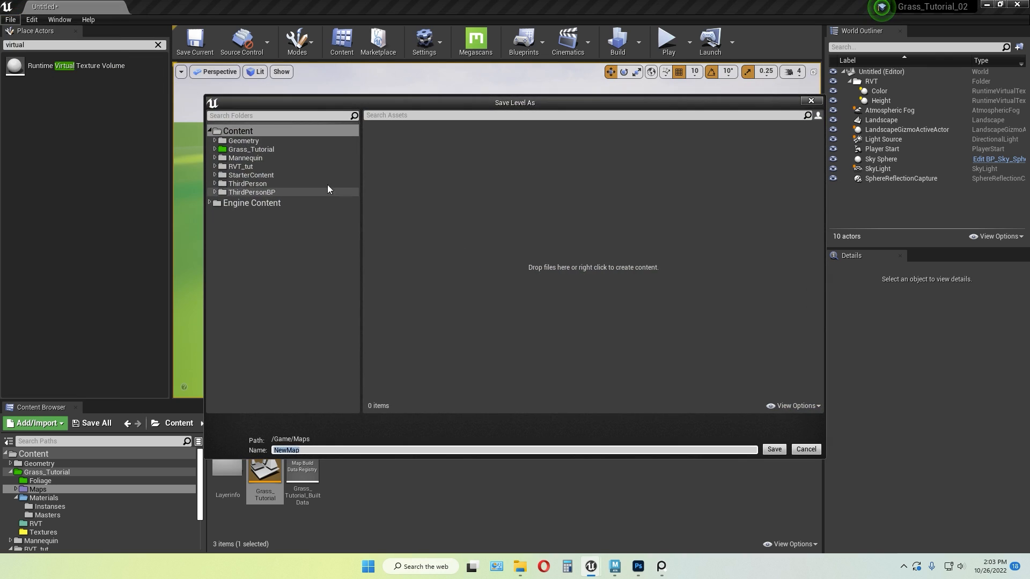
{"action": "left_click", "coordinate": [239, 166]}
{"action": "left_click", "coordinate": [309, 449]}
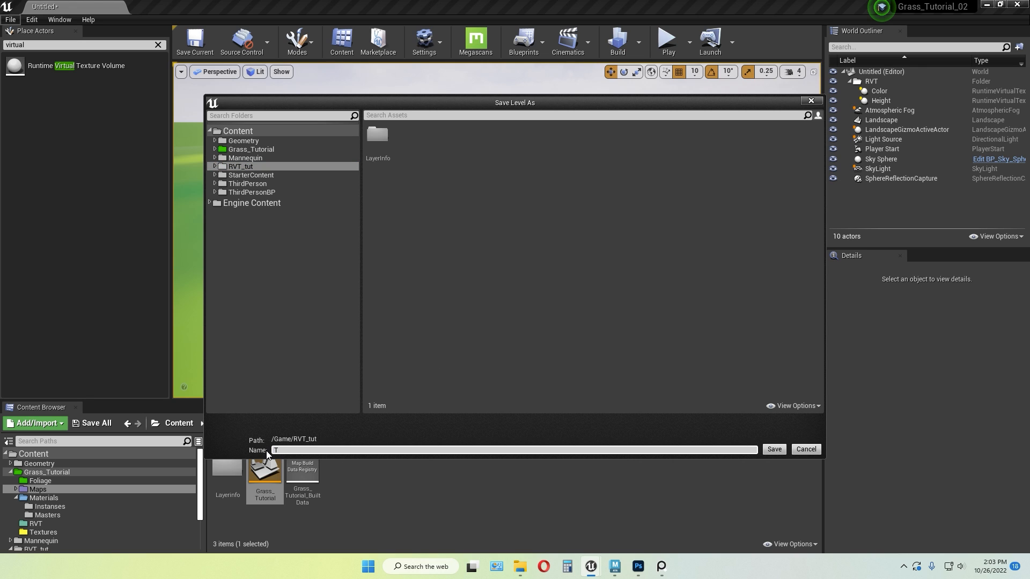
{"action": "type", "text": "Tut"}
{"action": "left_click", "coordinate": [774, 450]}
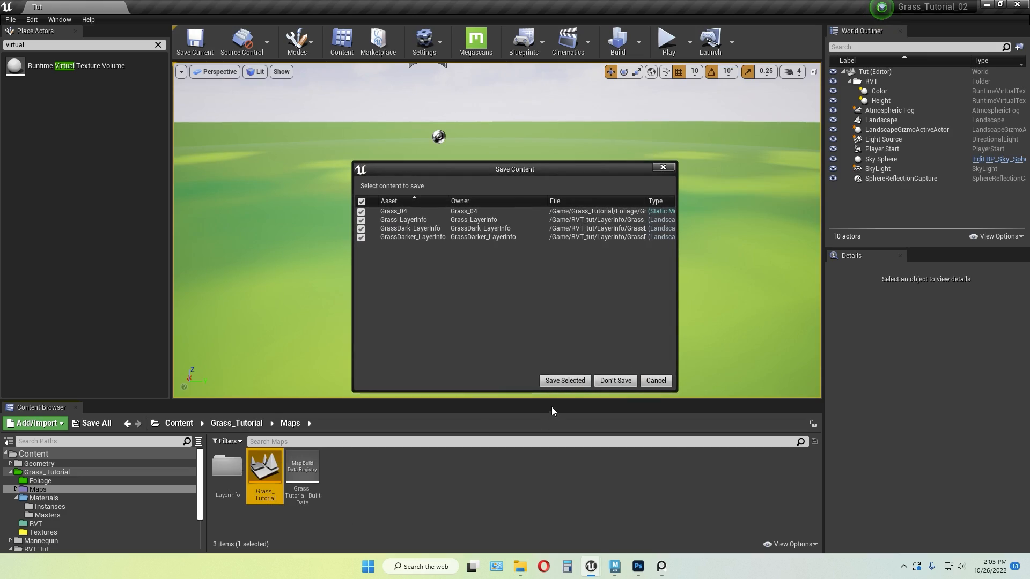
Save the modified grass mesh and layer info assets, open the Grass_Tutorial level and look over its flower meadow
{"action": "left_click", "coordinate": [562, 383]}
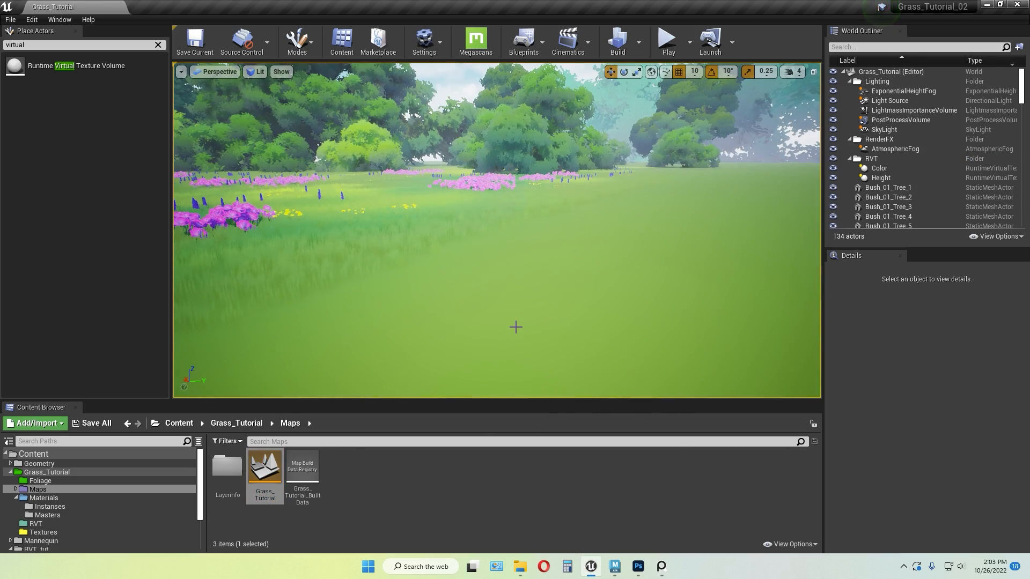
{"action": "right_click_drag", "start_coordinate": [497, 231], "coordinate": [420, 265]}
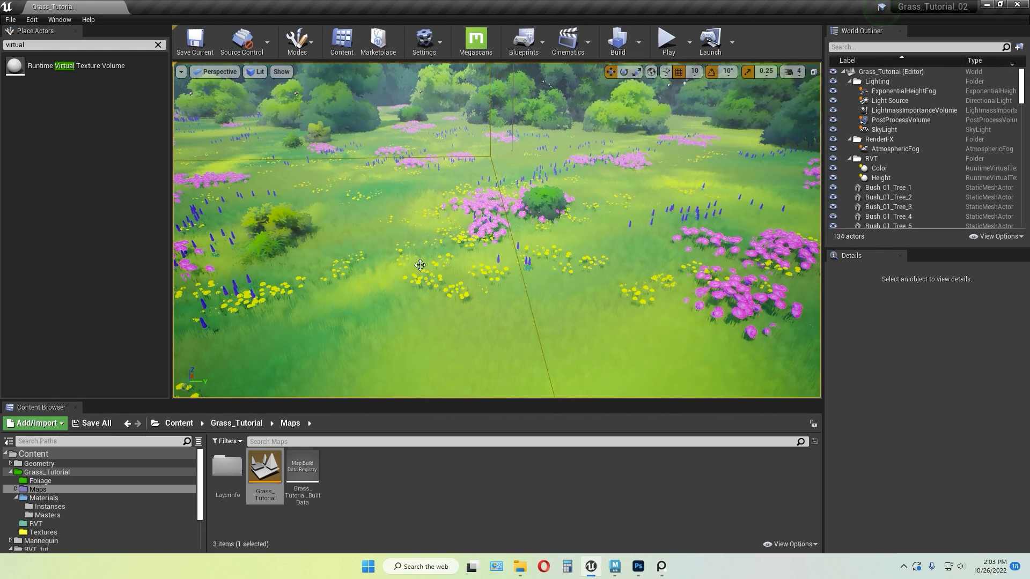
{"action": "right_click_drag", "start_coordinate": [336, 275], "coordinate": [311, 292]}
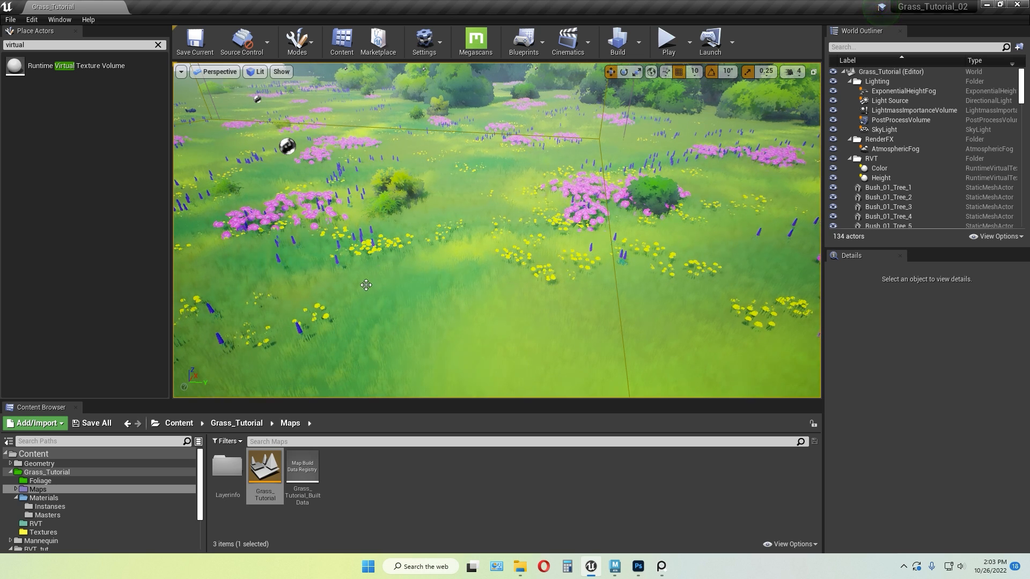
{"action": "right_click_drag", "start_coordinate": [497, 230], "coordinate": [497, 193]}
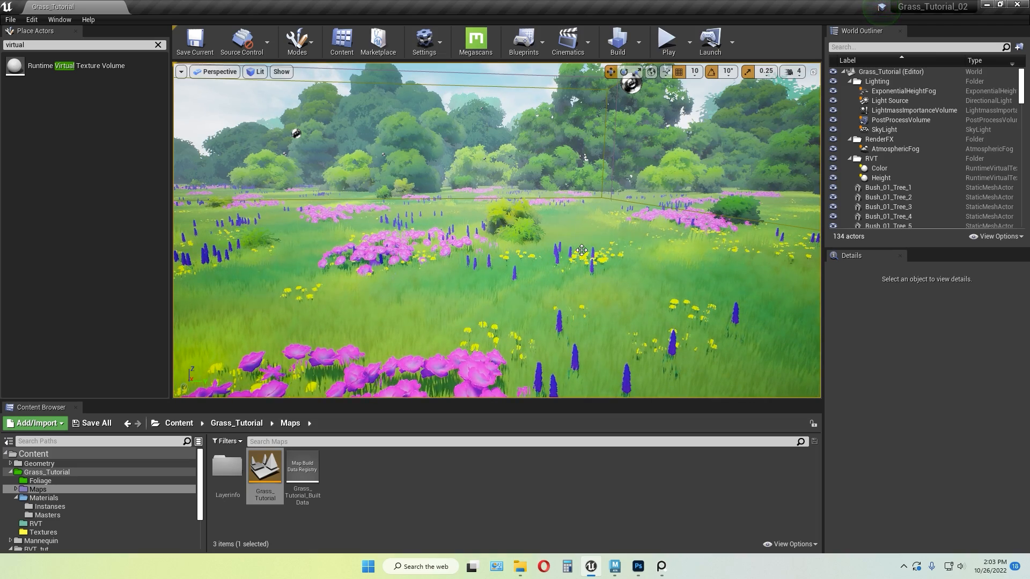
{"action": "right_click_drag", "start_coordinate": [582, 250], "coordinate": [542, 252]}
{"action": "right_click_drag", "start_coordinate": [561, 294], "coordinate": [519, 312]}
{"action": "left_click", "coordinate": [354, 497]}
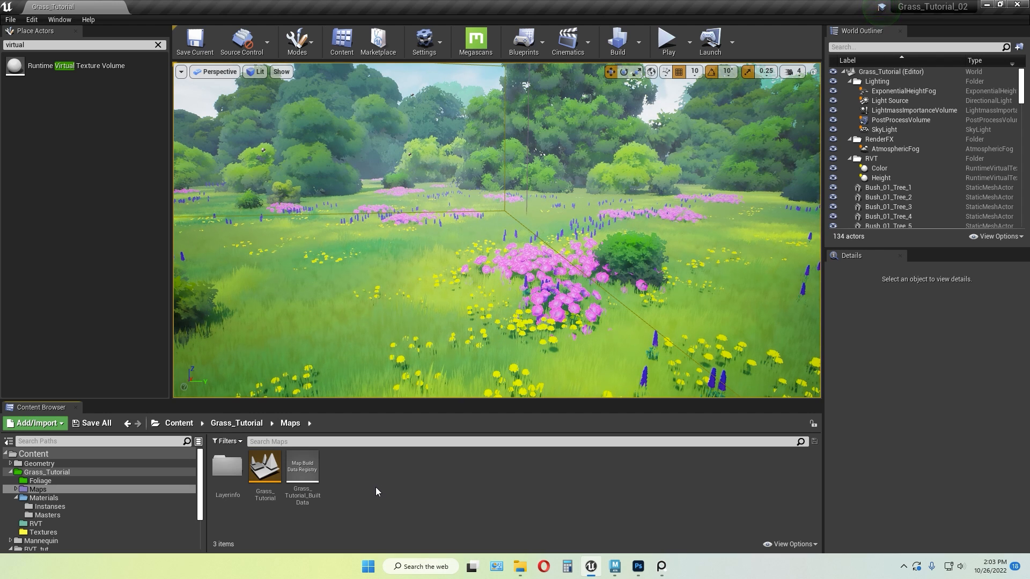
Check the virtual textures in Grass_Tutorial's RVT folder and reopen the Tut level from RVT_tut
{"action": "left_click", "coordinate": [236, 423]}
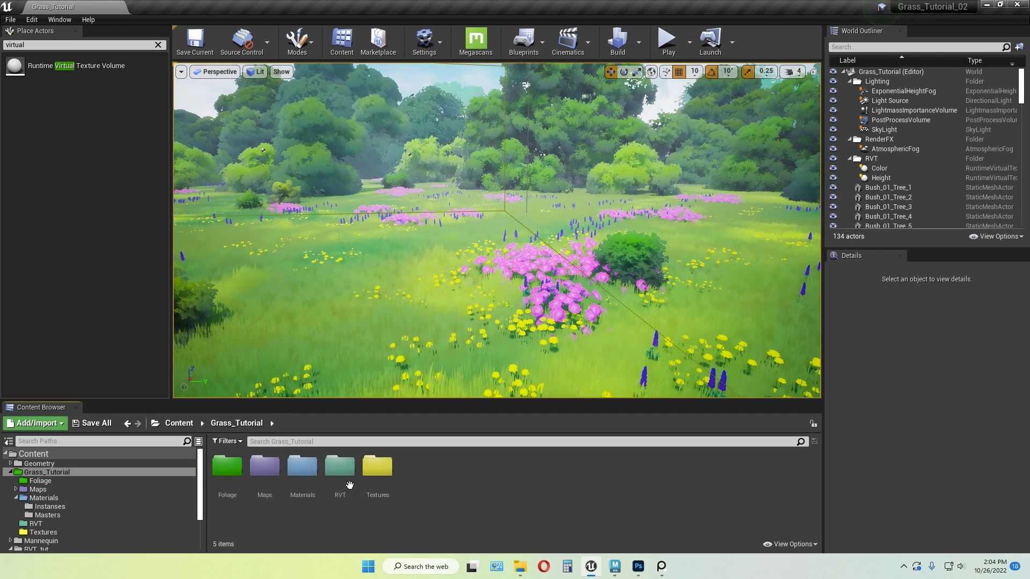
{"action": "double_click", "coordinate": [338, 464]}
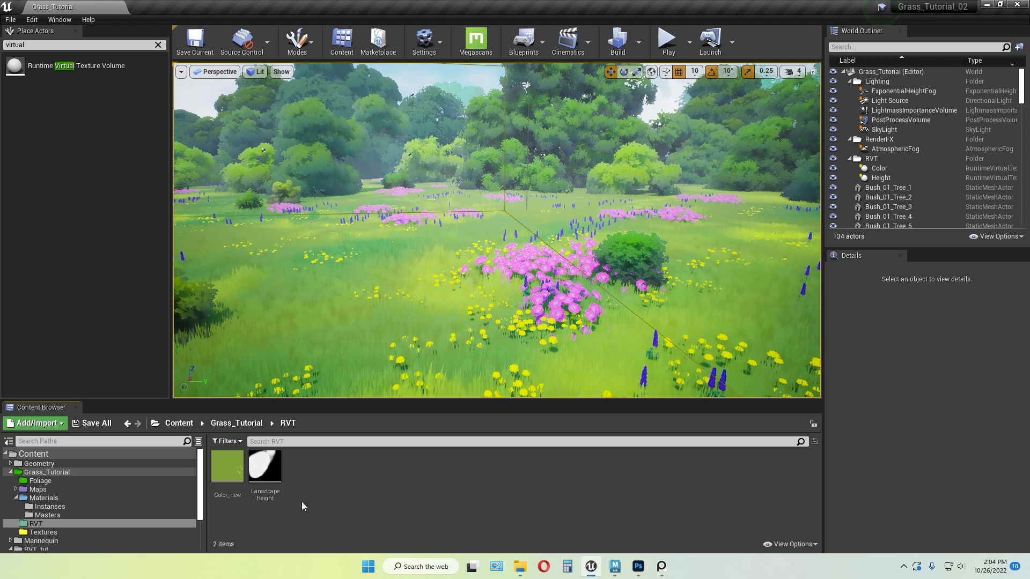
{"action": "left_click", "coordinate": [182, 422]}
{"action": "double_click", "coordinate": [340, 465]}
{"action": "left_click", "coordinate": [342, 477]}
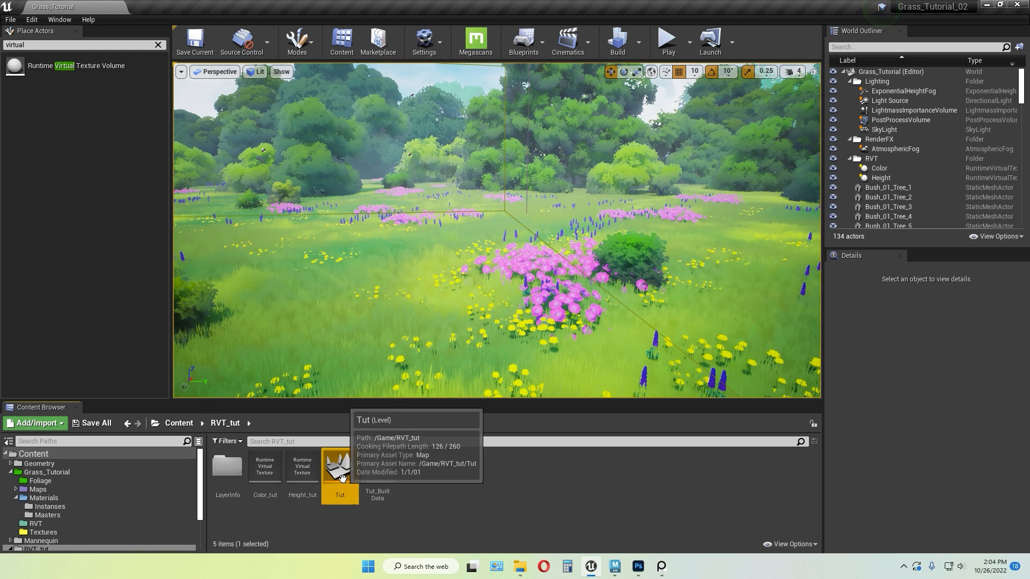
{"action": "double_click", "coordinate": [342, 478]}
{"action": "left_click_drag", "start_coordinate": [456, 274], "coordinate": [501, 263], "text": "alt"}
Reopen the MM_GrassRVT master material from Grass_Tutorial's Materials/Masters folder in the Material Editor
{"action": "left_click", "coordinate": [178, 424]}
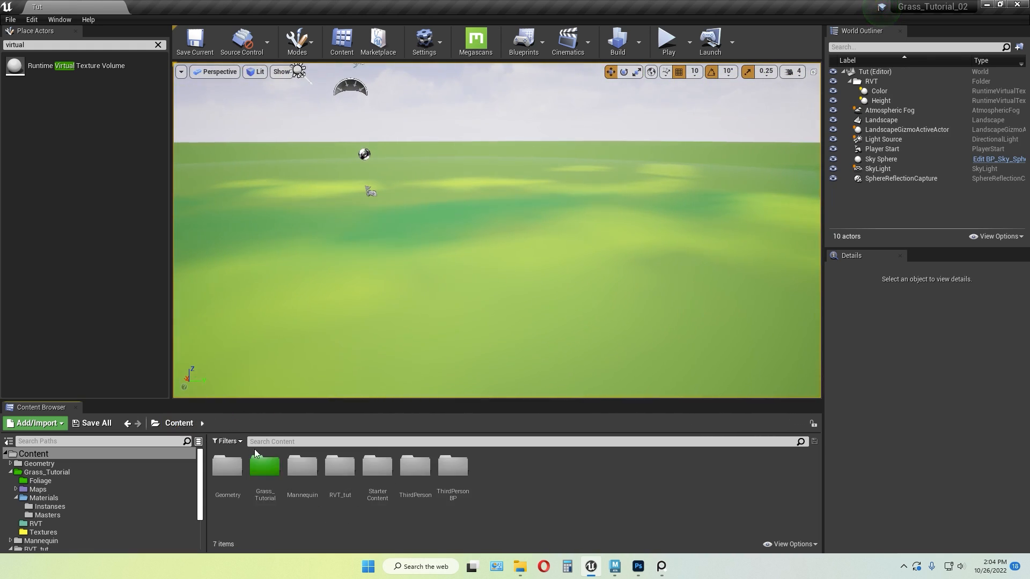
{"action": "double_click", "coordinate": [266, 466]}
{"action": "double_click", "coordinate": [303, 470]}
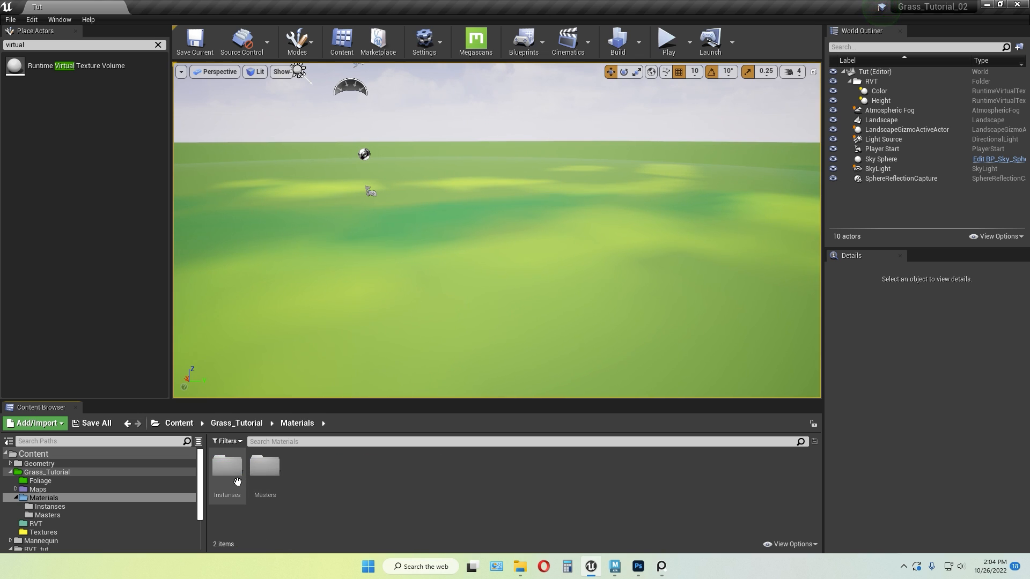
{"action": "double_click", "coordinate": [265, 466]}
{"action": "left_click", "coordinate": [266, 479]}
{"action": "double_click", "coordinate": [267, 479]}
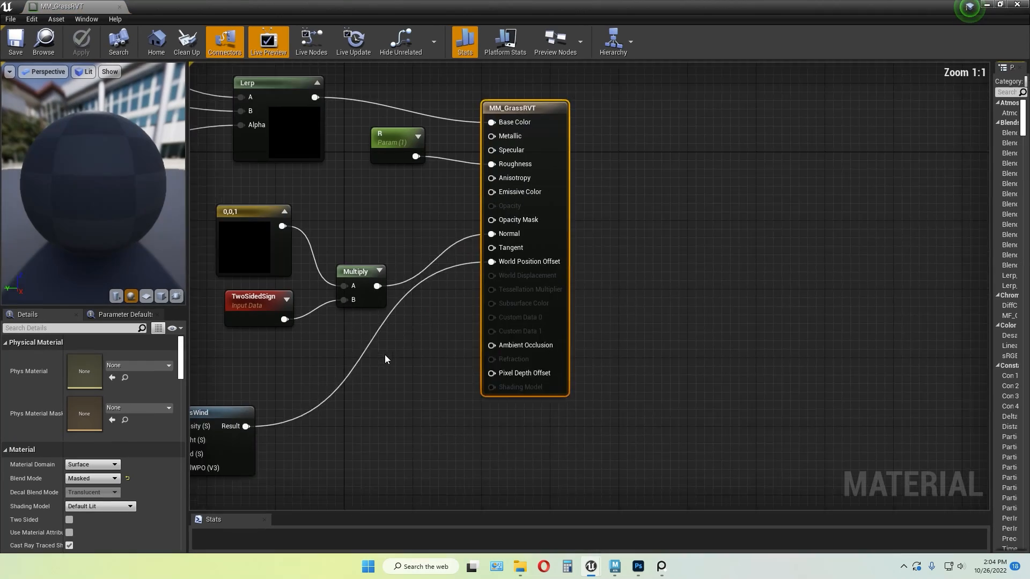
Examine the Wind_Noise panning nodes and the colorRVT Base Color connection in the grass material graph
{"action": "scroll", "coordinate": [339, 391], "scroll_direction": "down", "scroll_amount": 5}
{"action": "right_click_drag", "start_coordinate": [400, 362], "coordinate": [533, 343]}
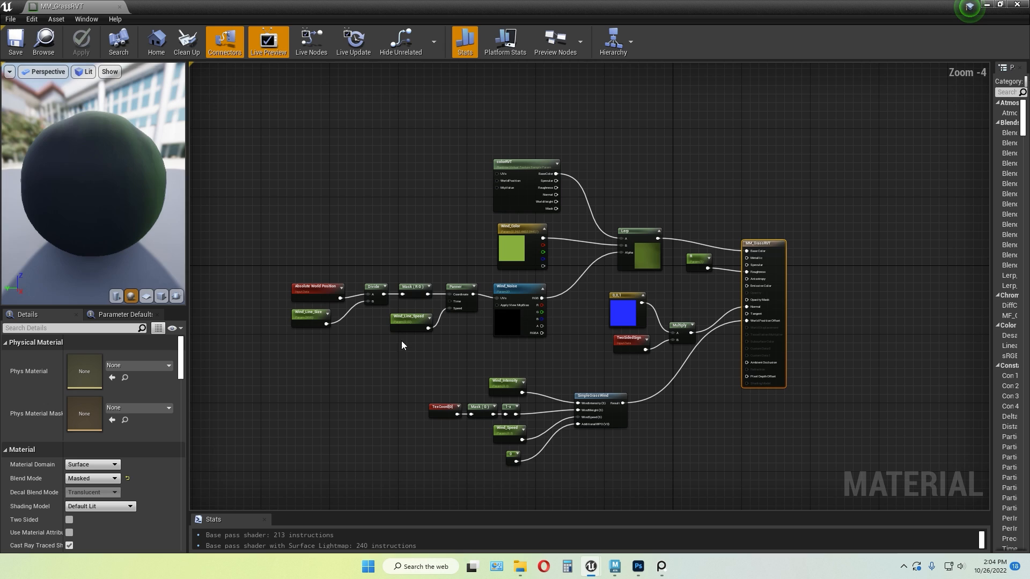
{"action": "left_click_drag", "start_coordinate": [293, 343], "coordinate": [524, 223]}
{"action": "right_click_drag", "start_coordinate": [622, 202], "coordinate": [473, 207]}
{"action": "left_click", "coordinate": [517, 150]}
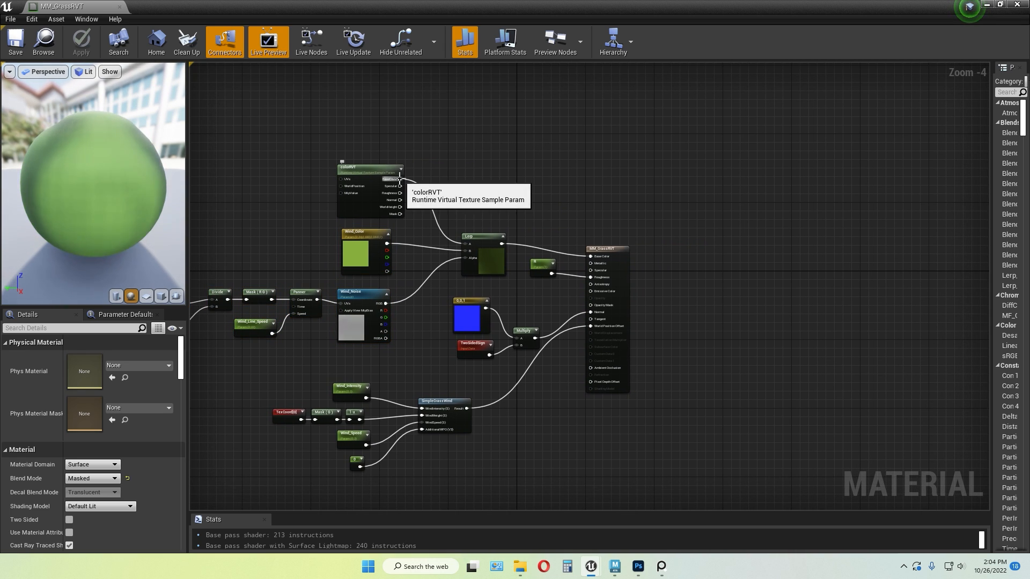
{"action": "left_click_drag", "start_coordinate": [400, 179], "coordinate": [540, 173]}
{"action": "left_click", "coordinate": [435, 118]}
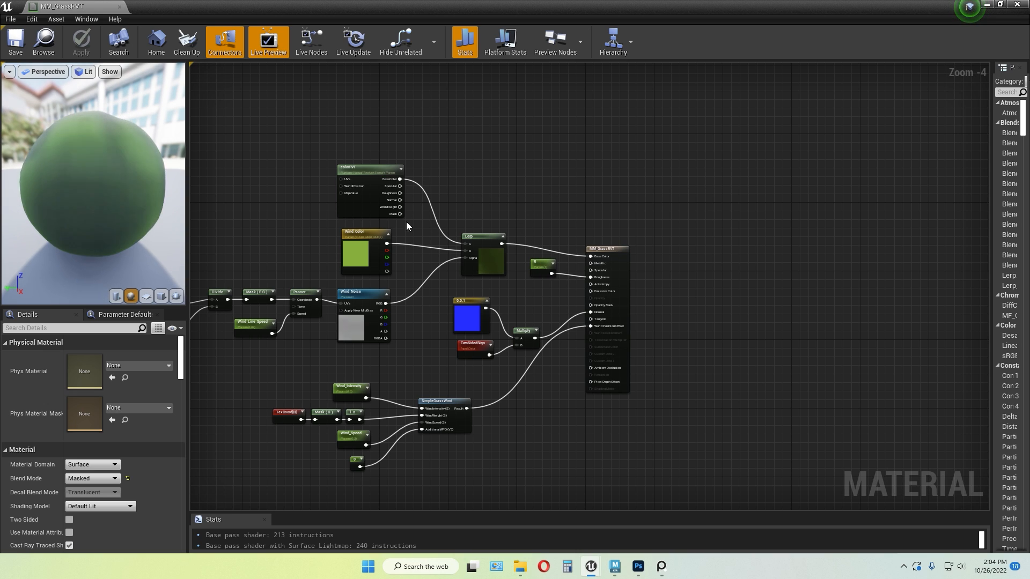
Examine the SimpleGrassWind node group and the 0,0,1, TwoSidedSign and Multiply nodes that drive the grass normals
{"action": "right_click_drag", "start_coordinate": [399, 344], "coordinate": [590, 315]}
{"action": "scroll", "coordinate": [539, 313], "scroll_direction": "up", "scroll_amount": 1}
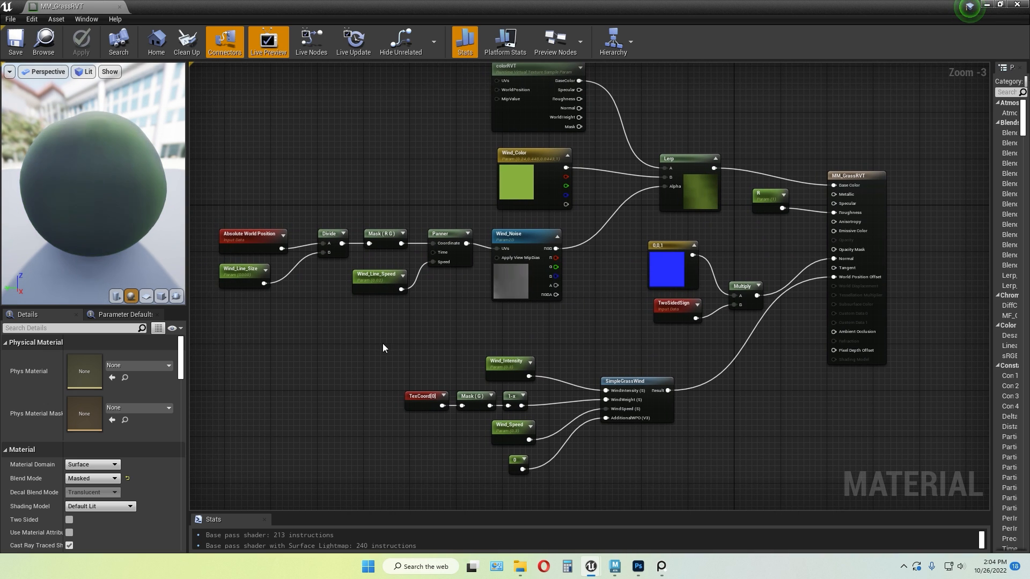
{"action": "left_click_drag", "start_coordinate": [383, 345], "coordinate": [691, 483]}
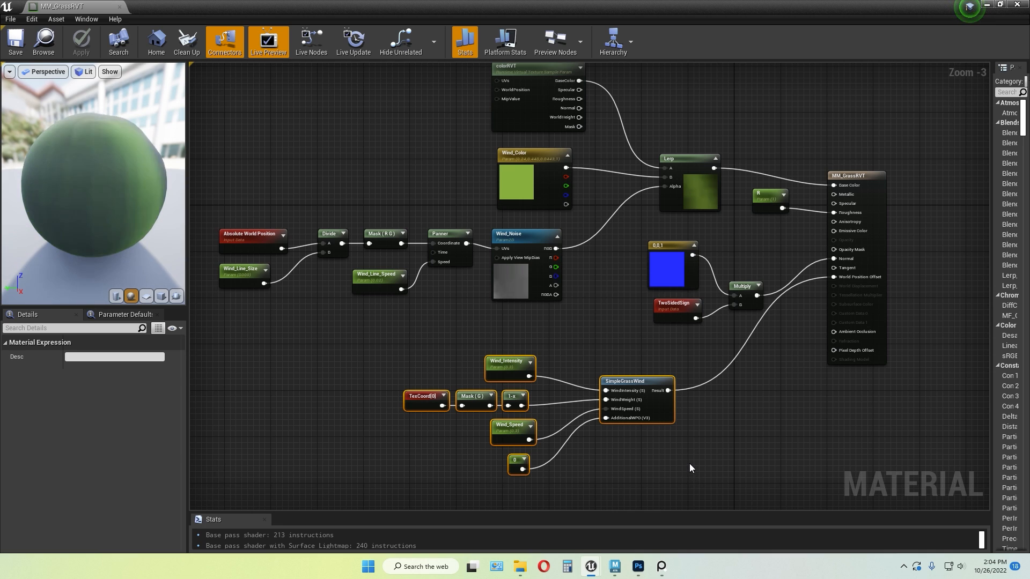
{"action": "left_click", "coordinate": [690, 463]}
{"action": "right_click_drag", "start_coordinate": [650, 262], "coordinate": [599, 278]}
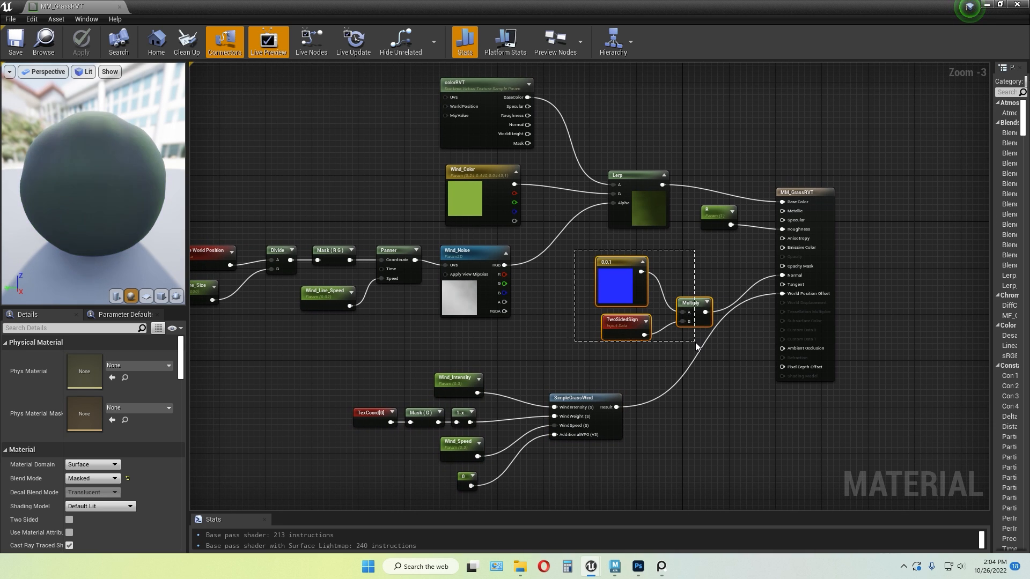
{"action": "left_click_drag", "start_coordinate": [695, 342], "coordinate": [696, 343]}
{"action": "left_click_drag", "start_coordinate": [695, 301], "coordinate": [689, 308]}
{"action": "left_click", "coordinate": [707, 366]}
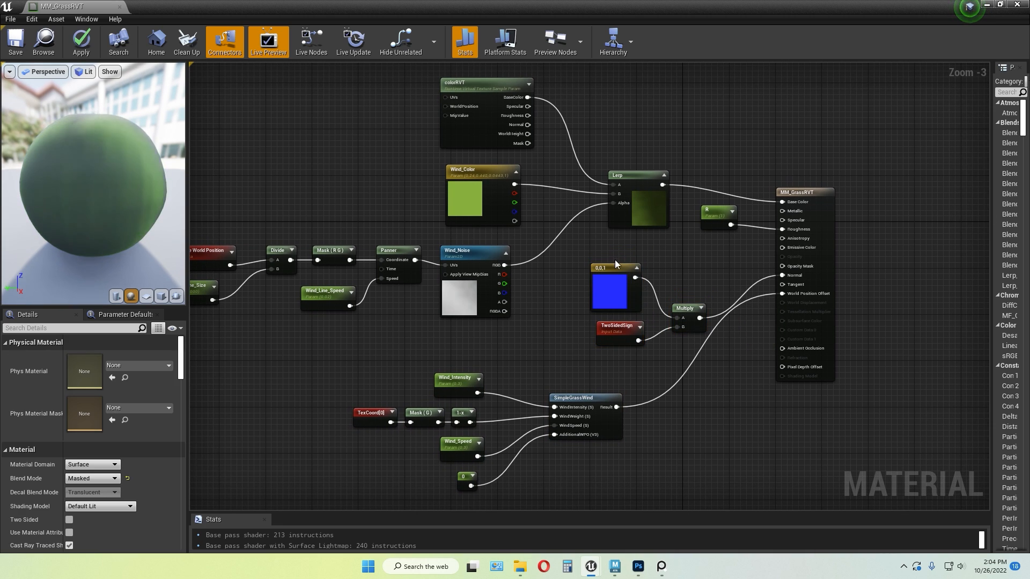
{"action": "left_click", "coordinate": [702, 349]}
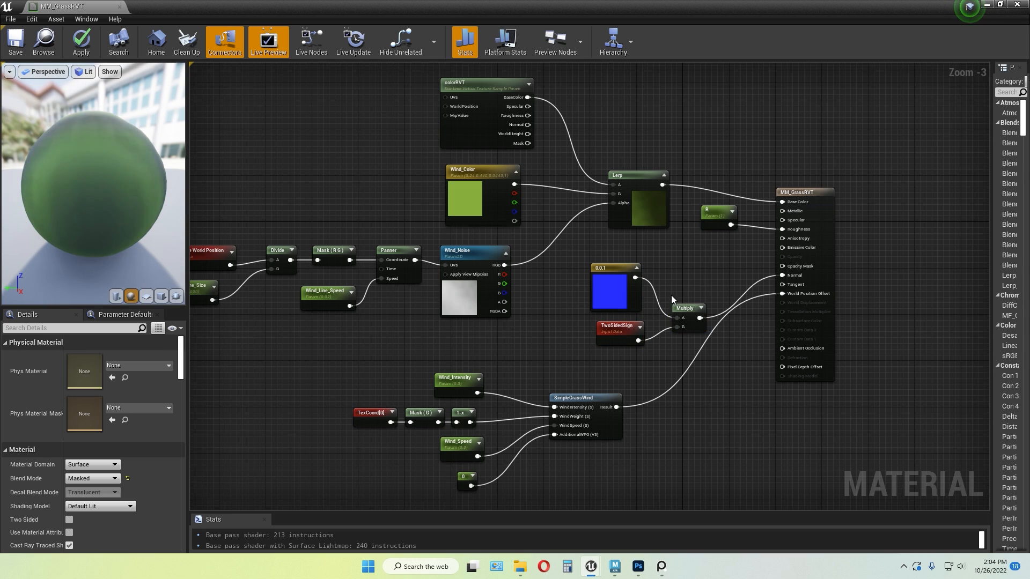
Move the Multiply node up so it lines up with the 0,0,1 constant and TwoSidedSign nodes
{"action": "left_click", "coordinate": [685, 308]}
{"action": "left_click_drag", "start_coordinate": [685, 308], "coordinate": [680, 291]}
{"action": "left_click", "coordinate": [718, 368]}
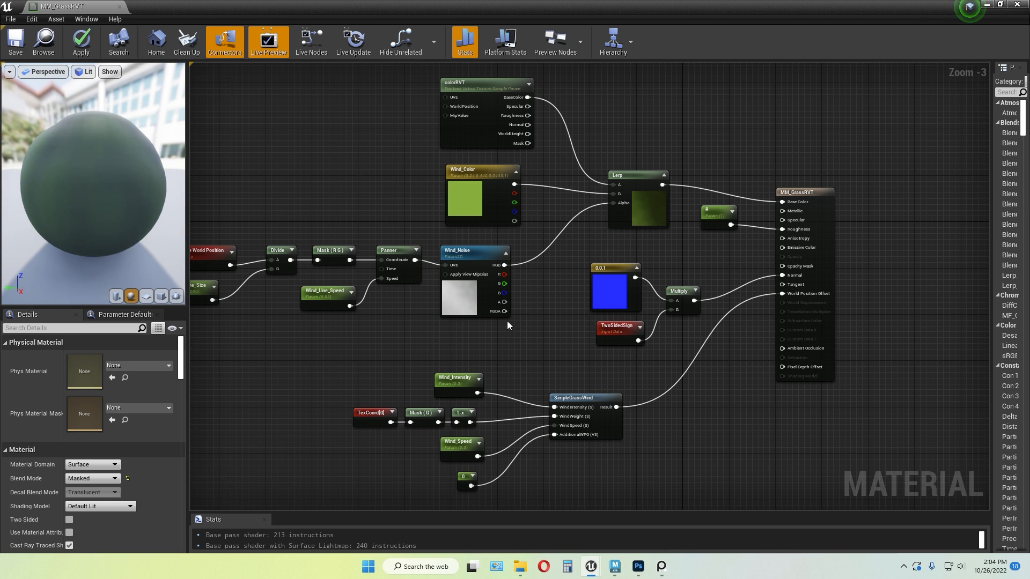
Add a RuntimeVirtualTextureSampleParameter node named dvsd and place it beside the colorRVT node
{"action": "right_click_drag", "start_coordinate": [556, 161], "coordinate": [553, 240]}
{"action": "scroll", "coordinate": [557, 199], "scroll_direction": "up", "scroll_amount": 3}
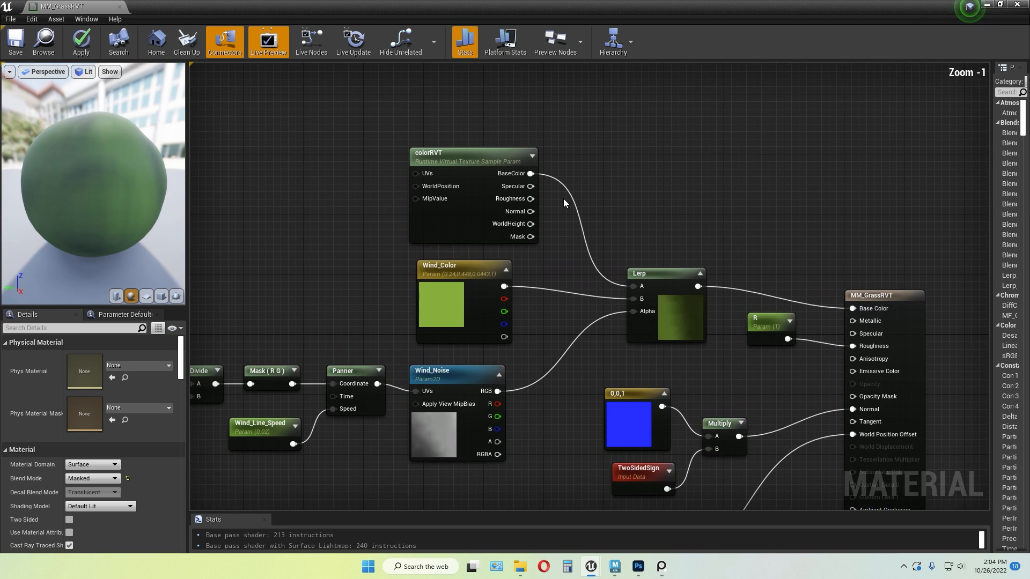
{"action": "right_click_drag", "start_coordinate": [440, 179], "coordinate": [511, 202]}
{"action": "right_click_drag", "start_coordinate": [337, 233], "coordinate": [387, 236]}
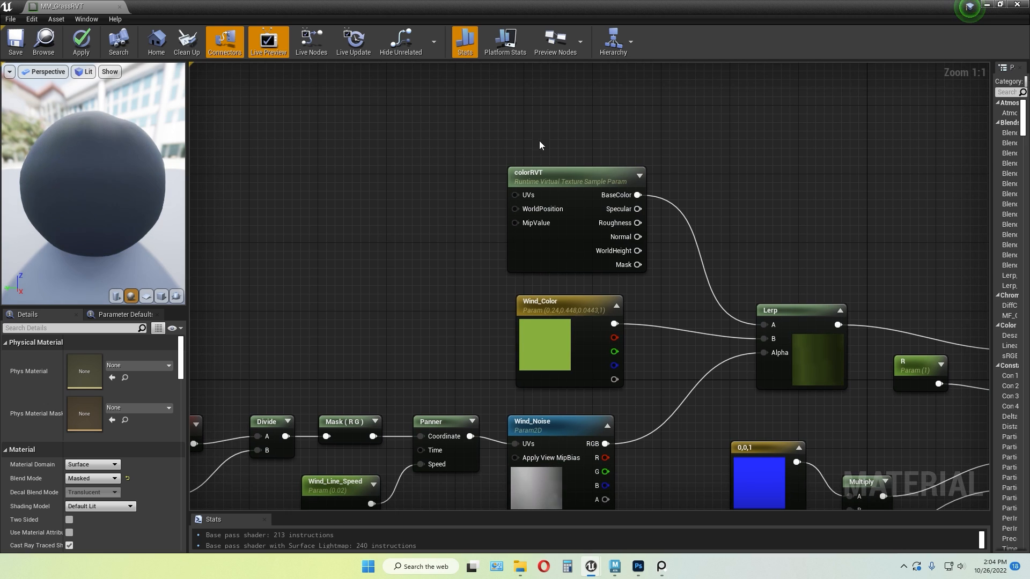
{"action": "right_click", "coordinate": [332, 205]}
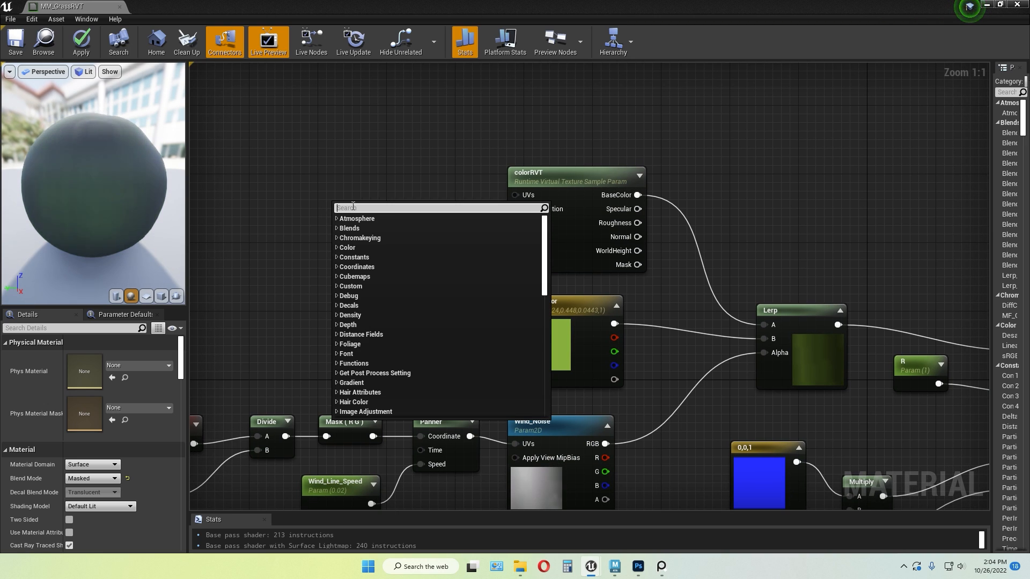
{"action": "type", "text": "virtual"}
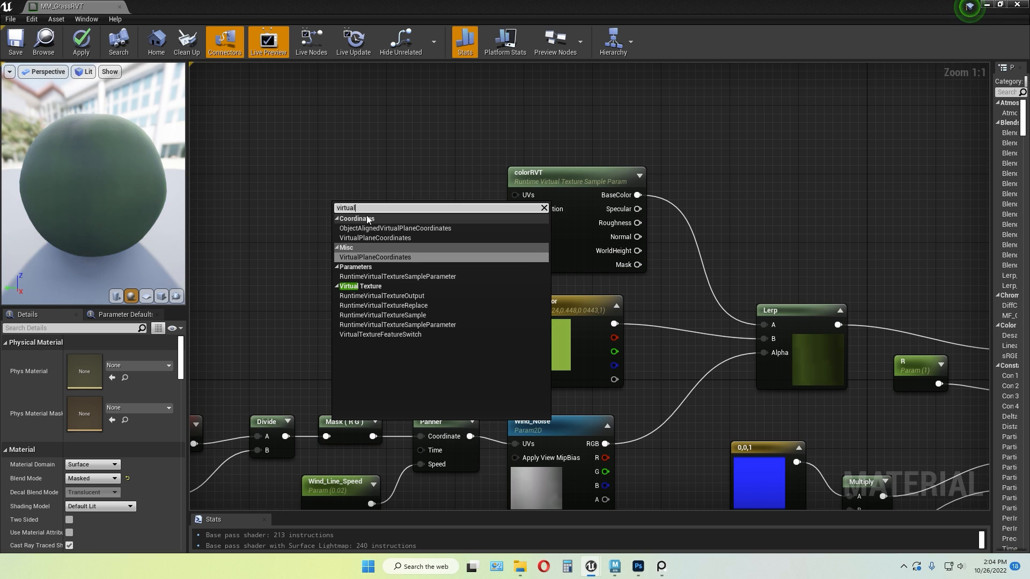
{"action": "left_click", "coordinate": [411, 283]}
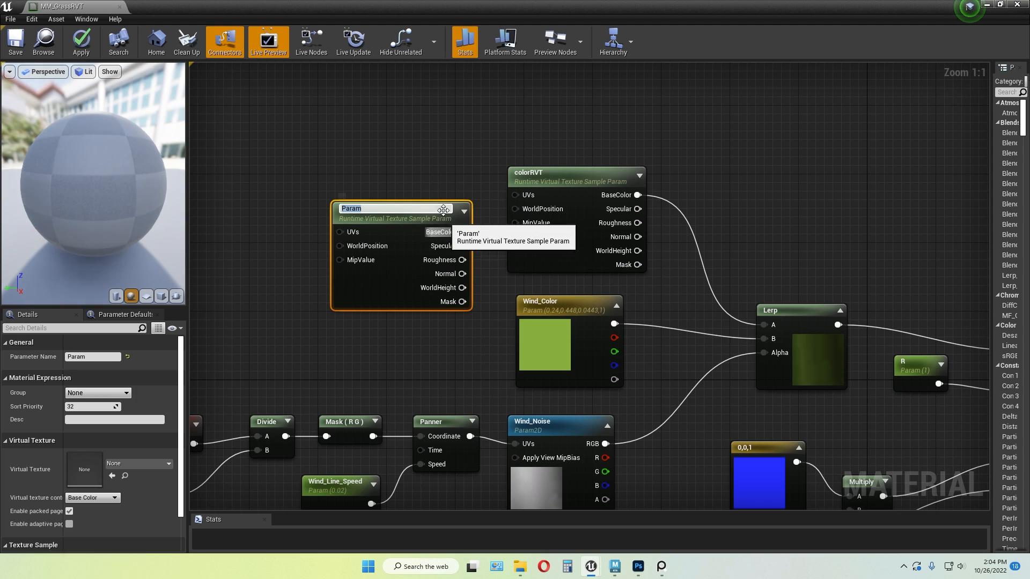
{"action": "type", "text": "dvsd"}
{"action": "left_click", "coordinate": [384, 180]}
{"action": "left_click_drag", "start_coordinate": [380, 203], "coordinate": [392, 168]}
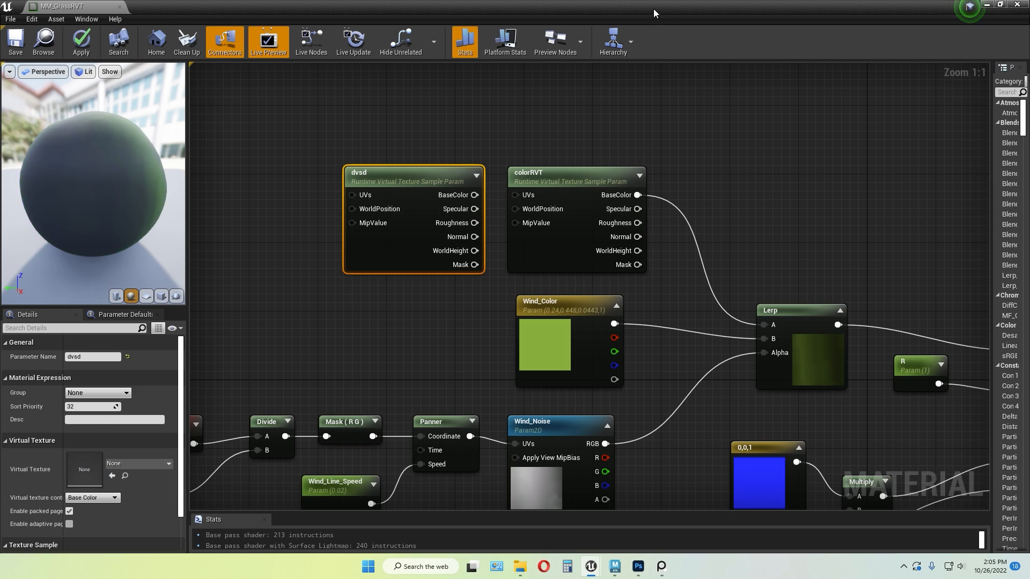
Shrink the material editor window to uncover the Content Browser and open the RVT_tut folder there
{"action": "left_click_drag", "start_coordinate": [654, 11], "coordinate": [521, 18]}
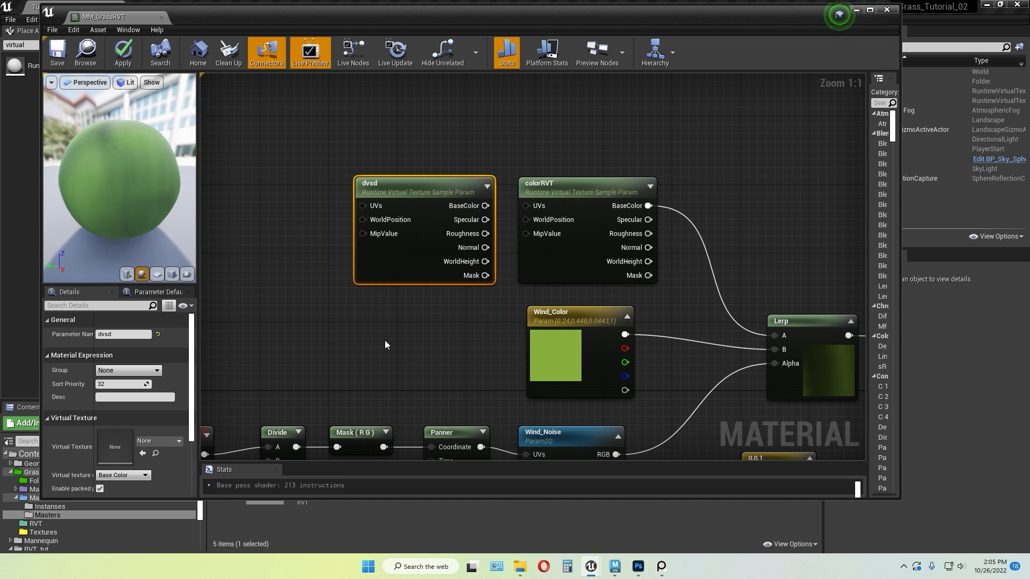
{"action": "left_click", "coordinate": [433, 505]}
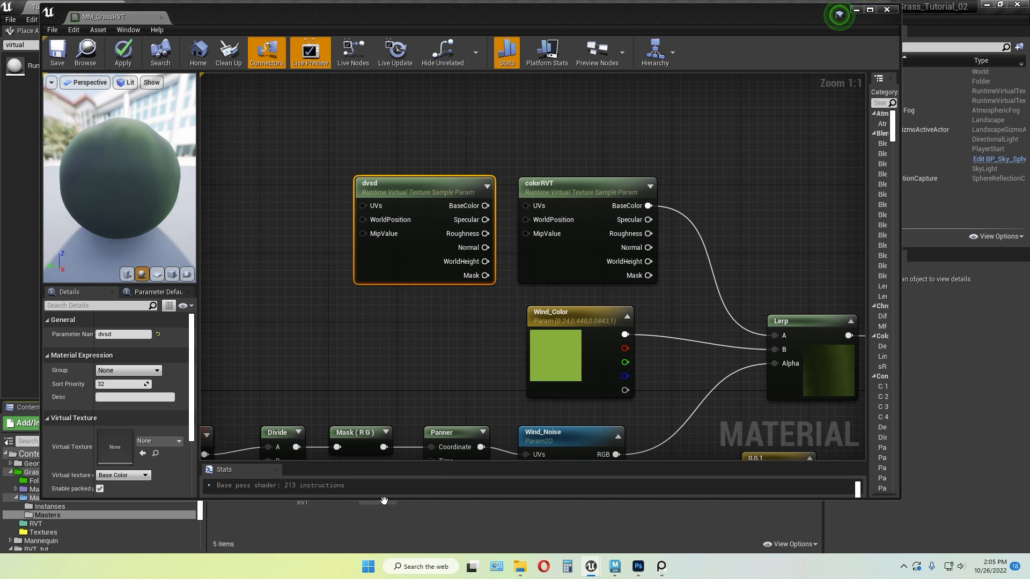
{"action": "left_click_drag", "start_coordinate": [435, 500], "coordinate": [446, 416]}
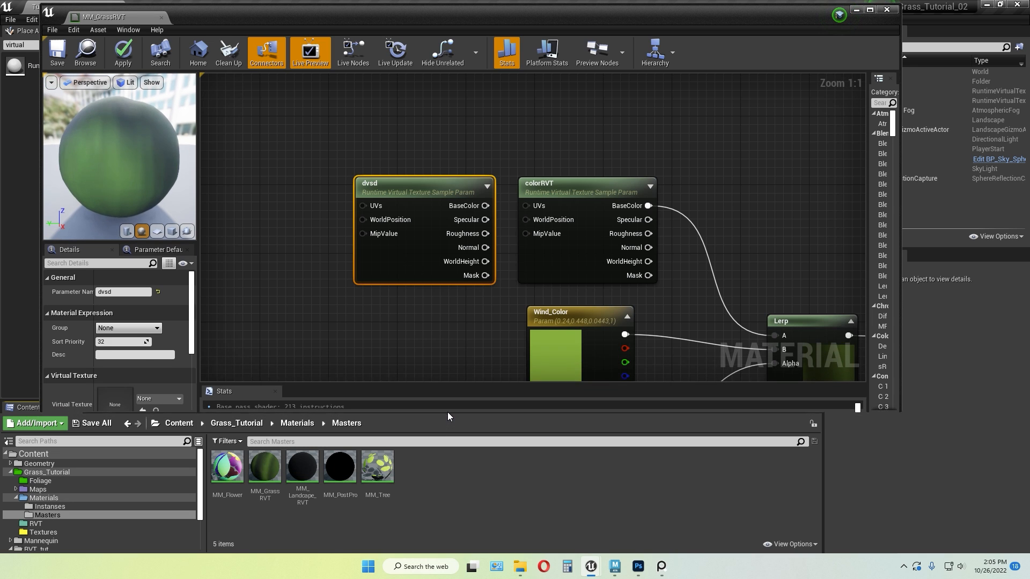
{"action": "left_click", "coordinate": [179, 423]}
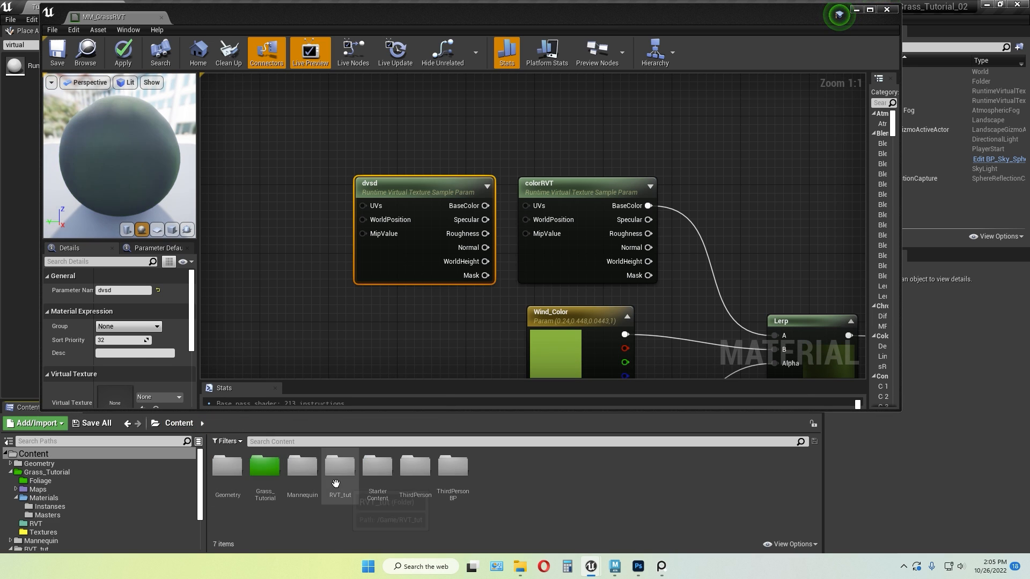
{"action": "double_click", "coordinate": [340, 470]}
Assign the Color_tut runtime virtual texture to the dvsd node and compare its settings with the colorRVT node
{"action": "scroll", "coordinate": [149, 304], "scroll_direction": "down", "scroll_amount": 2}
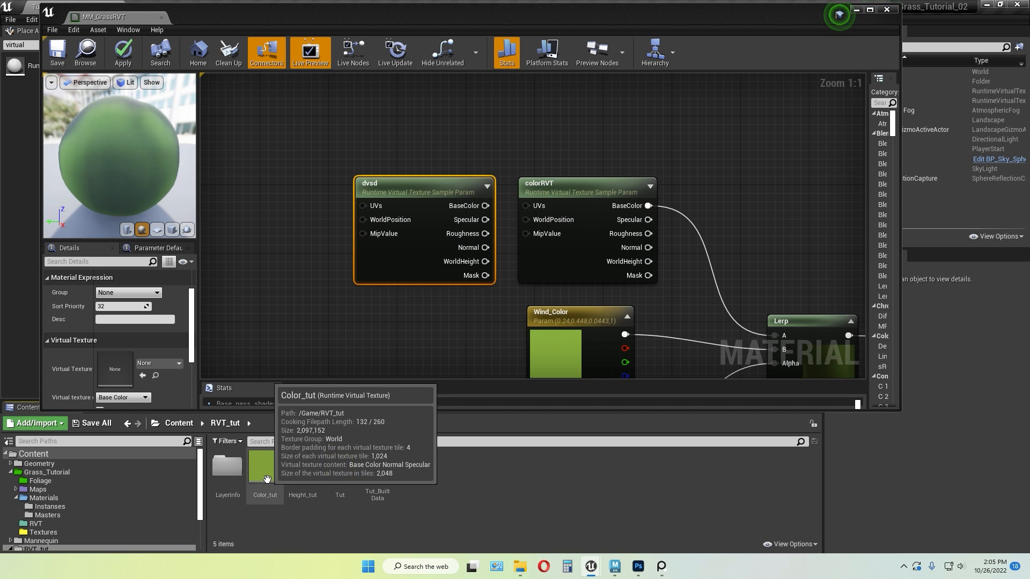
{"action": "left_click_drag", "start_coordinate": [265, 467], "coordinate": [115, 369]}
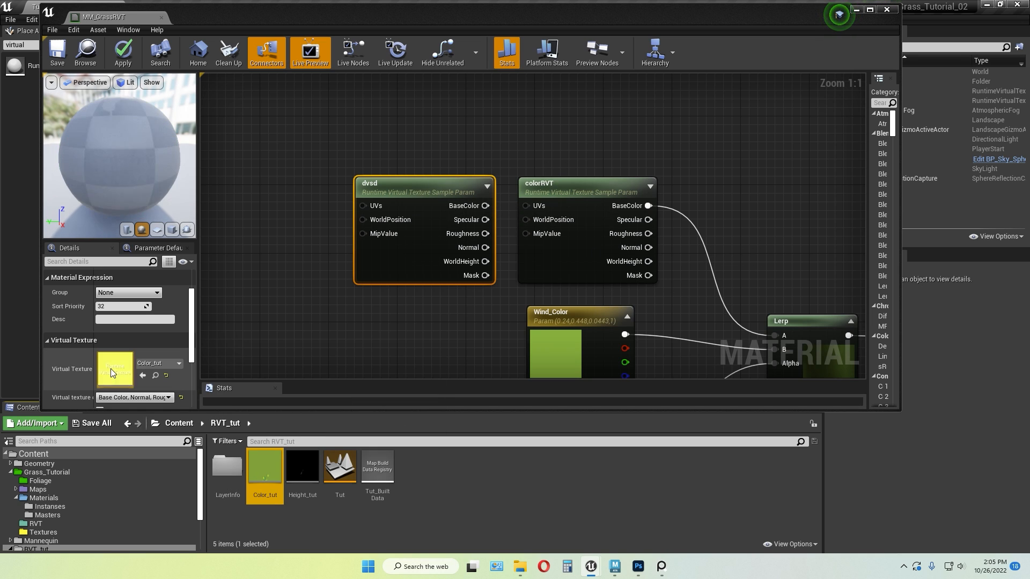
{"action": "left_click", "coordinate": [325, 311]}
{"action": "left_click", "coordinate": [577, 195]}
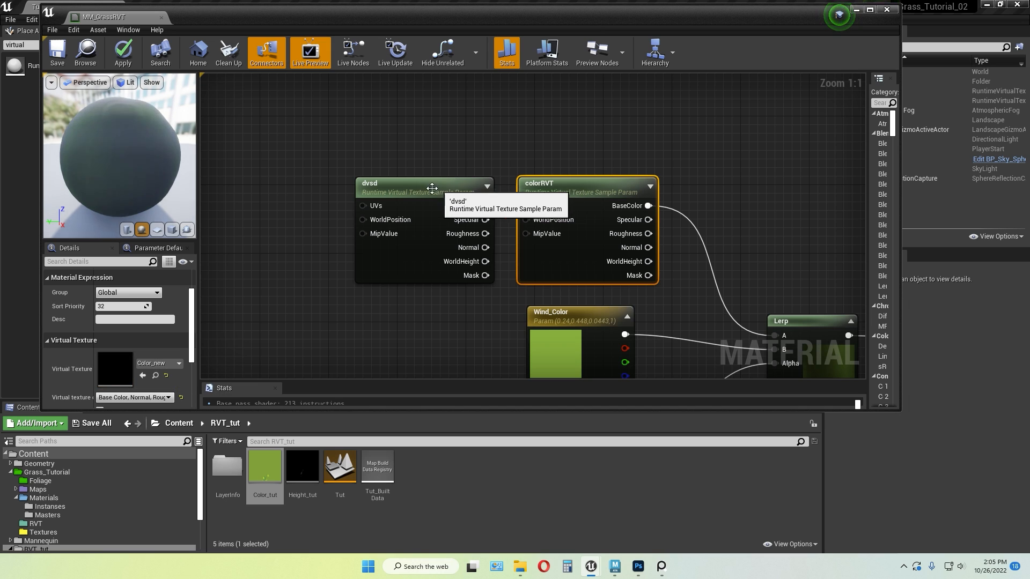
{"action": "left_click", "coordinate": [429, 188]}
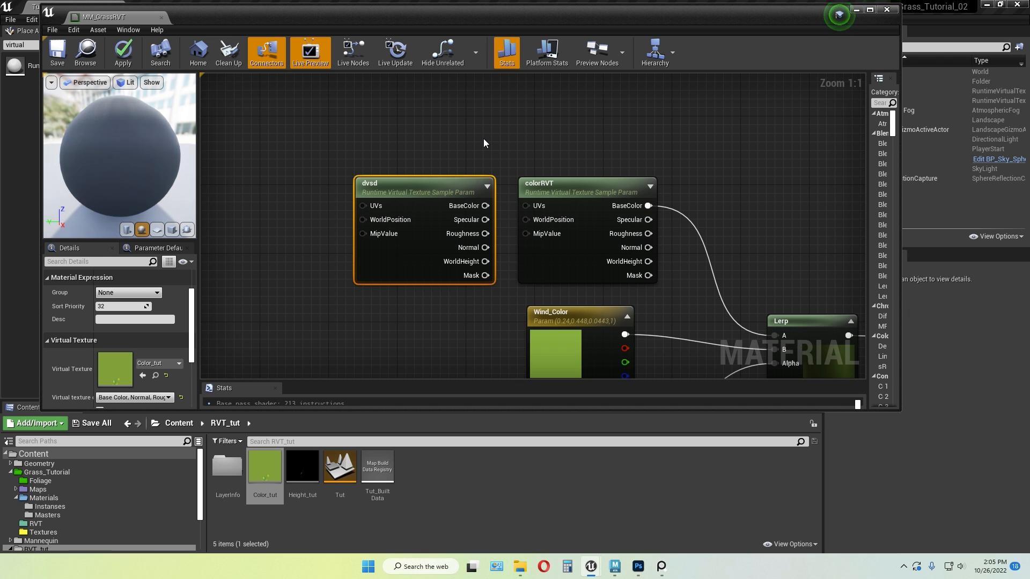
Delete the dvsd virtual texture sample node
{"action": "left_click", "coordinate": [415, 161]}
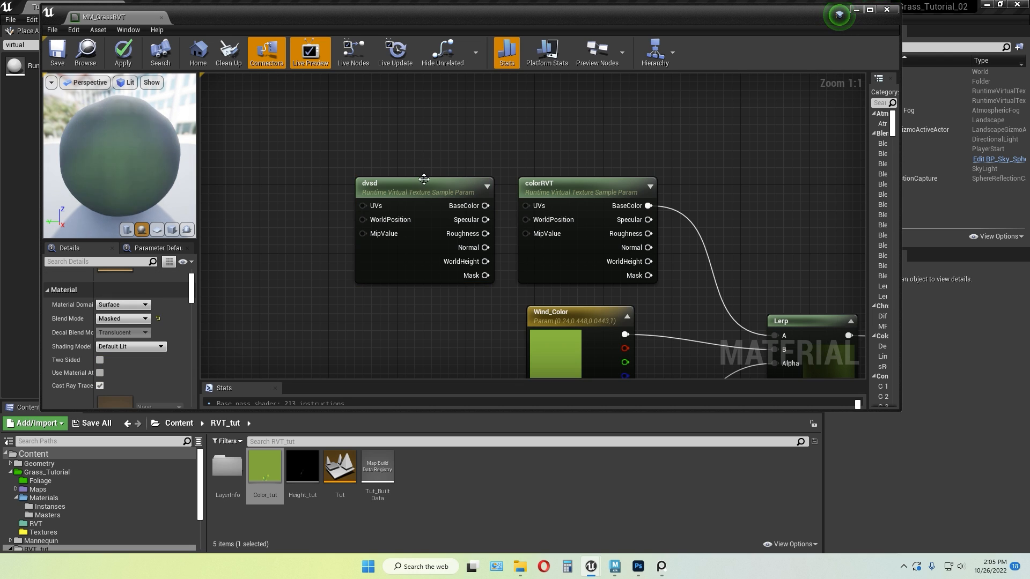
{"action": "left_click", "coordinate": [417, 189]}
{"action": "key", "text": "Delete"}
Add a three-component vector constant beside Wind_Color and convert it to a parameter named sdasa
{"action": "scroll", "coordinate": [768, 267], "scroll_direction": "down", "scroll_amount": 2}
{"action": "right_click_drag", "start_coordinate": [759, 293], "coordinate": [666, 200]}
{"action": "scroll", "coordinate": [543, 235], "scroll_direction": "up", "scroll_amount": 1}
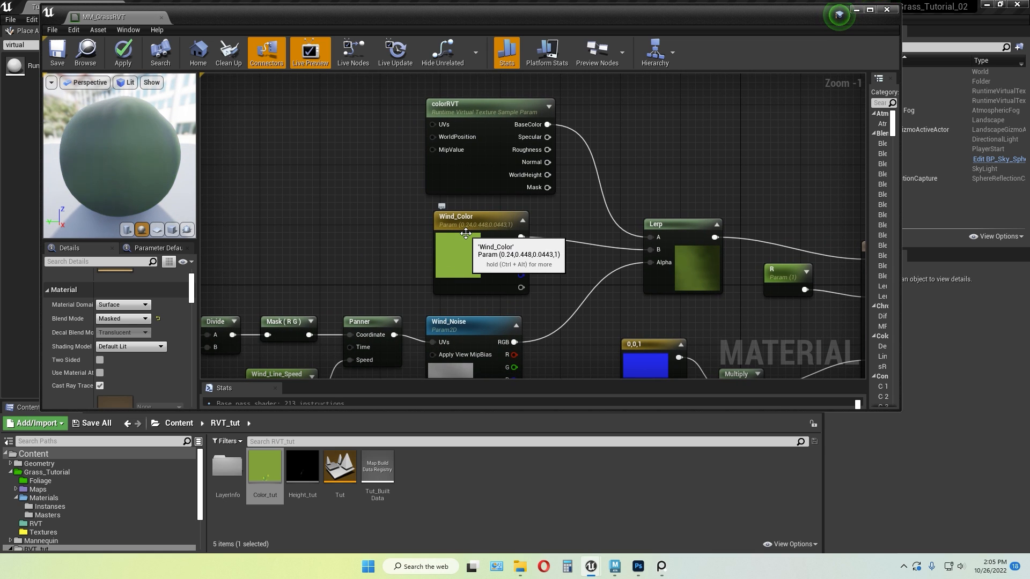
{"action": "left_click", "coordinate": [304, 220]}
{"action": "right_click", "coordinate": [330, 230]}
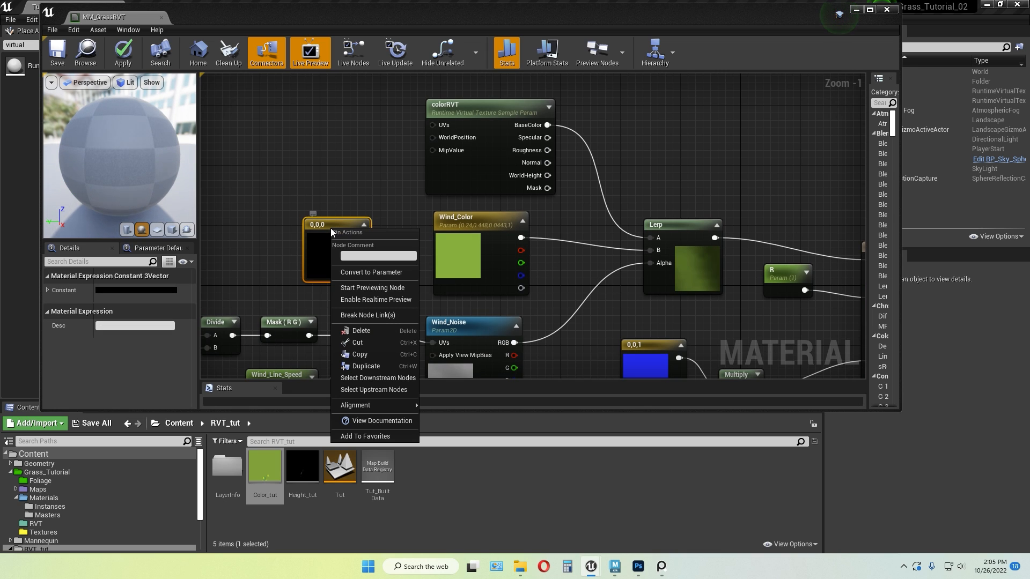
{"action": "left_click", "coordinate": [376, 277]}
{"action": "type", "text": "sdasa"}
{"action": "key", "text": "Return"}
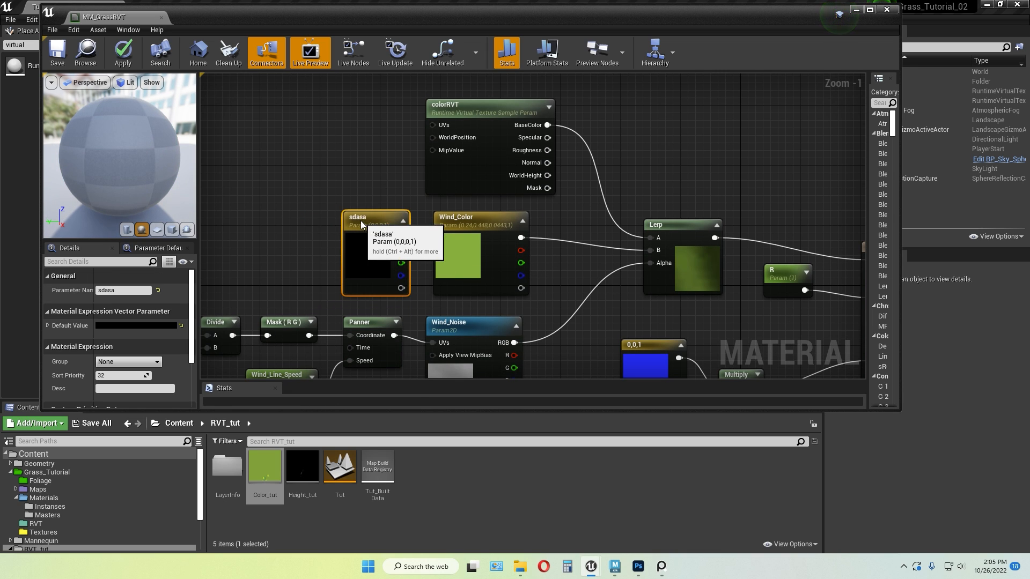
Open the default colour of the sdasa parameter, leave it as is, and delete the node
{"action": "left_click", "coordinate": [160, 327]}
{"action": "left_click", "coordinate": [324, 527]}
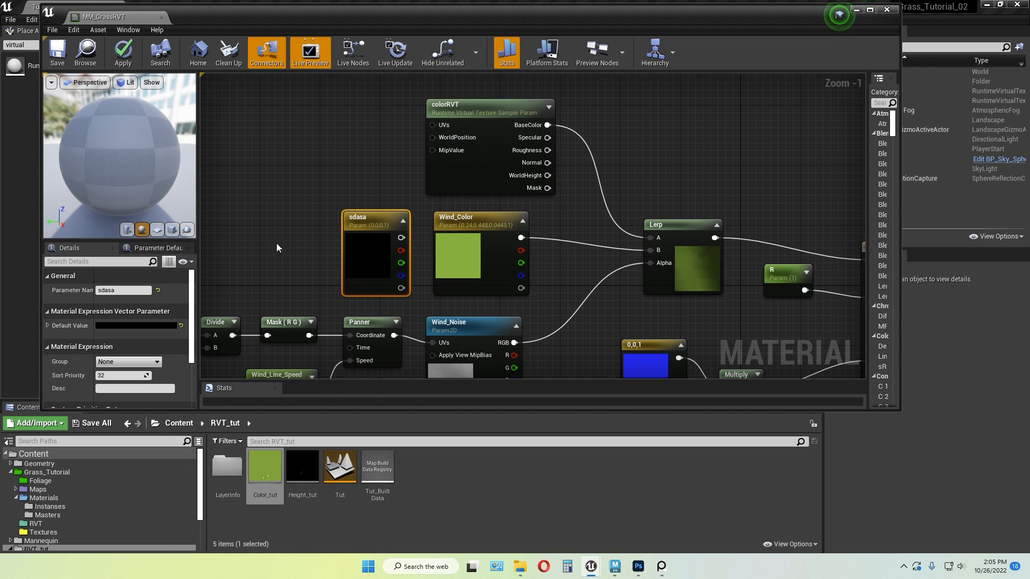
{"action": "right_click_drag", "start_coordinate": [277, 248], "coordinate": [384, 185]}
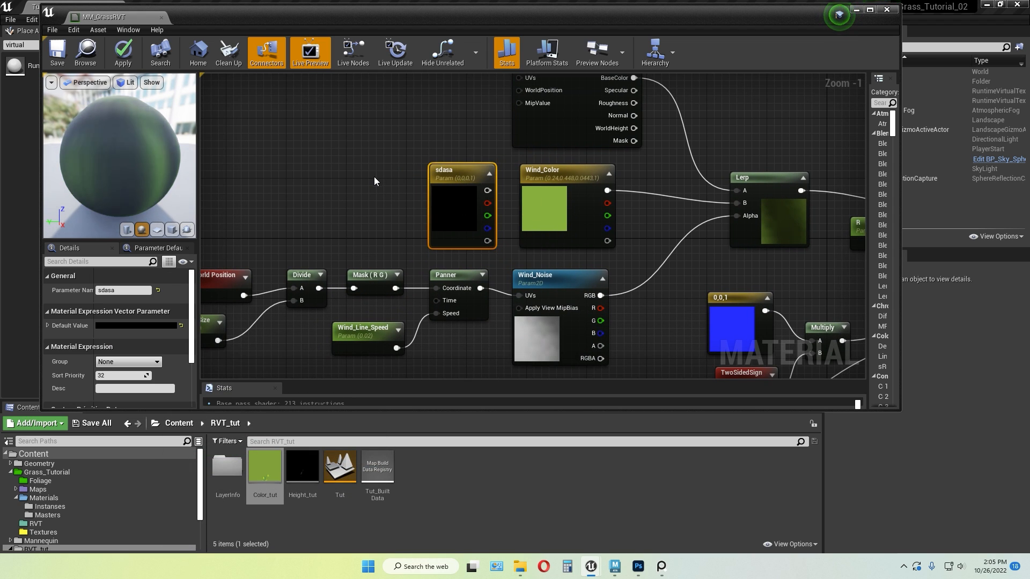
{"action": "key", "text": "Delete"}
Add a WorldPosition node above the existing Absolute World Position node, and delete the extra node
{"action": "right_click_drag", "start_coordinate": [359, 230], "coordinate": [532, 174]}
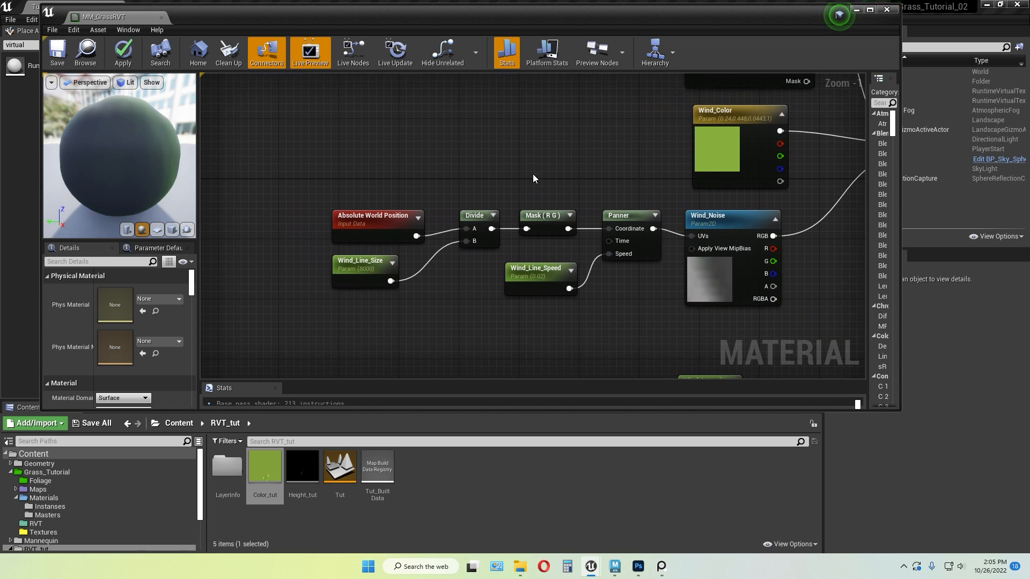
{"action": "scroll", "coordinate": [541, 179], "scroll_direction": "up", "scroll_amount": 1}
{"action": "right_click_drag", "start_coordinate": [587, 195], "coordinate": [555, 170]}
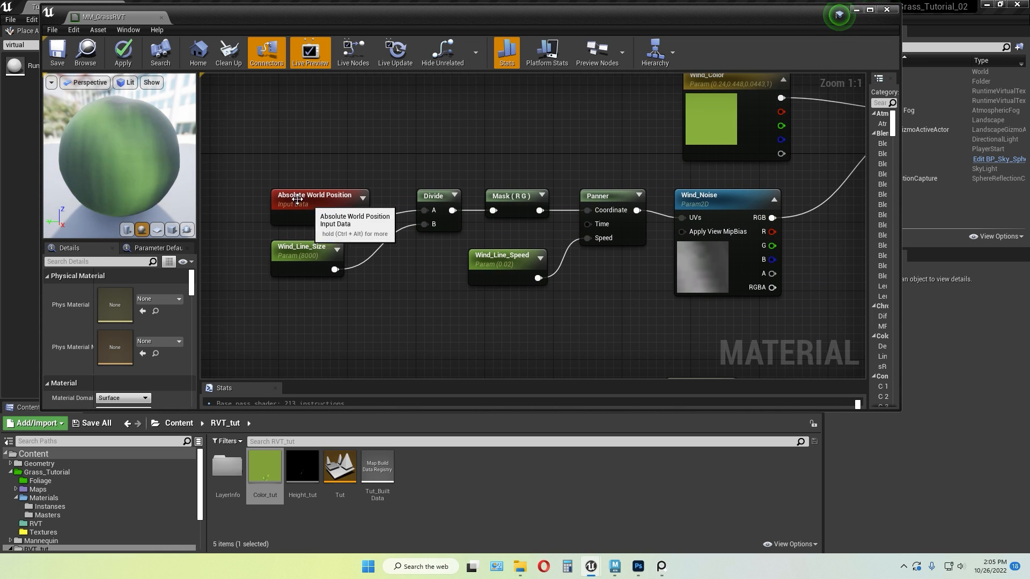
{"action": "right_click", "coordinate": [372, 147]}
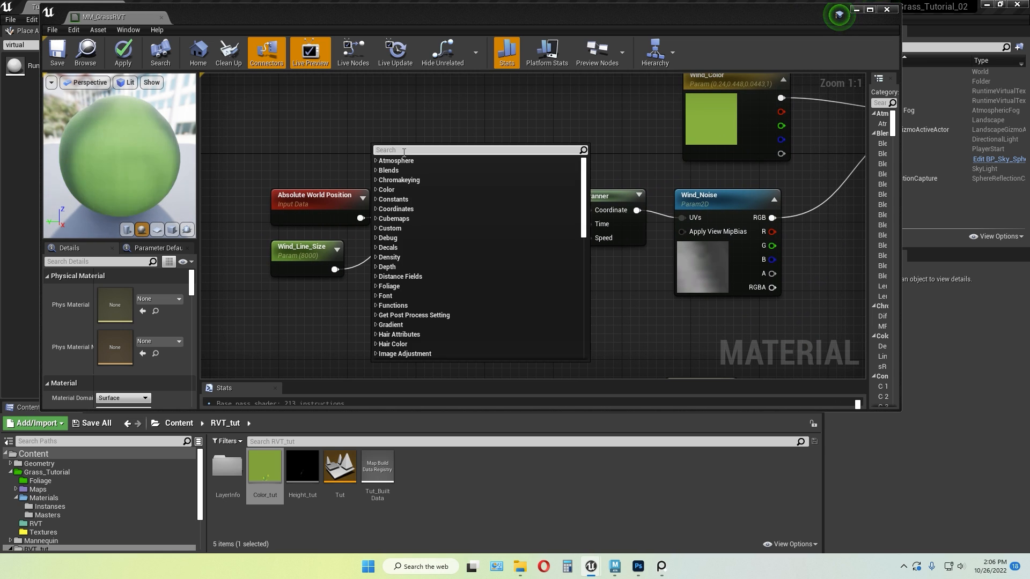
{"action": "type", "text": "world po"}
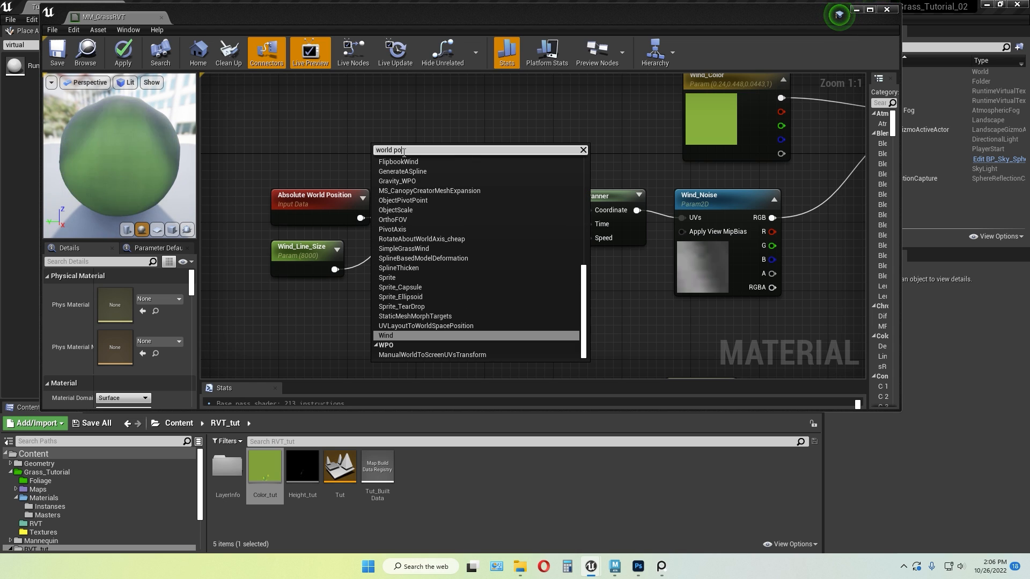
{"action": "scroll", "coordinate": [466, 259], "scroll_direction": "up", "scroll_amount": 10}
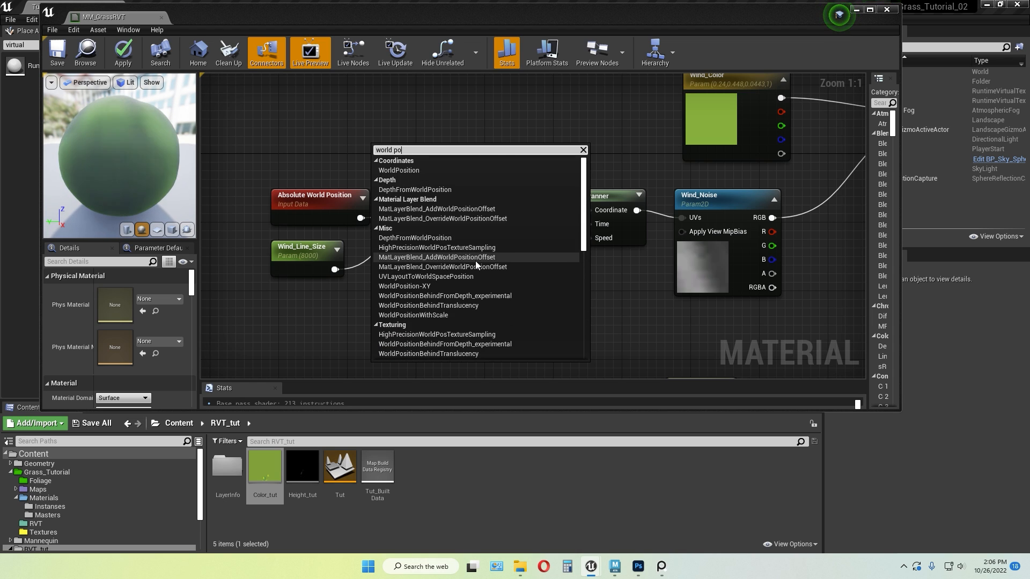
{"action": "left_click", "coordinate": [412, 170]}
{"action": "left_click_drag", "start_coordinate": [430, 149], "coordinate": [321, 144]}
{"action": "key", "text": "Delete"}
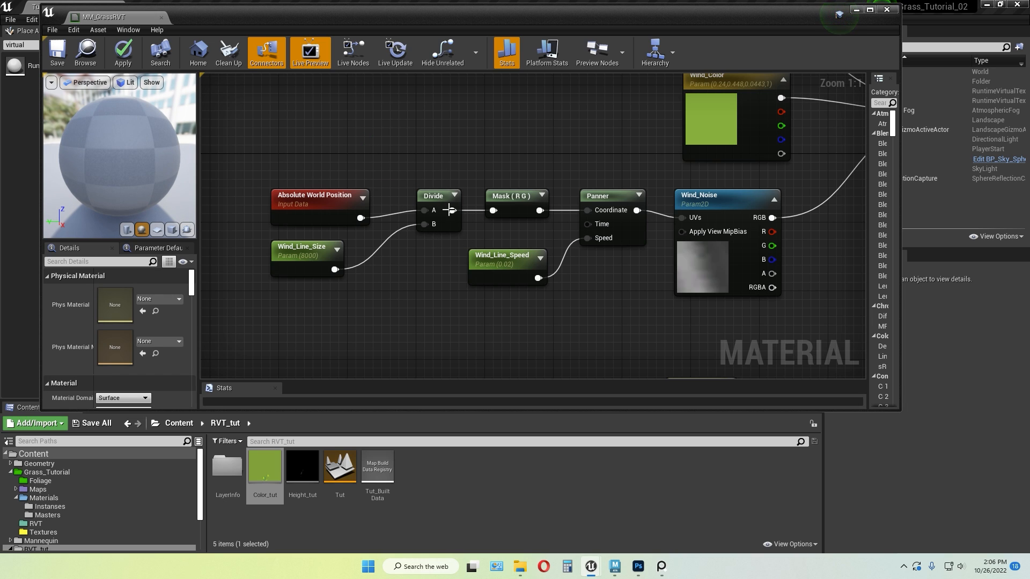
Add a second Divide node above the existing one, and delete it again
{"action": "right_click", "coordinate": [448, 137]}
{"action": "type", "text": "divid"}
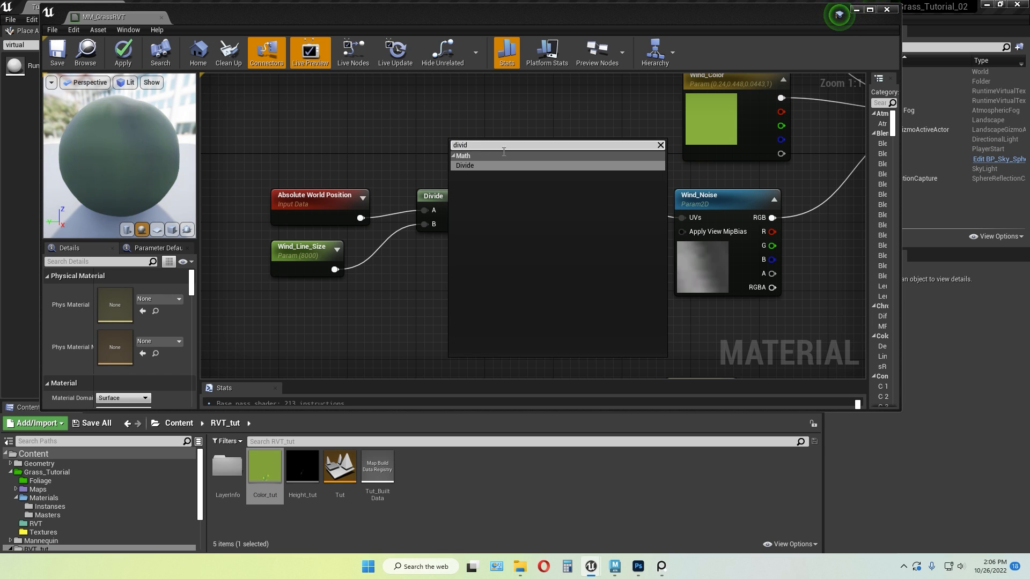
{"action": "left_click", "coordinate": [509, 166]}
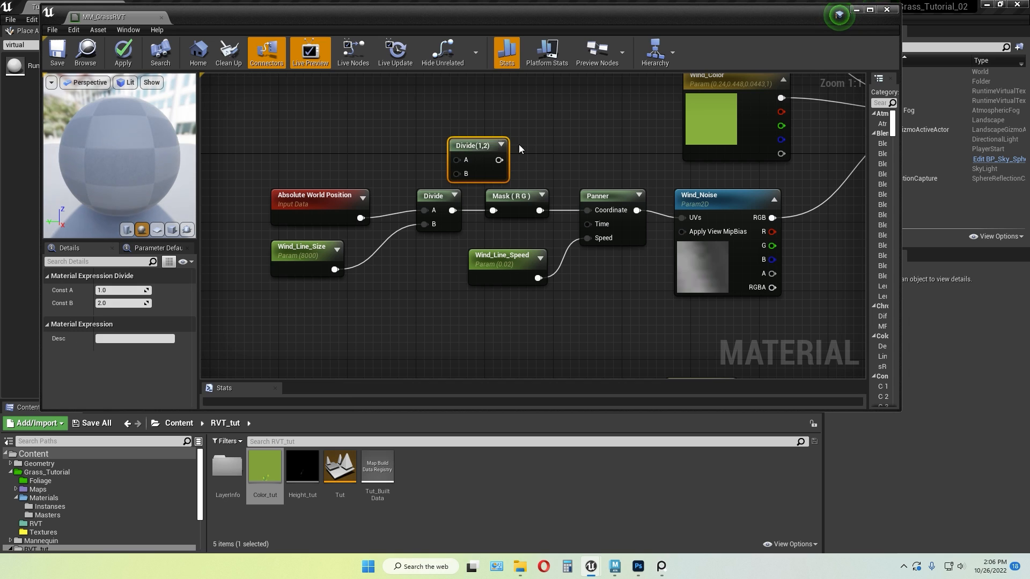
{"action": "left_click_drag", "start_coordinate": [500, 167], "coordinate": [468, 167]}
{"action": "key", "text": "Delete"}
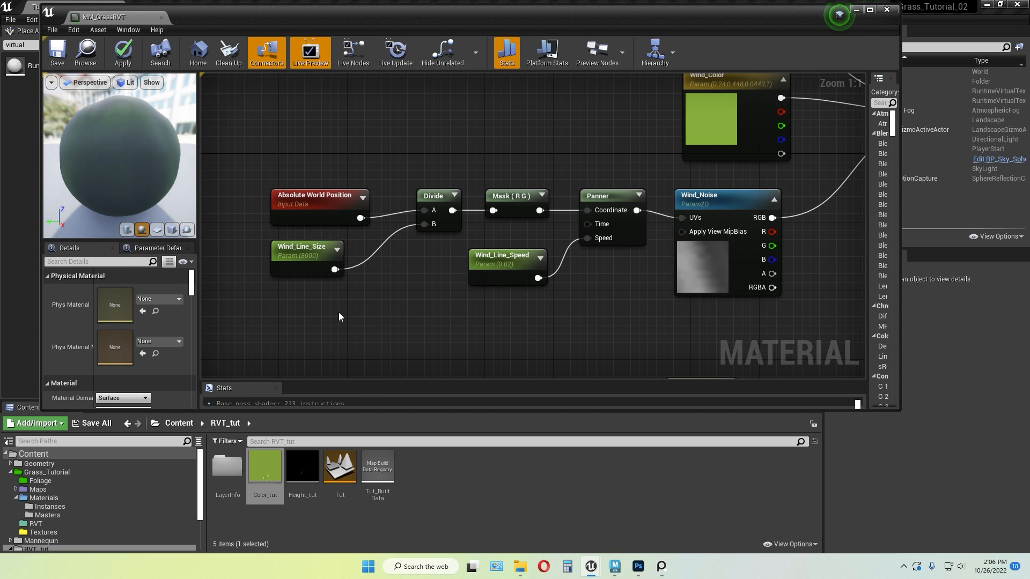
Add a scalar parameter named ssss below Wind_Line_Size, and delete it again
{"action": "left_click", "coordinate": [312, 310]}
{"action": "type", "text": "ssss"}
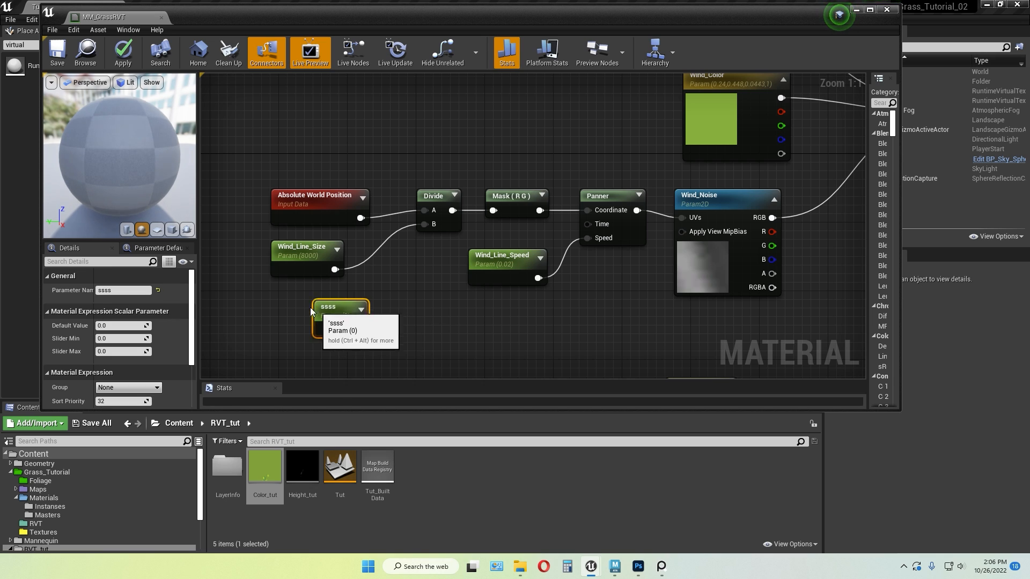
{"action": "left_click_drag", "start_coordinate": [311, 312], "coordinate": [286, 303]}
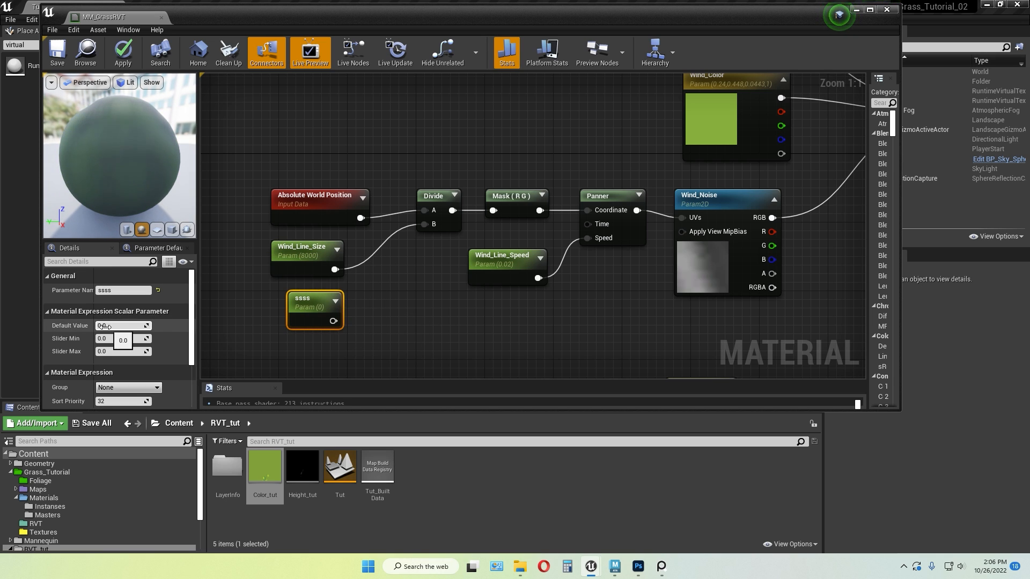
{"action": "left_click_drag", "start_coordinate": [302, 298], "coordinate": [497, 306]}
{"action": "key", "text": "Delete"}
Add a ComponentMask node above the existing Mask (R G) node, and delete it again
{"action": "right_click_drag", "start_coordinate": [586, 271], "coordinate": [524, 280]}
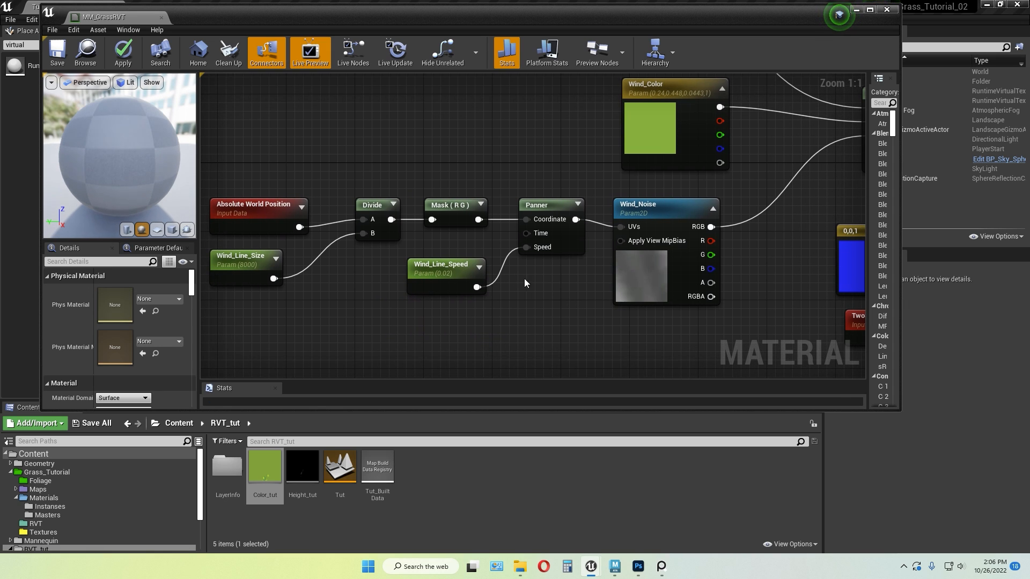
{"action": "right_click", "coordinate": [478, 162]}
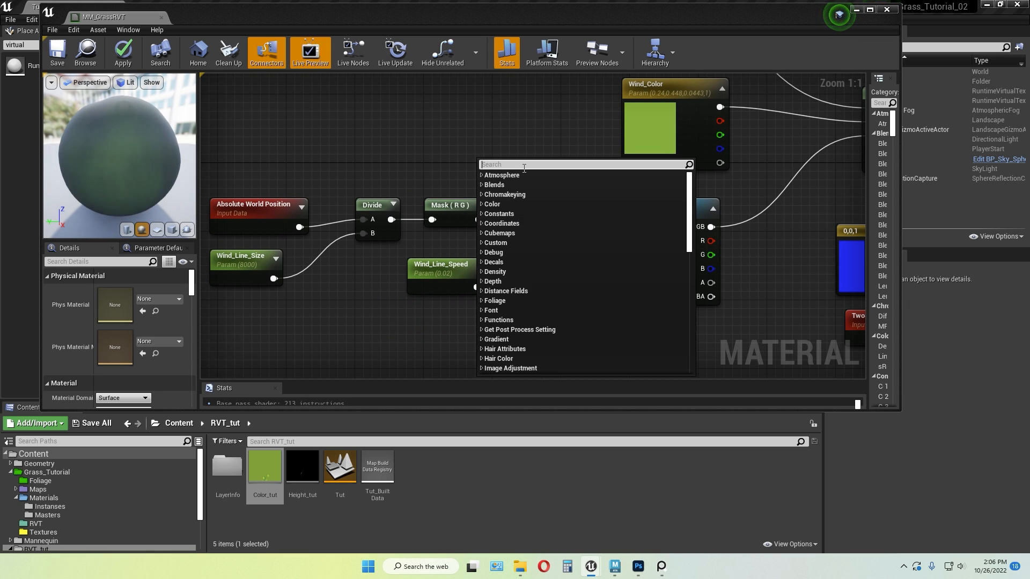
{"action": "type", "text": "mask"}
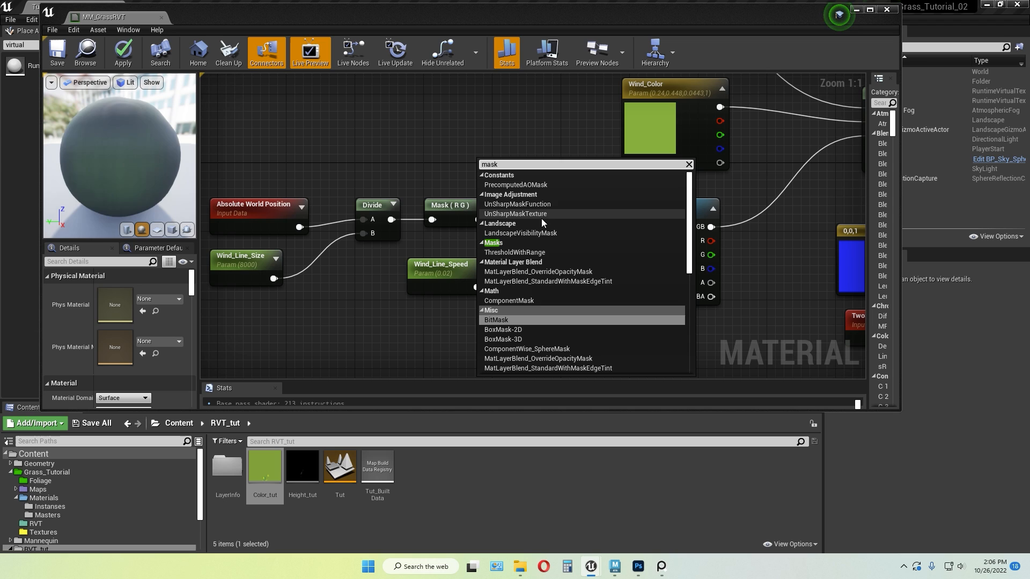
{"action": "left_click", "coordinate": [531, 301]}
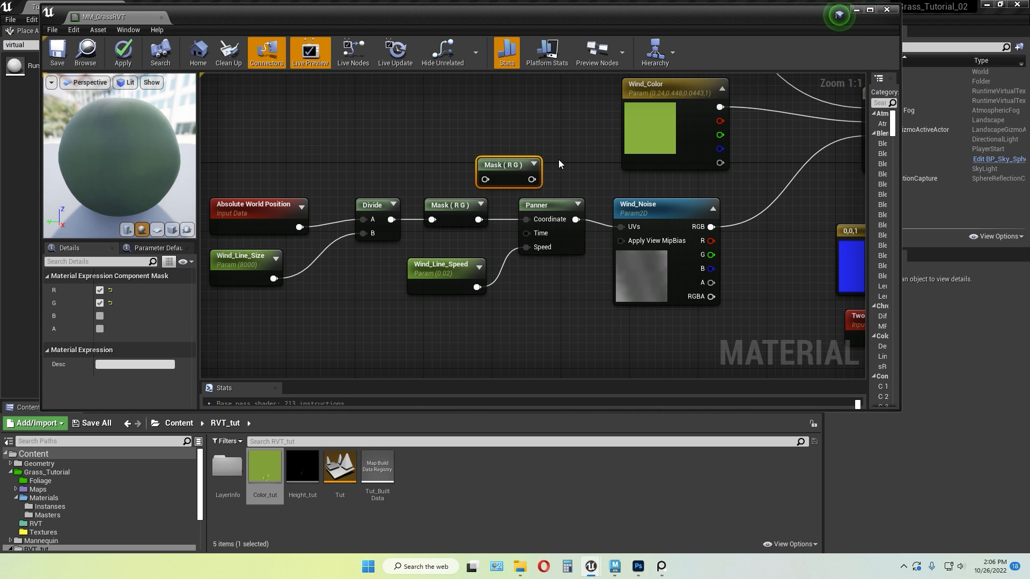
{"action": "key", "text": "Delete"}
Add a second Panner node, move it above the existing one, and delete it again
{"action": "right_click_drag", "start_coordinate": [549, 161], "coordinate": [485, 163]}
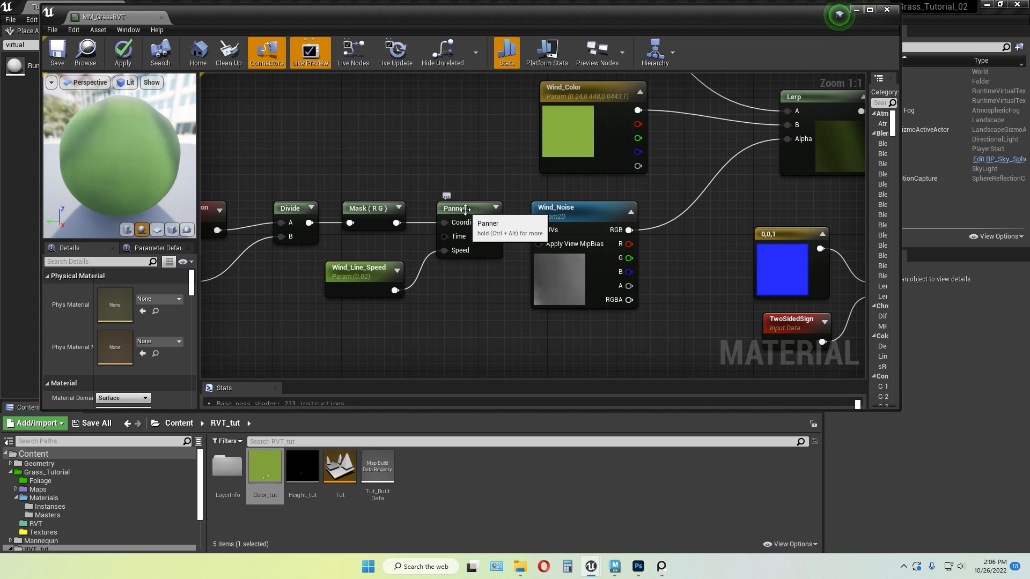
{"action": "right_click", "coordinate": [495, 126]}
{"action": "type", "text": "panner"}
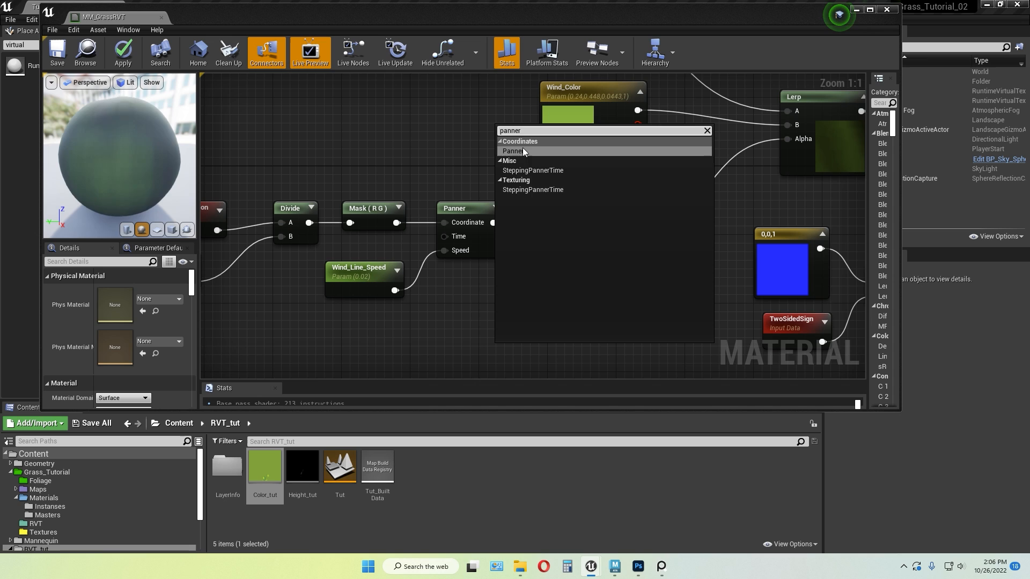
{"action": "left_click", "coordinate": [522, 151]}
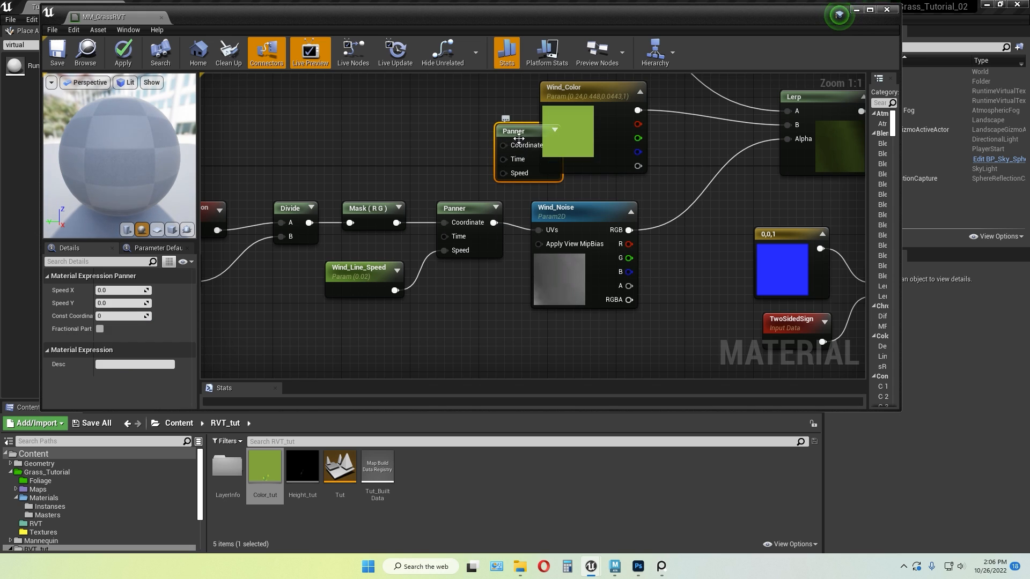
{"action": "left_click_drag", "start_coordinate": [529, 134], "coordinate": [455, 140]}
{"action": "key", "text": "Delete"}
Move the Wind_Noise texture node slightly so its UVs input lines up with the Panner output
{"action": "right_click_drag", "start_coordinate": [543, 265], "coordinate": [411, 259]}
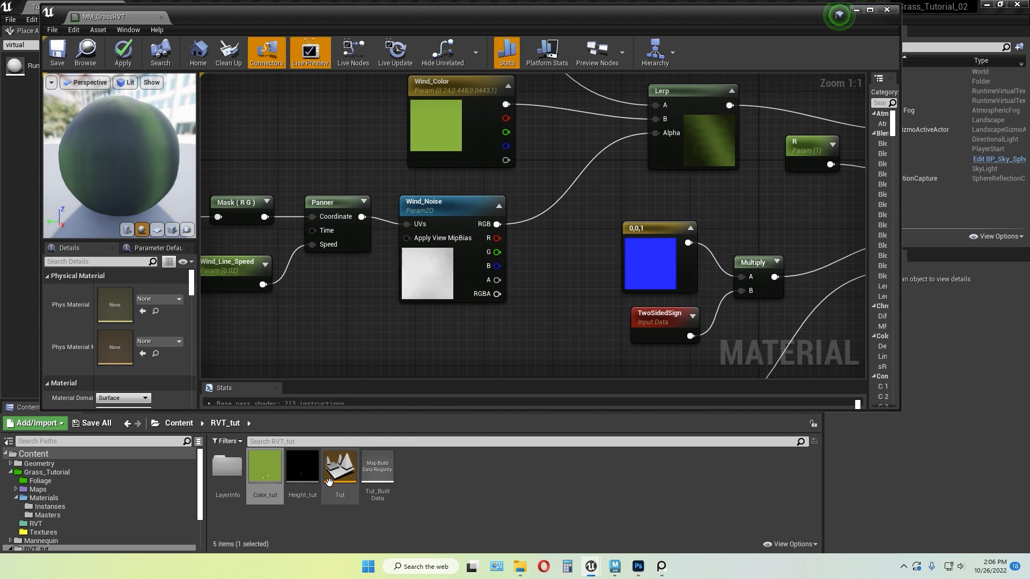
{"action": "left_click", "coordinate": [484, 494]}
{"action": "left_click_drag", "start_coordinate": [477, 259], "coordinate": [485, 252]}
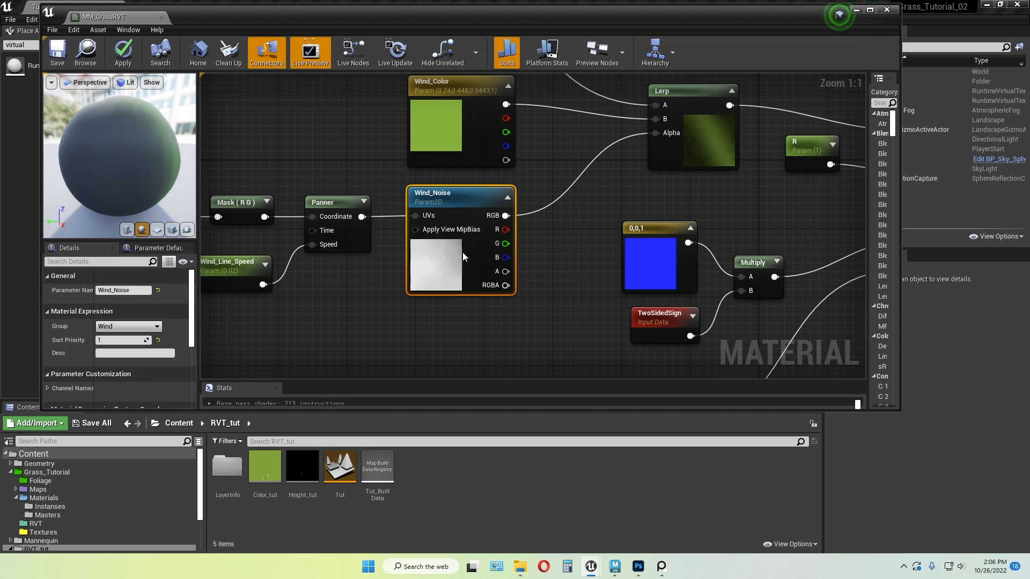
{"action": "left_click", "coordinate": [560, 276]}
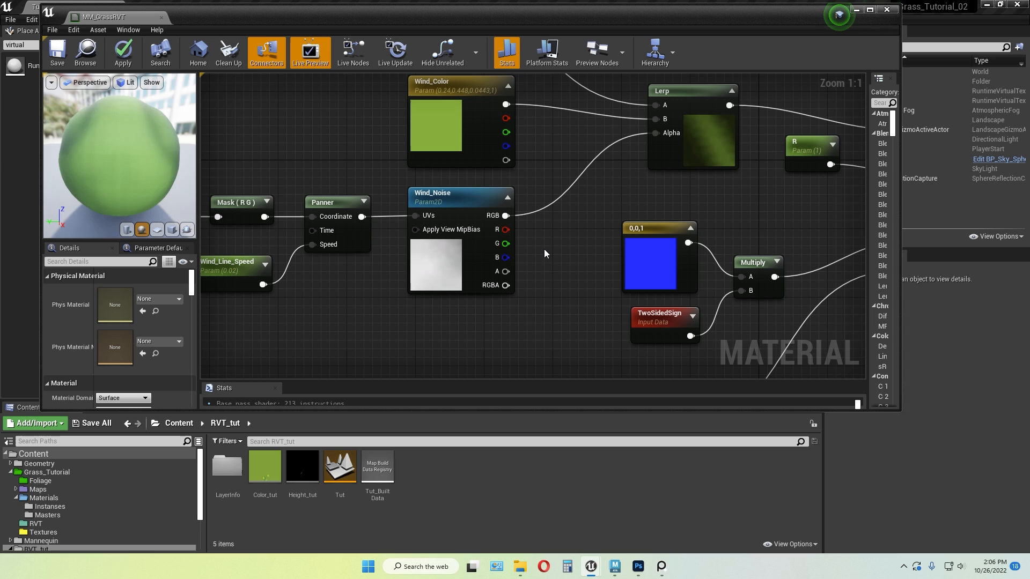
Switch to Photoshop and create a new document of 1024 x 1024 pixels
{"action": "left_click", "coordinate": [638, 567]}
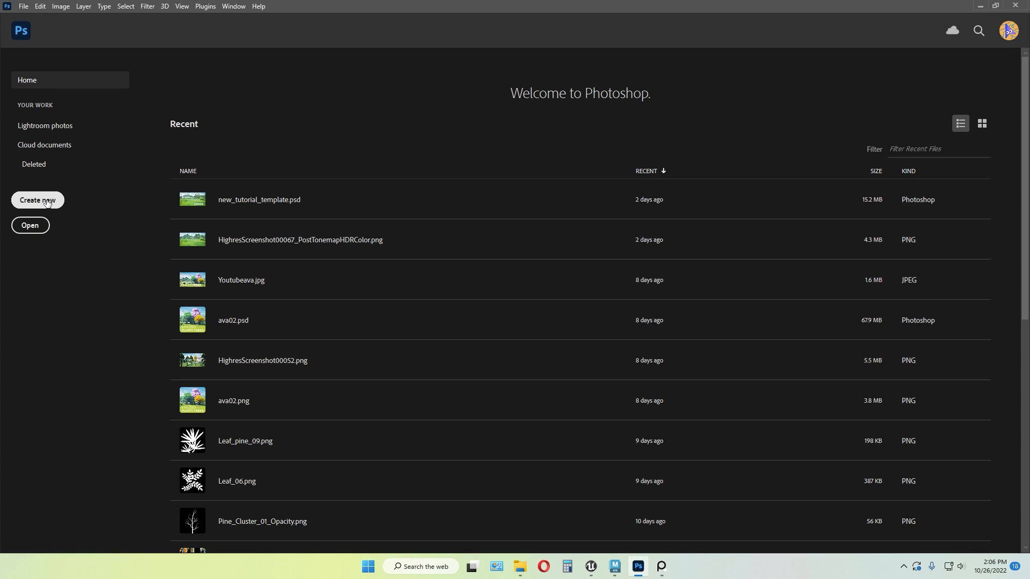
{"action": "left_click", "coordinate": [38, 200]}
{"action": "double_click", "coordinate": [654, 193]}
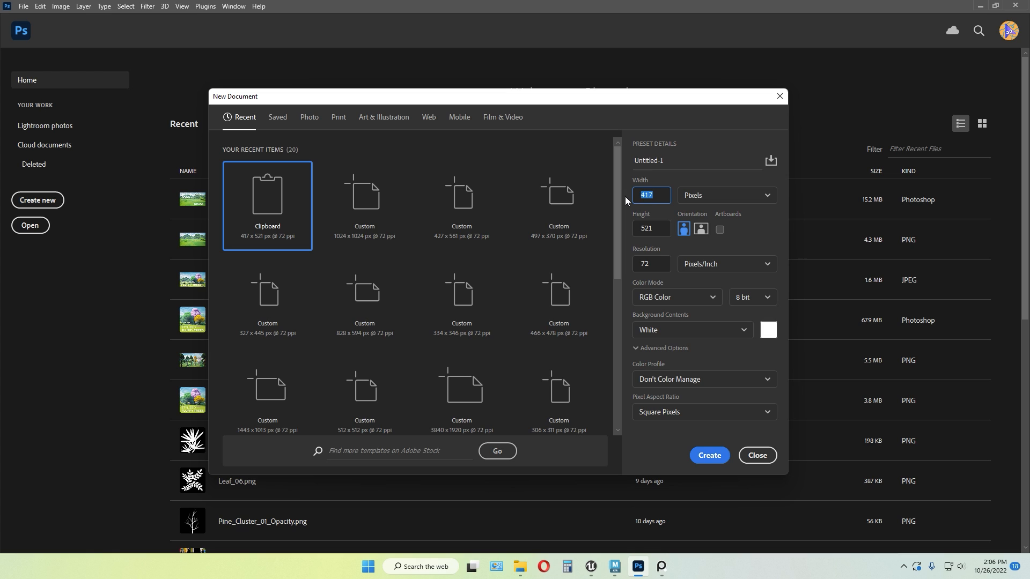
{"action": "type", "text": "1024"}
{"action": "double_click", "coordinate": [648, 227]}
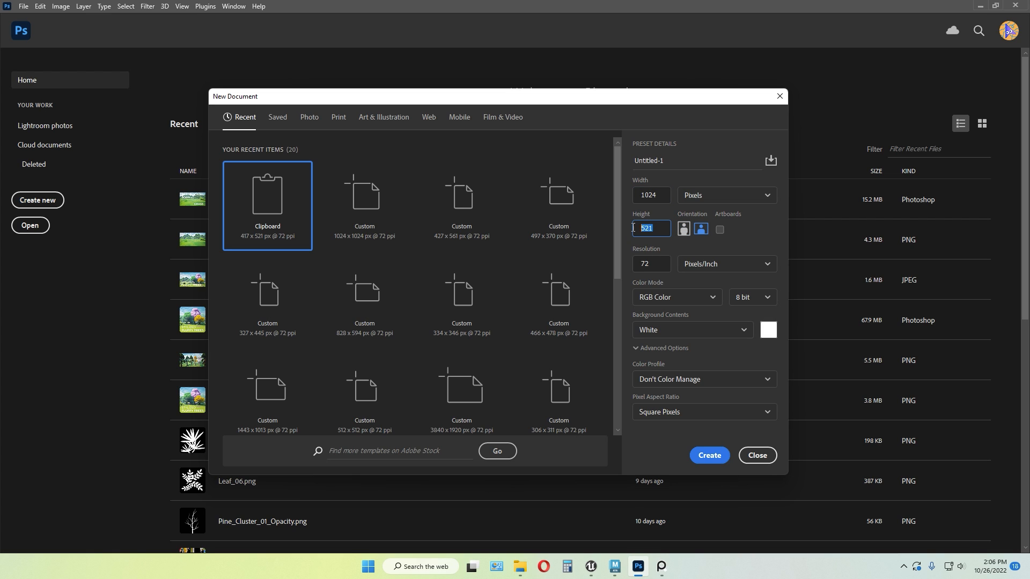
{"action": "left_click", "coordinate": [710, 456]}
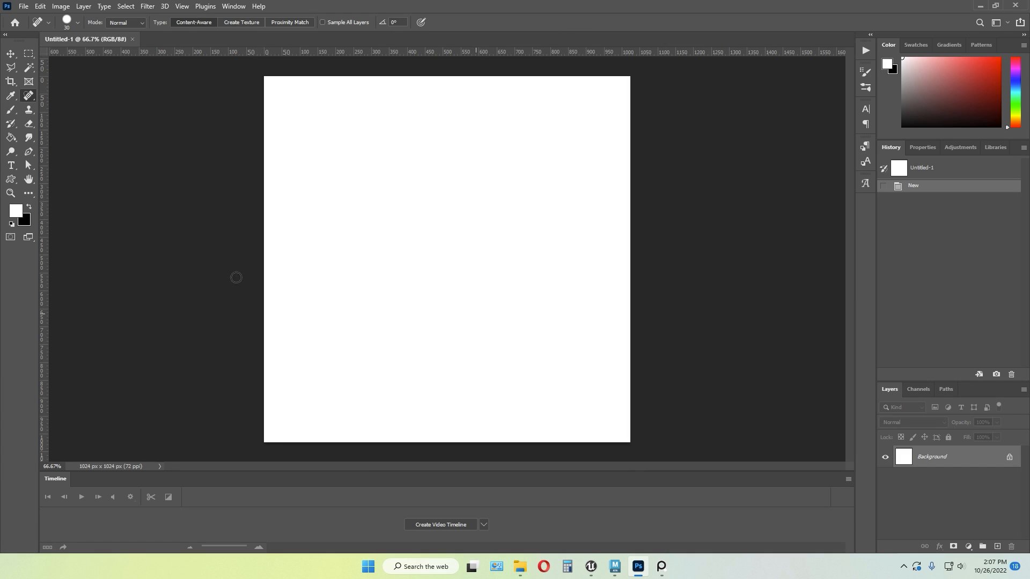
Make black the foreground colour and fill the Background layer with it using the Paint Bucket
{"action": "left_click", "coordinate": [29, 208]}
{"action": "left_click", "coordinate": [15, 139]}
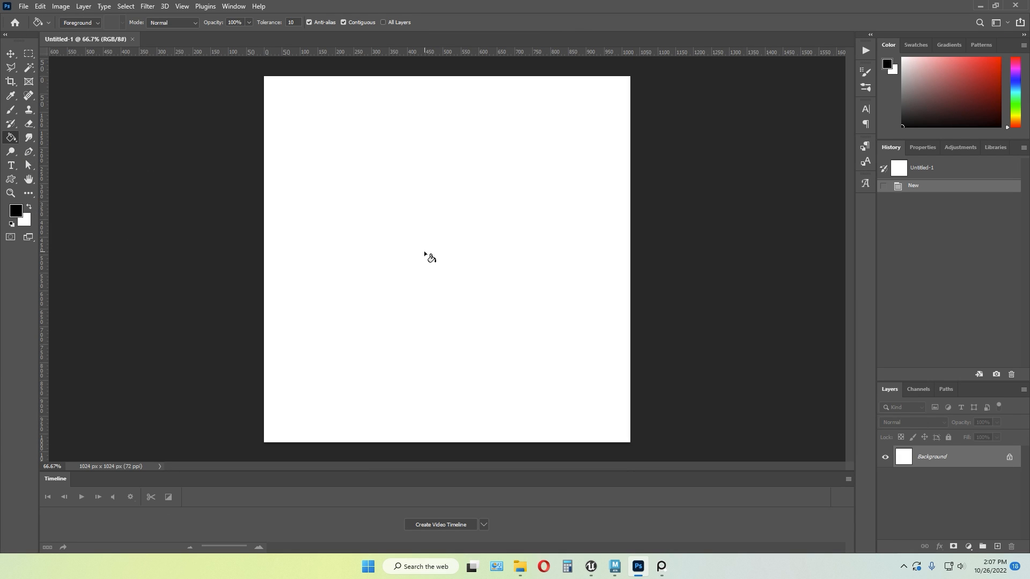
{"action": "left_click", "coordinate": [426, 255]}
Add a new layer above the Background and fill it with white using the Paint Bucket
{"action": "left_click", "coordinate": [997, 546]}
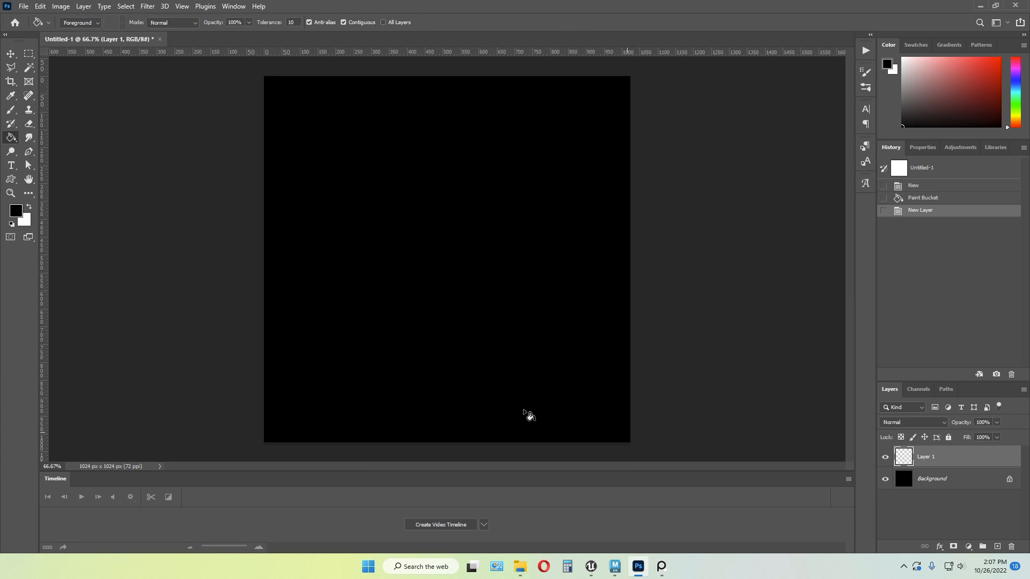
{"action": "left_click", "coordinate": [29, 207]}
{"action": "left_click", "coordinate": [500, 277]}
{"action": "key", "text": "v"}
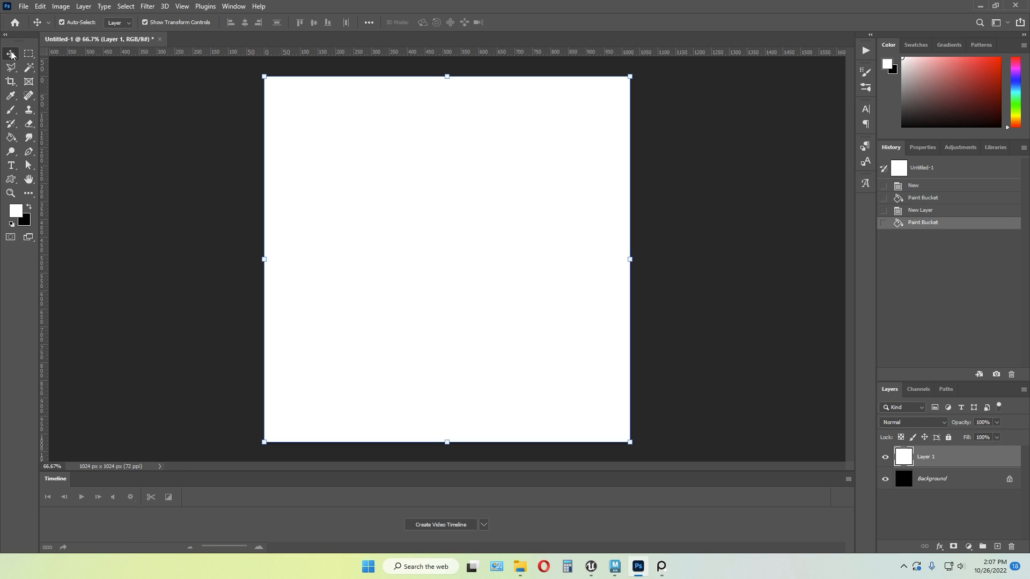
{"action": "left_click", "coordinate": [698, 171]}
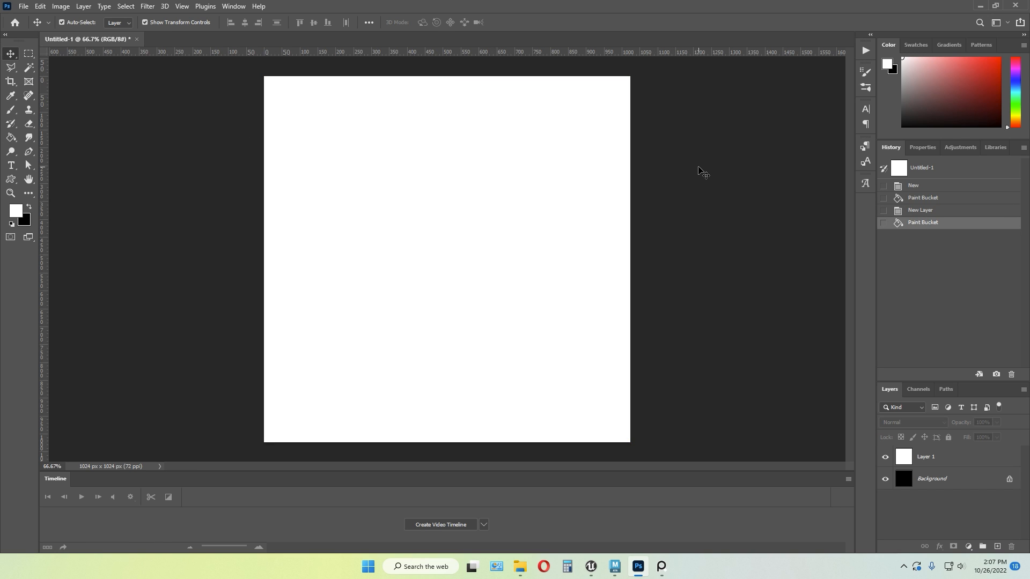
Start the Fibers render filter on Layer 1 and set its variance to 7
{"action": "left_click", "coordinate": [146, 7]}
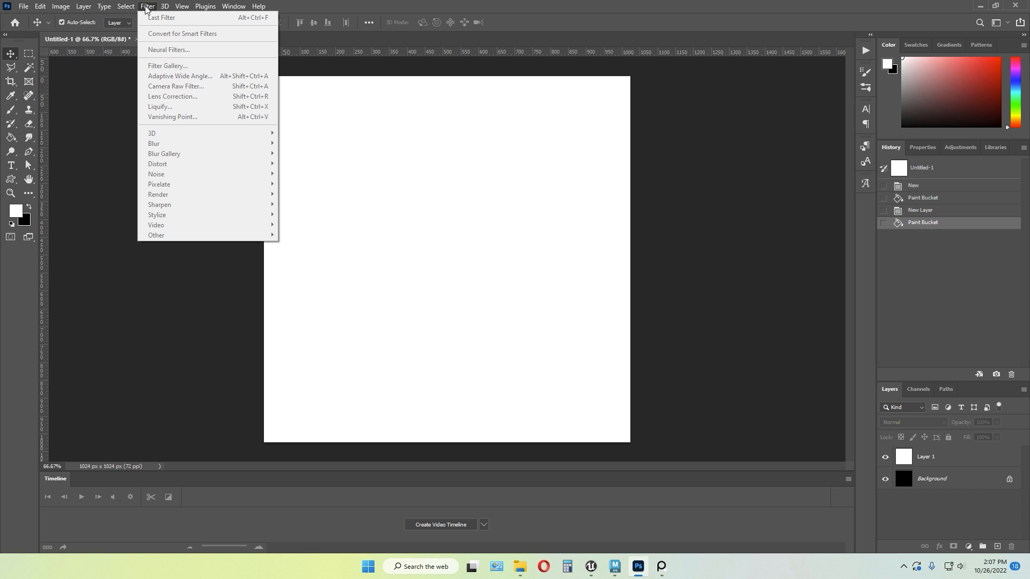
{"action": "left_click", "coordinate": [945, 459]}
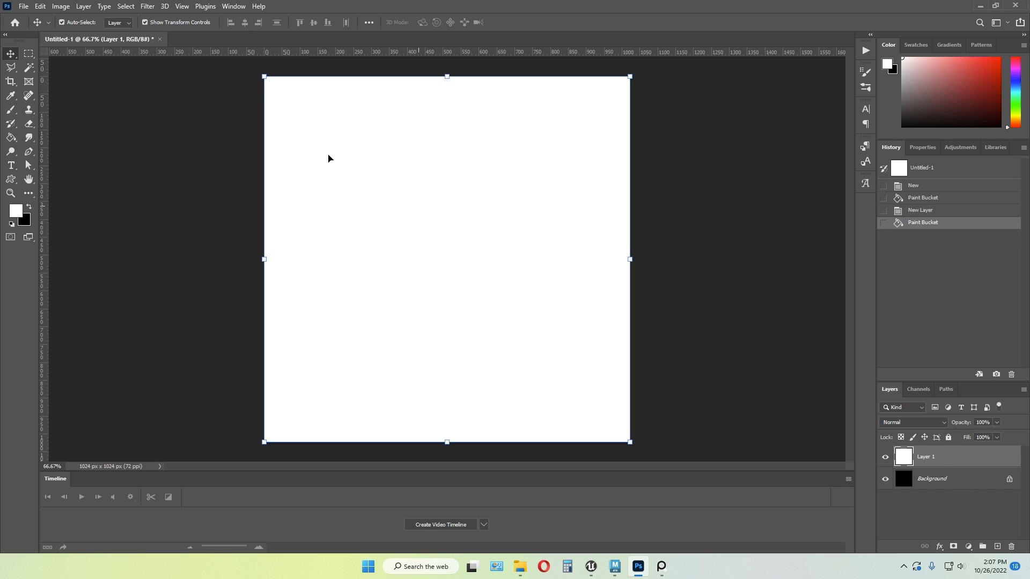
{"action": "left_click", "coordinate": [144, 7]}
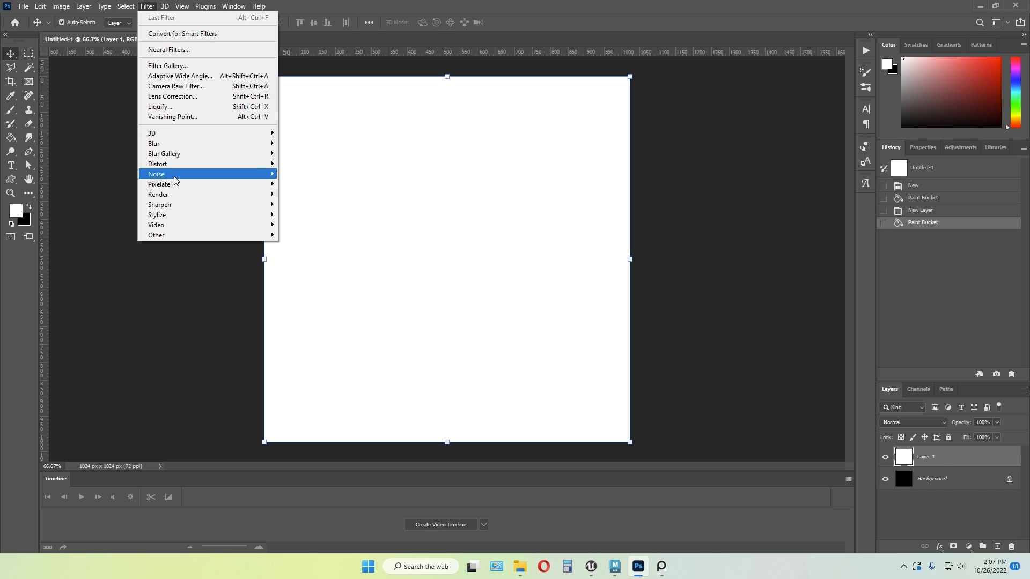
{"action": "mouse_move", "coordinate": [183, 198]}
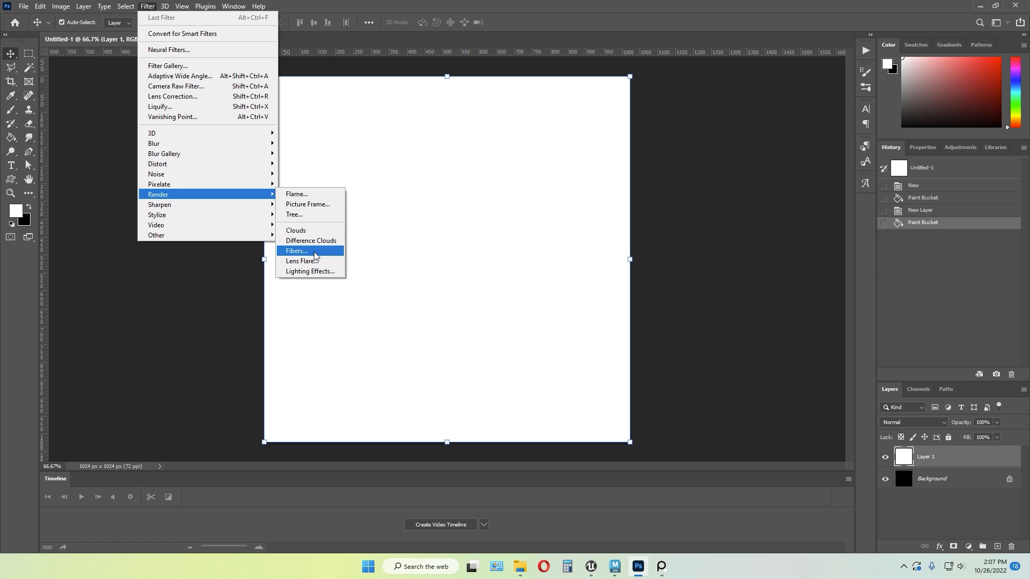
{"action": "left_click", "coordinate": [315, 256]}
{"action": "left_click_drag", "start_coordinate": [507, 110], "coordinate": [663, 145]}
{"action": "mouse_move", "coordinate": [568, 325]}
{"action": "left_mouse_down"}
{"action": "mouse_move", "coordinate": [589, 325]}
{"action": "mouse_move", "coordinate": [574, 323]}
{"action": "left_mouse_up"}
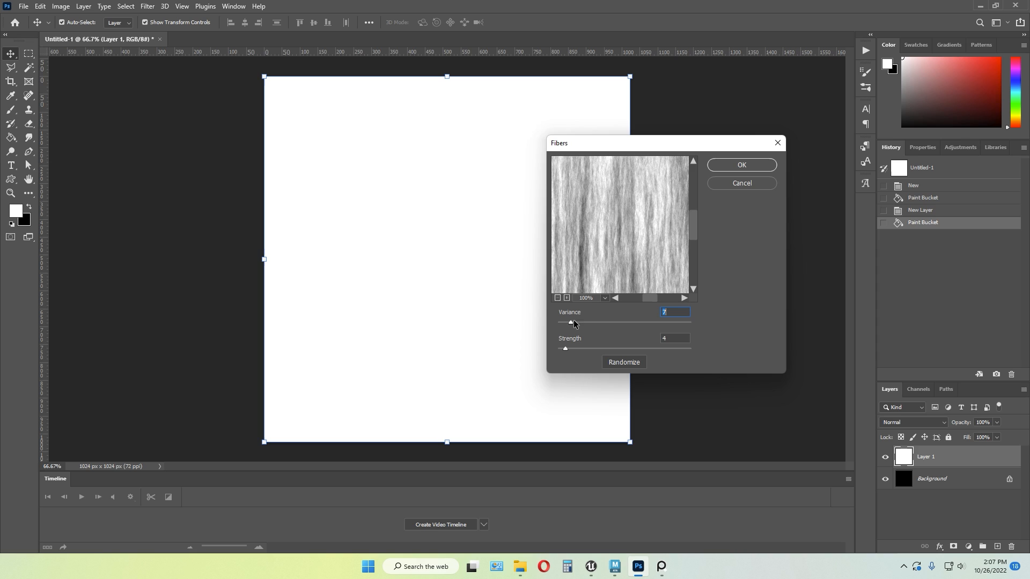
Randomize the fibre pattern repeatedly until it has broad light and dark bands, and apply the filter
{"action": "left_click", "coordinate": [625, 363]}
{"action": "left_click", "coordinate": [626, 364]}
{"action": "left_click", "coordinate": [626, 363]}
{"action": "left_click", "coordinate": [627, 364]}
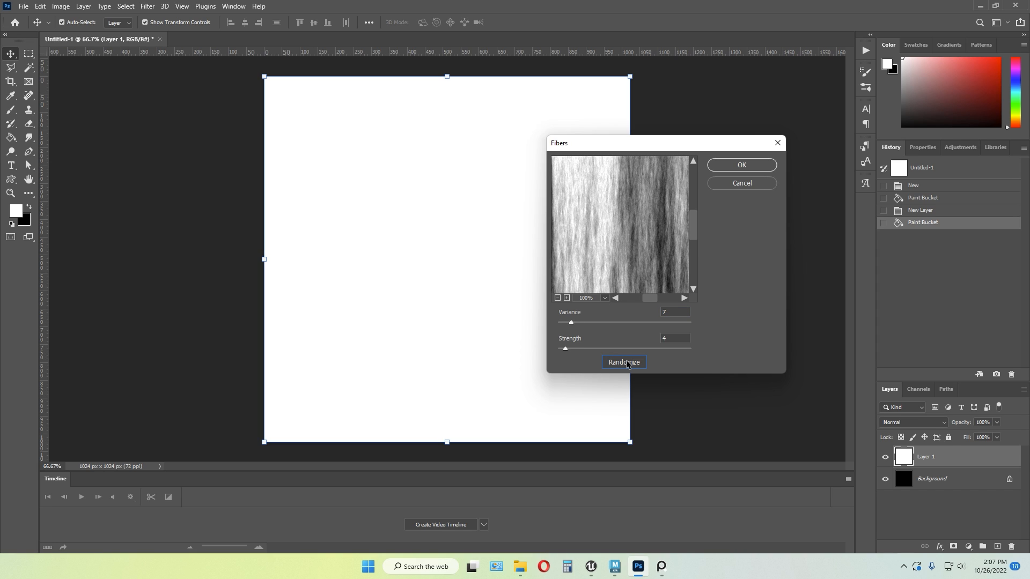
{"action": "left_click", "coordinate": [627, 364]}
{"action": "left_click", "coordinate": [627, 364]}
{"action": "left_click", "coordinate": [627, 363]}
{"action": "left_click", "coordinate": [628, 364]}
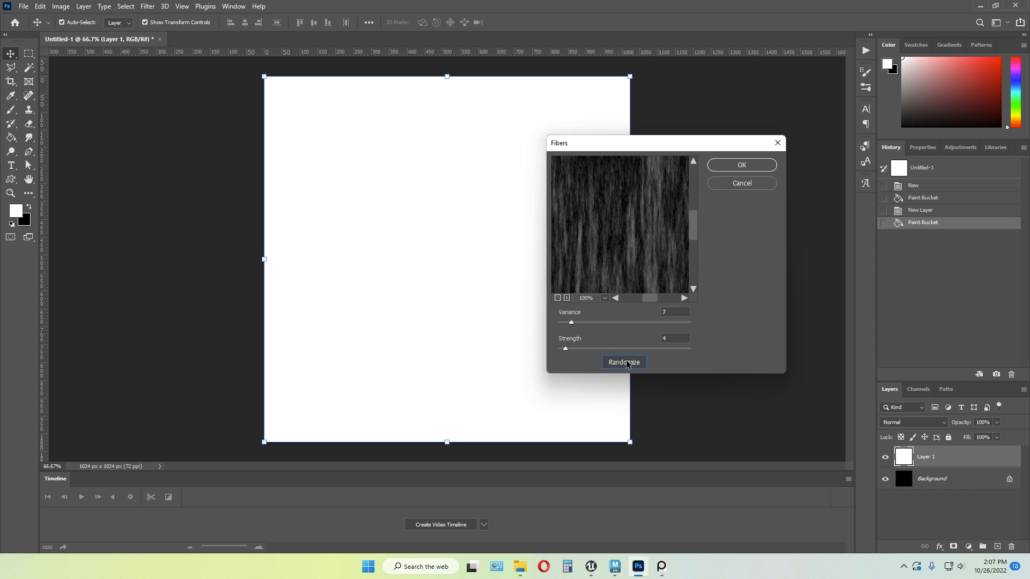
{"action": "left_click", "coordinate": [627, 364]}
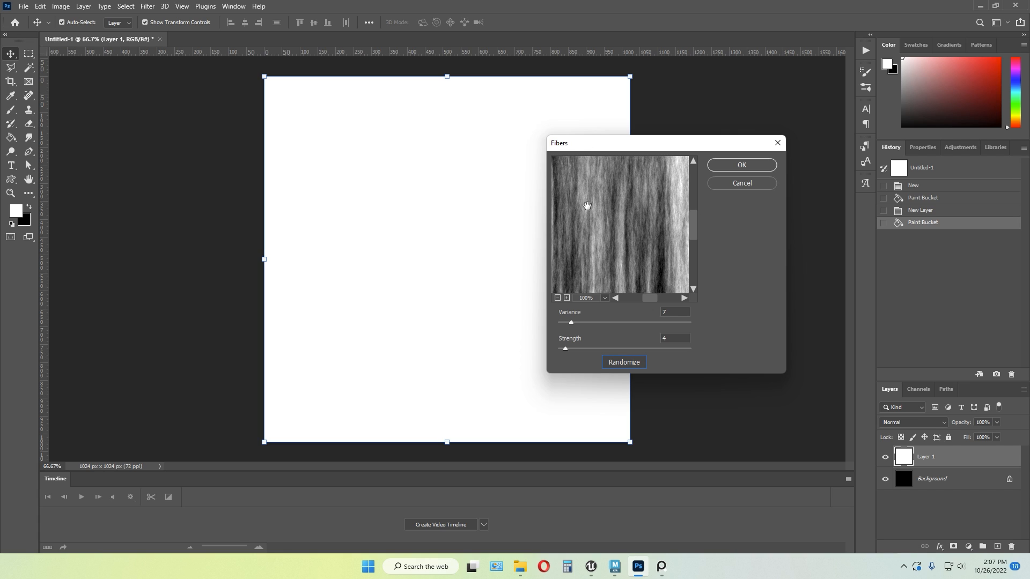
{"action": "left_click", "coordinate": [741, 163]}
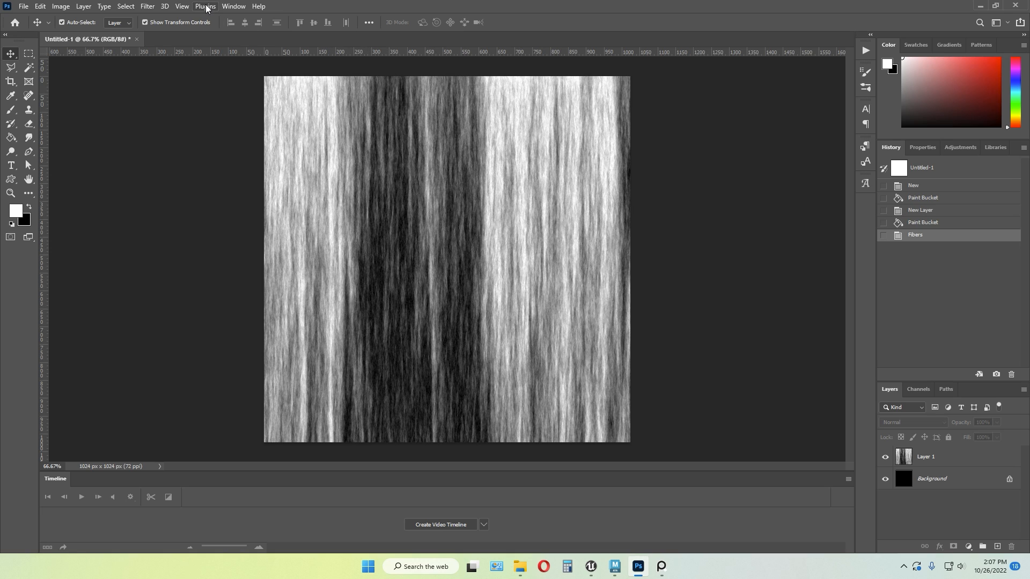
Distort Layer 1 with the Twirl filter at an angle of 50
{"action": "left_click", "coordinate": [148, 7]}
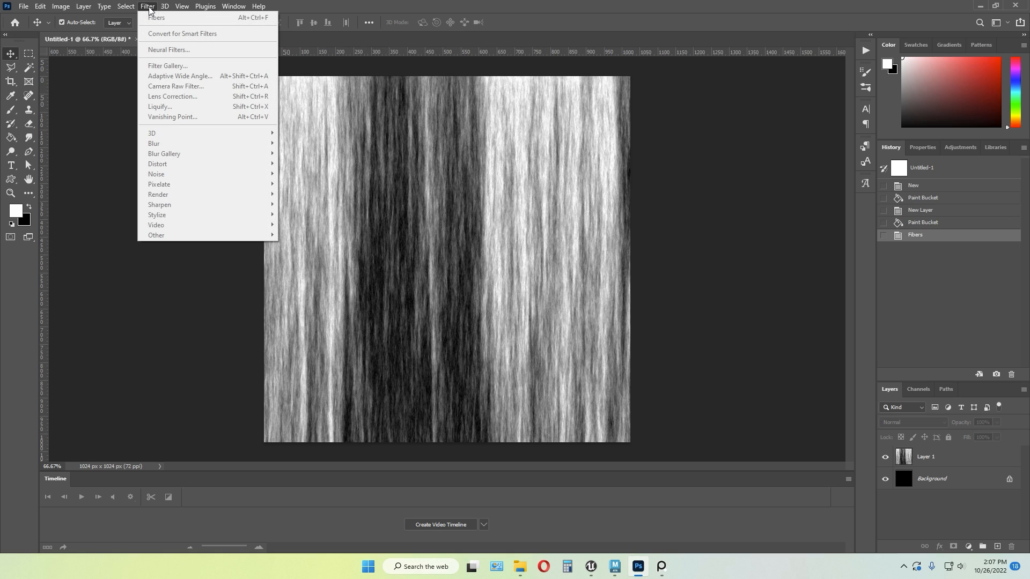
{"action": "left_click", "coordinate": [935, 457]}
{"action": "left_click", "coordinate": [148, 7]}
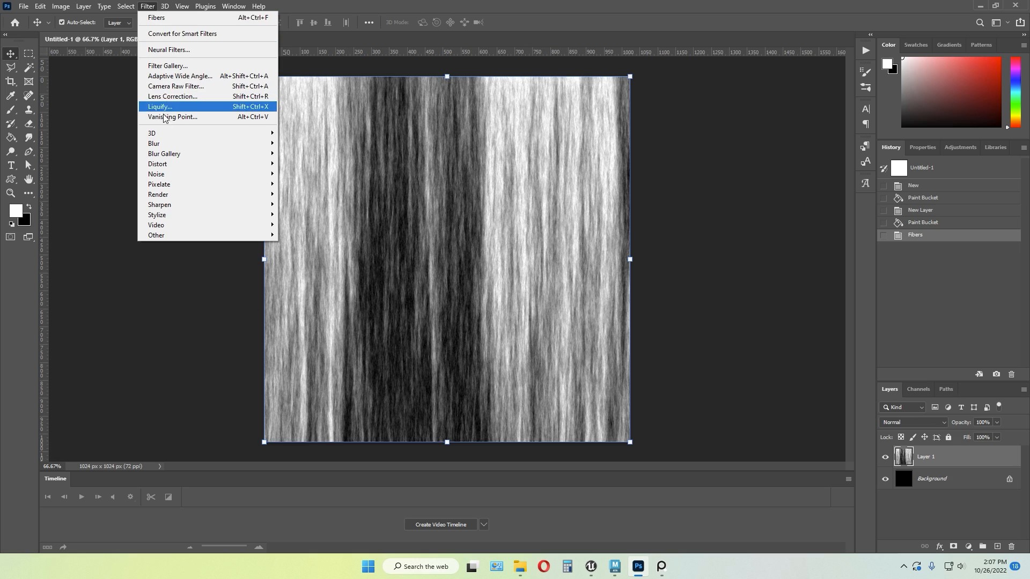
{"action": "mouse_move", "coordinate": [252, 163]}
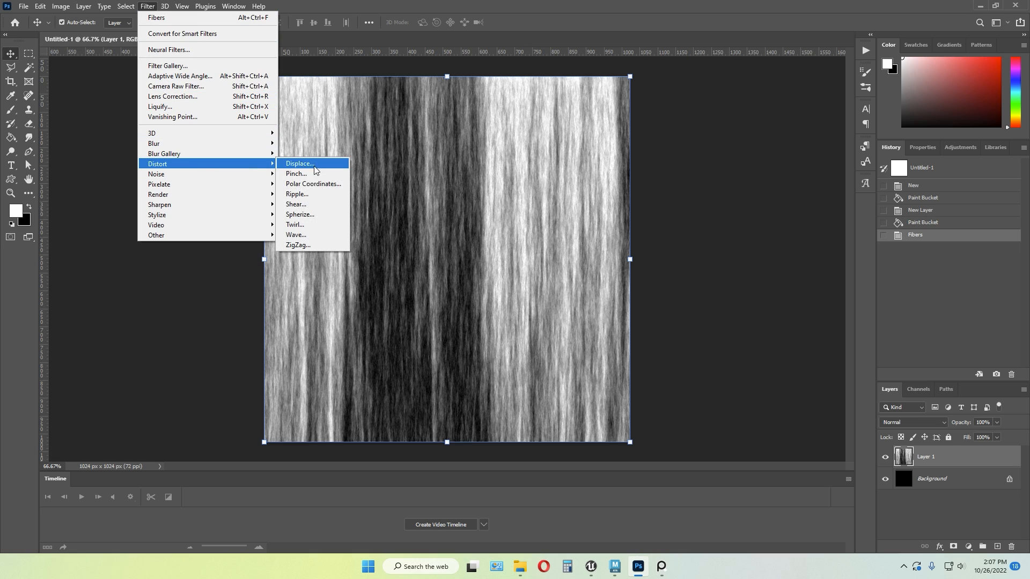
{"action": "left_click", "coordinate": [305, 224]}
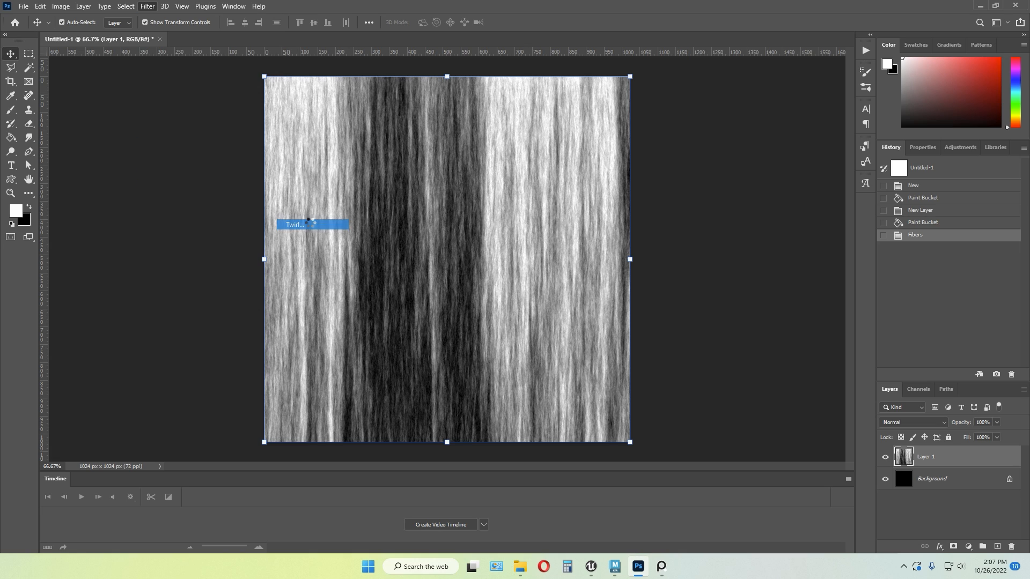
{"action": "left_click", "coordinate": [593, 151]}
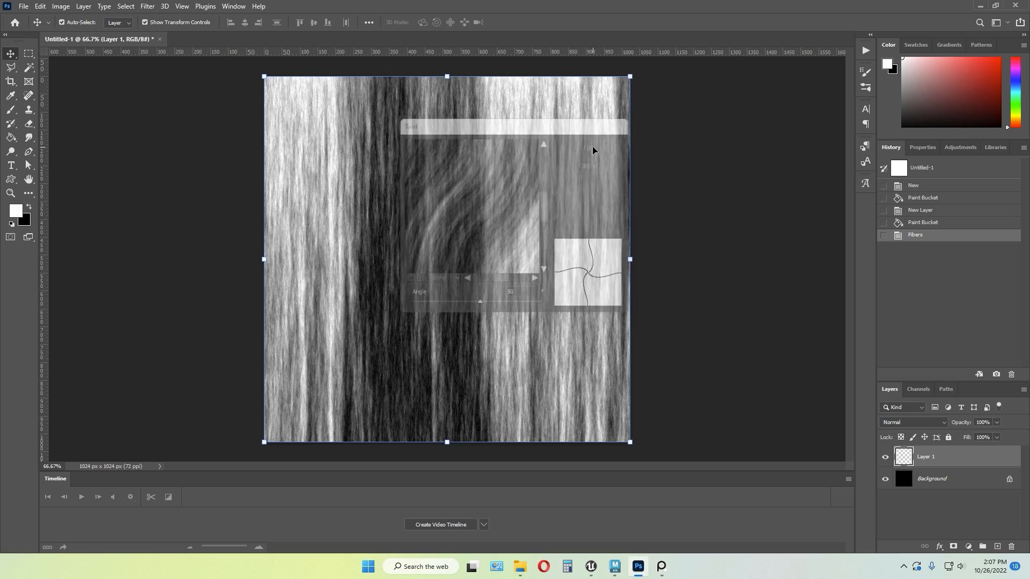
Distort Layer 1 with the Wave filter, using very few sine generators and a much longer maximum wavelength
{"action": "left_click", "coordinate": [147, 6]}
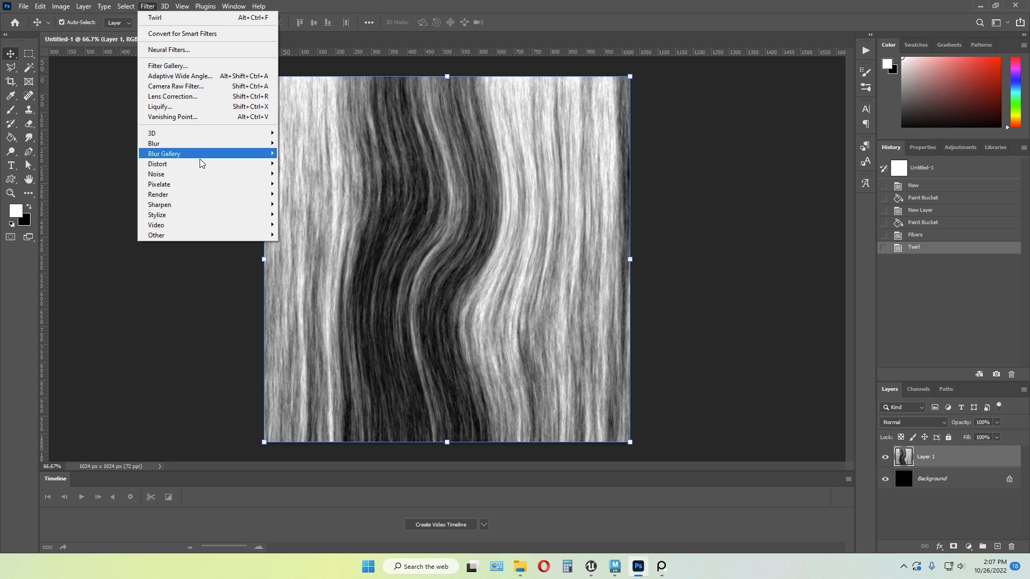
{"action": "mouse_move", "coordinate": [207, 164]}
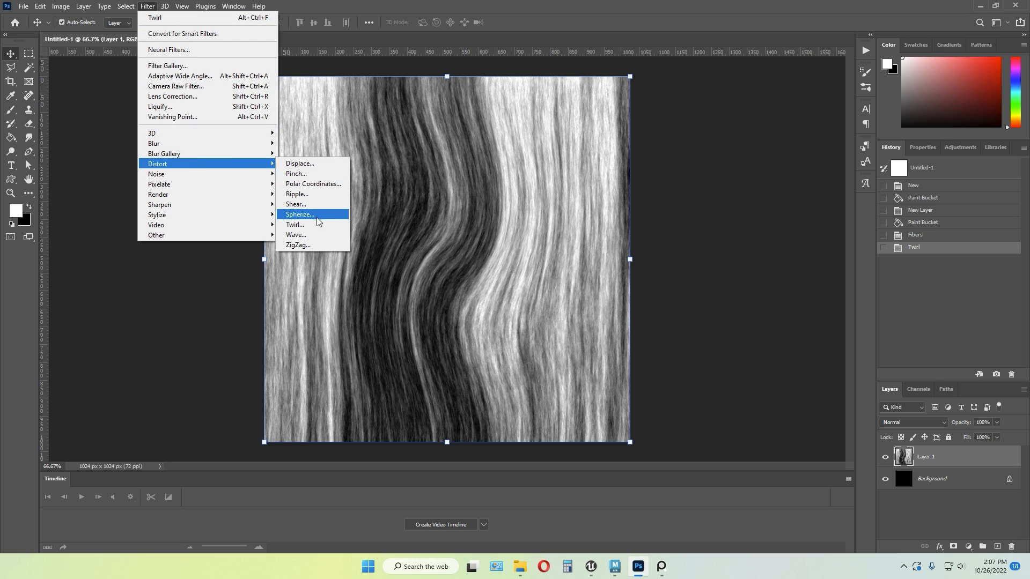
{"action": "left_click", "coordinate": [299, 234]}
{"action": "left_click_drag", "start_coordinate": [575, 124], "coordinate": [642, 167]}
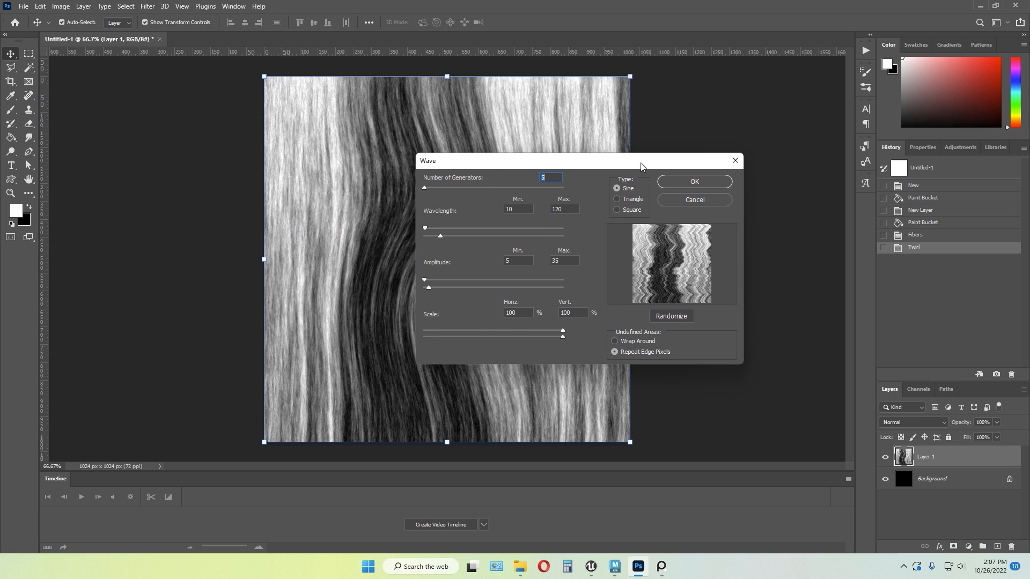
{"action": "left_click_drag", "start_coordinate": [448, 189], "coordinate": [386, 191]}
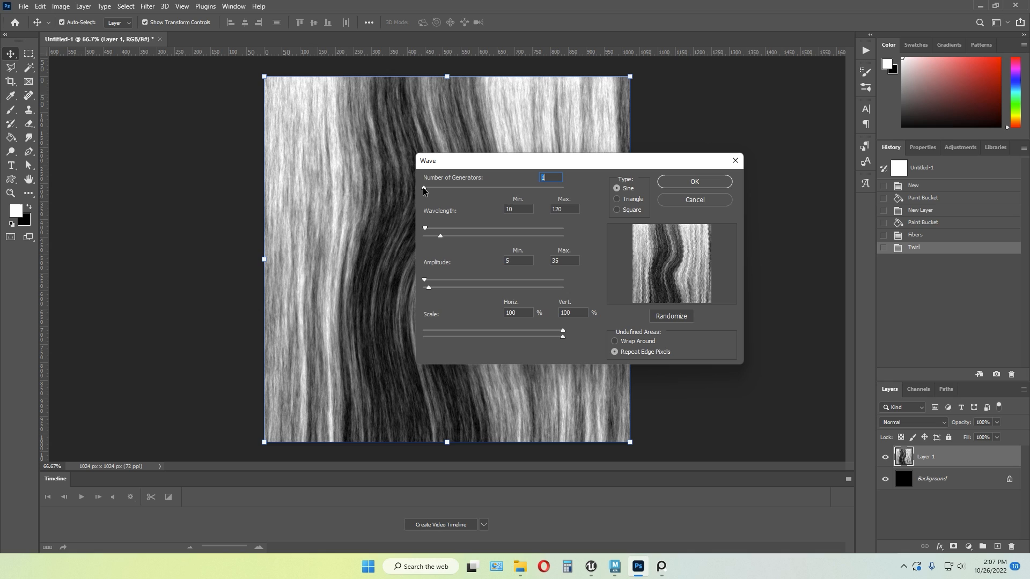
{"action": "left_click_drag", "start_coordinate": [428, 237], "coordinate": [483, 238]}
{"action": "left_click_drag", "start_coordinate": [423, 191], "coordinate": [426, 190]}
{"action": "left_click", "coordinate": [699, 187]}
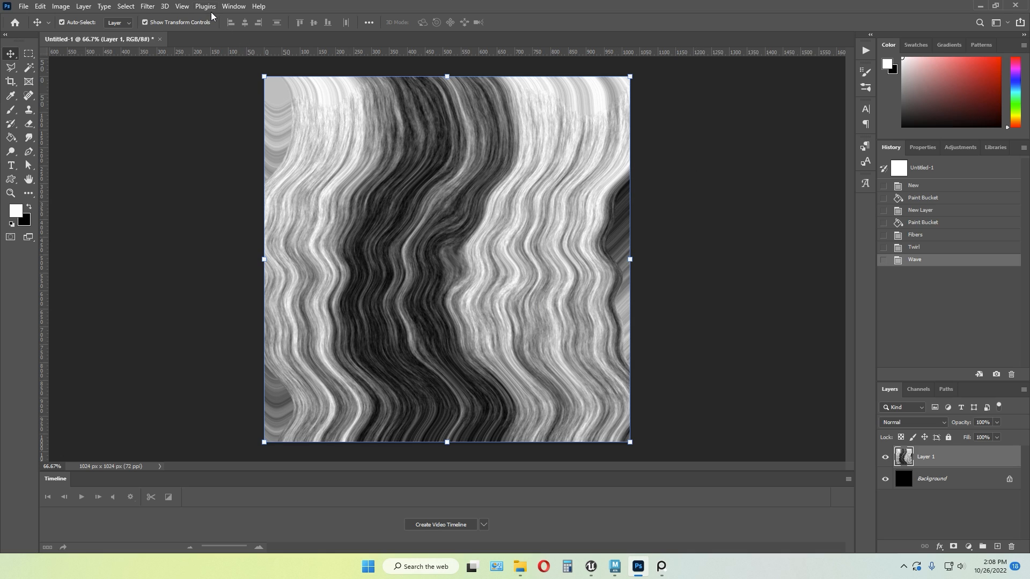
Start Liquify on Layer 1 and bloat the centre of the texture slightly with a size 664 brush
{"action": "left_click", "coordinate": [148, 6]}
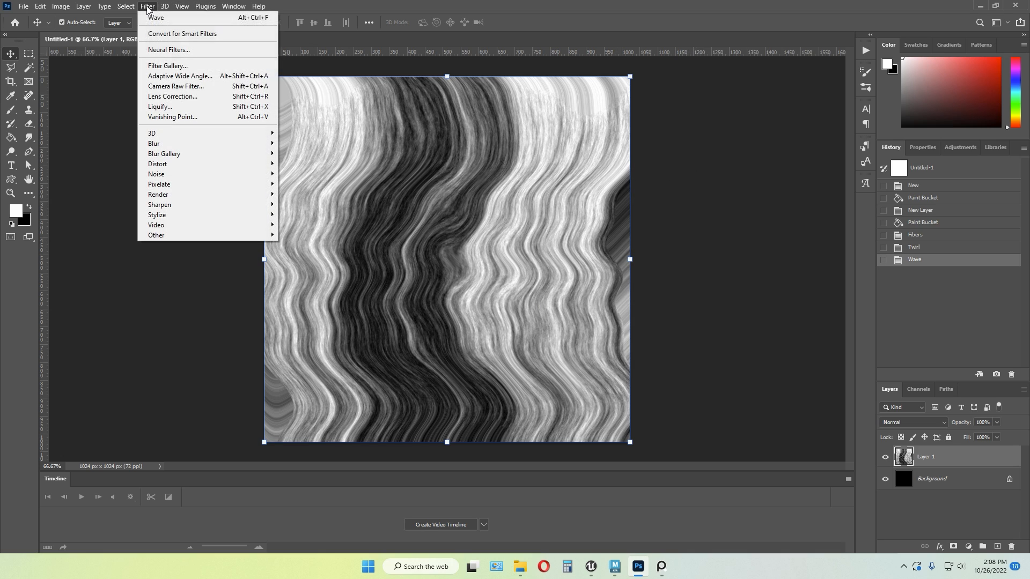
{"action": "left_click", "coordinate": [161, 106]}
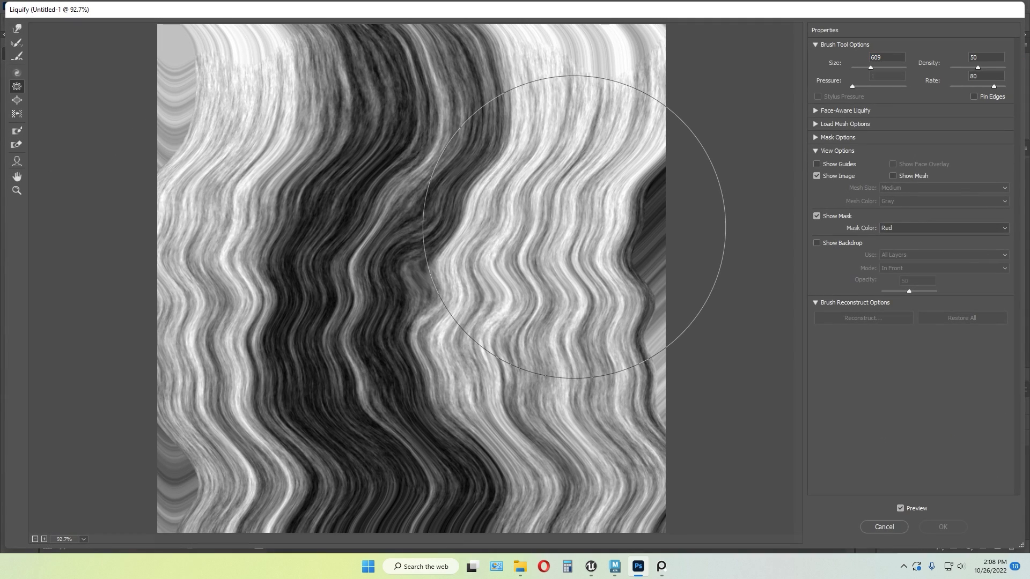
{"action": "left_click", "coordinate": [17, 100]}
{"action": "left_click_drag", "start_coordinate": [485, 212], "coordinate": [472, 213]}
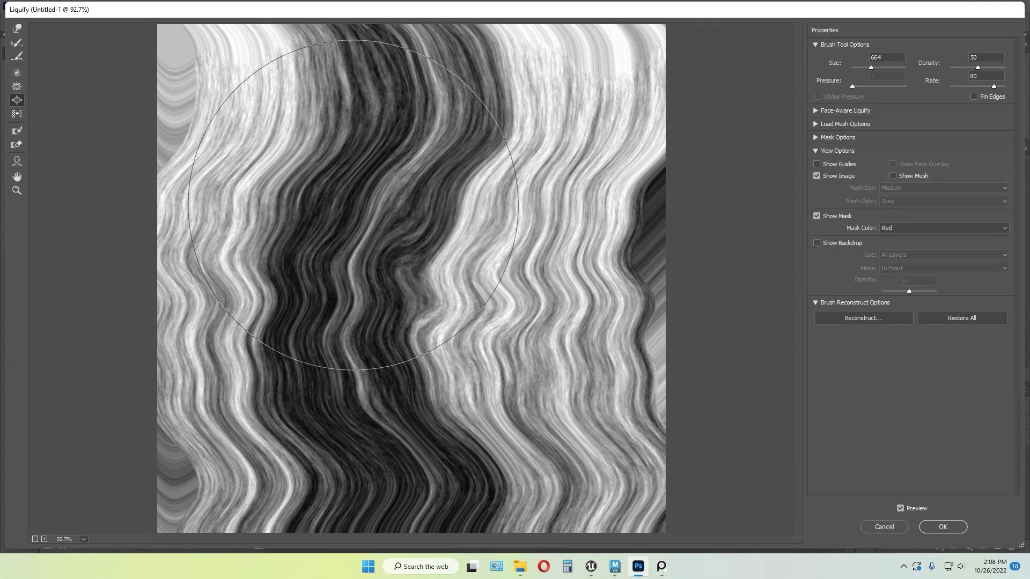
Pucker the dark central band with a size 609 brush and apply the Liquify distortion
{"action": "left_click", "coordinate": [17, 87]}
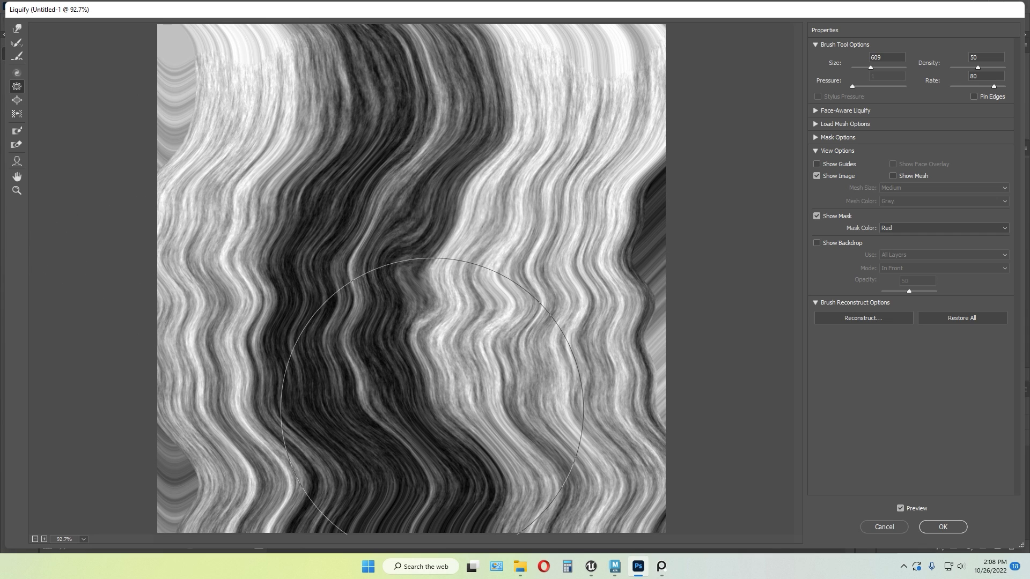
{"action": "mouse_move", "coordinate": [381, 364]}
{"action": "left_mouse_down"}
{"action": "mouse_move", "coordinate": [306, 152]}
{"action": "mouse_move", "coordinate": [330, 178]}
{"action": "left_mouse_up"}
{"action": "key", "text": "ctrl+z"}
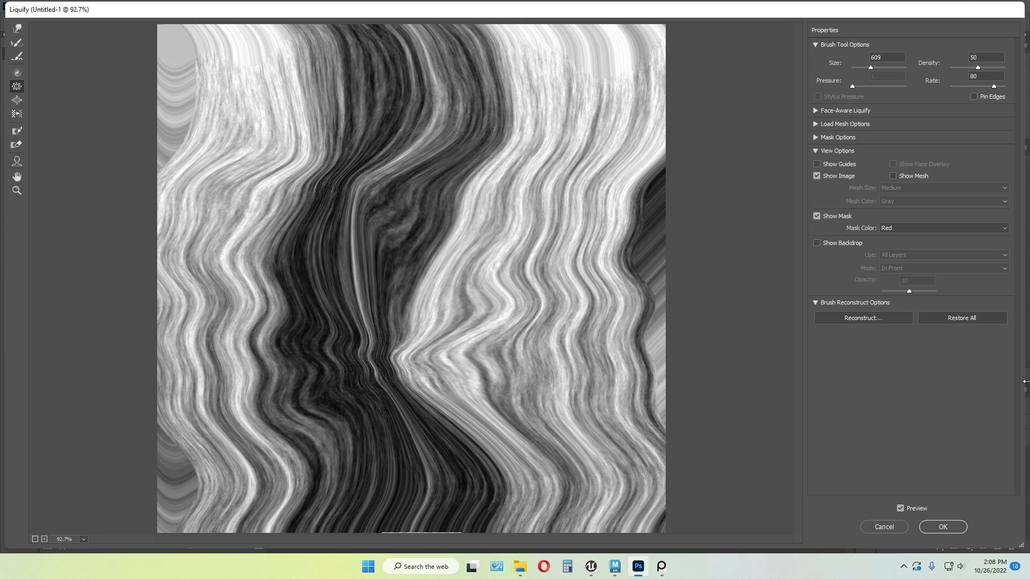
{"action": "left_click", "coordinate": [944, 526]}
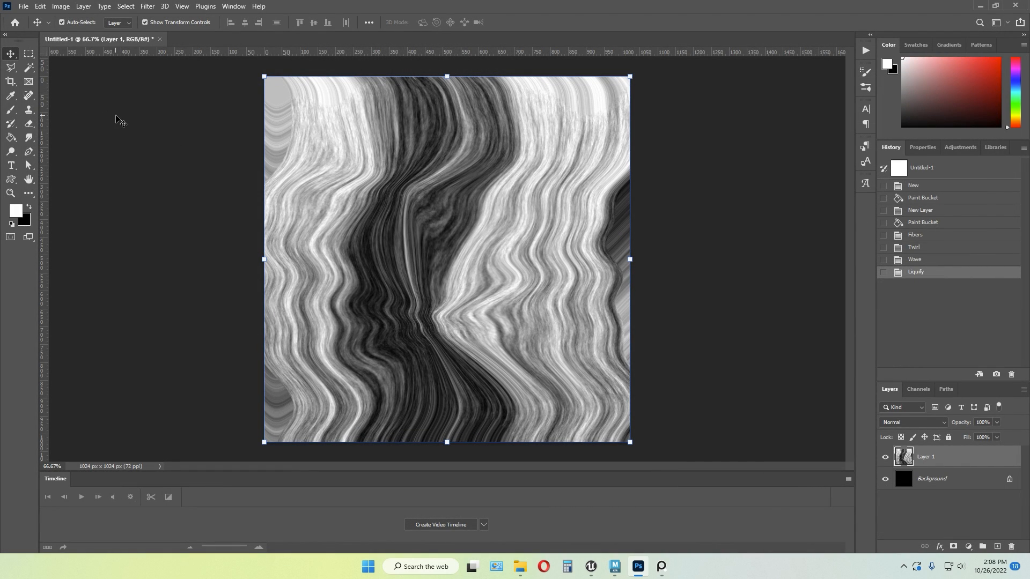
Offset Layer 1 by 512 pixels right and 512 pixels down with undefined areas set to Wrap Around
{"action": "left_click", "coordinate": [119, 122]}
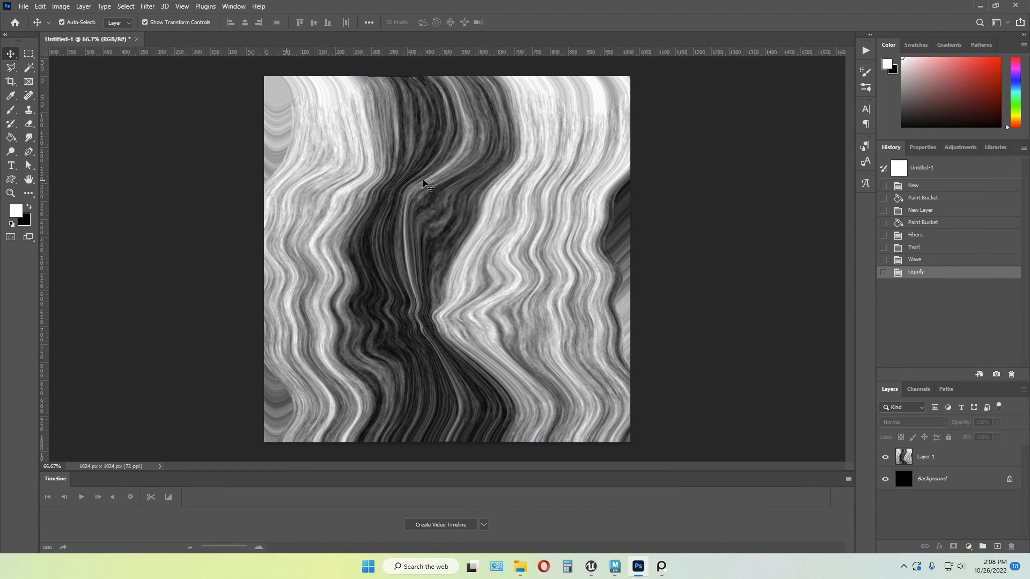
{"action": "left_click", "coordinate": [953, 462]}
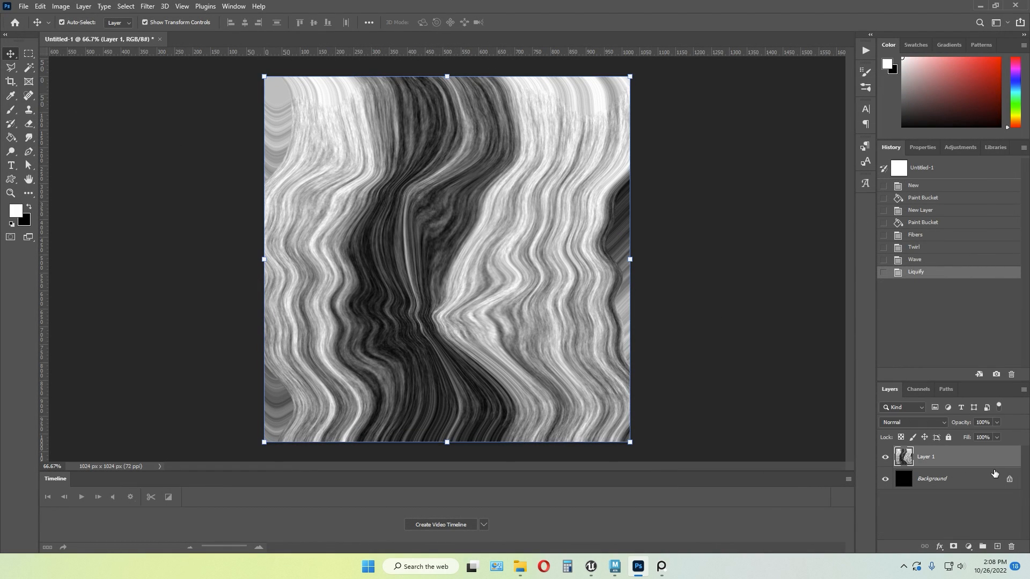
{"action": "left_click", "coordinate": [148, 6]}
{"action": "mouse_move", "coordinate": [189, 235]}
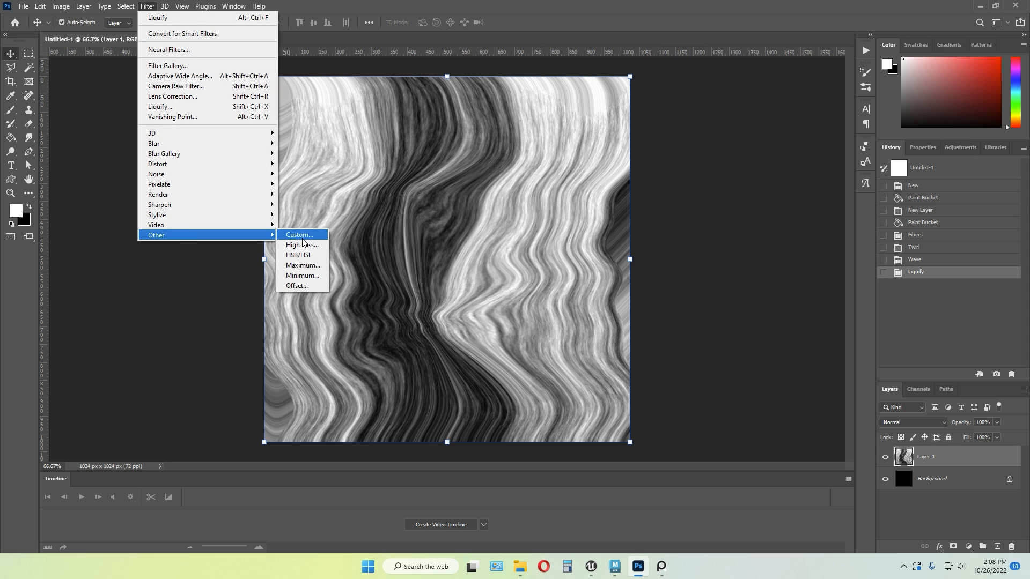
{"action": "left_click", "coordinate": [297, 286]}
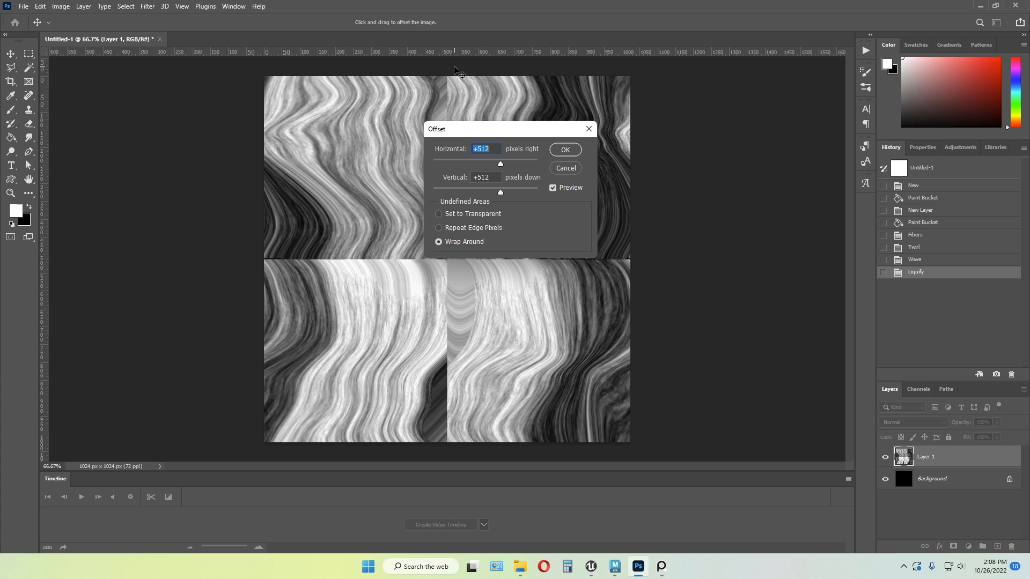
{"action": "left_click_drag", "start_coordinate": [484, 137], "coordinate": [696, 155]}
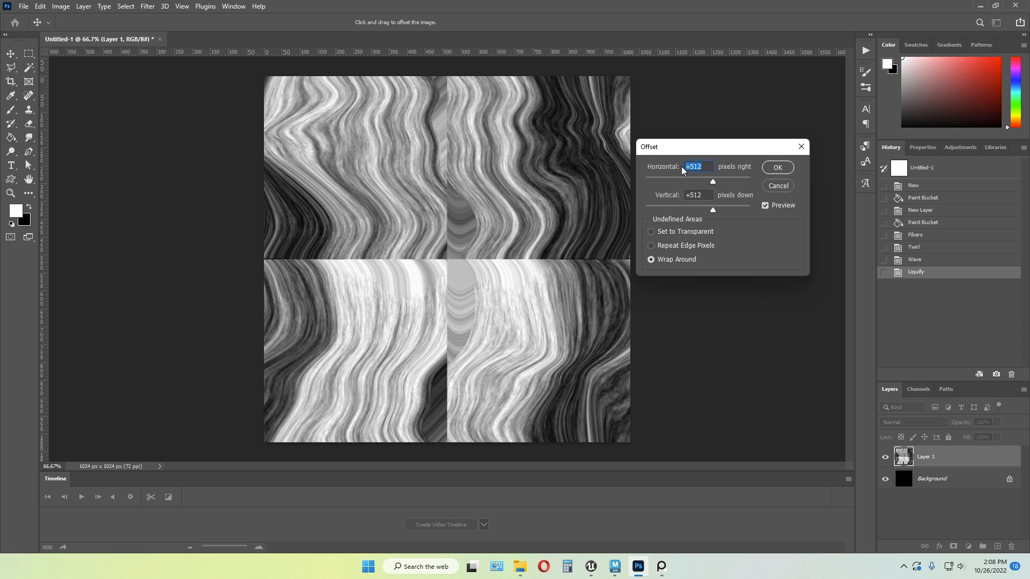
{"action": "type", "text": "12"}
{"action": "left_click", "coordinate": [777, 166]}
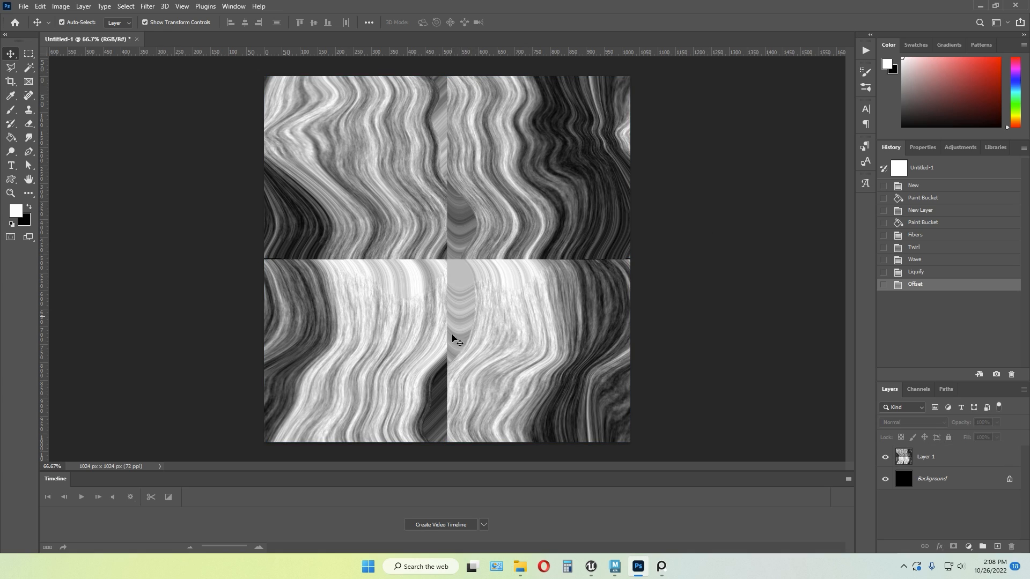
Heal along the horizontal seam across the middle of Layer 1 with the Spot Healing Brush in one long stroke
{"action": "left_click", "coordinate": [28, 96]}
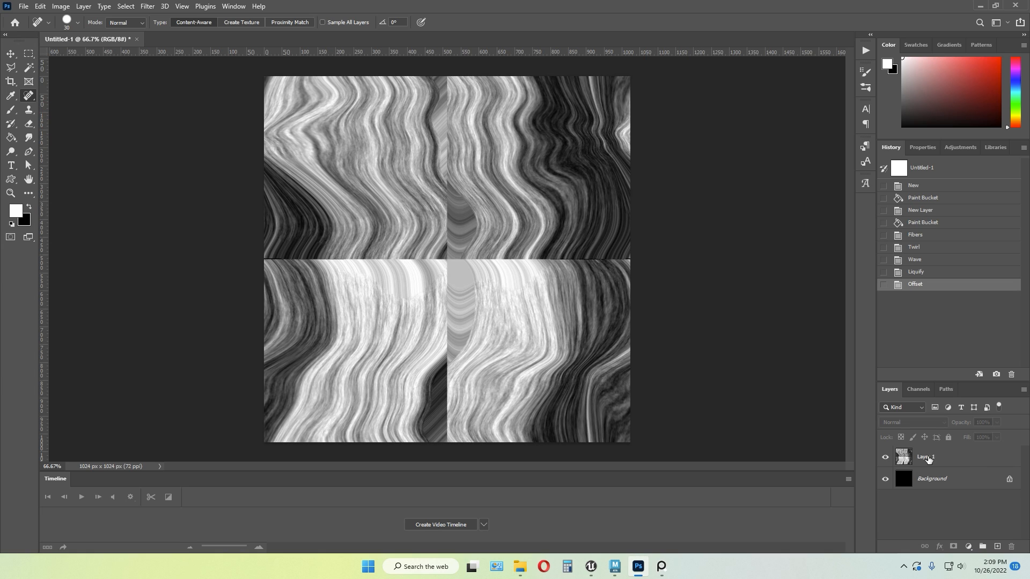
{"action": "left_click", "coordinate": [906, 456]}
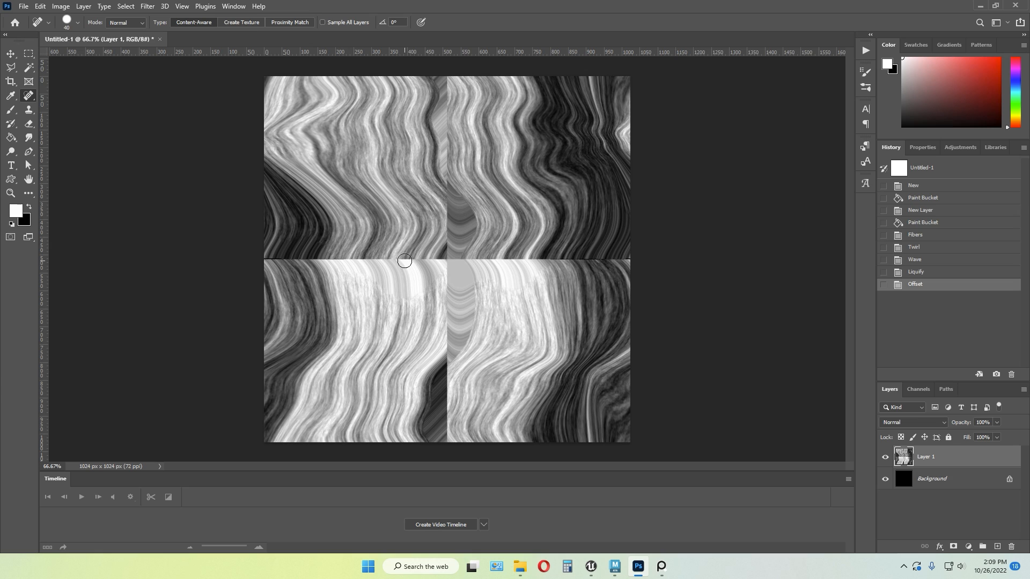
{"action": "mouse_move", "coordinate": [285, 260]}
{"action": "left_mouse_down"}
{"action": "mouse_move", "coordinate": [609, 256]}
{"action": "mouse_move", "coordinate": [594, 284]}
{"action": "left_mouse_up"}
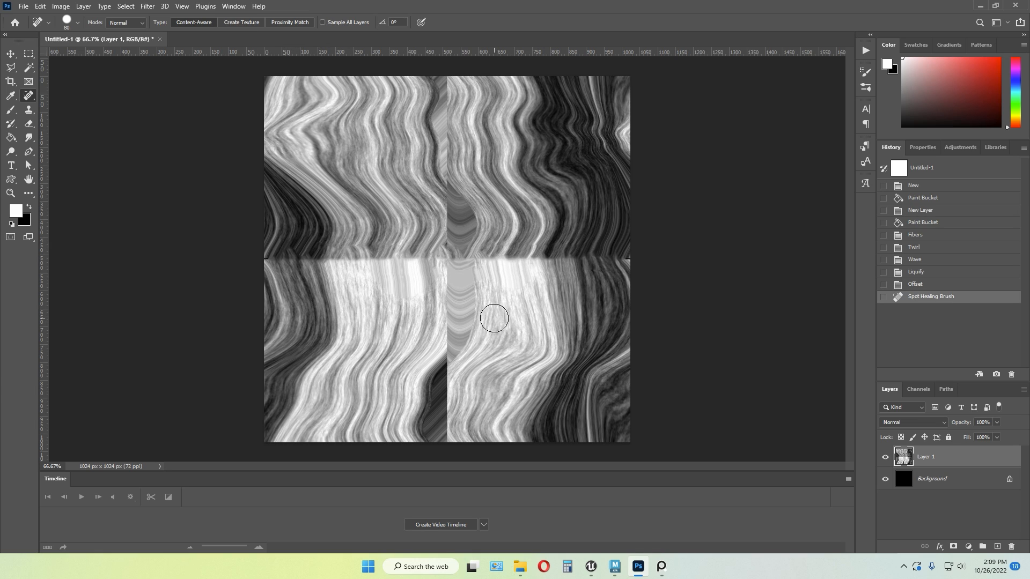
Heal the vertical centre seam and the dark patch at its lower end with a size 80 Spot Healing Brush
{"action": "left_click_drag", "start_coordinate": [450, 255], "coordinate": [449, 94]}
{"action": "left_click_drag", "start_coordinate": [441, 216], "coordinate": [450, 429]}
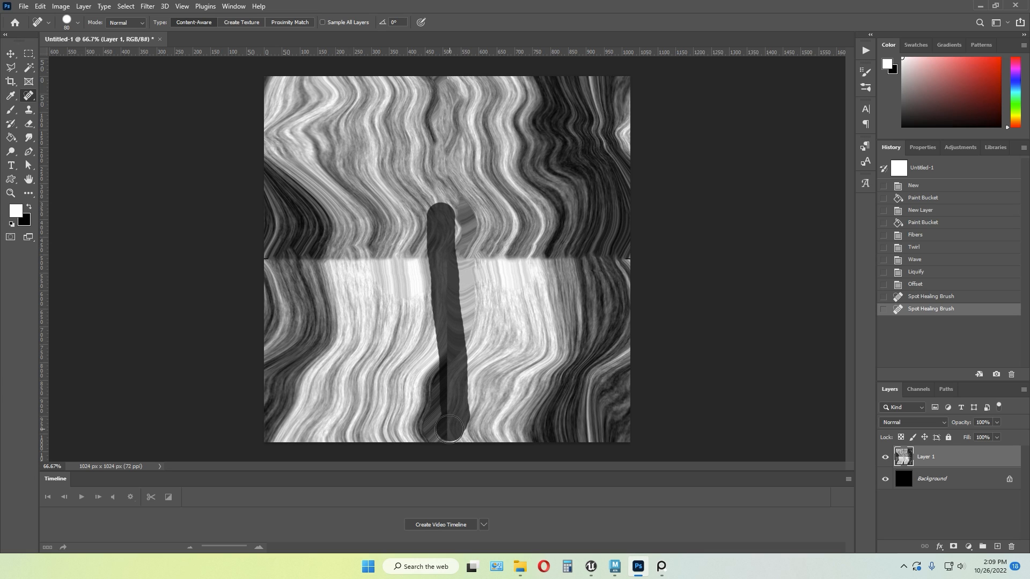
{"action": "mouse_move", "coordinate": [486, 322]}
{"action": "left_mouse_down"}
{"action": "mouse_move", "coordinate": [445, 421]}
{"action": "mouse_move", "coordinate": [451, 351]}
{"action": "left_mouse_up"}
{"action": "left_click", "coordinate": [447, 389]}
{"action": "left_click_drag", "start_coordinate": [437, 428], "coordinate": [421, 388]}
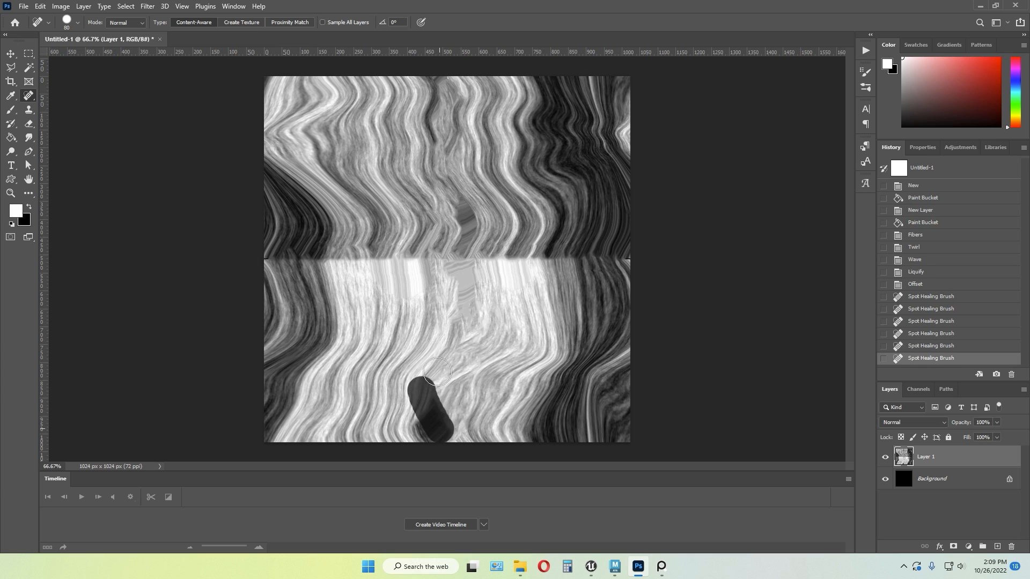
{"action": "mouse_move", "coordinate": [434, 423]}
{"action": "left_mouse_down"}
{"action": "mouse_move", "coordinate": [404, 397]}
{"action": "mouse_move", "coordinate": [378, 410]}
{"action": "left_mouse_up"}
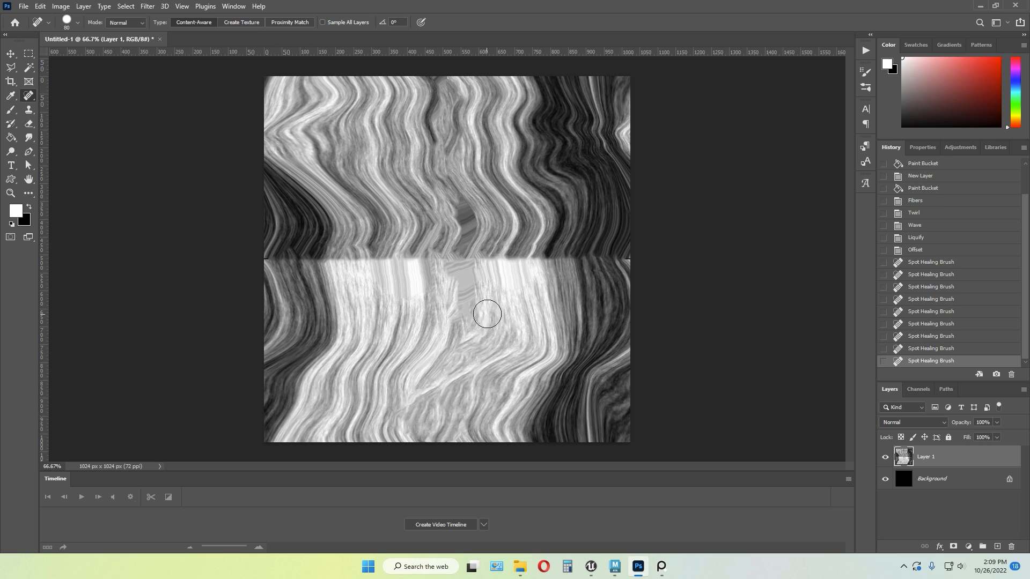
Blend the horizontal seam further with short spot-healing strokes from the centre outwards to both edges of the texture
{"action": "left_click_drag", "start_coordinate": [480, 273], "coordinate": [489, 335]}
{"action": "left_click_drag", "start_coordinate": [518, 225], "coordinate": [509, 325]}
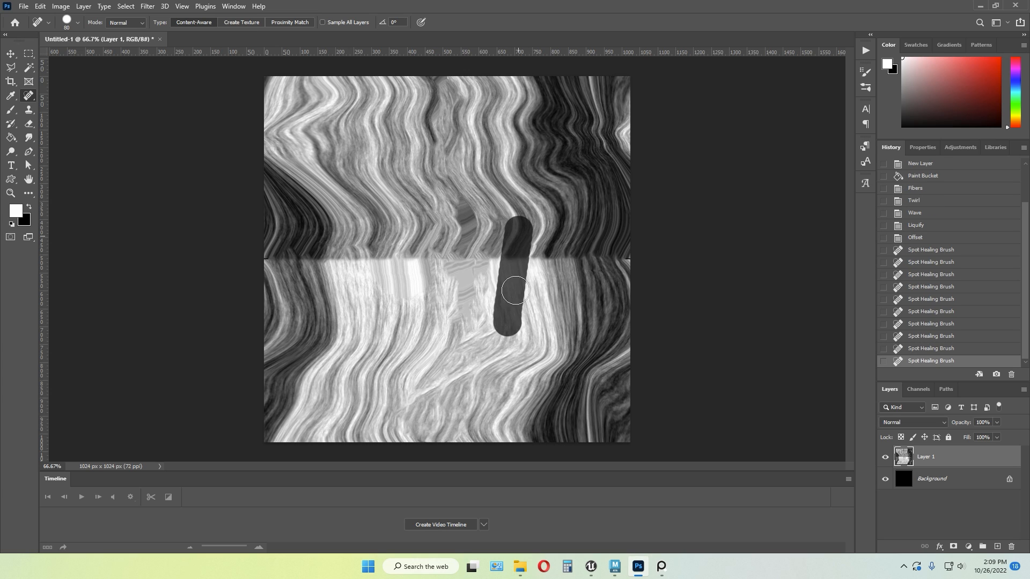
{"action": "mouse_move", "coordinate": [524, 277]}
{"action": "left_mouse_down"}
{"action": "mouse_move", "coordinate": [549, 245]}
{"action": "mouse_move", "coordinate": [552, 273]}
{"action": "mouse_move", "coordinate": [576, 272]}
{"action": "left_mouse_up"}
{"action": "mouse_move", "coordinate": [593, 245]}
{"action": "left_mouse_down"}
{"action": "mouse_move", "coordinate": [595, 272]}
{"action": "mouse_move", "coordinate": [614, 279]}
{"action": "left_mouse_up"}
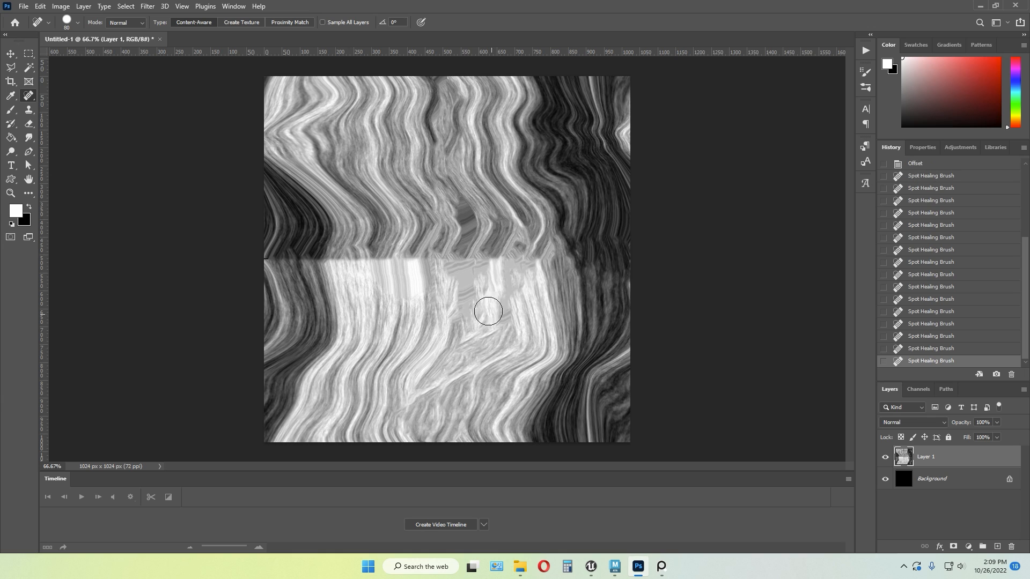
{"action": "left_click_drag", "start_coordinate": [398, 255], "coordinate": [395, 274]}
{"action": "mouse_move", "coordinate": [373, 244]}
{"action": "left_mouse_down"}
{"action": "mouse_move", "coordinate": [370, 276]}
{"action": "mouse_move", "coordinate": [335, 279]}
{"action": "left_mouse_up"}
{"action": "mouse_move", "coordinate": [314, 244]}
{"action": "left_mouse_down"}
{"action": "mouse_move", "coordinate": [305, 276]}
{"action": "mouse_move", "coordinate": [281, 272]}
{"action": "mouse_move", "coordinate": [275, 259]}
{"action": "left_mouse_up"}
{"action": "left_click", "coordinate": [276, 256]}
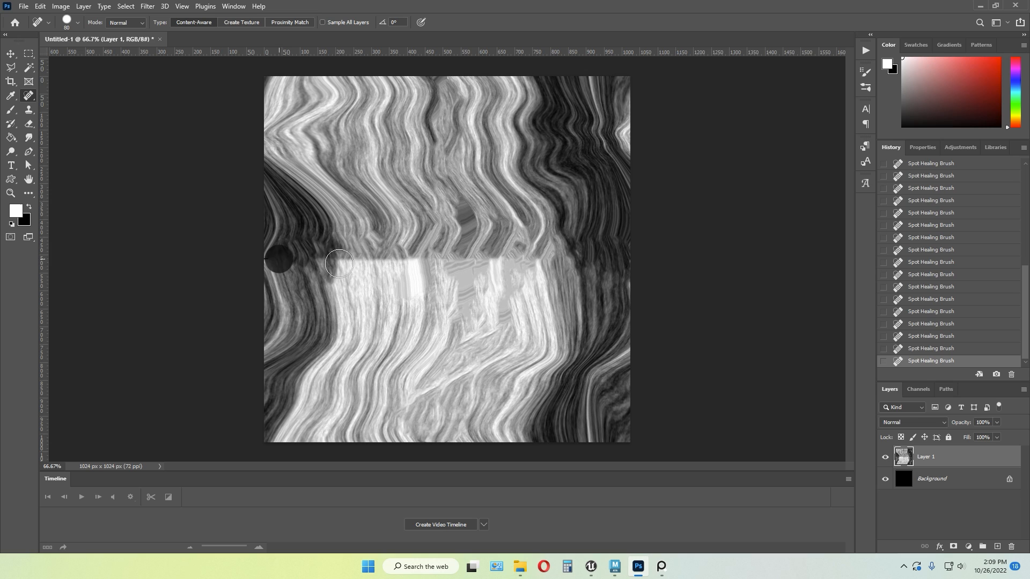
Try to patch a large oval area above the horizontal seam using the Patch tool, and undo the patch
{"action": "right_click", "coordinate": [29, 97]}
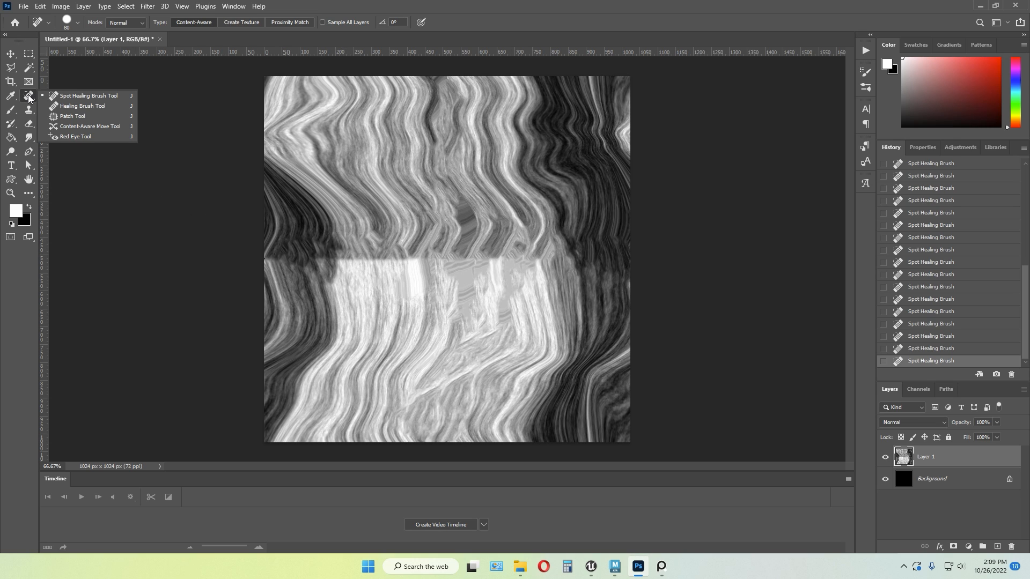
{"action": "left_click", "coordinate": [72, 116]}
{"action": "mouse_move", "coordinate": [328, 171]}
{"action": "left_mouse_down"}
{"action": "mouse_move", "coordinate": [524, 241]}
{"action": "mouse_move", "coordinate": [414, 120]}
{"action": "mouse_move", "coordinate": [349, 129]}
{"action": "left_mouse_up"}
{"action": "left_click_drag", "start_coordinate": [443, 165], "coordinate": [398, 237]}
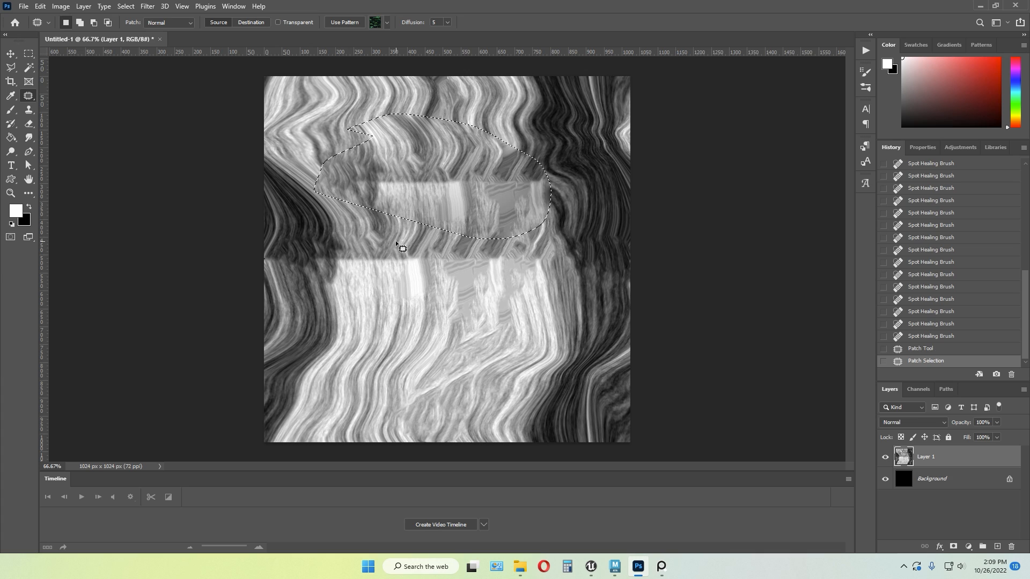
{"action": "key", "text": "ctrl+d"}
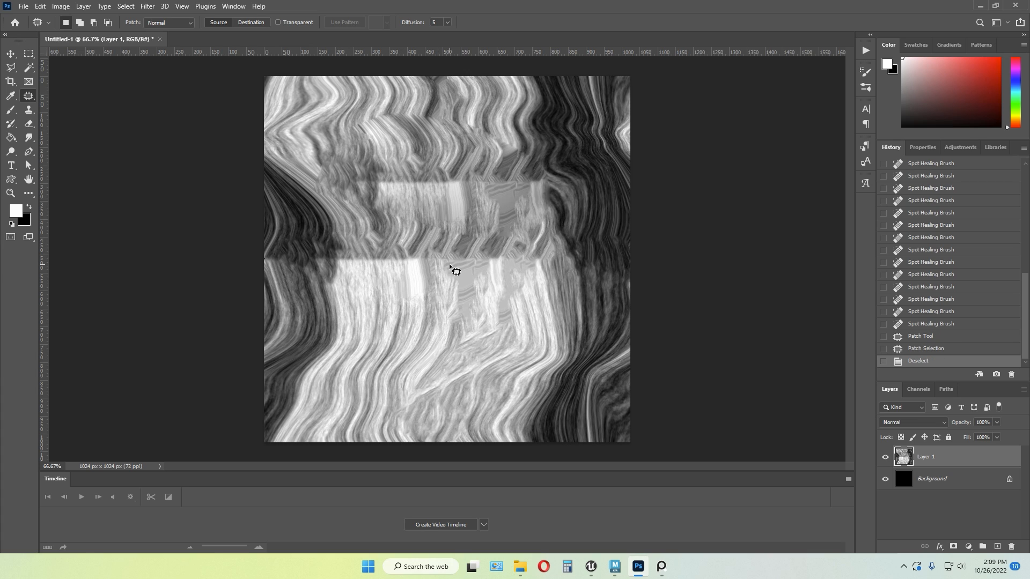
{"action": "key", "text": "ctrl+z"}
{"action": "key", "text": "ctrl+z"}
{"action": "key", "text": "ctrl+d"}
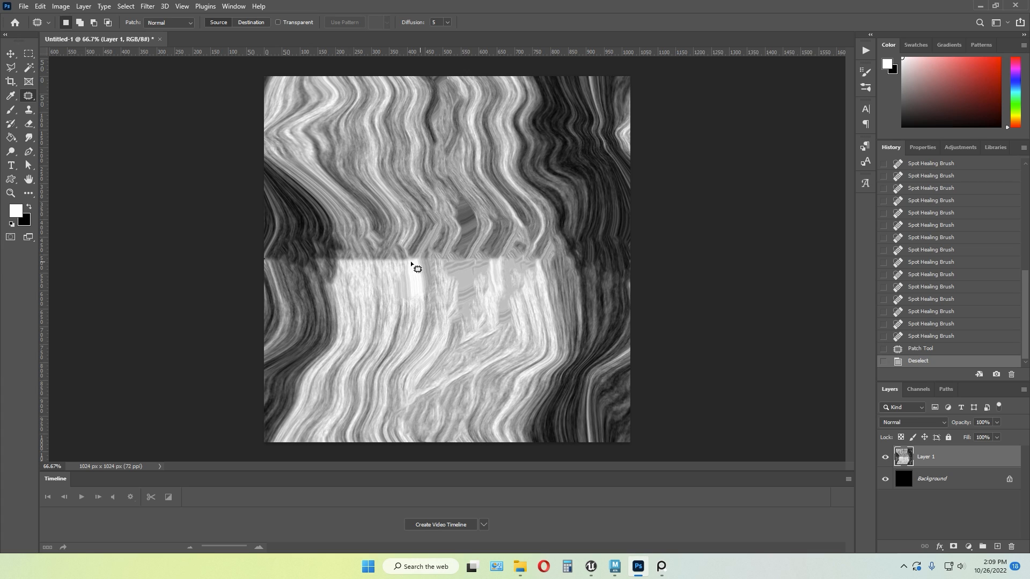
Patch a thin full-width strip along the horizontal seam with nearby texture and clear the selection
{"action": "mouse_move", "coordinate": [266, 263]}
{"action": "left_mouse_down"}
{"action": "mouse_move", "coordinate": [608, 283]}
{"action": "mouse_move", "coordinate": [396, 235]}
{"action": "left_mouse_up"}
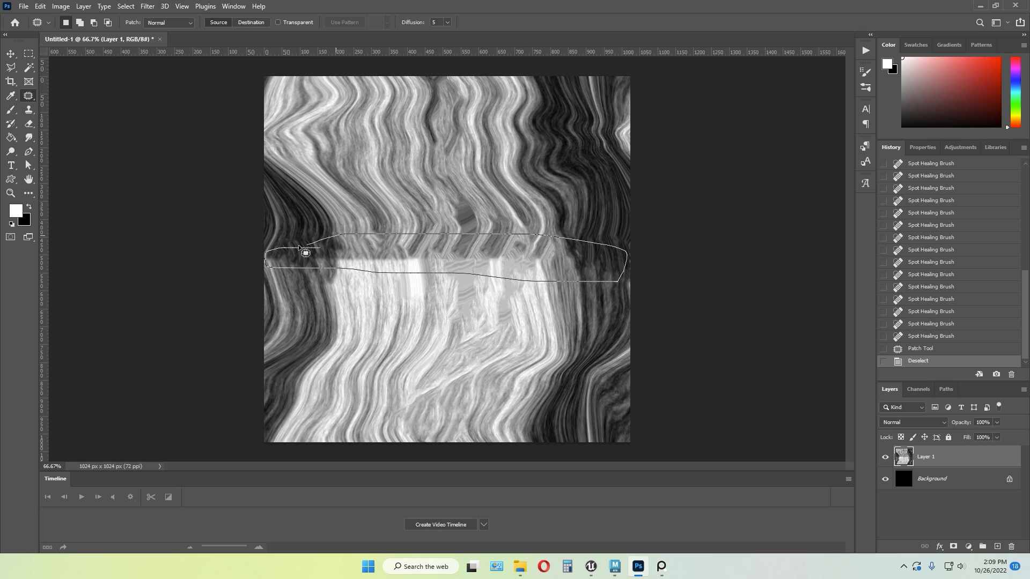
{"action": "left_click_drag", "start_coordinate": [305, 253], "coordinate": [300, 247]}
{"action": "left_click_drag", "start_coordinate": [428, 259], "coordinate": [474, 284]}
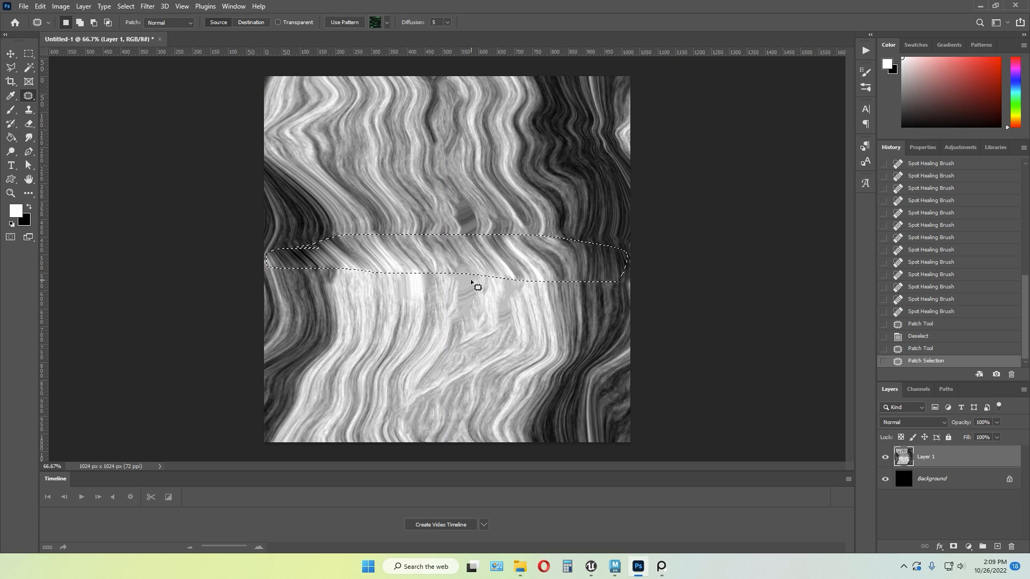
{"action": "key", "text": "ctrl+d"}
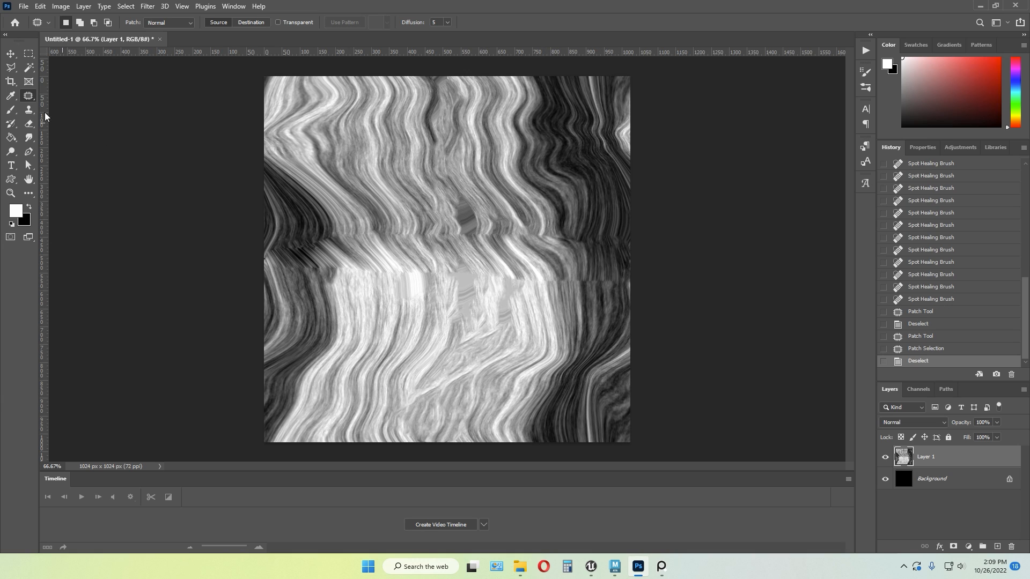
Heal the horizontal seam across the texture's full width with long size 80 Spot Healing Brush strokes
{"action": "right_click", "coordinate": [28, 96]}
{"action": "left_click", "coordinate": [62, 96]}
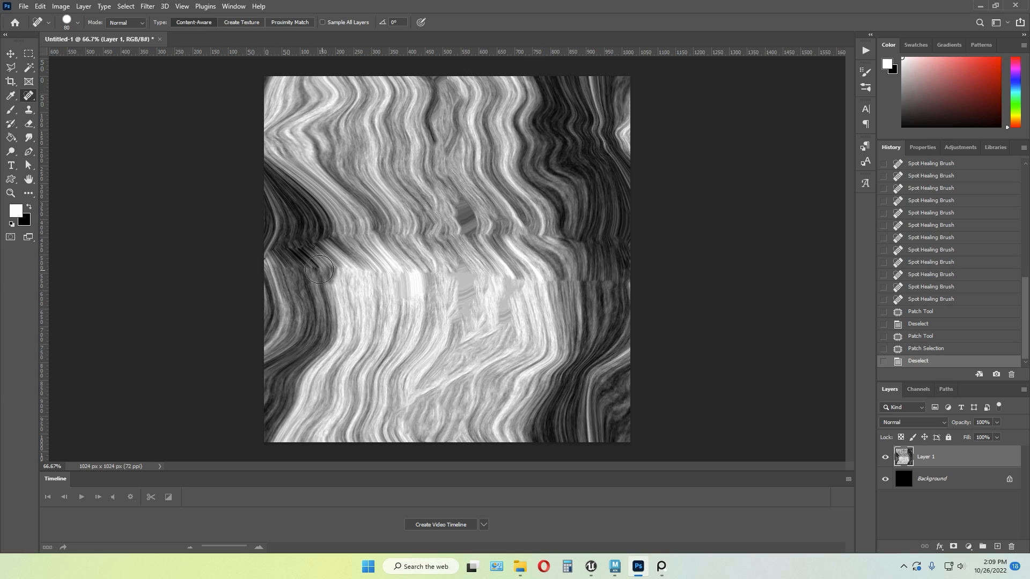
{"action": "mouse_move", "coordinate": [319, 270]}
{"action": "left_mouse_down"}
{"action": "mouse_move", "coordinate": [575, 282]}
{"action": "mouse_move", "coordinate": [601, 330]}
{"action": "left_mouse_up"}
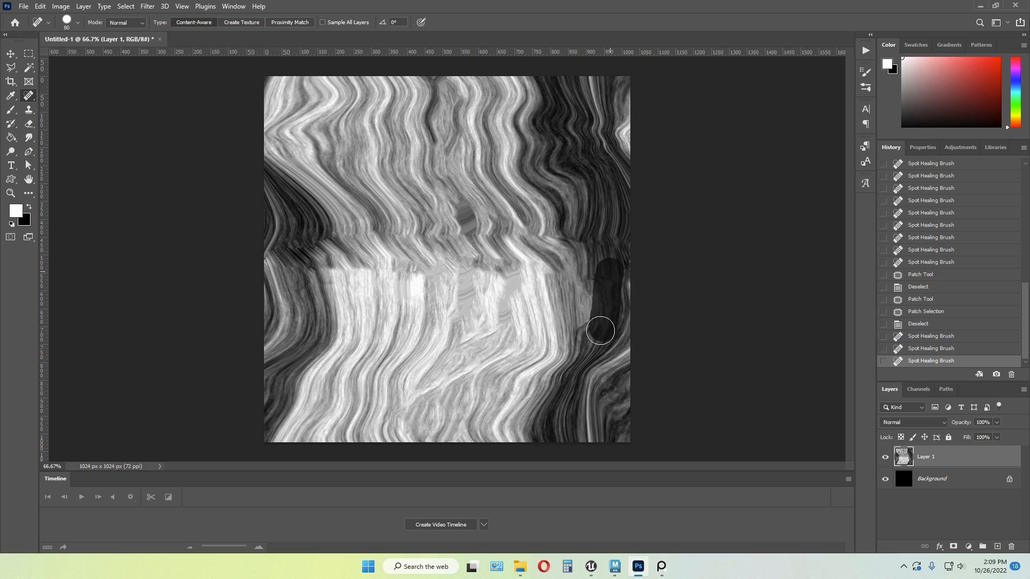
{"action": "mouse_move", "coordinate": [603, 220]}
{"action": "left_mouse_down"}
{"action": "mouse_move", "coordinate": [603, 248]}
{"action": "mouse_move", "coordinate": [545, 292]}
{"action": "left_mouse_up"}
{"action": "mouse_move", "coordinate": [612, 244]}
{"action": "left_mouse_down"}
{"action": "mouse_move", "coordinate": [483, 223]}
{"action": "mouse_move", "coordinate": [304, 231]}
{"action": "left_mouse_up"}
{"action": "left_click_drag", "start_coordinate": [434, 236], "coordinate": [513, 236]}
Blend the leftover blotches around and below the horizontal seam with short vertical spot-healing strokes, and leave the brush with nothing selected
{"action": "mouse_move", "coordinate": [365, 264]}
{"action": "left_mouse_down"}
{"action": "mouse_move", "coordinate": [396, 273]}
{"action": "mouse_move", "coordinate": [370, 233]}
{"action": "left_mouse_up"}
{"action": "left_click_drag", "start_coordinate": [361, 295], "coordinate": [347, 253]}
{"action": "left_click_drag", "start_coordinate": [404, 271], "coordinate": [405, 317]}
{"action": "left_click_drag", "start_coordinate": [348, 214], "coordinate": [343, 262]}
{"action": "left_click_drag", "start_coordinate": [336, 260], "coordinate": [337, 314]}
{"action": "left_click", "coordinate": [325, 242]}
{"action": "left_click_drag", "start_coordinate": [584, 275], "coordinate": [583, 342]}
{"action": "left_click_drag", "start_coordinate": [600, 268], "coordinate": [600, 322]}
{"action": "left_click_drag", "start_coordinate": [483, 253], "coordinate": [482, 328]}
{"action": "mouse_move", "coordinate": [461, 252]}
{"action": "left_mouse_down"}
{"action": "mouse_move", "coordinate": [466, 328]}
{"action": "mouse_move", "coordinate": [439, 334]}
{"action": "left_mouse_up"}
{"action": "mouse_move", "coordinate": [522, 276]}
{"action": "left_mouse_down"}
{"action": "mouse_move", "coordinate": [497, 347]}
{"action": "mouse_move", "coordinate": [470, 329]}
{"action": "left_mouse_up"}
{"action": "left_click_drag", "start_coordinate": [451, 292], "coordinate": [434, 339]}
{"action": "left_click_drag", "start_coordinate": [440, 275], "coordinate": [435, 331]}
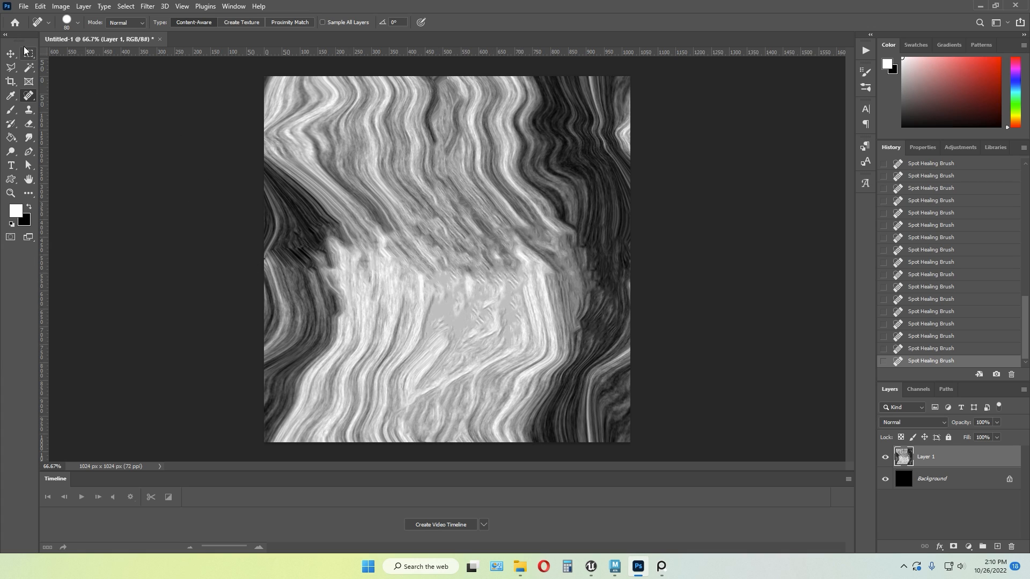
{"action": "key", "text": "v"}
{"action": "left_click", "coordinate": [234, 220]}
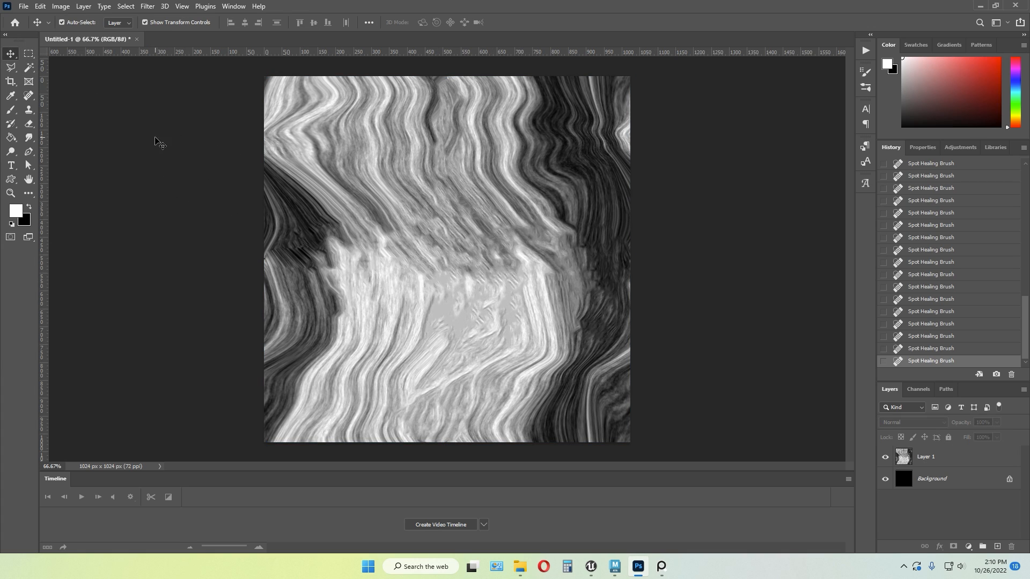
Save the texture as a Targa copy named Wind_noise_03 in the Grass tutorial folder under Tutorials, accepting the Targa options
{"action": "left_click", "coordinate": [24, 8]}
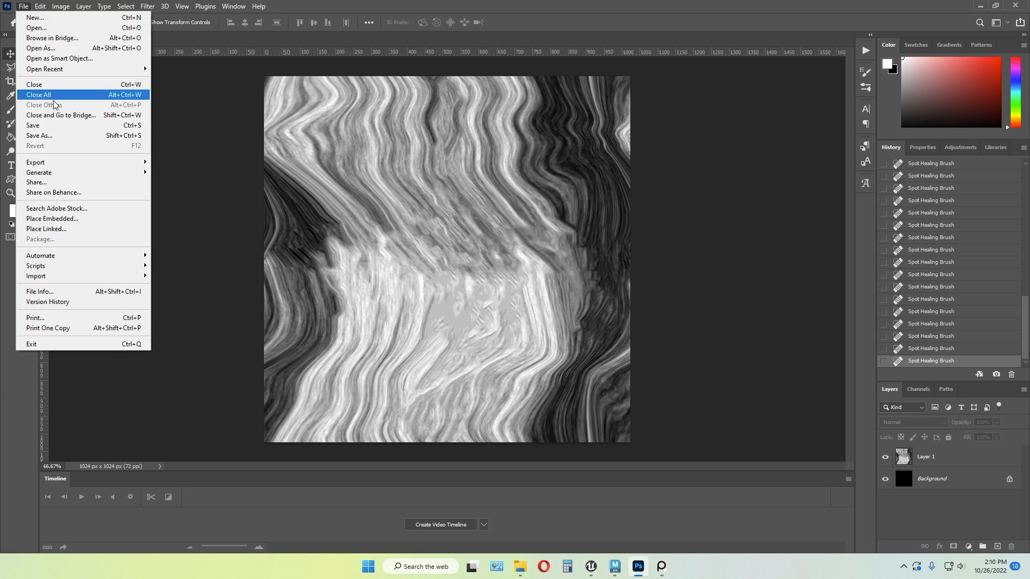
{"action": "left_click", "coordinate": [60, 138]}
{"action": "left_click", "coordinate": [162, 248]}
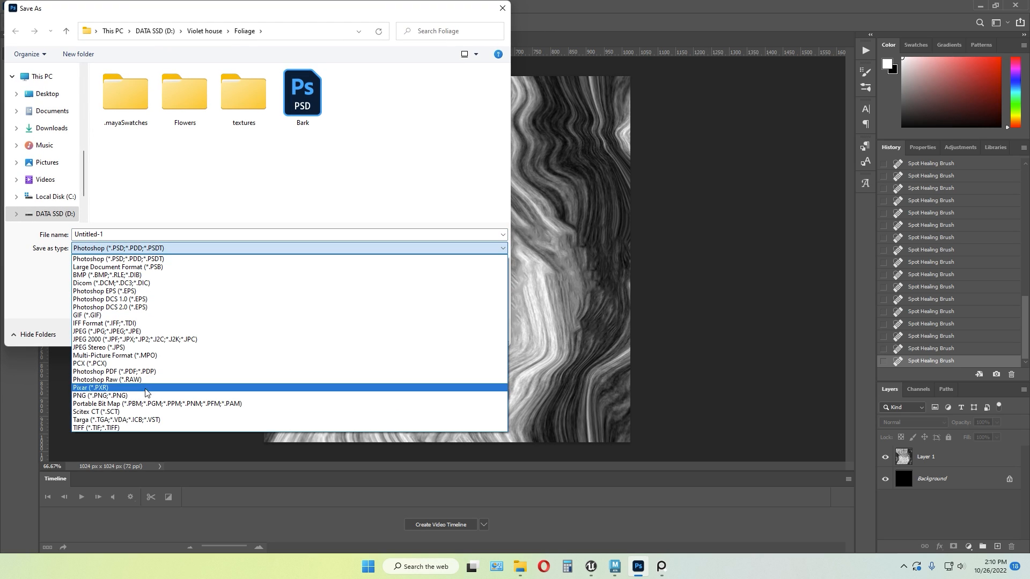
{"action": "left_click", "coordinate": [177, 421]}
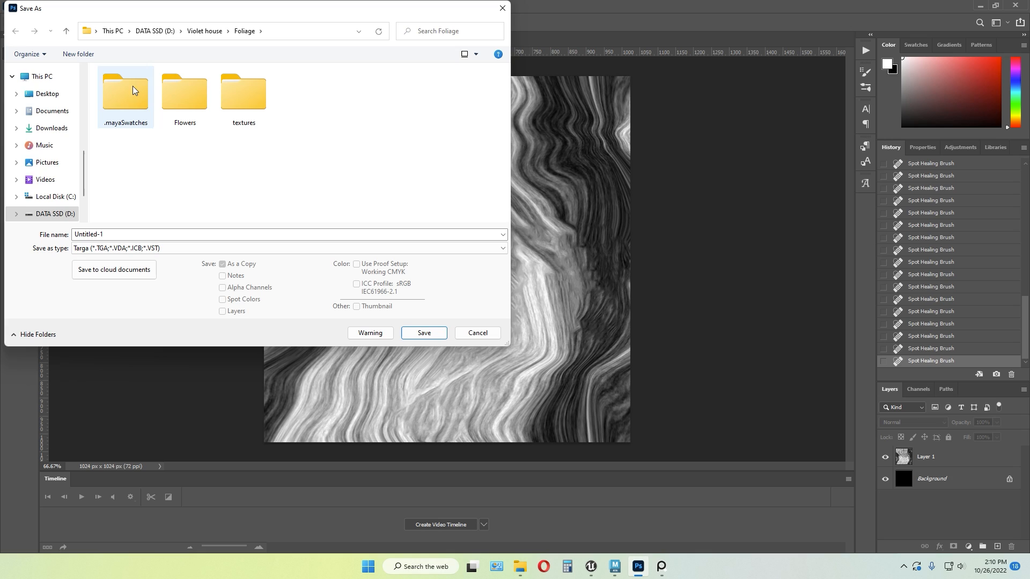
{"action": "scroll", "coordinate": [57, 131], "scroll_direction": "up", "scroll_amount": 5}
{"action": "left_click", "coordinate": [48, 196]}
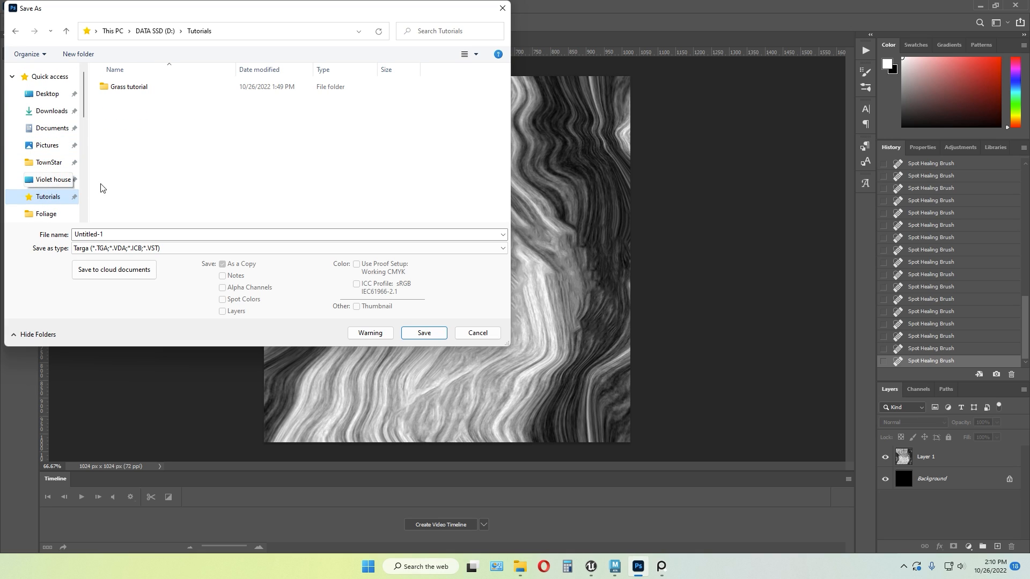
{"action": "double_click", "coordinate": [140, 88]}
{"action": "left_click", "coordinate": [122, 234]}
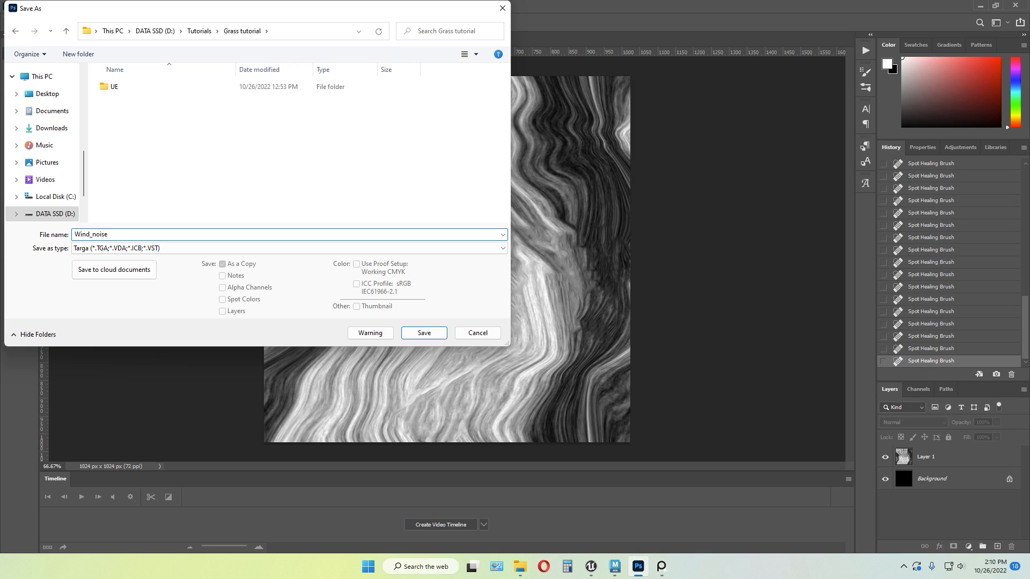
{"action": "left_click", "coordinate": [428, 334]}
{"action": "left_click", "coordinate": [545, 188]}
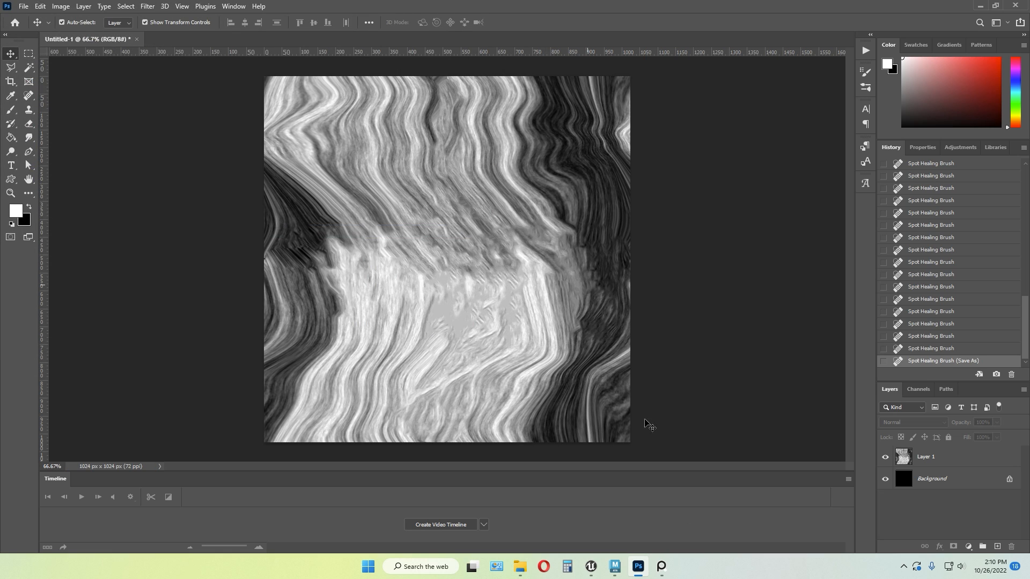
Switch to Unreal Editor and import the Wind_noise_03 TGA file from the Grass tutorial folder into the RVT_tut content folder
{"action": "mouse_move", "coordinate": [613, 569]}
{"action": "left_click", "coordinate": [532, 504]}
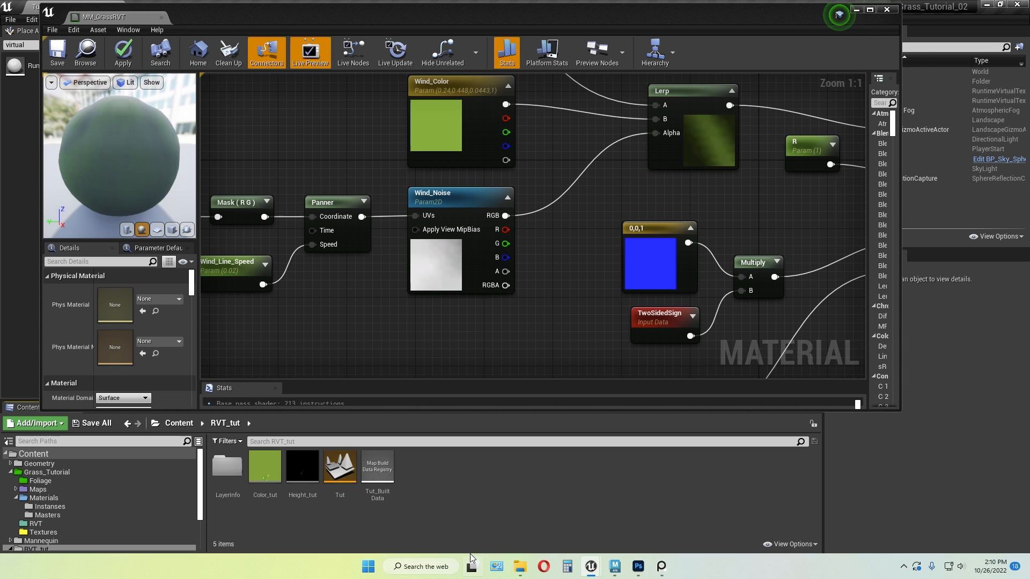
{"action": "left_click", "coordinate": [519, 568]}
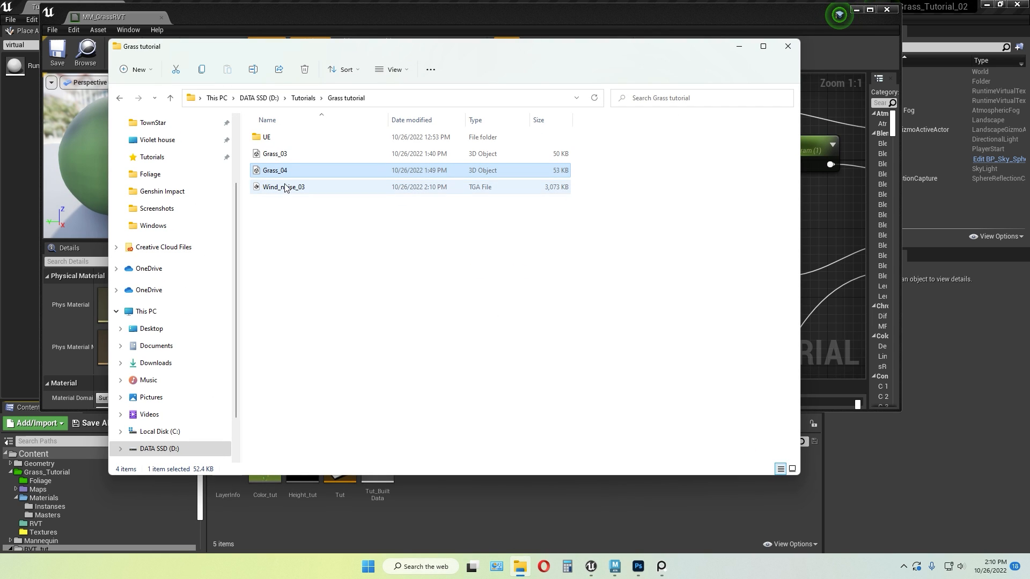
{"action": "left_click_drag", "start_coordinate": [285, 187], "coordinate": [453, 510]}
{"action": "left_click", "coordinate": [739, 46]}
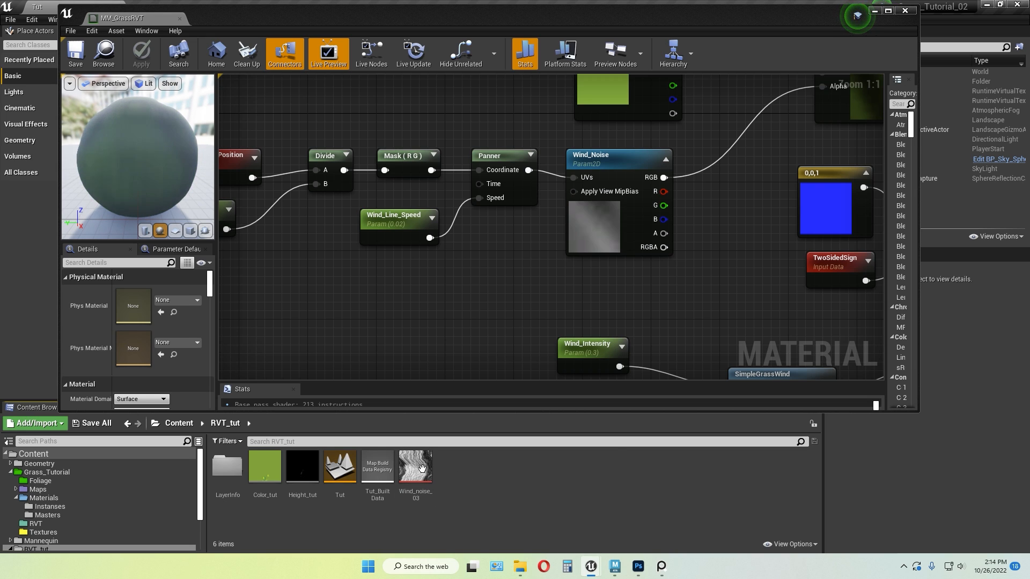
Add Wind_noise_03 as a texture sample in the MM_GrassRVT graph and convert it to a parameter named fsdfds
{"action": "right_click", "coordinate": [414, 472]}
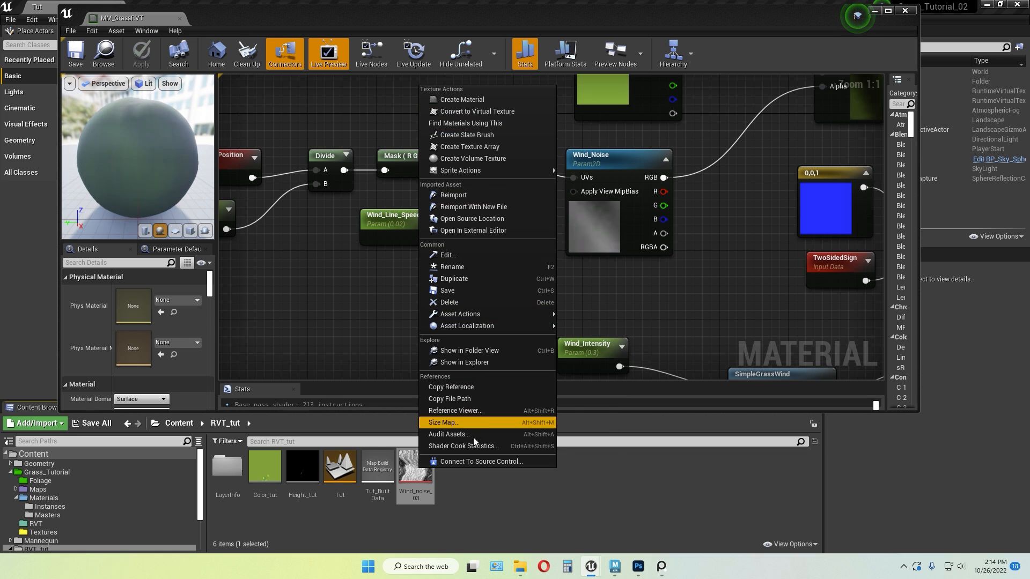
{"action": "left_click", "coordinate": [487, 522]}
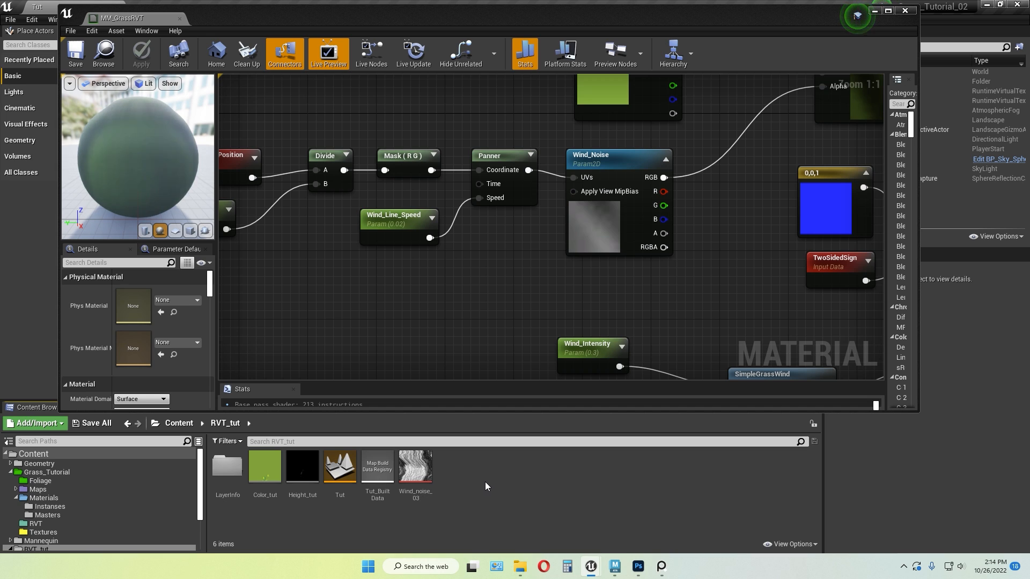
{"action": "left_click", "coordinate": [414, 471]}
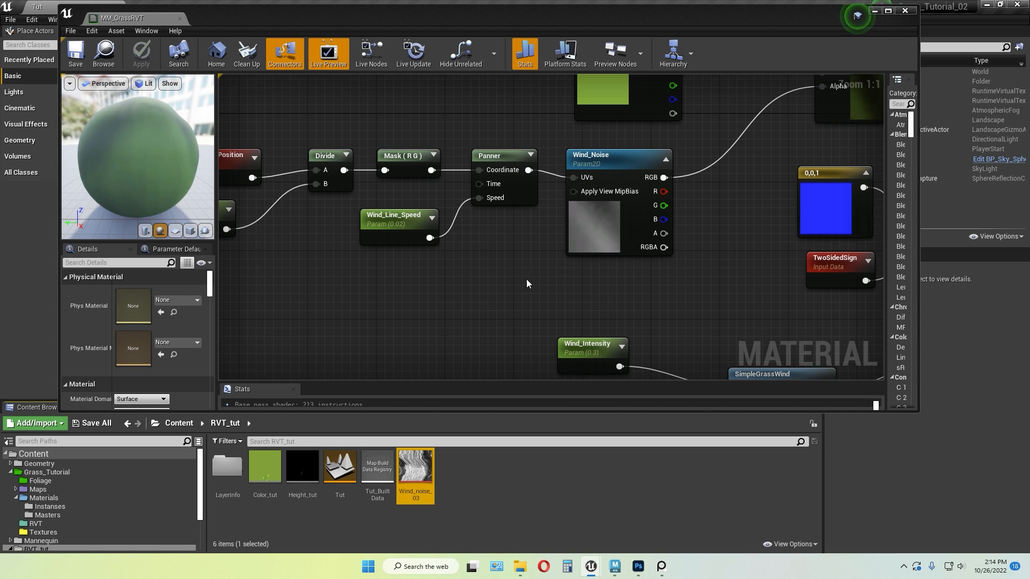
{"action": "right_click_drag", "start_coordinate": [526, 283], "coordinate": [440, 280]}
{"action": "left_click_drag", "start_coordinate": [415, 471], "coordinate": [398, 244]}
{"action": "right_click", "coordinate": [415, 240]}
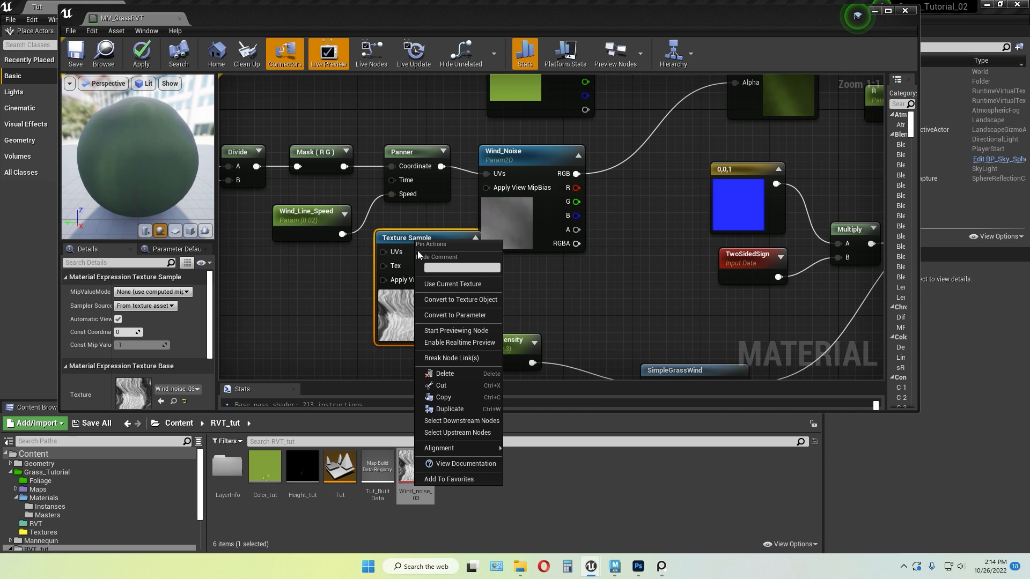
{"action": "left_click", "coordinate": [454, 316]}
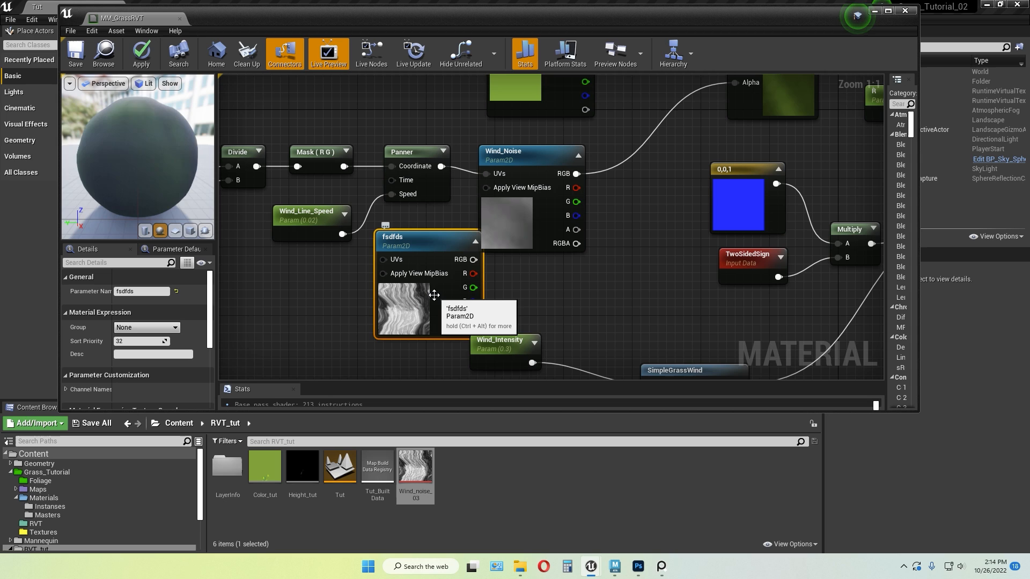
Rename the fsdfds texture parameter to Param, and delete the node
{"action": "left_click_drag", "start_coordinate": [443, 241], "coordinate": [418, 241]}
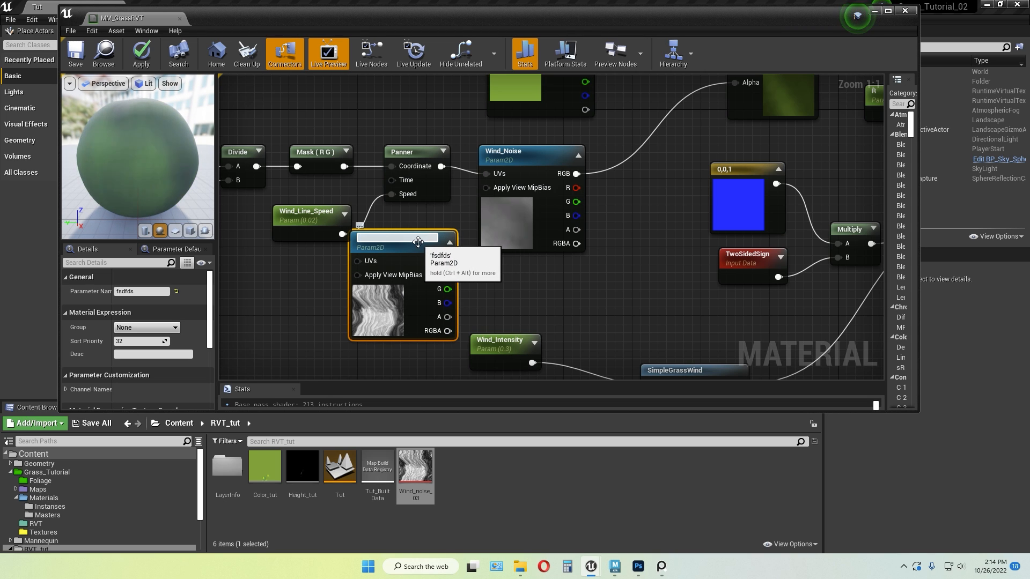
{"action": "type", "text": "Param"}
{"action": "key", "text": "Return"}
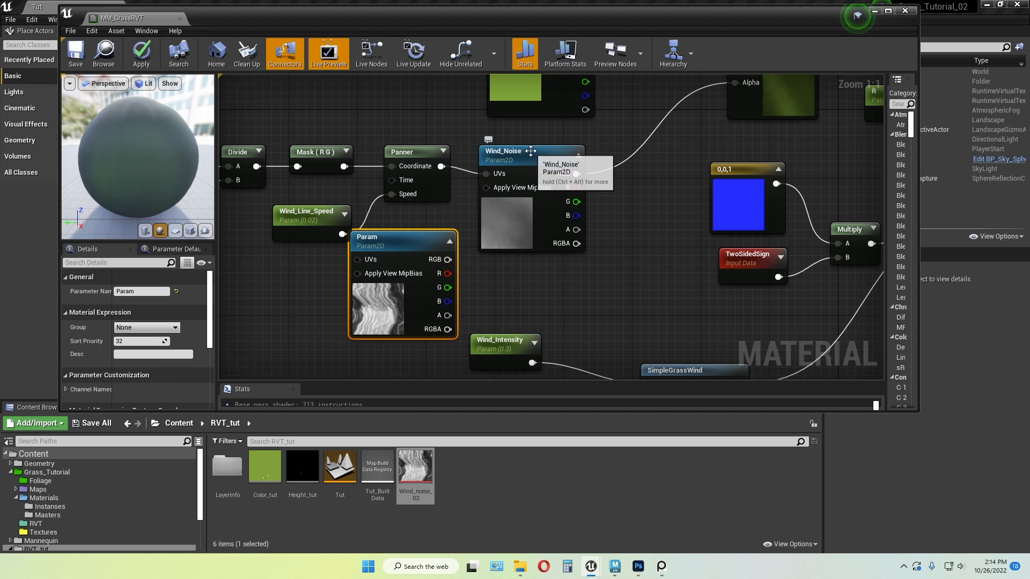
{"action": "left_click_drag", "start_coordinate": [387, 237], "coordinate": [395, 239]}
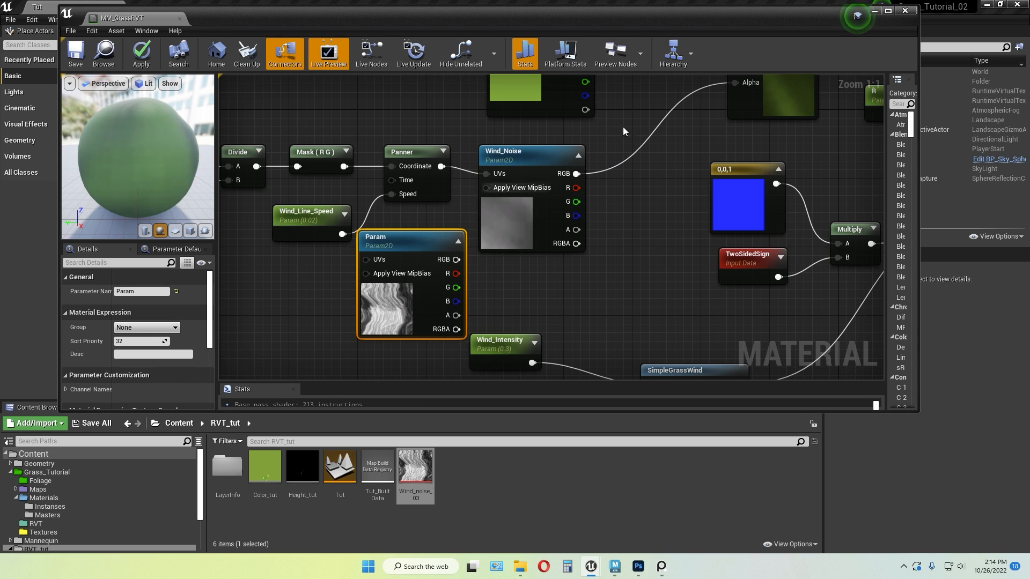
{"action": "left_click", "coordinate": [523, 293]}
{"action": "left_click", "coordinate": [431, 234]}
{"action": "key", "text": "Delete"}
Add a LinearInterpolate node, place it above the existing Lerp node, and delete it
{"action": "right_click_drag", "start_coordinate": [638, 165], "coordinate": [408, 169]}
{"action": "scroll", "coordinate": [488, 223], "scroll_direction": "down", "scroll_amount": 1}
{"action": "right_click_drag", "start_coordinate": [410, 301], "coordinate": [475, 279]}
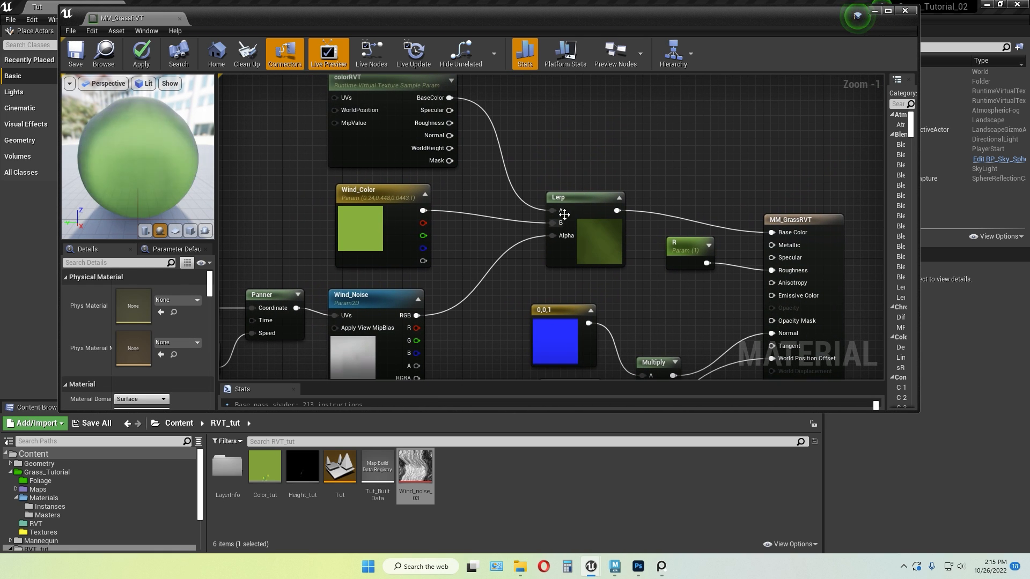
{"action": "right_click", "coordinate": [672, 129]}
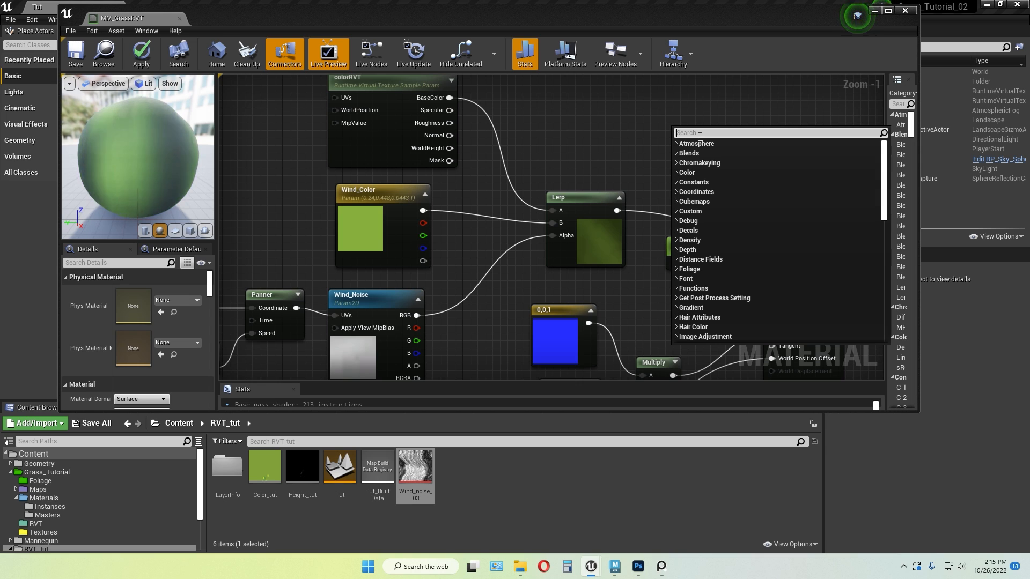
{"action": "type", "text": "lerp"}
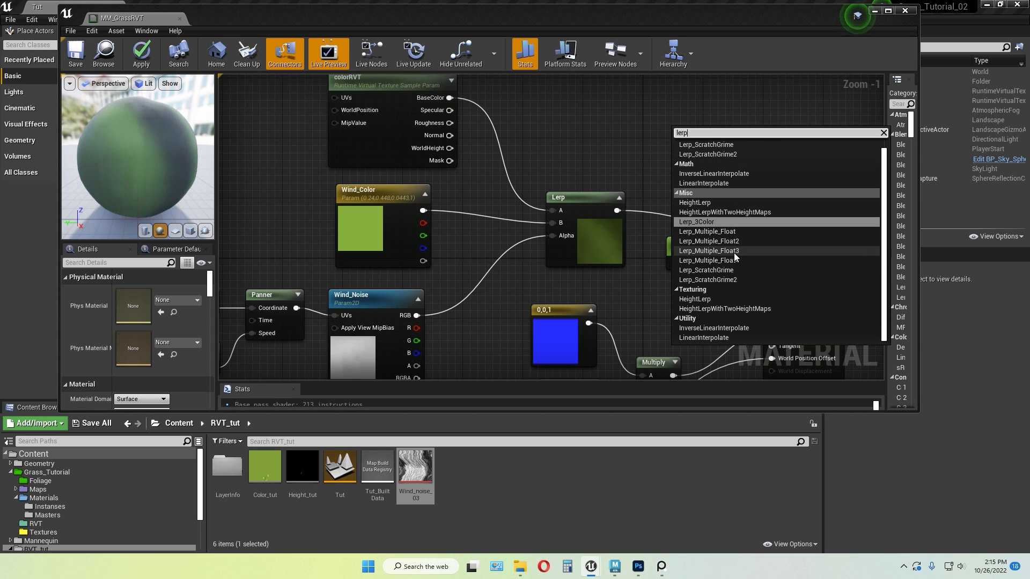
{"action": "left_click", "coordinate": [704, 184]}
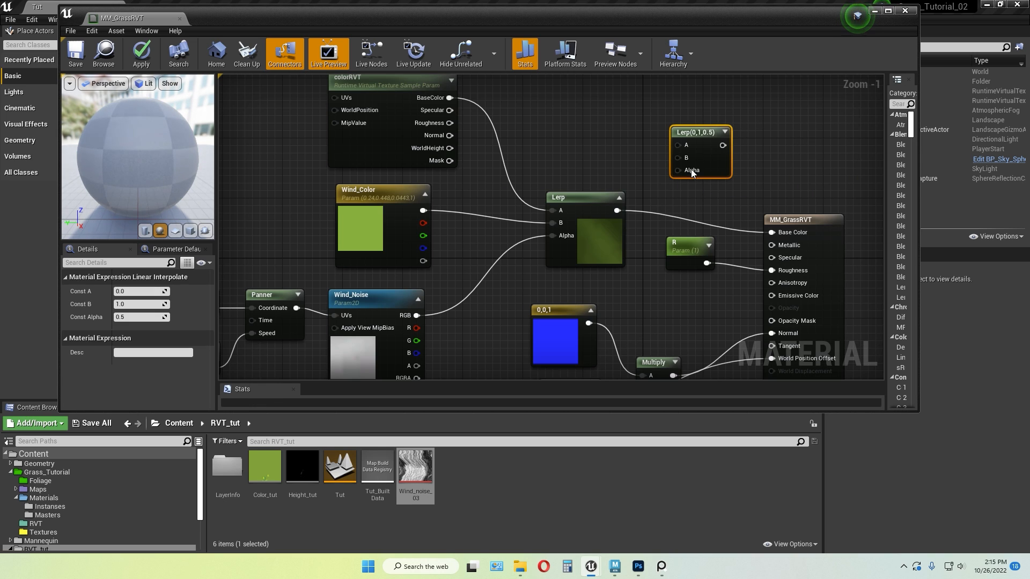
{"action": "left_click_drag", "start_coordinate": [697, 138], "coordinate": [591, 138]}
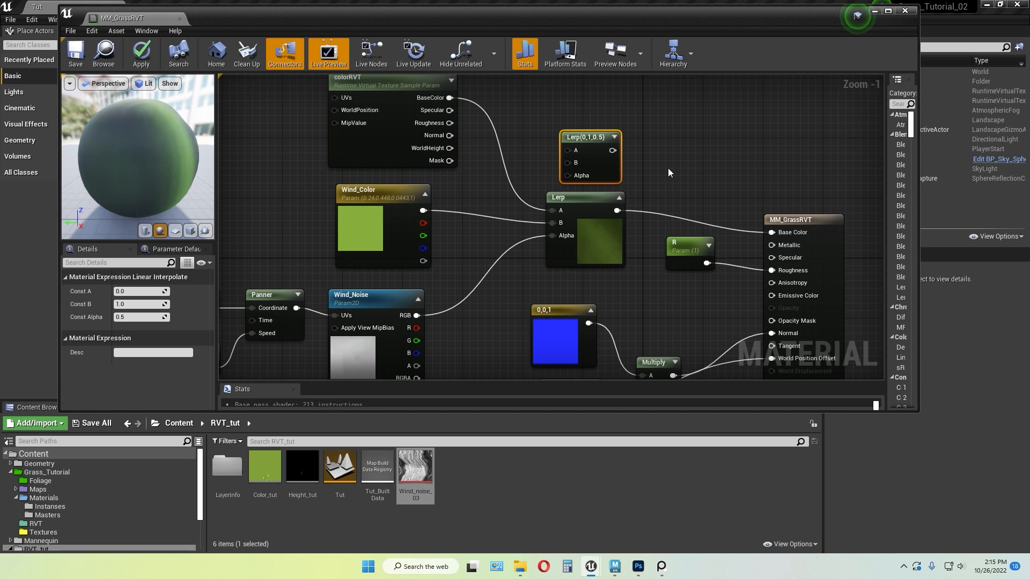
{"action": "key", "text": "Delete"}
Add a Constant3Vector node between Wind_Noise and the existing 0,0,1 node, and set its B value to 1.0
{"action": "right_click_drag", "start_coordinate": [701, 188], "coordinate": [603, 163]}
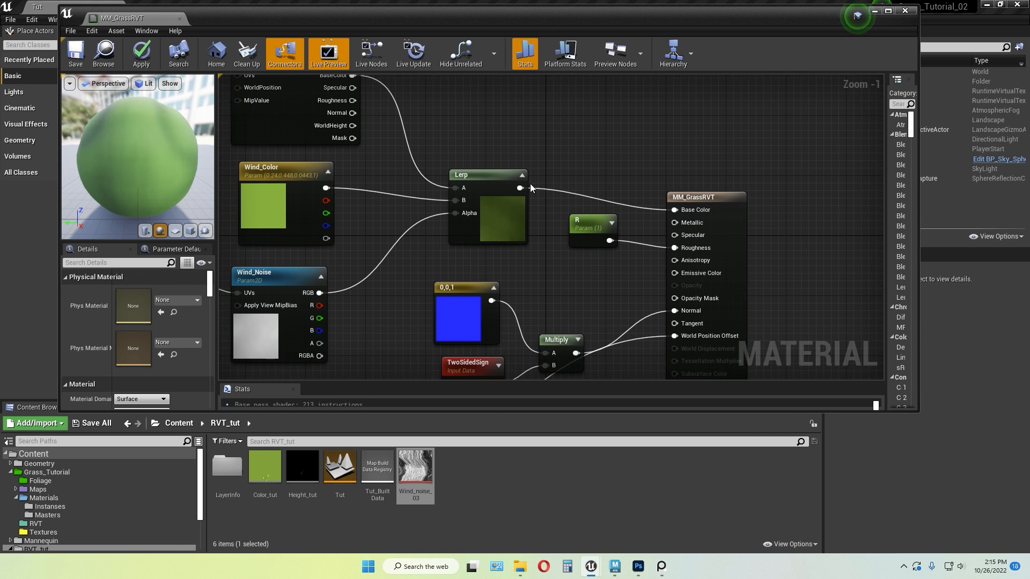
{"action": "right_click_drag", "start_coordinate": [588, 273], "coordinate": [623, 184]}
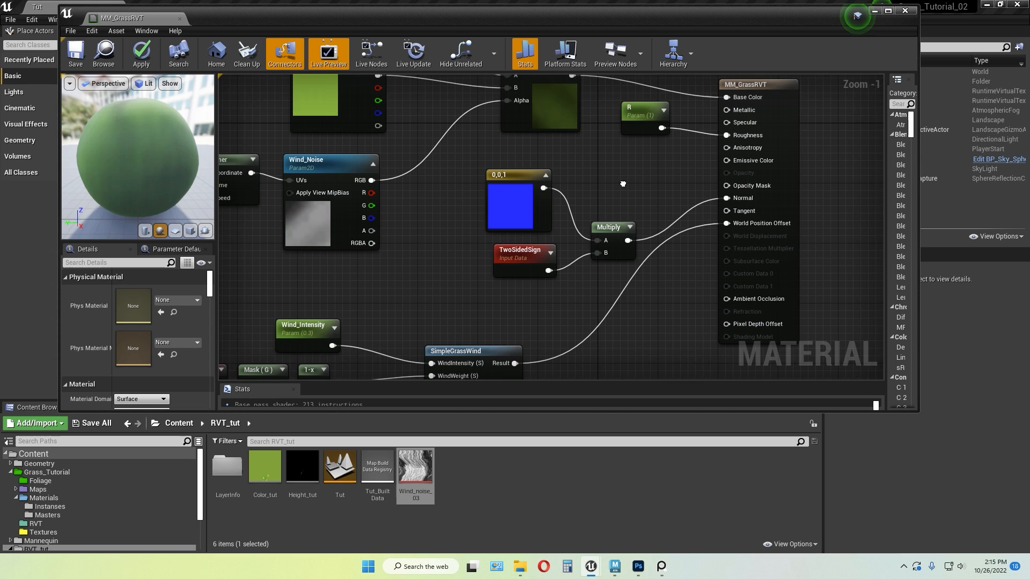
{"action": "scroll", "coordinate": [591, 189], "scroll_direction": "up", "scroll_amount": 1}
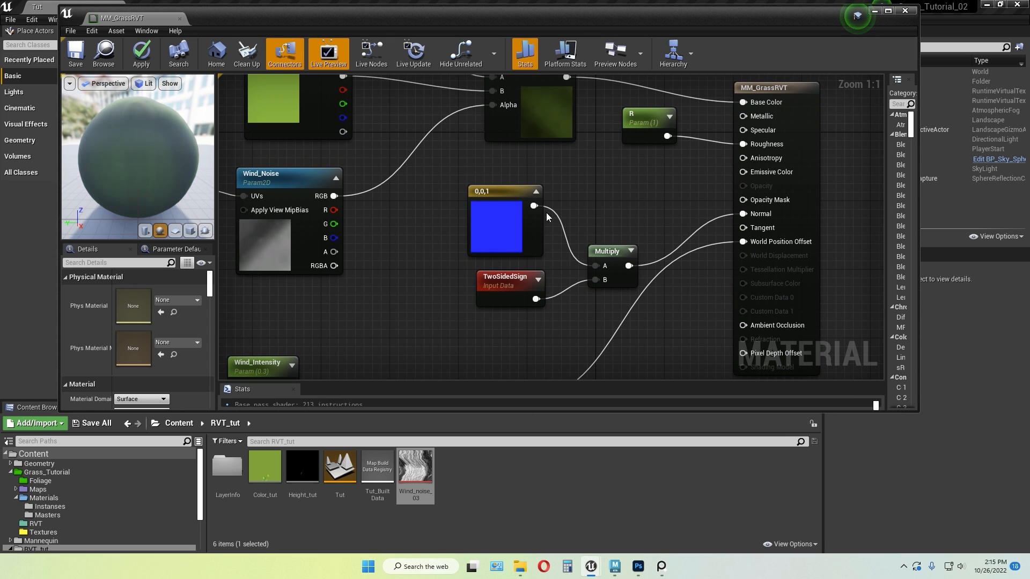
{"action": "right_click_drag", "start_coordinate": [465, 280], "coordinate": [496, 278]}
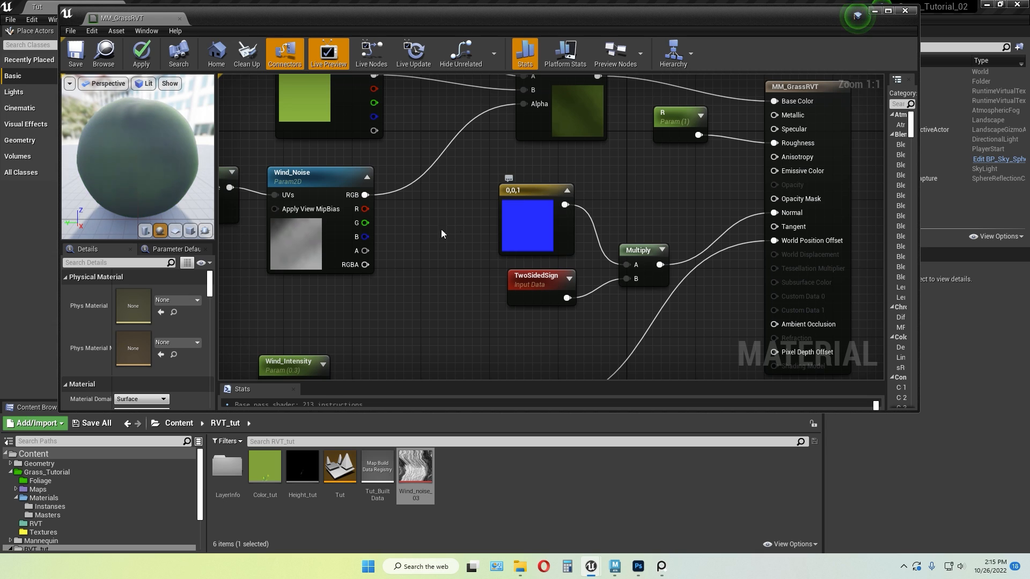
{"action": "left_click", "coordinate": [446, 215]}
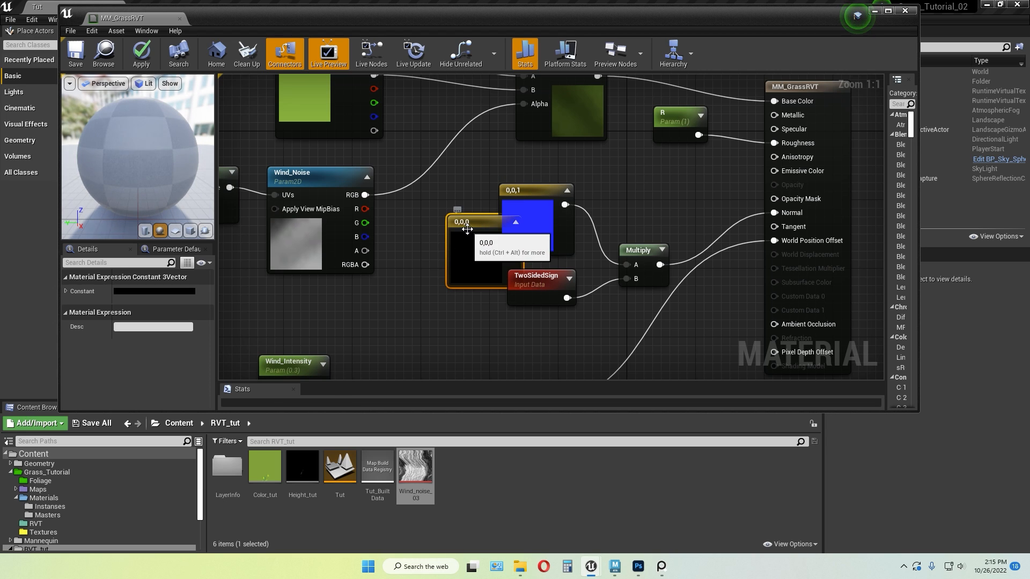
{"action": "left_click_drag", "start_coordinate": [460, 222], "coordinate": [441, 189]}
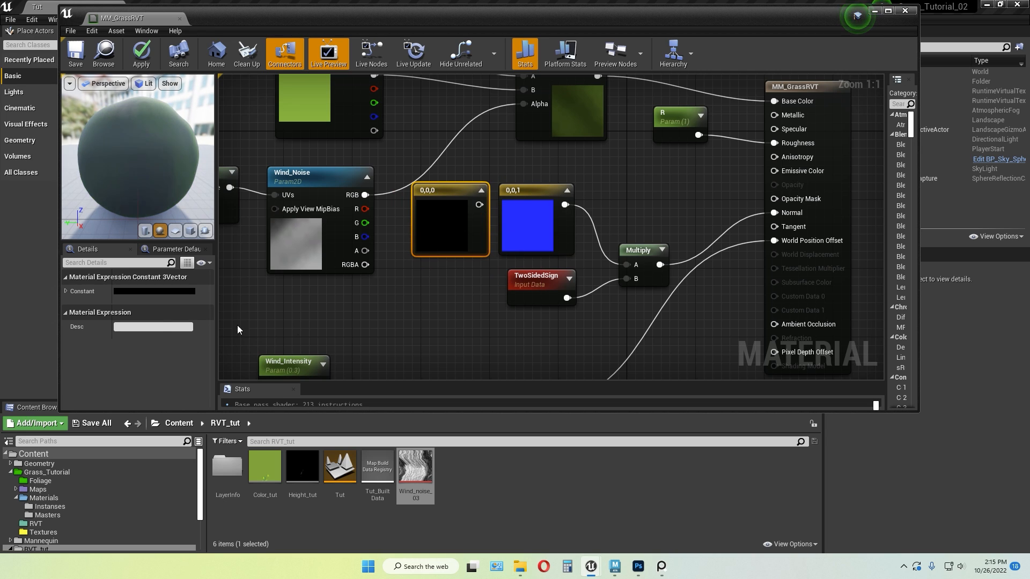
{"action": "left_click", "coordinate": [66, 291]}
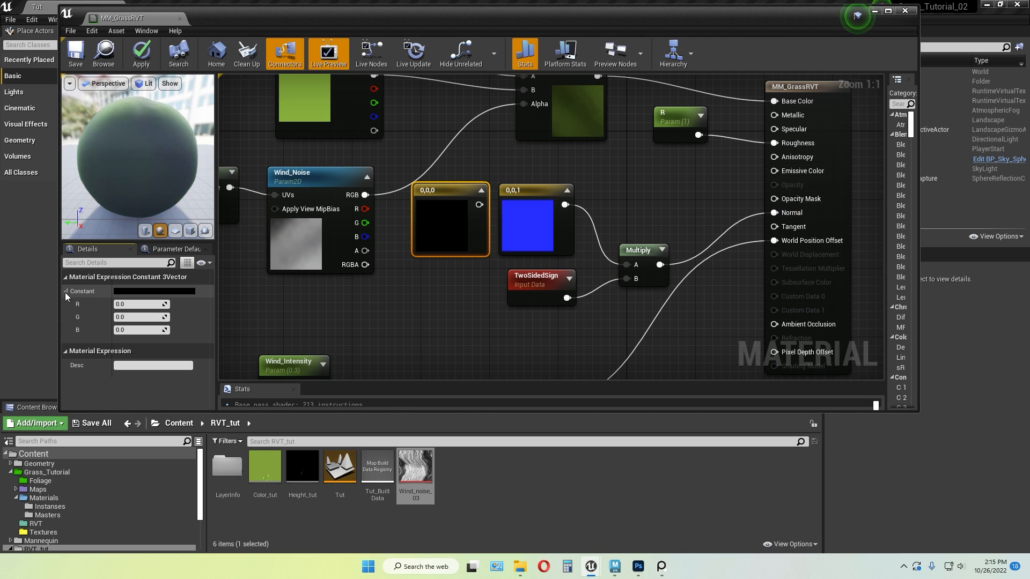
{"action": "left_click", "coordinate": [66, 291]}
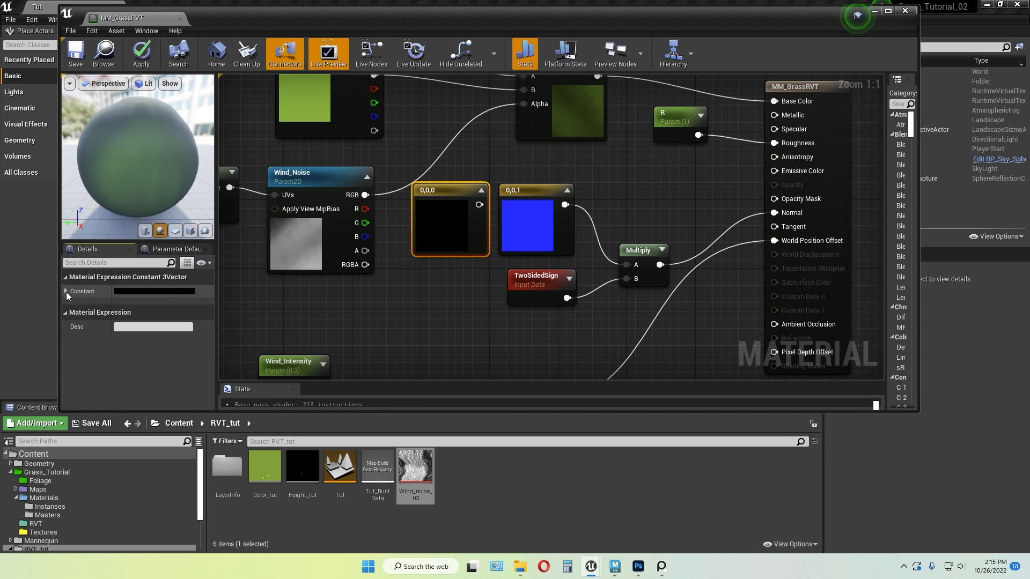
{"action": "left_click", "coordinate": [66, 292]}
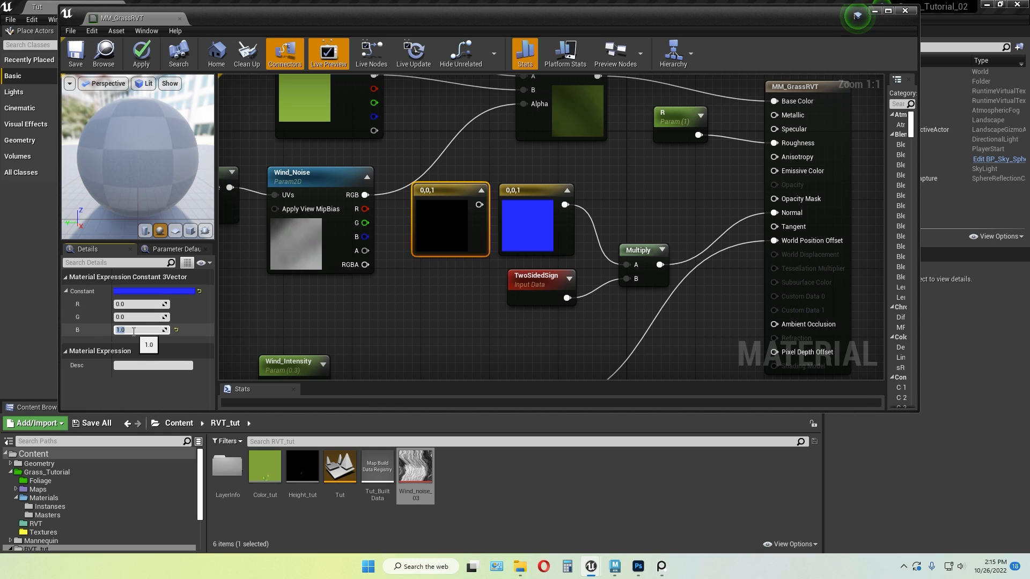
Delete the extra 0,0,1 Constant3Vector node beside Wind_Noise
{"action": "left_click", "coordinate": [435, 299]}
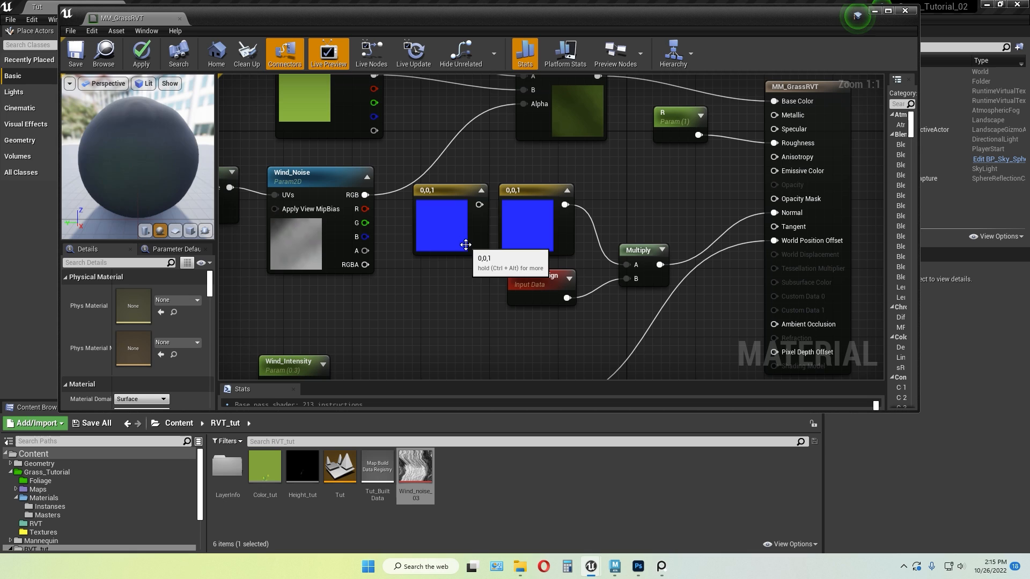
{"action": "left_click", "coordinate": [454, 215]}
{"action": "key", "text": "Delete"}
Add a TwoSidedSign node below the existing Multiply node, shift it toward the existing TwoSidedSign node, and delete it
{"action": "right_click_drag", "start_coordinate": [479, 321], "coordinate": [415, 283]}
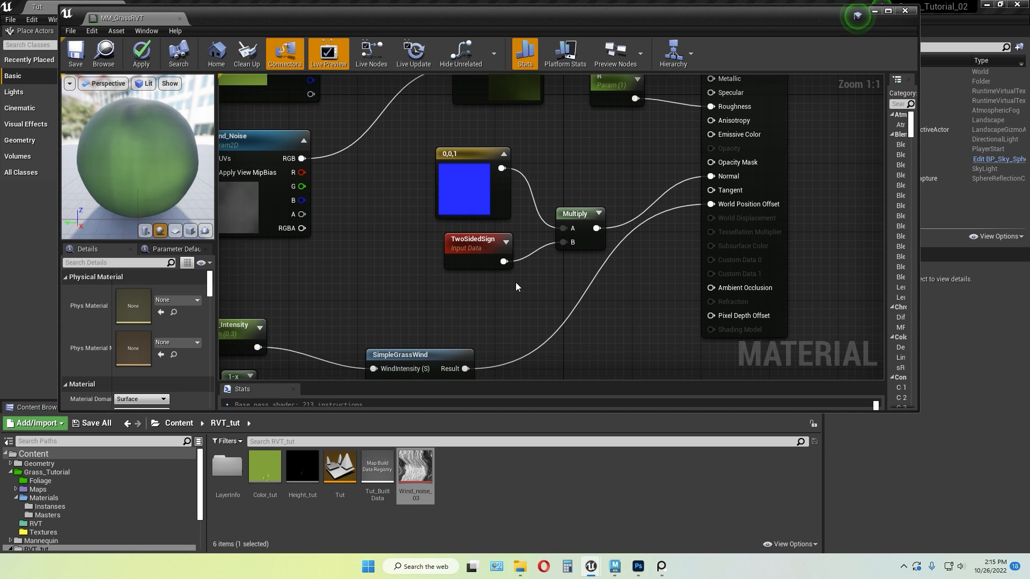
{"action": "right_click", "coordinate": [561, 281]}
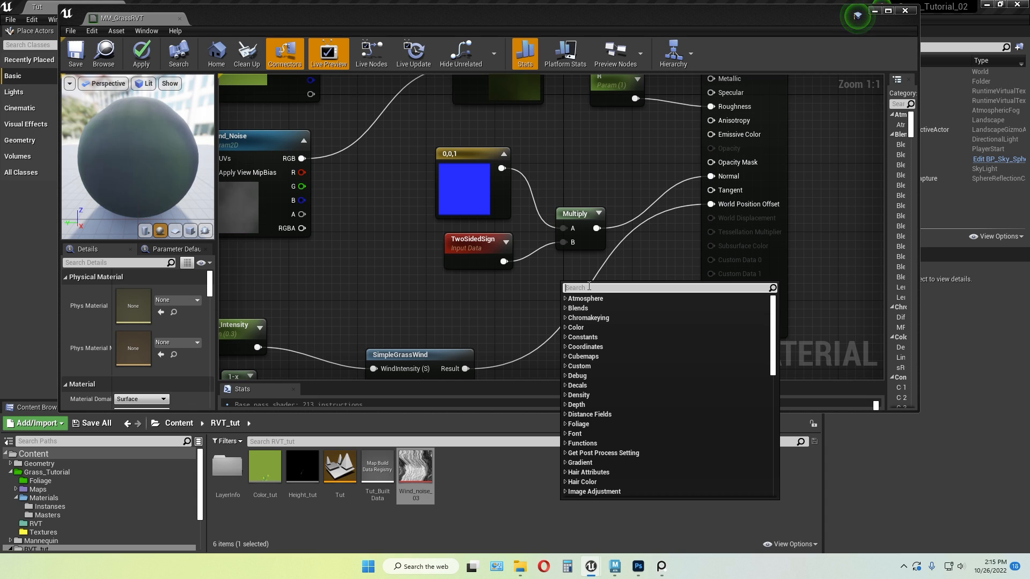
{"action": "type", "text": "two sided"}
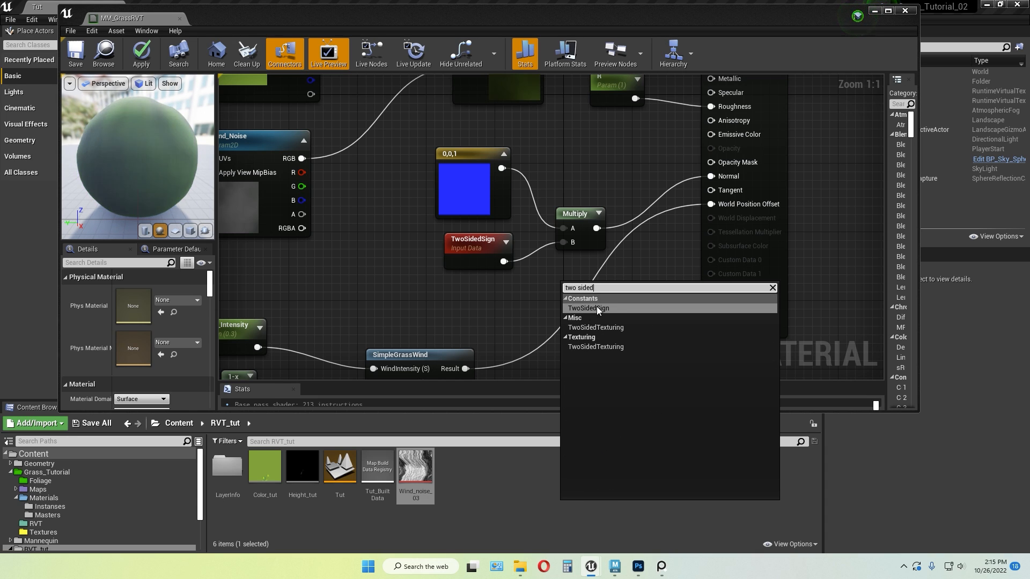
{"action": "left_click", "coordinate": [599, 309]}
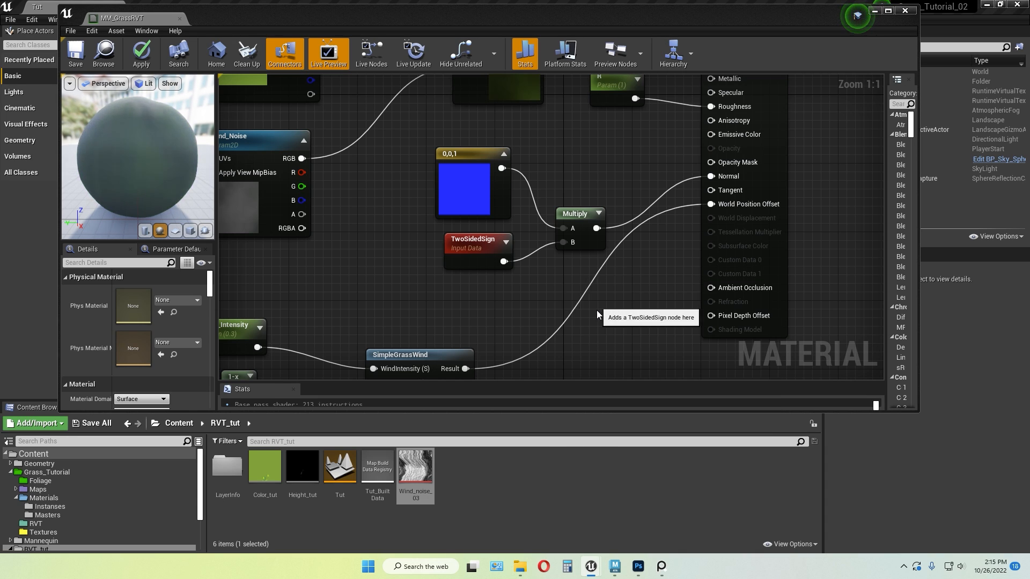
{"action": "left_click_drag", "start_coordinate": [590, 294], "coordinate": [469, 294]}
{"action": "key", "text": "Delete"}
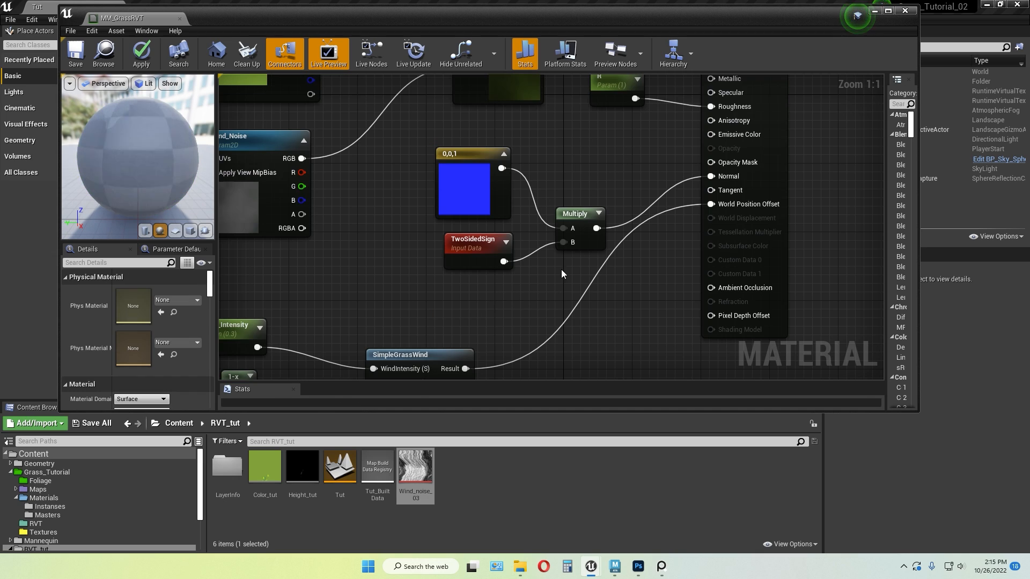
Add a Multiply node, place it just below the existing Multiply node, and delete it
{"action": "key", "text": "m"}
{"action": "left_click", "coordinate": [633, 262]}
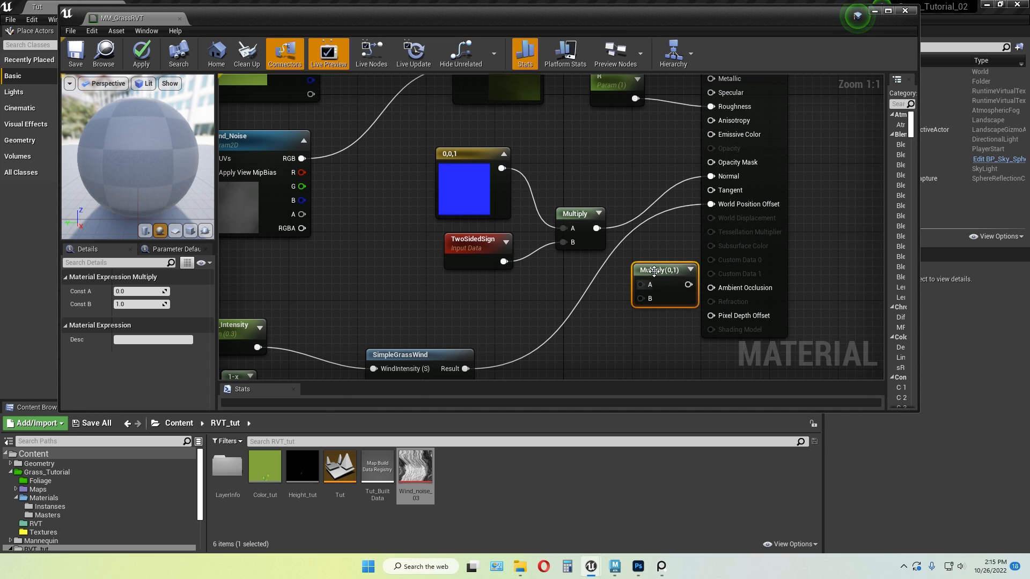
{"action": "left_click_drag", "start_coordinate": [651, 271], "coordinate": [584, 275]}
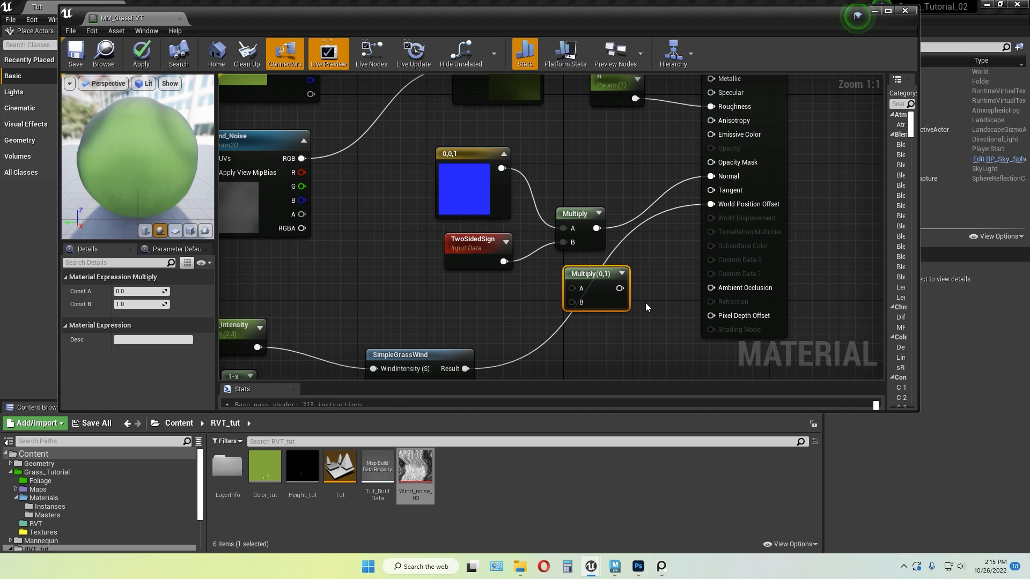
{"action": "key", "text": "Delete"}
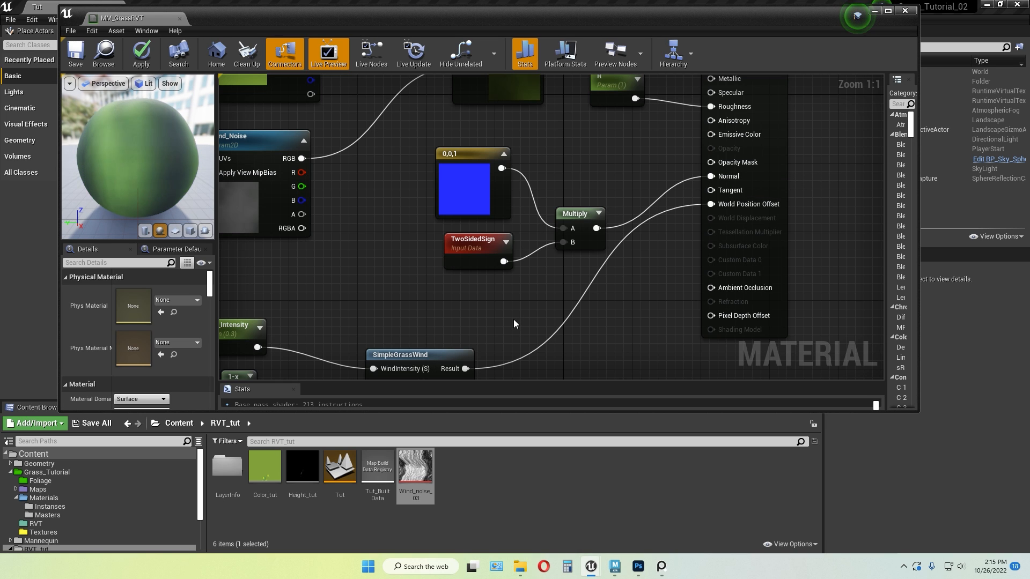
Add a SimpleGrassWind node and place it below and to the right of the existing SimpleGrassWind node
{"action": "scroll", "coordinate": [513, 320], "scroll_direction": "down", "scroll_amount": 2}
{"action": "scroll", "coordinate": [569, 206], "scroll_direction": "up", "scroll_amount": 2}
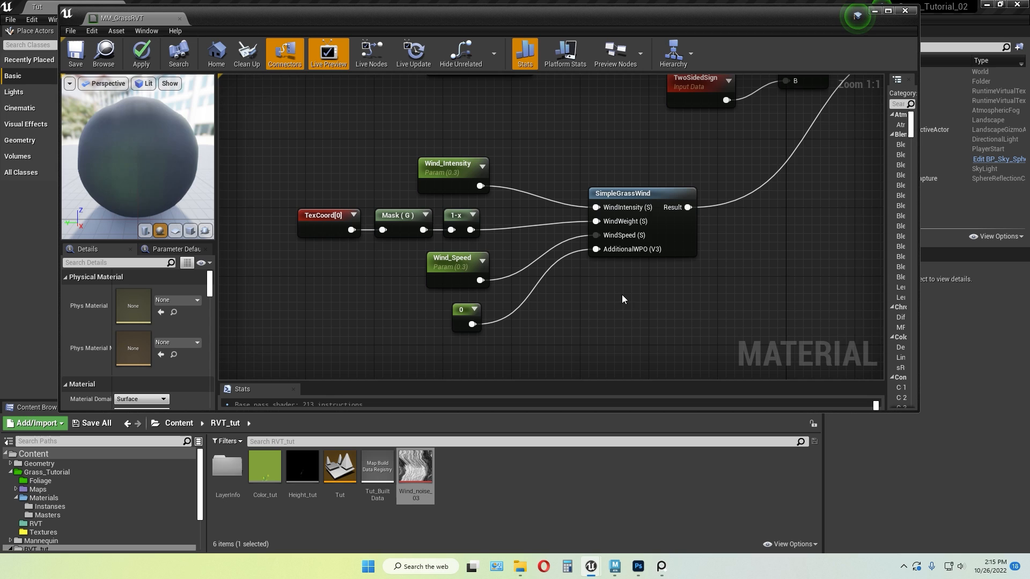
{"action": "right_click_drag", "start_coordinate": [622, 295], "coordinate": [567, 282]}
{"action": "right_click", "coordinate": [691, 234]}
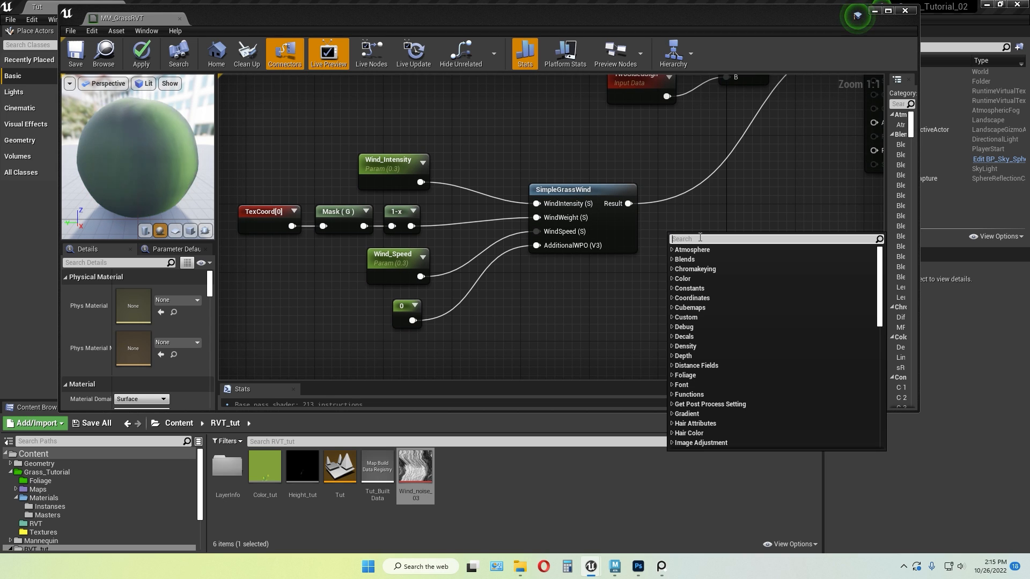
{"action": "type", "text": "simple grass"}
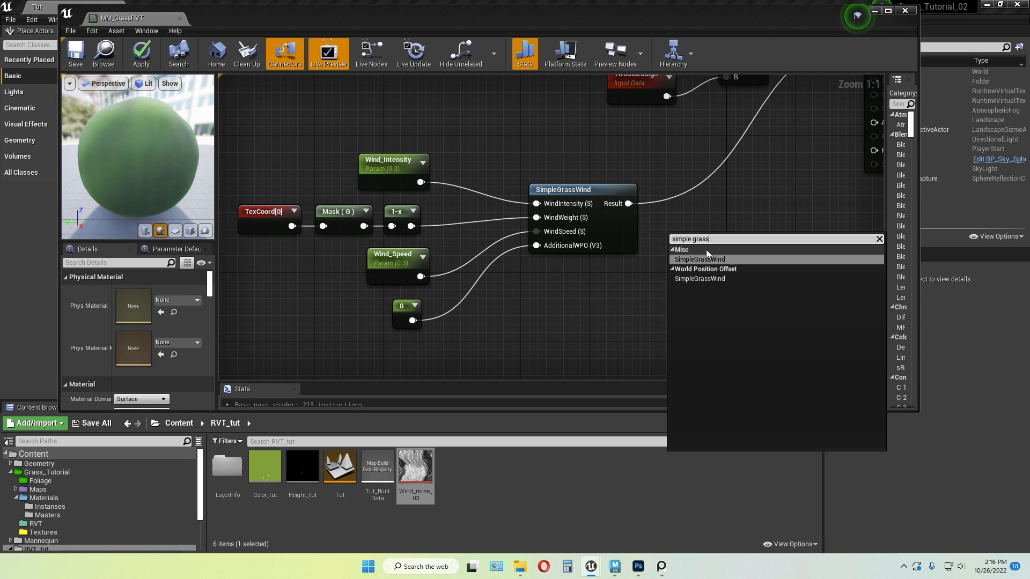
{"action": "left_click", "coordinate": [703, 259]}
{"action": "left_click_drag", "start_coordinate": [707, 244], "coordinate": [638, 320]}
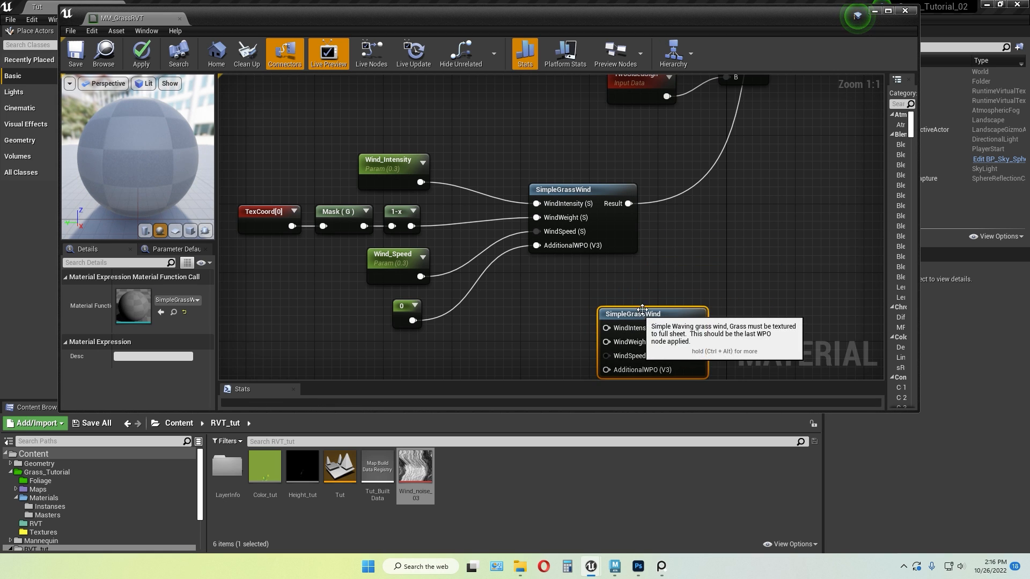
{"action": "right_click_drag", "start_coordinate": [701, 249], "coordinate": [747, 191]}
{"action": "left_click_drag", "start_coordinate": [684, 254], "coordinate": [711, 262]}
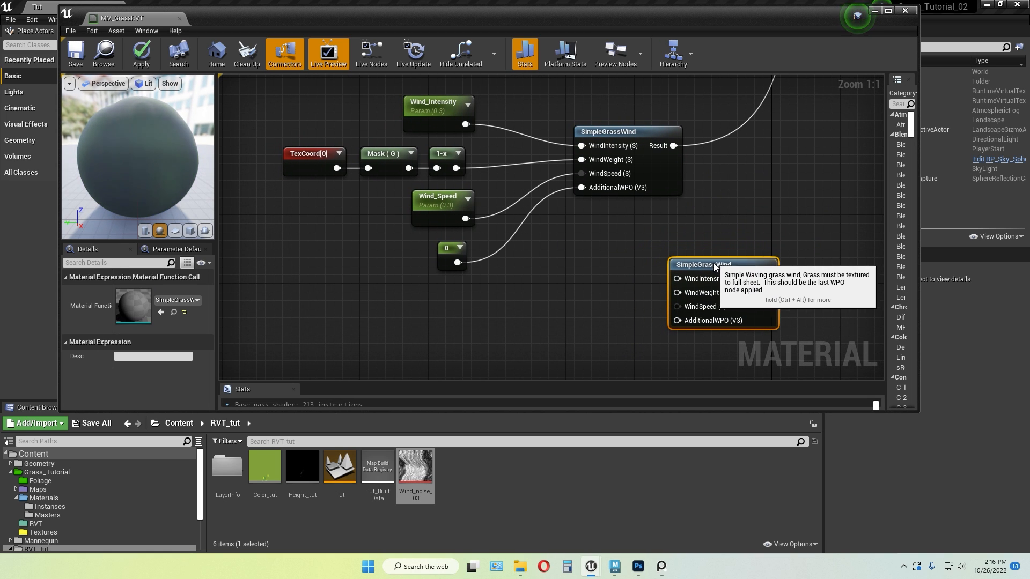
{"action": "left_click", "coordinate": [610, 253]}
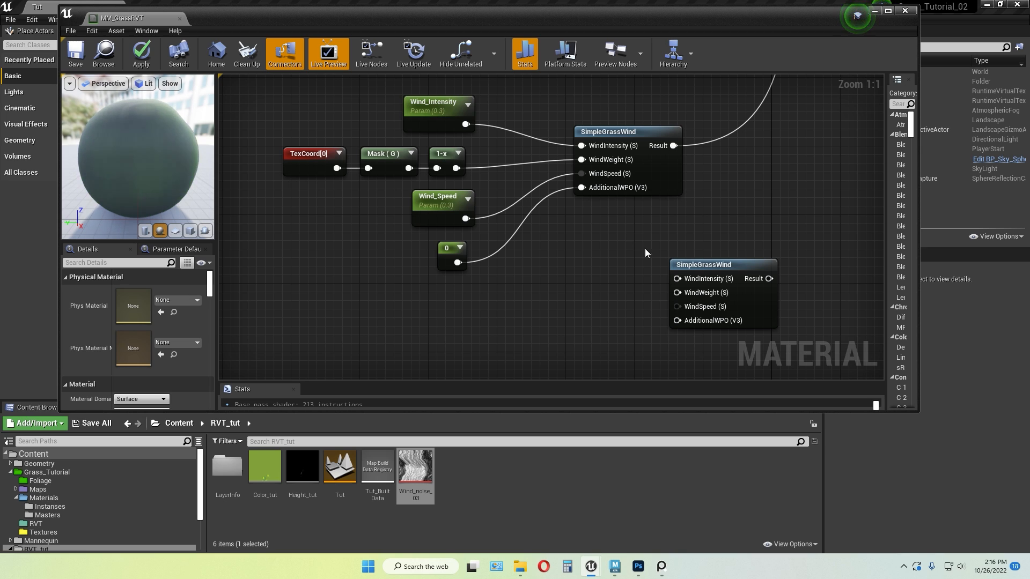
Promote the new SimpleGrassWind node's WindIntensity input to a parameter and set its default value to 1.0
{"action": "right_click", "coordinate": [677, 279]}
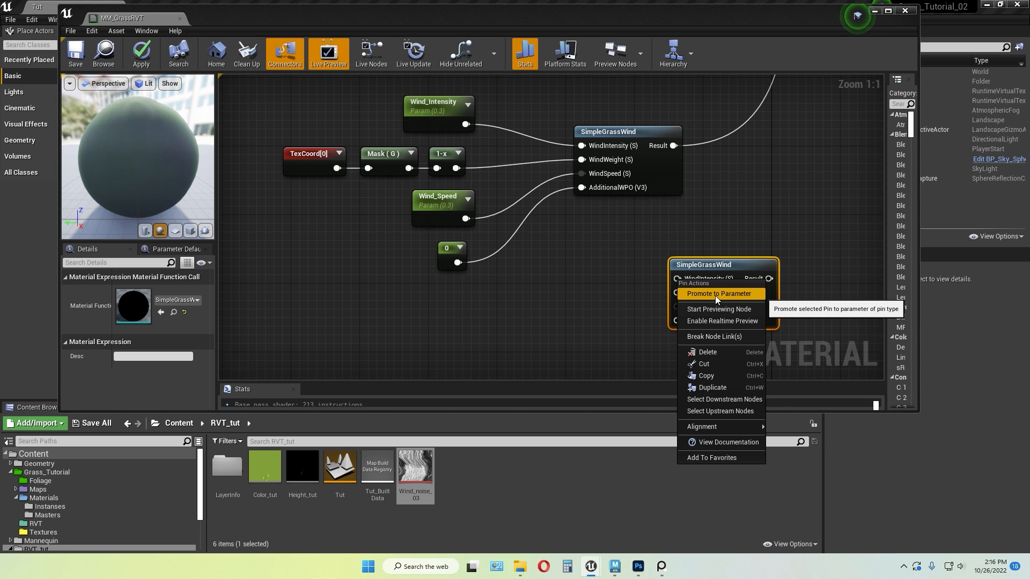
{"action": "left_click", "coordinate": [729, 294]}
{"action": "left_click_drag", "start_coordinate": [641, 266], "coordinate": [583, 266]}
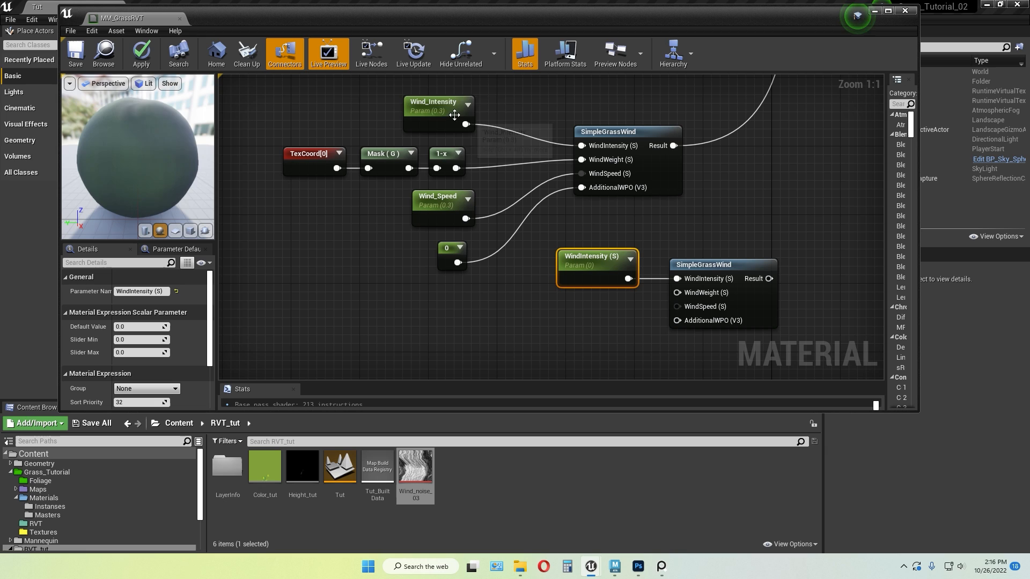
{"action": "left_click", "coordinate": [139, 327]}
{"action": "type", "text": "1"}
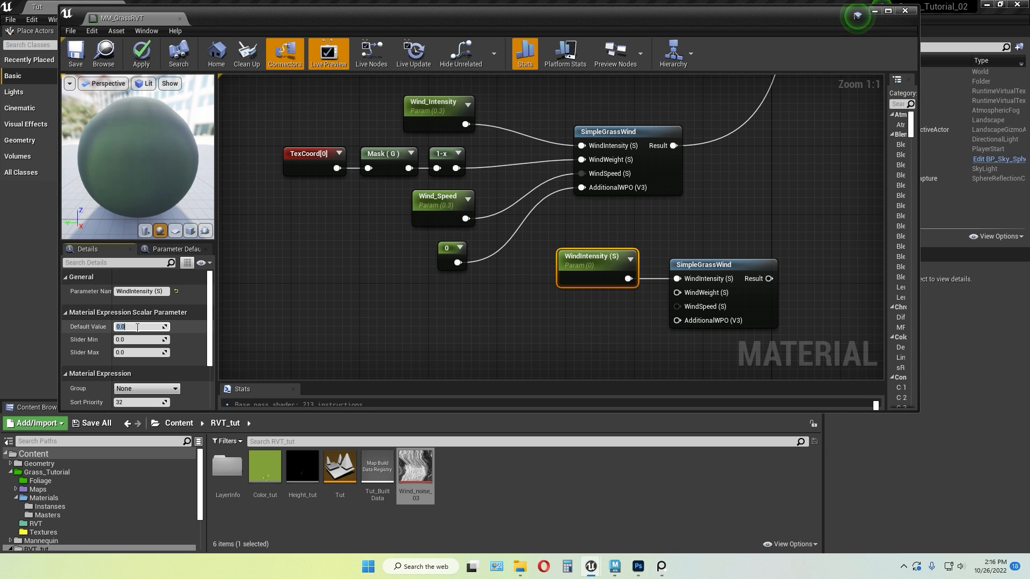
{"action": "left_click", "coordinate": [554, 319]}
Delete the new WindIntensity (S) parameter and the extra SimpleGrassWind node
{"action": "left_click", "coordinate": [602, 267]}
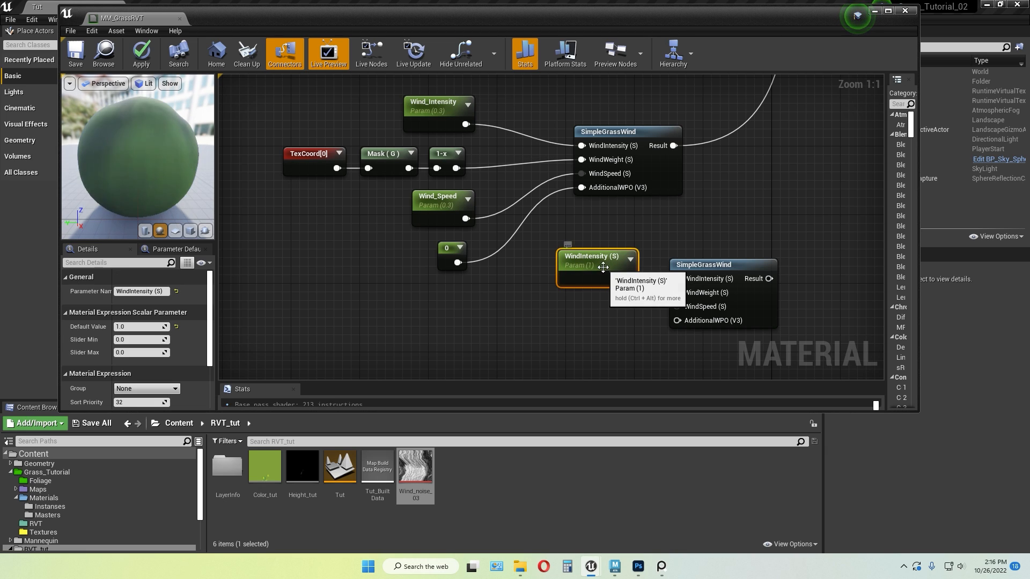
{"action": "key", "text": "Delete"}
{"action": "left_click_drag", "start_coordinate": [835, 235], "coordinate": [584, 294]}
{"action": "key", "text": "Delete"}
Add a Constant node of value 0 beside the existing 0 node below Wind_Speed, and delete it
{"action": "right_click_drag", "start_coordinate": [574, 274], "coordinate": [591, 293]}
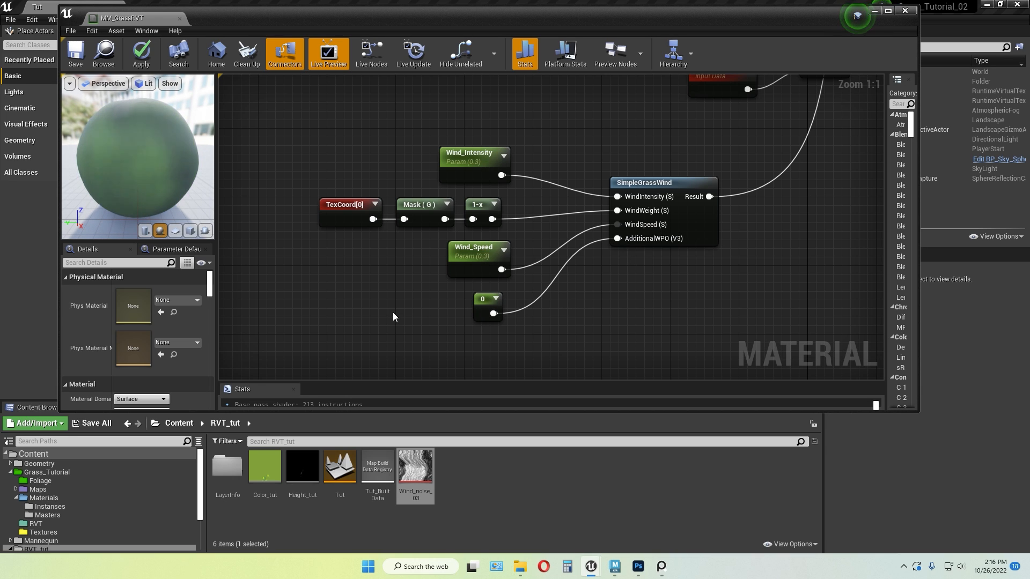
{"action": "left_click", "coordinate": [434, 305]}
{"action": "left_click_drag", "start_coordinate": [444, 317], "coordinate": [443, 308]}
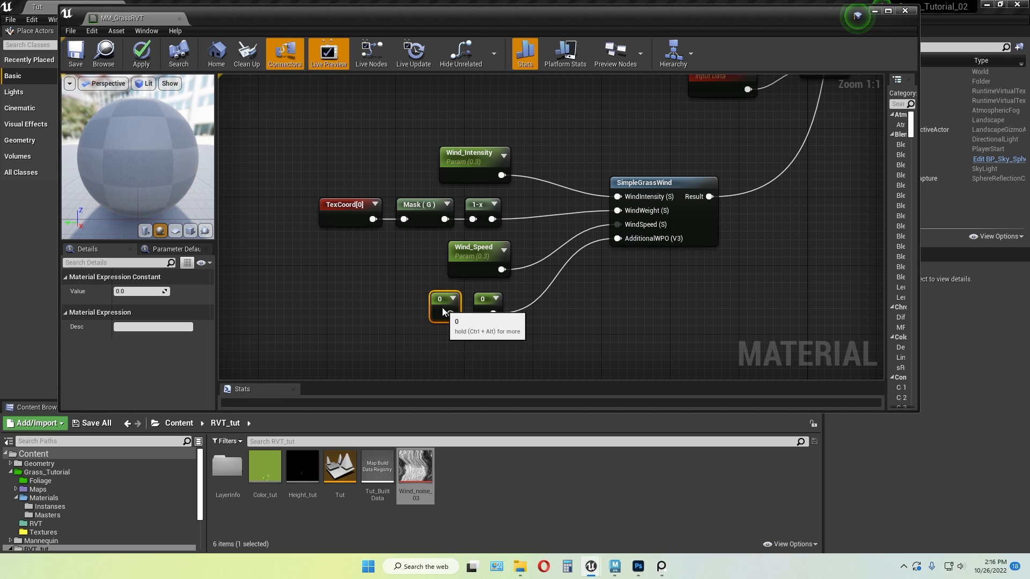
{"action": "left_click", "coordinate": [481, 346]}
{"action": "left_click", "coordinate": [432, 304]}
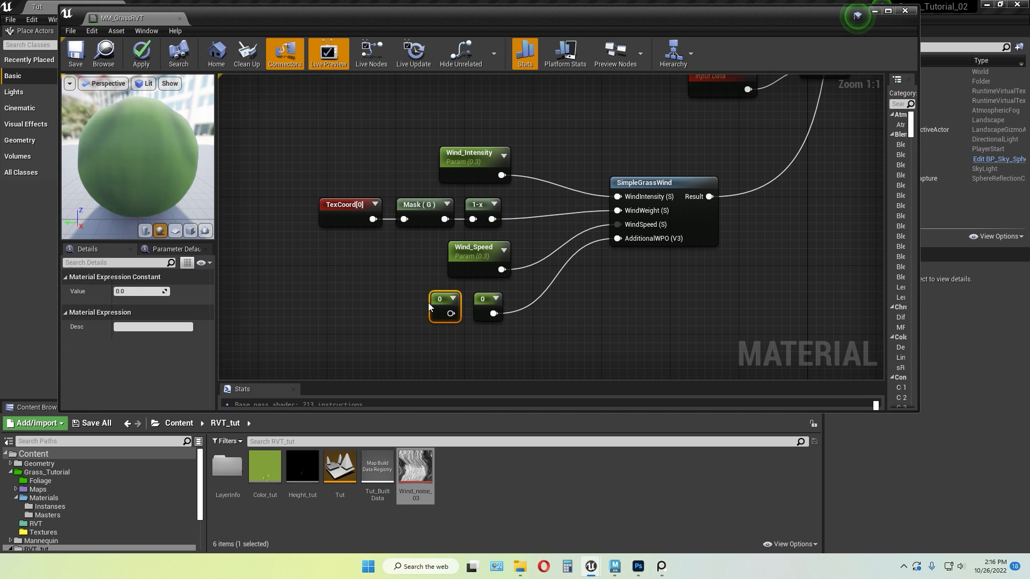
{"action": "key", "text": "Delete"}
Move the TexCoord, Mask ( G ) and 1-x nodes together to the left, away from Wind_Intensity and Wind_Speed
{"action": "right_click_drag", "start_coordinate": [305, 170], "coordinate": [299, 194]}
{"action": "left_click_drag", "start_coordinate": [390, 224], "coordinate": [516, 253]}
{"action": "left_click", "coordinate": [516, 252]}
{"action": "left_click_drag", "start_coordinate": [299, 213], "coordinate": [365, 228]}
{"action": "right_click_drag", "start_coordinate": [376, 299], "coordinate": [510, 300]}
{"action": "left_click", "coordinate": [511, 297]}
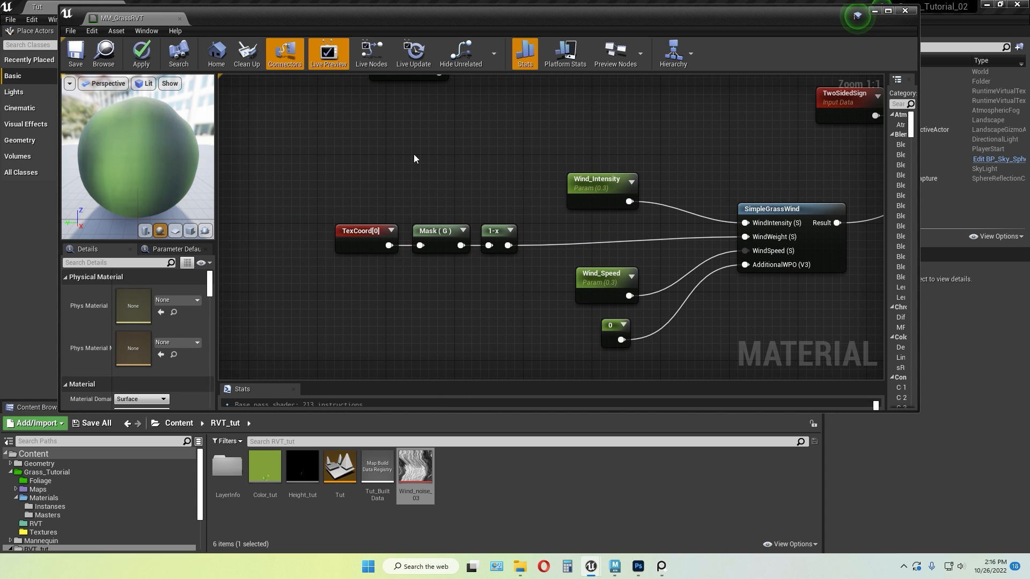
Expand and collapse the 1-x node's preview, and move the TexCoord, Mask and 1-x nodes back between the two wind parameters
{"action": "left_click", "coordinate": [512, 230]}
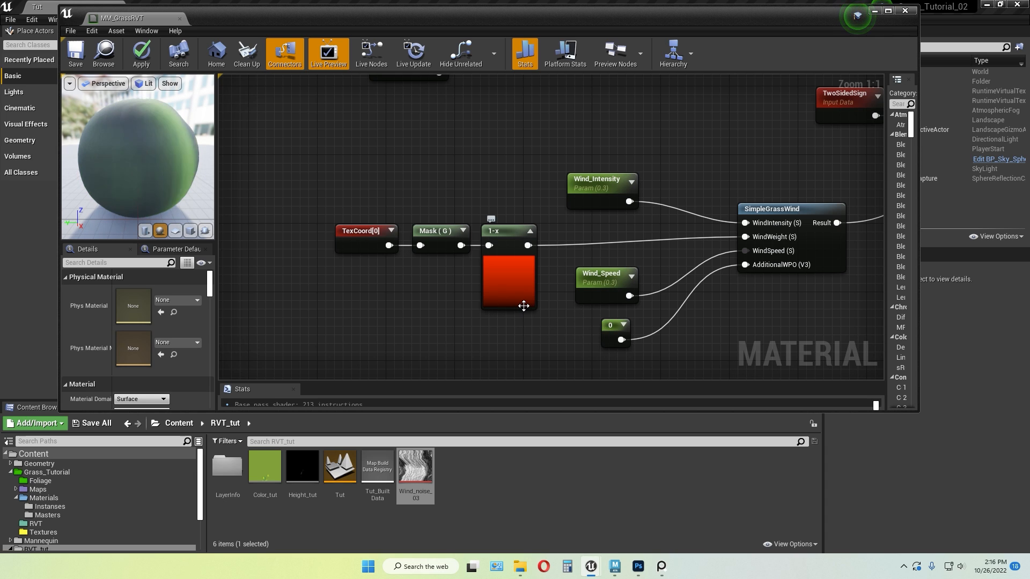
{"action": "left_click", "coordinate": [530, 231]}
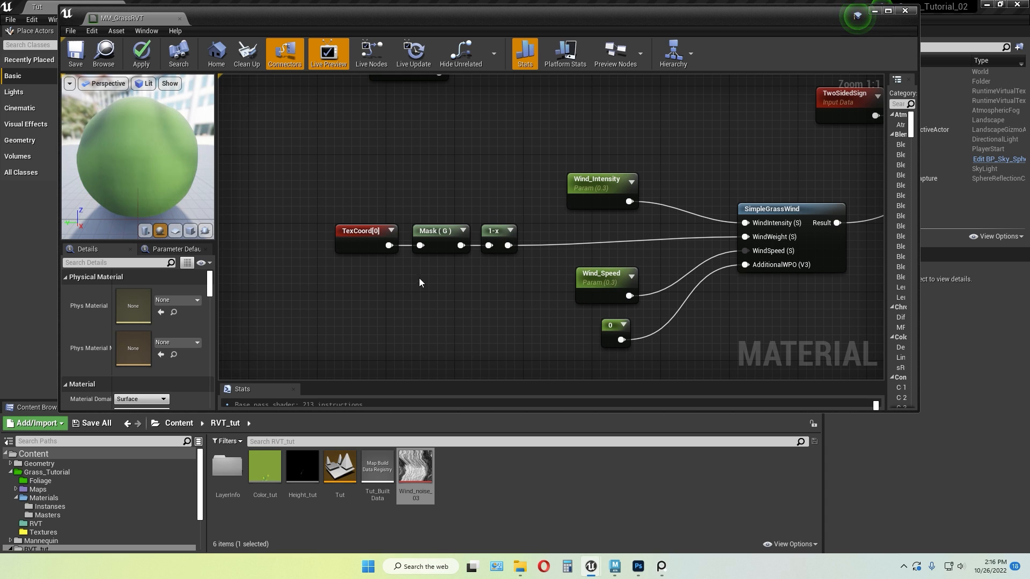
{"action": "left_click_drag", "start_coordinate": [382, 271], "coordinate": [605, 231]}
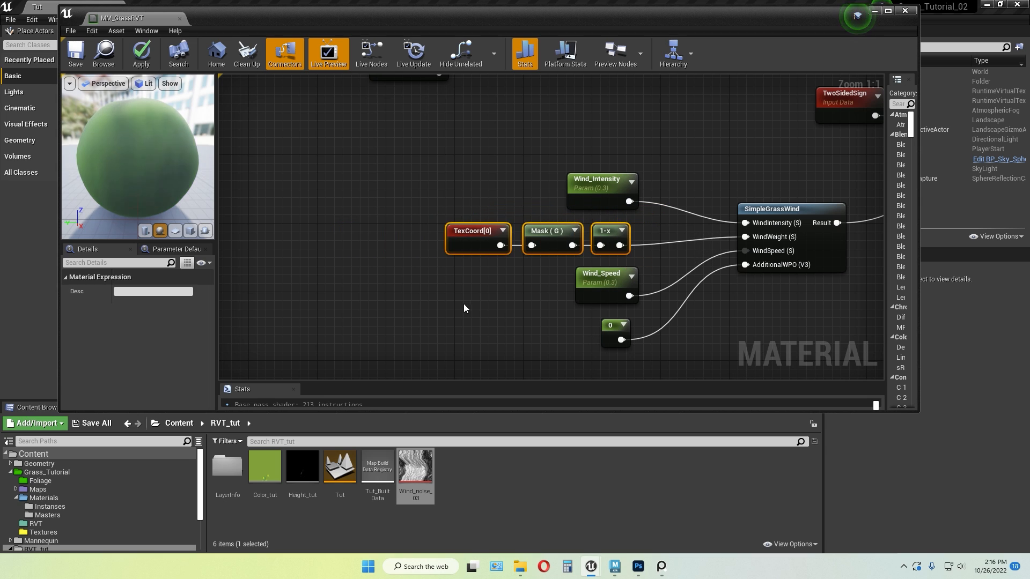
{"action": "left_click", "coordinate": [466, 308]}
Add a TextureCoordinate node below the existing TexCoord node, and delete it
{"action": "right_click", "coordinate": [443, 294]}
{"action": "type", "text": "t"}
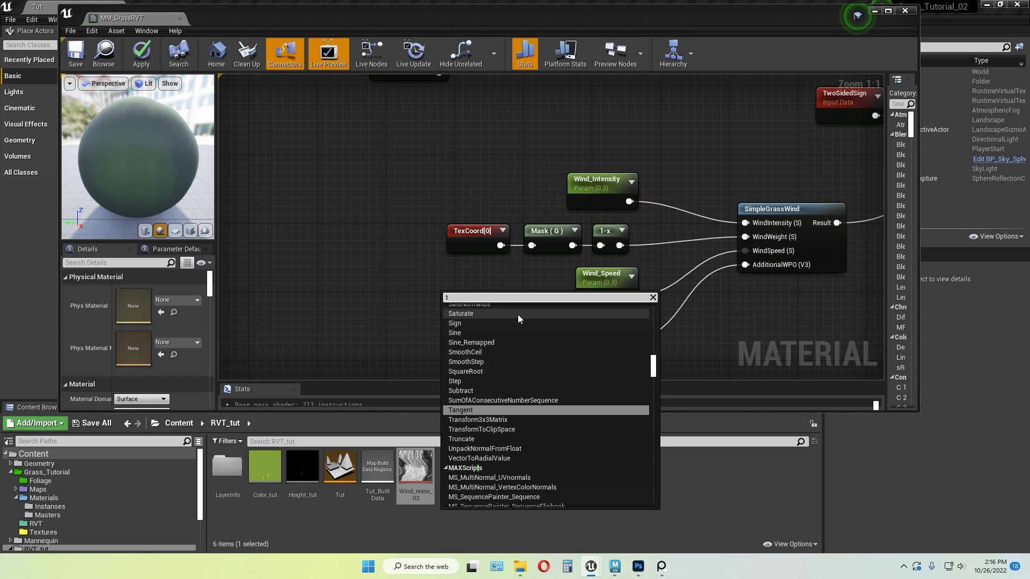
{"action": "type", "text": "ext coo"}
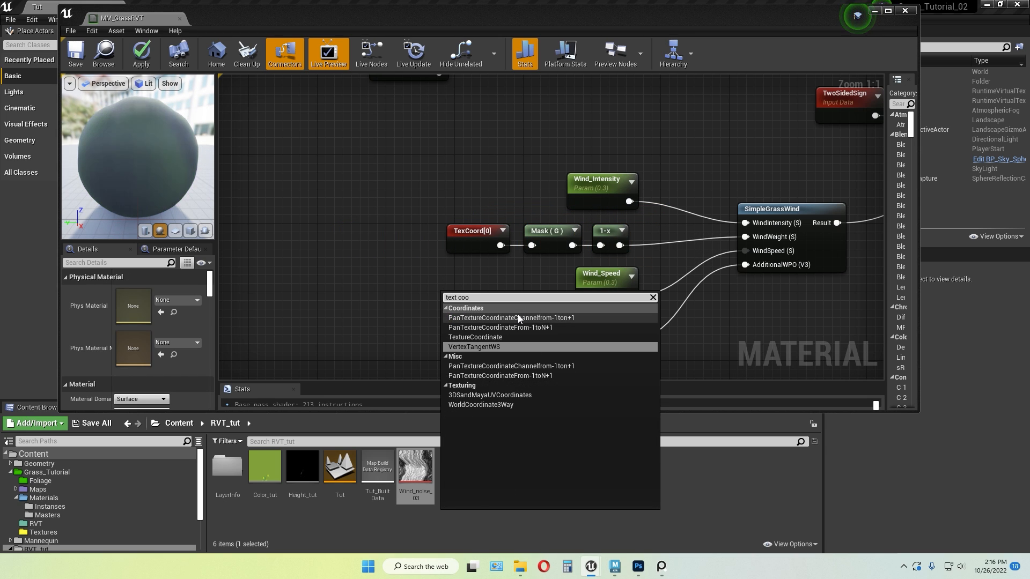
{"action": "left_click", "coordinate": [488, 337]}
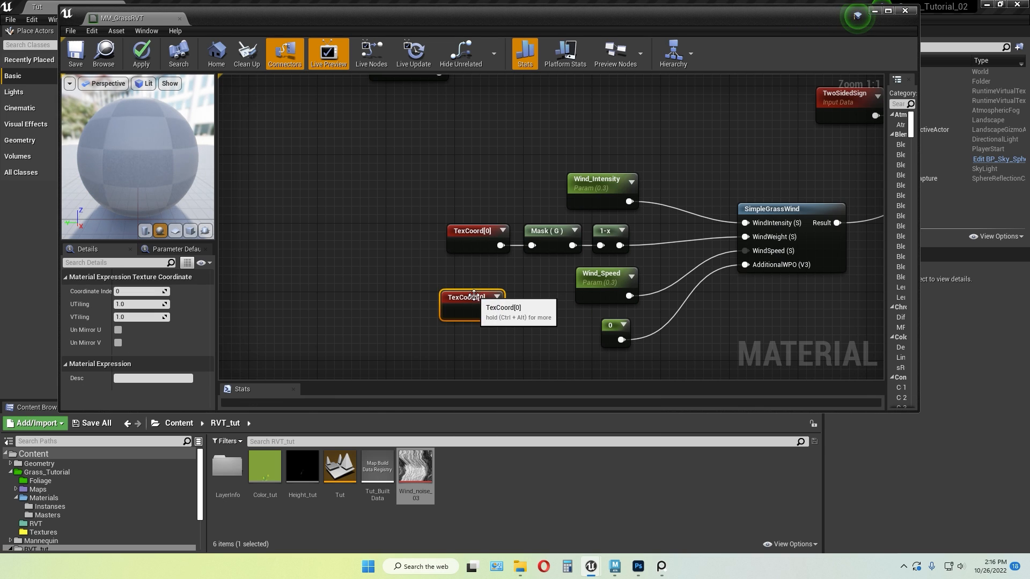
{"action": "key", "text": "Delete"}
Add a ComponentMask node below the existing mask, limit it to the G channel, and delete it
{"action": "right_click", "coordinate": [493, 296]}
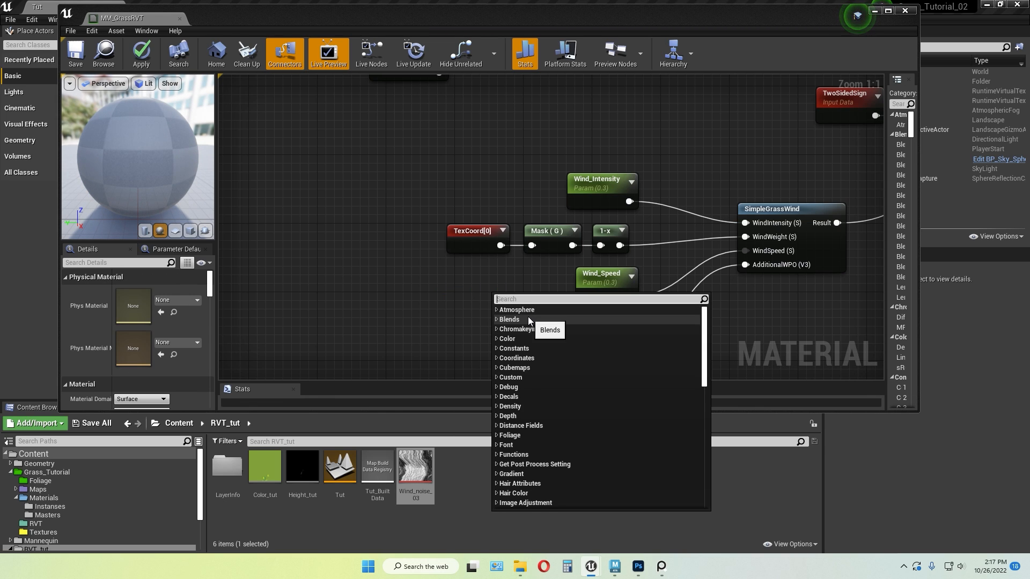
{"action": "type", "text": "mask"}
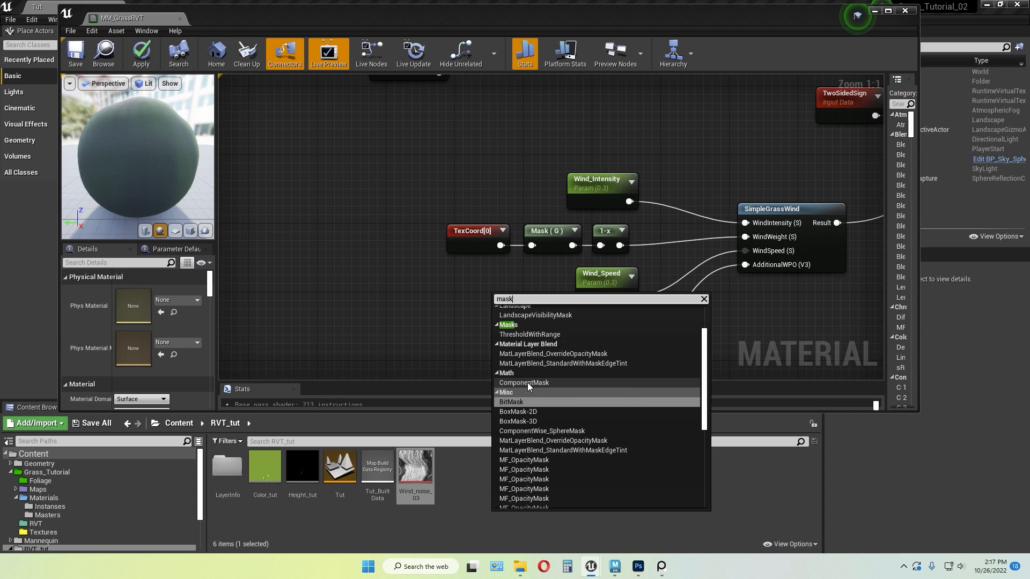
{"action": "left_click", "coordinate": [527, 382]}
{"action": "left_click_drag", "start_coordinate": [519, 297], "coordinate": [507, 288]}
{"action": "left_click", "coordinate": [118, 292]}
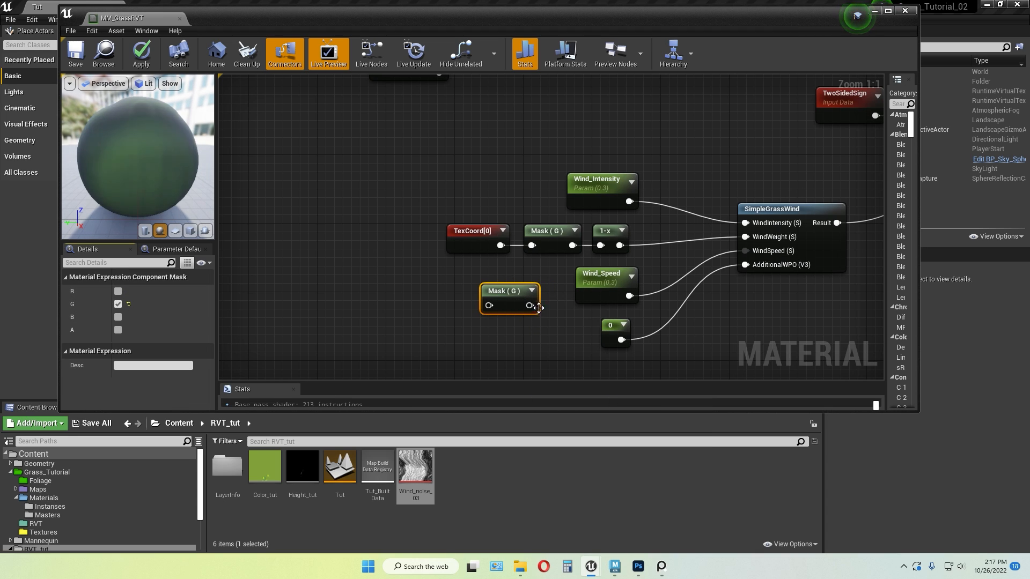
{"action": "key", "text": "Delete"}
Add a OneMinus node to the left of the Wind_Speed and 0 nodes
{"action": "right_click", "coordinate": [509, 298]}
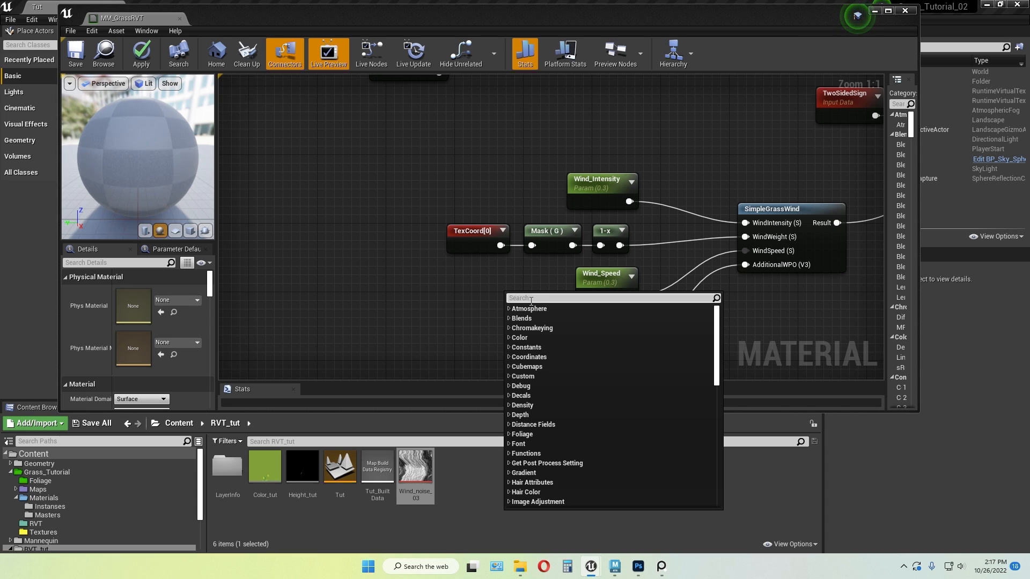
{"action": "type", "text": "one min"}
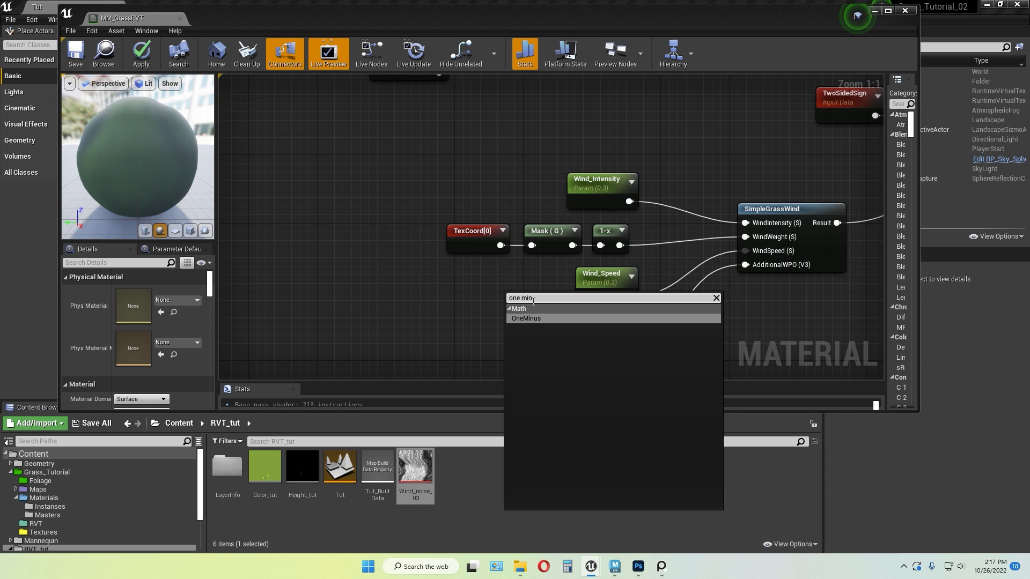
{"action": "left_click", "coordinate": [556, 318]}
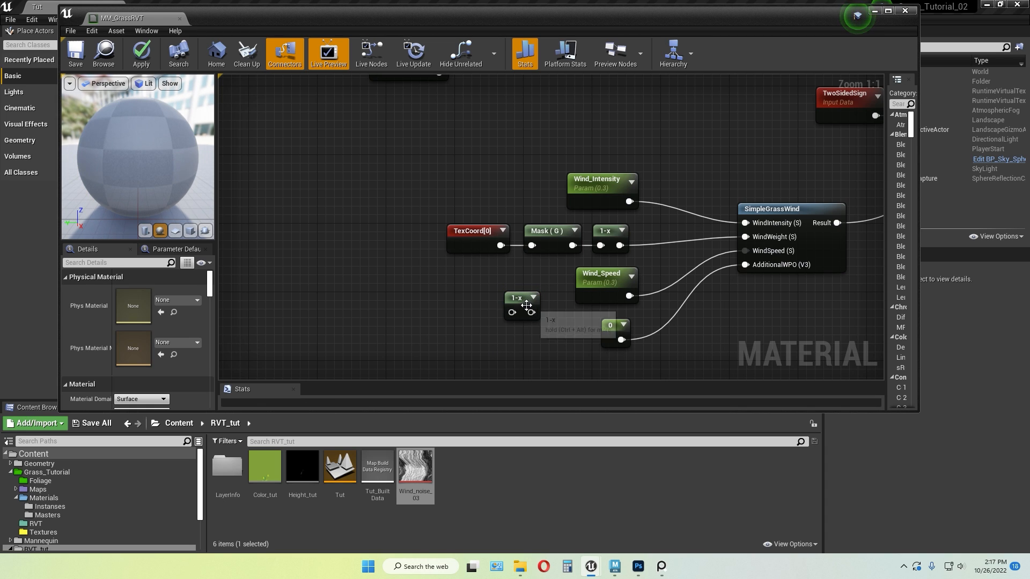
Delete the extra OneMinus node and close the MM_GrassRVT material, discarding its unapplied changes
{"action": "left_click_drag", "start_coordinate": [523, 303], "coordinate": [656, 254]}
{"action": "key", "text": "Delete"}
{"action": "right_click_drag", "start_coordinate": [783, 335], "coordinate": [579, 354]}
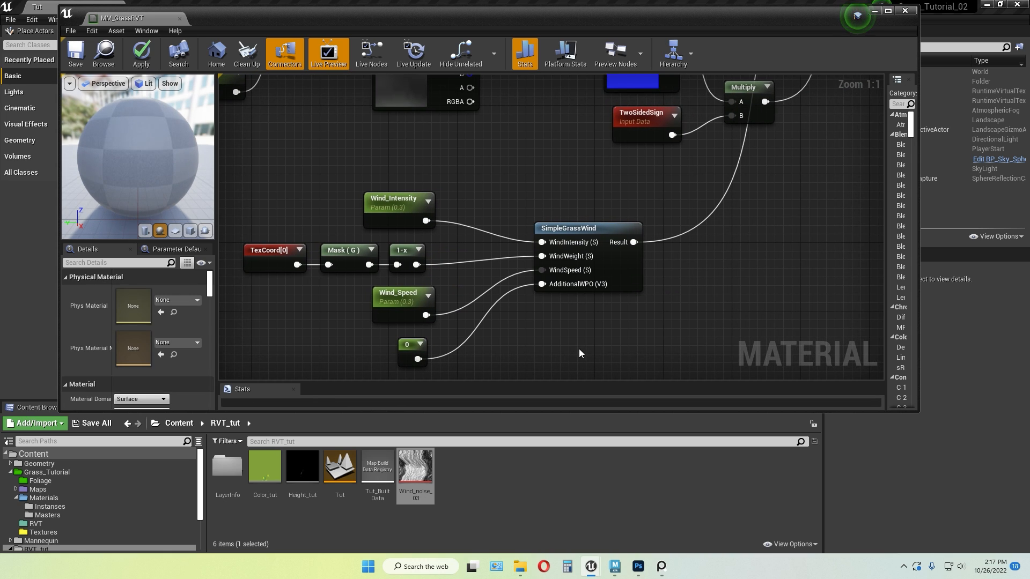
{"action": "right_click_drag", "start_coordinate": [612, 214], "coordinate": [545, 355]}
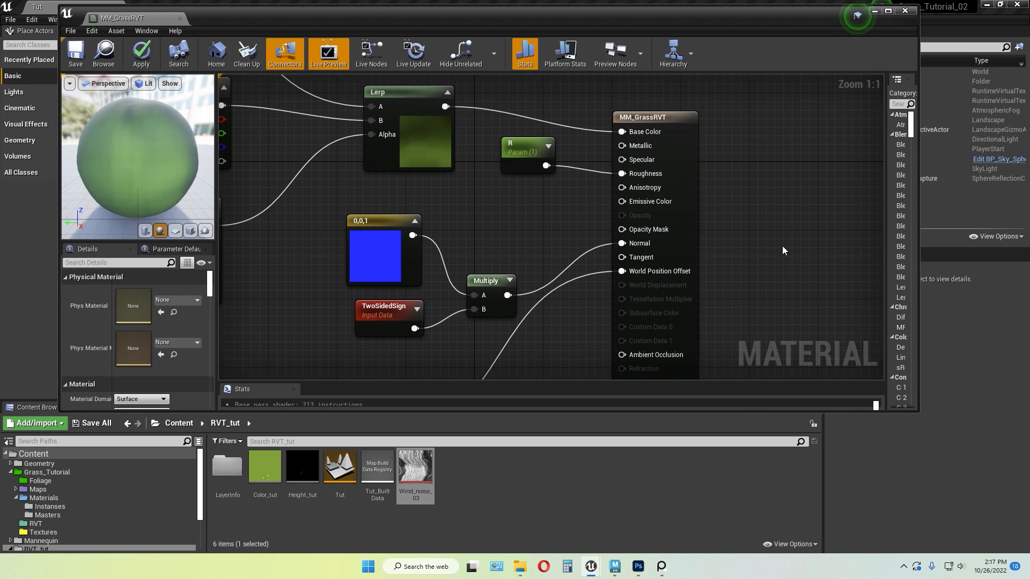
{"action": "scroll", "coordinate": [782, 246], "scroll_direction": "down", "scroll_amount": 5}
{"action": "scroll", "coordinate": [782, 245], "scroll_direction": "down", "scroll_amount": 1}
{"action": "right_click_drag", "start_coordinate": [796, 250], "coordinate": [757, 234]}
{"action": "scroll", "coordinate": [696, 187], "scroll_direction": "up", "scroll_amount": 2}
{"action": "scroll", "coordinate": [713, 237], "scroll_direction": "down", "scroll_amount": 1}
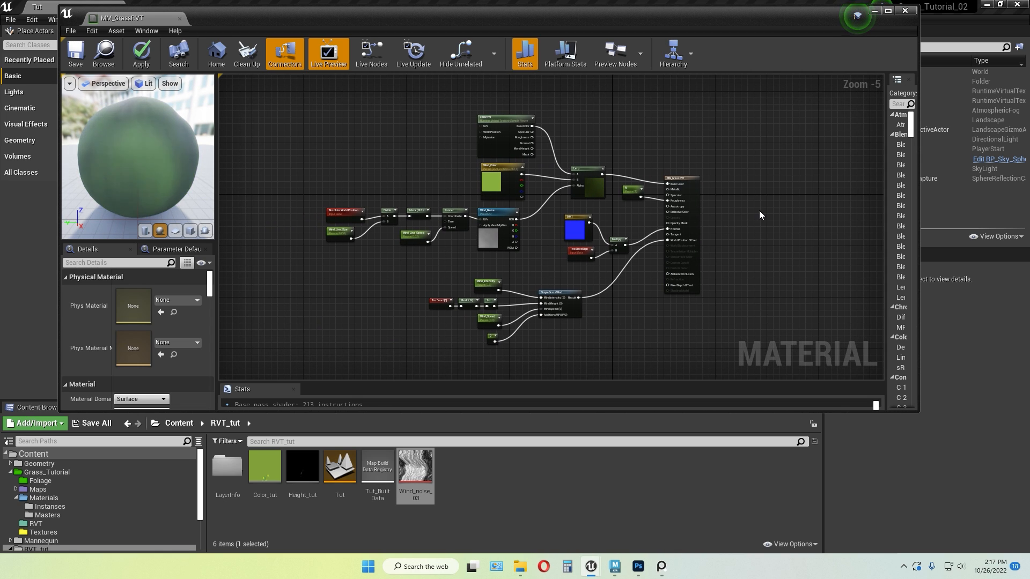
{"action": "left_click", "coordinate": [906, 10]}
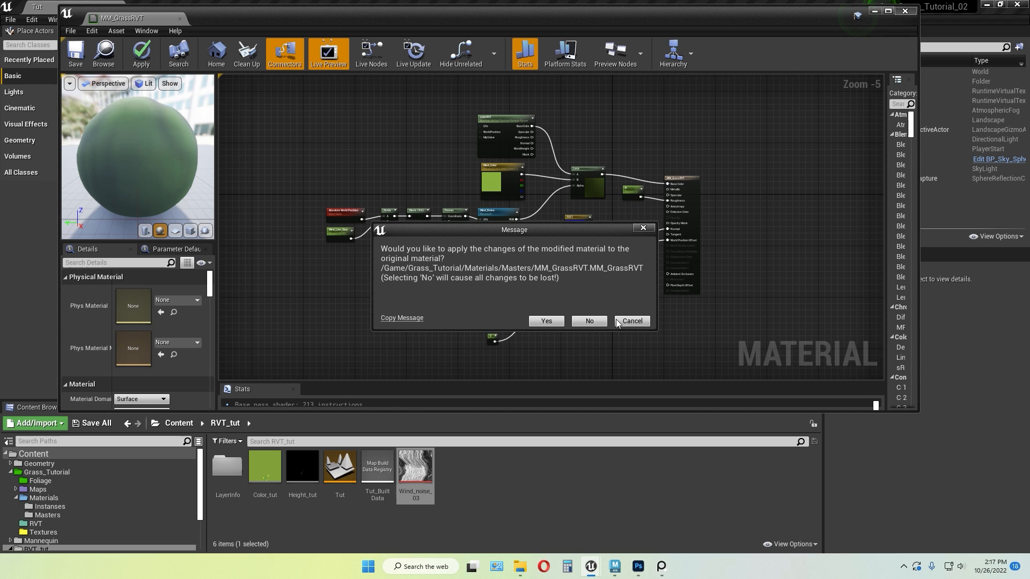
{"action": "left_click", "coordinate": [599, 321]}
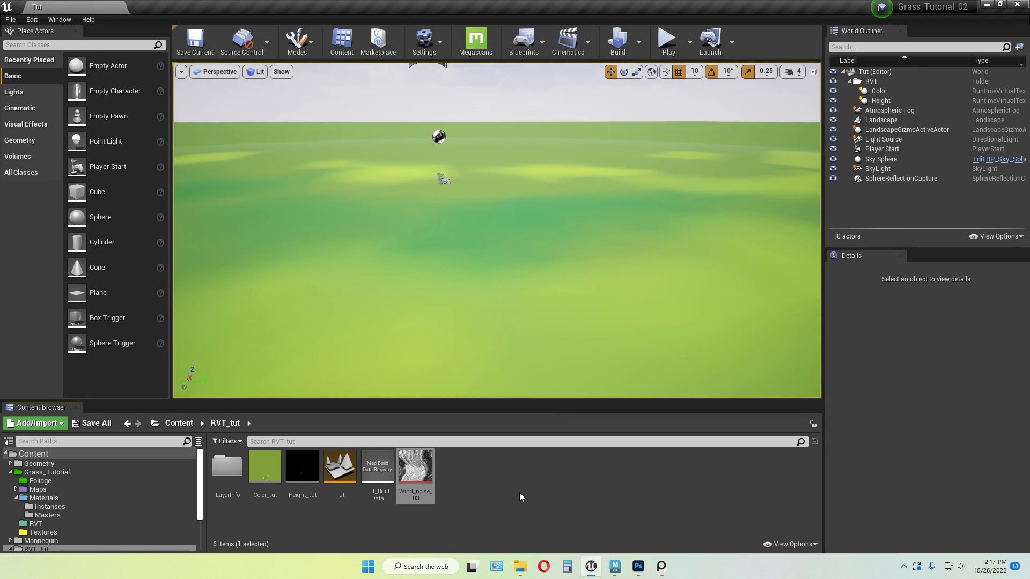
Find MM_GrassRVT in the Masters folder under Grass_Tutorial/Materials and view its available actions, including Create Material Instance
{"action": "left_click", "coordinate": [178, 424]}
{"action": "double_click", "coordinate": [265, 486]}
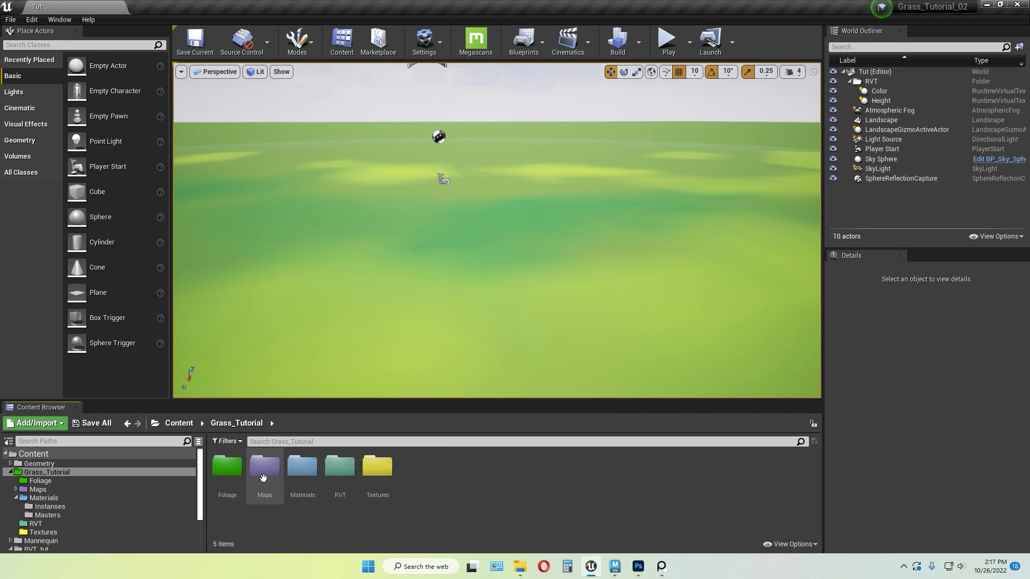
{"action": "double_click", "coordinate": [265, 488]}
{"action": "left_click", "coordinate": [178, 424]}
{"action": "double_click", "coordinate": [265, 469]}
{"action": "double_click", "coordinate": [303, 468]}
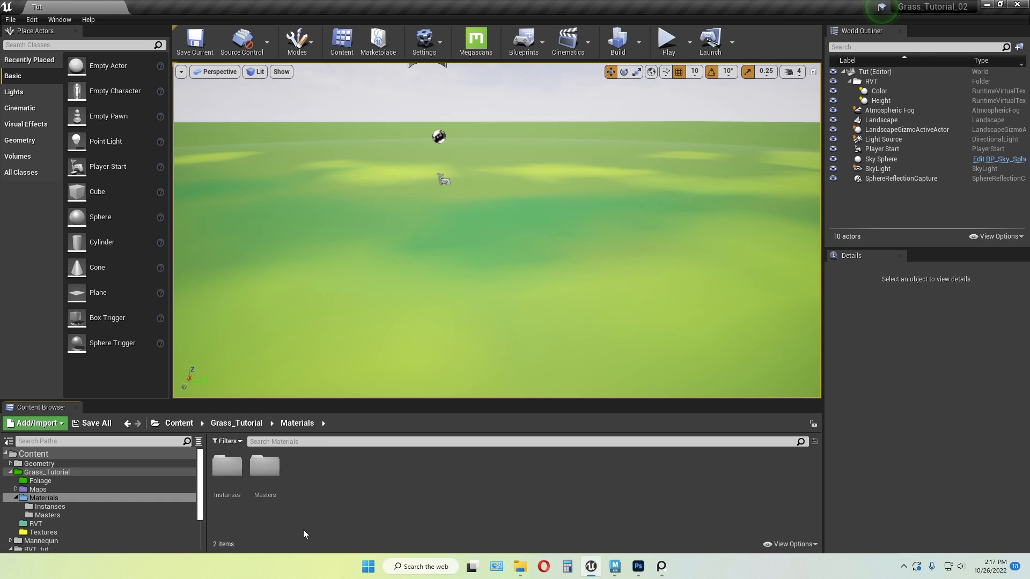
{"action": "double_click", "coordinate": [265, 468]}
{"action": "left_click", "coordinate": [265, 469]}
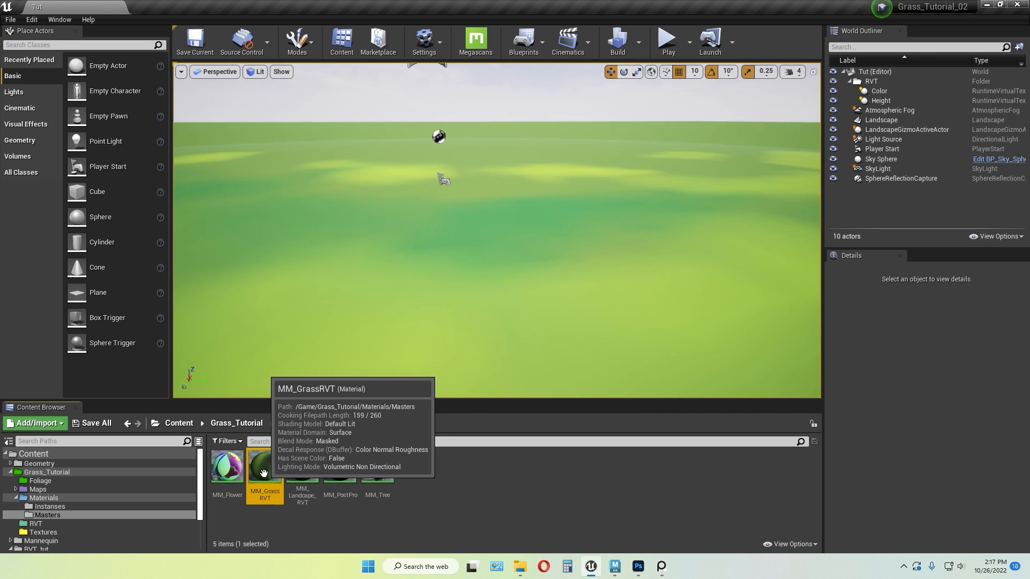
{"action": "right_click", "coordinate": [266, 470]}
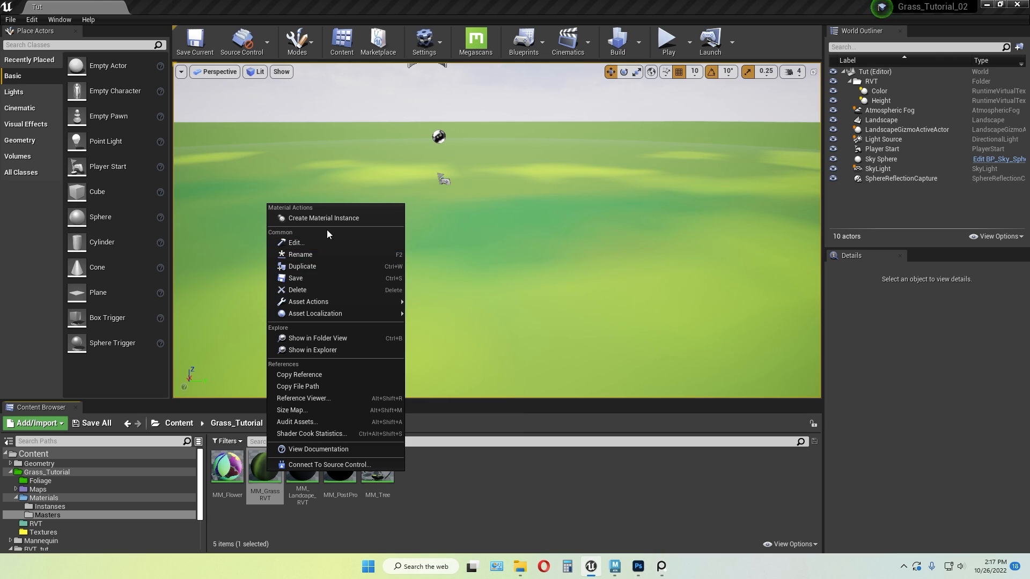
{"action": "left_click", "coordinate": [448, 483]}
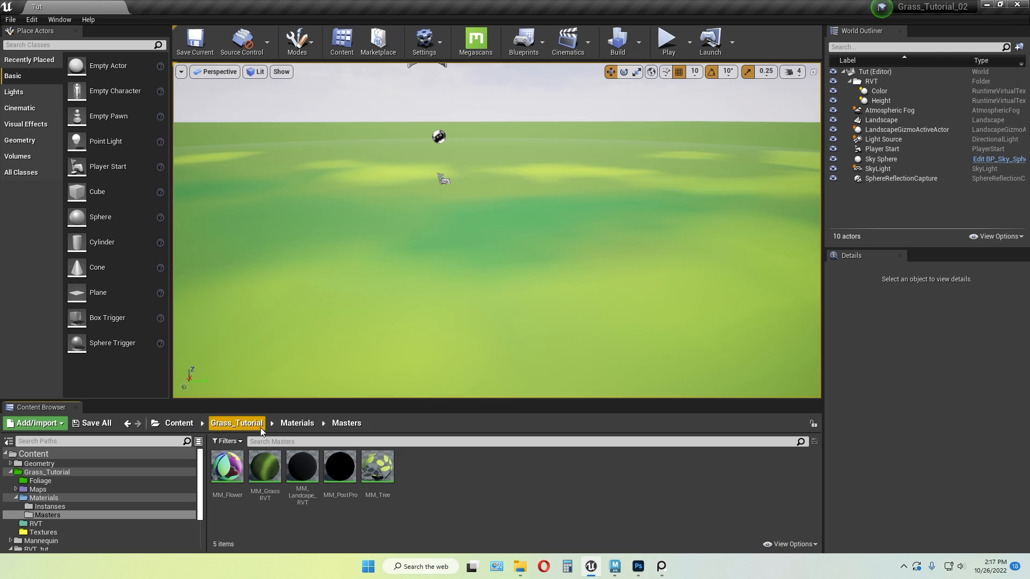
Duplicate the MI_Grass_RVT material instance in the Instanses folder
{"action": "left_click", "coordinate": [298, 423]}
{"action": "double_click", "coordinate": [225, 466]}
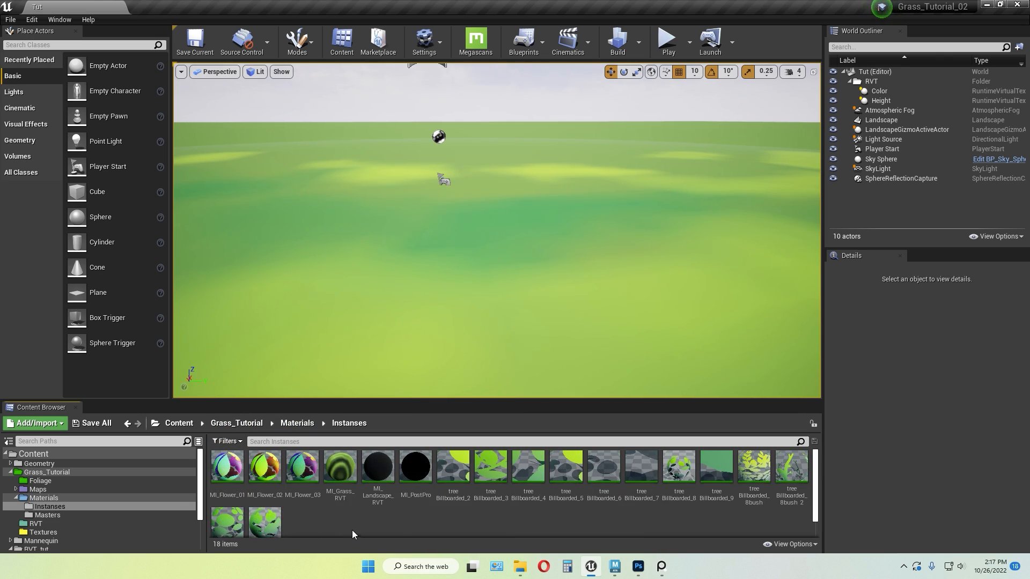
{"action": "left_click", "coordinate": [337, 480]}
{"action": "left_click", "coordinate": [360, 533]}
{"action": "left_click", "coordinate": [345, 493]}
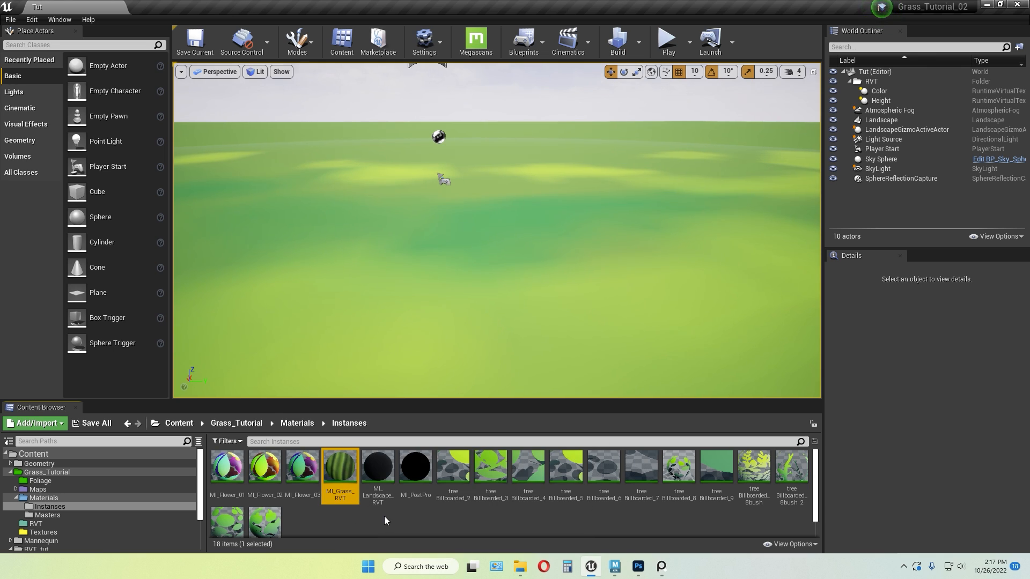
{"action": "key", "text": "ctrl+v"}
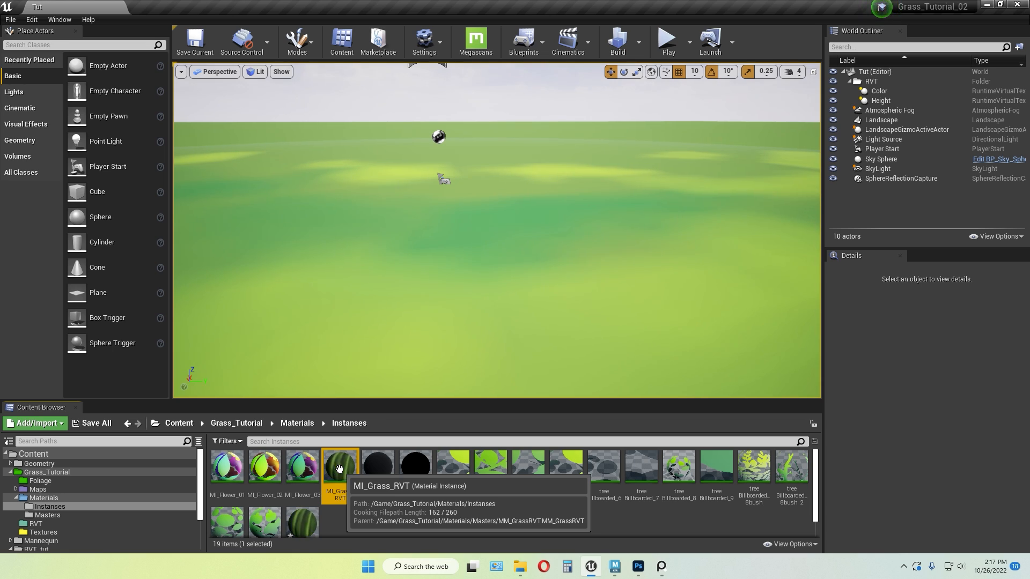
{"action": "scroll", "coordinate": [352, 526], "scroll_direction": "down", "scroll_amount": 1}
{"action": "left_click", "coordinate": [353, 515]}
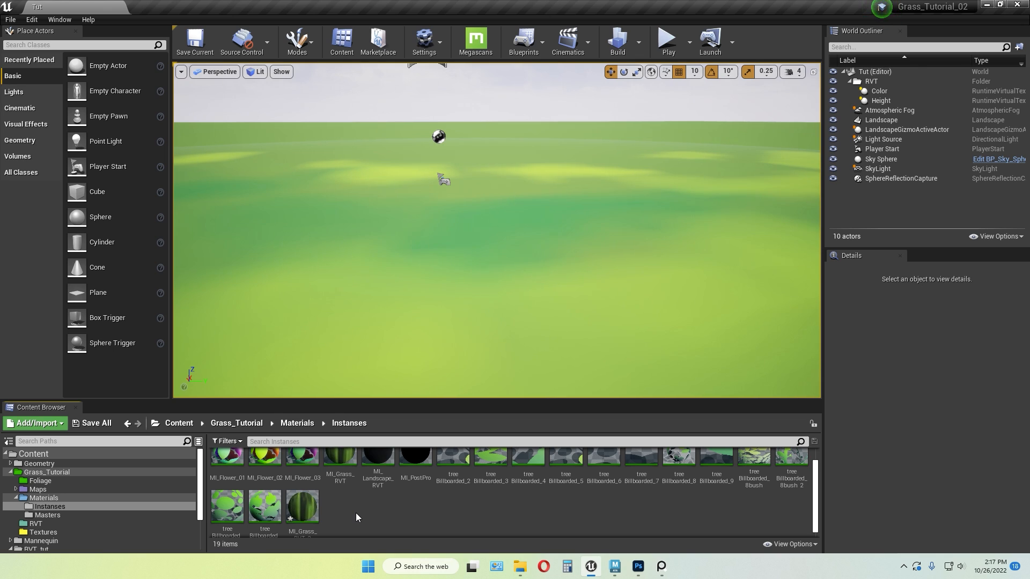
Open the duplicated grass material instance and enable its Wind_Noise parameter override
{"action": "double_click", "coordinate": [307, 508]}
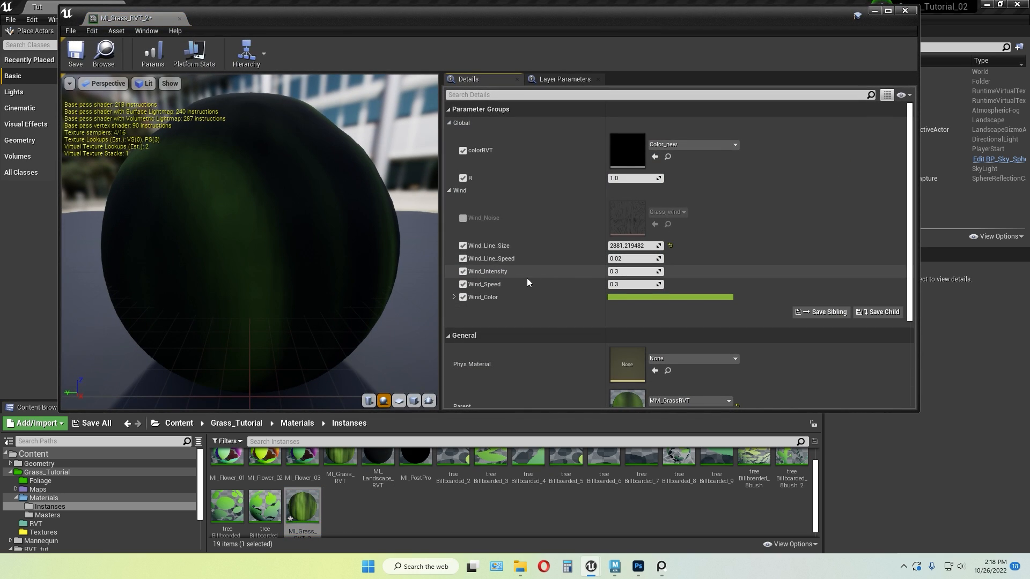
{"action": "left_click_drag", "start_coordinate": [595, 23], "coordinate": [553, 25]}
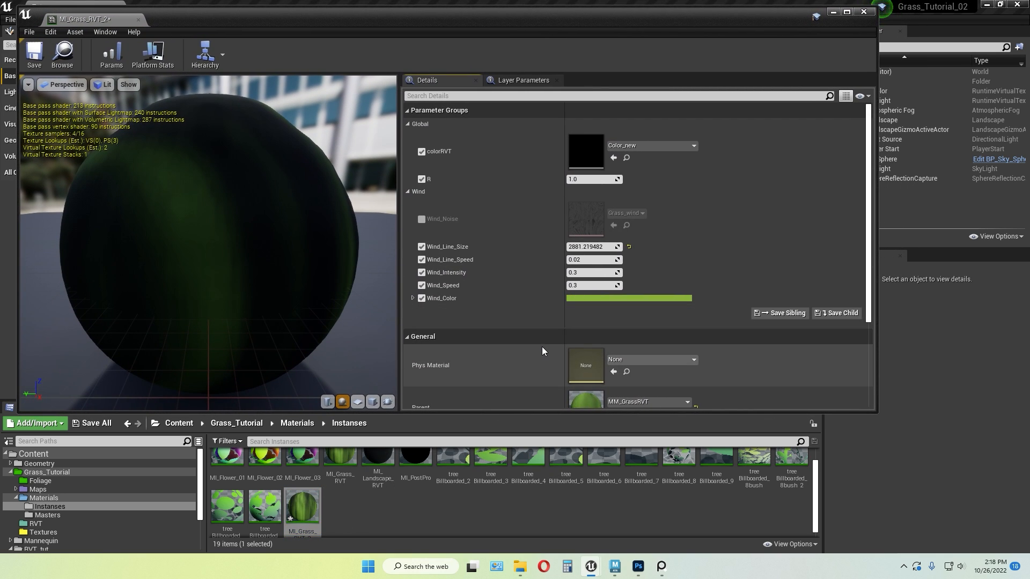
{"action": "left_click", "coordinate": [423, 220]}
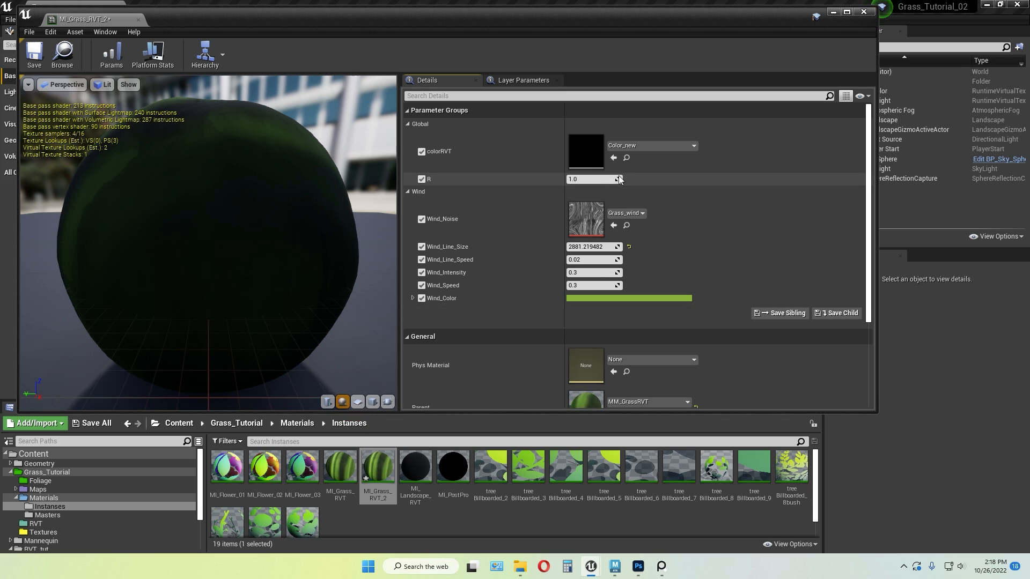
Assign Color_tut to colorRVT and Wind_noise_03 to Wind_Noise from the RVT_tut folder, and save and close the material instance
{"action": "left_click", "coordinate": [35, 523]}
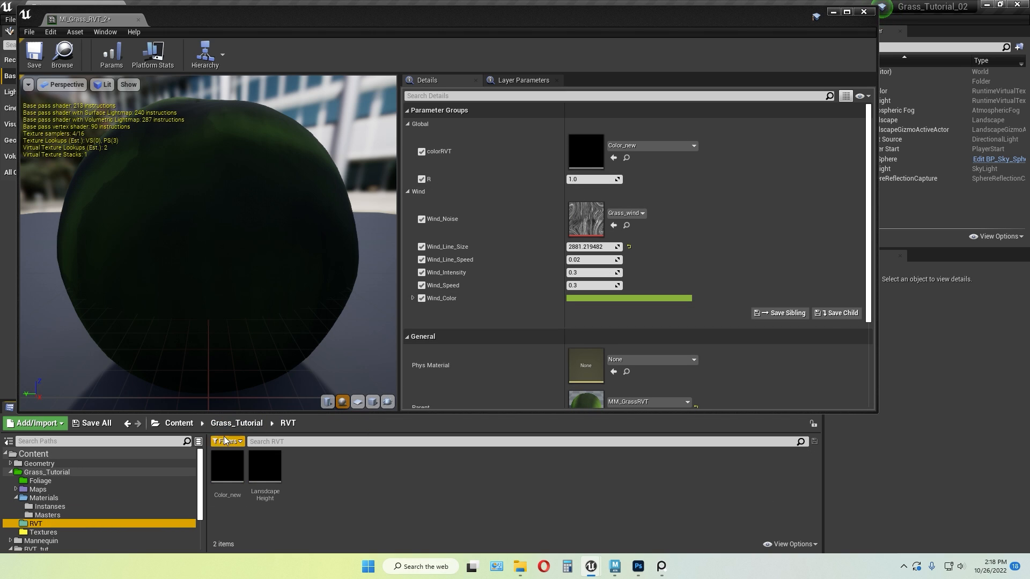
{"action": "left_click", "coordinate": [178, 423]}
{"action": "double_click", "coordinate": [338, 480]}
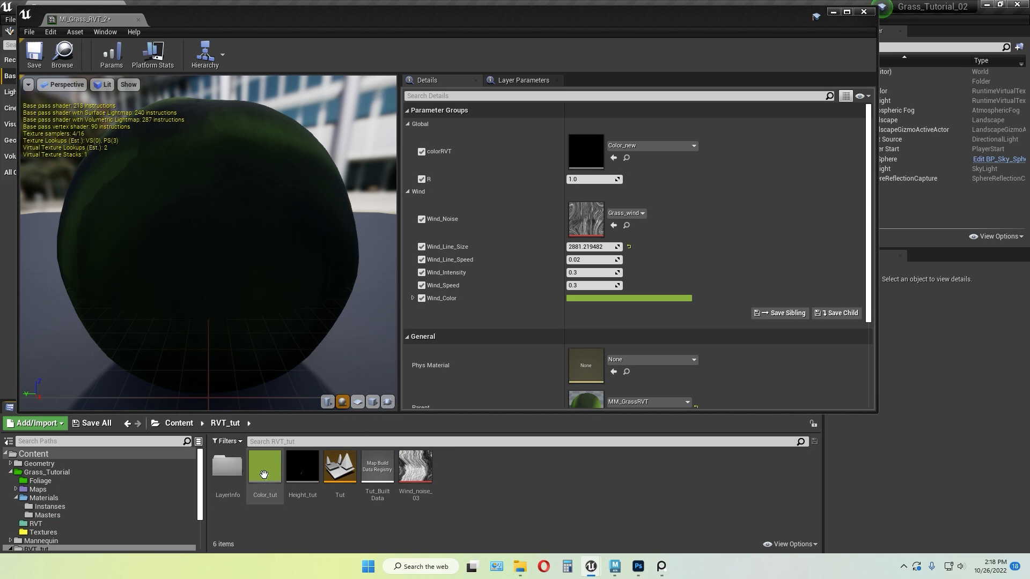
{"action": "left_click_drag", "start_coordinate": [263, 474], "coordinate": [587, 158]}
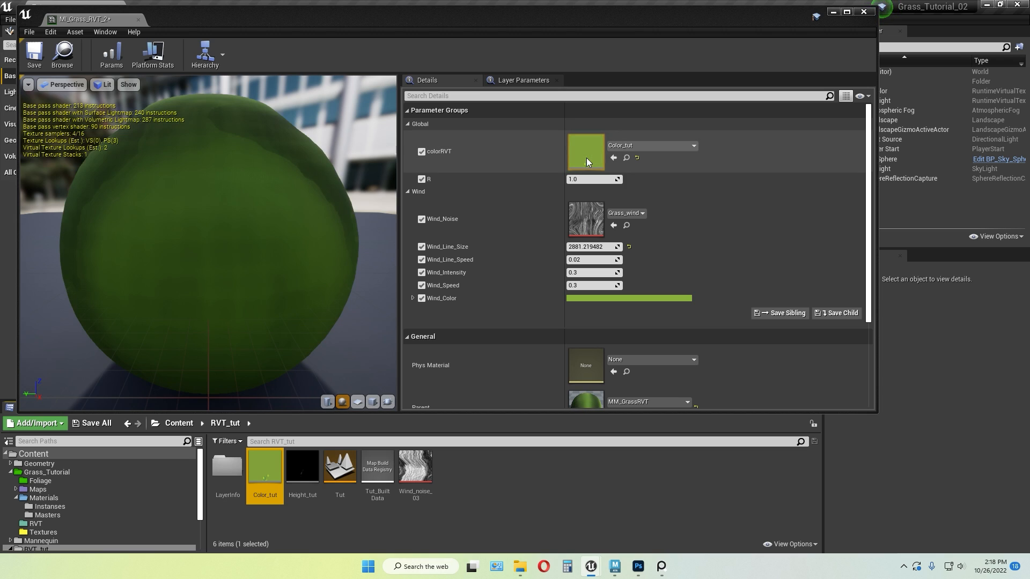
{"action": "left_click_drag", "start_coordinate": [415, 466], "coordinate": [586, 219]}
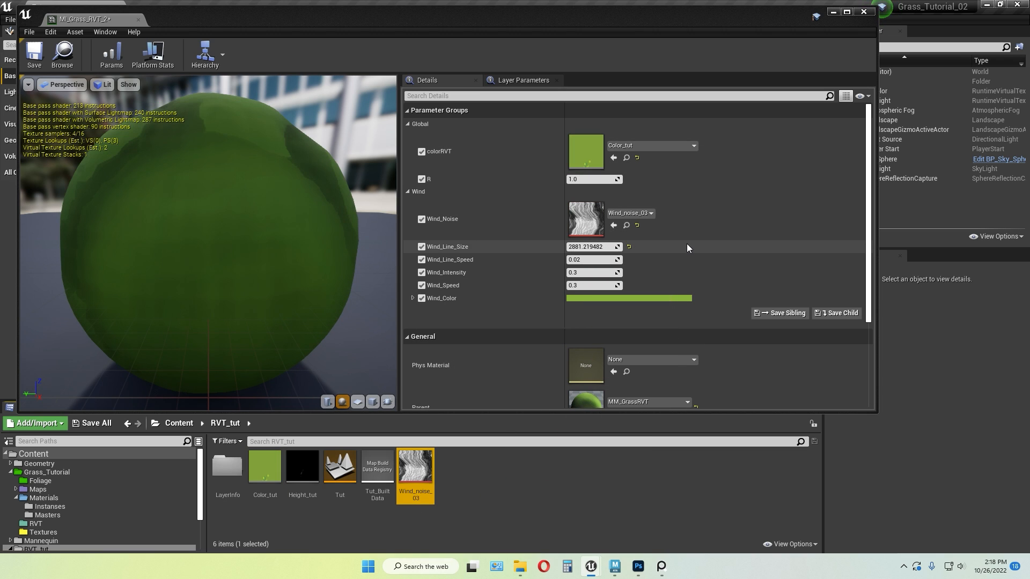
{"action": "key", "text": "ctrl+s"}
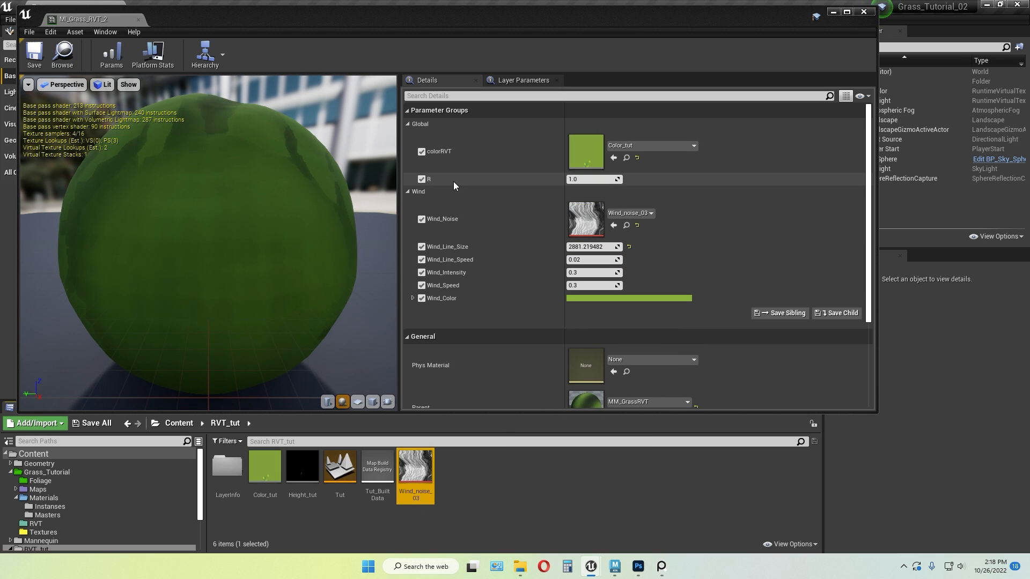
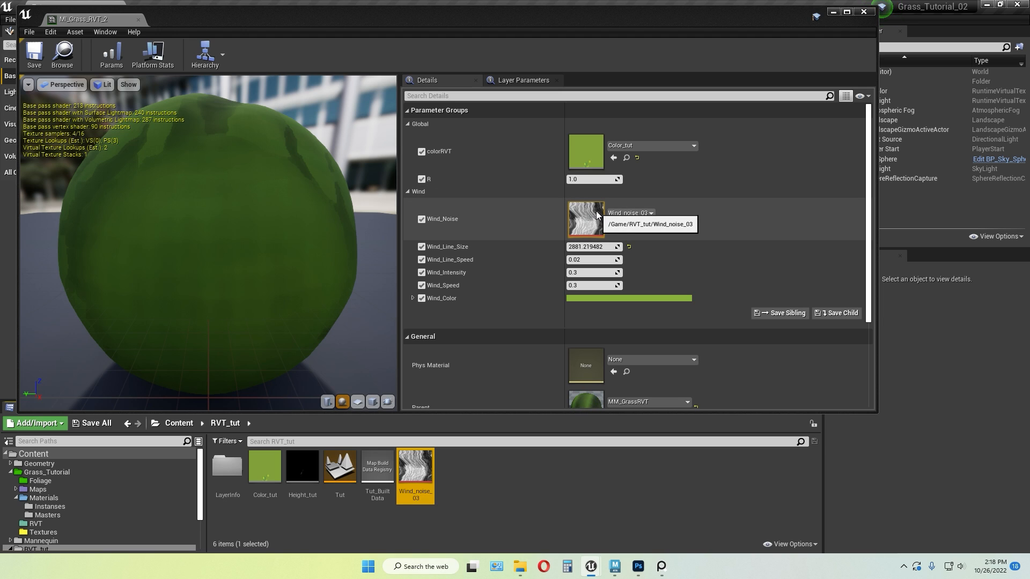
{"action": "left_click", "coordinate": [866, 12]}
Open the Grass_04 static mesh from the Foliage folder of Grass_Tutorial
{"action": "left_click", "coordinate": [179, 423]}
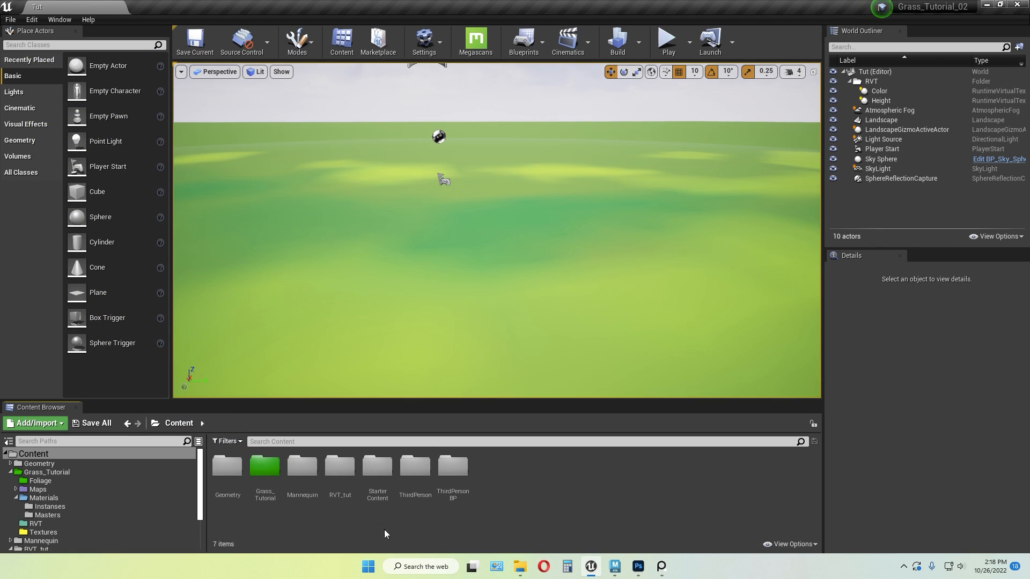
{"action": "double_click", "coordinate": [266, 485]}
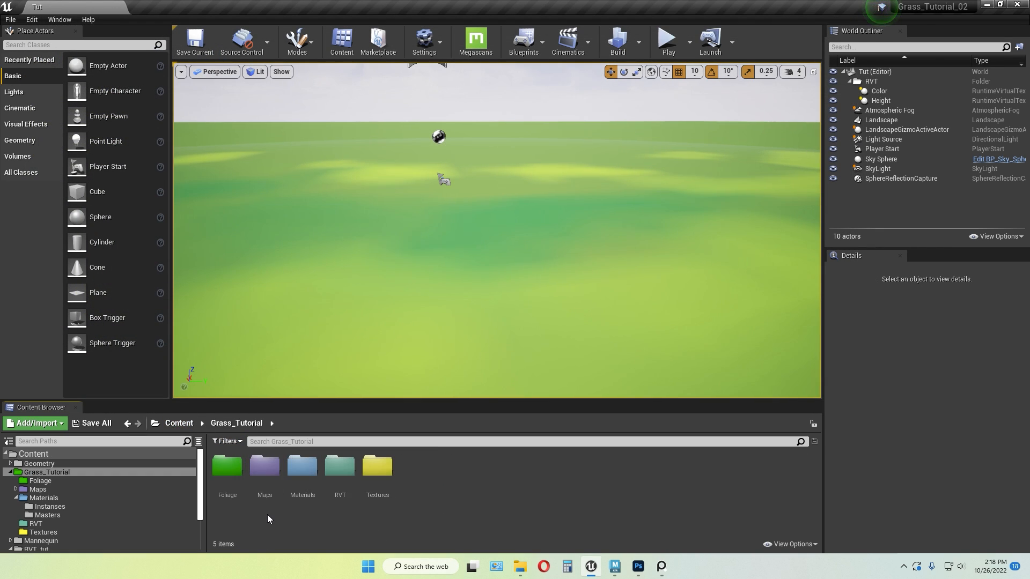
{"action": "double_click", "coordinate": [228, 468]}
{"action": "double_click", "coordinate": [491, 466]}
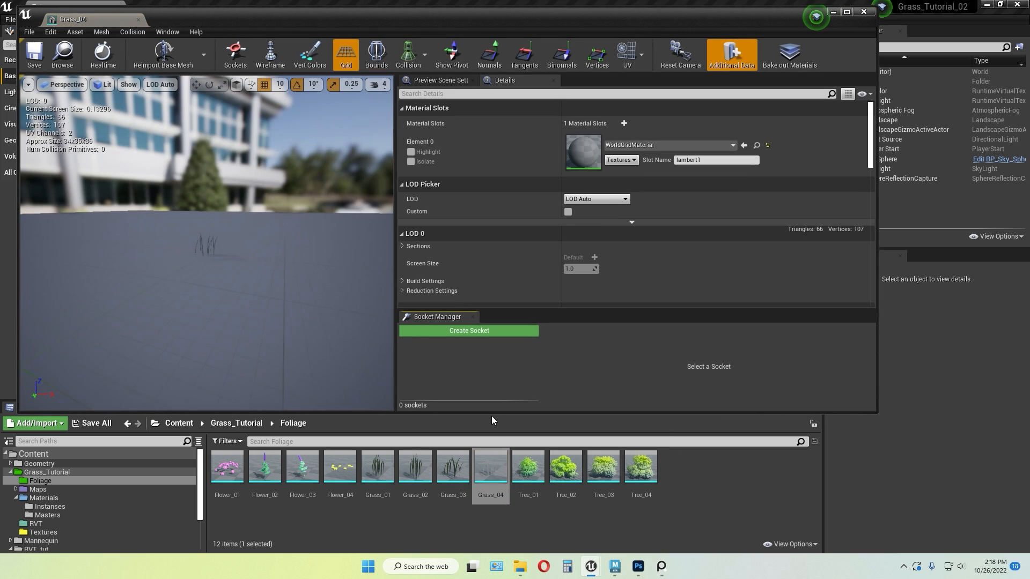
{"action": "left_click_drag", "start_coordinate": [567, 21], "coordinate": [580, 24]}
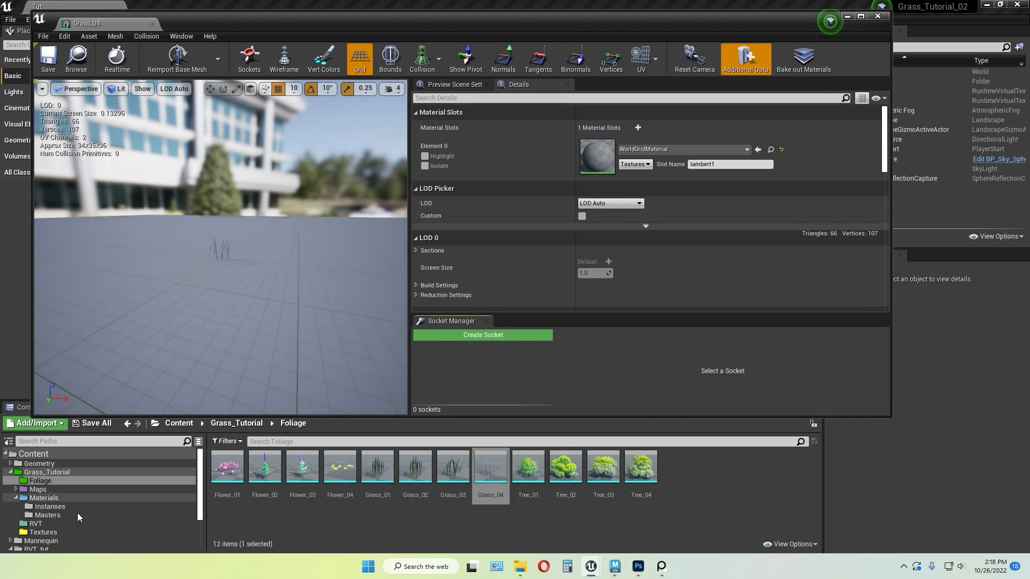
Assign MI_Grass_RVT_2 to Grass_04's material slot, and save and close the mesh
{"action": "left_click", "coordinate": [49, 506]}
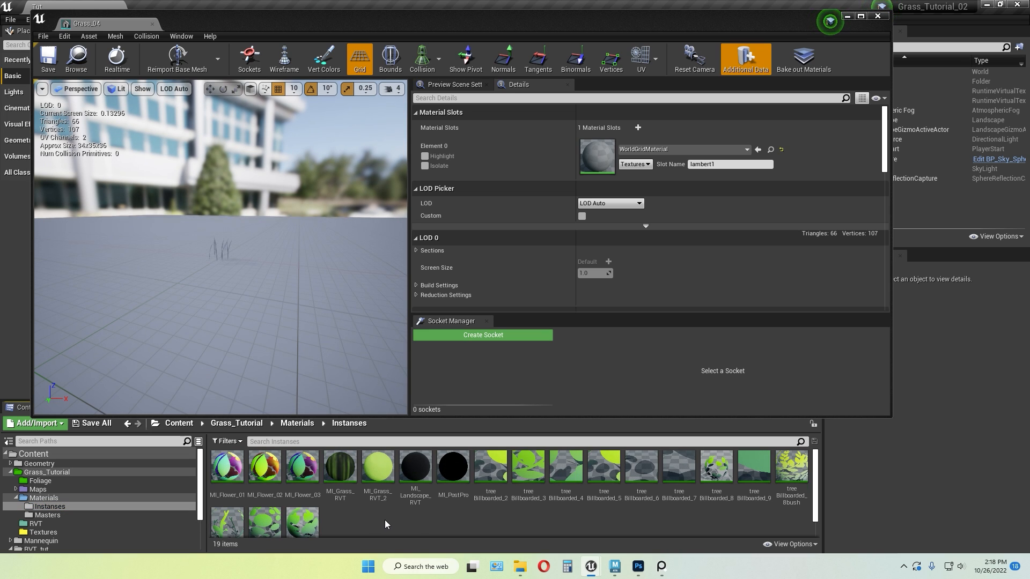
{"action": "left_click_drag", "start_coordinate": [378, 466], "coordinate": [603, 154]}
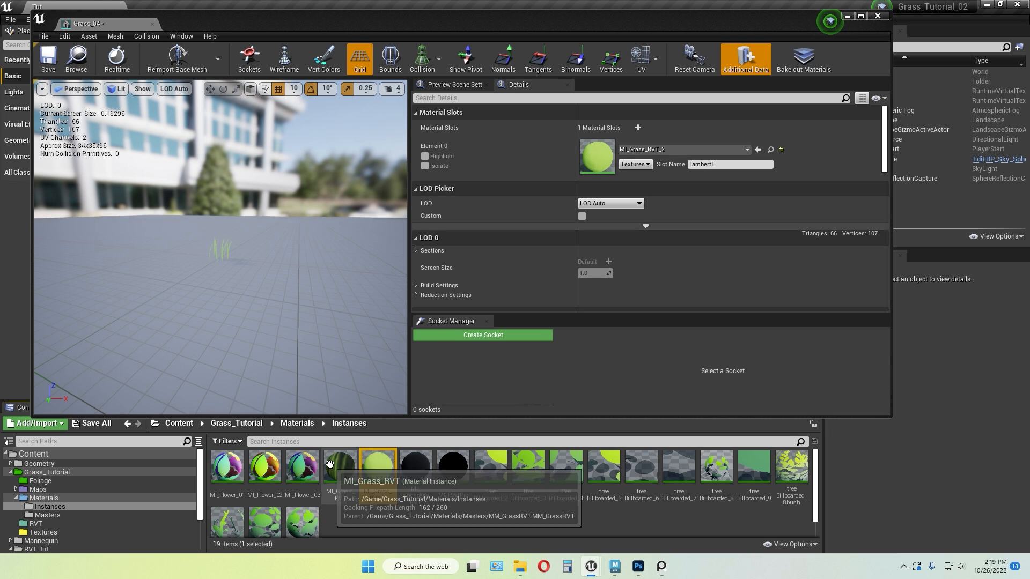
{"action": "left_click", "coordinate": [49, 58]}
{"action": "left_click", "coordinate": [887, 21]}
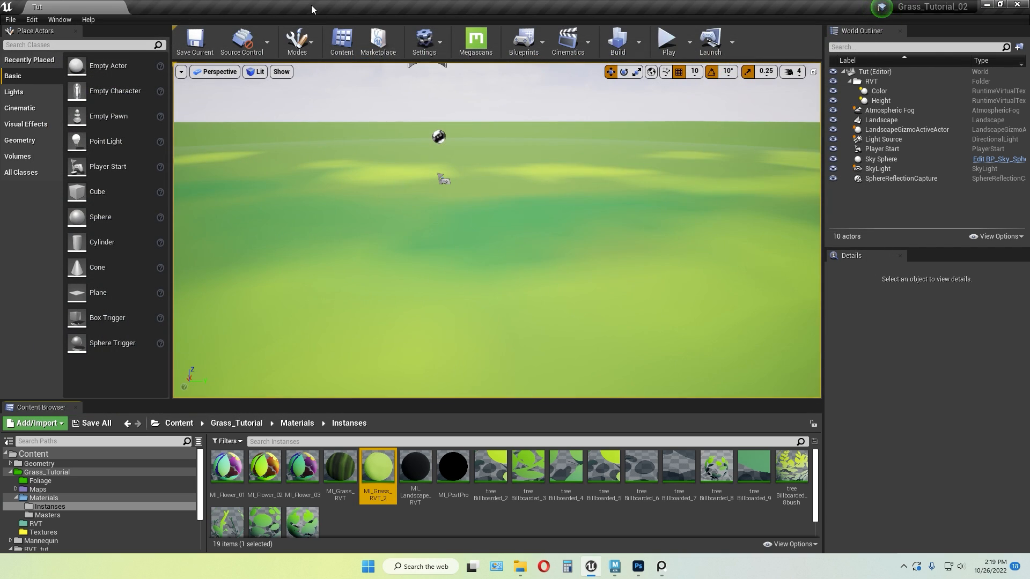
Switch the level to Foliage mode and add Grass_04 as a foliage type for painting
{"action": "left_click", "coordinate": [297, 40]}
{"action": "left_click", "coordinate": [317, 101]}
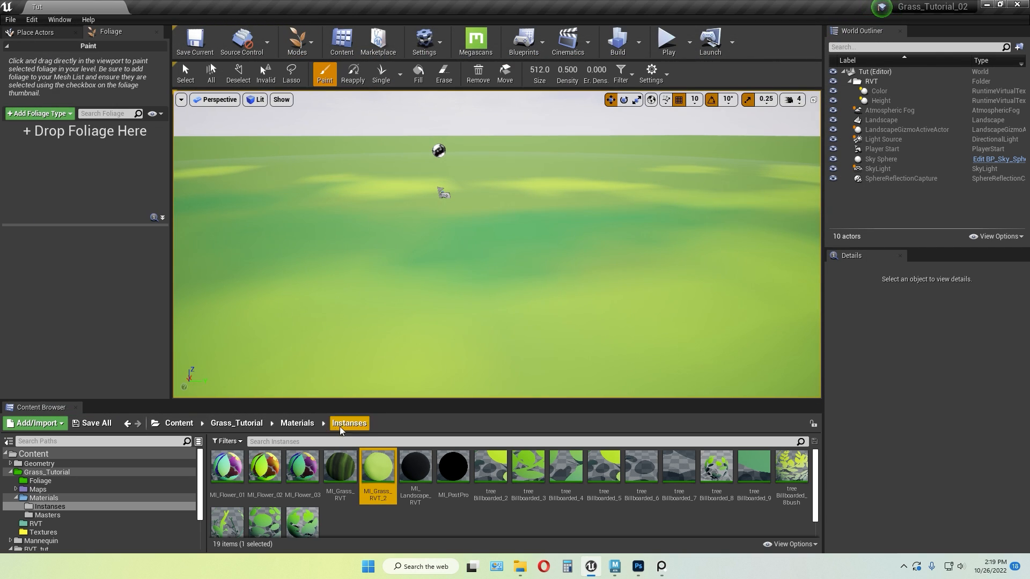
{"action": "left_click", "coordinate": [40, 480]}
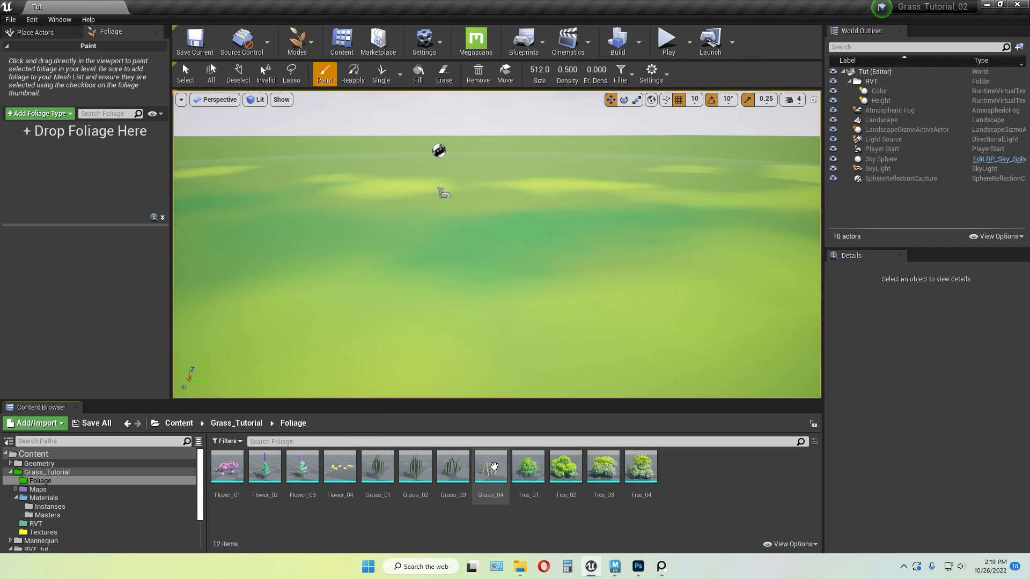
{"action": "left_click_drag", "start_coordinate": [494, 466], "coordinate": [90, 190]}
{"action": "left_click", "coordinate": [21, 144]}
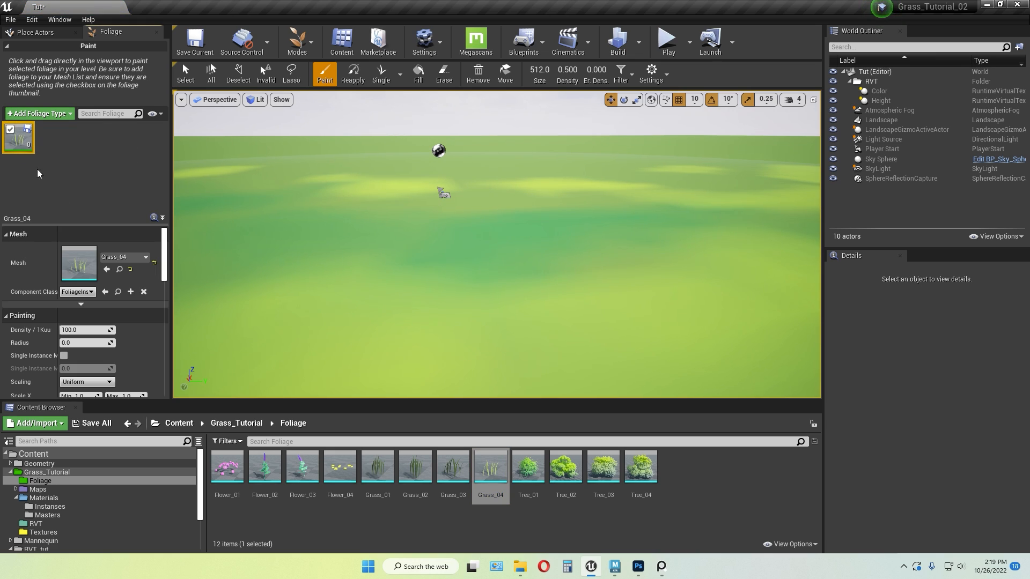
Set the Grass_04 foliage type's painting density to 2000
{"action": "left_click", "coordinate": [81, 332]}
{"action": "type", "text": "20"}
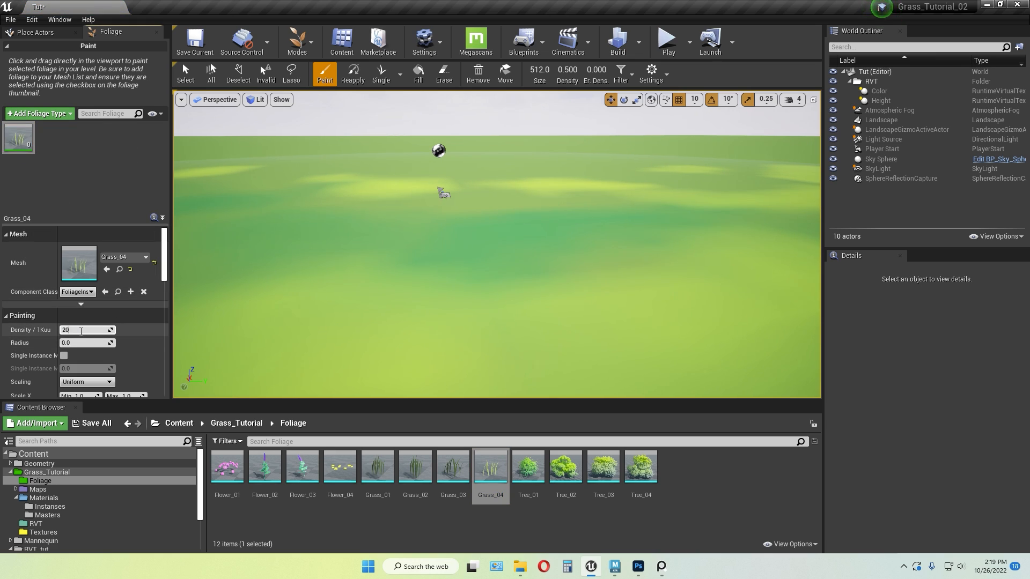
{"action": "type", "text": "00"}
{"action": "key", "text": "Return"}
{"action": "scroll", "coordinate": [79, 363], "scroll_direction": "down", "scroll_amount": 2}
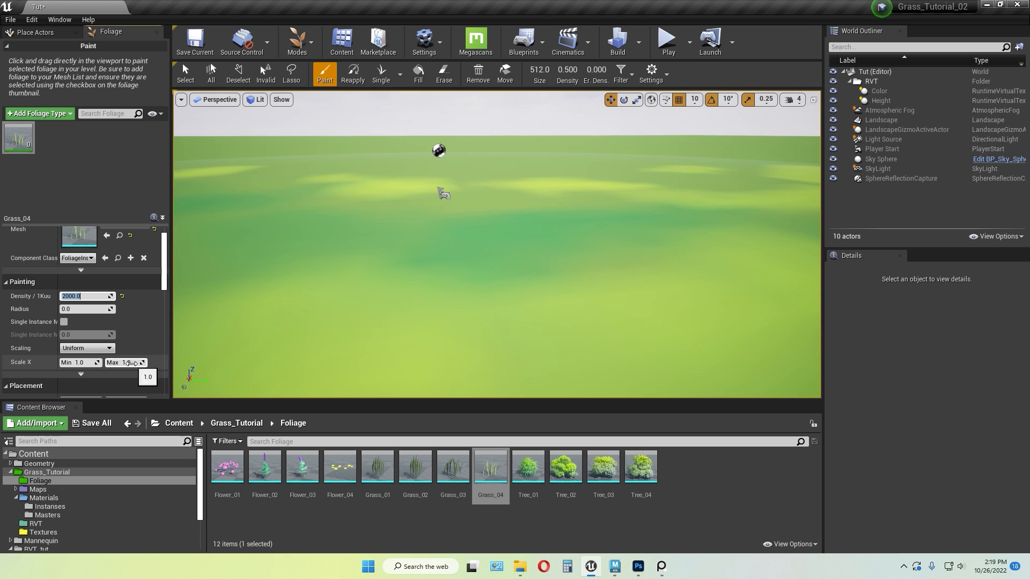
Set Grass_04's maximum X scale to 1.5 and paint a first area of grass across the landscape
{"action": "type", "text": "5"}
{"action": "key", "text": "Return"}
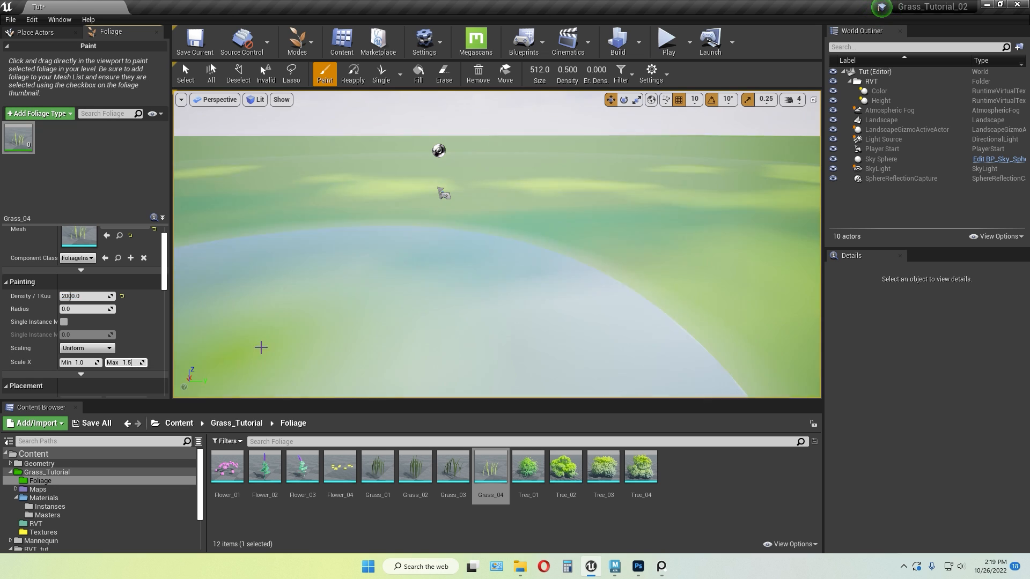
{"action": "mouse_move", "coordinate": [379, 177]}
{"action": "left_mouse_down"}
{"action": "mouse_move", "coordinate": [440, 194]}
{"action": "mouse_move", "coordinate": [582, 172]}
{"action": "mouse_move", "coordinate": [388, 211]}
{"action": "mouse_move", "coordinate": [570, 157]}
{"action": "mouse_move", "coordinate": [523, 207]}
{"action": "left_mouse_up"}
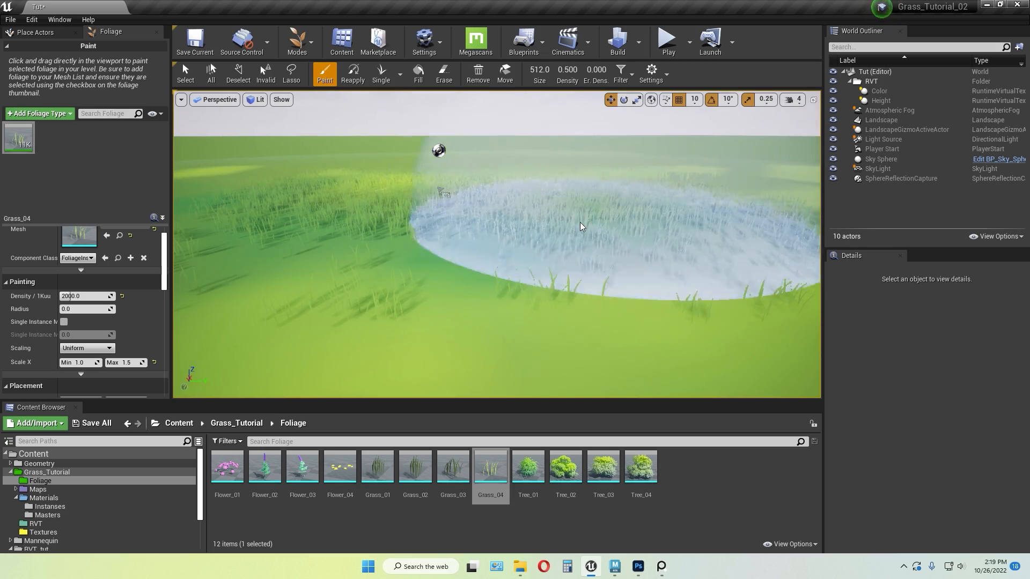
{"action": "mouse_move", "coordinate": [581, 229]}
{"action": "right_mouse_down"}
{"action": "mouse_move", "coordinate": [607, 187]}
{"action": "mouse_move", "coordinate": [641, 208]}
{"action": "mouse_move", "coordinate": [606, 225]}
{"action": "mouse_move", "coordinate": [607, 209]}
{"action": "right_mouse_up"}
{"action": "key", "text": "w"}
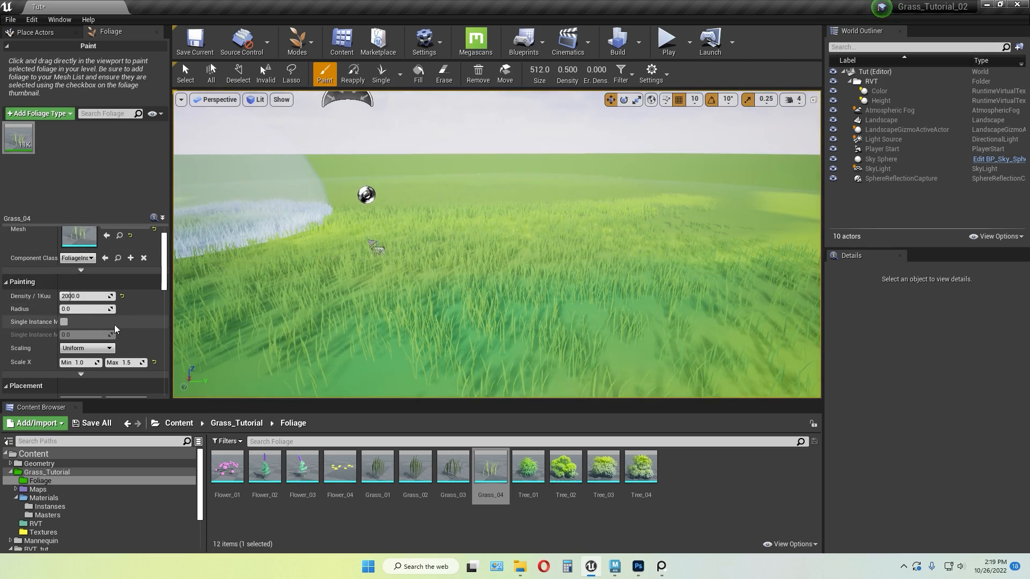
Turn off shadow casting in the Grass_04 foliage type's instance settings
{"action": "scroll", "coordinate": [142, 327], "scroll_direction": "down", "scroll_amount": 4}
{"action": "scroll", "coordinate": [128, 331], "scroll_direction": "down", "scroll_amount": 3}
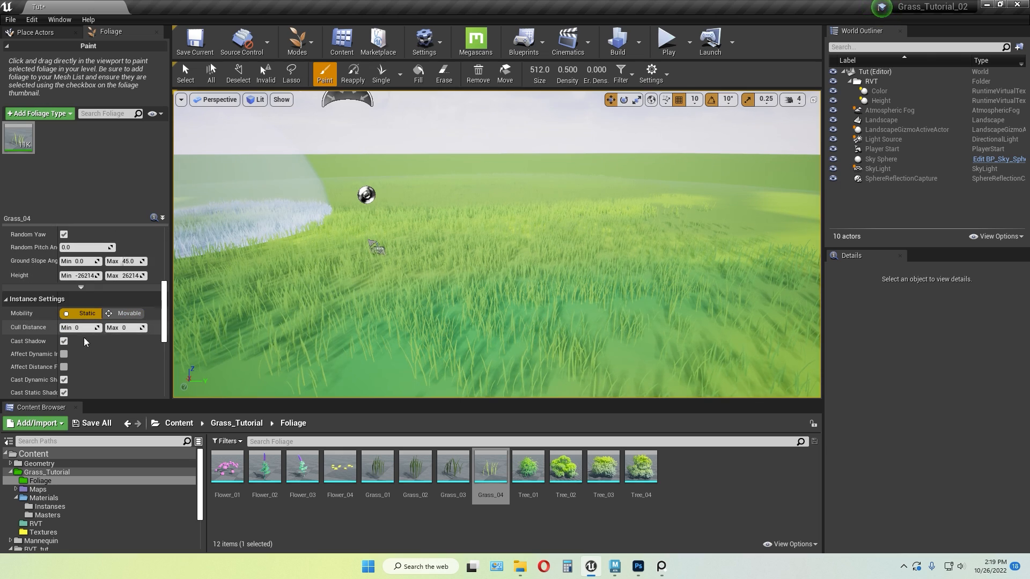
{"action": "left_click", "coordinate": [64, 342]}
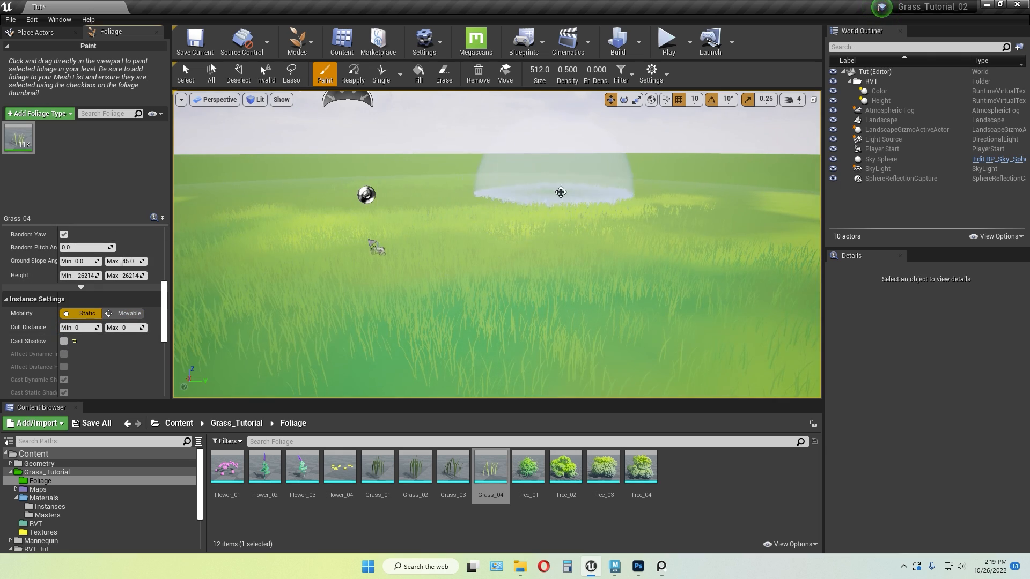
Paint more Grass_04 over the bare parts of the landscape to extend the grass field
{"action": "mouse_move", "coordinate": [559, 193]}
{"action": "right_mouse_down"}
{"action": "mouse_move", "coordinate": [515, 172]}
{"action": "mouse_move", "coordinate": [509, 188]}
{"action": "right_mouse_up"}
{"action": "key", "text": "w"}
{"action": "right_click_drag", "start_coordinate": [425, 257], "coordinate": [425, 260]}
{"action": "key", "text": "s"}
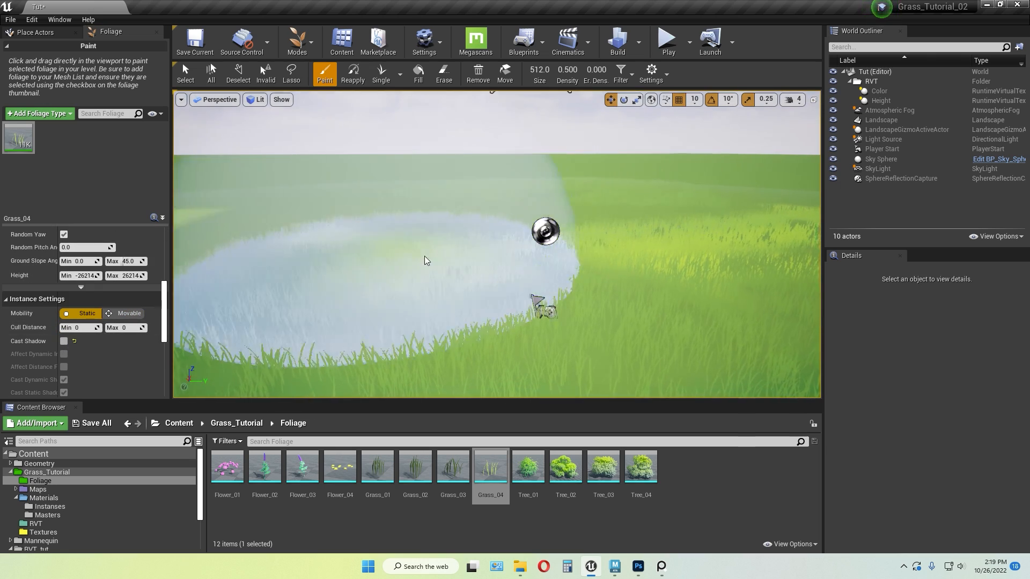
{"action": "right_click_drag", "start_coordinate": [536, 225], "coordinate": [528, 213]}
{"action": "key", "text": "w"}
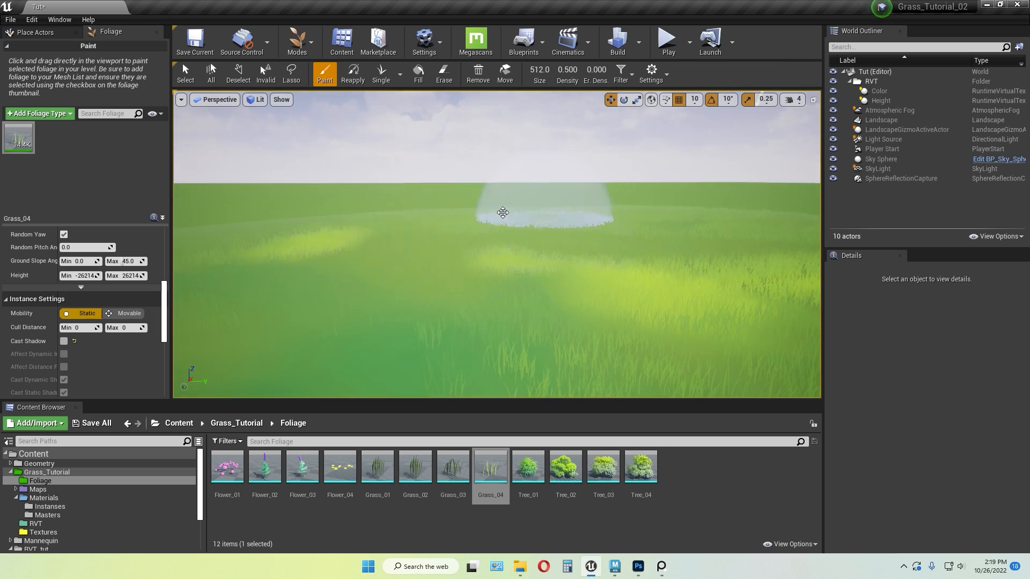
{"action": "right_click_drag", "start_coordinate": [644, 301], "coordinate": [646, 301]}
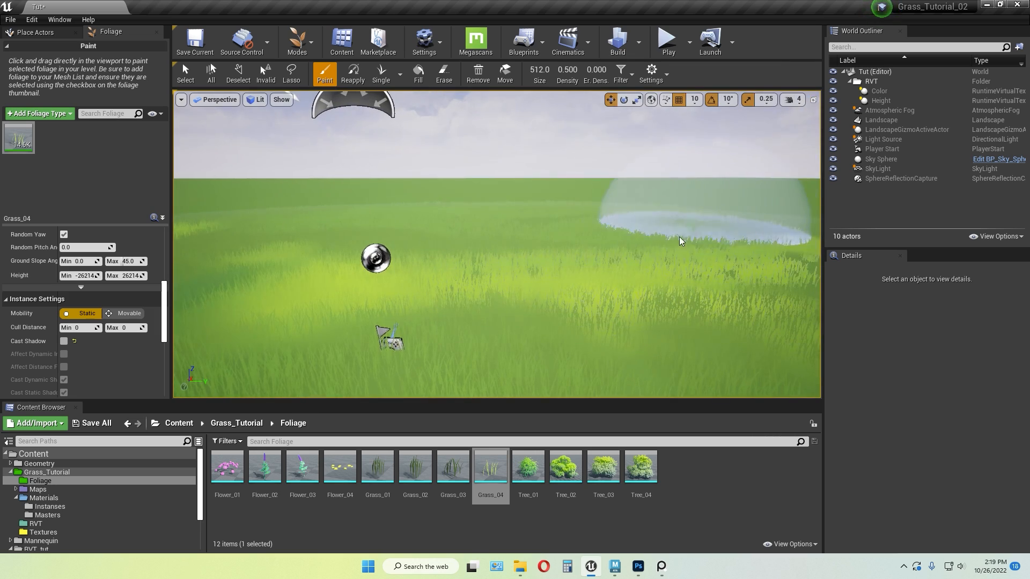
{"action": "mouse_move", "coordinate": [660, 242]}
{"action": "left_mouse_down"}
{"action": "mouse_move", "coordinate": [621, 266]}
{"action": "mouse_move", "coordinate": [407, 260]}
{"action": "mouse_move", "coordinate": [655, 222]}
{"action": "left_mouse_up"}
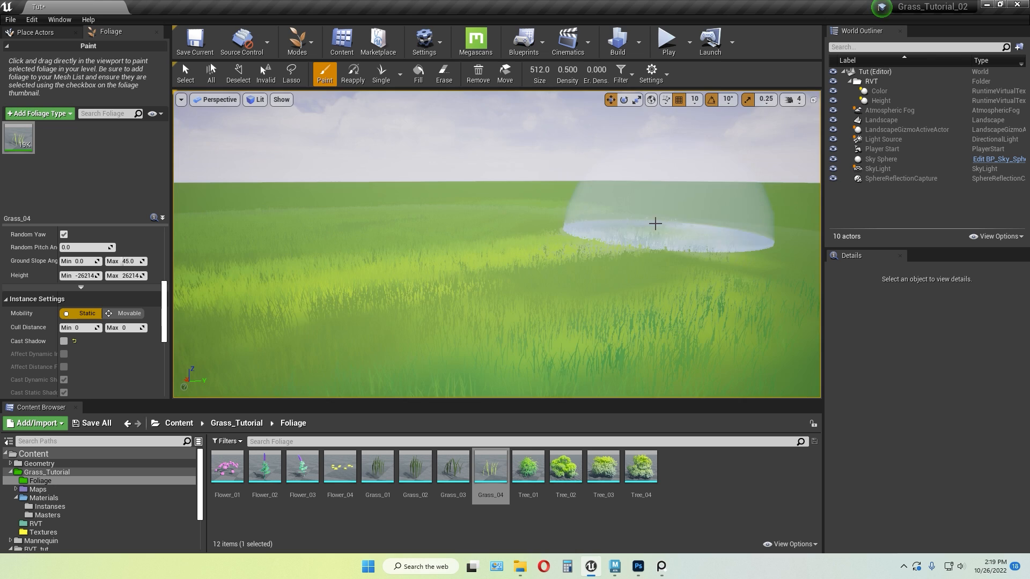
{"action": "right_click_drag", "start_coordinate": [656, 223], "coordinate": [654, 220]}
{"action": "key", "text": "s"}
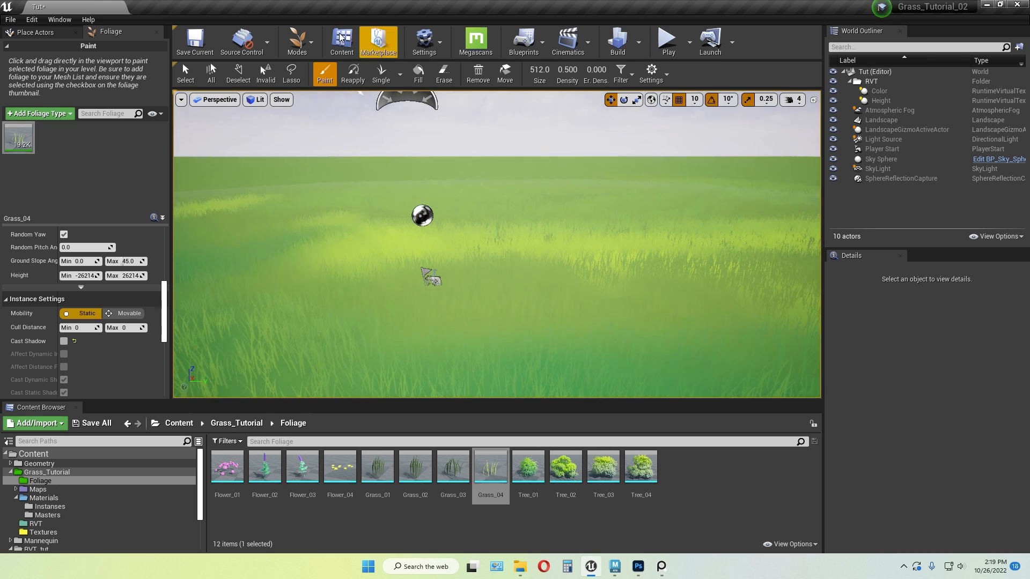
Switch the level editor from Foliage mode back to Select mode and turn on Game View
{"action": "left_click", "coordinate": [296, 42]}
{"action": "left_click", "coordinate": [329, 72]}
{"action": "right_click_drag", "start_coordinate": [554, 253], "coordinate": [554, 228]}
{"action": "key", "text": "g"}
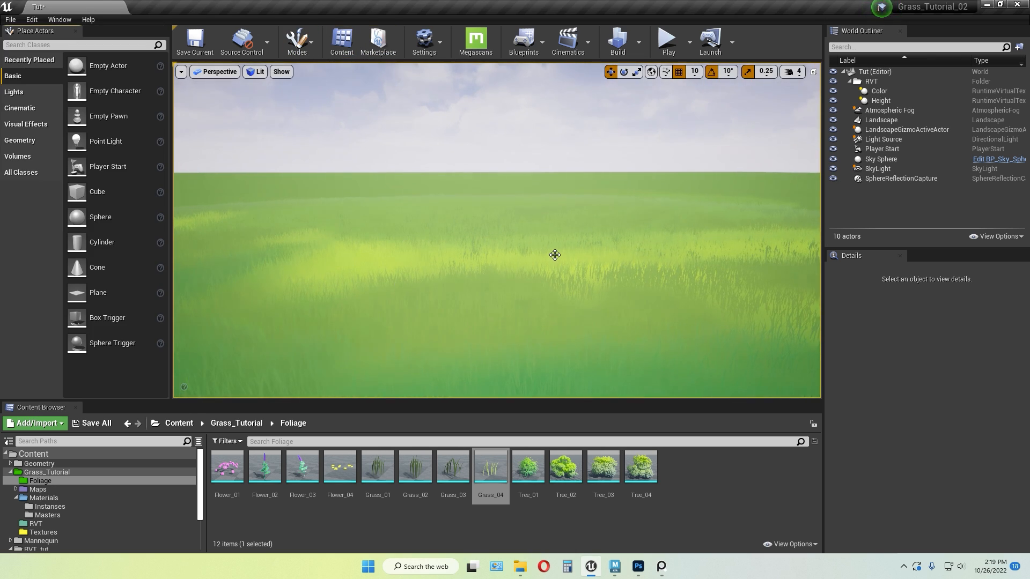
Examine how the painted grass blends with the landscape colors from several viewpoints in the level
{"action": "key", "text": "g"}
{"action": "key", "text": "g"}
{"action": "mouse_move", "coordinate": [603, 252]}
{"action": "right_mouse_down"}
{"action": "mouse_move", "coordinate": [603, 317]}
{"action": "mouse_move", "coordinate": [602, 185]}
{"action": "mouse_move", "coordinate": [603, 292]}
{"action": "mouse_move", "coordinate": [602, 246]}
{"action": "right_mouse_up"}
{"action": "key", "text": "w"}
{"action": "key", "text": "s"}
{"action": "key", "text": "s"}
{"action": "key", "text": "w"}
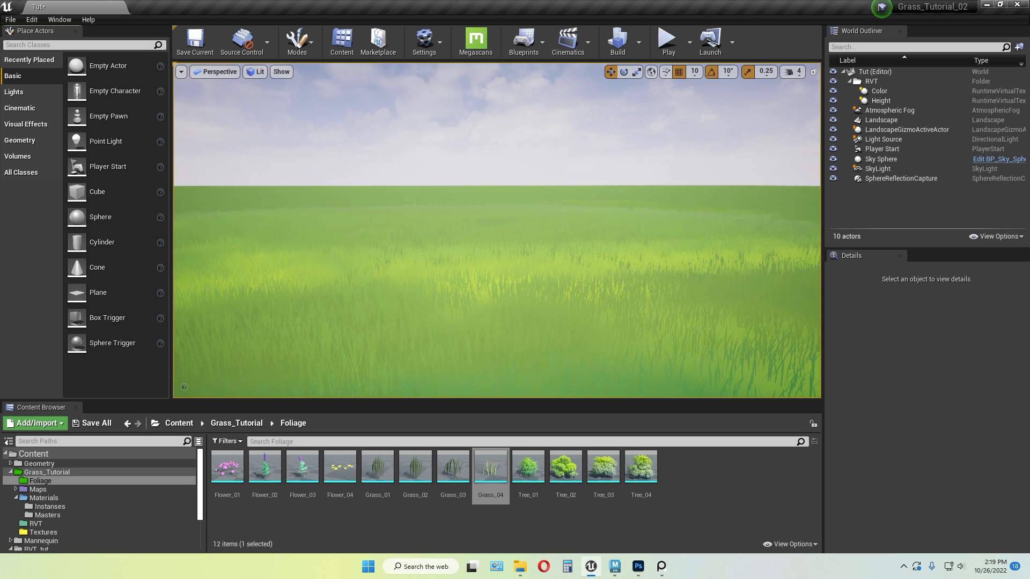
{"action": "key", "text": "a"}
{"action": "right_click_drag", "start_coordinate": [676, 253], "coordinate": [606, 260]}
{"action": "key", "text": "w"}
{"action": "key", "text": "a"}
{"action": "key", "text": "a"}
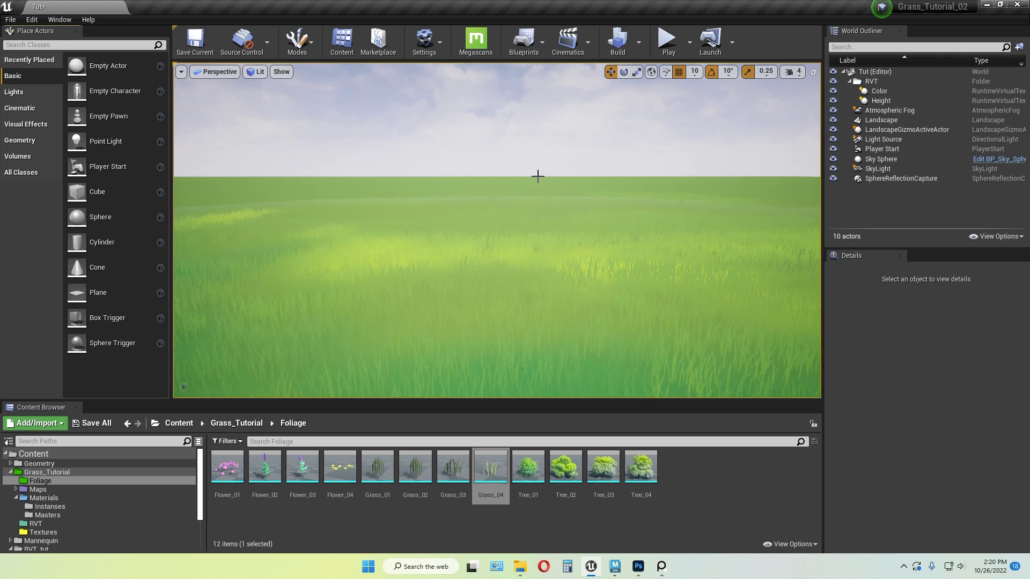
Locate the Landscape's MI_Landscape_RVT material instance in the content folders and open it briefly to check its grass color parameters
{"action": "left_click", "coordinate": [435, 185]}
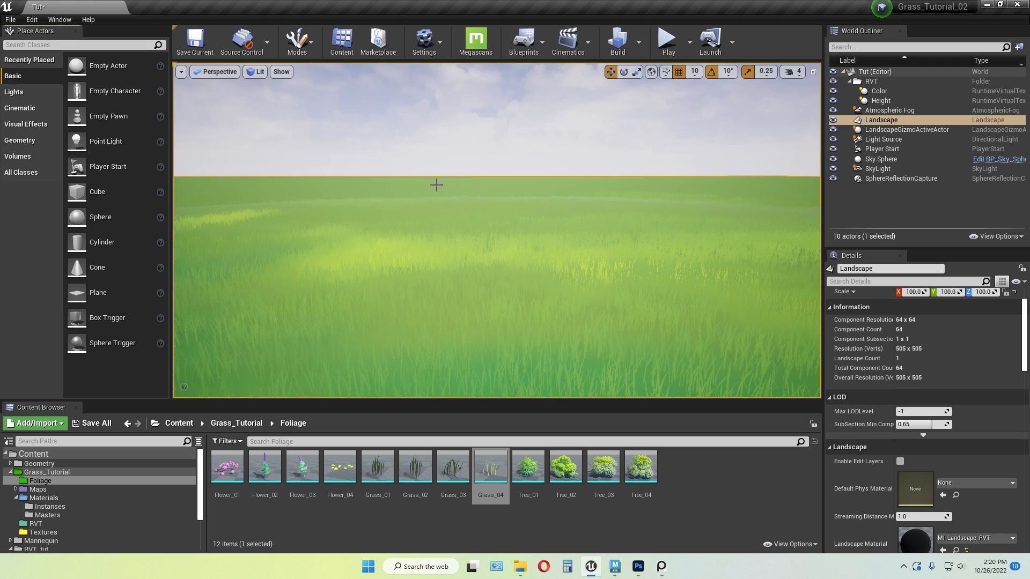
{"action": "scroll", "coordinate": [943, 472], "scroll_direction": "down", "scroll_amount": 5}
{"action": "left_click", "coordinate": [958, 482]}
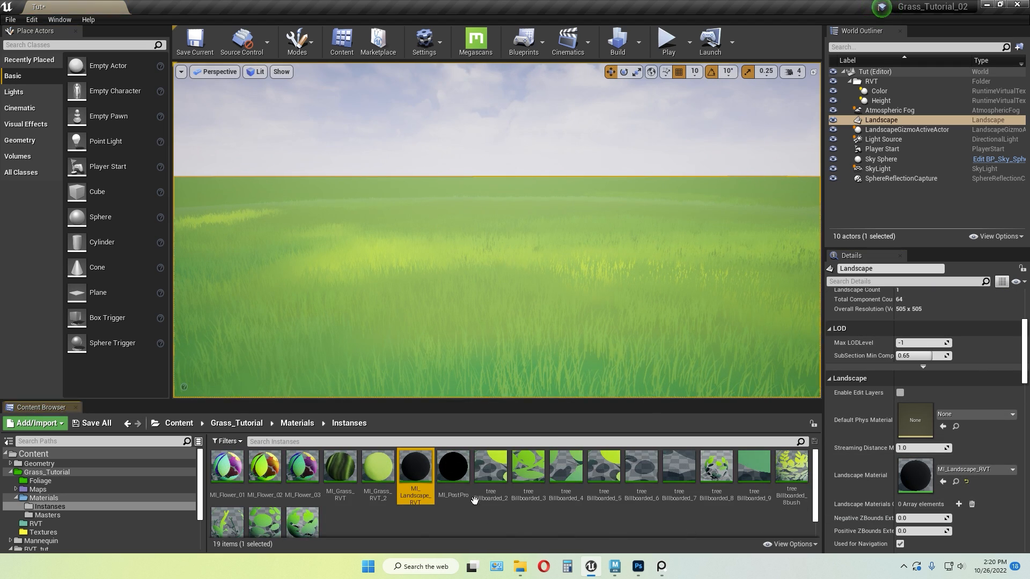
{"action": "double_click", "coordinate": [415, 467]}
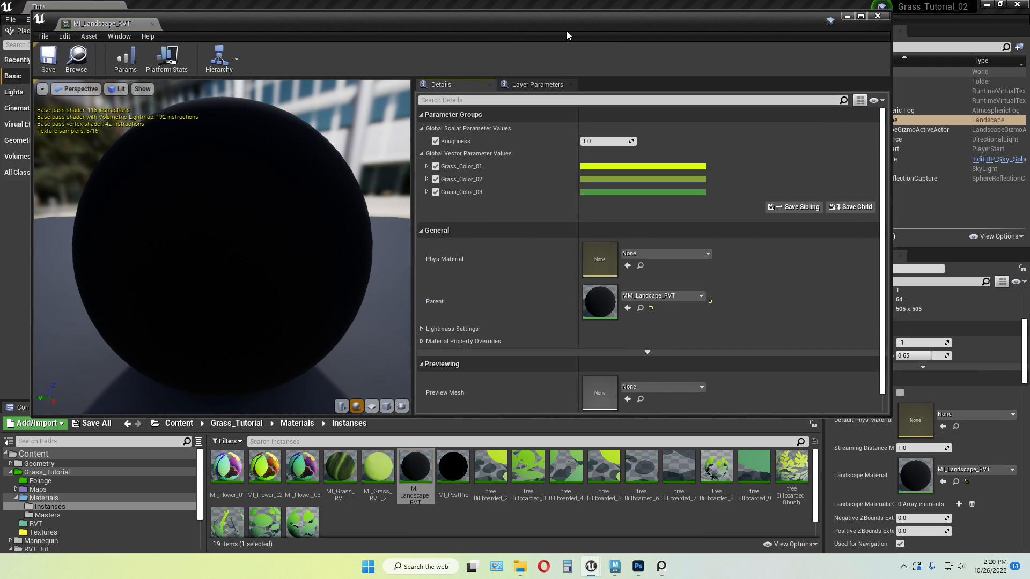
{"action": "left_click", "coordinate": [877, 17]}
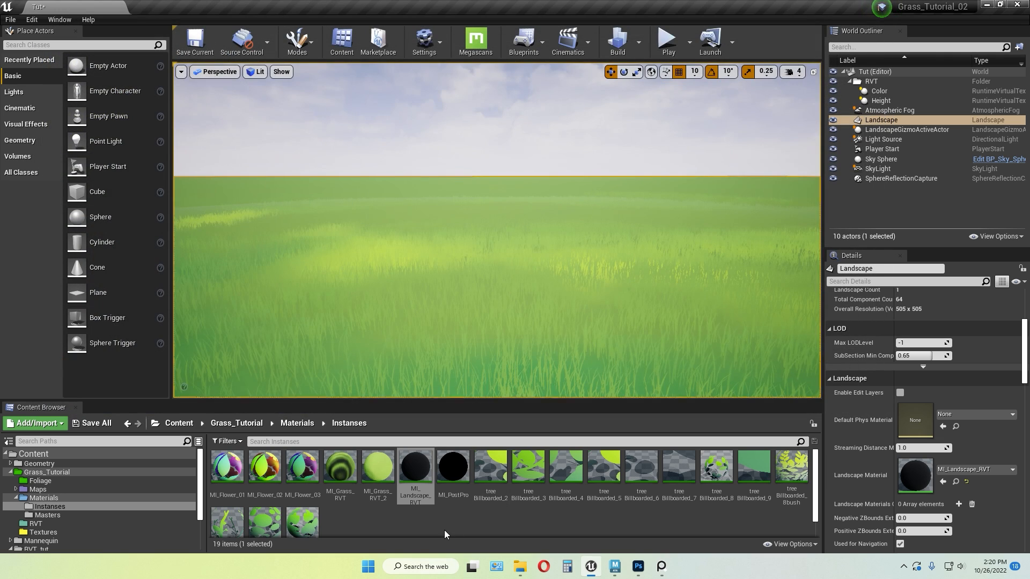
Duplicate MI_Landscape_RVT as MI_Landscape_RVT_2 and assign the copy as the Landscape's material
{"action": "key", "text": "ctrl+v"}
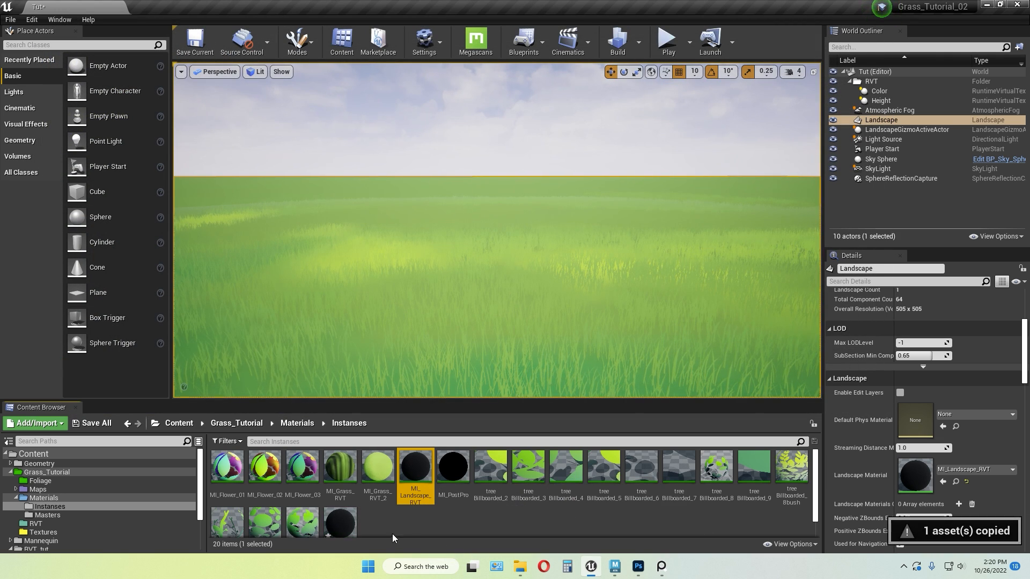
{"action": "scroll", "coordinate": [384, 518], "scroll_direction": "down", "scroll_amount": 1}
{"action": "left_click_drag", "start_coordinate": [341, 507], "coordinate": [923, 477]}
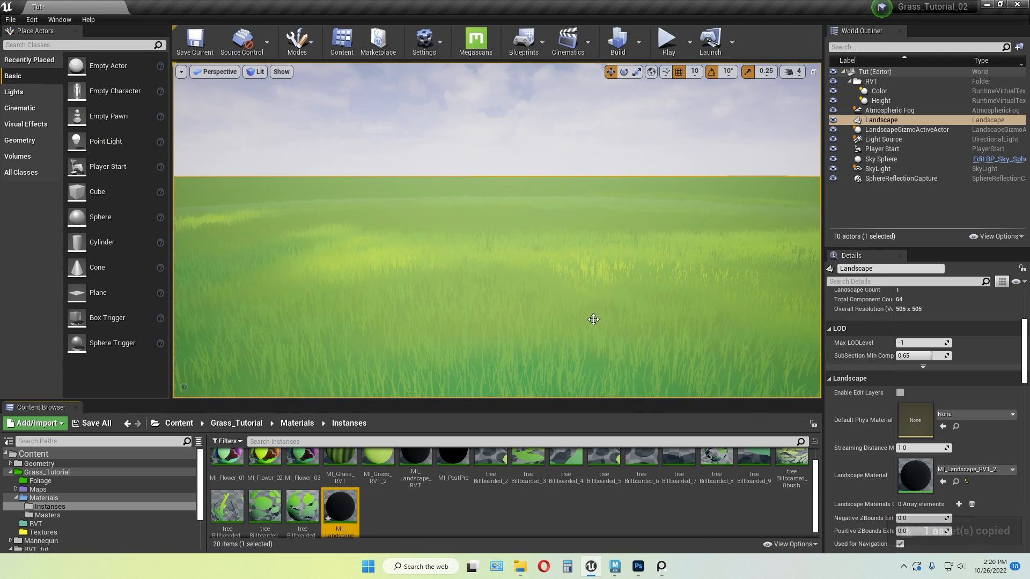
Open MI_Landscape_RVT_2 and shrink its editor window so the level viewport stays visible beside it
{"action": "double_click", "coordinate": [340, 507]}
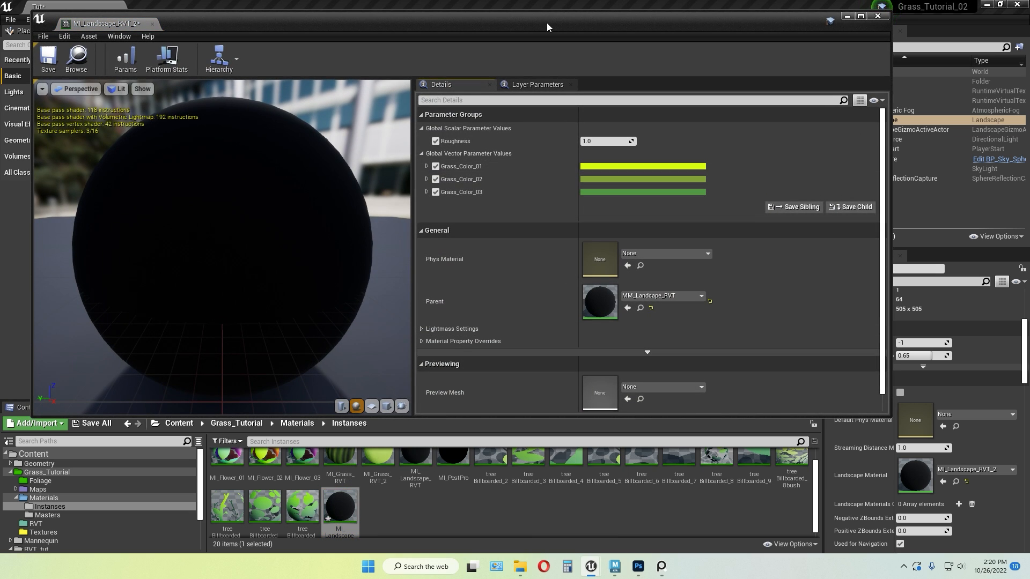
{"action": "left_click_drag", "start_coordinate": [547, 22], "coordinate": [554, 51]}
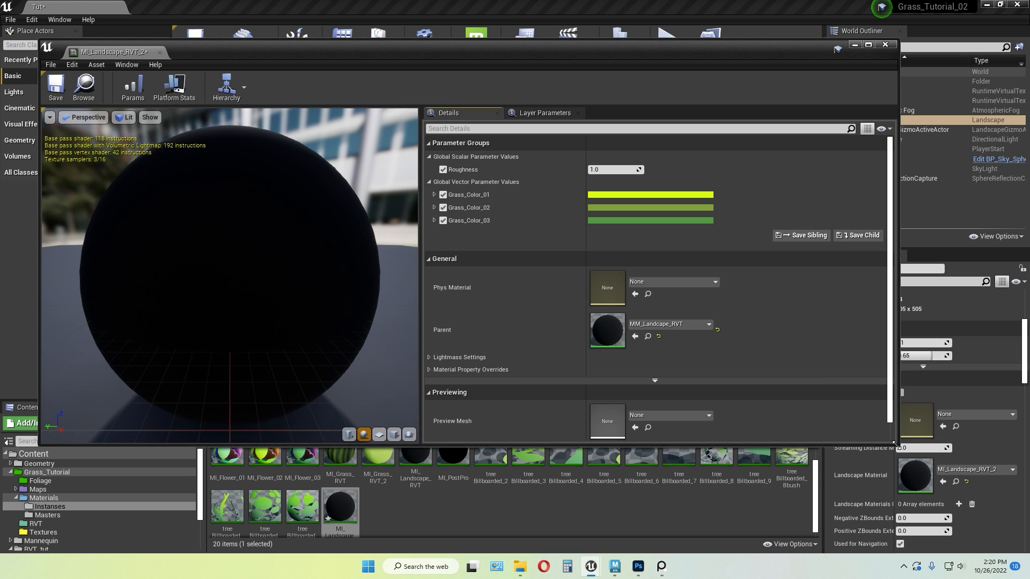
{"action": "left_click_drag", "start_coordinate": [893, 443], "coordinate": [350, 460]}
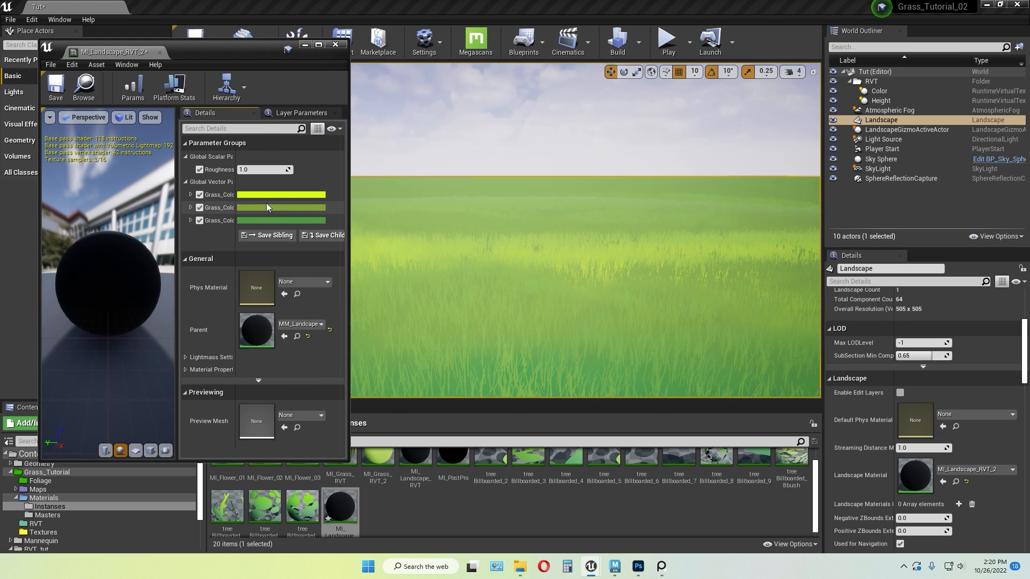
Set Grass_Color_02 in MI_Landscape_RVT_2 to purple (hex sRGB A22C8C) and inspect the grass in the viewport
{"action": "left_click", "coordinate": [254, 212]}
{"action": "left_click", "coordinate": [358, 267]}
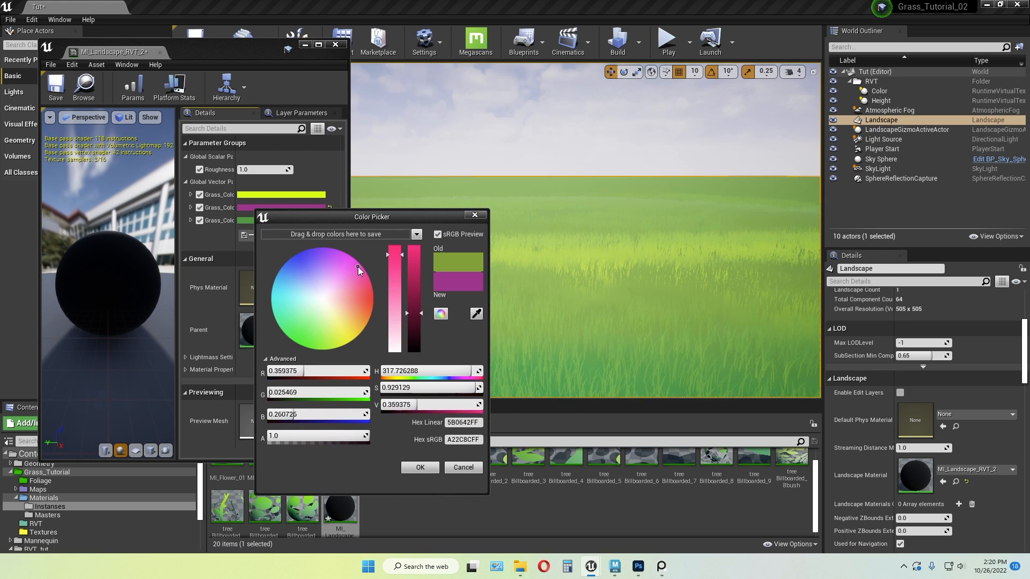
{"action": "left_click", "coordinate": [421, 468]}
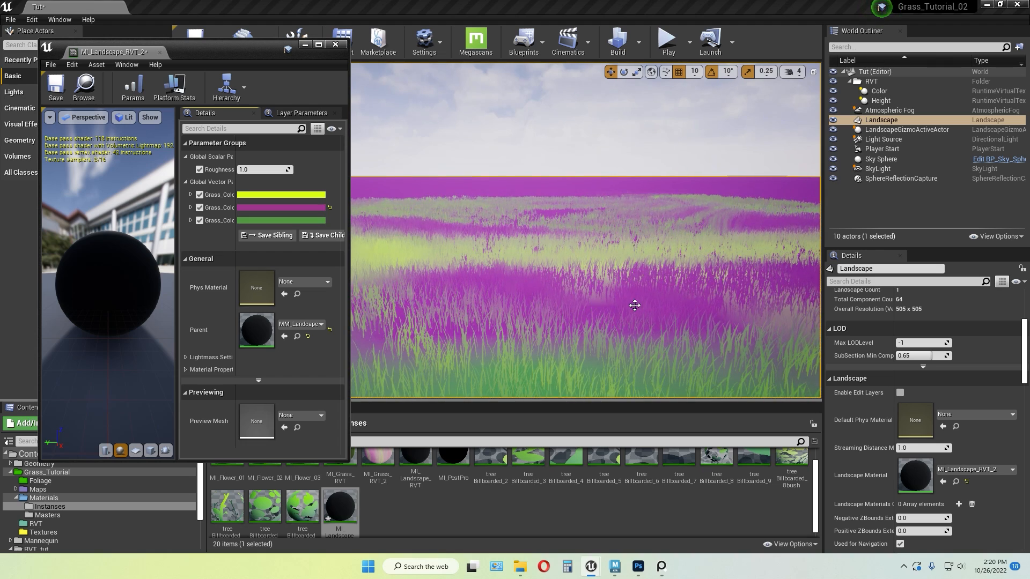
{"action": "key", "text": "g"}
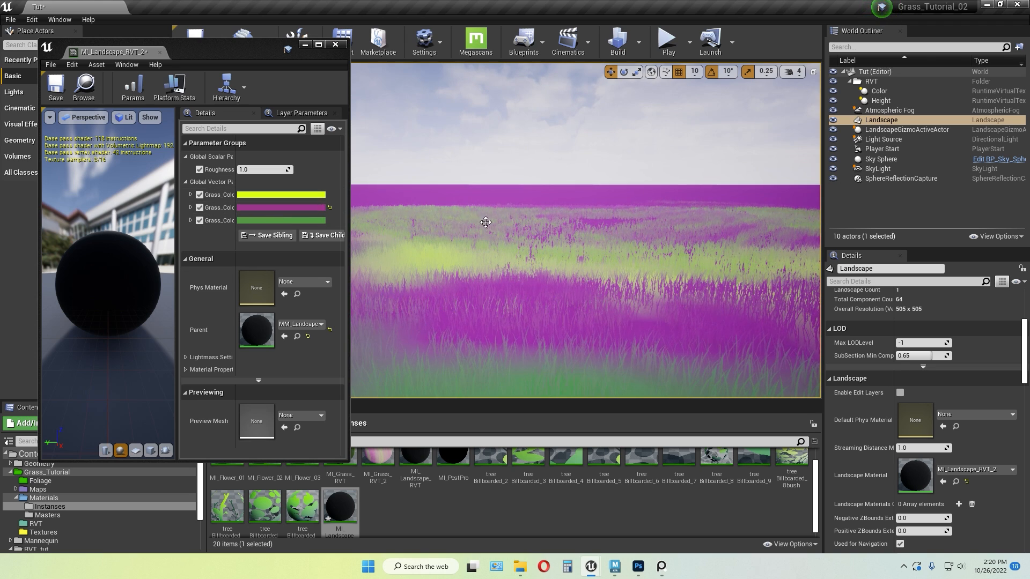
{"action": "right_click_drag", "start_coordinate": [557, 245], "coordinate": [584, 242]}
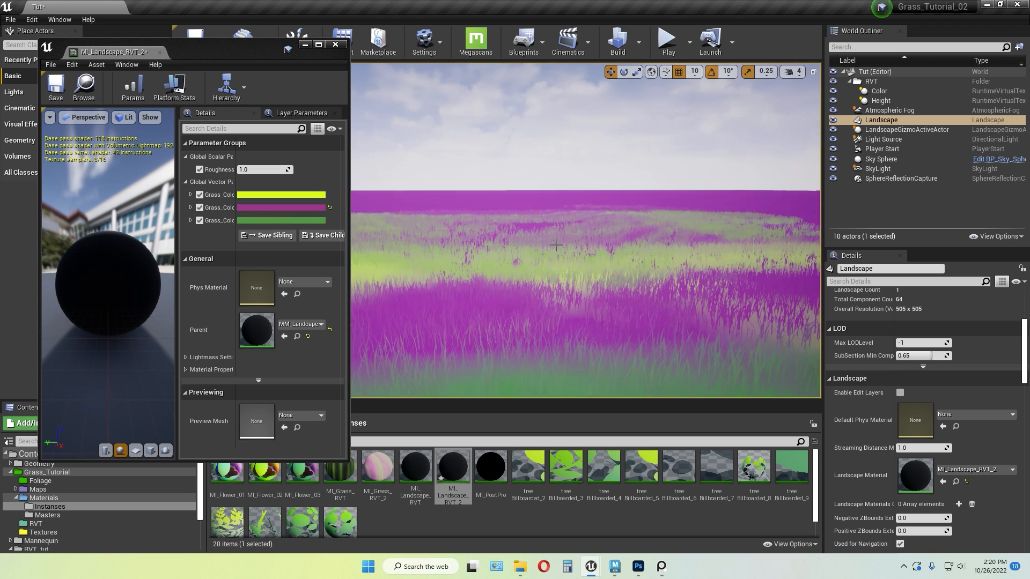
Change Grass_Color_02 to near-white, hex sRGB F9F8F6
{"action": "left_click", "coordinate": [299, 203]}
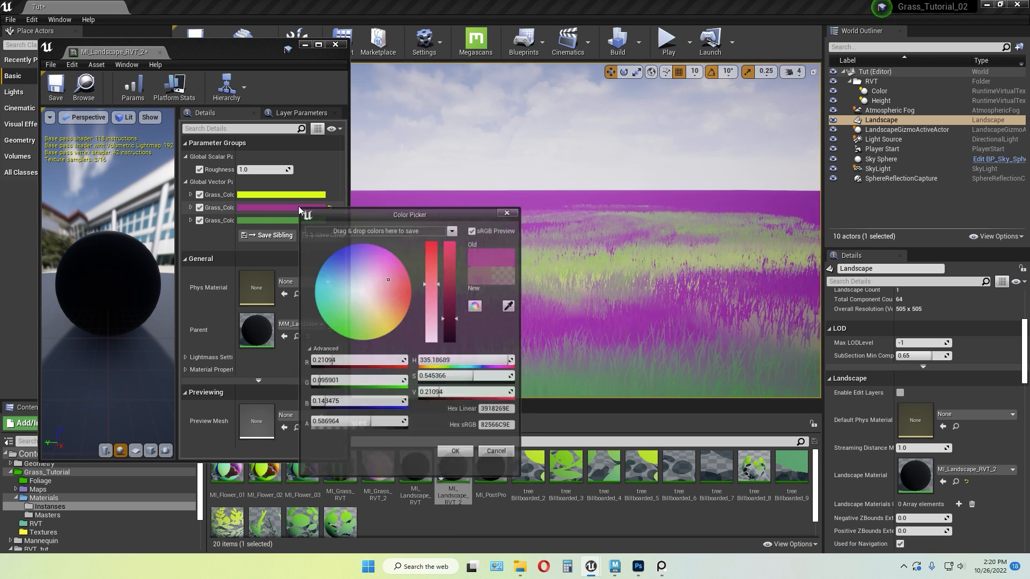
{"action": "left_click", "coordinate": [368, 298]}
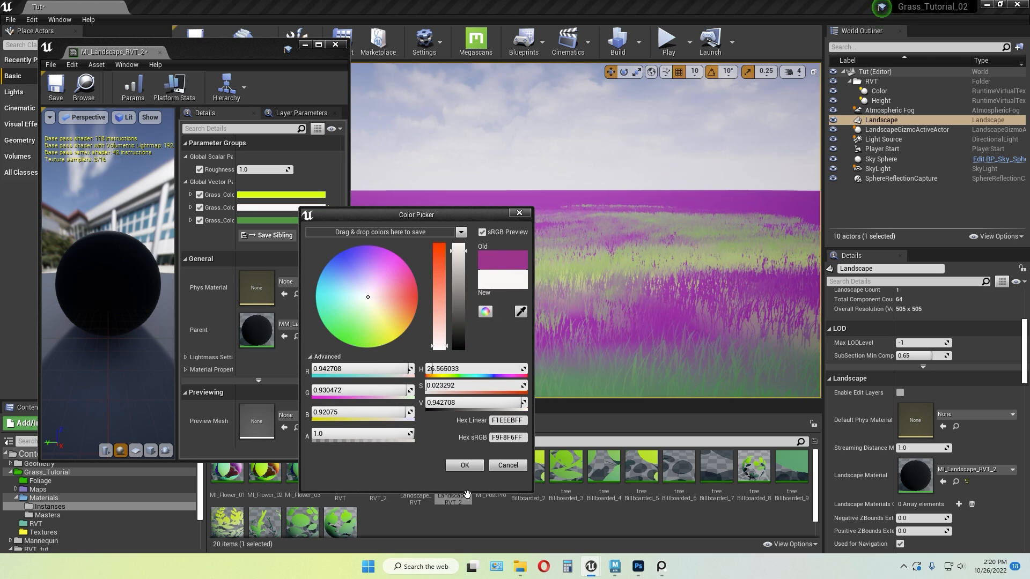
{"action": "left_click", "coordinate": [465, 465]}
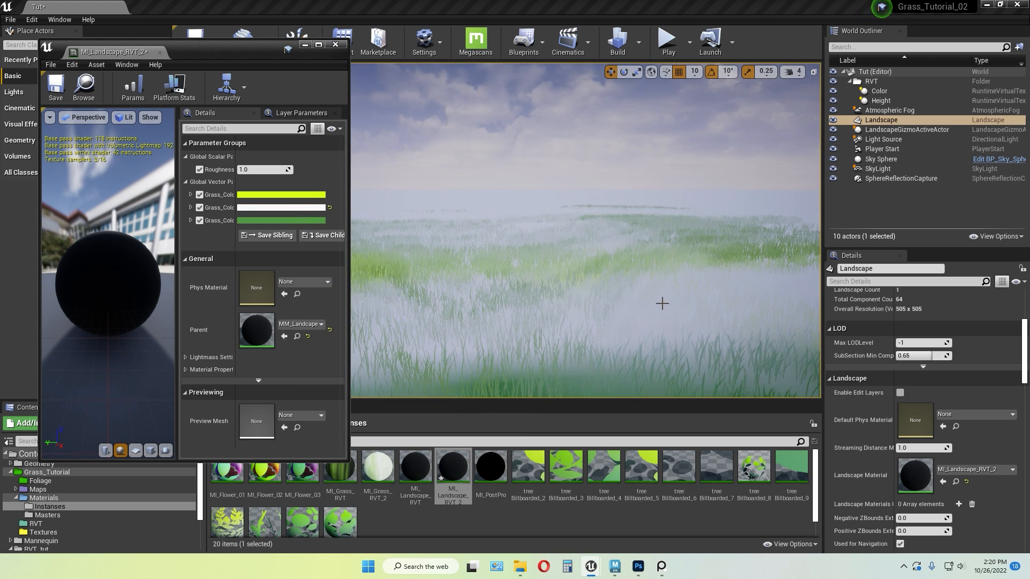
Change Grass_Color_02 to a strongly saturated golden yellow
{"action": "left_click", "coordinate": [299, 208]}
{"action": "left_click", "coordinate": [405, 321]}
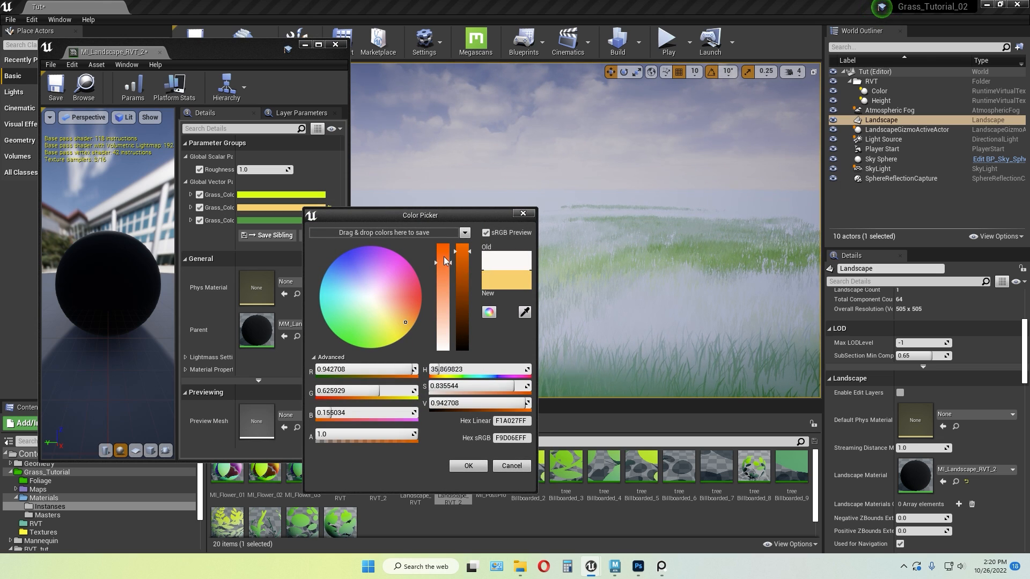
{"action": "left_click_drag", "start_coordinate": [444, 261], "coordinate": [444, 254]}
{"action": "left_click", "coordinate": [468, 466]}
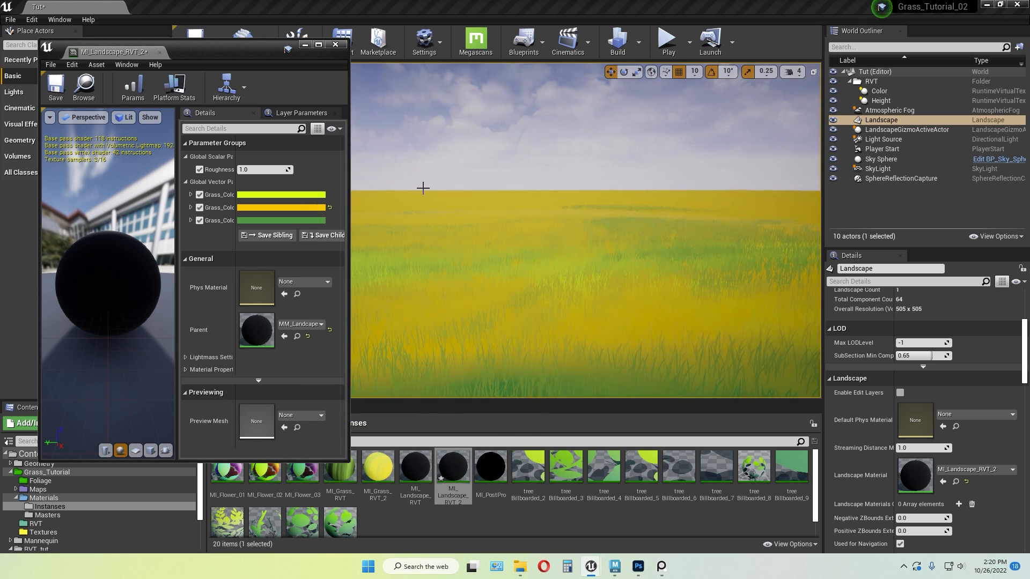
Change Grass_Color_02 to a light yellow-green, hex sRGB C9F971
{"action": "left_click", "coordinate": [302, 208]}
{"action": "left_click", "coordinate": [372, 343]}
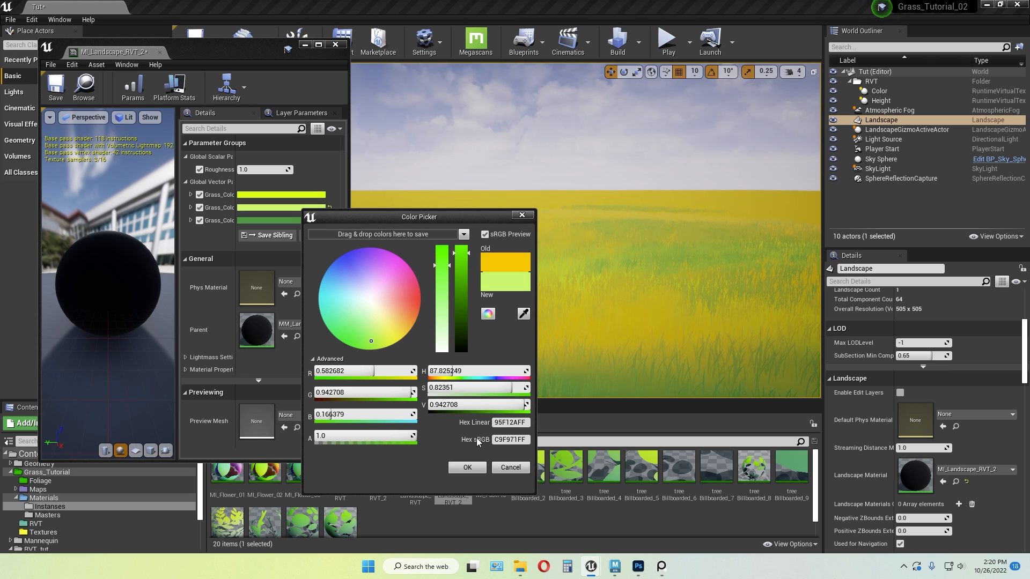
{"action": "left_click", "coordinate": [467, 467]}
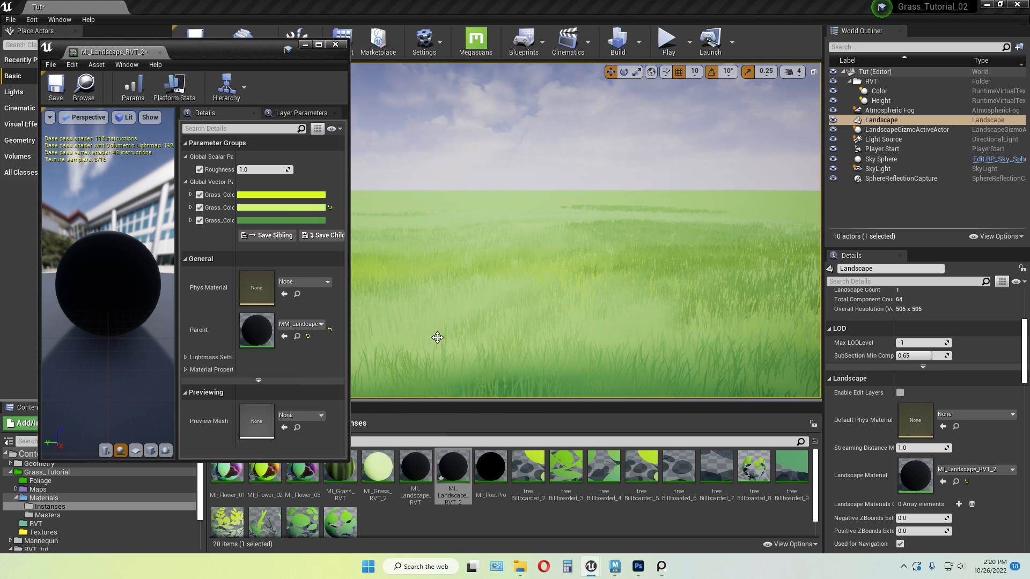
Try a darker, muted yellow-green for Grass_Color_02
{"action": "left_click", "coordinate": [281, 208]}
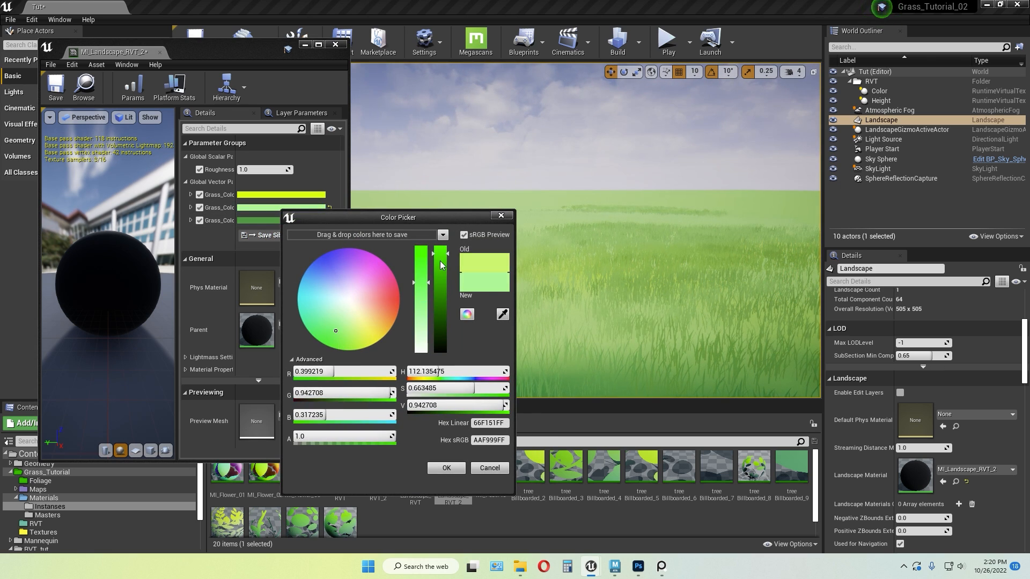
{"action": "left_click", "coordinate": [423, 262]}
{"action": "left_click", "coordinate": [354, 342]}
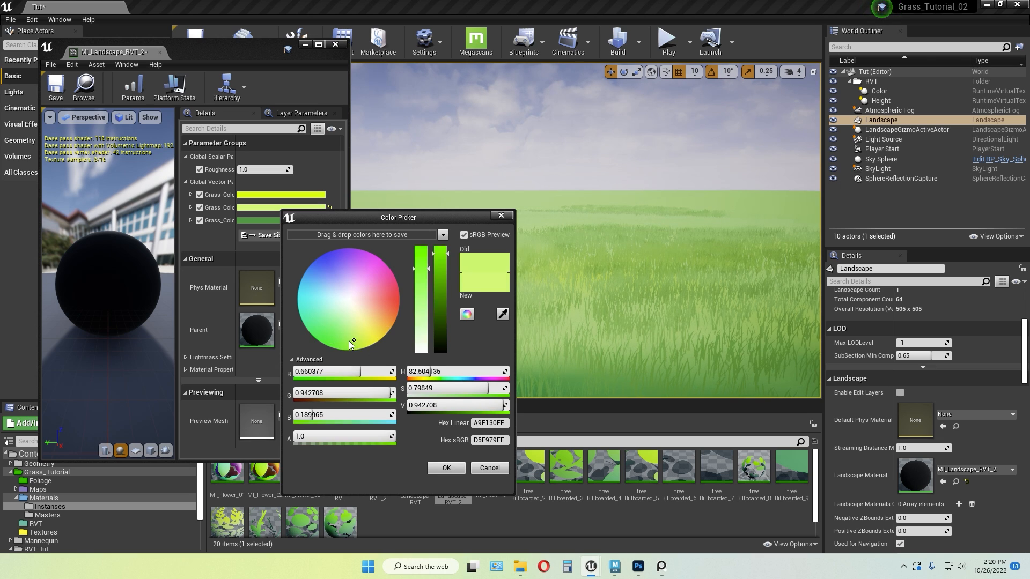
{"action": "left_click", "coordinate": [445, 280]}
{"action": "left_click", "coordinate": [445, 469]}
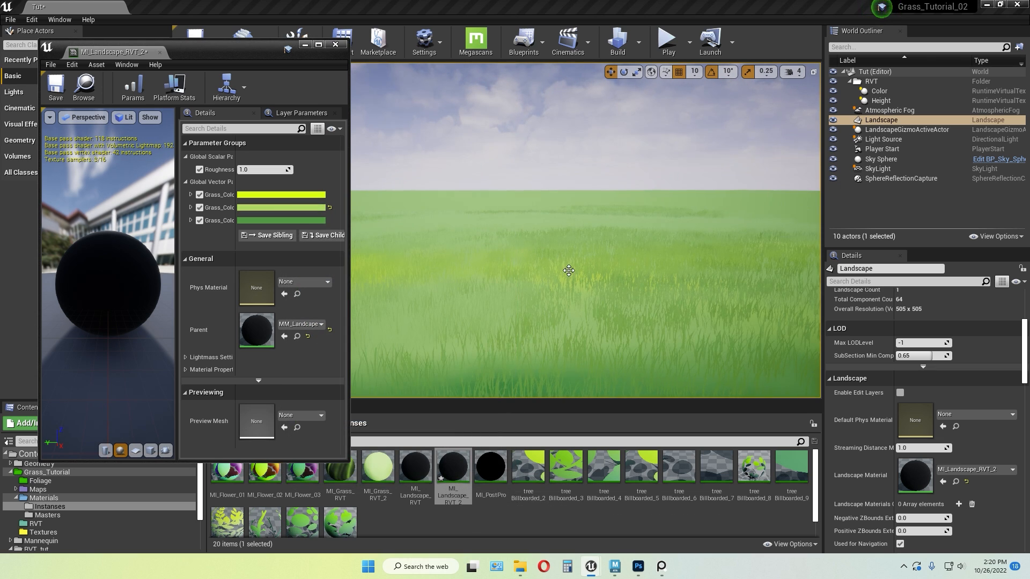
Undo the Grass_Color_02 changes back to the olive green and close the MI_Landscape_RVT_2 editor
{"action": "left_click", "coordinate": [281, 208]}
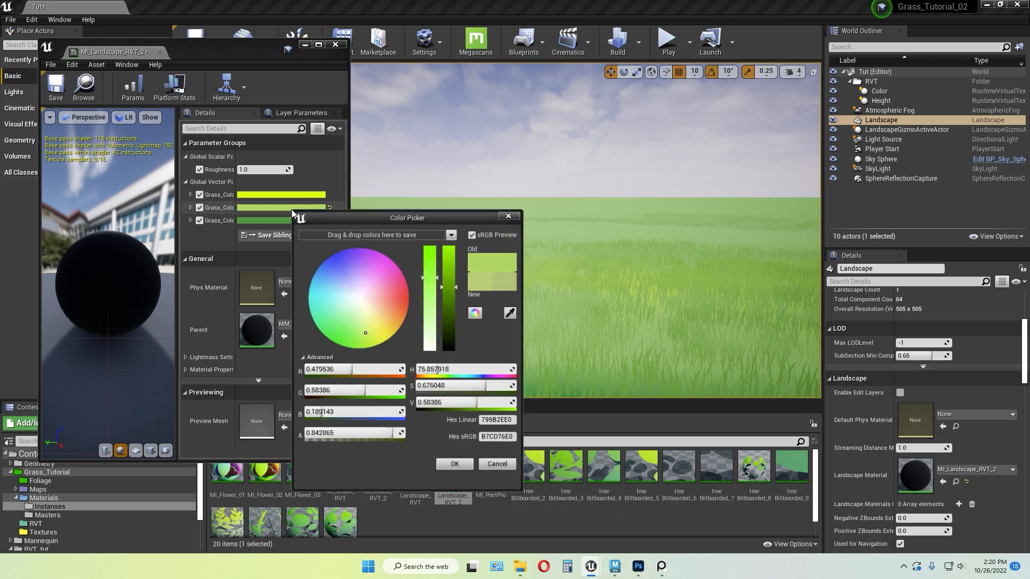
{"action": "left_click", "coordinate": [511, 218]}
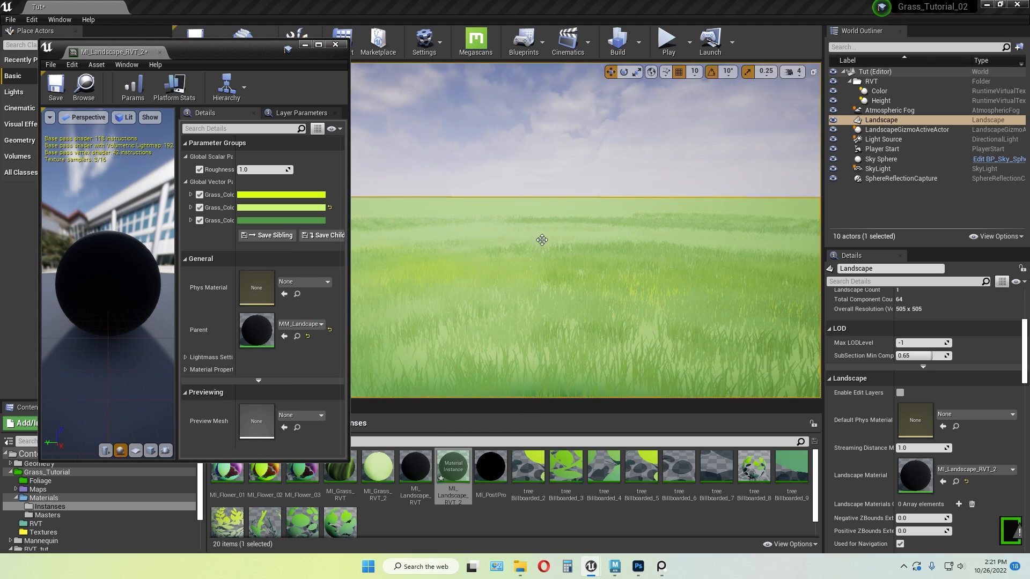
{"action": "key", "text": "ctrl+z"}
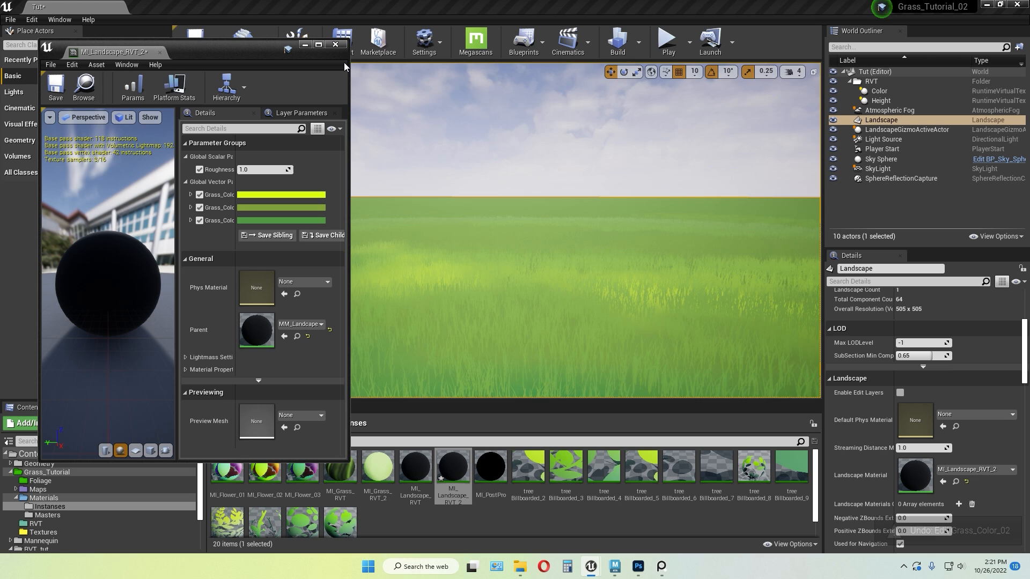
{"action": "left_click", "coordinate": [336, 45]}
Switch the level editor to Landscape mode and activate its Paint tool
{"action": "left_click", "coordinate": [307, 45]}
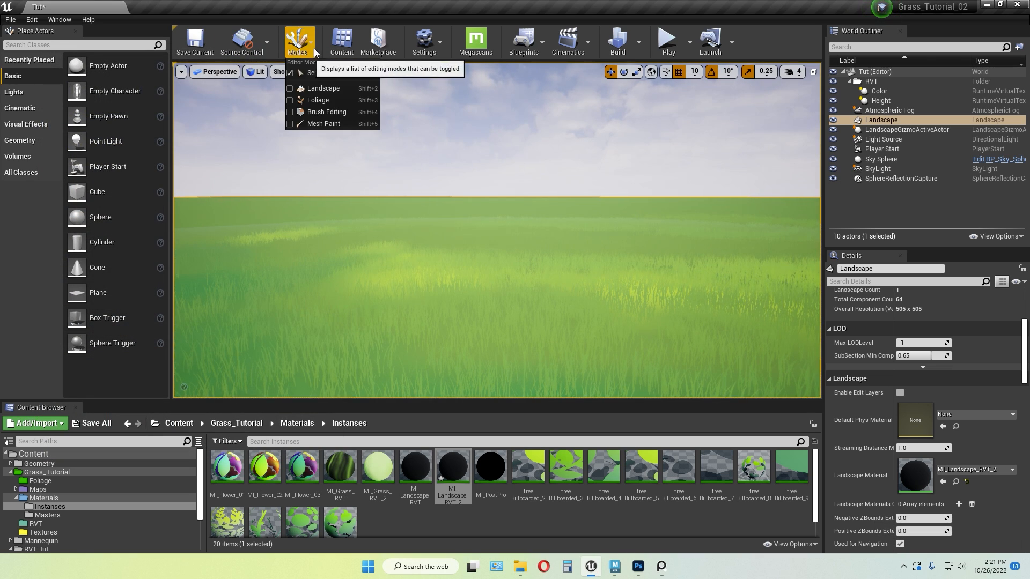
{"action": "left_click", "coordinate": [321, 101]}
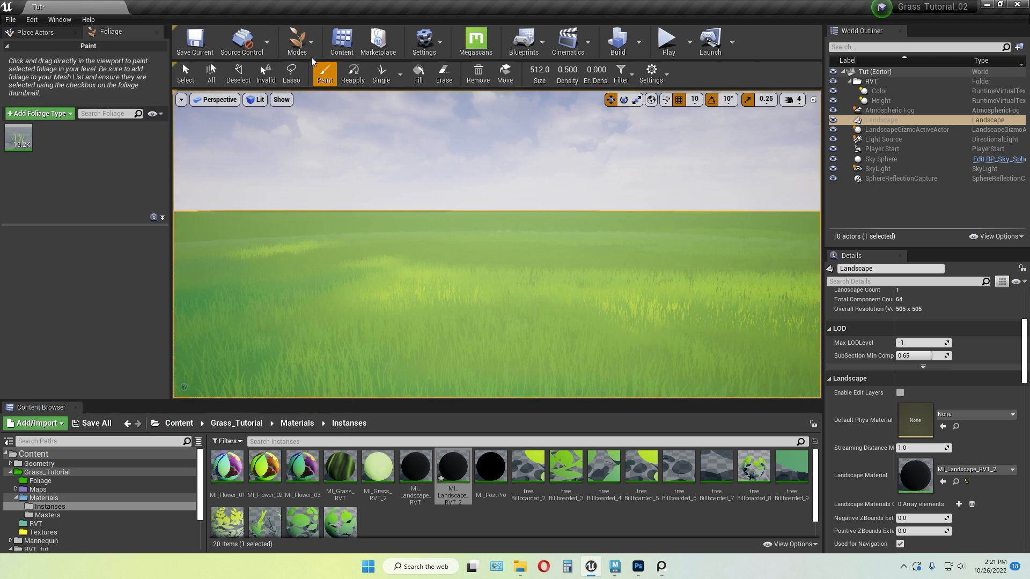
{"action": "left_click", "coordinate": [297, 43]}
{"action": "left_click", "coordinate": [350, 79]}
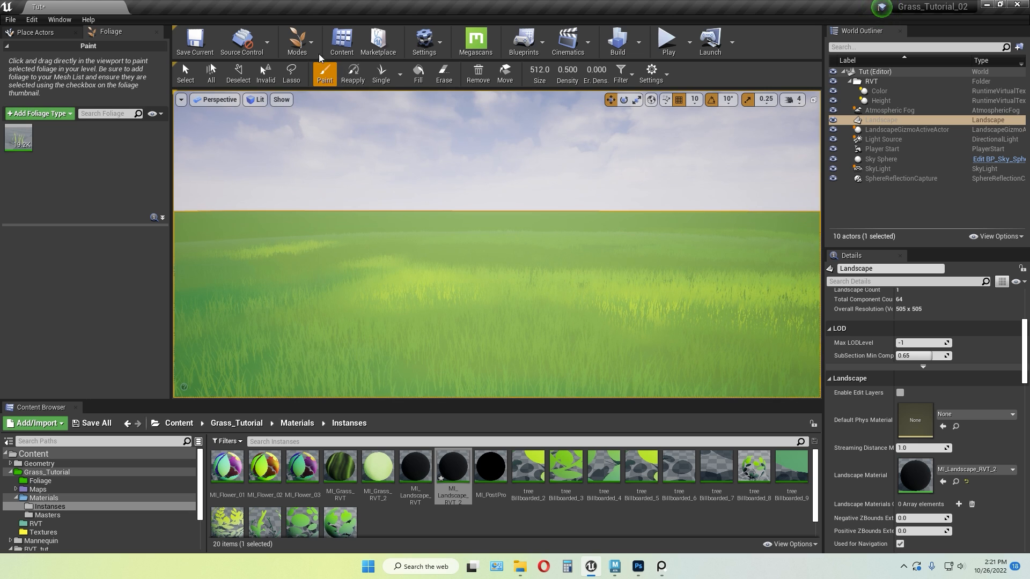
{"action": "left_click", "coordinate": [297, 43]}
{"action": "left_click", "coordinate": [323, 87]}
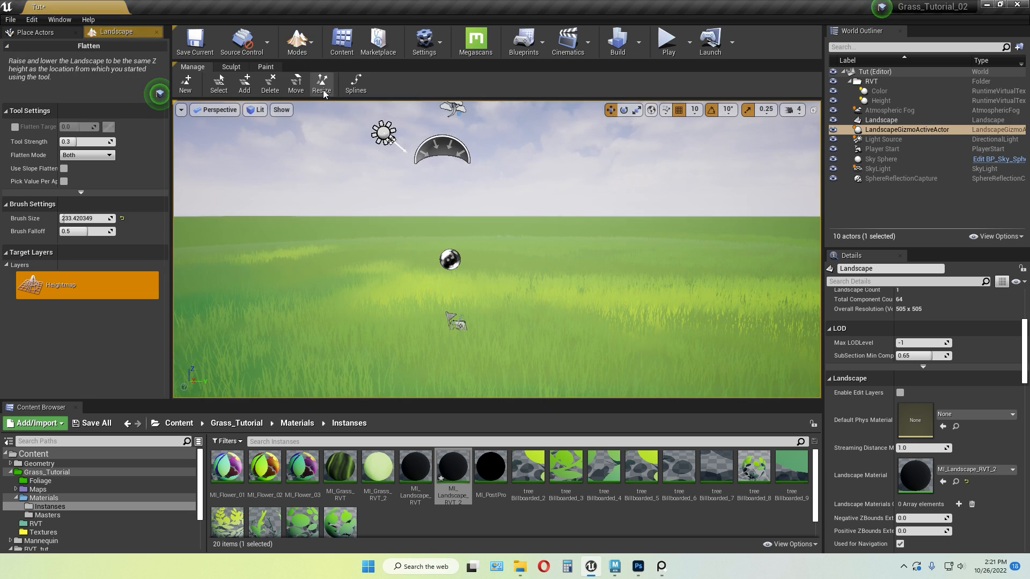
{"action": "left_click", "coordinate": [266, 66]}
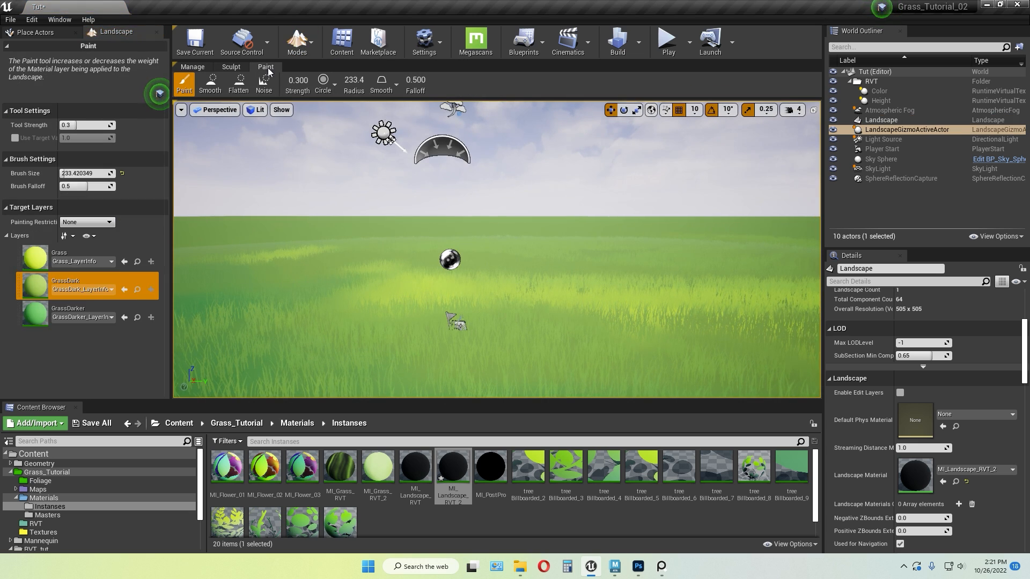
Paint the Grass layer at 0.252 strength, set the brush size to about 261, and paint the GrassDark layer over the meadow
{"action": "left_click", "coordinate": [43, 261]}
{"action": "mouse_move", "coordinate": [601, 268]}
{"action": "right_mouse_down"}
{"action": "mouse_move", "coordinate": [574, 324]}
{"action": "mouse_move", "coordinate": [644, 252]}
{"action": "mouse_move", "coordinate": [602, 248]}
{"action": "mouse_move", "coordinate": [599, 284]}
{"action": "mouse_move", "coordinate": [611, 252]}
{"action": "right_mouse_up"}
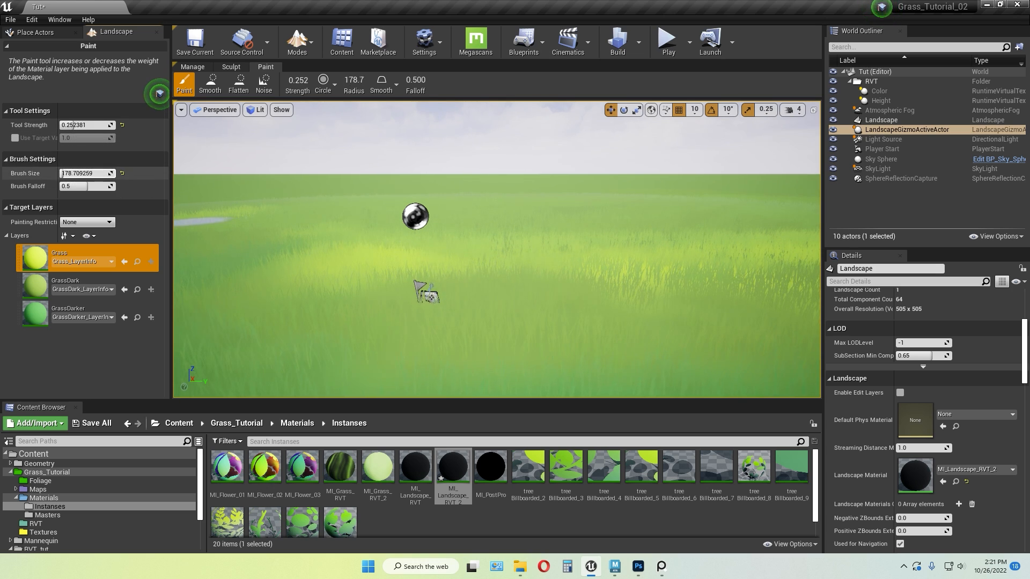
{"action": "left_click_drag", "start_coordinate": [62, 173], "coordinate": [86, 174]}
{"action": "left_click", "coordinate": [70, 284]}
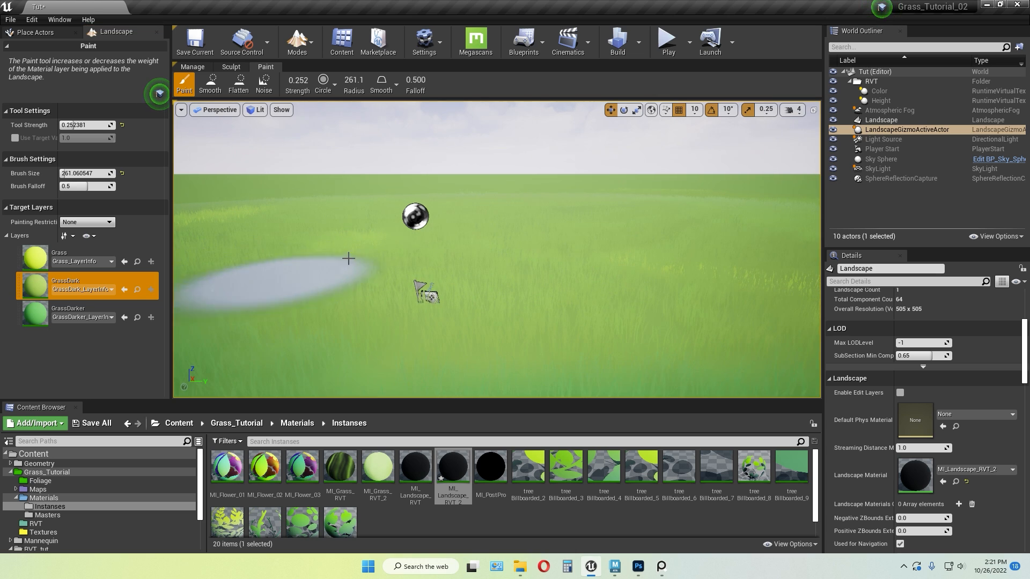
Paint bright horizontal bands of the Grass layer across the middle and foreground, undoing a stroke along the way
{"action": "left_click", "coordinate": [82, 261]}
{"action": "left_click_drag", "start_coordinate": [376, 255], "coordinate": [719, 236]}
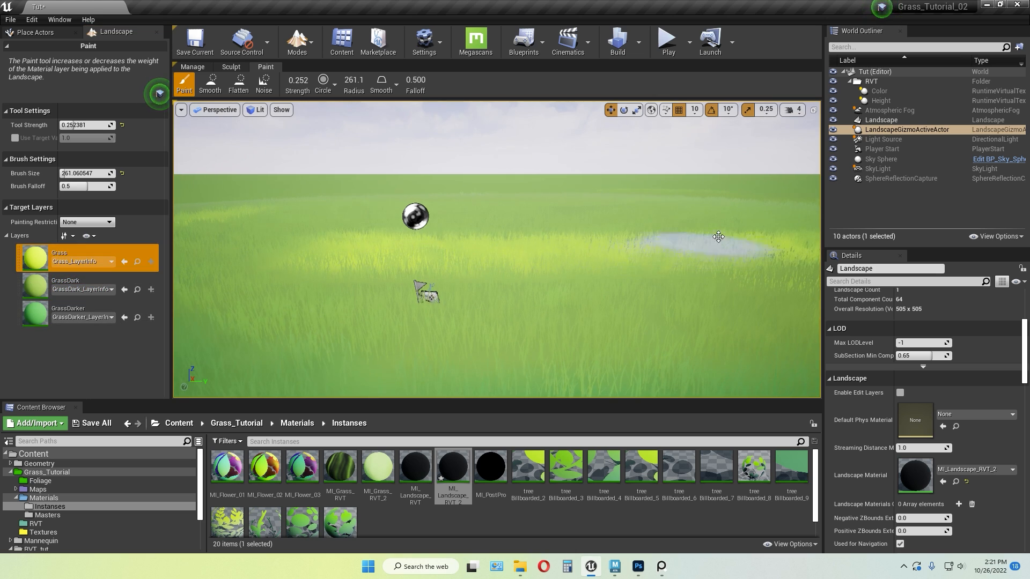
{"action": "key", "text": "ctrl+z"}
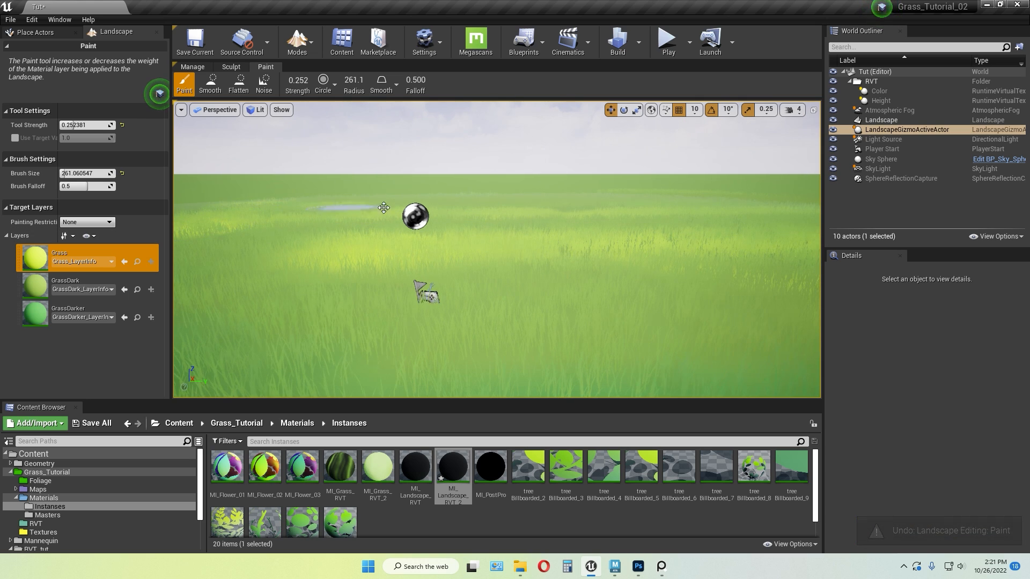
{"action": "mouse_move", "coordinate": [222, 345]}
{"action": "left_mouse_down"}
{"action": "mouse_move", "coordinate": [699, 345]}
{"action": "mouse_move", "coordinate": [767, 332]}
{"action": "left_mouse_up"}
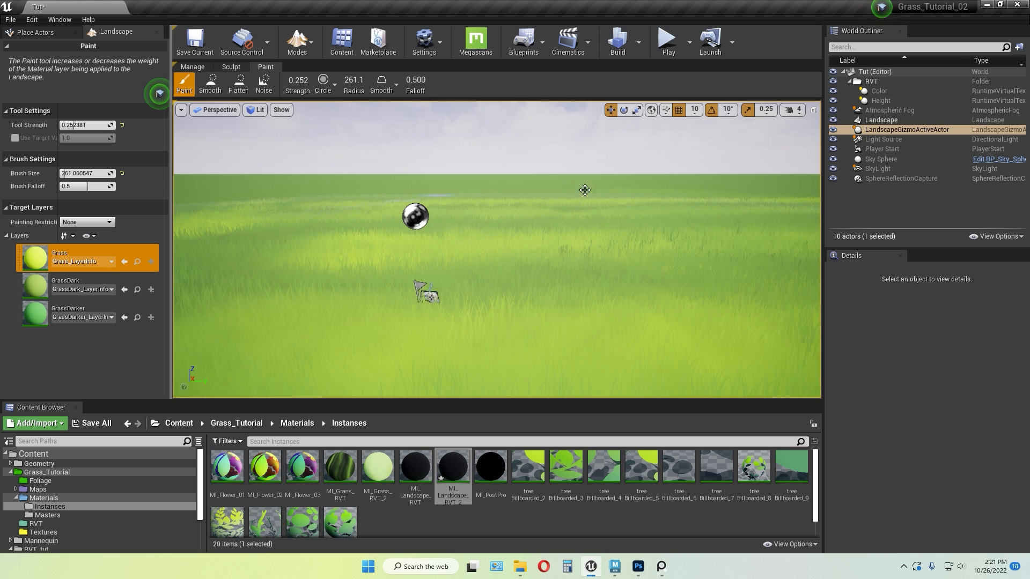
{"action": "right_click_drag", "start_coordinate": [512, 249], "coordinate": [485, 248]}
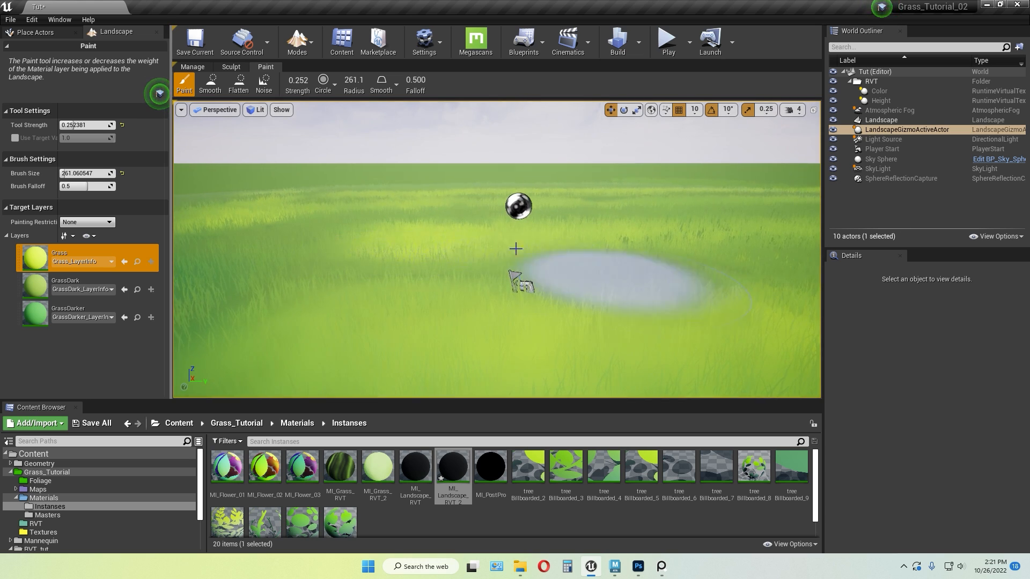
Paint GrassDarker patches into the mid-distance and the foreground of the landscape
{"action": "left_click", "coordinate": [75, 312]}
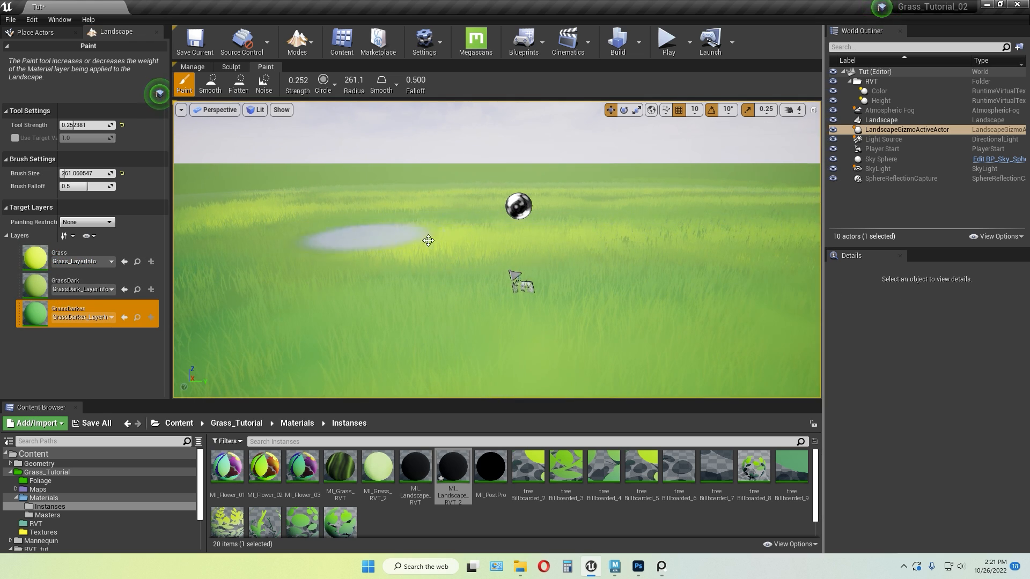
{"action": "mouse_move", "coordinate": [230, 224]}
{"action": "left_mouse_down"}
{"action": "mouse_move", "coordinate": [266, 243]}
{"action": "mouse_move", "coordinate": [269, 234]}
{"action": "left_mouse_up"}
{"action": "right_click_drag", "start_coordinate": [547, 322], "coordinate": [592, 319]}
{"action": "mouse_move", "coordinate": [542, 333]}
{"action": "left_mouse_down"}
{"action": "mouse_move", "coordinate": [629, 336]}
{"action": "mouse_move", "coordinate": [676, 316]}
{"action": "left_mouse_up"}
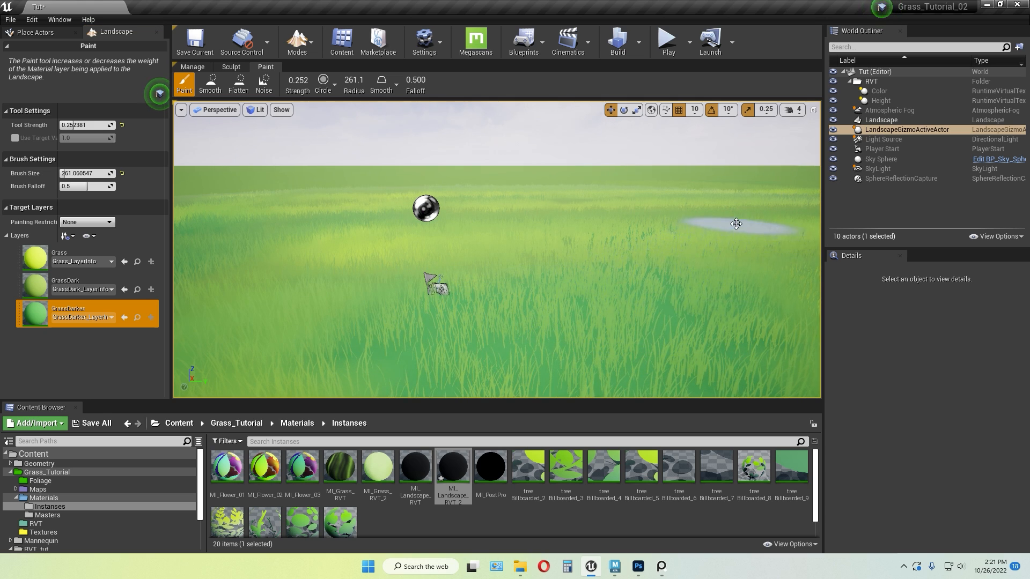
Soften the dark foreground patches with the GrassDark layer and return to Select mode
{"action": "left_click", "coordinate": [65, 285]}
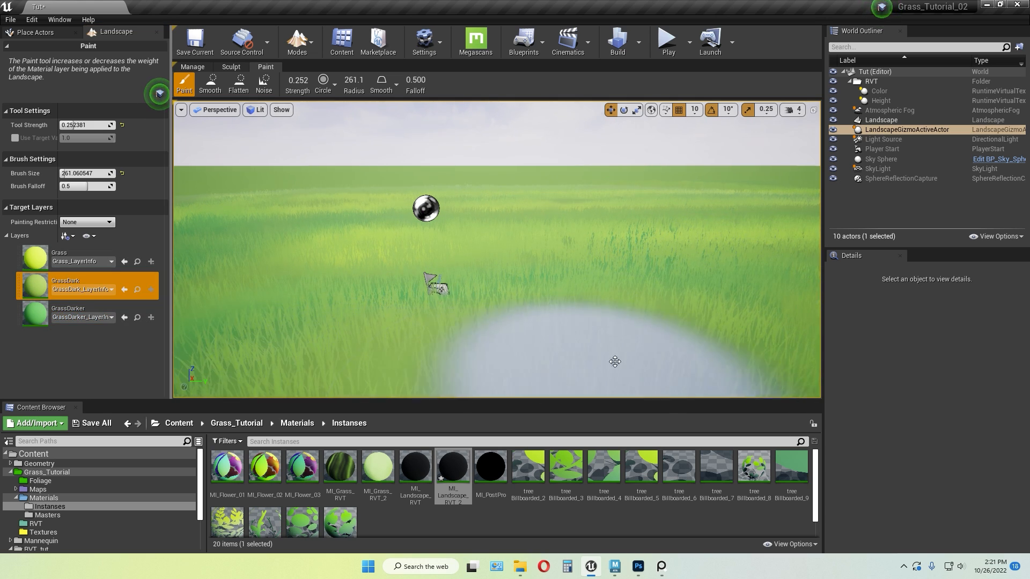
{"action": "left_click", "coordinate": [310, 40]}
{"action": "left_click", "coordinate": [311, 72]}
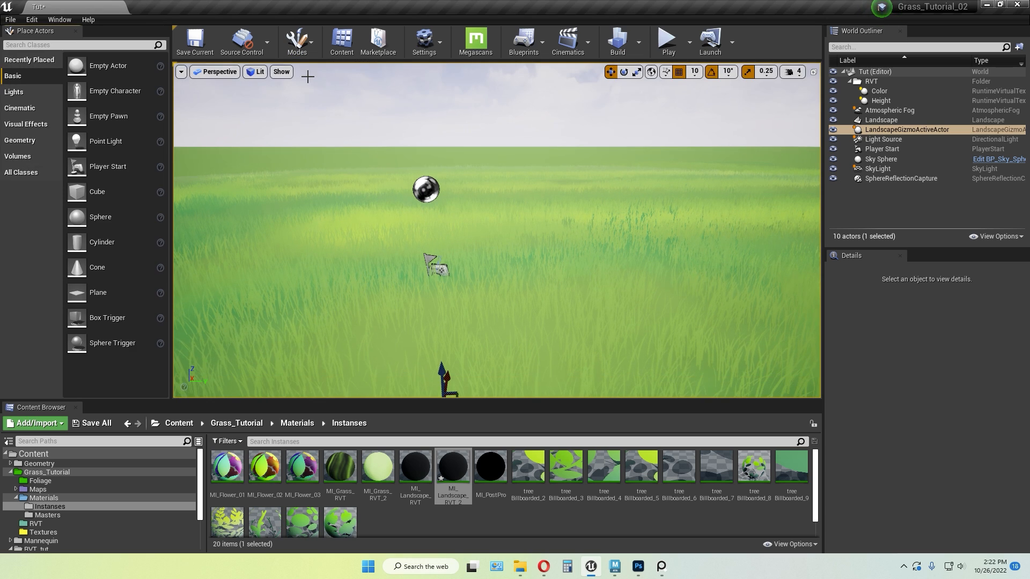
Check the Color virtual texture volume, and set the Height volume's bounds from the Landscape
{"action": "left_click", "coordinate": [882, 91]}
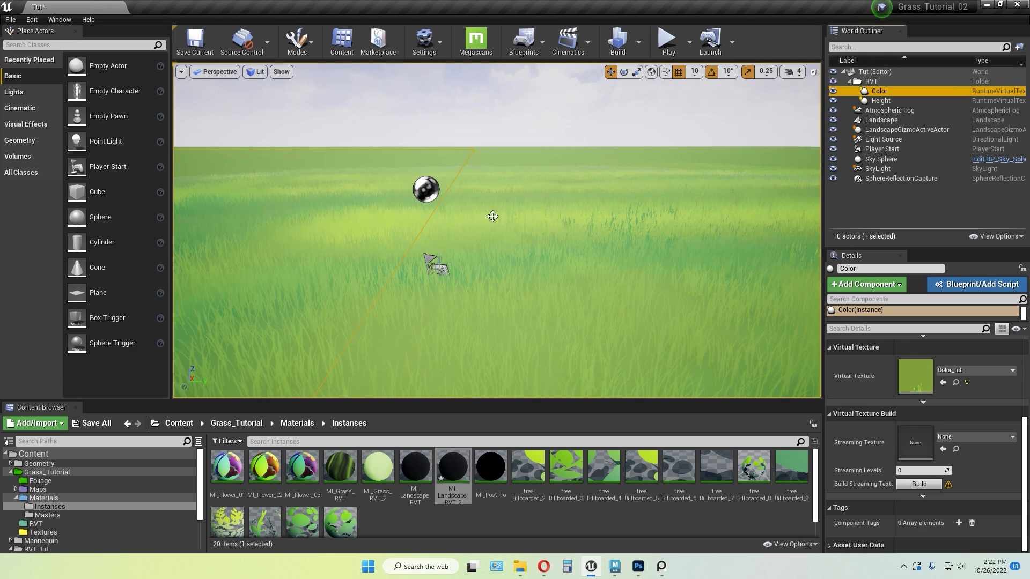
{"action": "scroll", "coordinate": [969, 411], "scroll_direction": "up", "scroll_amount": 2}
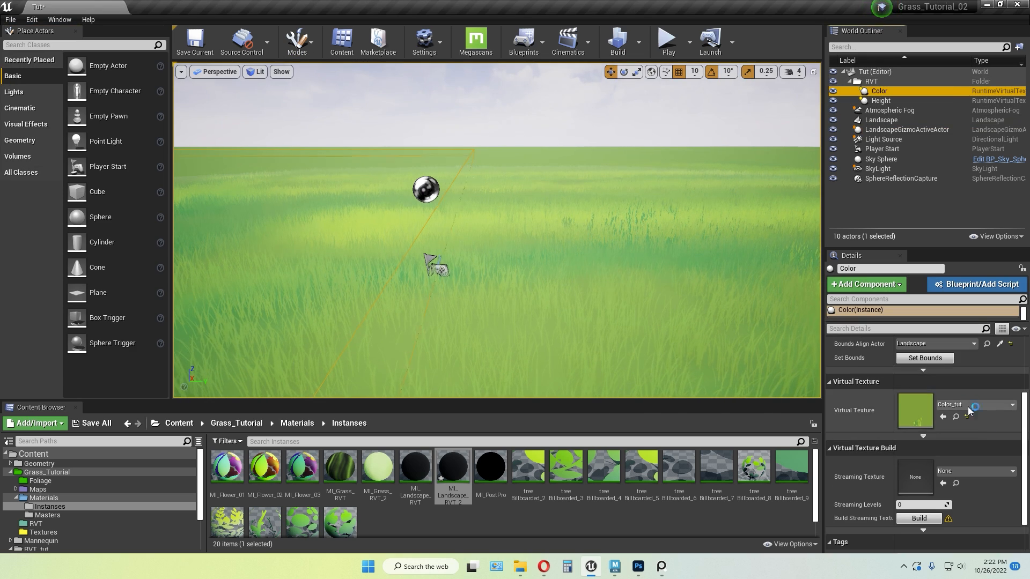
{"action": "key", "text": "Down"}
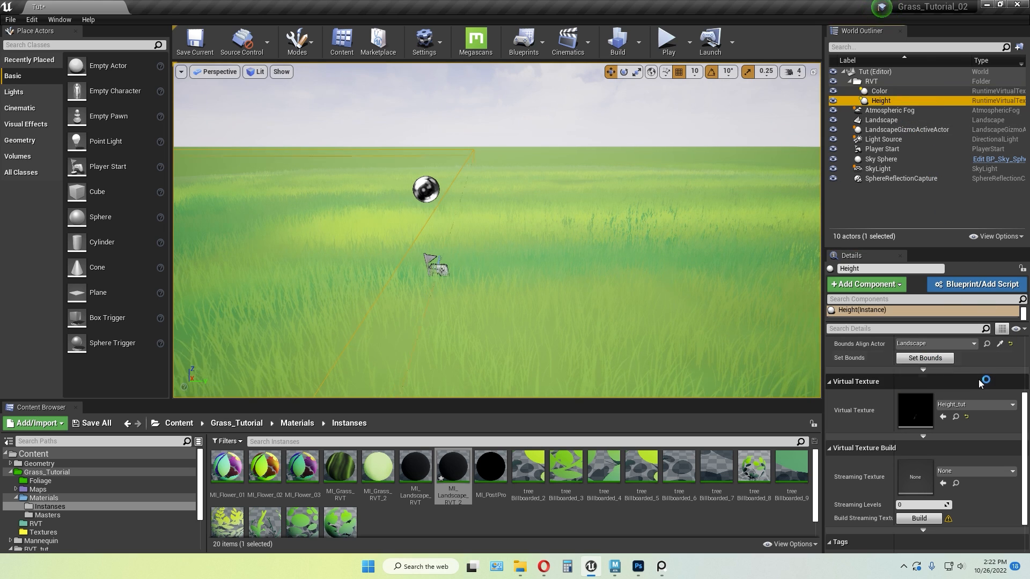
{"action": "left_click", "coordinate": [925, 357]}
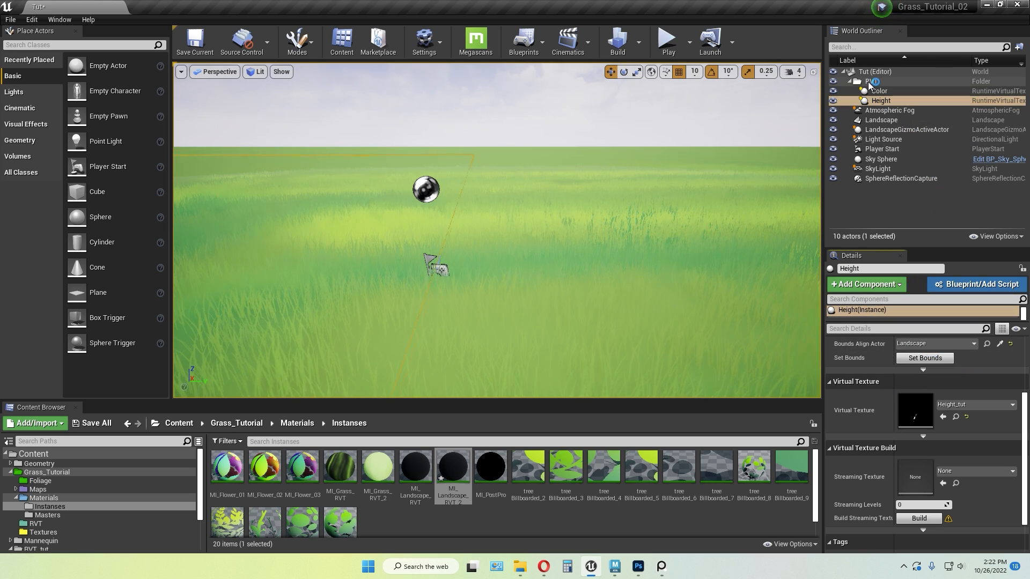
Switch the viewport to game view and examine how the grass blends with the painted landscape colors
{"action": "right_click_drag", "start_coordinate": [551, 298], "coordinate": [549, 293]}
{"action": "key", "text": "g"}
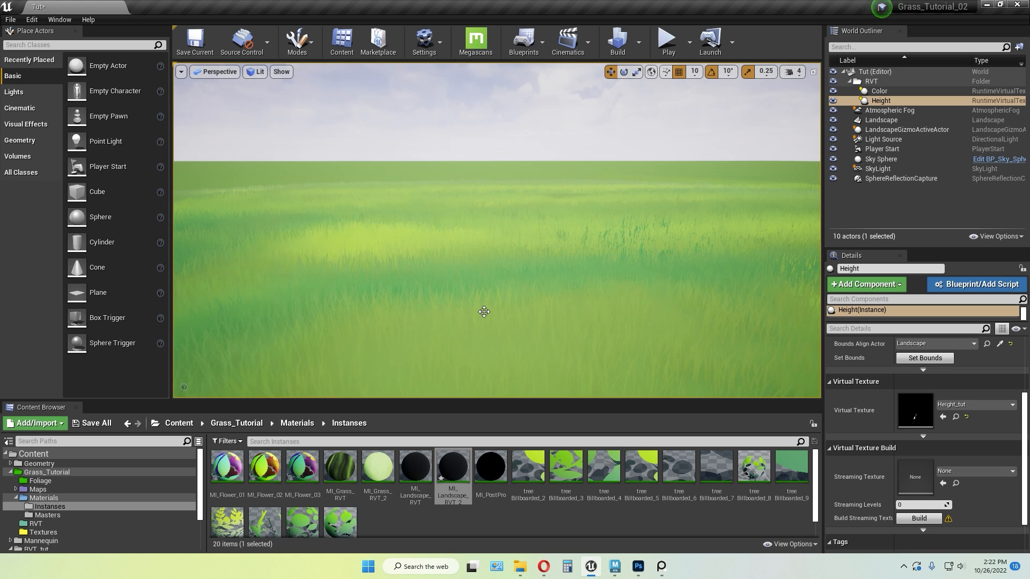
{"action": "right_click_drag", "start_coordinate": [616, 285], "coordinate": [574, 286]}
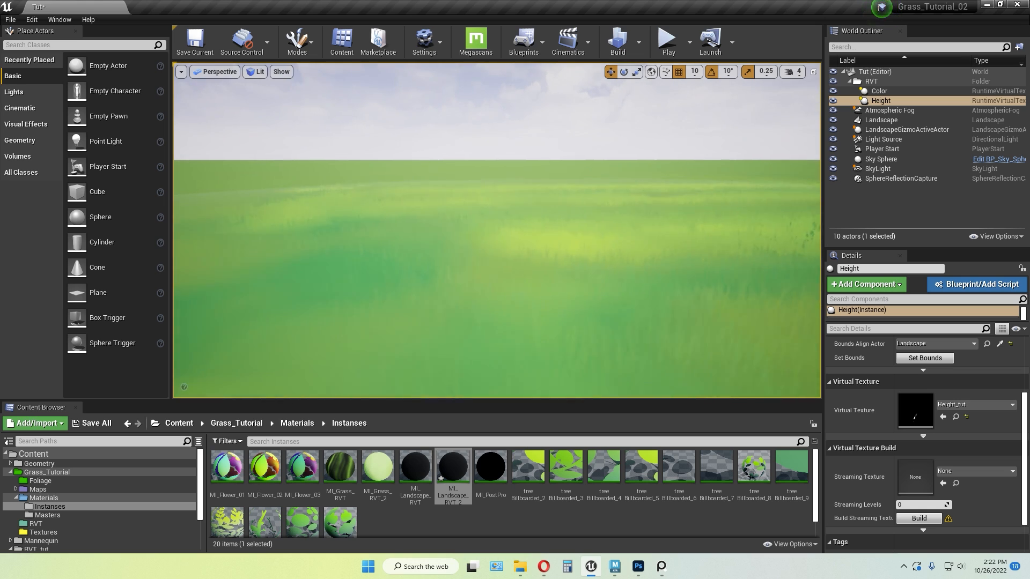
{"action": "key", "text": "d"}
{"action": "key", "text": "d"}
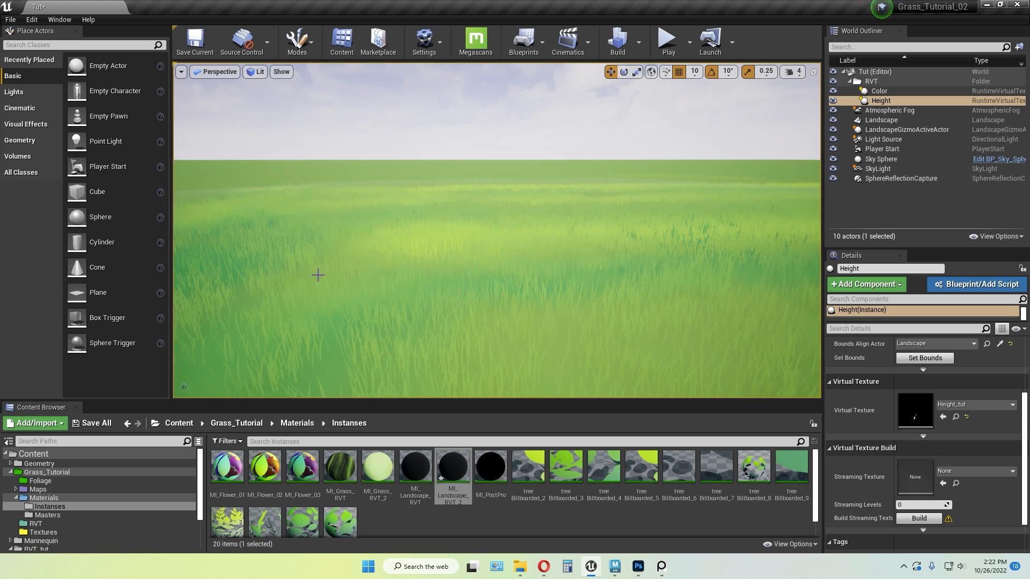
Open MI_Grass_RVT_2 and set its first Wind_Line parameter to about 3807
{"action": "double_click", "coordinate": [378, 467]}
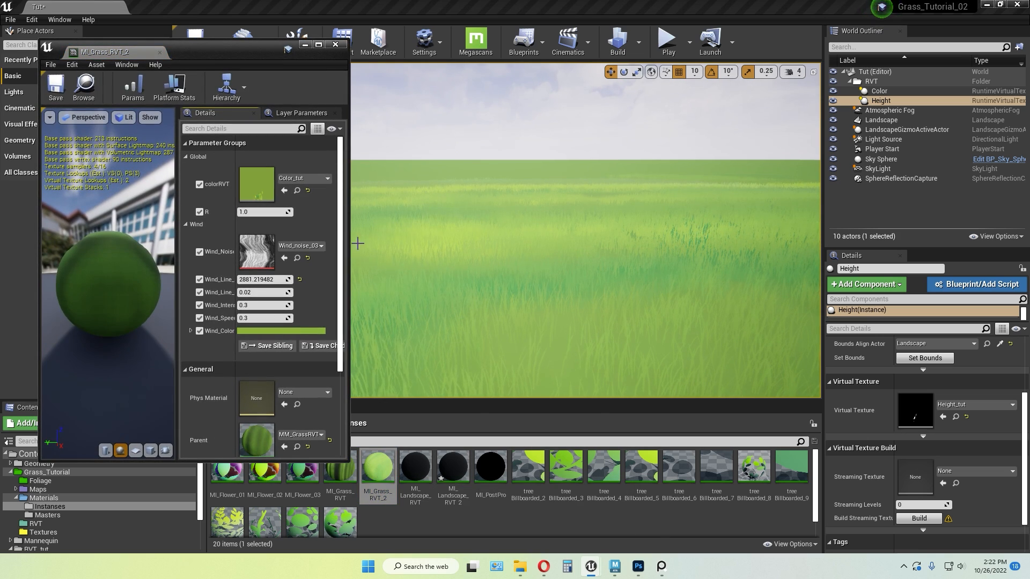
{"action": "mouse_move", "coordinate": [262, 280]}
{"action": "left_mouse_down"}
{"action": "mouse_move", "coordinate": [290, 279]}
{"action": "mouse_move", "coordinate": [249, 280]}
{"action": "left_mouse_up"}
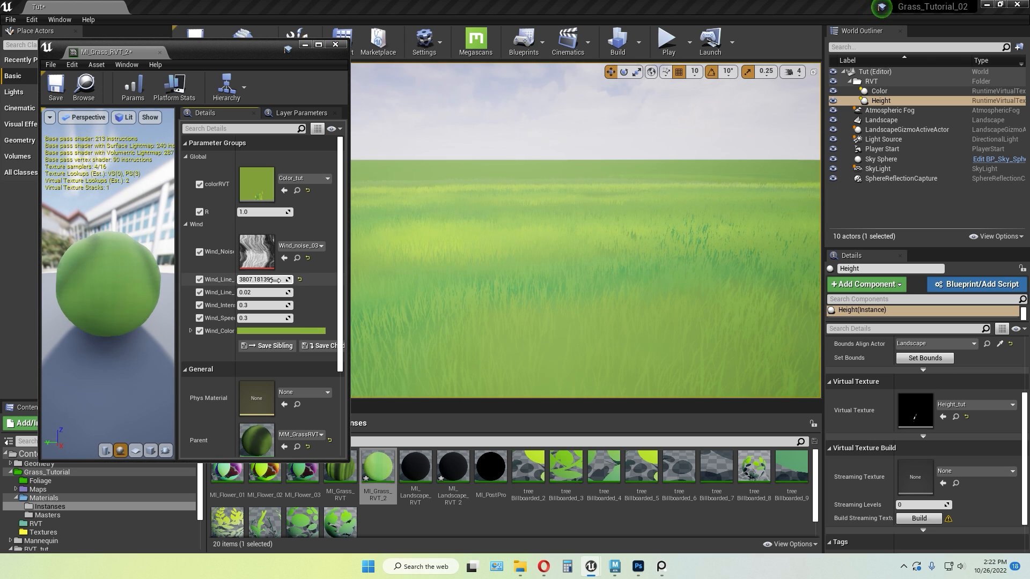
Adjust the saturation and brightness of MI_Grass_RVT_2's Wind_Color to a paler green, hex sRGB 94B764FF
{"action": "left_click", "coordinate": [279, 331]}
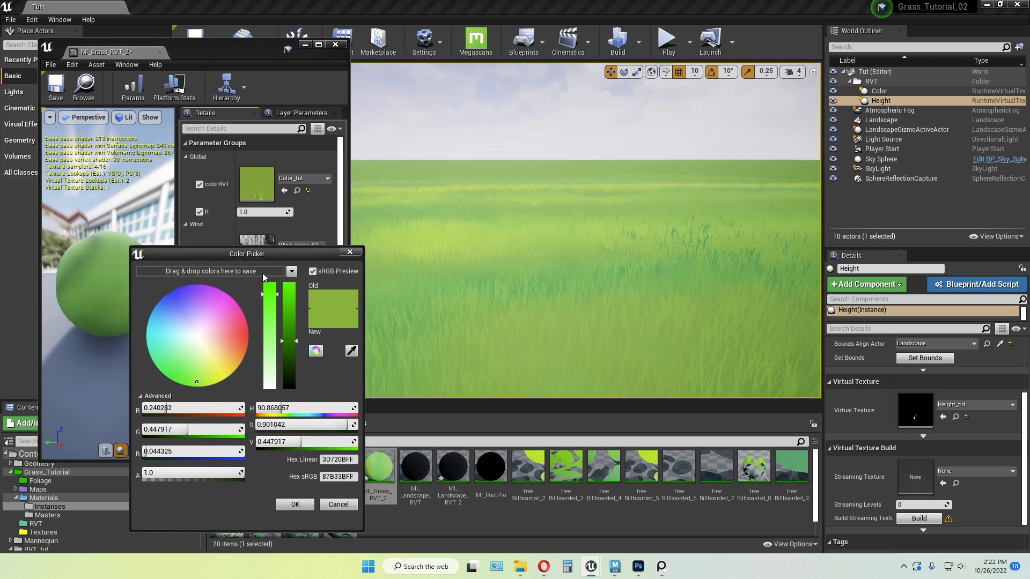
{"action": "left_click", "coordinate": [269, 346]}
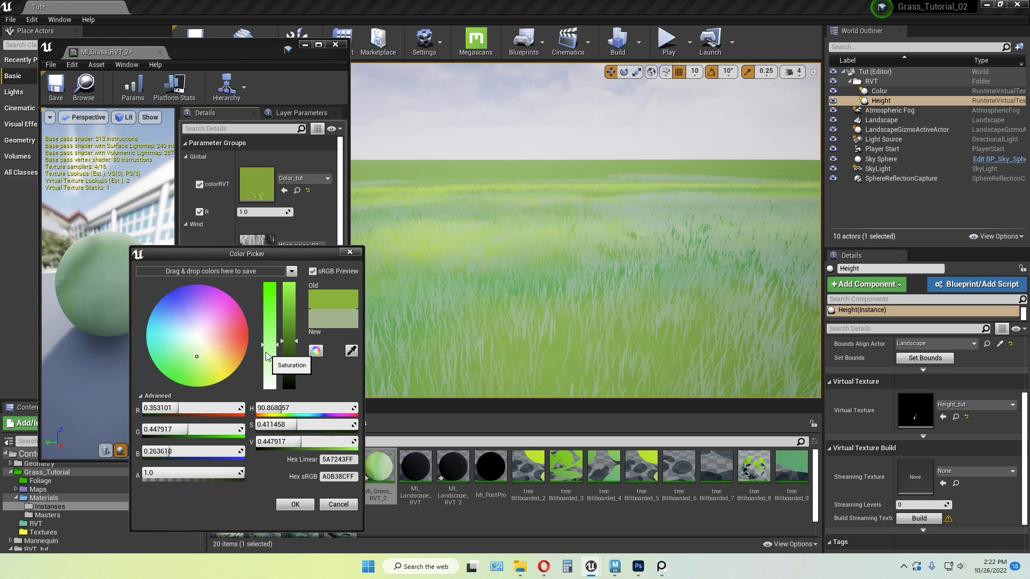
{"action": "mouse_move", "coordinate": [267, 356]}
{"action": "left_mouse_down"}
{"action": "mouse_move", "coordinate": [265, 294]}
{"action": "mouse_move", "coordinate": [263, 337]}
{"action": "left_mouse_up"}
{"action": "left_click", "coordinate": [291, 300]}
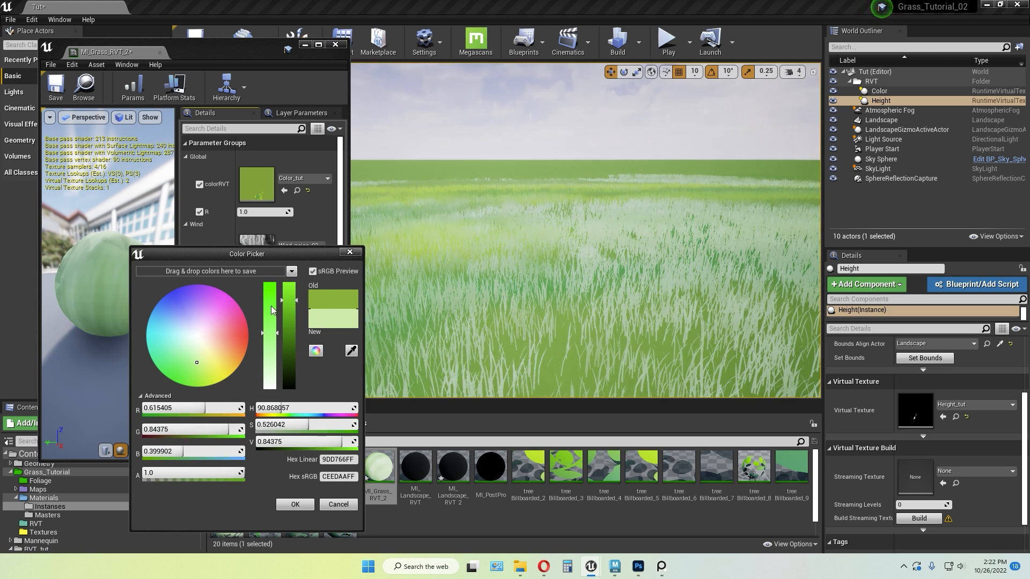
{"action": "left_click", "coordinate": [271, 287]}
{"action": "mouse_move", "coordinate": [292, 299]}
{"action": "left_mouse_down"}
{"action": "mouse_move", "coordinate": [293, 359]}
{"action": "mouse_move", "coordinate": [288, 346]}
{"action": "left_mouse_up"}
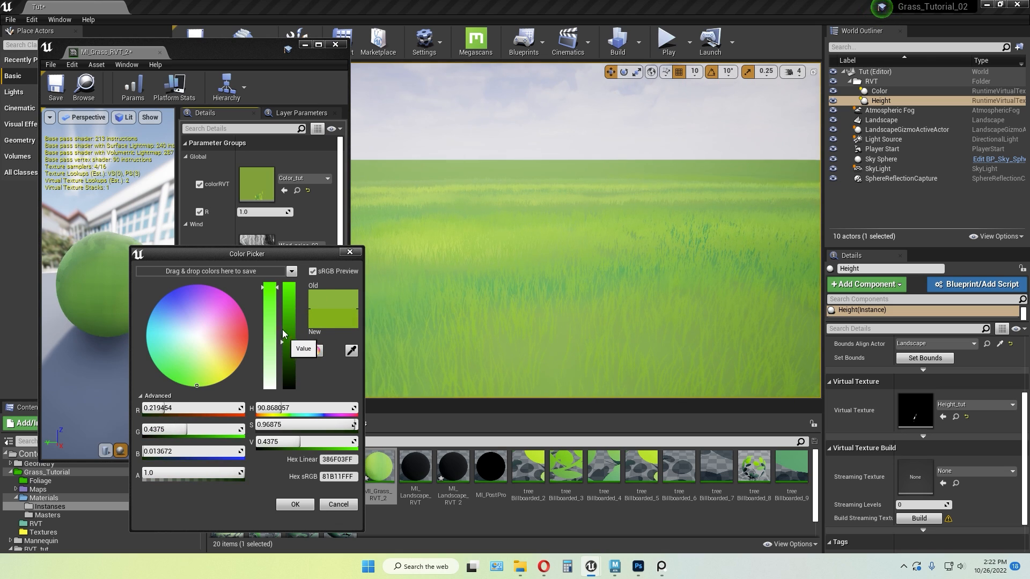
{"action": "left_click", "coordinate": [270, 313]}
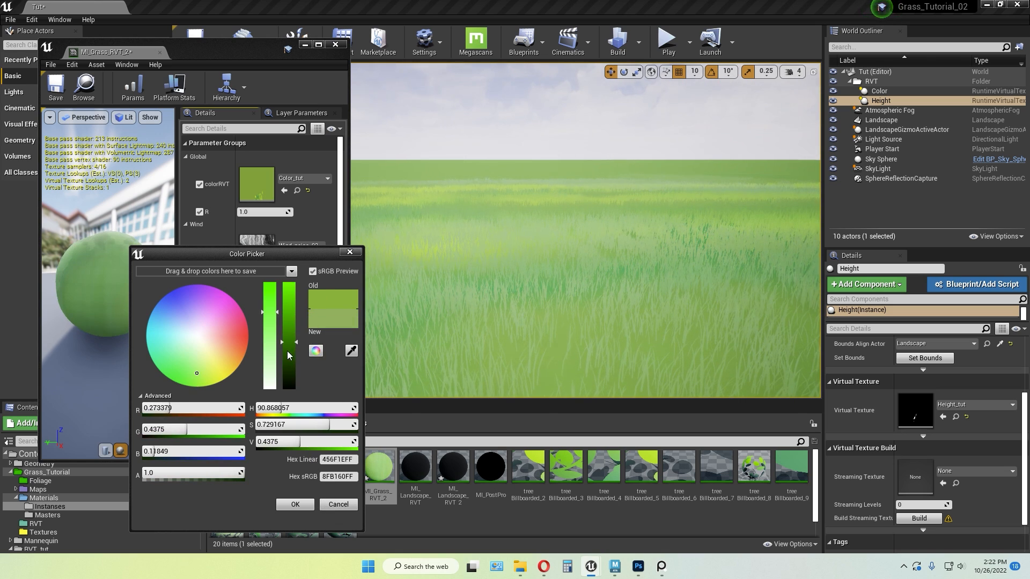
{"action": "left_click_drag", "start_coordinate": [289, 356], "coordinate": [290, 336]}
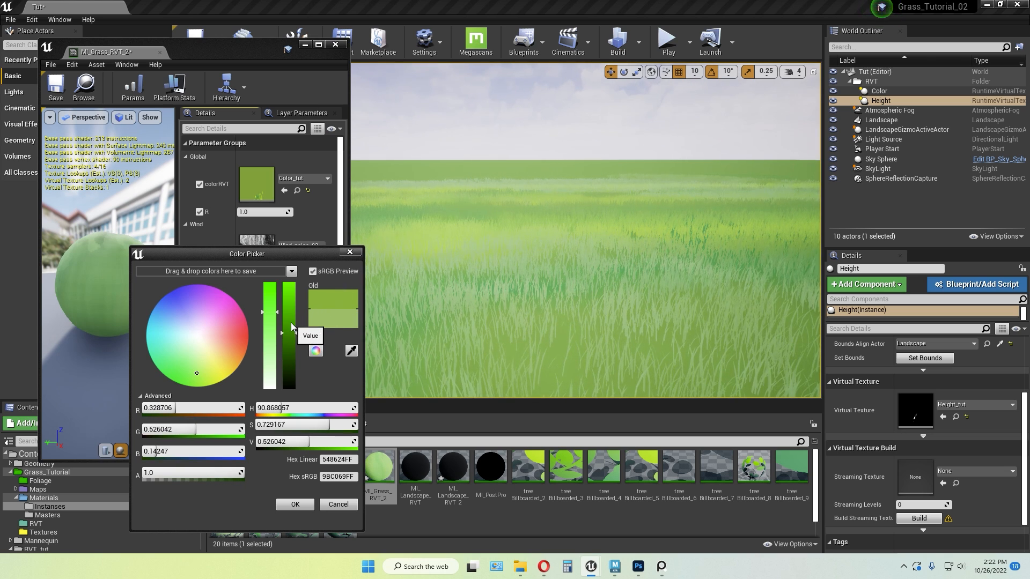
{"action": "left_click_drag", "start_coordinate": [285, 325], "coordinate": [287, 340]}
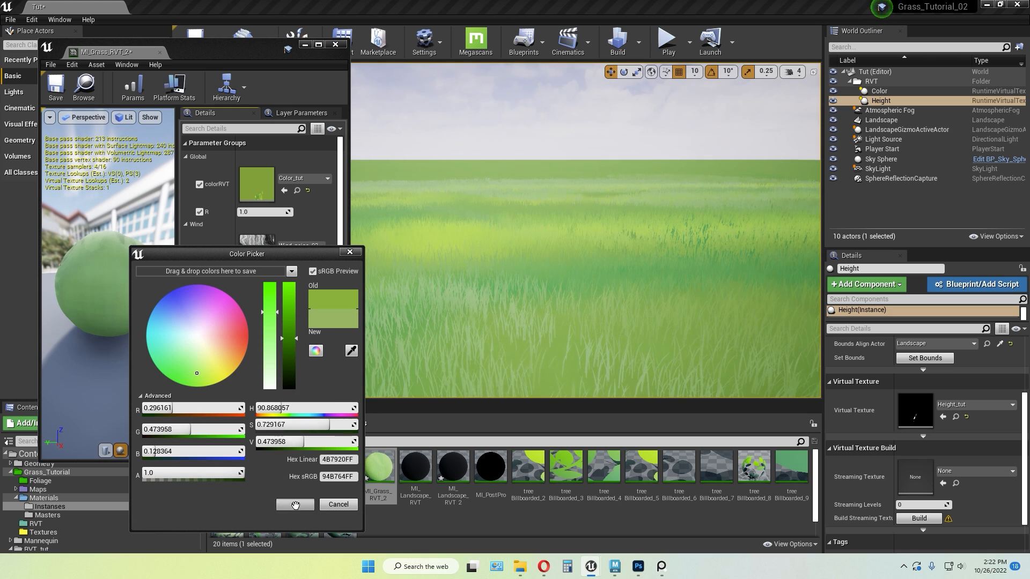
{"action": "left_click", "coordinate": [295, 504]}
Set the first Wind_Line parameter to about 304 and Wind_Color to hex sRGB 779D36FF, and save and close the material instance
{"action": "left_click_drag", "start_coordinate": [263, 279], "coordinate": [309, 281]}
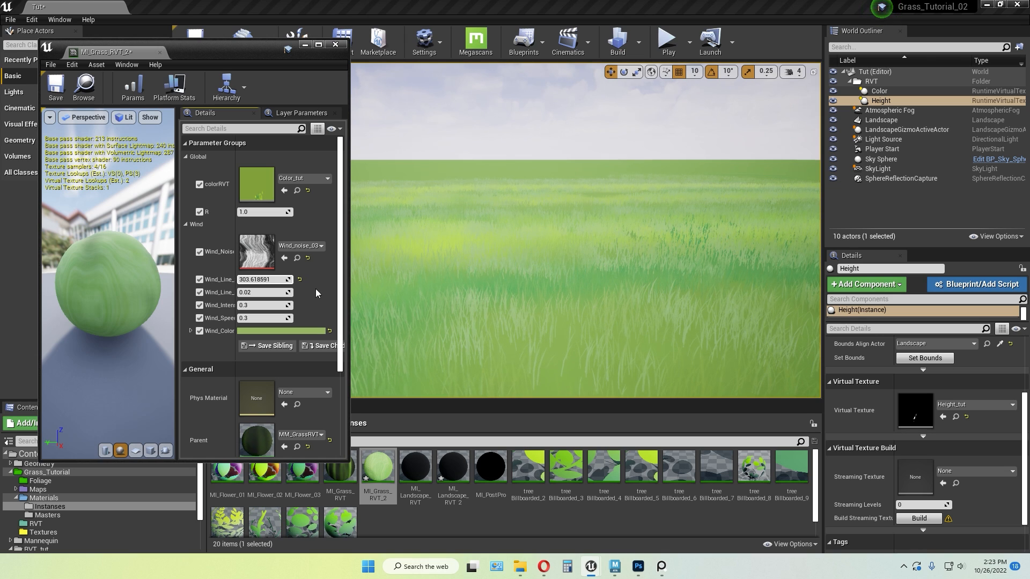
{"action": "left_click", "coordinate": [281, 331]}
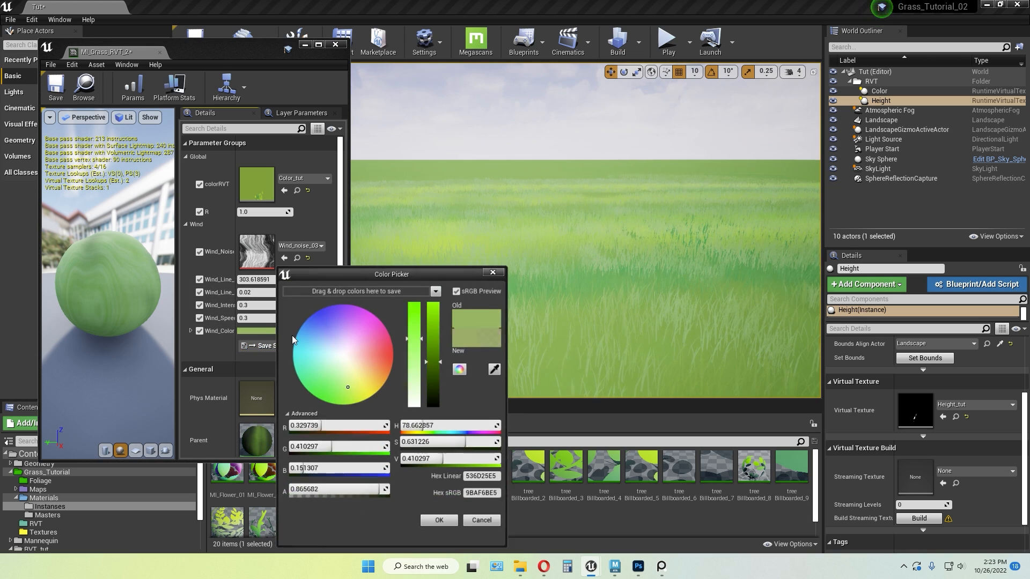
{"action": "mouse_move", "coordinate": [338, 362]}
{"action": "left_mouse_down"}
{"action": "mouse_move", "coordinate": [337, 373]}
{"action": "mouse_move", "coordinate": [340, 365]}
{"action": "left_mouse_up"}
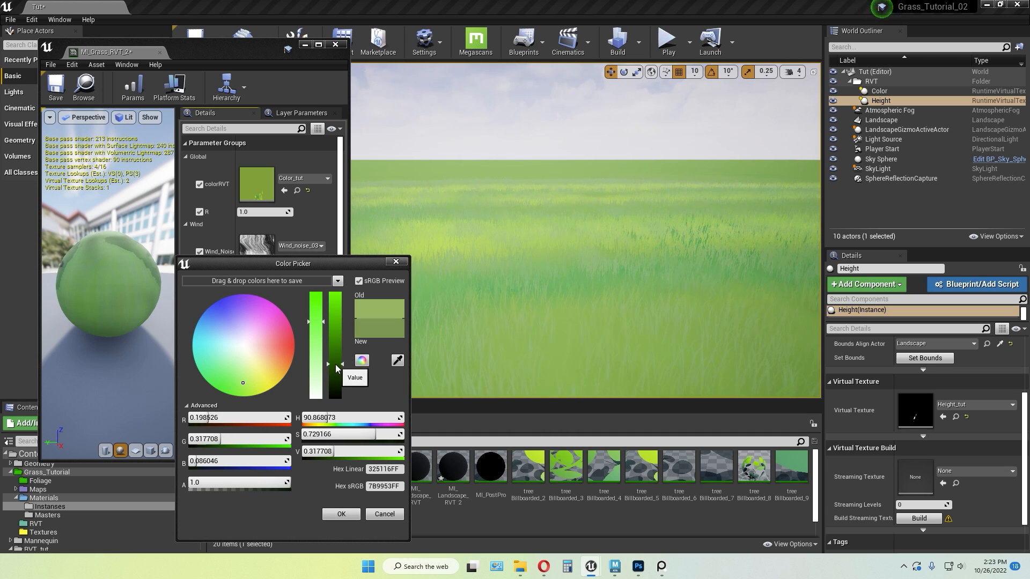
{"action": "left_click_drag", "start_coordinate": [320, 325], "coordinate": [320, 306]}
{"action": "left_click_drag", "start_coordinate": [338, 363], "coordinate": [338, 365]}
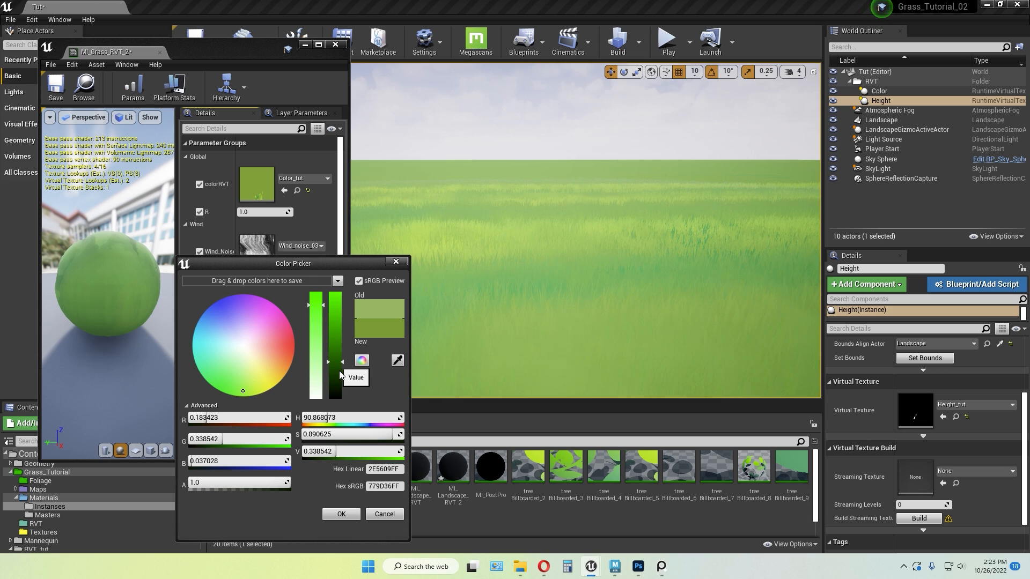
{"action": "left_click", "coordinate": [358, 515]}
{"action": "left_click", "coordinate": [56, 86]}
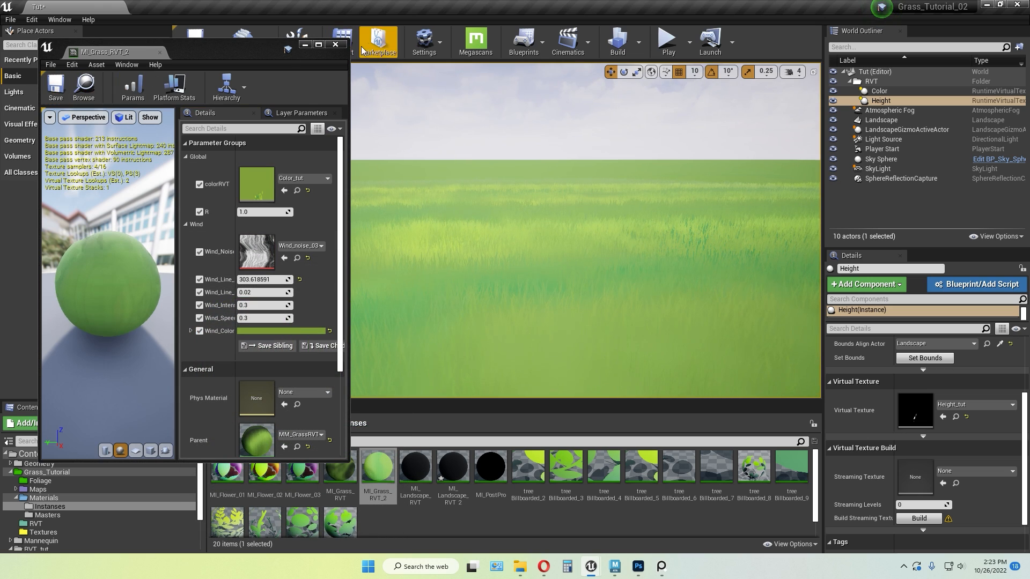
{"action": "left_click", "coordinate": [336, 45]}
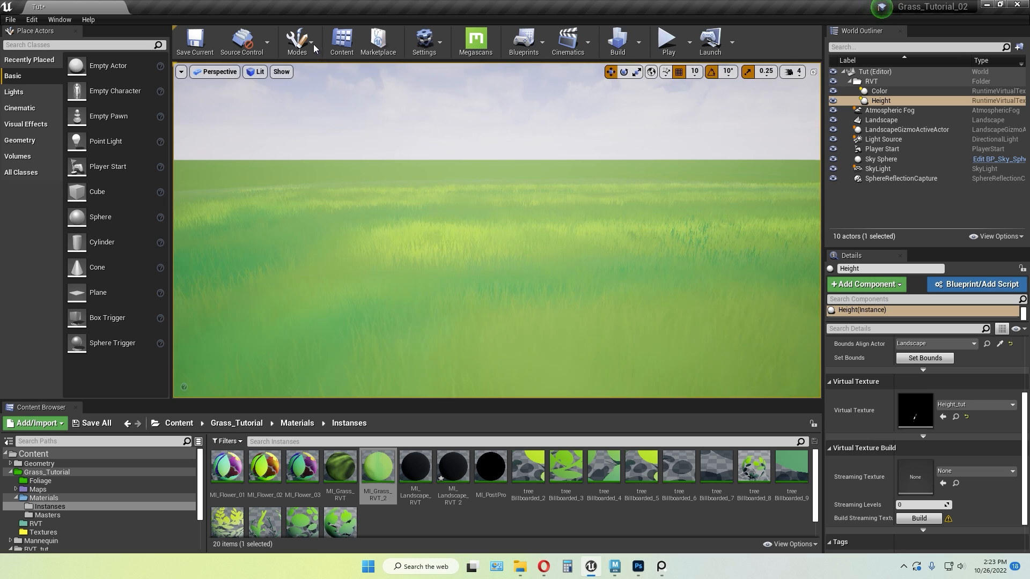
In Foliage mode, set the Grass_04 type's Scale X range to a minimum of 2 and a maximum of 3
{"action": "left_click", "coordinate": [297, 42]}
{"action": "left_click", "coordinate": [313, 89]}
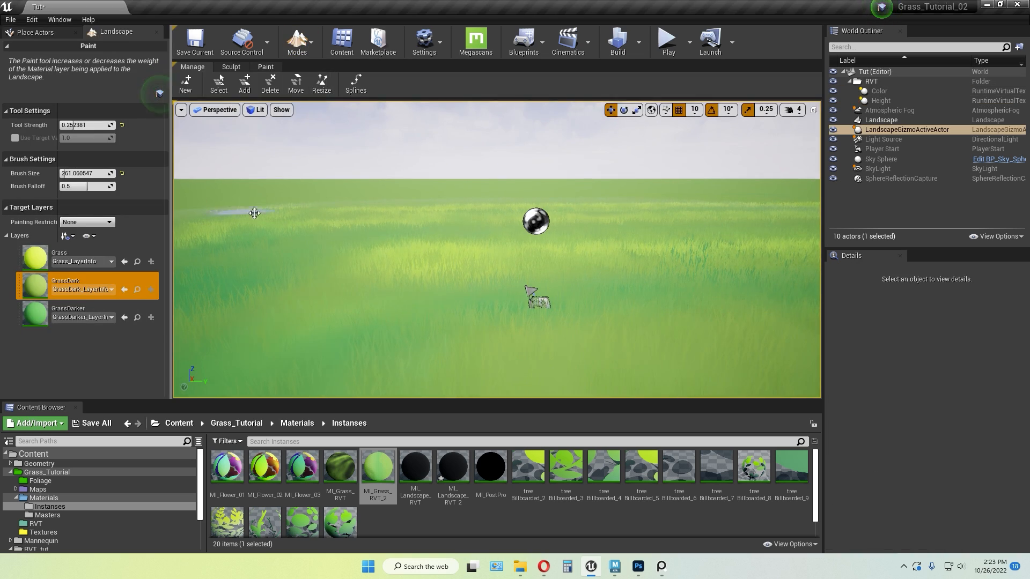
{"action": "left_click", "coordinate": [296, 41]}
{"action": "left_click", "coordinate": [318, 100]}
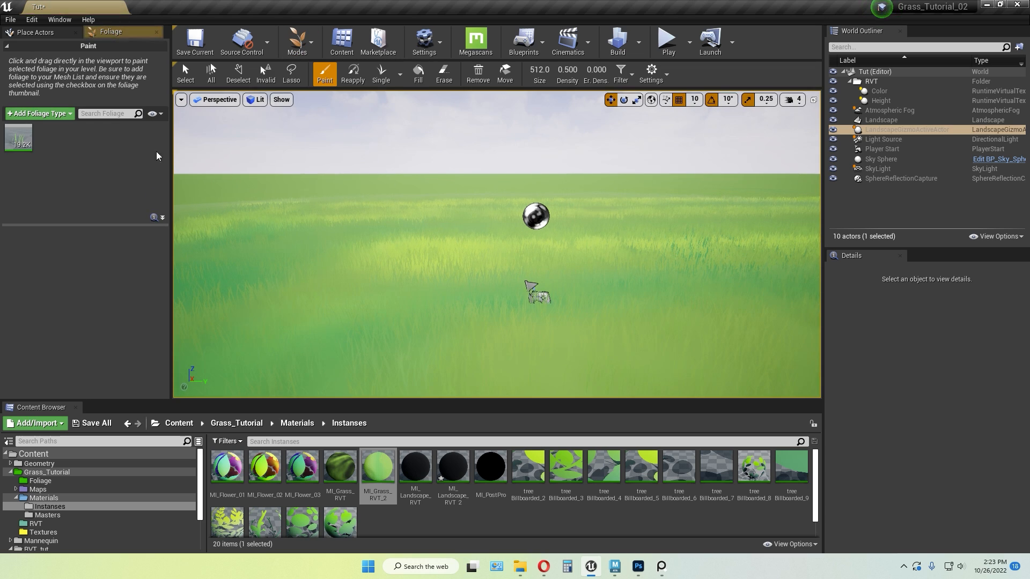
{"action": "left_click", "coordinate": [18, 137]}
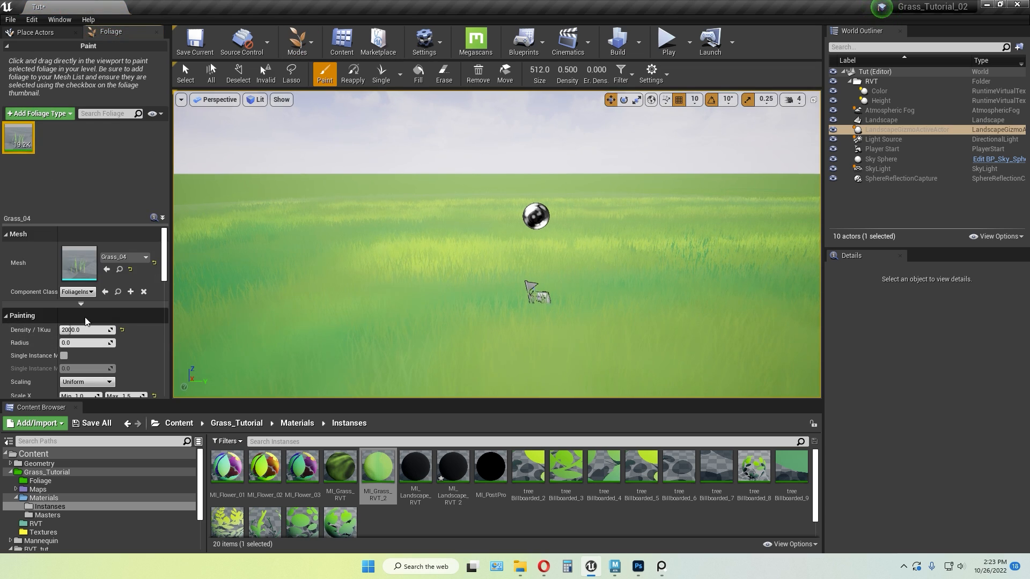
{"action": "scroll", "coordinate": [88, 390], "scroll_direction": "down", "scroll_amount": 1}
{"action": "left_click", "coordinate": [79, 380]}
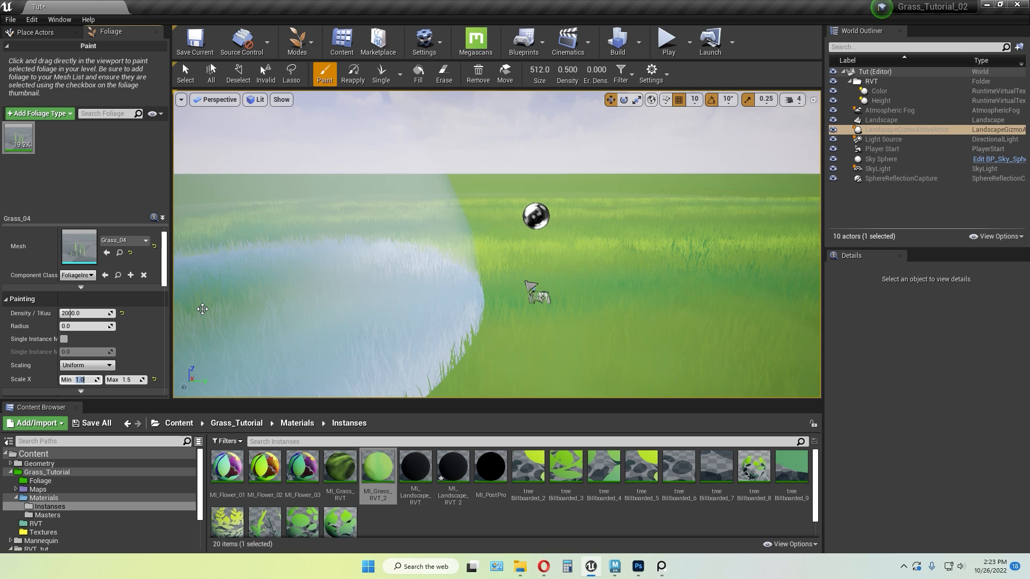
{"action": "type", "text": "2"}
{"action": "key", "text": "Tab"}
{"action": "type", "text": "3"}
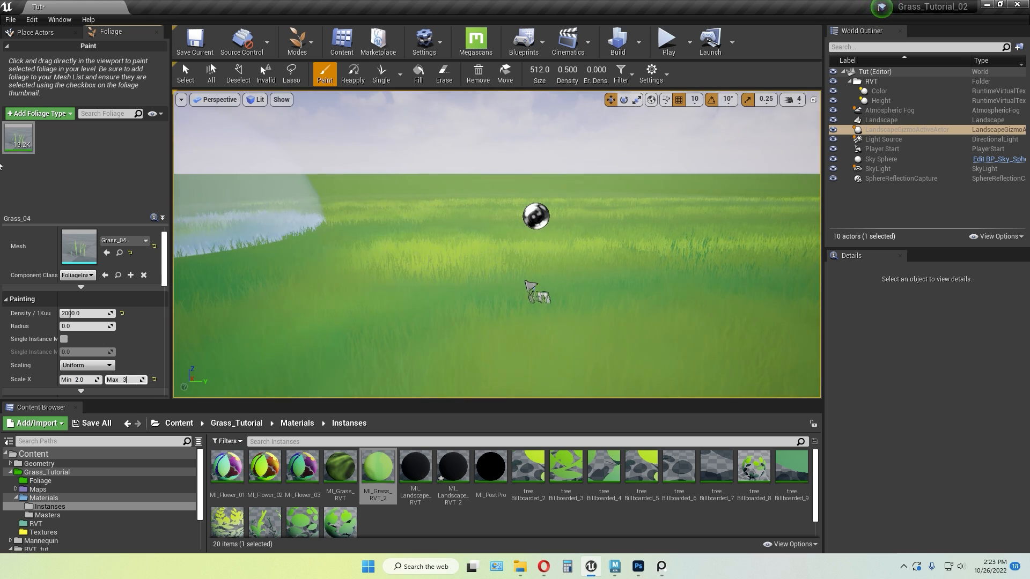
{"action": "key", "text": "Return"}
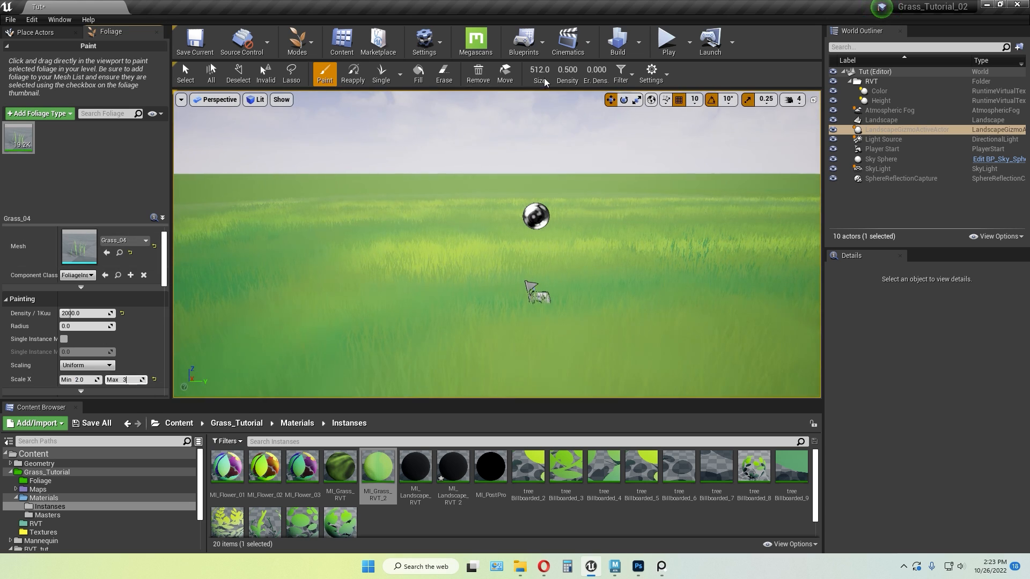
Set the foliage brush size to 30 and paint scattered clumps of taller Grass_04 across the field
{"action": "left_click_drag", "start_coordinate": [540, 70], "coordinate": [540, 69]}
{"action": "left_click", "coordinate": [540, 69]}
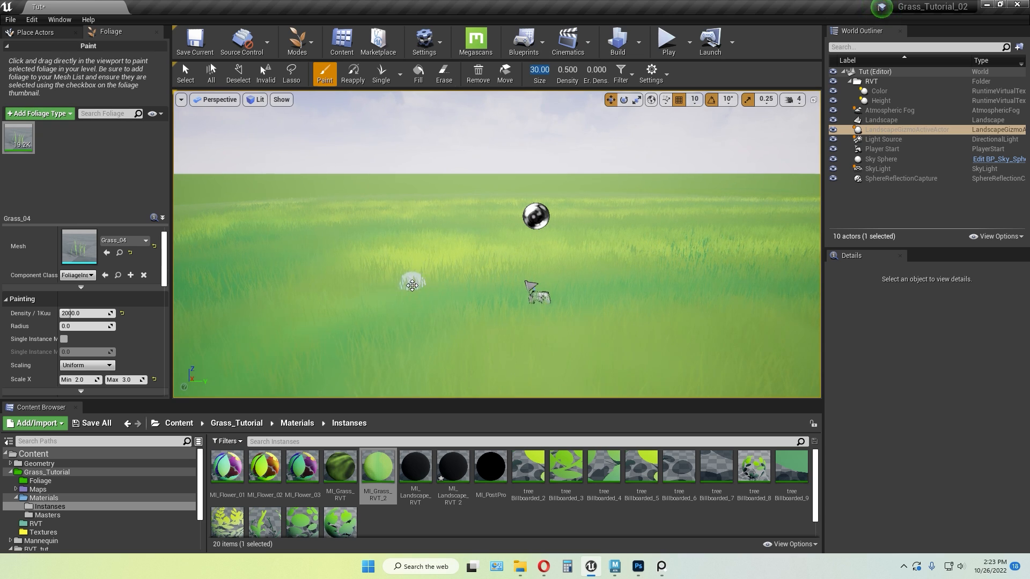
{"action": "key", "text": "shift"}
{"action": "key", "text": "shift"}
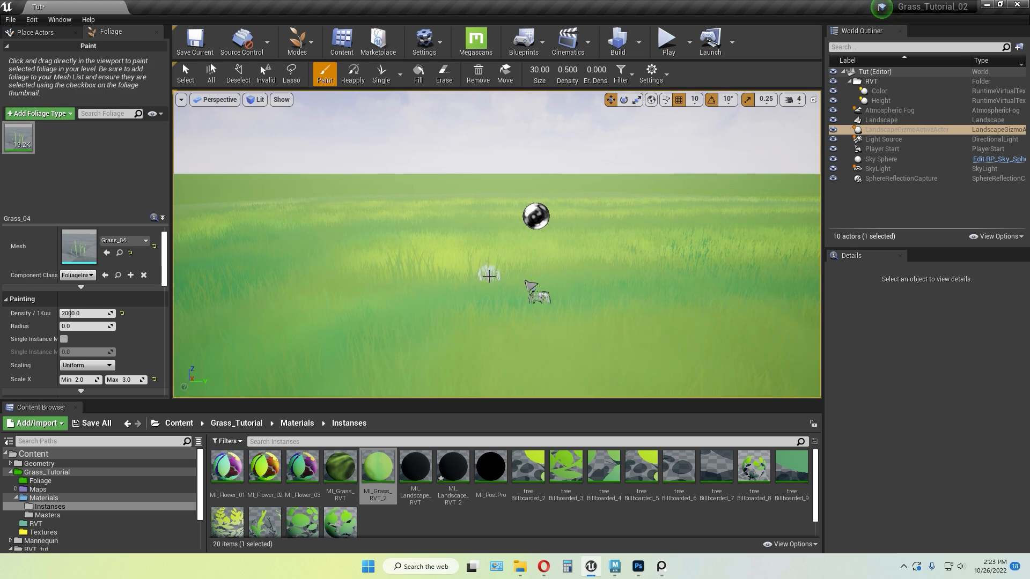
{"action": "mouse_move", "coordinate": [558, 326]}
{"action": "left_mouse_down", "text": "shift"}
{"action": "mouse_move", "coordinate": [606, 324]}
{"action": "mouse_move", "coordinate": [637, 339]}
{"action": "mouse_move", "coordinate": [478, 338]}
{"action": "mouse_move", "coordinate": [590, 311]}
{"action": "left_mouse_up", "text": "shift"}
{"action": "mouse_move", "coordinate": [669, 311]}
{"action": "left_mouse_down", "text": "shift"}
{"action": "mouse_move", "coordinate": [655, 264]}
{"action": "mouse_move", "coordinate": [670, 272]}
{"action": "left_mouse_up", "text": "shift"}
{"action": "mouse_move", "coordinate": [426, 244]}
{"action": "left_mouse_down", "text": "shift"}
{"action": "mouse_move", "coordinate": [409, 236]}
{"action": "mouse_move", "coordinate": [438, 246]}
{"action": "left_mouse_up", "text": "shift"}
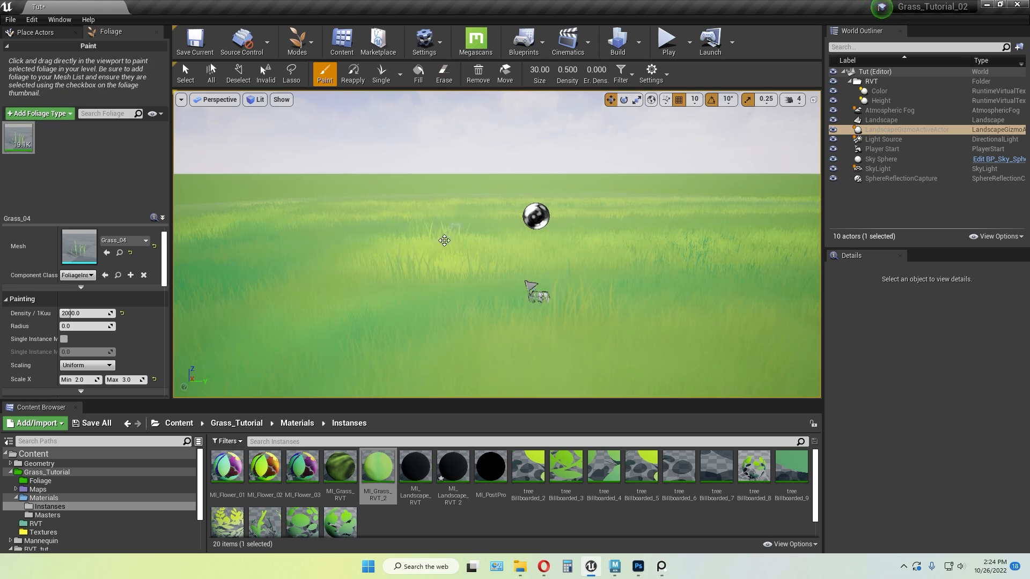
{"action": "left_click_drag", "start_coordinate": [249, 288], "coordinate": [270, 294], "text": "shift"}
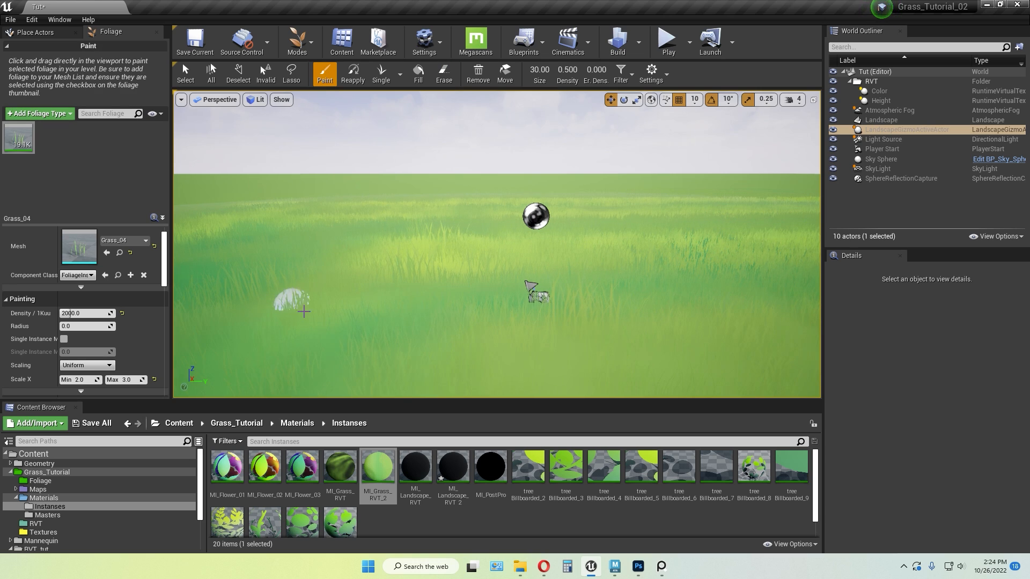
{"action": "left_click_drag", "start_coordinate": [305, 250], "coordinate": [294, 231], "text": "shift"}
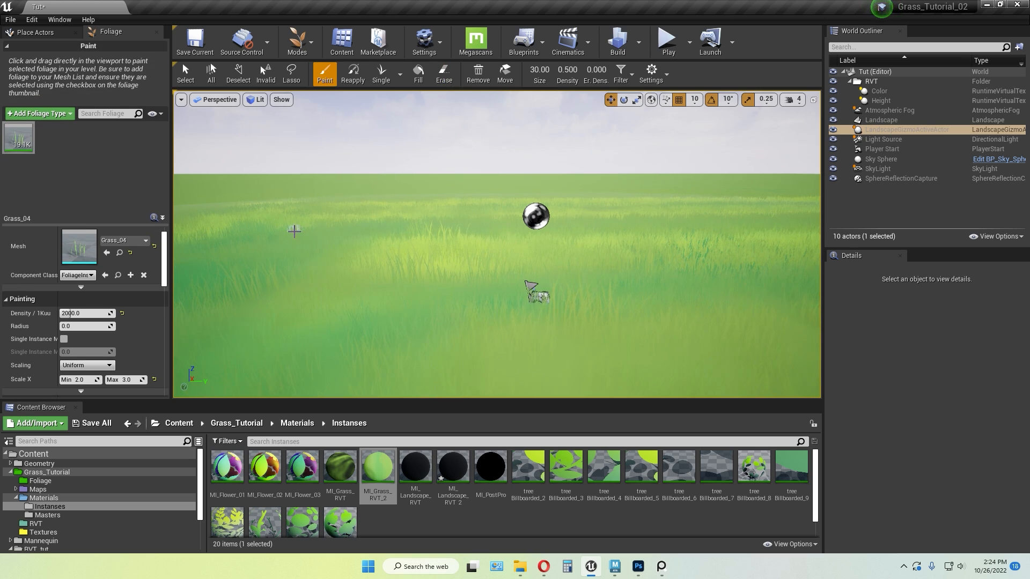
{"action": "mouse_move", "coordinate": [390, 237]}
{"action": "left_mouse_down", "text": "shift"}
{"action": "mouse_move", "coordinate": [377, 222]}
{"action": "mouse_move", "coordinate": [394, 223]}
{"action": "left_mouse_up", "text": "shift"}
{"action": "left_click_drag", "start_coordinate": [633, 264], "coordinate": [582, 239], "text": "shift"}
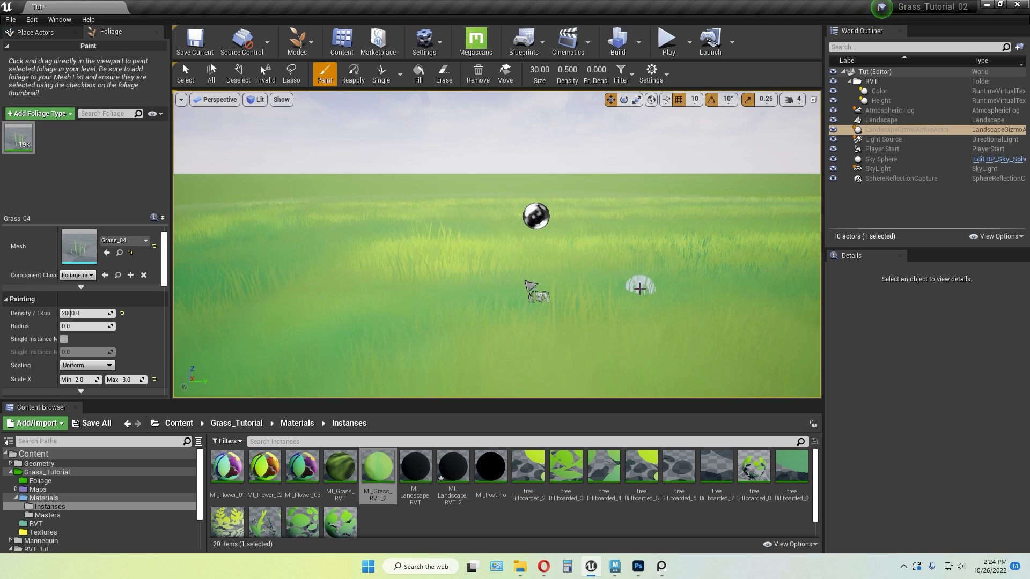
Return to Select mode and check the mixed-height grass field in game view
{"action": "left_click", "coordinate": [297, 42]}
{"action": "left_click", "coordinate": [317, 87]}
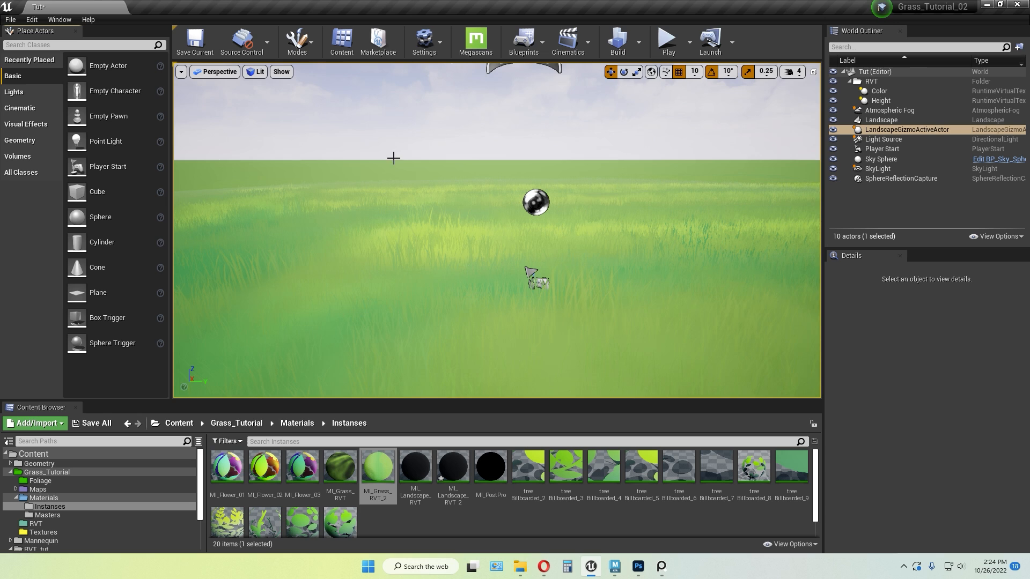
{"action": "left_click", "coordinate": [497, 340]}
{"action": "key", "text": "g"}
{"action": "right_click_drag", "start_coordinate": [538, 314], "coordinate": [538, 292]}
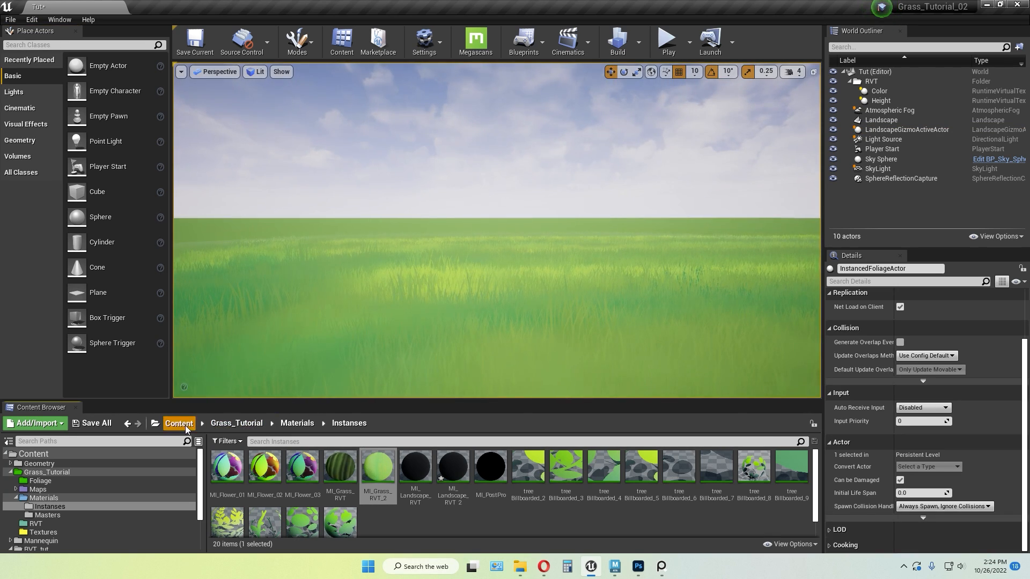
Open the Grass_Tutorial map from the Grass_Tutorial project's Maps folder
{"action": "left_click", "coordinate": [236, 424]}
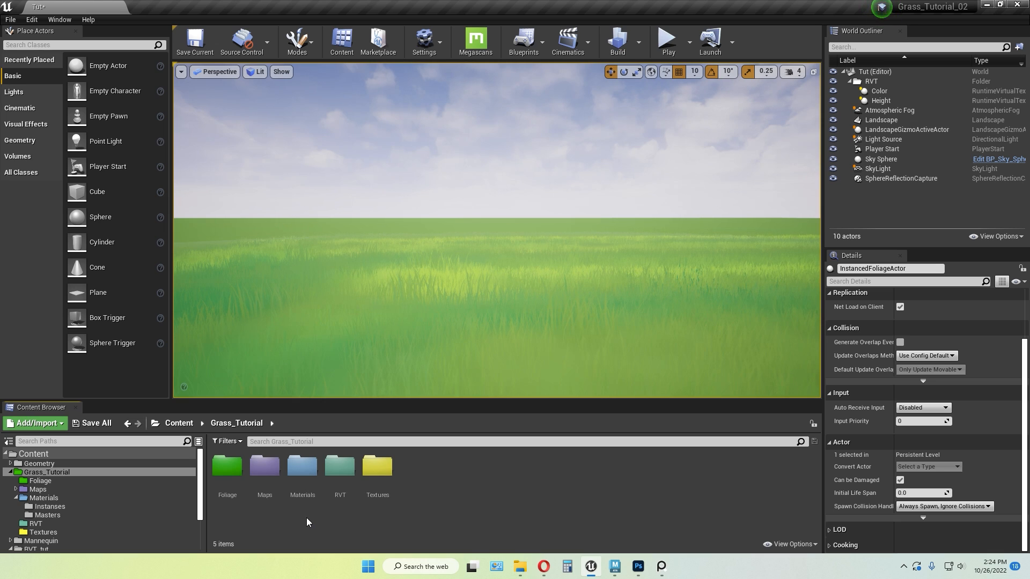
{"action": "double_click", "coordinate": [264, 467]}
{"action": "double_click", "coordinate": [265, 470]}
{"action": "left_click", "coordinate": [576, 381]}
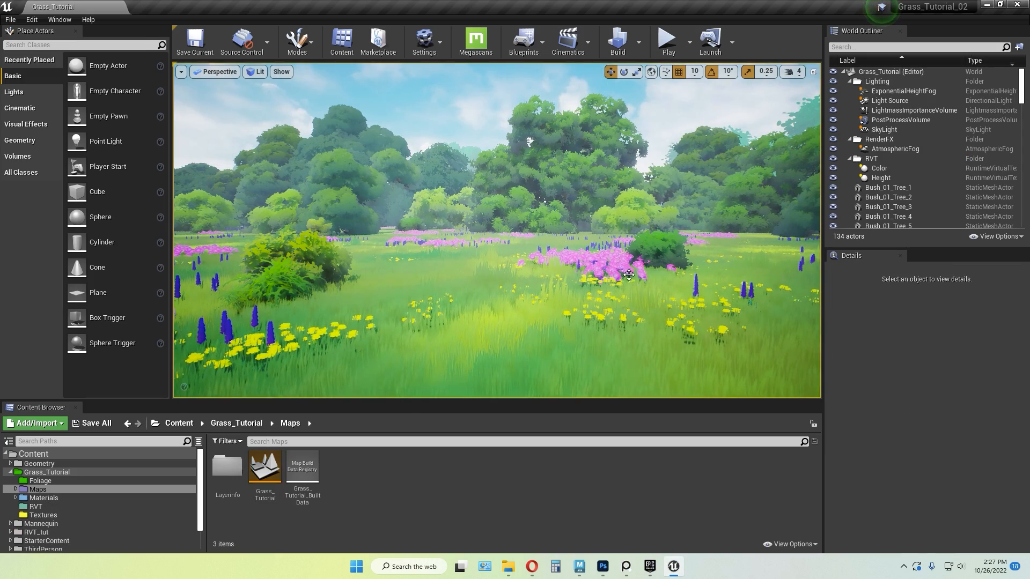
In Foliage mode, select Grass_01 and the other grass type in use, and set the brush size to about 785.5
{"action": "right_click_drag", "start_coordinate": [617, 258], "coordinate": [711, 292]}
{"action": "key", "text": "w"}
{"action": "key", "text": "s"}
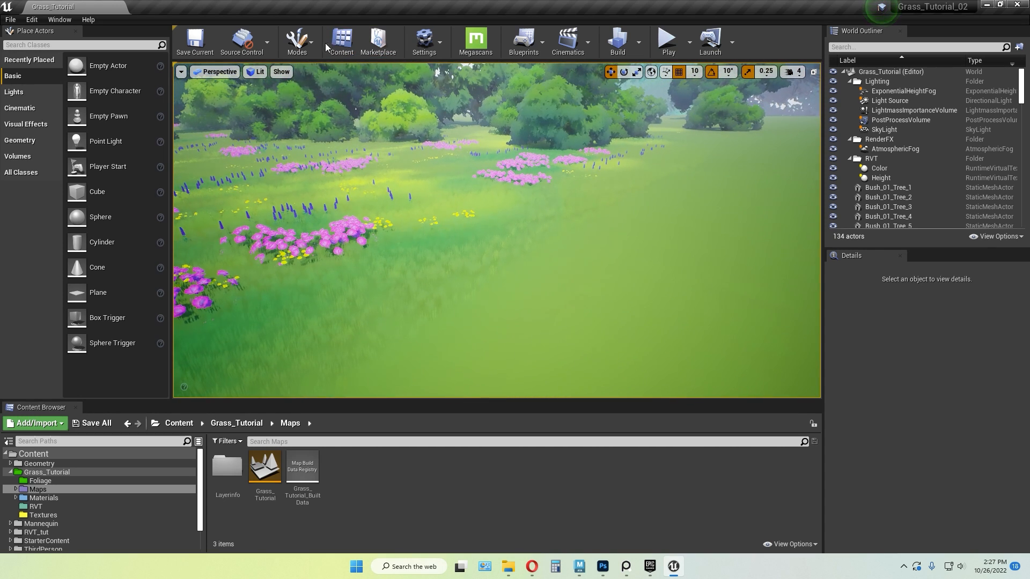
{"action": "left_click", "coordinate": [298, 43]}
{"action": "left_click", "coordinate": [314, 101]}
{"action": "left_click", "coordinate": [154, 140]}
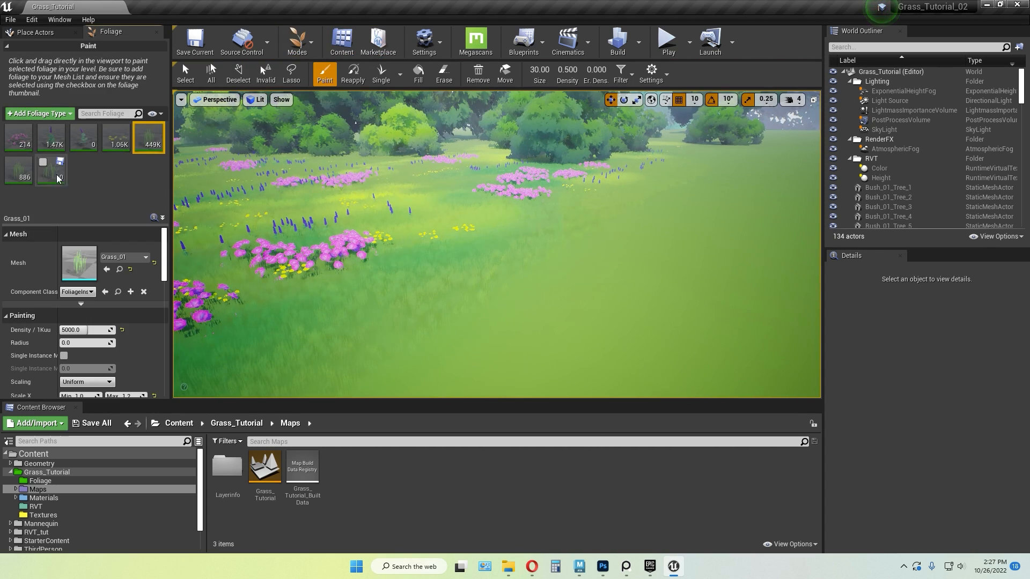
{"action": "left_click", "coordinate": [17, 174], "text": "ctrl"}
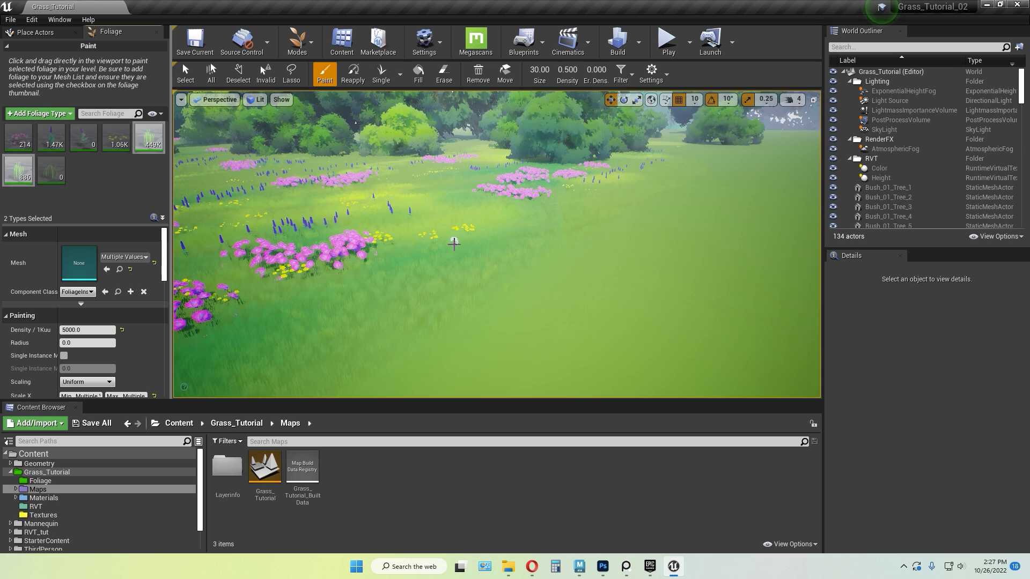
{"action": "left_click_drag", "start_coordinate": [533, 69], "coordinate": [566, 70]}
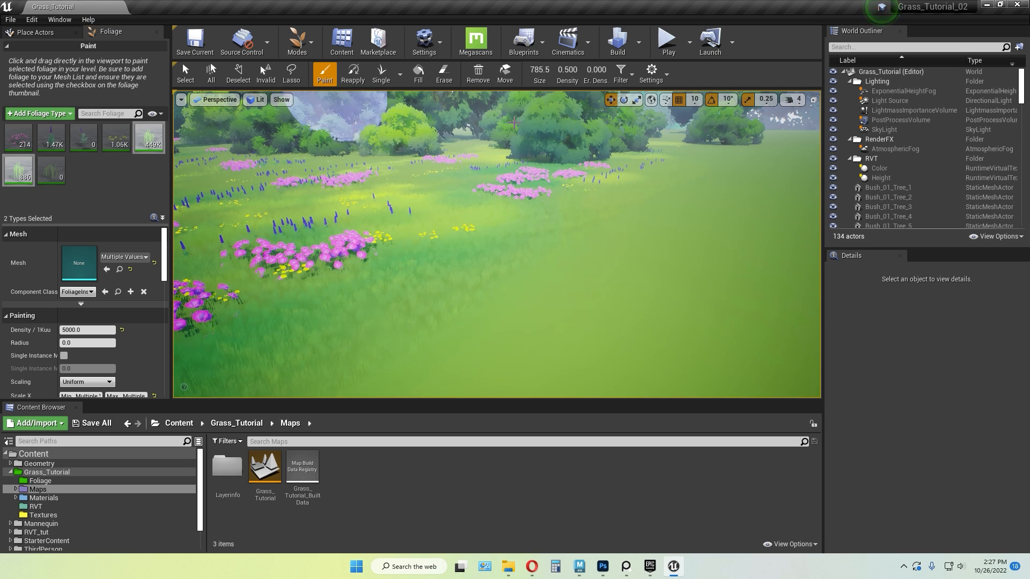
Erase the selected grass types from the open clearing beside the pink flowers and return to Paint
{"action": "left_click", "coordinate": [444, 74]}
{"action": "mouse_move", "coordinate": [570, 227]}
{"action": "left_mouse_down"}
{"action": "mouse_move", "coordinate": [430, 261]}
{"action": "mouse_move", "coordinate": [460, 177]}
{"action": "mouse_move", "coordinate": [540, 137]}
{"action": "mouse_move", "coordinate": [368, 283]}
{"action": "left_mouse_up"}
{"action": "left_click", "coordinate": [324, 74]}
{"action": "mouse_move", "coordinate": [427, 125]}
{"action": "right_mouse_down"}
{"action": "mouse_move", "coordinate": [394, 102]}
{"action": "mouse_move", "coordinate": [399, 134]}
{"action": "mouse_move", "coordinate": [392, 126]}
{"action": "mouse_move", "coordinate": [407, 128]}
{"action": "right_mouse_up"}
{"action": "key", "text": "w"}
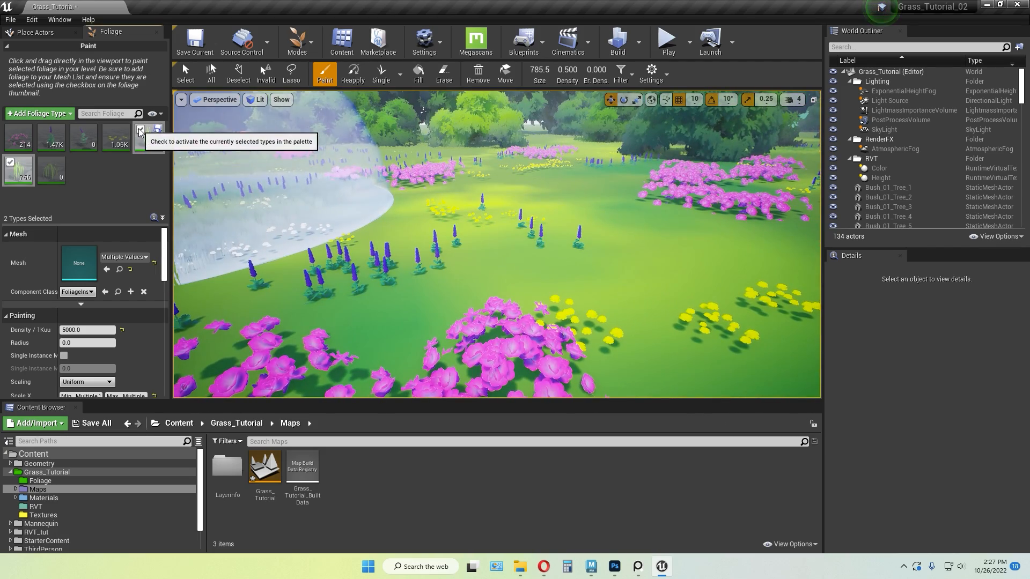
Return to Select mode and open the Grass_Tutorial project's Foliage folder
{"action": "left_click", "coordinate": [309, 50]}
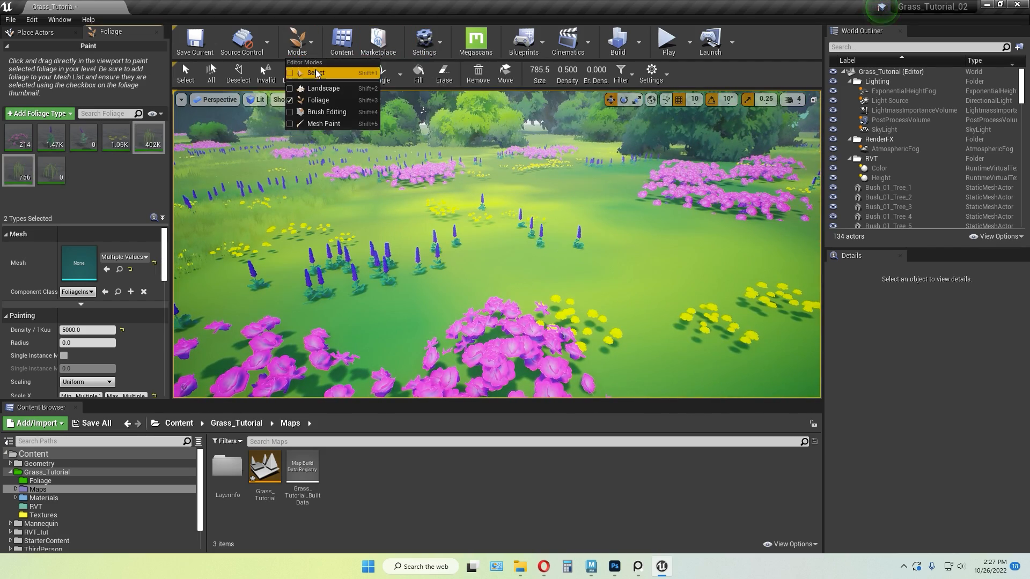
{"action": "left_click", "coordinate": [306, 71]}
{"action": "left_click", "coordinate": [179, 423]}
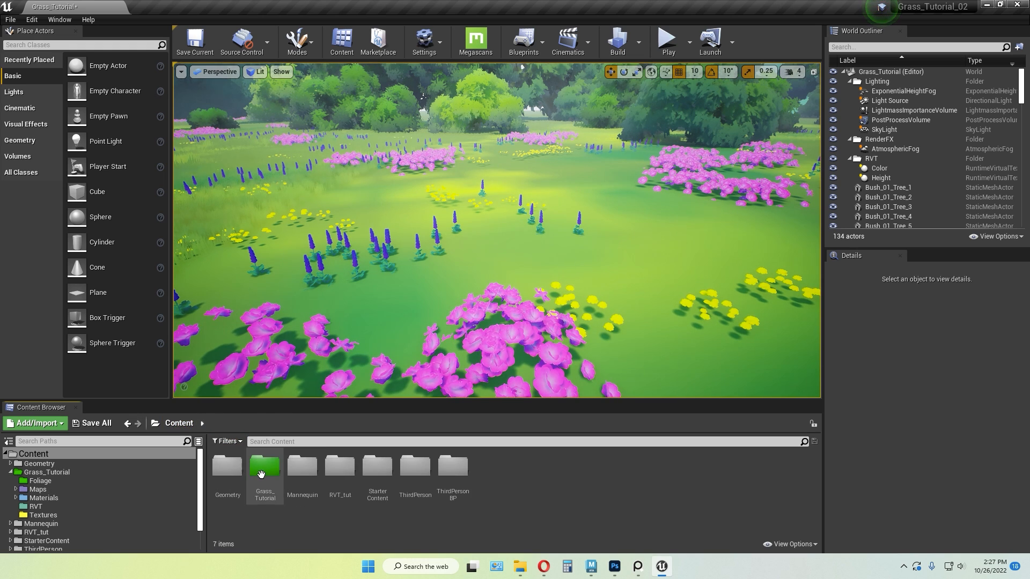
{"action": "double_click", "coordinate": [264, 465]}
{"action": "double_click", "coordinate": [227, 467]}
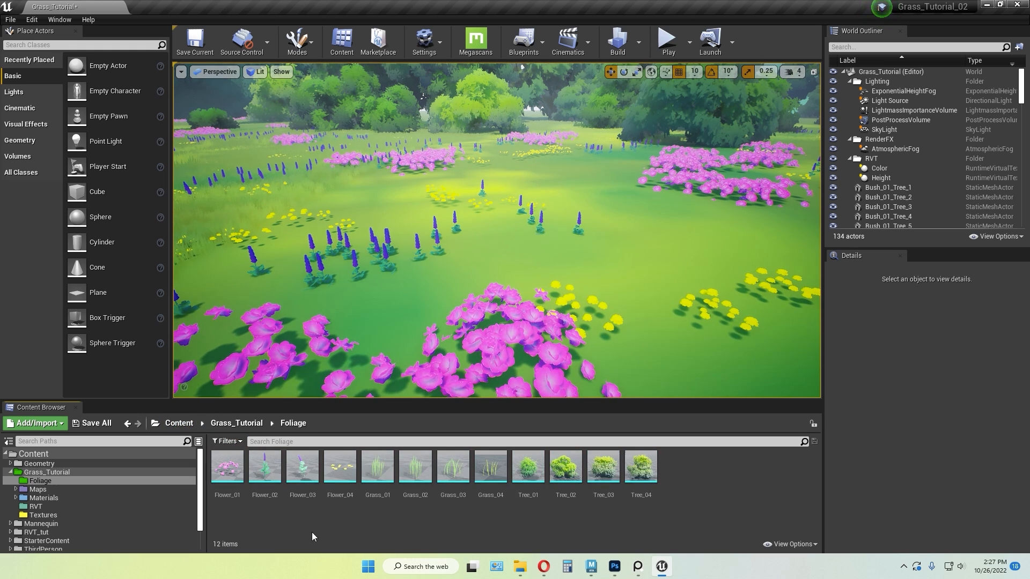
Open the Grass_04, Grass_03 and Grass_02 meshes to check their assigned materials
{"action": "double_click", "coordinate": [503, 480]}
{"action": "double_click", "coordinate": [451, 474]}
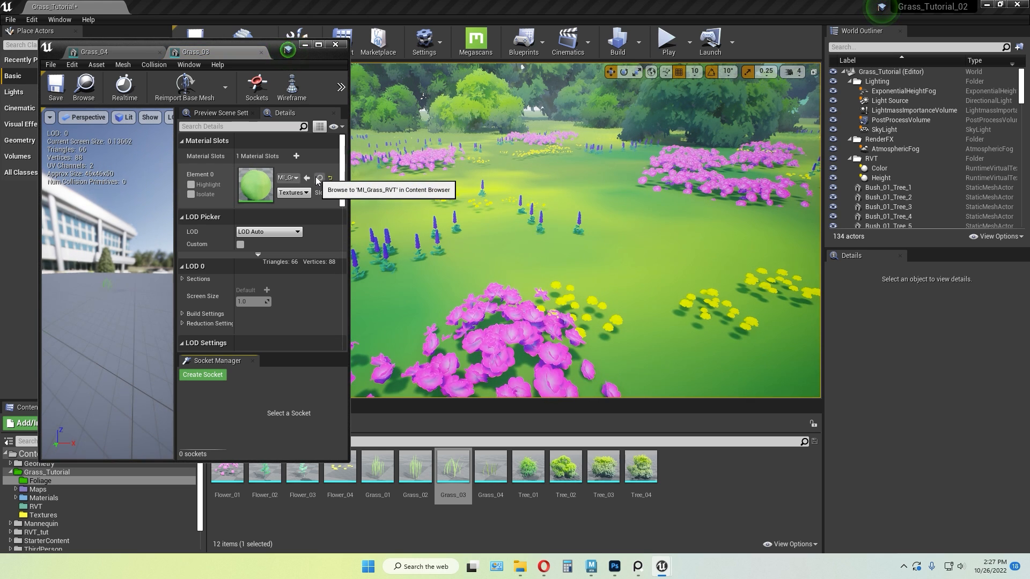
{"action": "double_click", "coordinate": [415, 467]}
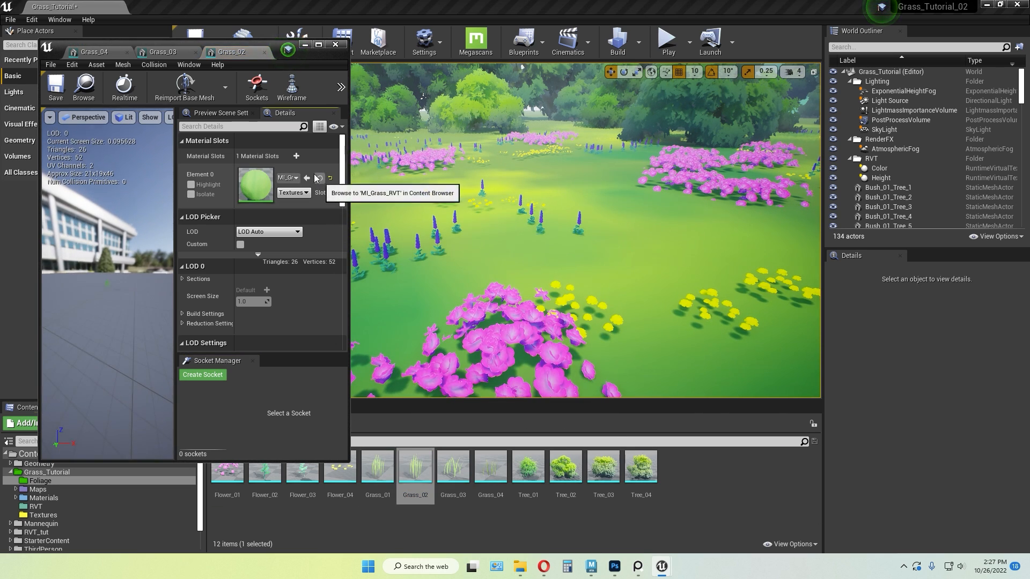
Locate the MI_Grass_RVT material instance and assign it to the Grass_04 mesh's material slot
{"action": "left_click", "coordinate": [319, 178]}
{"action": "left_click_drag", "start_coordinate": [332, 487], "coordinate": [258, 185]}
{"action": "left_click", "coordinate": [92, 51]}
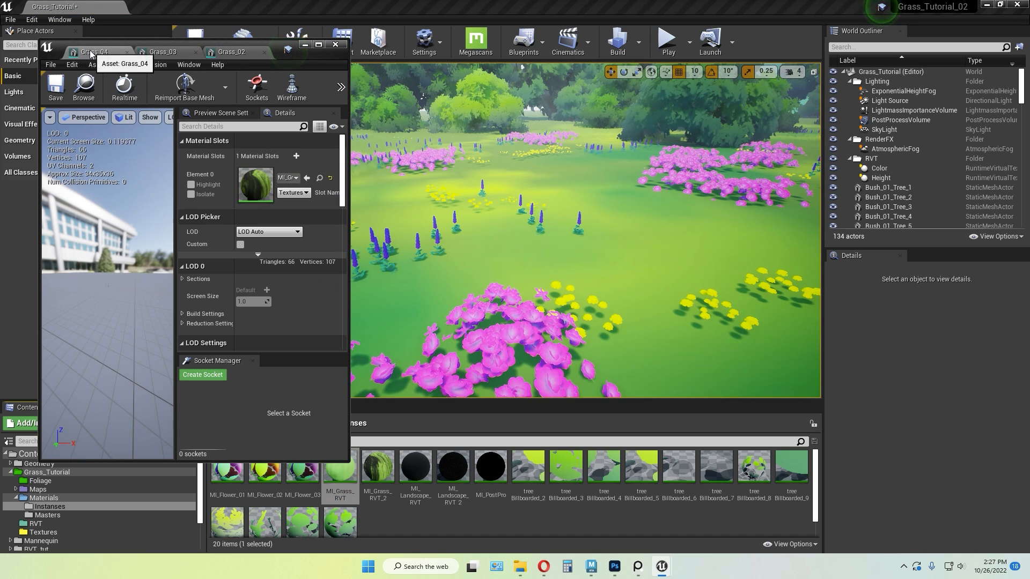
{"action": "left_click_drag", "start_coordinate": [347, 479], "coordinate": [250, 202]}
{"action": "left_click", "coordinate": [337, 44]}
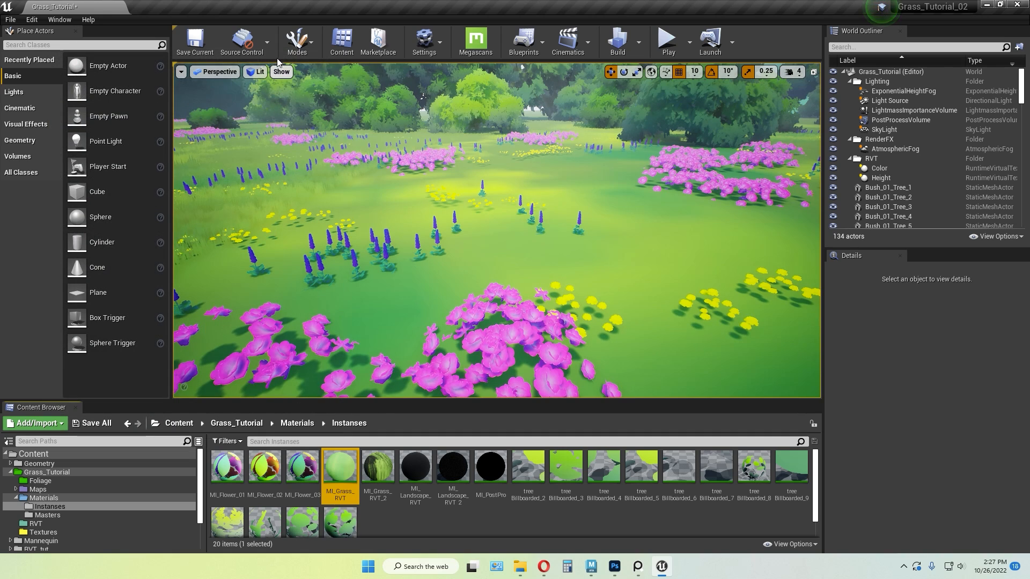
In Foliage mode, add the Grass_04 mesh from the Foliage folder as a new foliage type
{"action": "left_click", "coordinate": [313, 50]}
{"action": "left_click", "coordinate": [320, 99]}
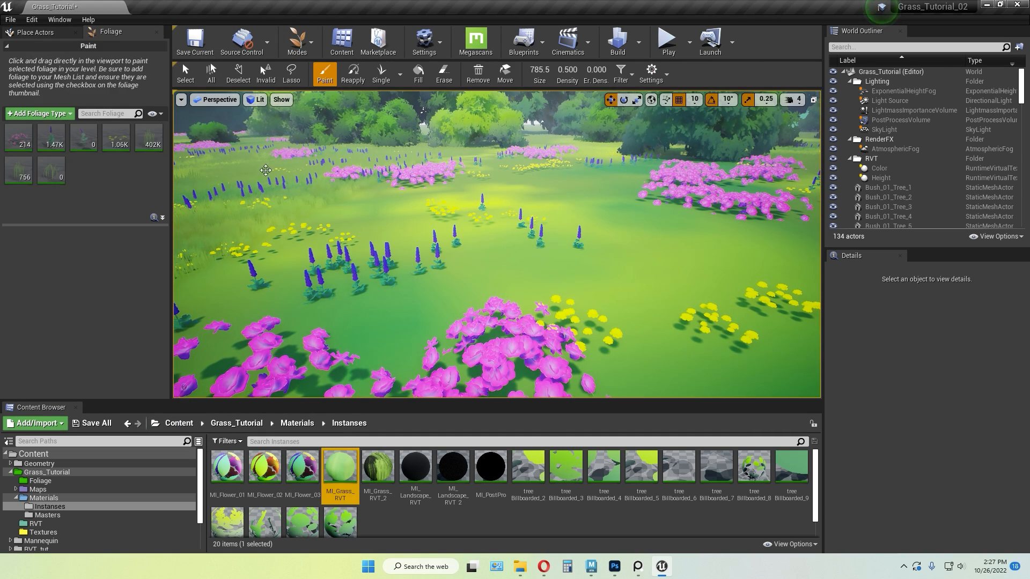
{"action": "left_click", "coordinate": [51, 171]}
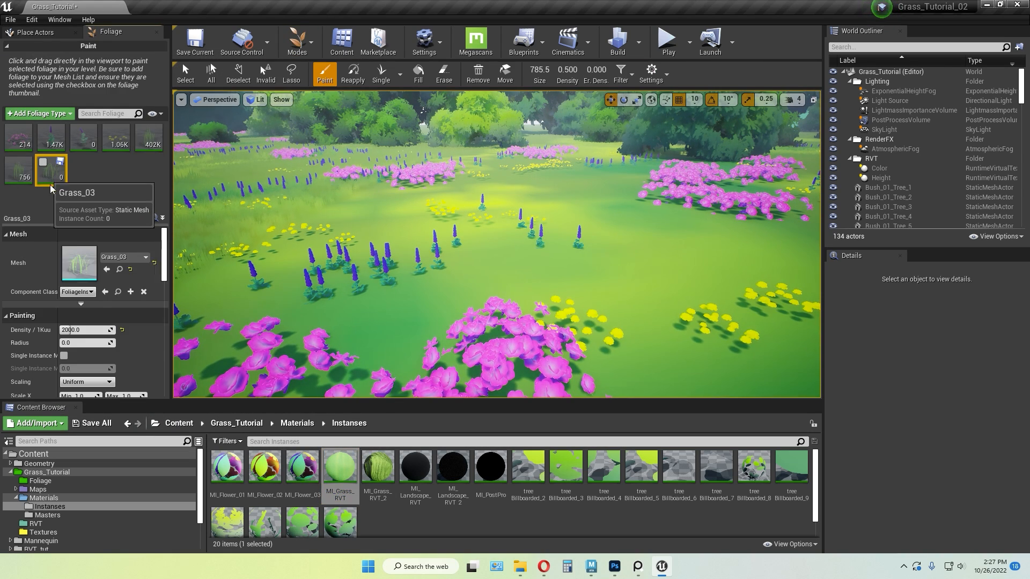
{"action": "left_click", "coordinate": [119, 269]}
{"action": "left_click_drag", "start_coordinate": [491, 491], "coordinate": [70, 185]}
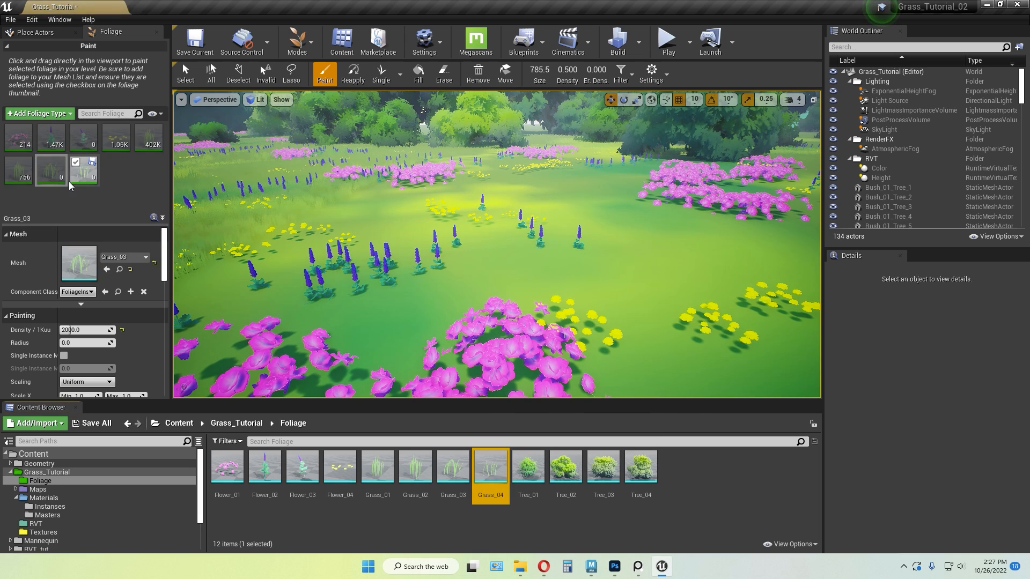
Set the Grass_04 foliage density to 2000 and its maximum Scale X to 1.5
{"action": "left_click", "coordinate": [77, 171]}
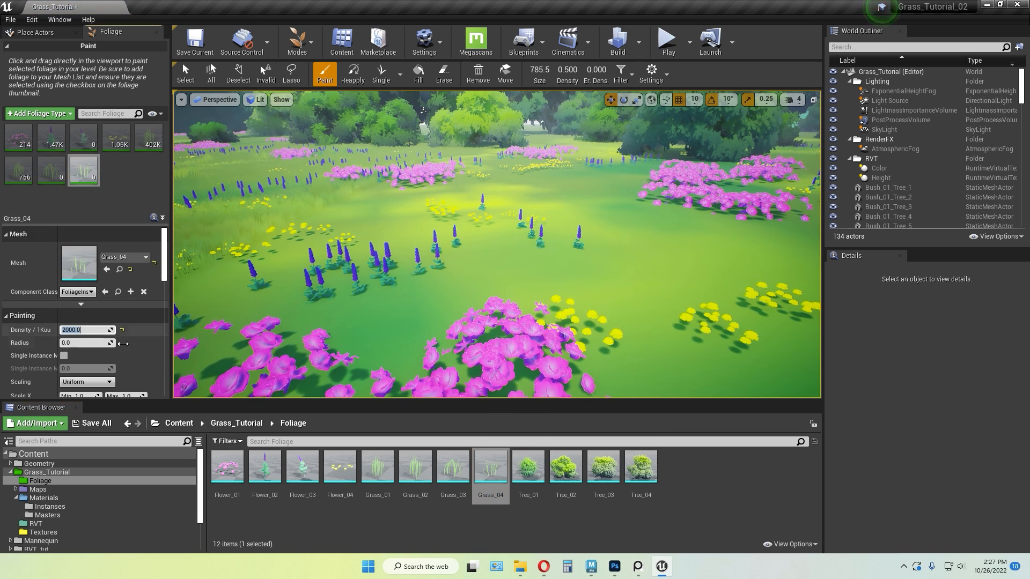
{"action": "left_click", "coordinate": [131, 395]}
{"action": "scroll", "coordinate": [140, 364], "scroll_direction": "down", "scroll_amount": 3}
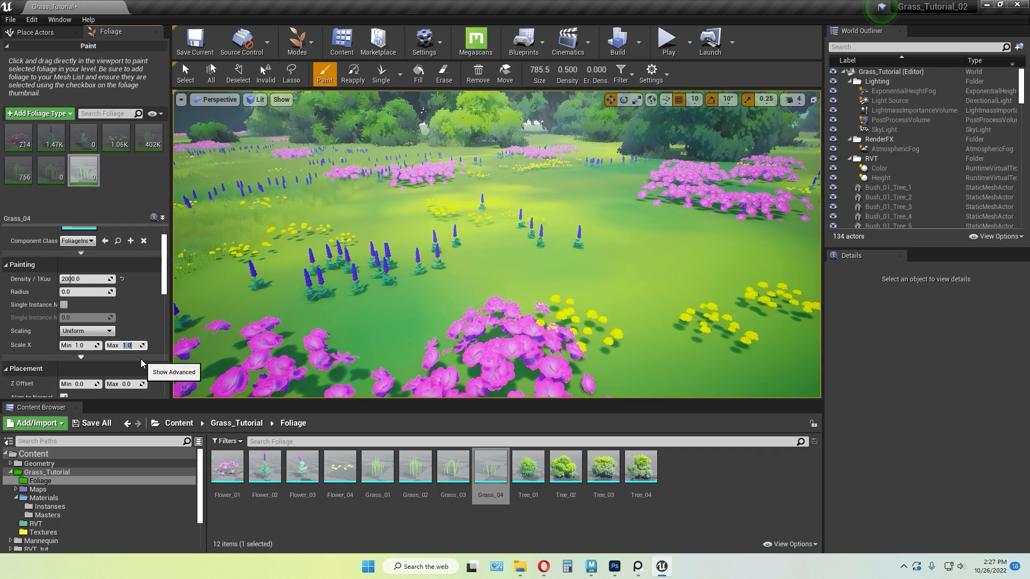
{"action": "type", "text": "1.5"}
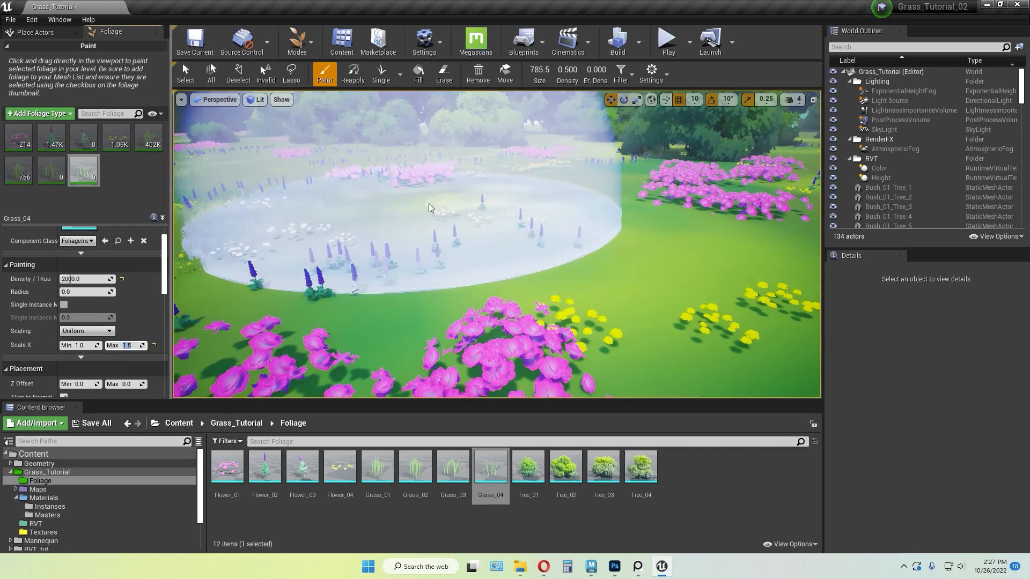
Try painting Grass_04 across the meadow among the flowers with the large brush
{"action": "mouse_move", "coordinate": [429, 209]}
{"action": "left_mouse_down"}
{"action": "mouse_move", "coordinate": [629, 194]}
{"action": "mouse_move", "coordinate": [519, 325]}
{"action": "mouse_move", "coordinate": [635, 212]}
{"action": "left_mouse_up"}
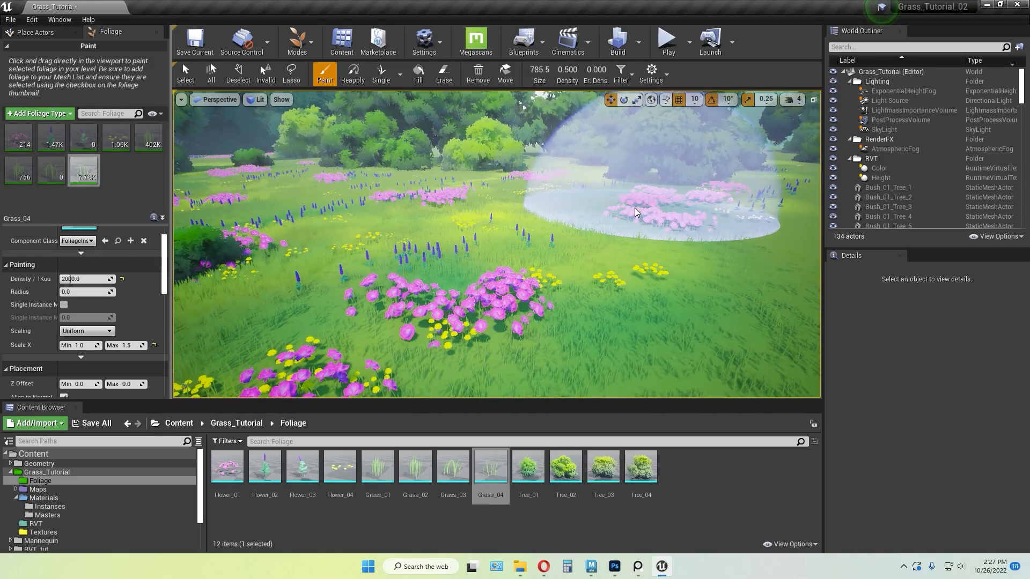
{"action": "key", "text": "s"}
{"action": "right_click_drag", "start_coordinate": [634, 207], "coordinate": [631, 227]}
Erase the painted Grass_04 from the meadow and return to Paint
{"action": "left_click", "coordinate": [445, 74]}
{"action": "mouse_move", "coordinate": [481, 306]}
{"action": "left_mouse_down"}
{"action": "mouse_move", "coordinate": [484, 156]}
{"action": "mouse_move", "coordinate": [607, 178]}
{"action": "mouse_move", "coordinate": [411, 323]}
{"action": "left_mouse_up"}
{"action": "left_click", "coordinate": [324, 74]}
{"action": "right_click_drag", "start_coordinate": [528, 231], "coordinate": [534, 212]}
{"action": "key", "text": "w"}
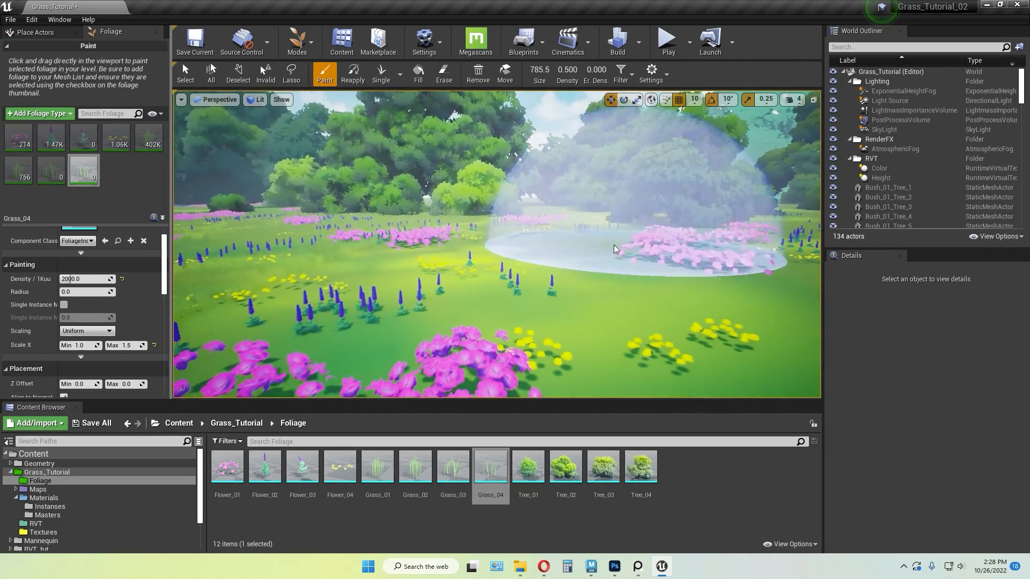
Set the Grass_04 foliage density to 3000
{"action": "scroll", "coordinate": [54, 365], "scroll_direction": "down", "scroll_amount": 8}
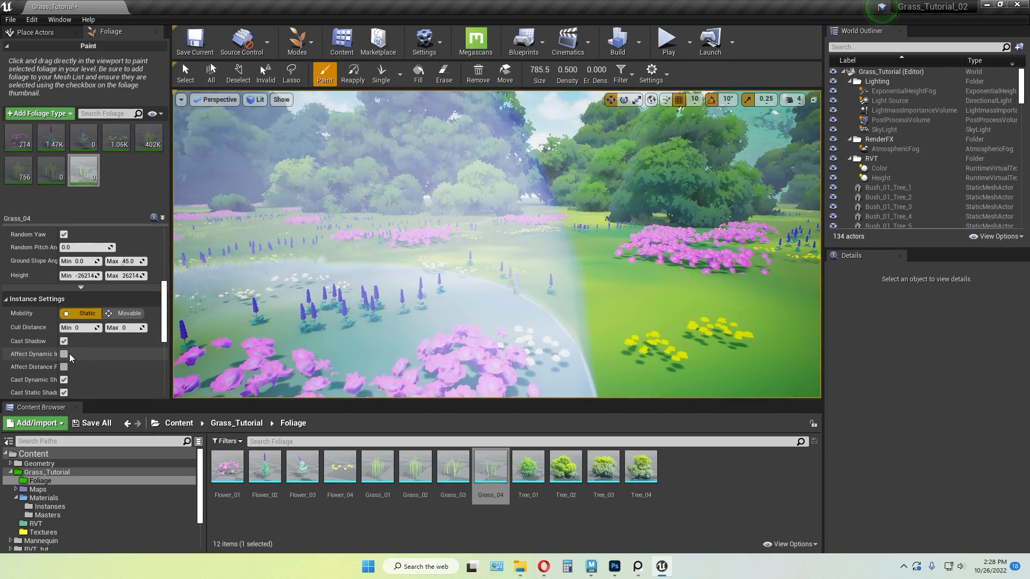
{"action": "scroll", "coordinate": [86, 354], "scroll_direction": "up", "scroll_amount": 10}
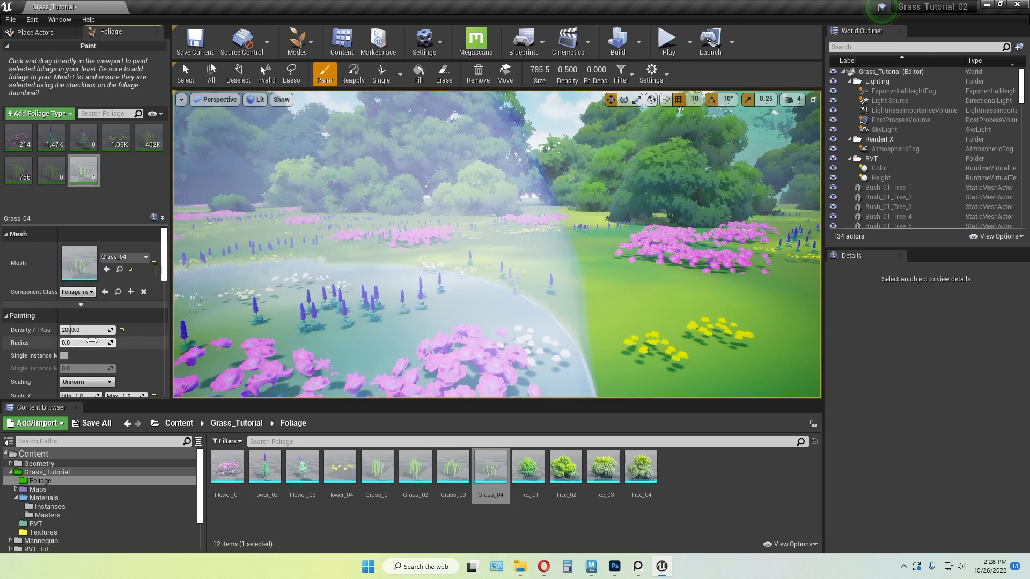
{"action": "scroll", "coordinate": [80, 311], "scroll_direction": "down", "scroll_amount": 2}
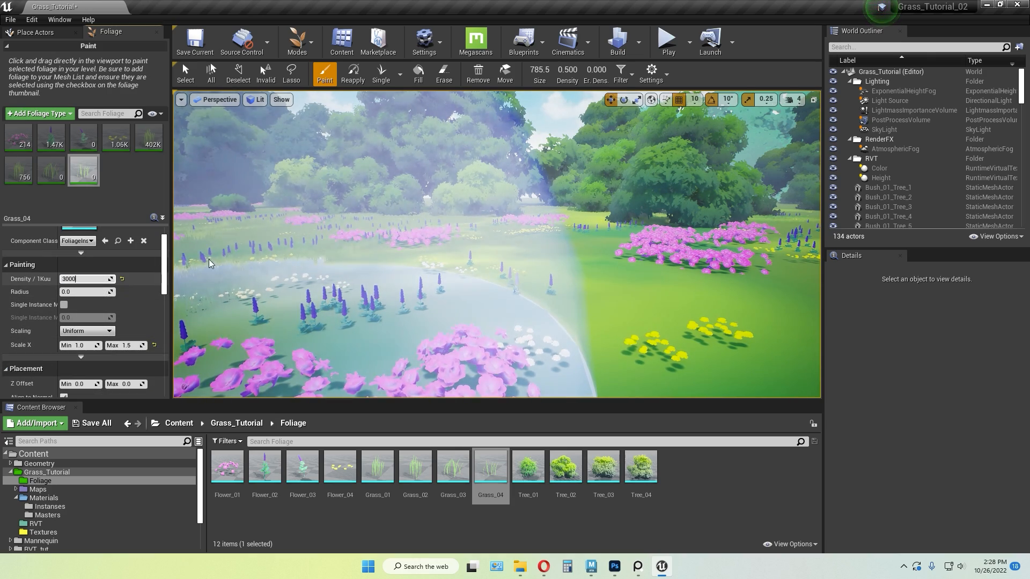
{"action": "key", "text": "Return"}
Paint Grass_04 densely across the whole flower meadow and check the coverage up close
{"action": "mouse_move", "coordinate": [492, 259]}
{"action": "left_mouse_down"}
{"action": "mouse_move", "coordinate": [644, 269]}
{"action": "mouse_move", "coordinate": [552, 272]}
{"action": "mouse_move", "coordinate": [597, 192]}
{"action": "left_mouse_up"}
{"action": "mouse_move", "coordinate": [536, 212]}
{"action": "left_mouse_down"}
{"action": "mouse_move", "coordinate": [724, 222]}
{"action": "mouse_move", "coordinate": [681, 261]}
{"action": "left_mouse_up"}
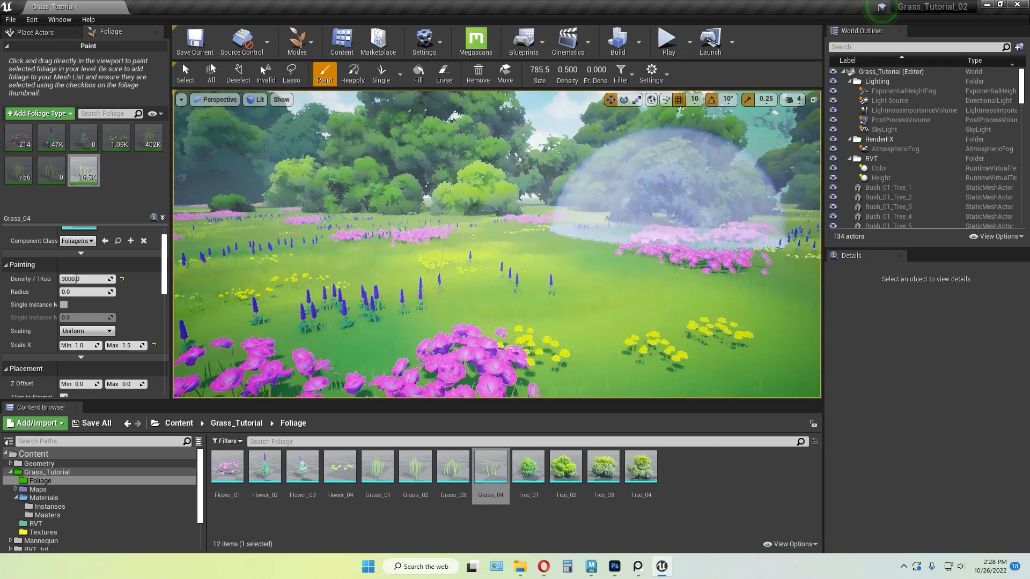
{"action": "key", "text": "s"}
{"action": "right_click_drag", "start_coordinate": [665, 260], "coordinate": [668, 271]}
{"action": "mouse_move", "coordinate": [418, 274]}
{"action": "left_mouse_down"}
{"action": "mouse_move", "coordinate": [714, 219]}
{"action": "mouse_move", "coordinate": [789, 185]}
{"action": "left_mouse_up"}
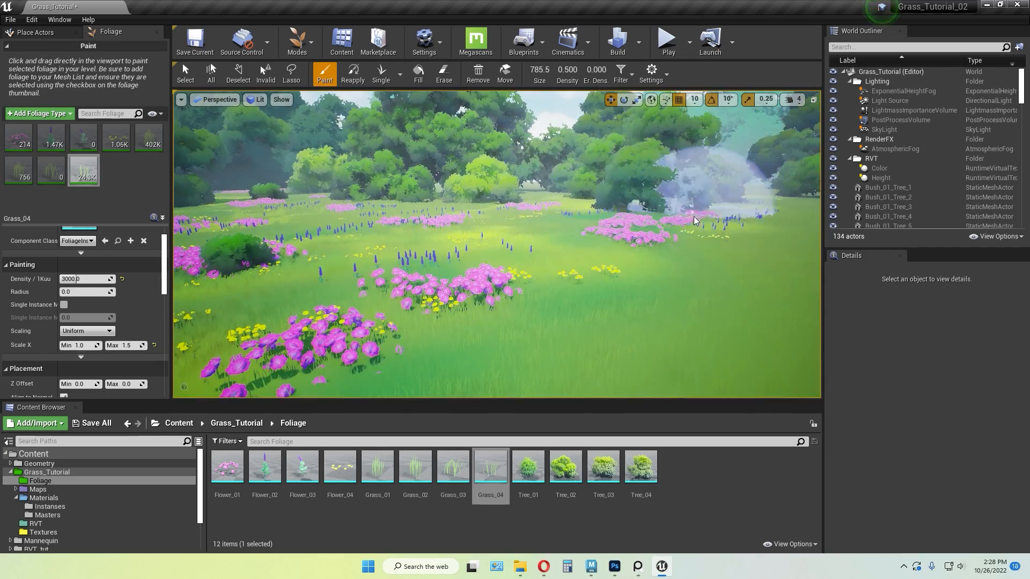
{"action": "key", "text": "w"}
{"action": "right_click_drag", "start_coordinate": [788, 185], "coordinate": [789, 176]}
{"action": "key", "text": "s"}
{"action": "key", "text": "w"}
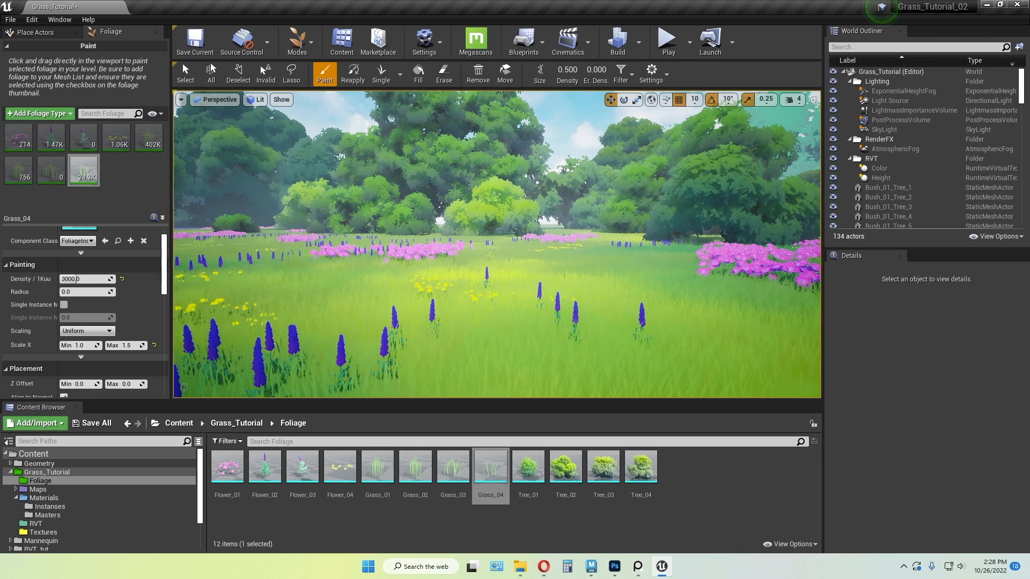
Set the brush size to 30 and Scale X to 2.0–3.0, and paint scattered clumps of taller Grass_04 among the flowers
{"action": "key", "text": "Return"}
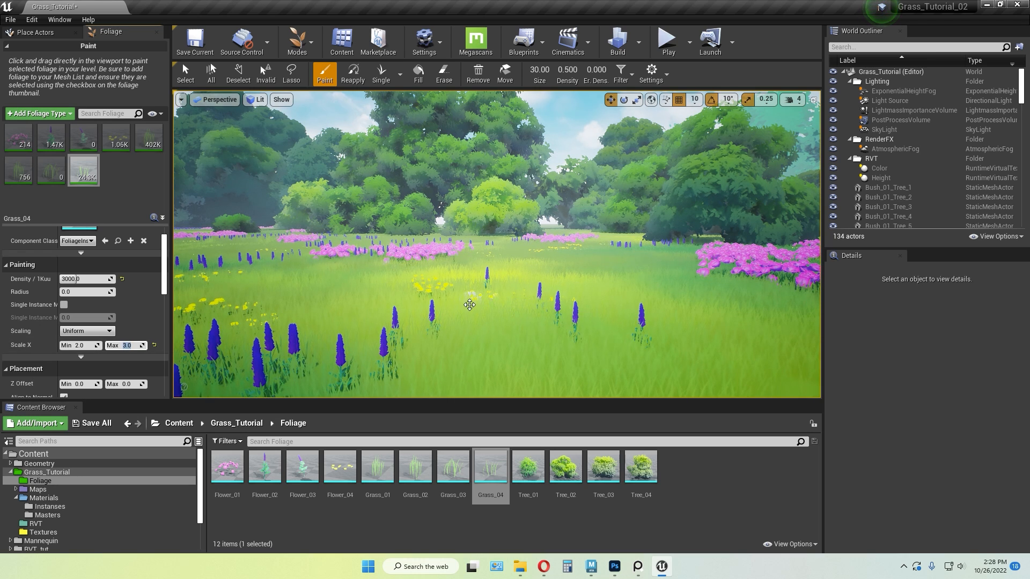
{"action": "left_click", "coordinate": [469, 317], "text": "shift"}
{"action": "left_click", "coordinate": [468, 314], "text": "shift"}
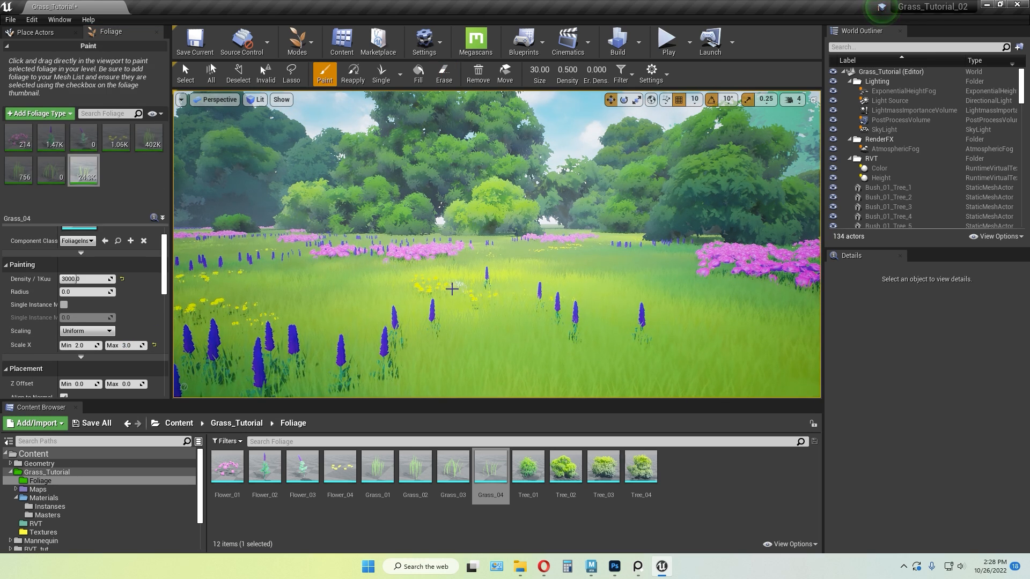
{"action": "key", "text": "shift"}
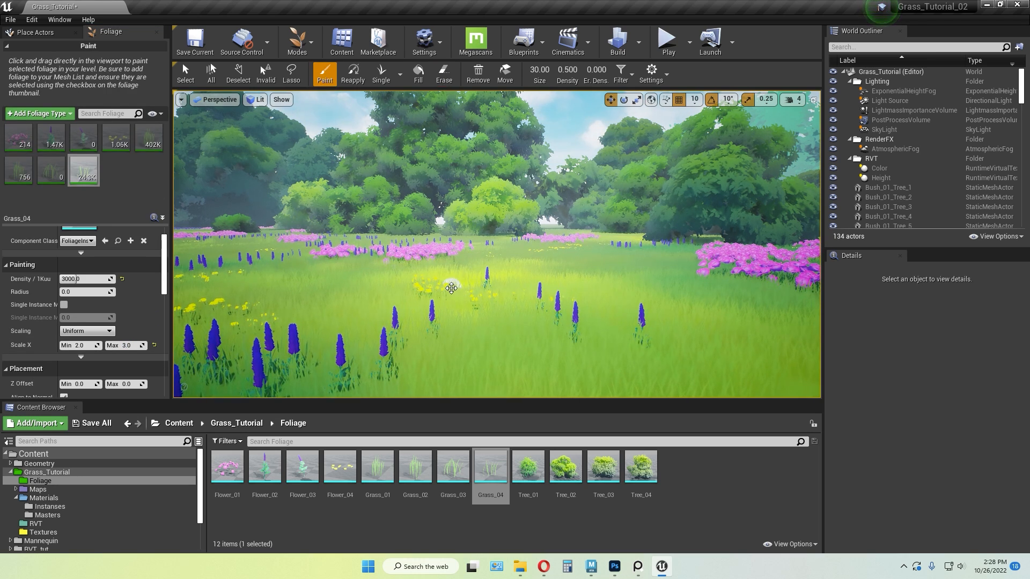
{"action": "key", "text": "shift"}
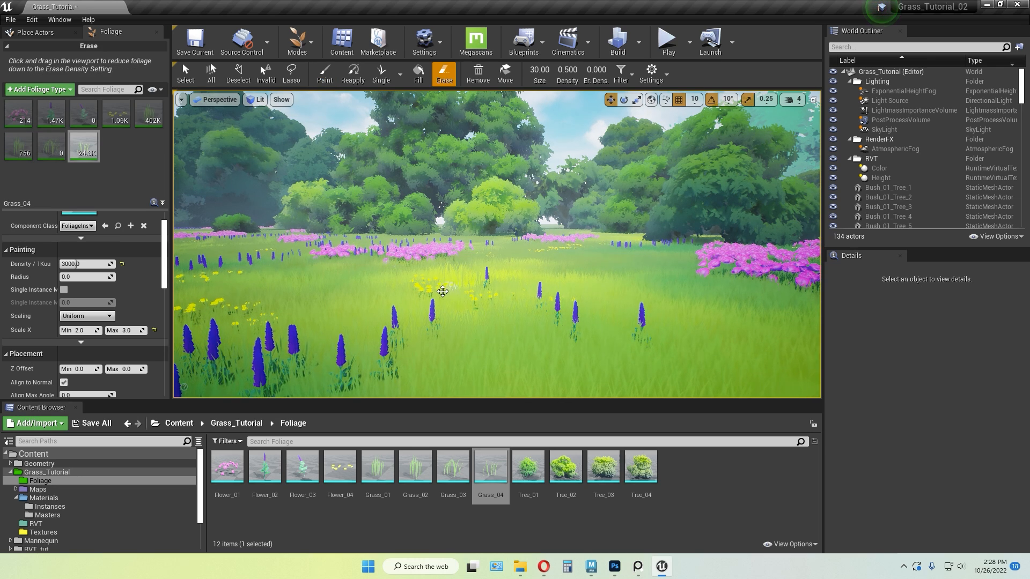
{"action": "left_click_drag", "start_coordinate": [351, 328], "coordinate": [351, 358], "text": "shift"}
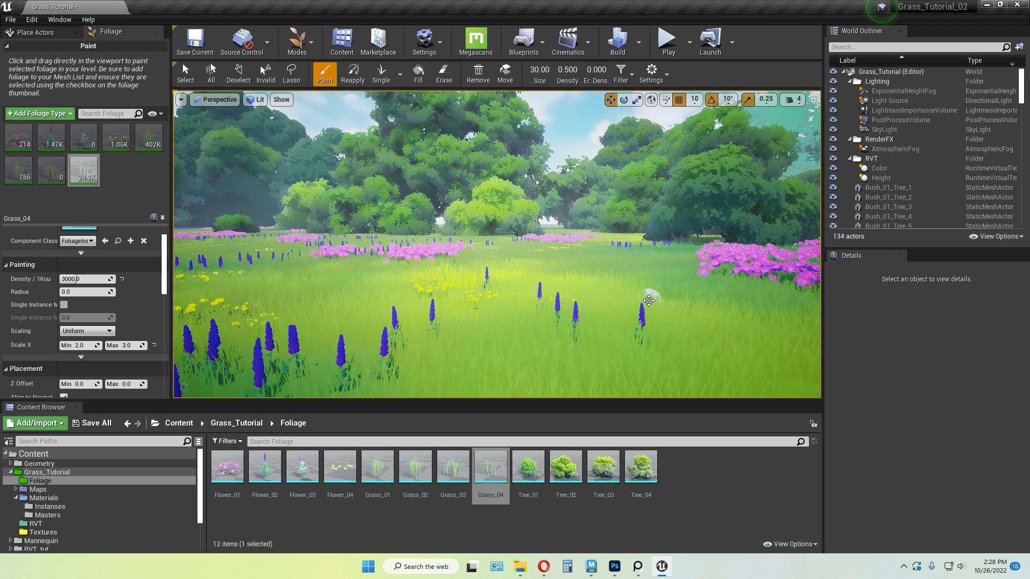
{"action": "left_click_drag", "start_coordinate": [582, 284], "coordinate": [603, 297], "text": "shift"}
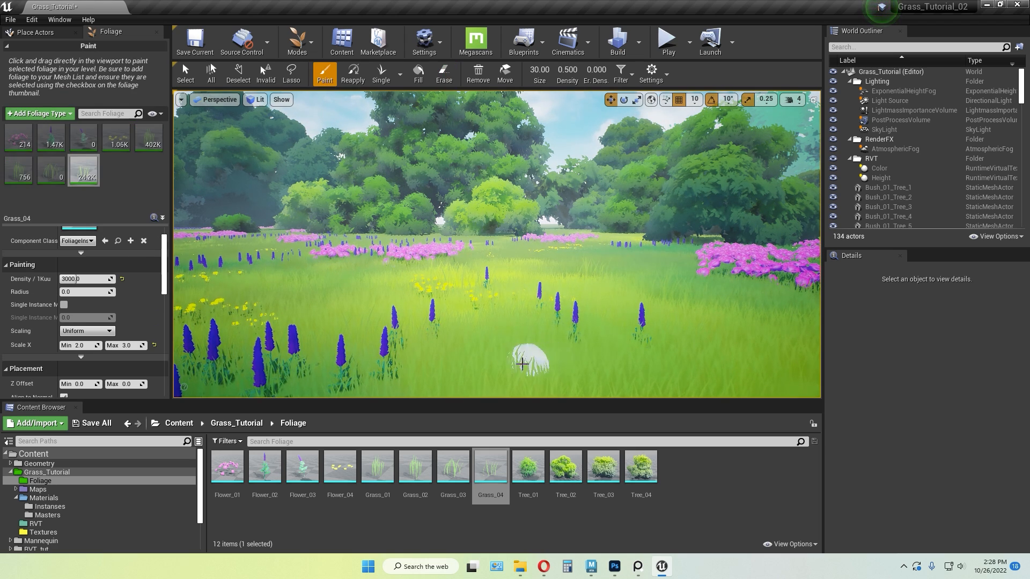
In Landscape Paint mode, select the GrassDarker layer and paint darker patches into the meadow ground
{"action": "left_click", "coordinate": [296, 42]}
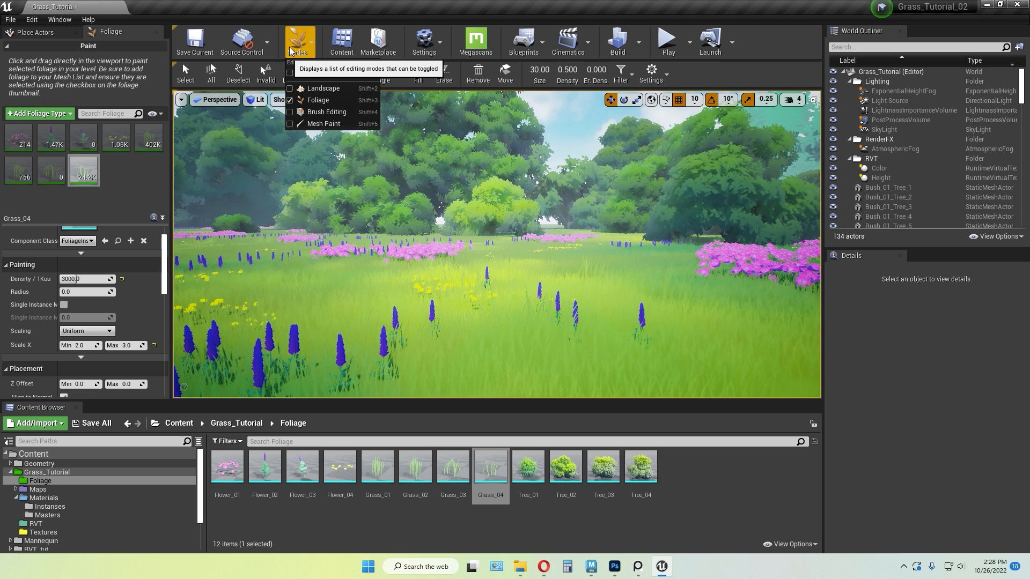
{"action": "left_click", "coordinate": [324, 98]}
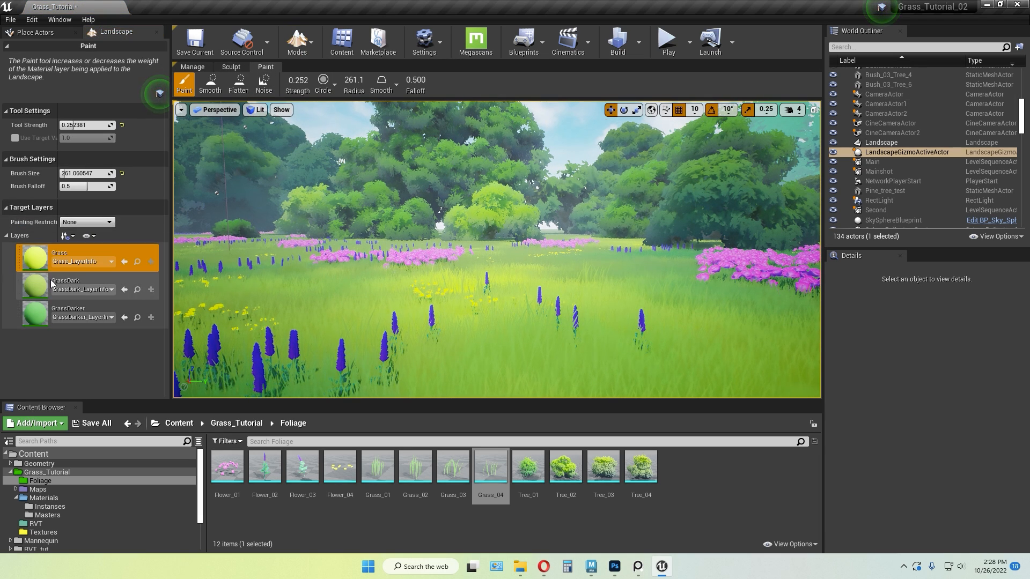
{"action": "left_click", "coordinate": [36, 320]}
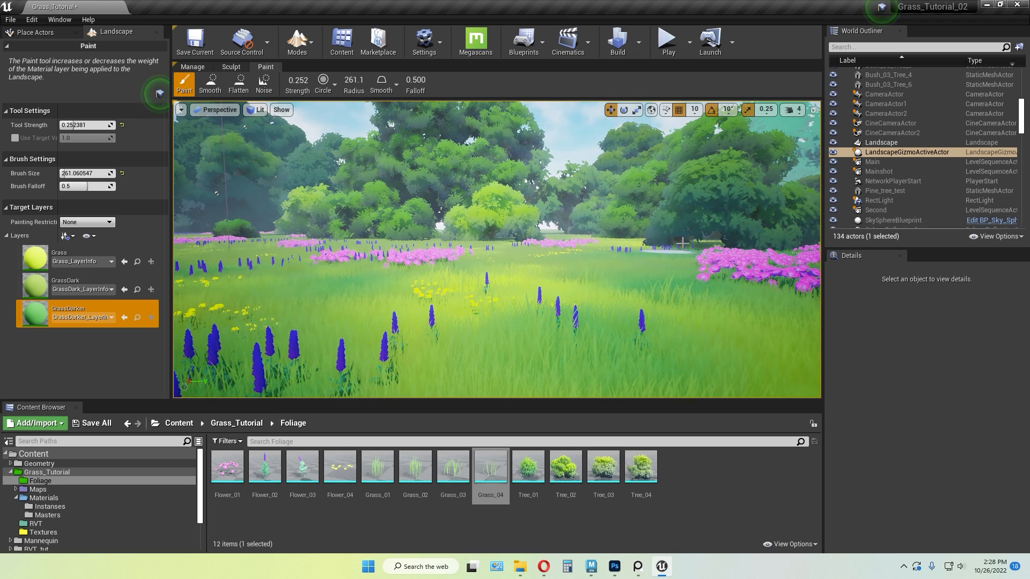
Return to Select mode and look around the blended meadow
{"action": "left_click", "coordinate": [297, 40]}
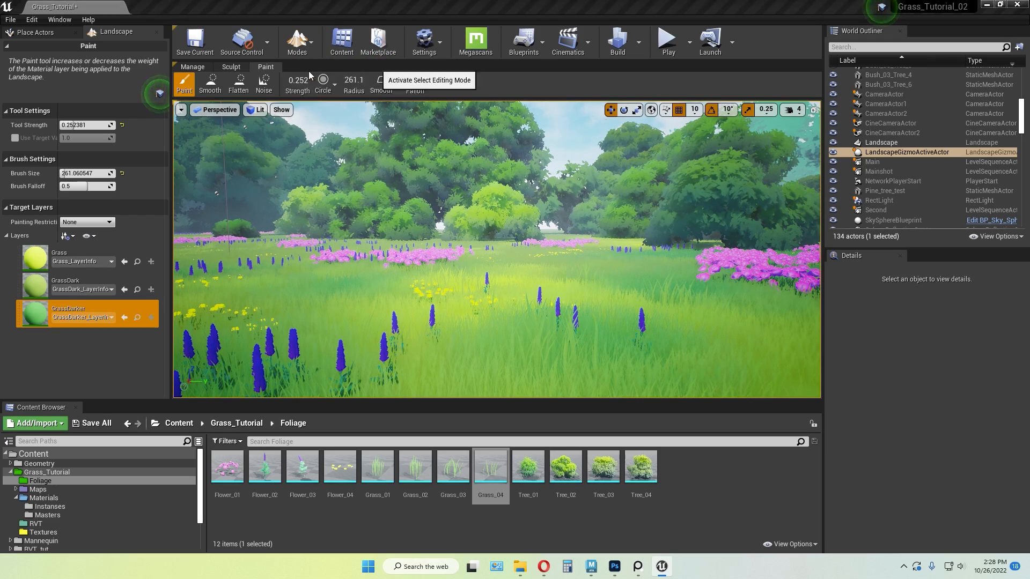
{"action": "left_click", "coordinate": [322, 84]}
{"action": "right_click_drag", "start_coordinate": [563, 232], "coordinate": [548, 236]}
{"action": "right_click_drag", "start_coordinate": [621, 228], "coordinate": [643, 219]}
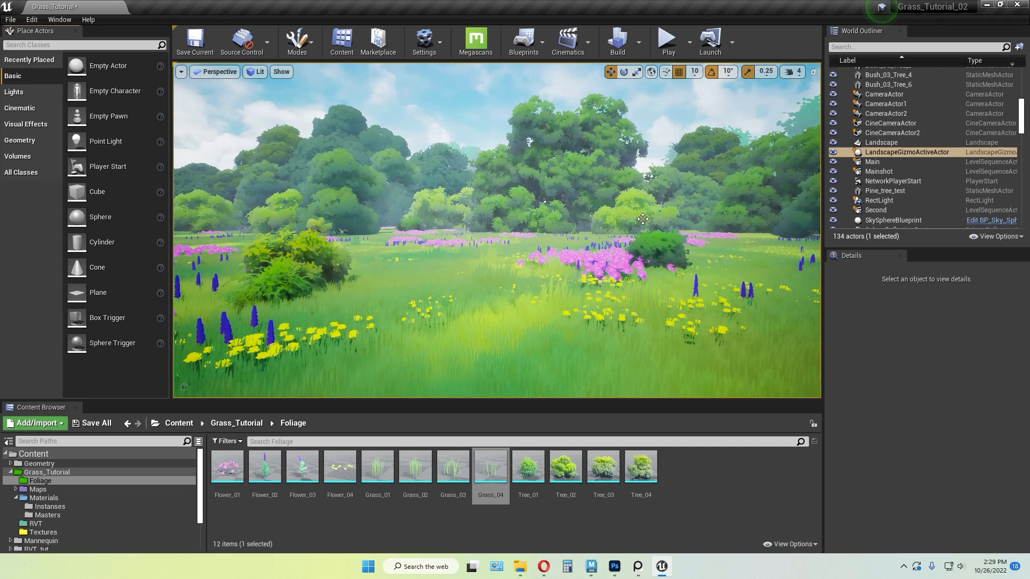
Open the Grass_01 and Grass_03 static meshes to inspect their shapes
{"action": "double_click", "coordinate": [378, 467]}
{"action": "left_click", "coordinate": [318, 45]}
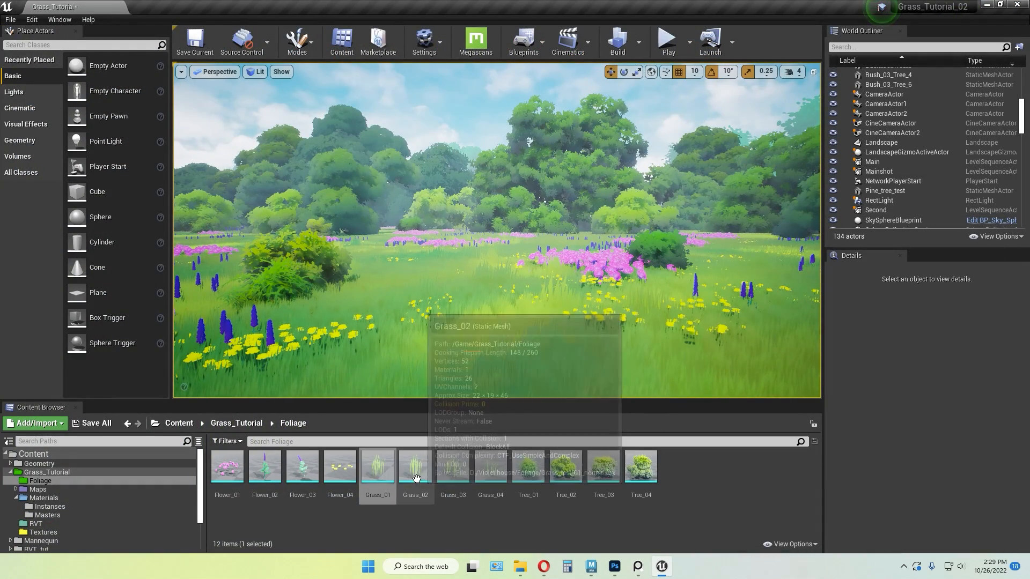
{"action": "double_click", "coordinate": [453, 467]}
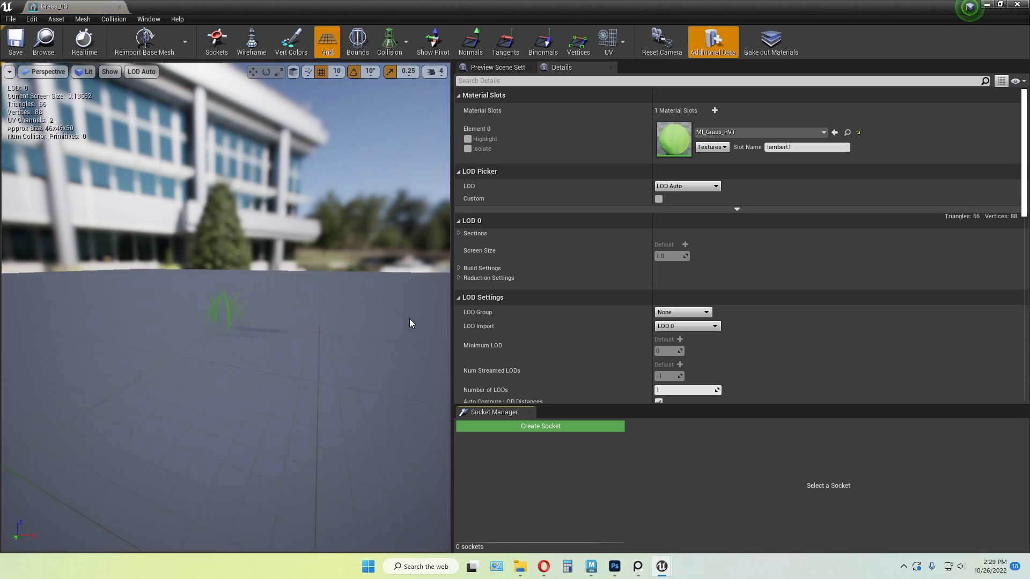
Examine the Grass_03 blades up close, then open the Grass_04 static mesh, inspect its blades and close the mesh editor
{"action": "scroll", "coordinate": [211, 319], "scroll_direction": "up", "scroll_amount": 6}
{"action": "scroll", "coordinate": [212, 320], "scroll_direction": "down", "scroll_amount": 4}
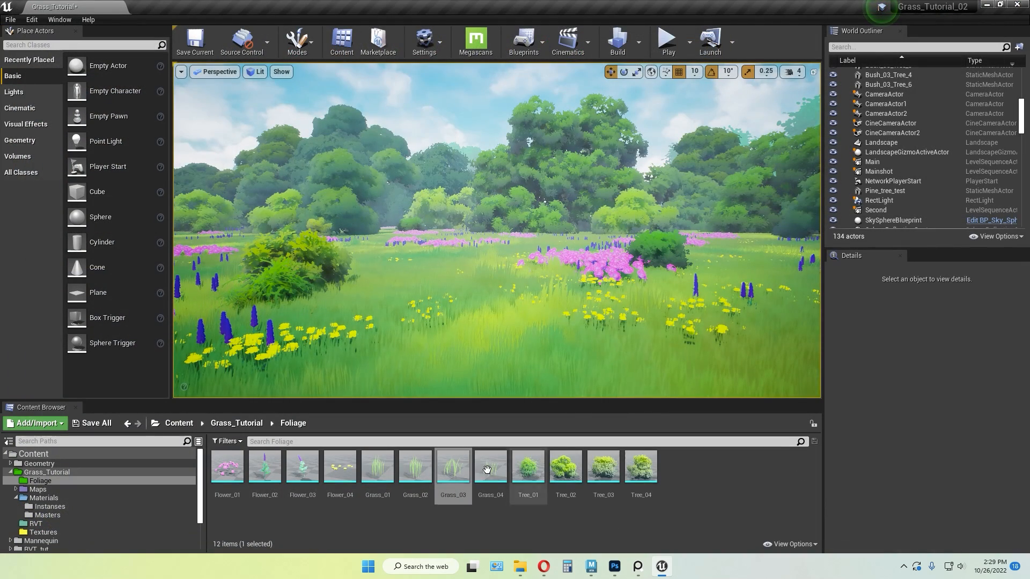
{"action": "double_click", "coordinate": [492, 470]}
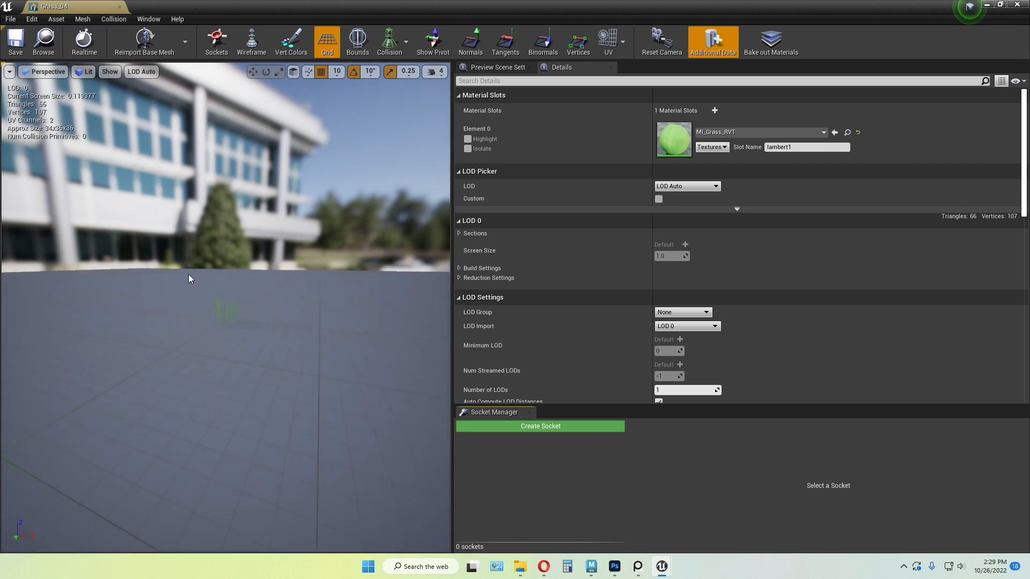
{"action": "scroll", "coordinate": [188, 278], "scroll_direction": "up", "scroll_amount": 6}
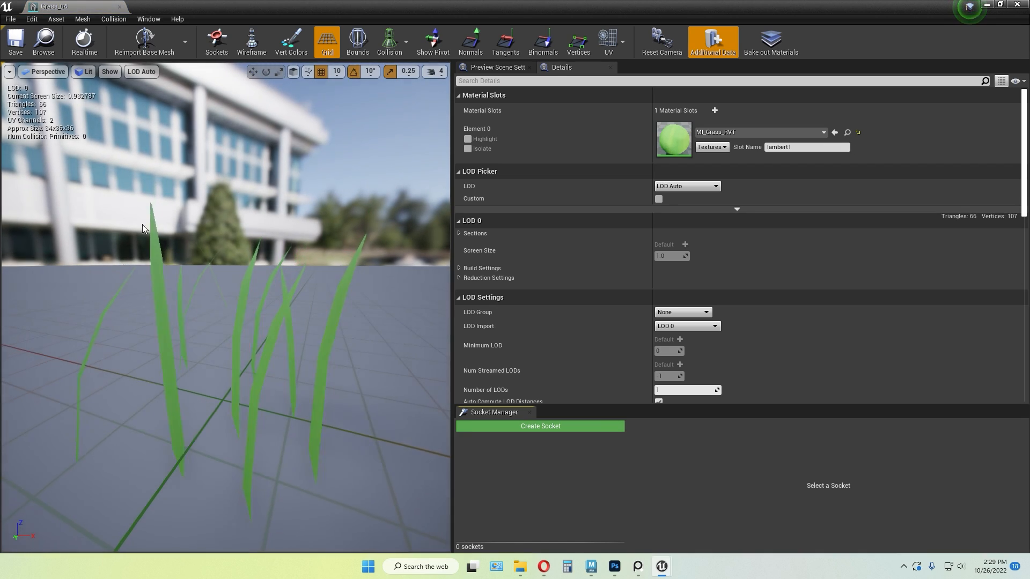
{"action": "left_click", "coordinate": [1018, 4]}
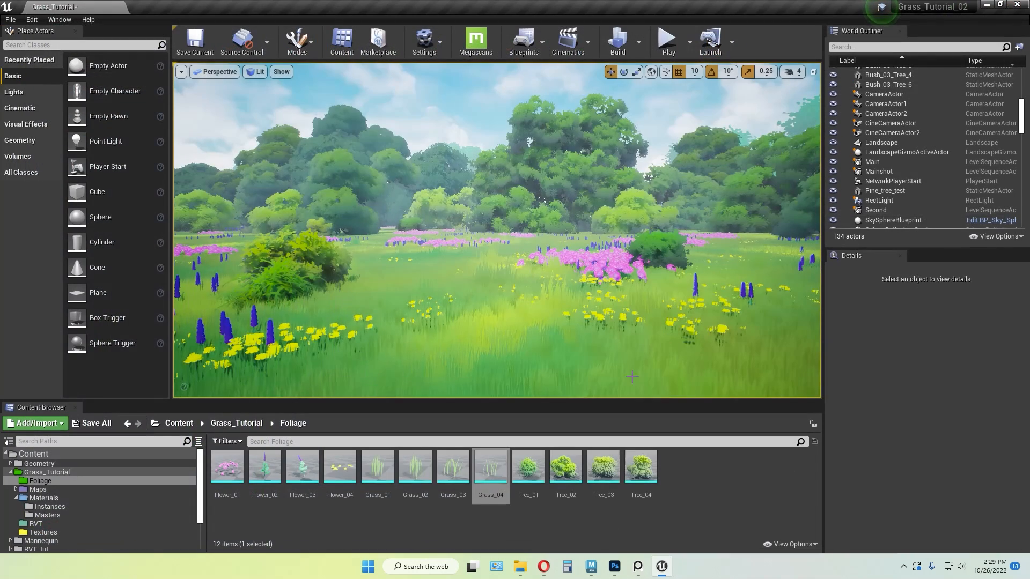
{"action": "left_click", "coordinate": [685, 497]}
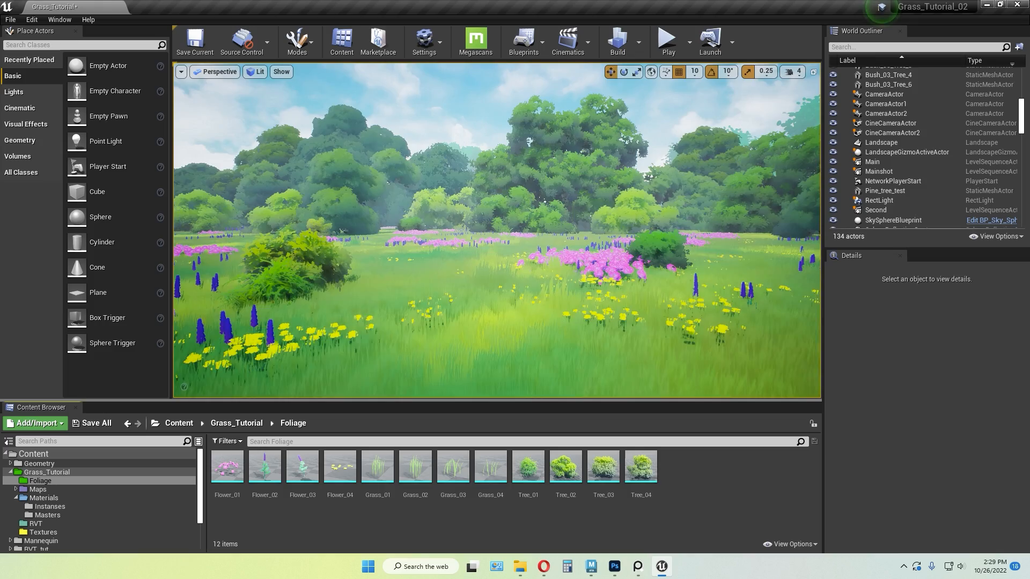
Fly through the meadow to review how the grass and flowers blend with the landscape
{"action": "key", "text": "d"}
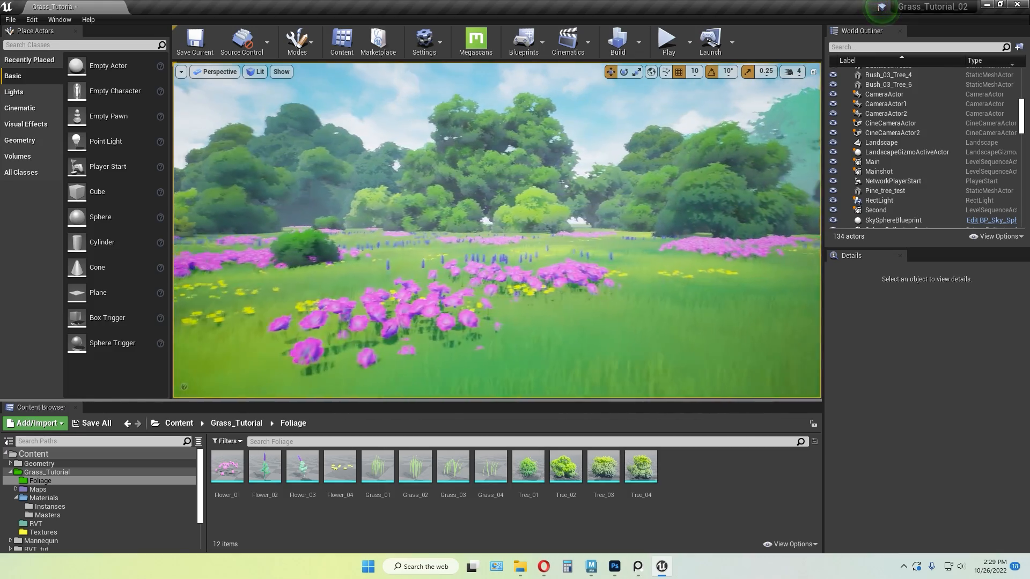
{"action": "key", "text": "w"}
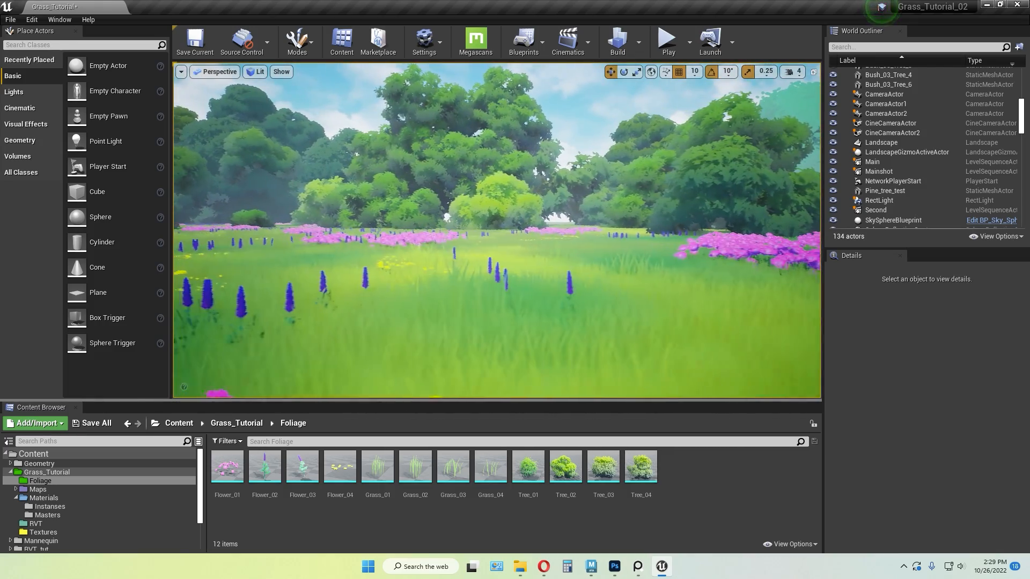
{"action": "key", "text": "s"}
{"action": "key", "text": "a"}
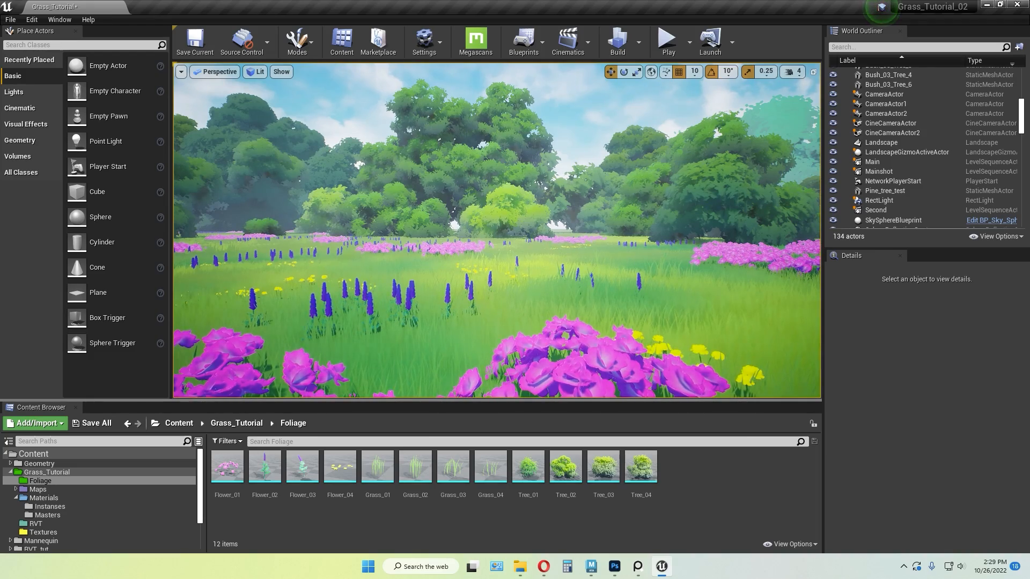
{"action": "key", "text": "w"}
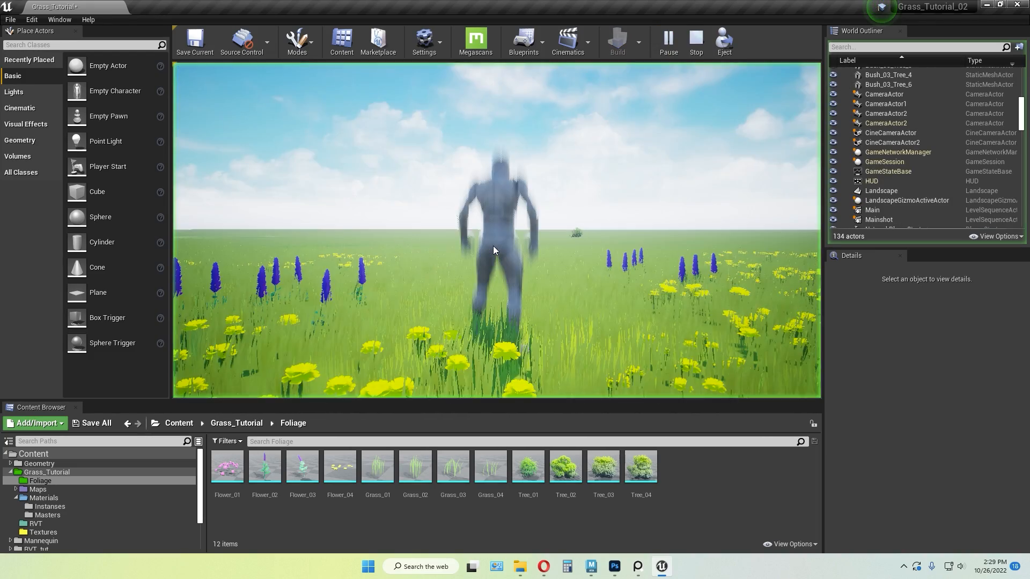
Play the level and run the mannequin character through the meadow to check the grass and flowers in game
{"action": "key", "text": "w"}
{"action": "key", "text": "w"}
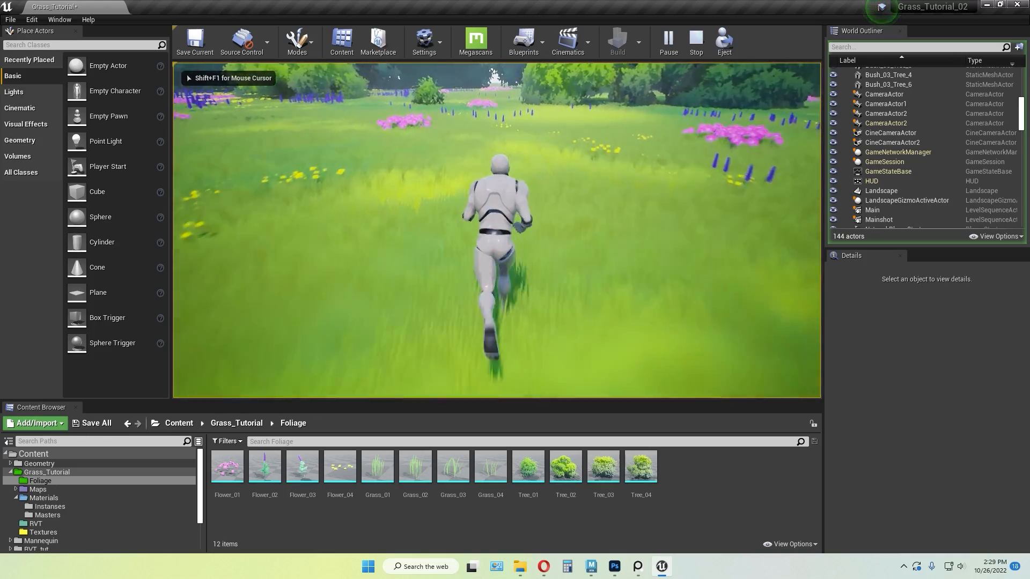
{"action": "key", "text": "w"}
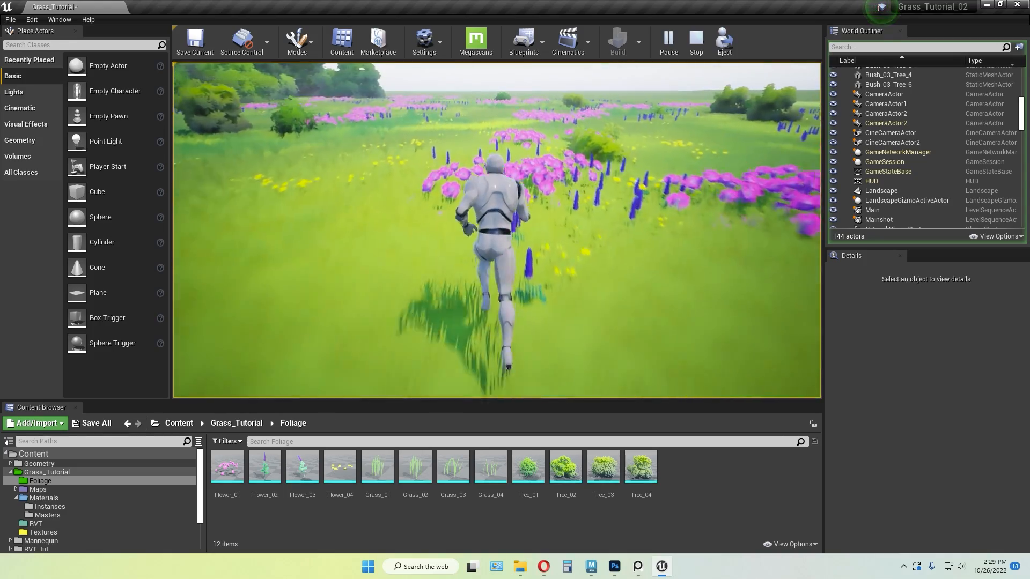
{"action": "key", "text": "w"}
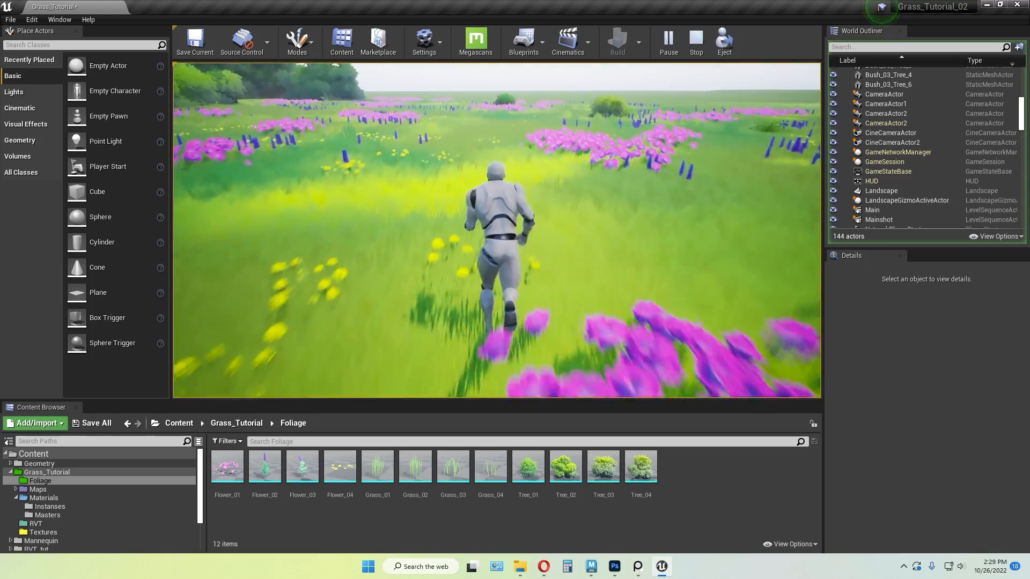
{"action": "key", "text": "w"}
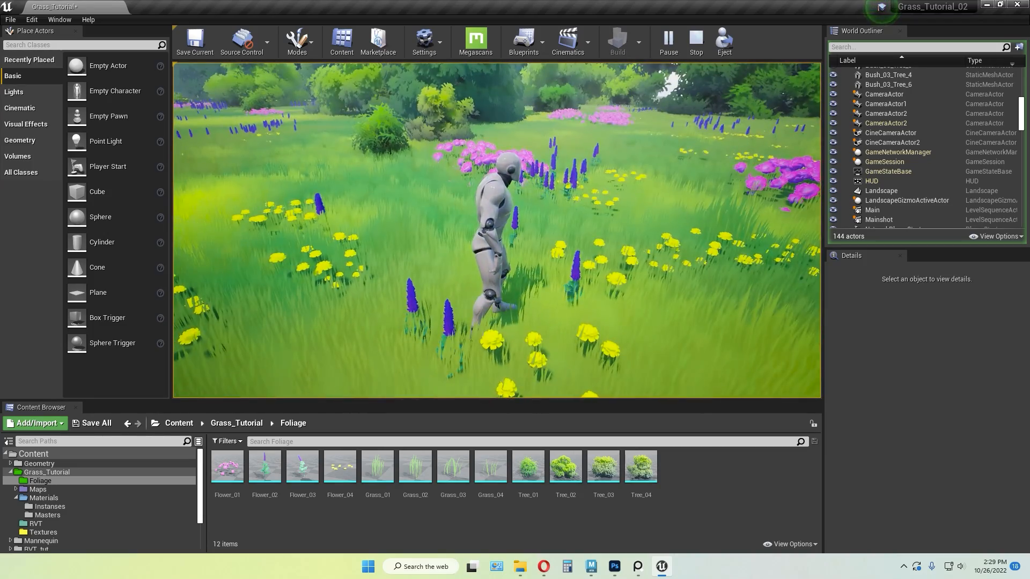
{"action": "key", "text": "w"}
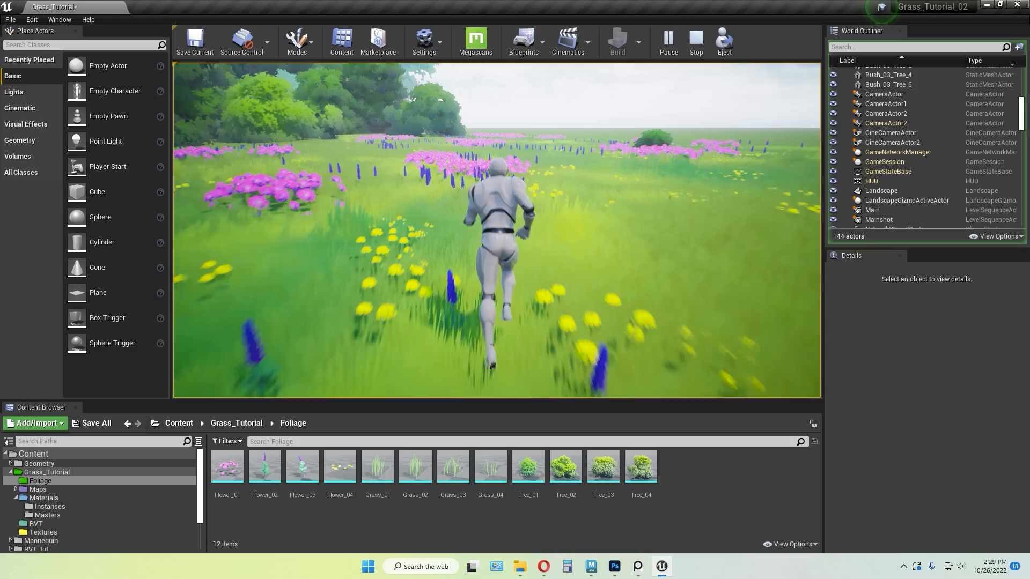